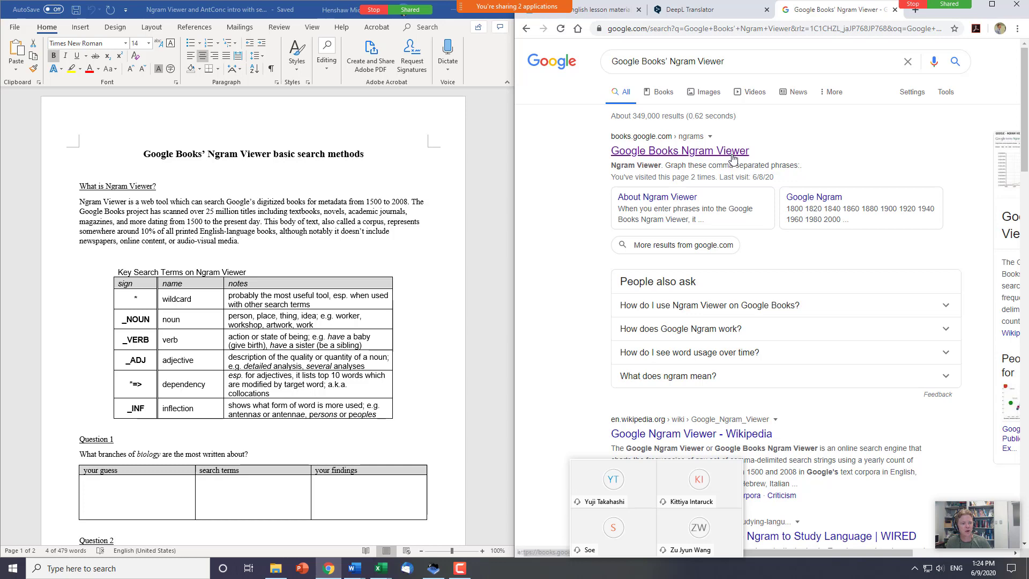
# - Open the Google Books Ngram Viewer page from the search results
pyautogui.click(733, 154)
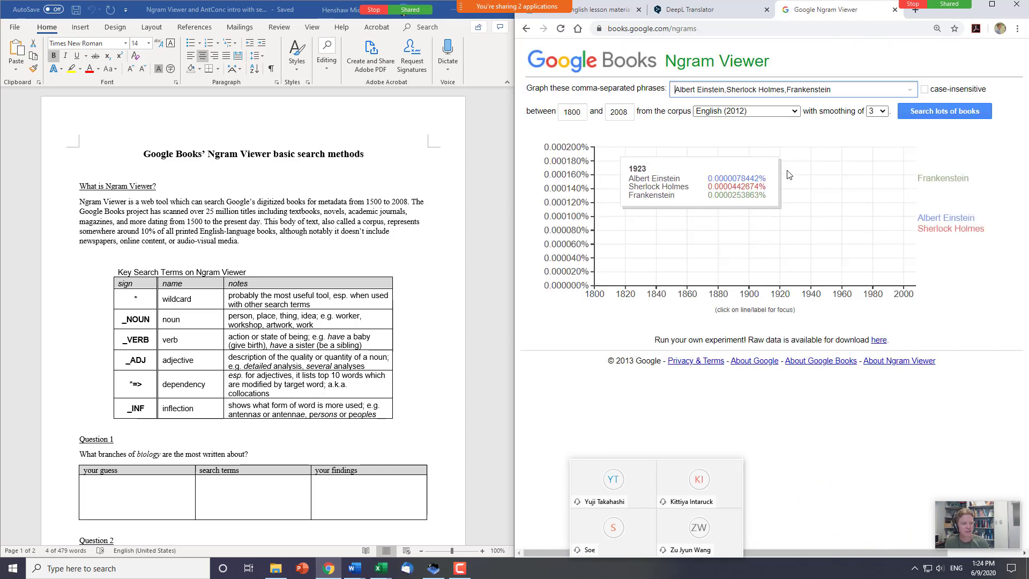
# - Open the meeting chat, post "corpus linguistics" to everyone and highlight the two words of the message
pyautogui.hotkey('alt', 'h')
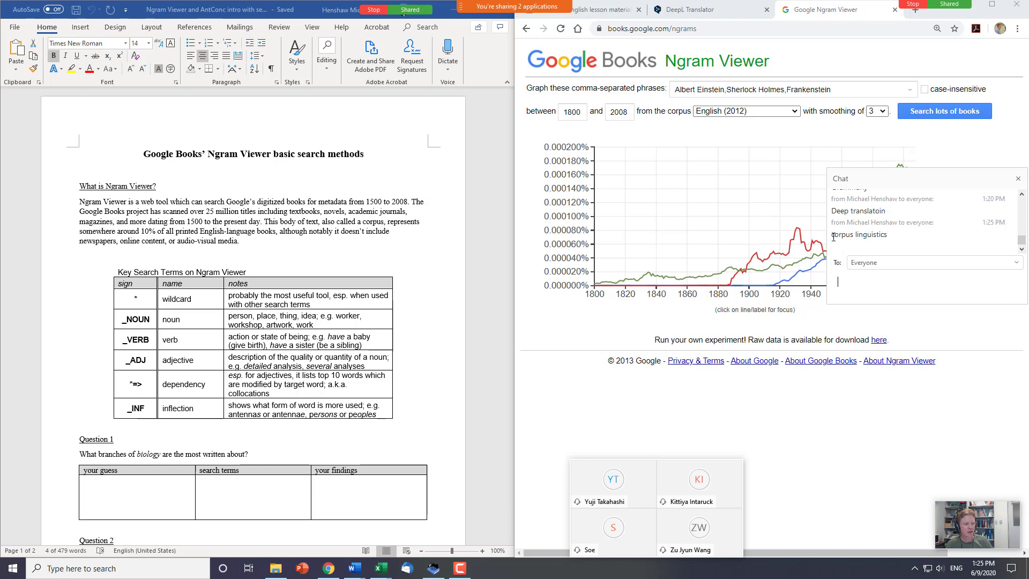
pyautogui.moveTo(833, 237); pyautogui.dragTo(850, 236)
pyautogui.click(856, 280)
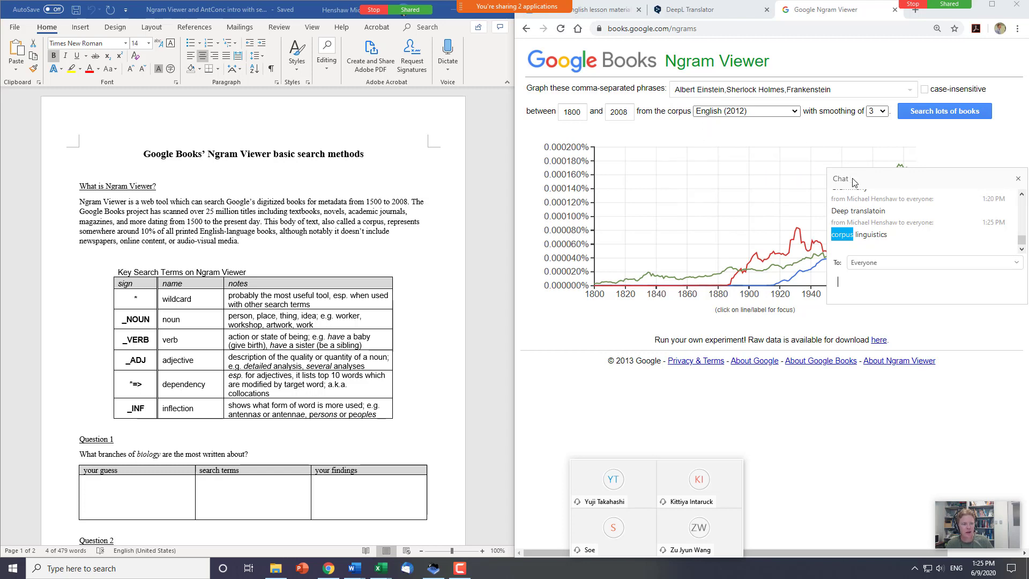
pyautogui.moveTo(857, 236); pyautogui.dragTo(876, 232)
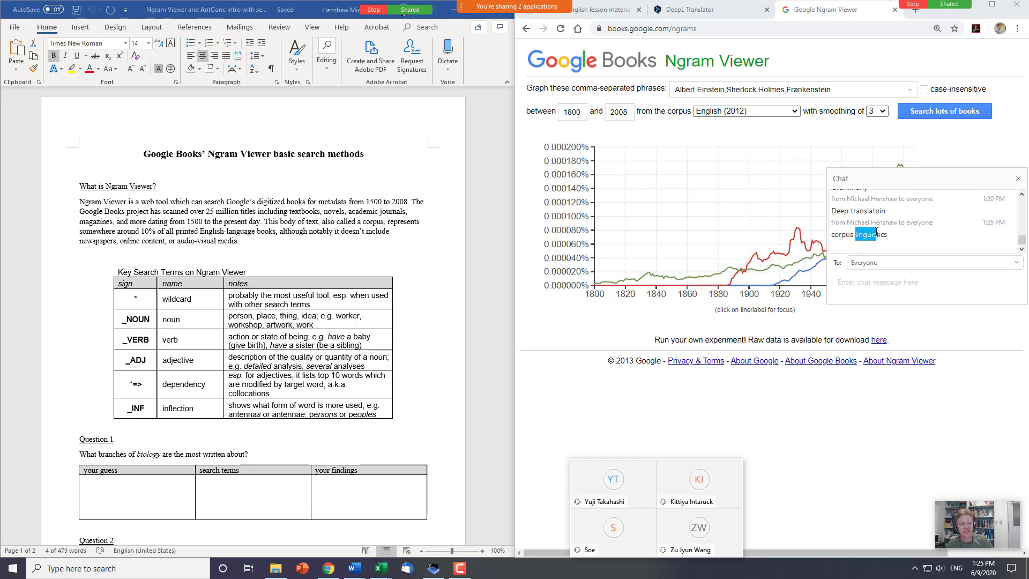
pyautogui.click(886, 282)
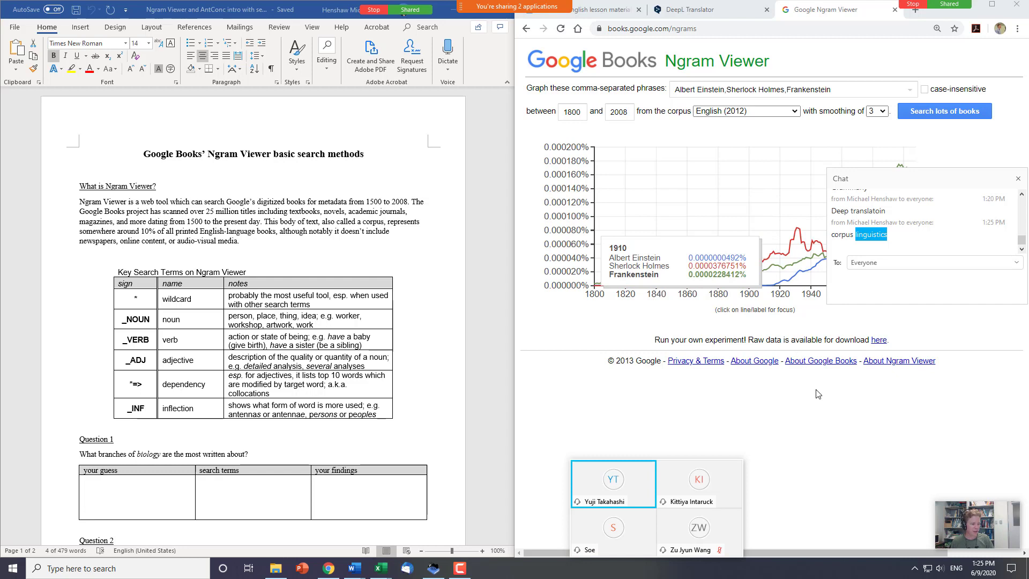
# - Move the meeting chat window below the Ngram graph and briefly highlight the Google Books logo
pyautogui.moveTo(961, 175); pyautogui.dragTo(903, 407)
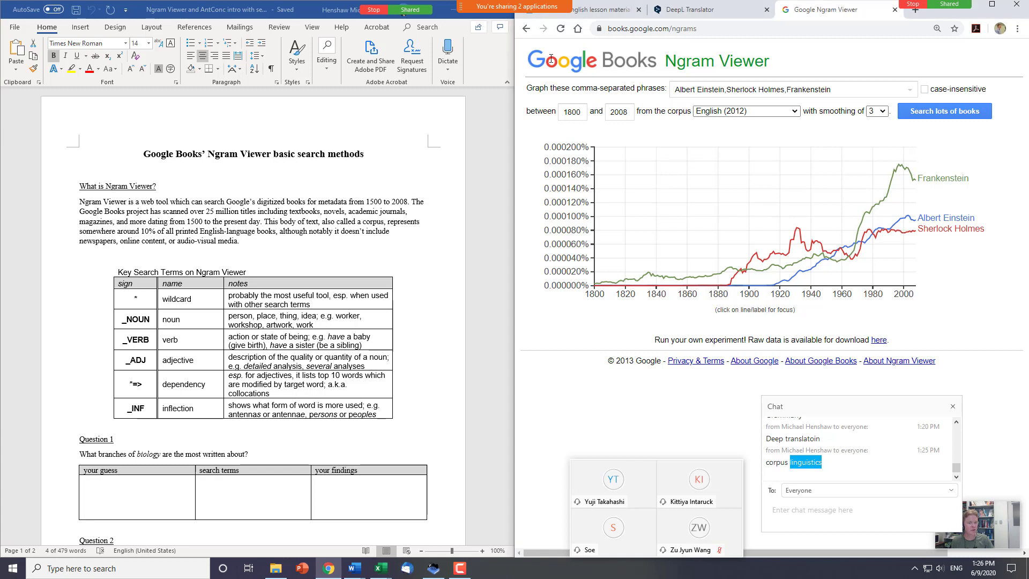
pyautogui.moveTo(527, 59); pyautogui.dragTo(634, 66)
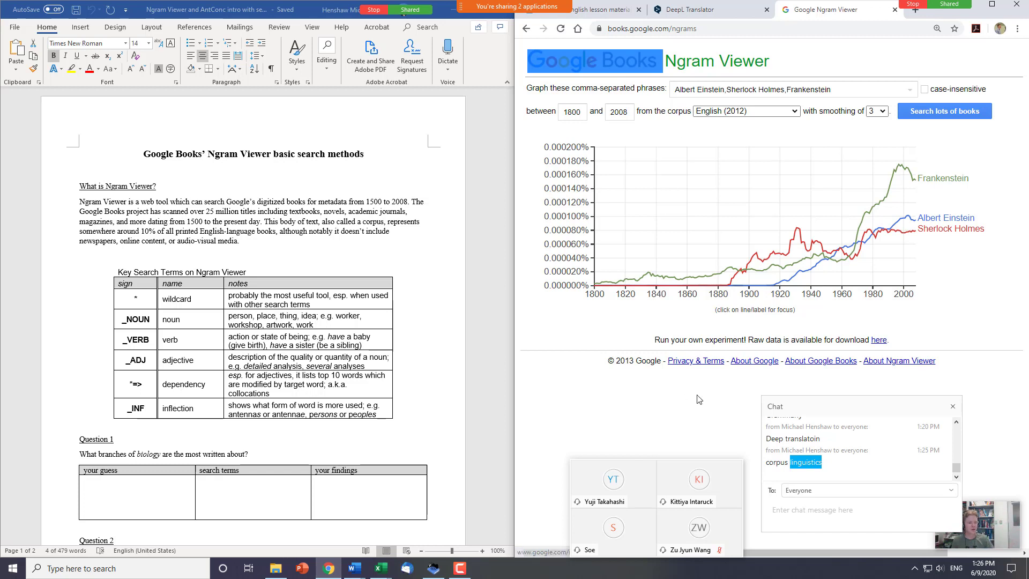
pyautogui.moveTo(837, 395); pyautogui.dragTo(783, 406)
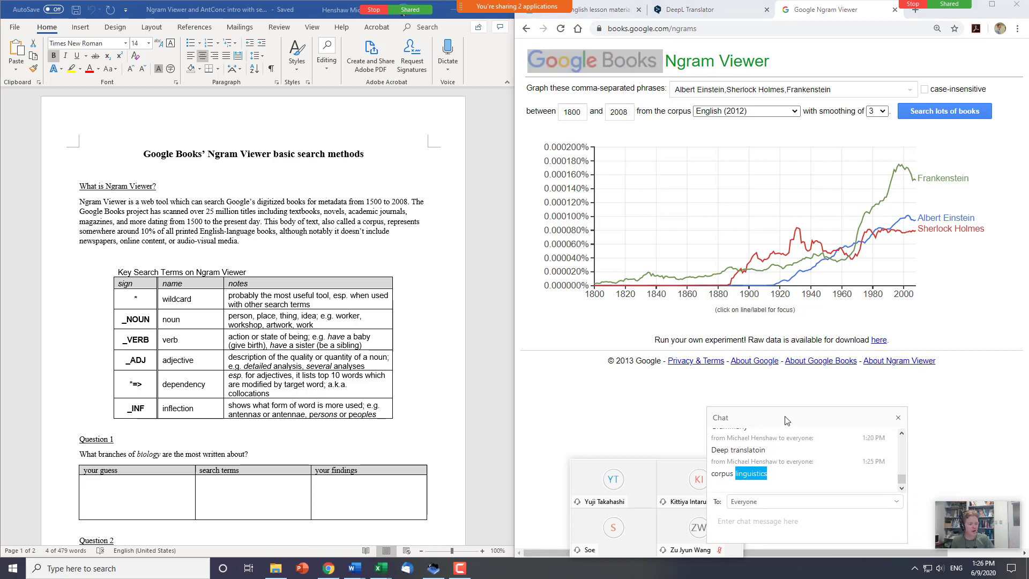
pyautogui.click(727, 142)
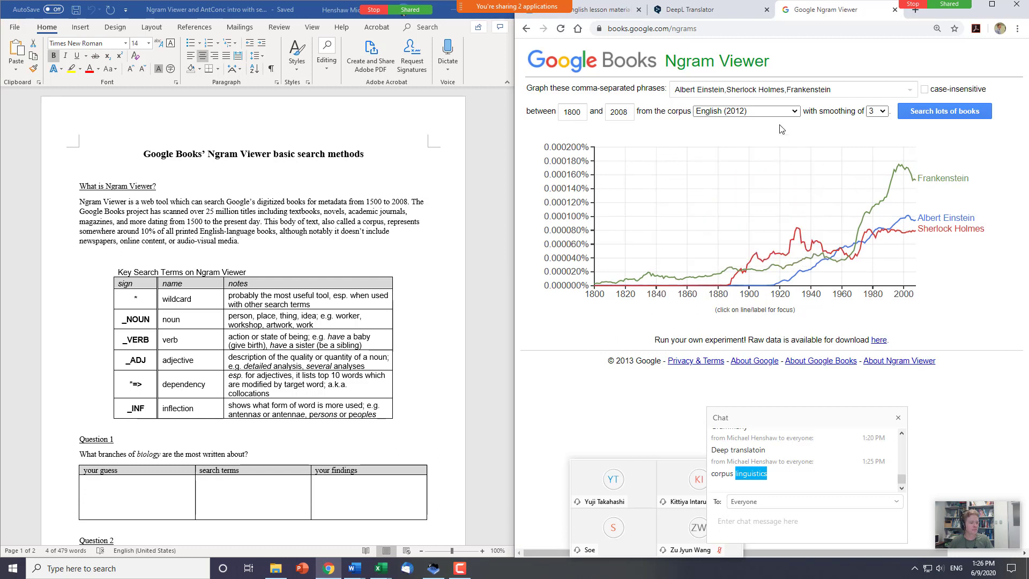
# - Replace the default phrases with PCR and graph it in the English (2012) corpus
pyautogui.tripleClick(782, 90)
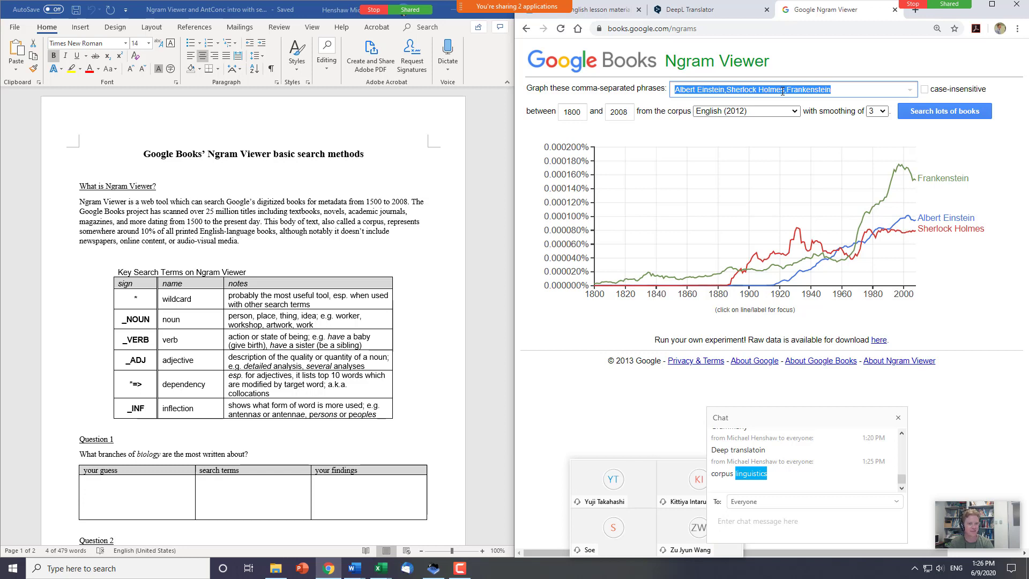
pyautogui.write('PCR')
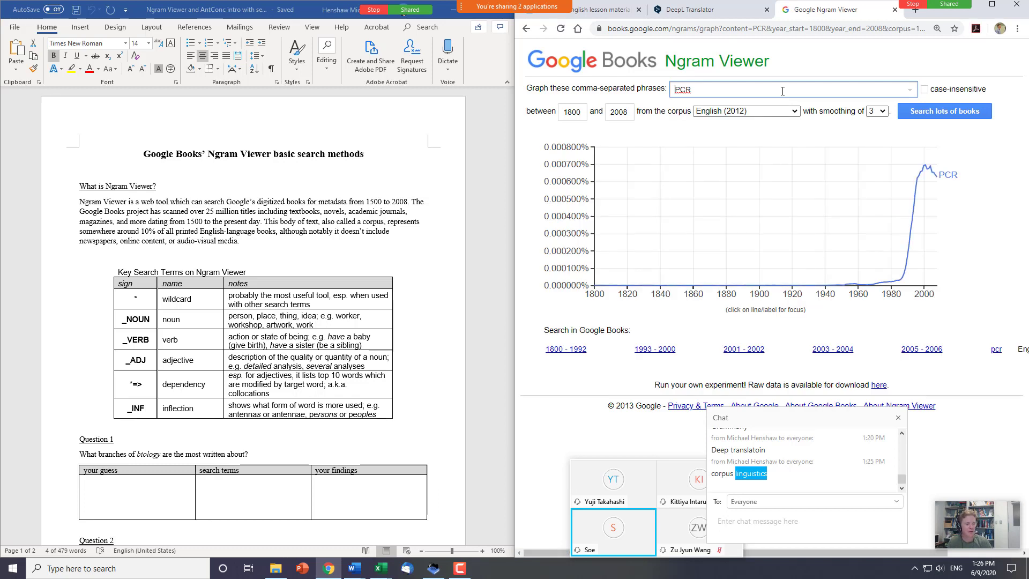
pyautogui.click(854, 329)
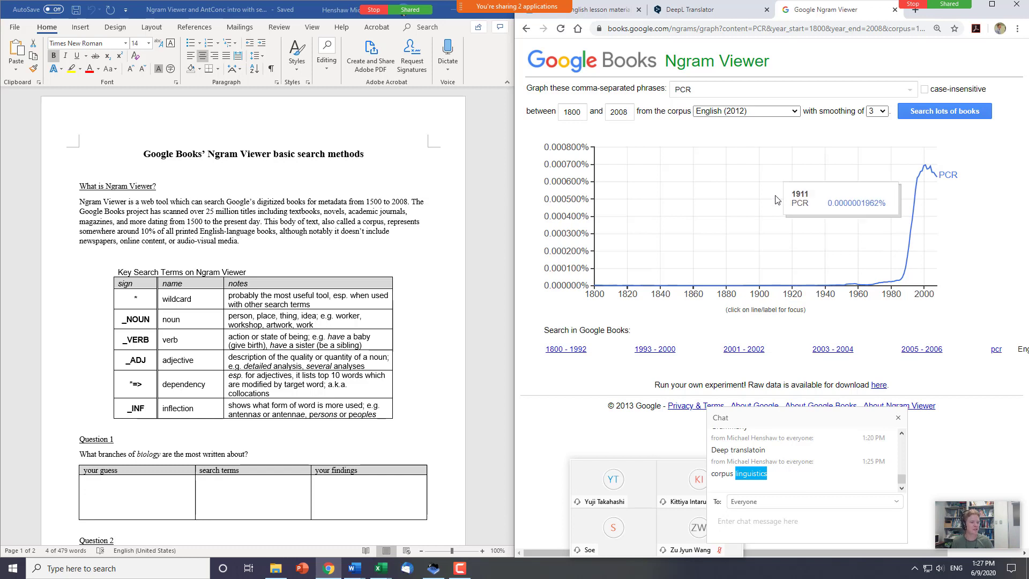
# - Replace the search phrase with virology and graph it with the same year range and smoothing
pyautogui.click(769, 88)
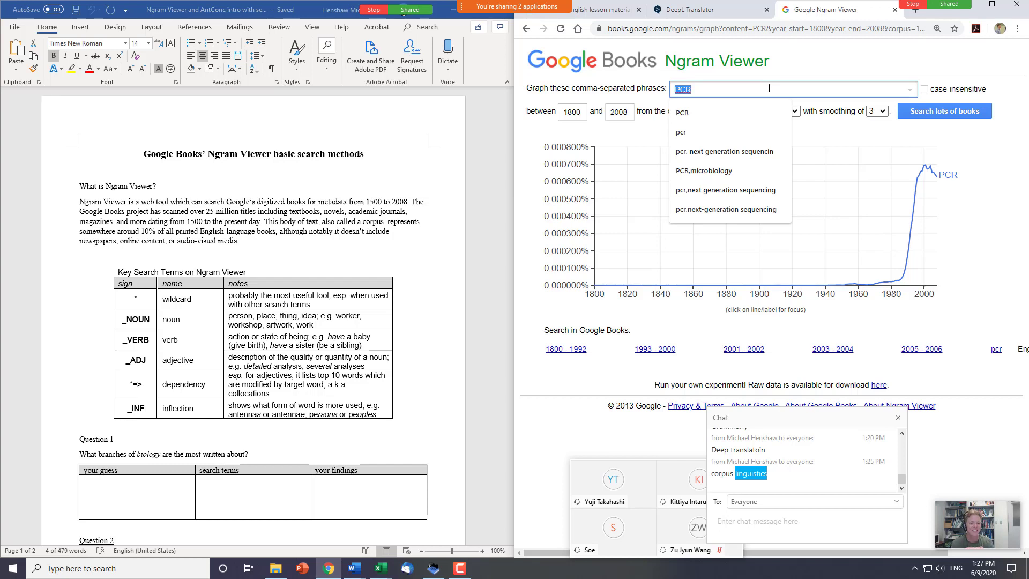
pyautogui.write('viro')
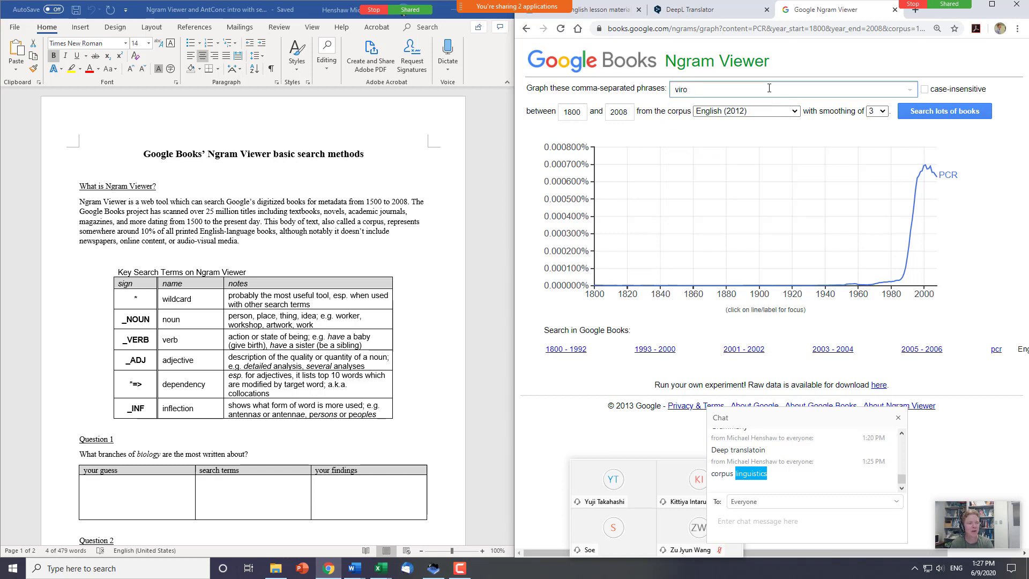
pyautogui.write('logy')
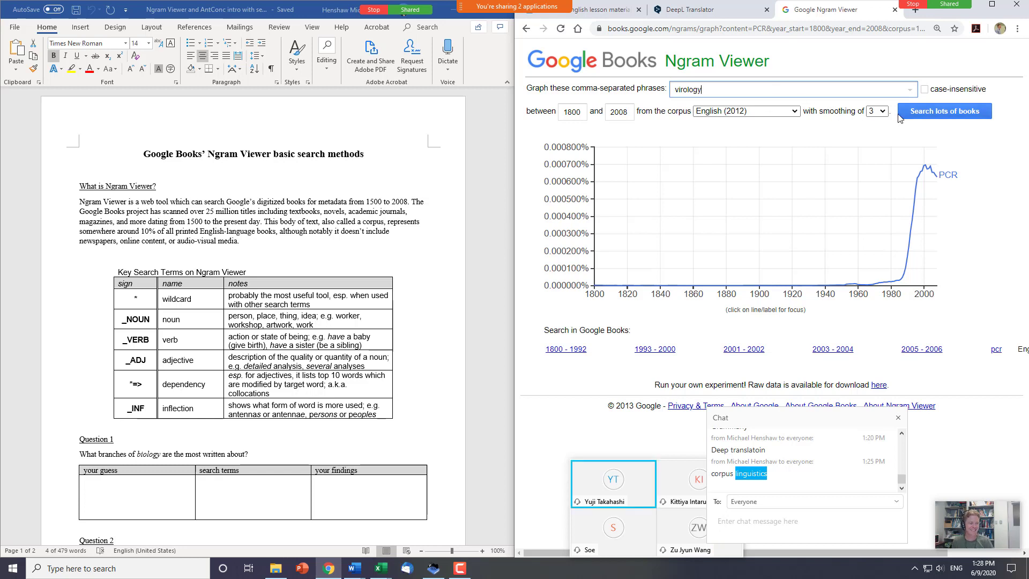
pyautogui.click(932, 114)
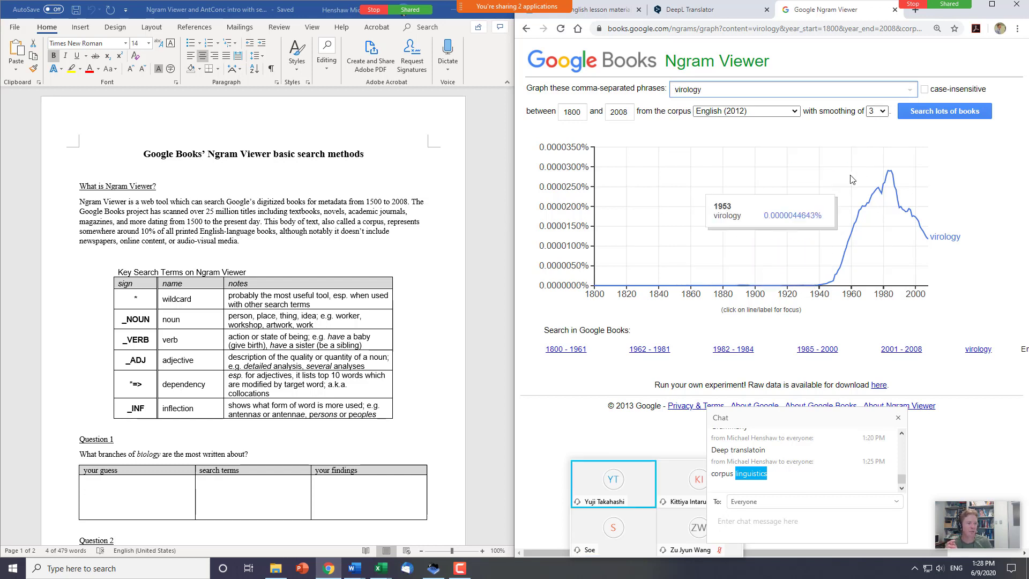
pyautogui.moveTo(834, 114); pyautogui.dragTo(857, 113)
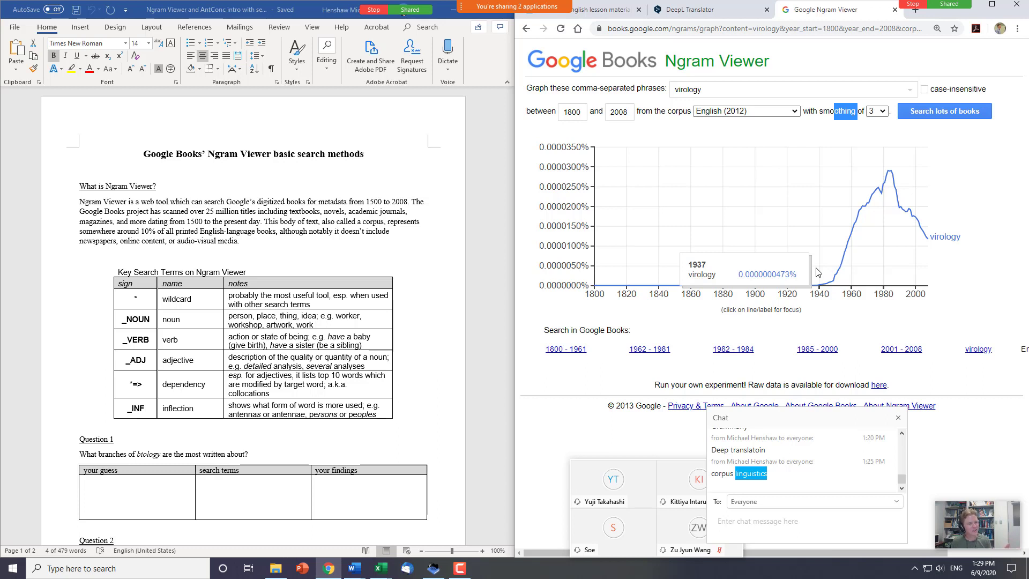
# - Add virus as a second comma-separated phrase after virology and graph both terms
pyautogui.doubleClick(709, 87)
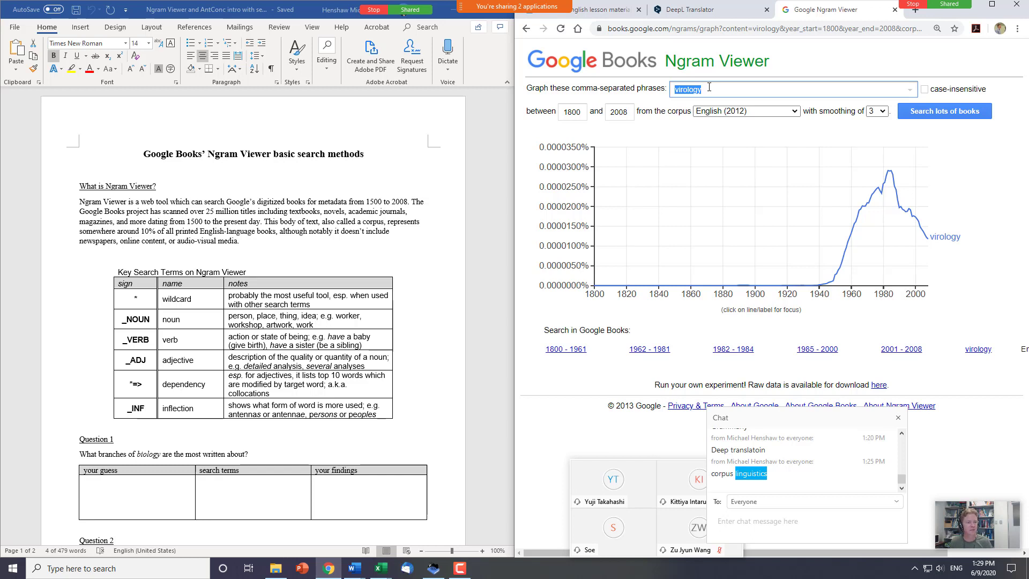
pyautogui.click(728, 90)
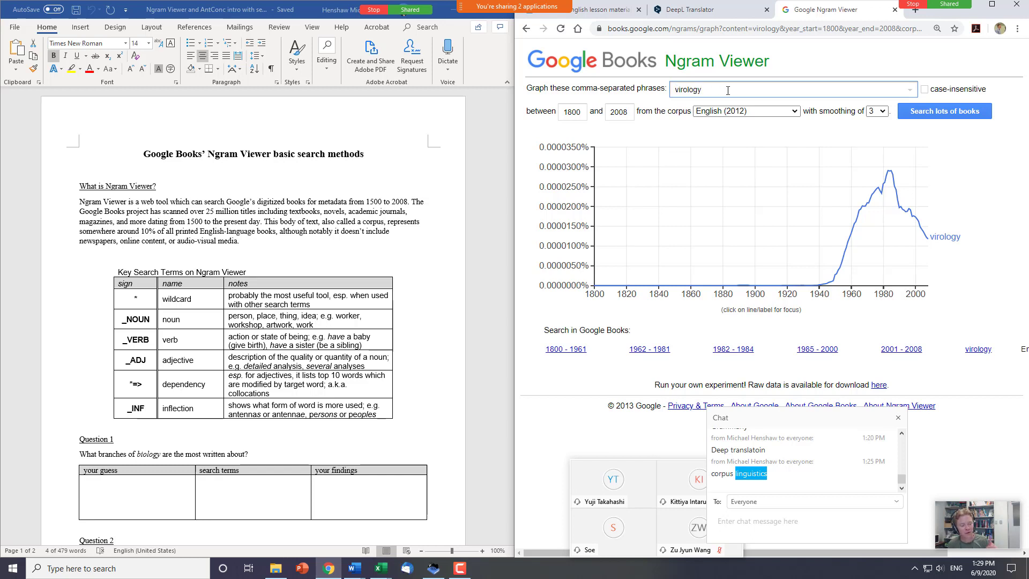
pyautogui.write(',viru')
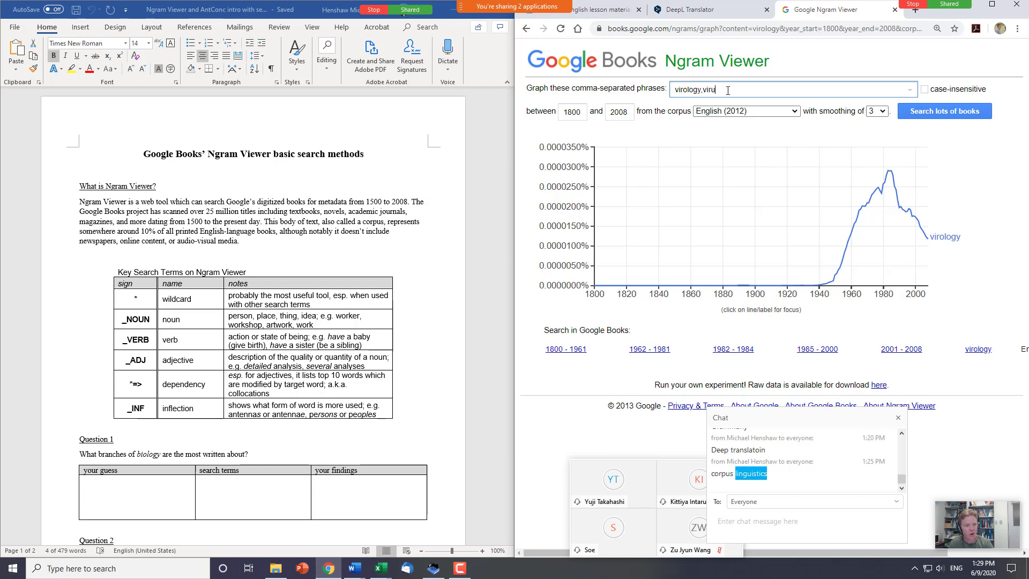
pyautogui.write('s')
pyautogui.press('Return')
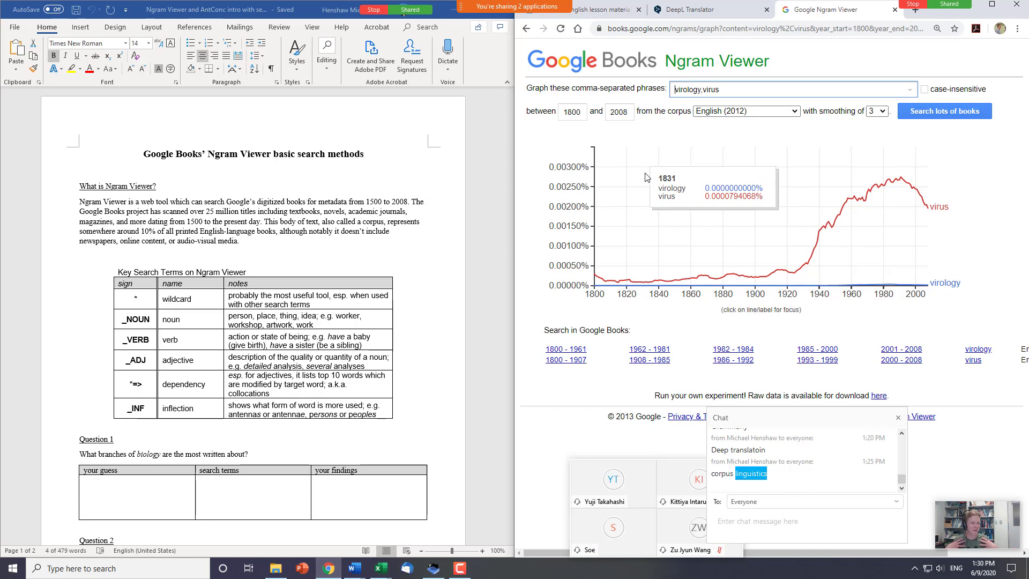
# - Set the start year of the search range to 1988, keeping 2008 as the end year
pyautogui.doubleClick(581, 113)
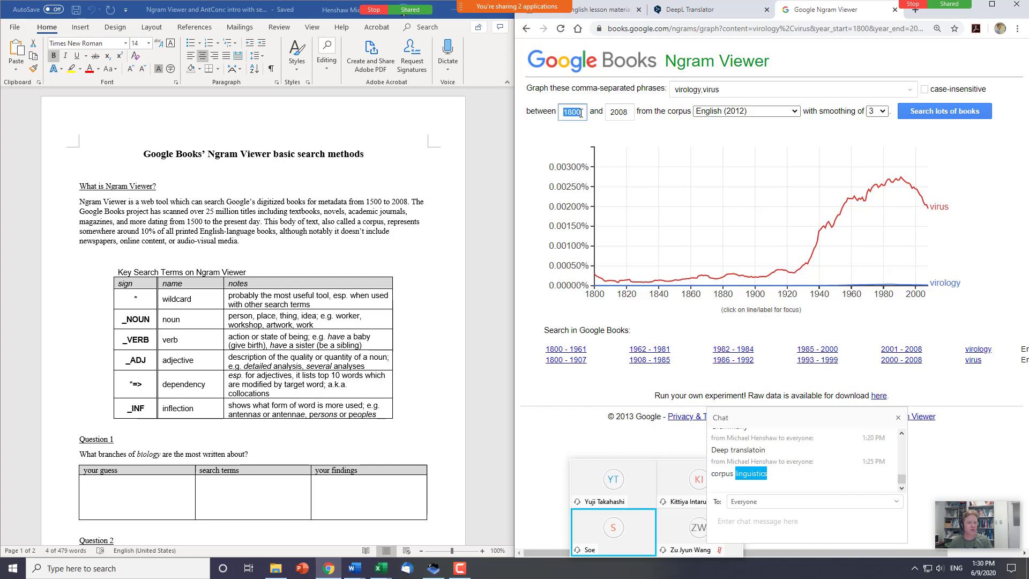
pyautogui.write('1988')
pyautogui.click(615, 133)
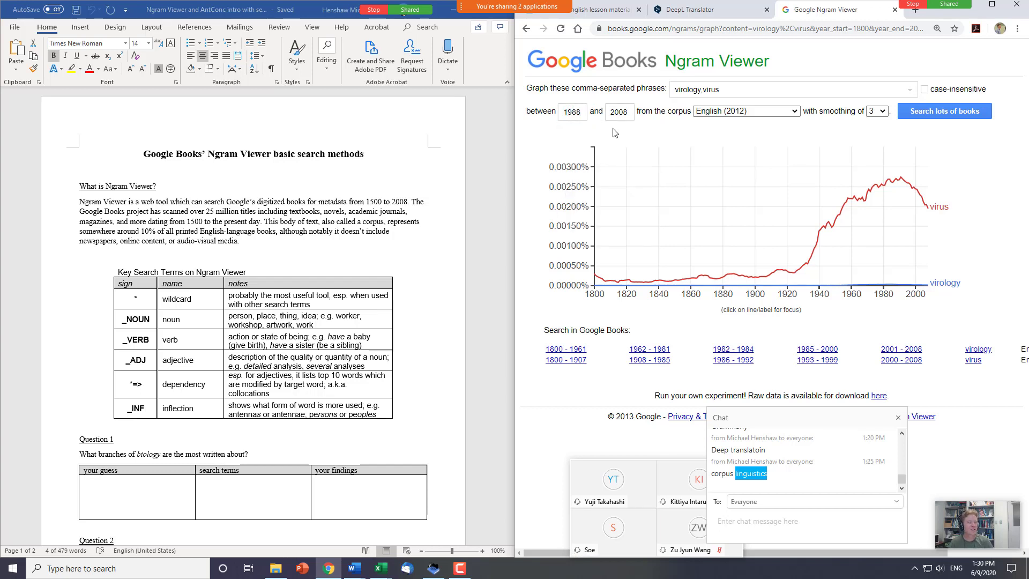
pyautogui.click(571, 112)
pyautogui.doubleClick(618, 112)
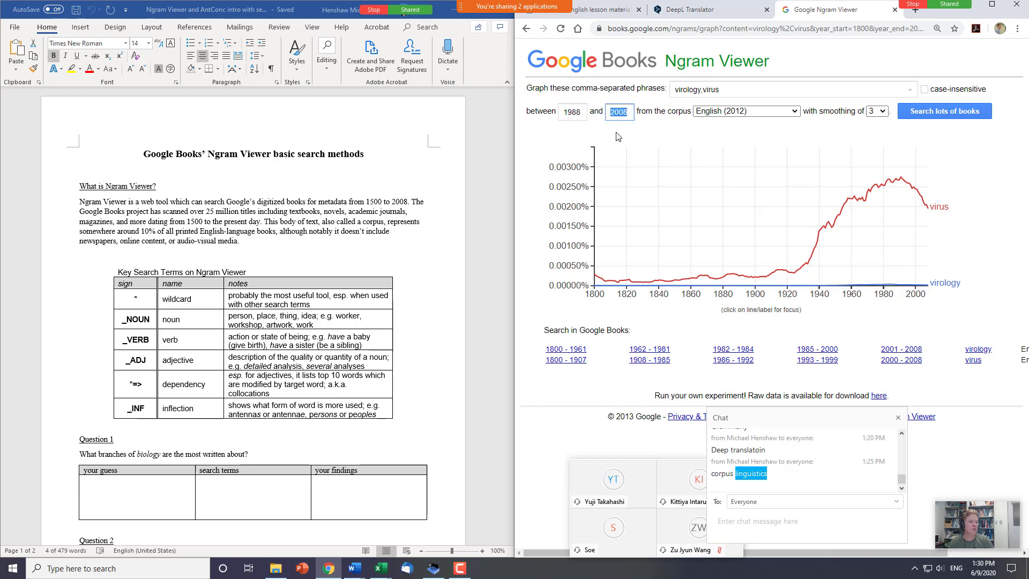
pyautogui.click(614, 133)
pyautogui.moveTo(622, 114); pyautogui.dragTo(629, 114)
pyautogui.click(629, 133)
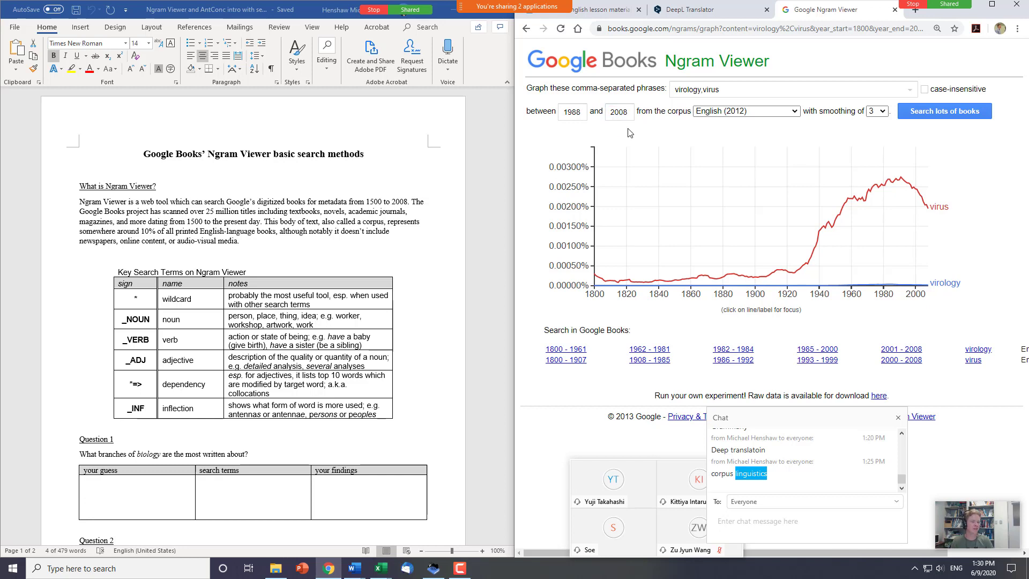
pyautogui.moveTo(567, 112); pyautogui.dragTo(579, 113)
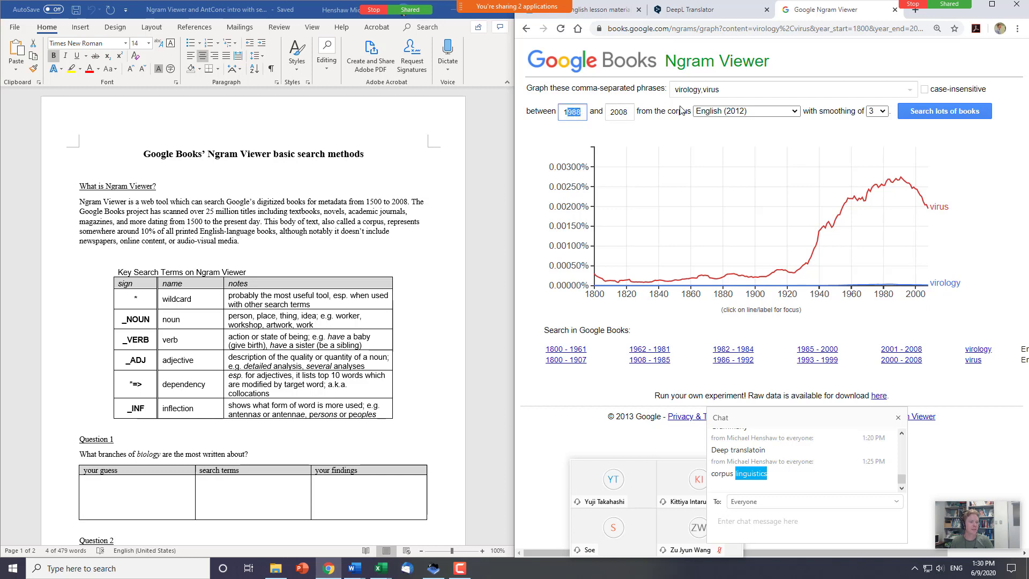
# - Clear the virology and virus phrases from the search phrase field
pyautogui.tripleClick(714, 90)
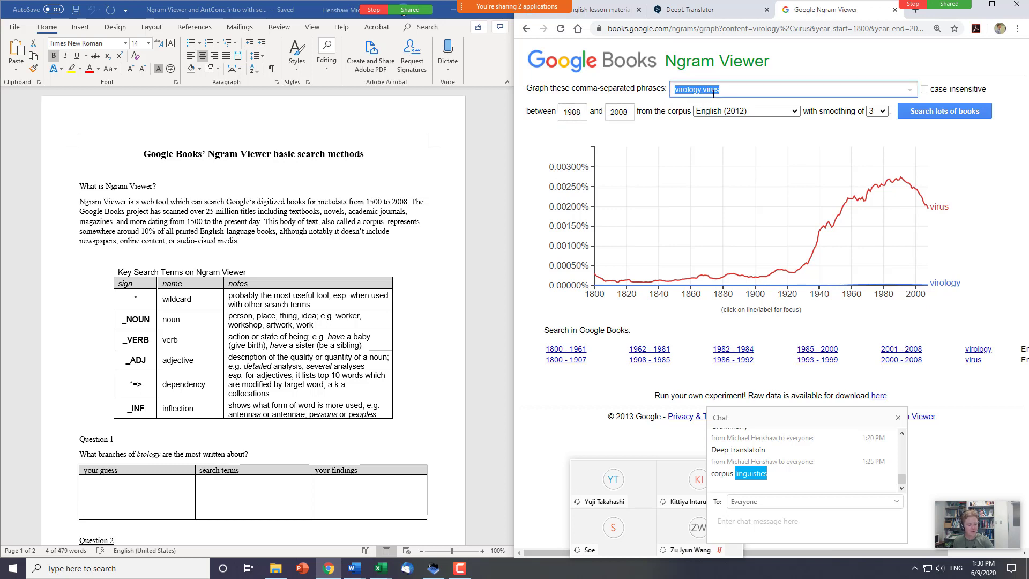
pyautogui.press('BackSpace')
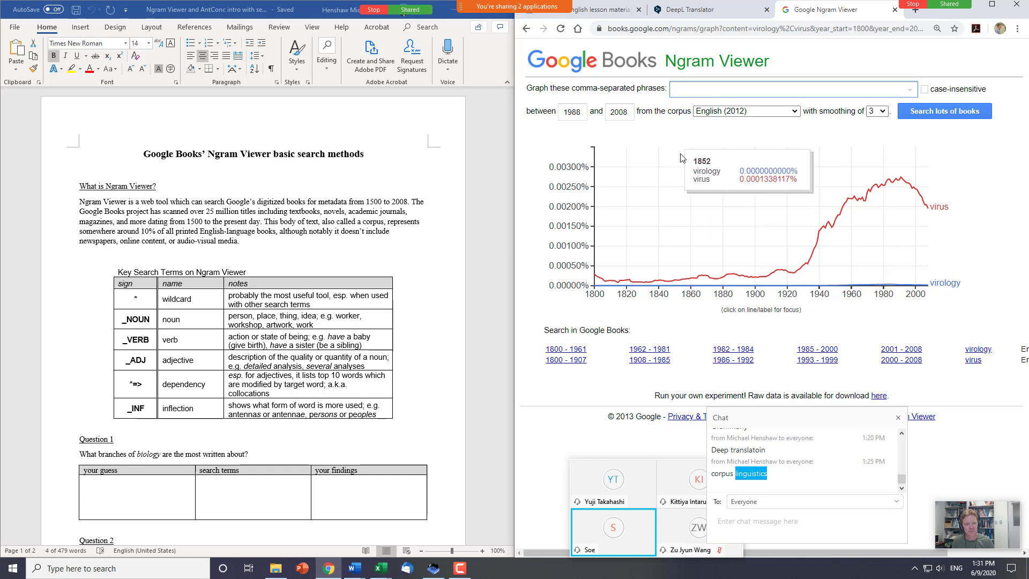
pyautogui.click(699, 90)
pyautogui.click(592, 138)
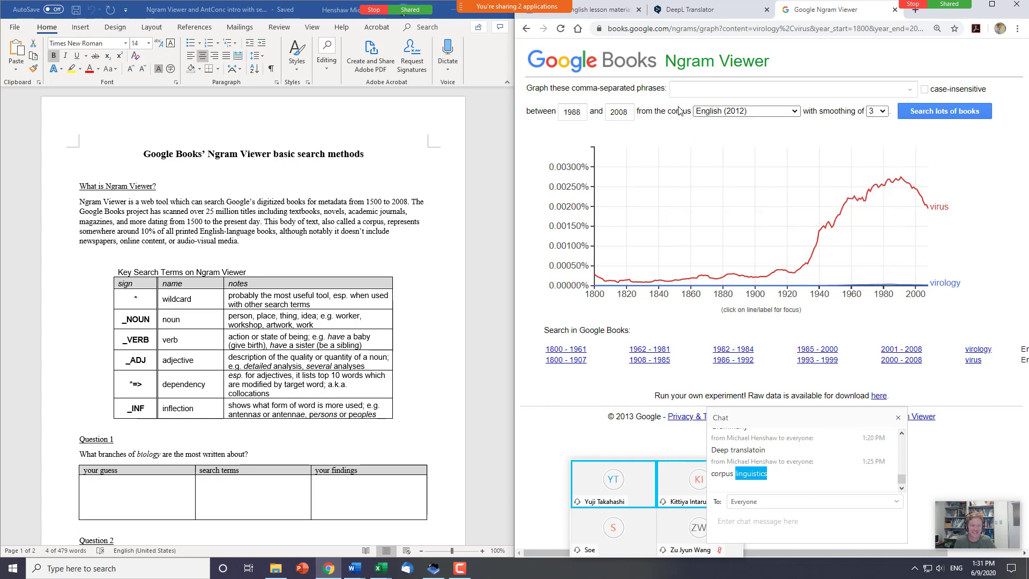
pyautogui.moveTo(662, 159)
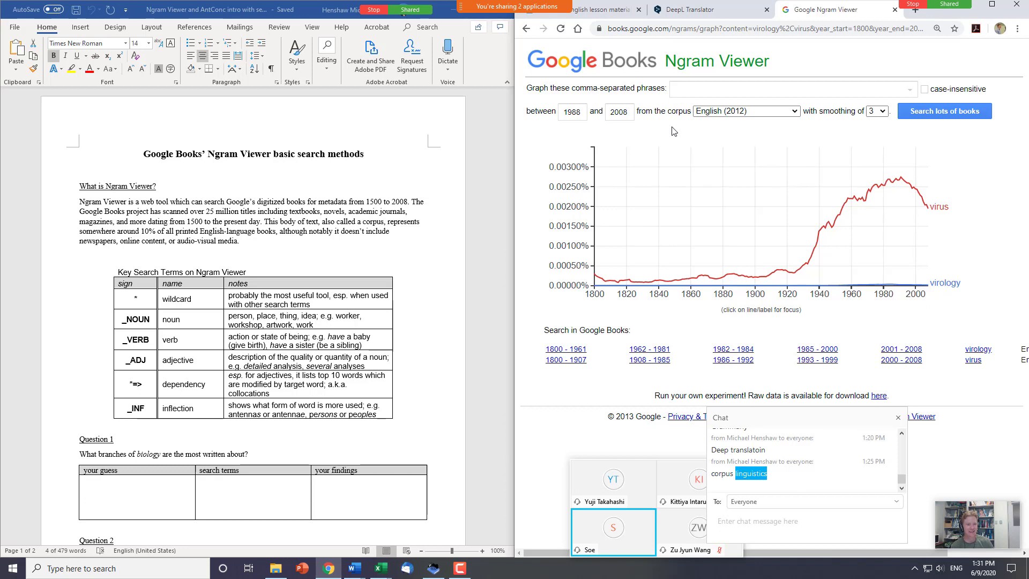
pyautogui.click(682, 86)
pyautogui.click(682, 87)
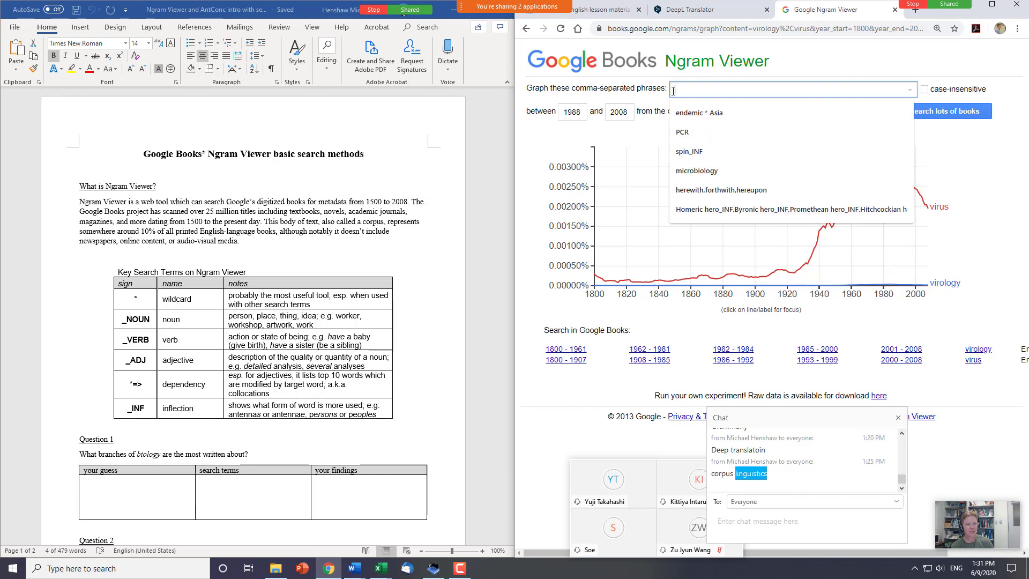
pyautogui.click(660, 132)
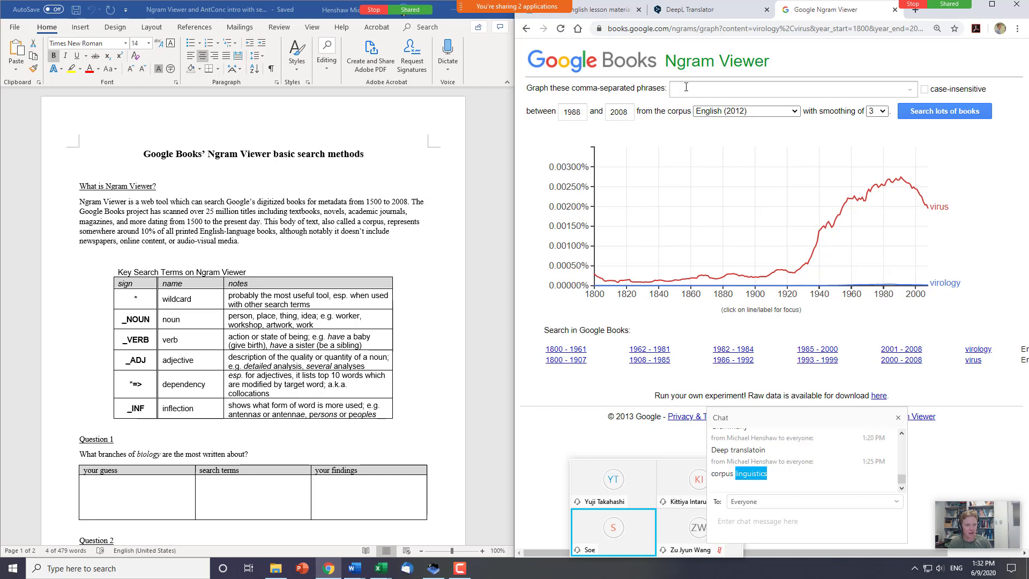
# - Enter the wildcard phrase "xx TBEV endemic * Asia" as the search phrase
pyautogui.click(686, 87)
pyautogui.write('xx')
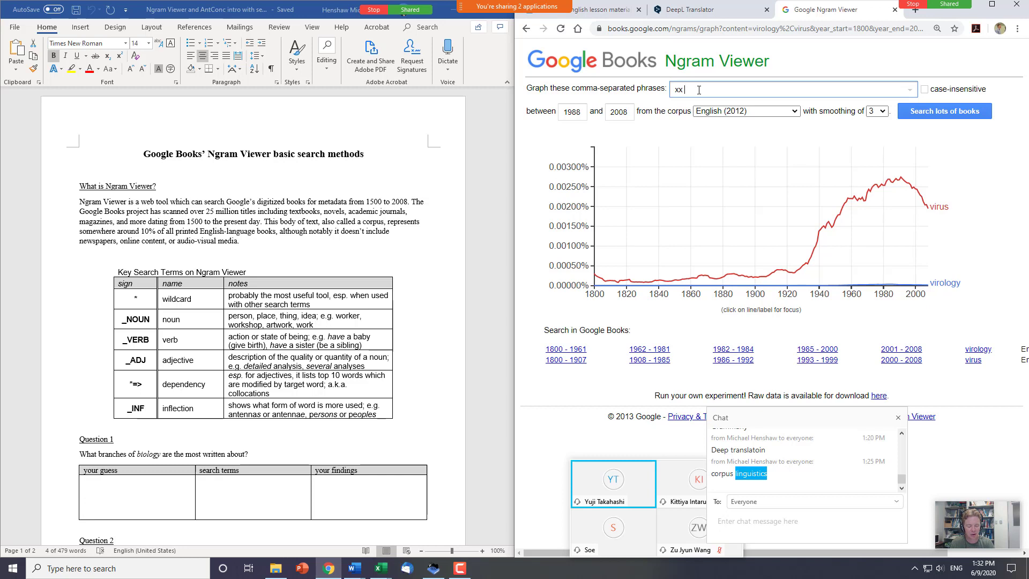
pyautogui.write('T')
pyautogui.write('BEM')
pyautogui.write(' endemic')
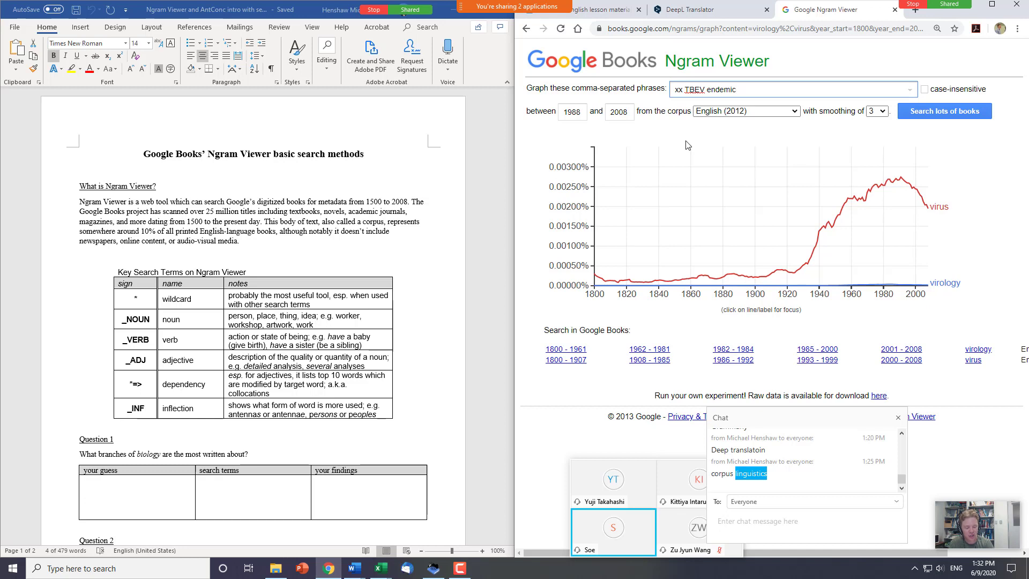
pyautogui.write(' * Asia')
# - Edit the search phrase to "TBEV is endemic * Asia" by removing "xx" and adding "is", and highlight the word endemic
pyautogui.press('Left')
pyautogui.press('Left')
pyautogui.press('Left')
pyautogui.press('Left')
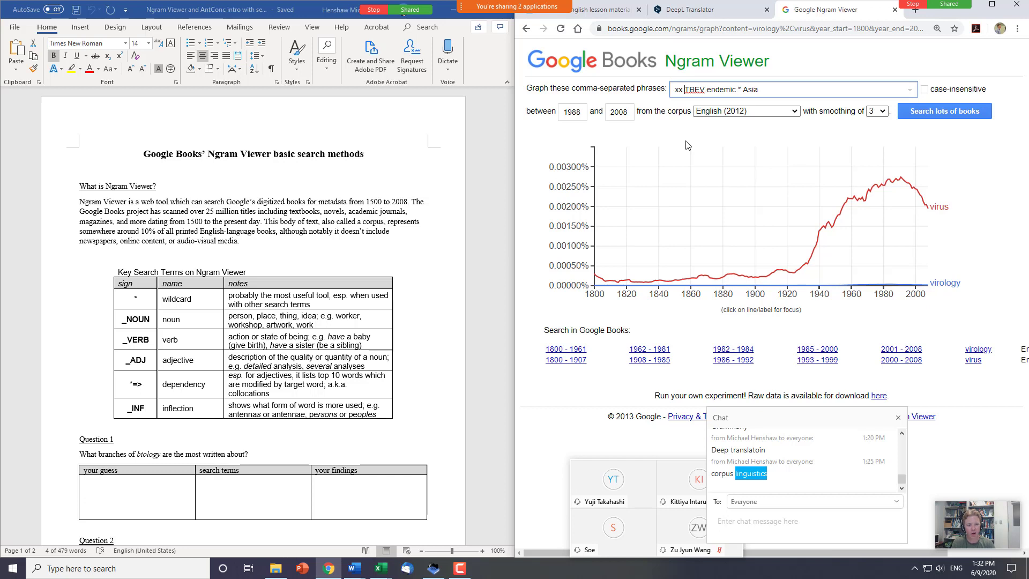
pyautogui.press('BackSpace')
pyautogui.press('BackSpace')
pyautogui.press('BackSpace')
pyautogui.hotkey('ctrl', 'Right')
pyautogui.hotkey('ctrl', 'Right')
pyautogui.write('is')
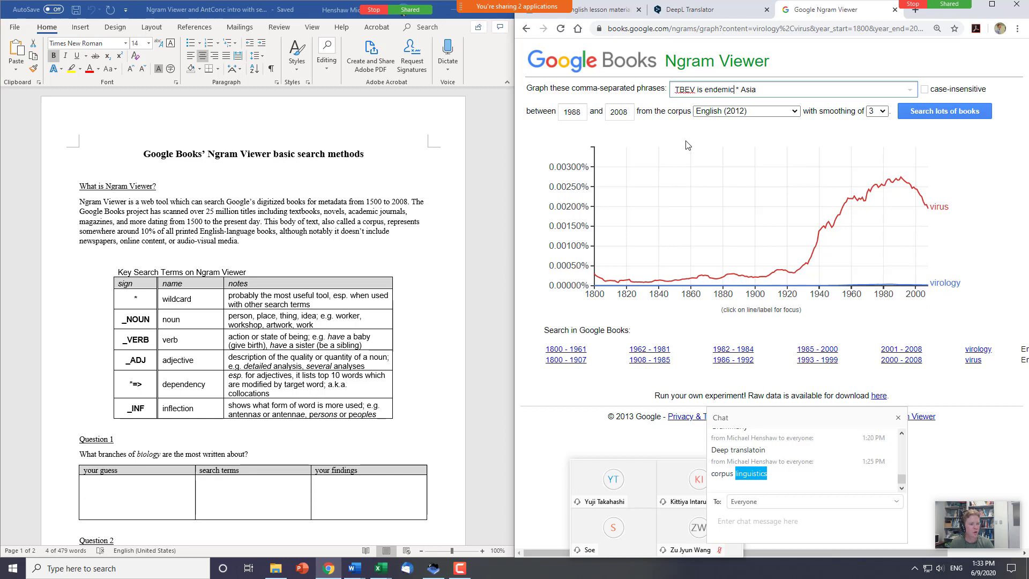
pyautogui.hotkey('ctrl', 'Left')
pyautogui.hotkey('ctrl', 'shift', 'Right')
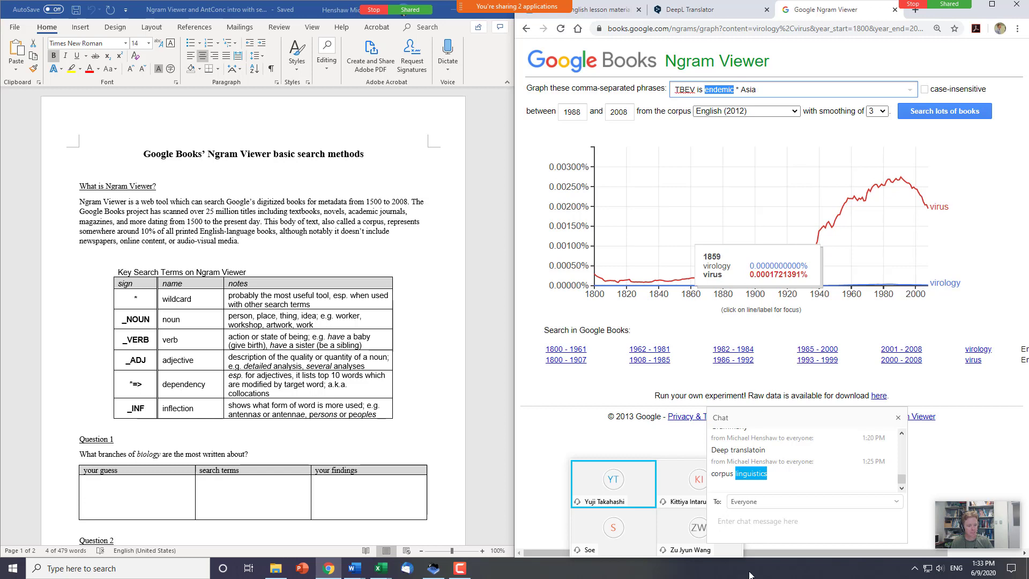
# - Send the chat message "outbreak<epidemic<pandemic" to everyone
pyautogui.click(755, 521)
pyautogui.write('out')
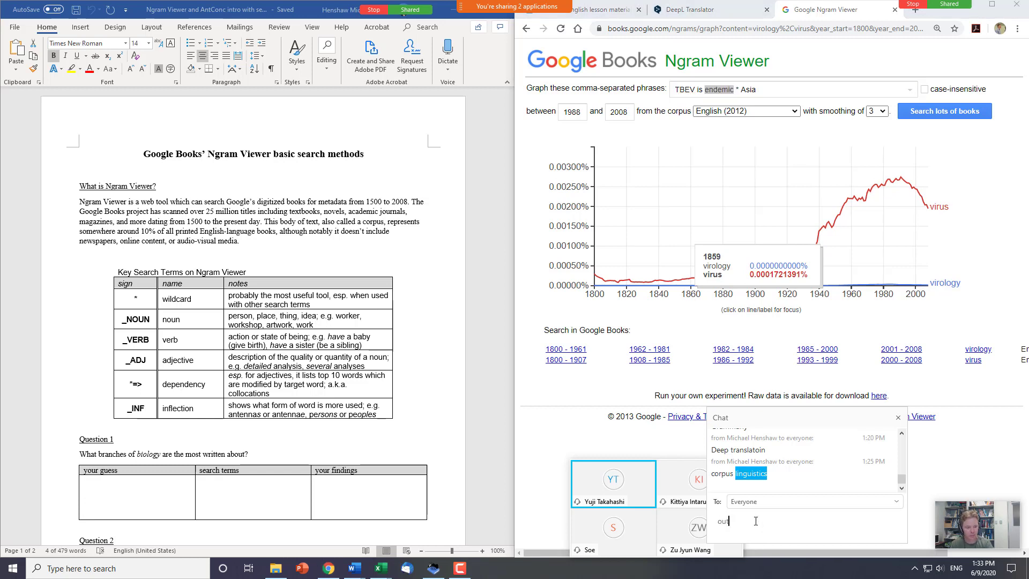
pyautogui.write('break<ep')
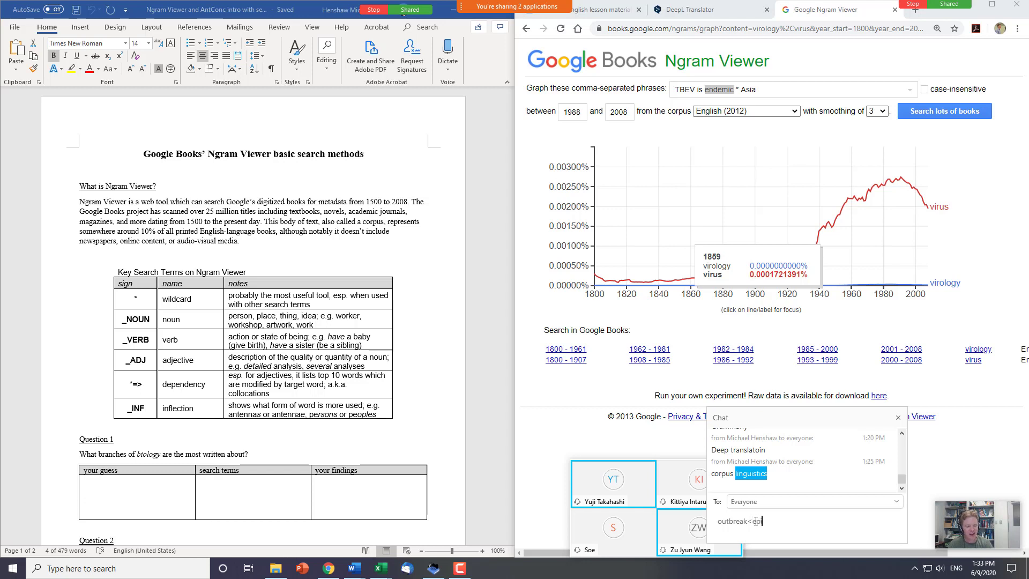
pyautogui.write('idemic')
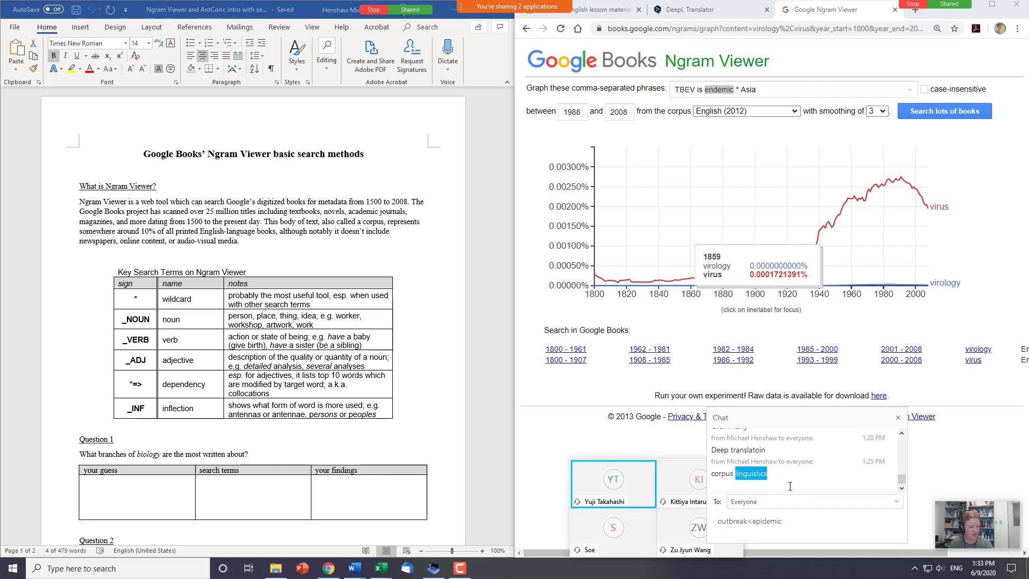
pyautogui.write('<')
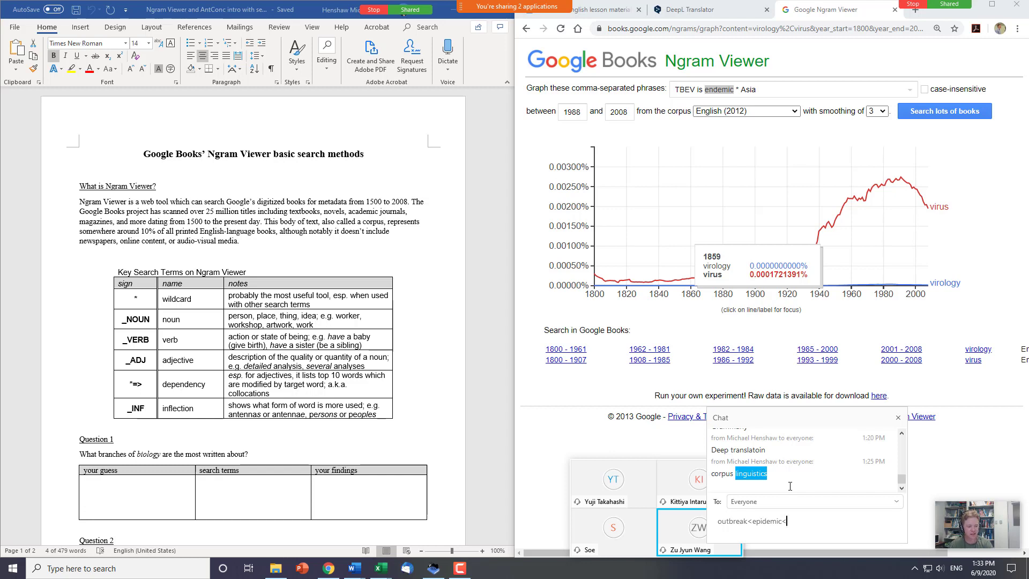
pyautogui.write('pandemic')
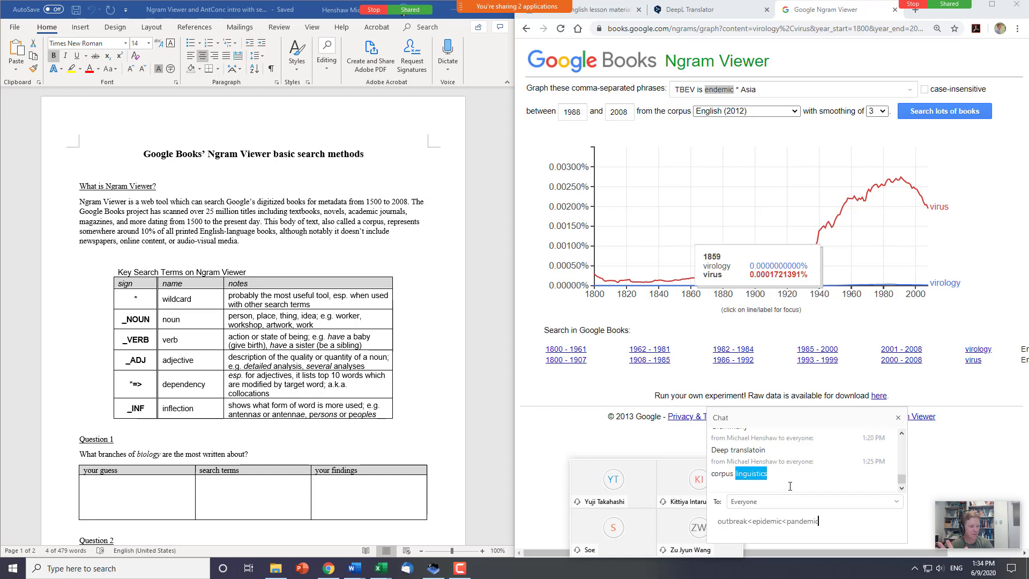
pyautogui.press('Return')
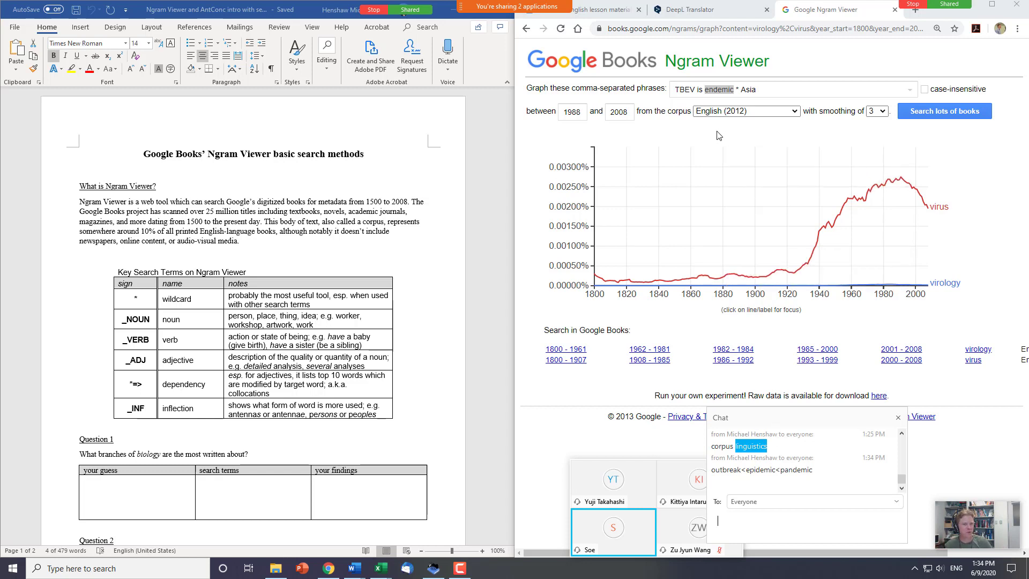
# - Highlight epidemic, outbreak, the full comparison line and the prefix "epi" in the sent chat message to point them out
pyautogui.moveTo(746, 470); pyautogui.dragTo(775, 473)
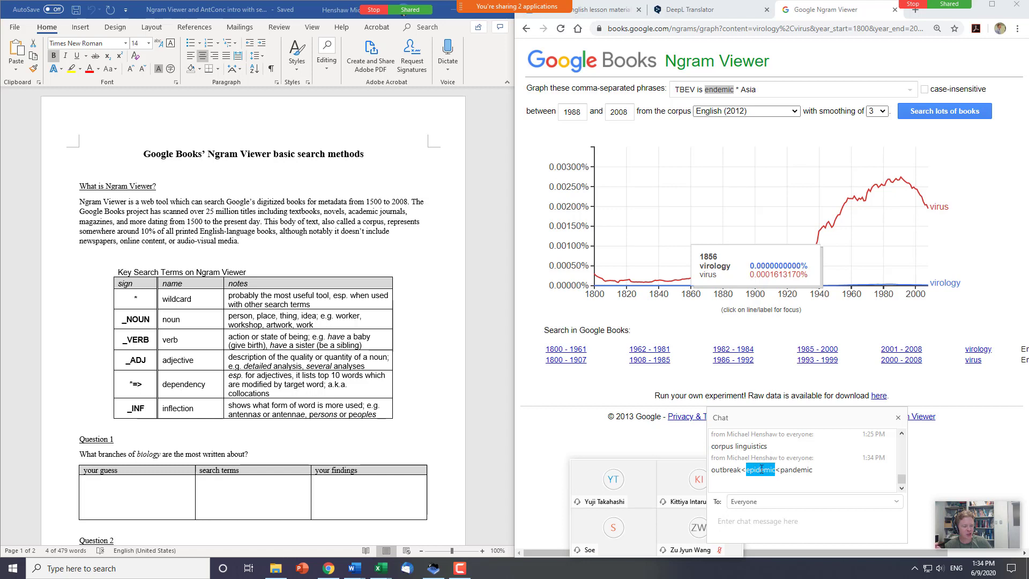
pyautogui.click(769, 484)
pyautogui.moveTo(711, 469); pyautogui.dragTo(741, 471)
pyautogui.click(741, 472)
pyautogui.moveTo(717, 473); pyautogui.dragTo(818, 470)
pyautogui.click(802, 483)
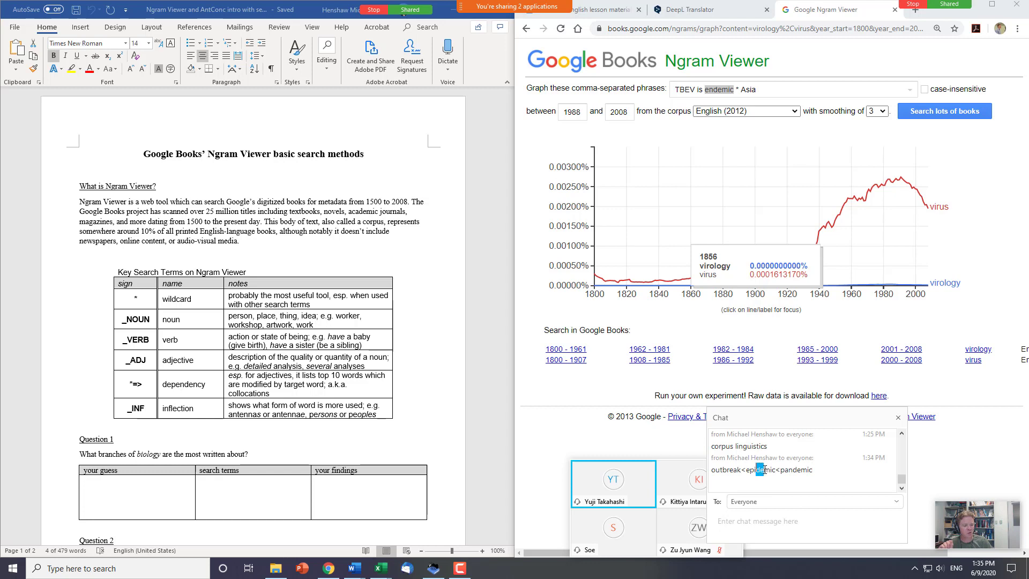
pyautogui.moveTo(765, 470); pyautogui.dragTo(749, 470)
pyautogui.moveTo(751, 470); pyautogui.dragTo(746, 470)
# - Send everyone a second chat message explaining the prefix: "epi=on, over, above"
pyautogui.click(748, 521)
pyautogui.write('e')
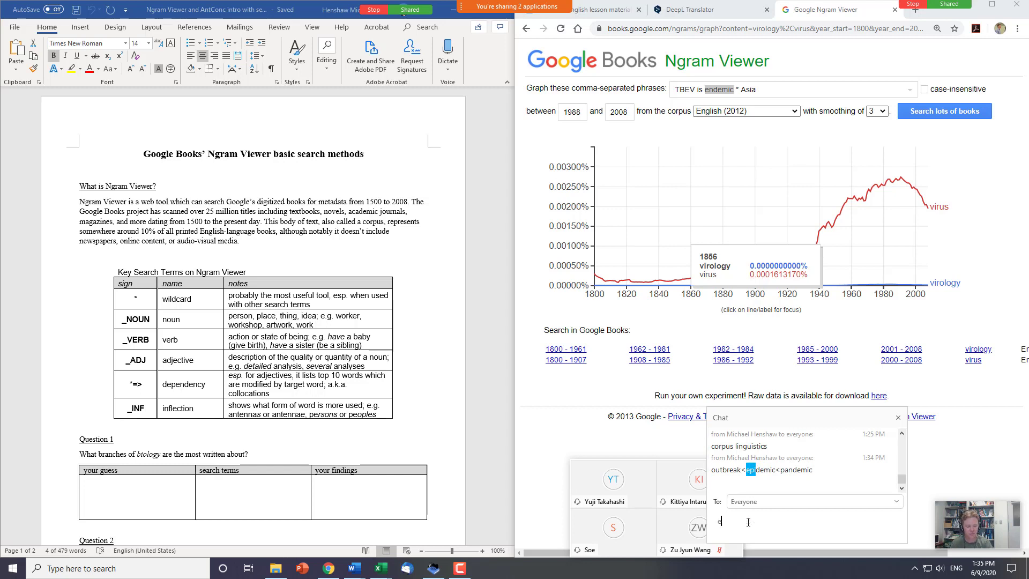
pyautogui.write('pi')
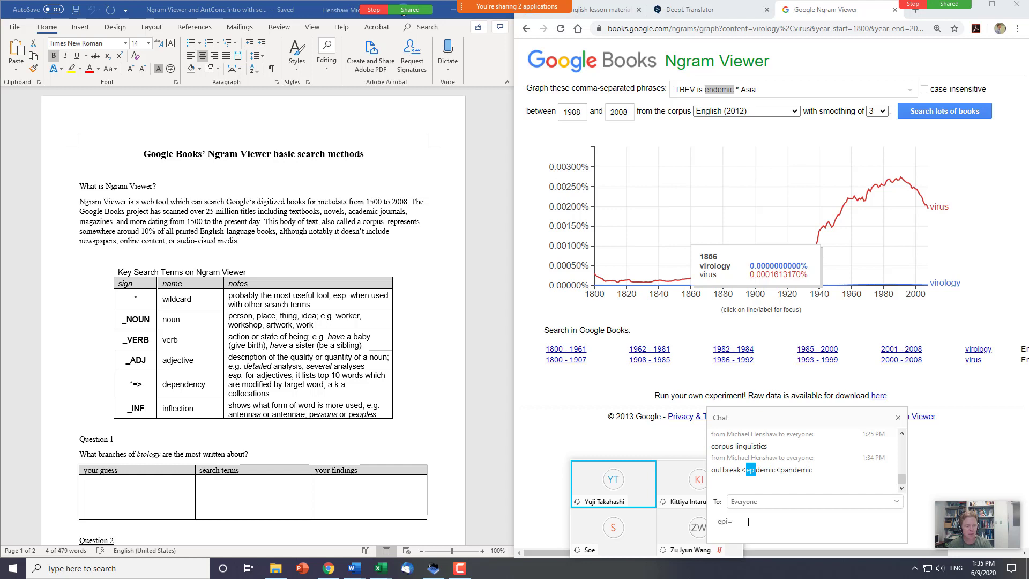
pyautogui.write('=on, over, above')
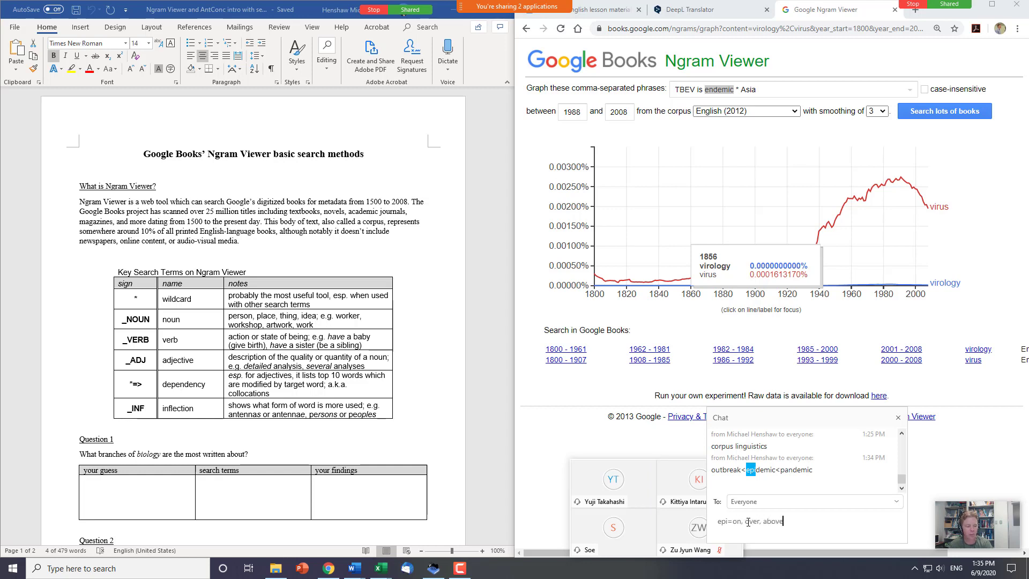
pyautogui.press('Return')
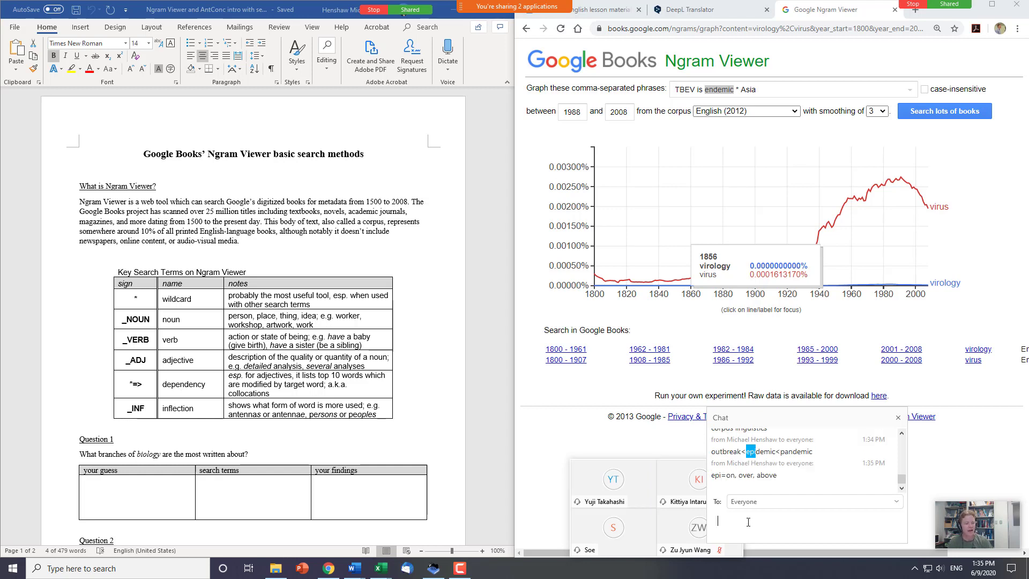
# - Highlight "dem" in epidemic and "pan" in pandemic in the chat, and endemic in the search phrase, to compare the word parts
pyautogui.moveTo(755, 451); pyautogui.dragTo(769, 450)
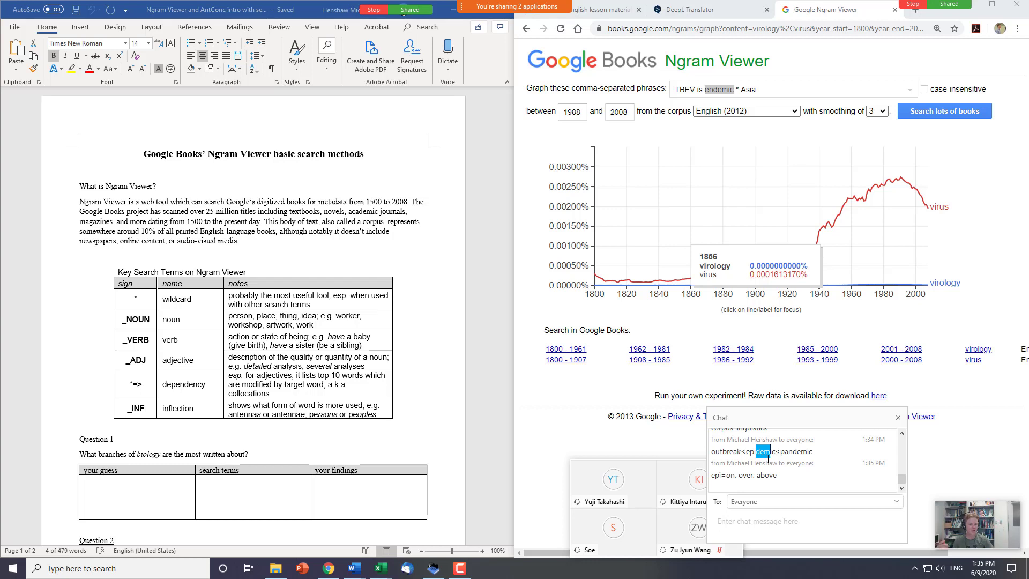
pyautogui.moveTo(781, 451); pyautogui.dragTo(792, 451)
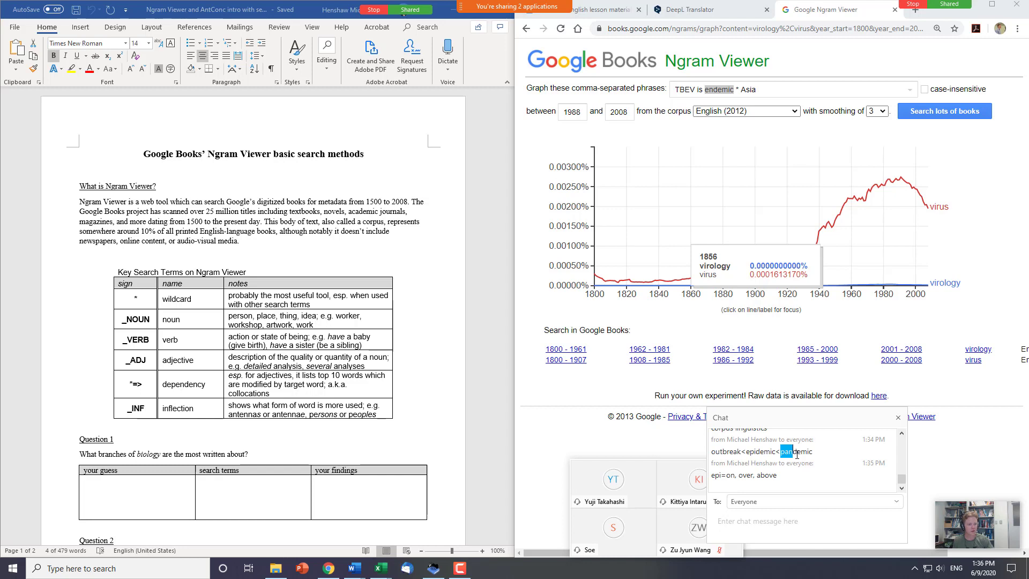
pyautogui.click(714, 90)
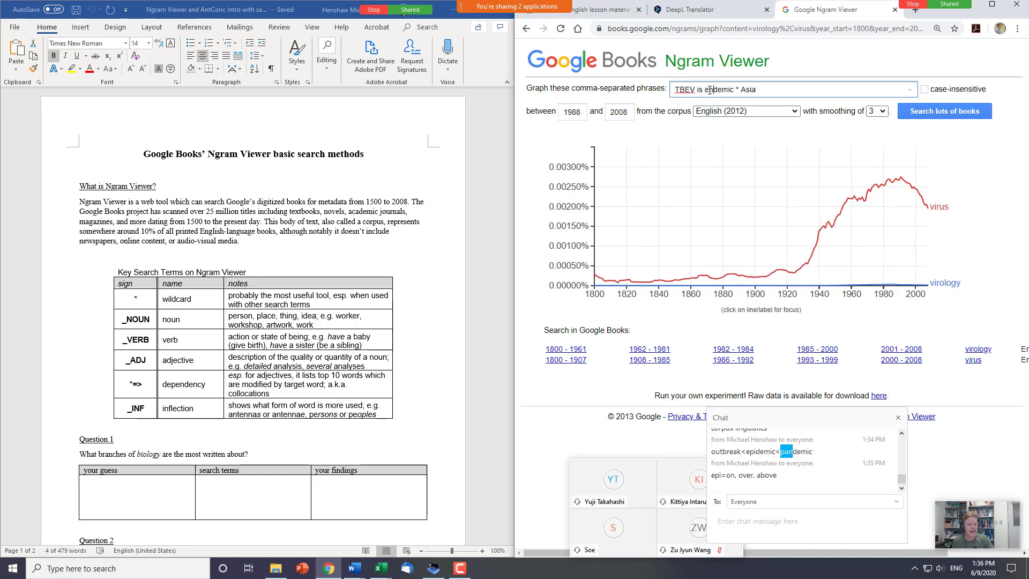
pyautogui.moveTo(707, 90); pyautogui.dragTo(710, 90)
pyautogui.doubleClick(717, 90)
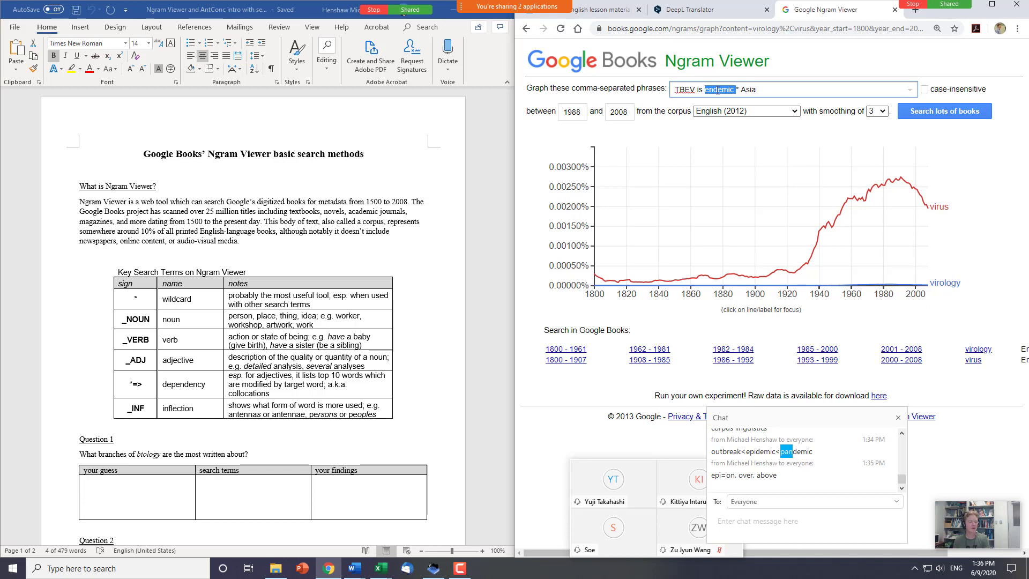
pyautogui.click(717, 90)
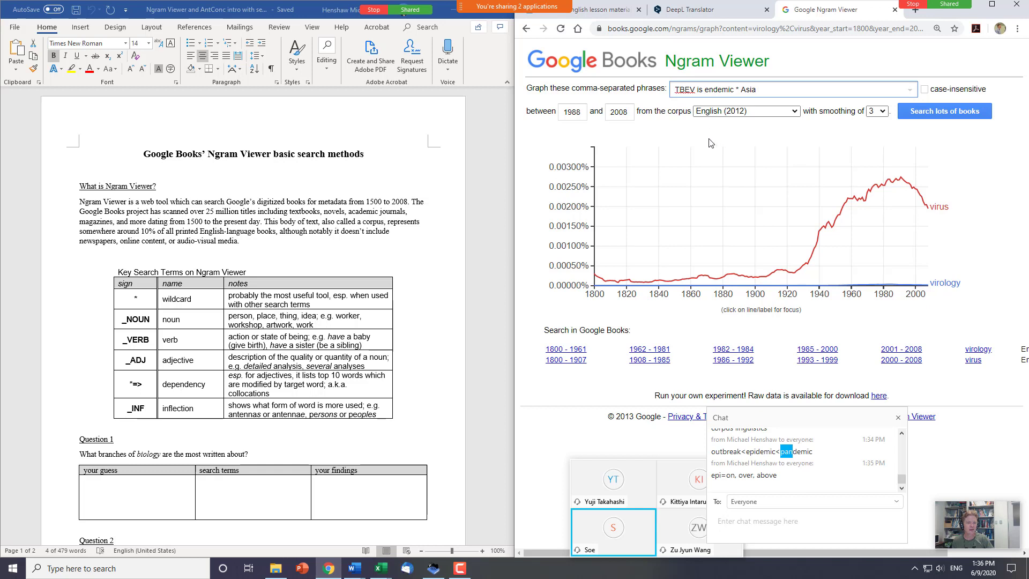
# - Search the web for "taiwan bear" in the DeepL browser tab and open the Formosan black bear Wikipedia article
pyautogui.moveTo(702, 160)
pyautogui.click(697, 9)
pyautogui.click(693, 29)
pyautogui.write('t')
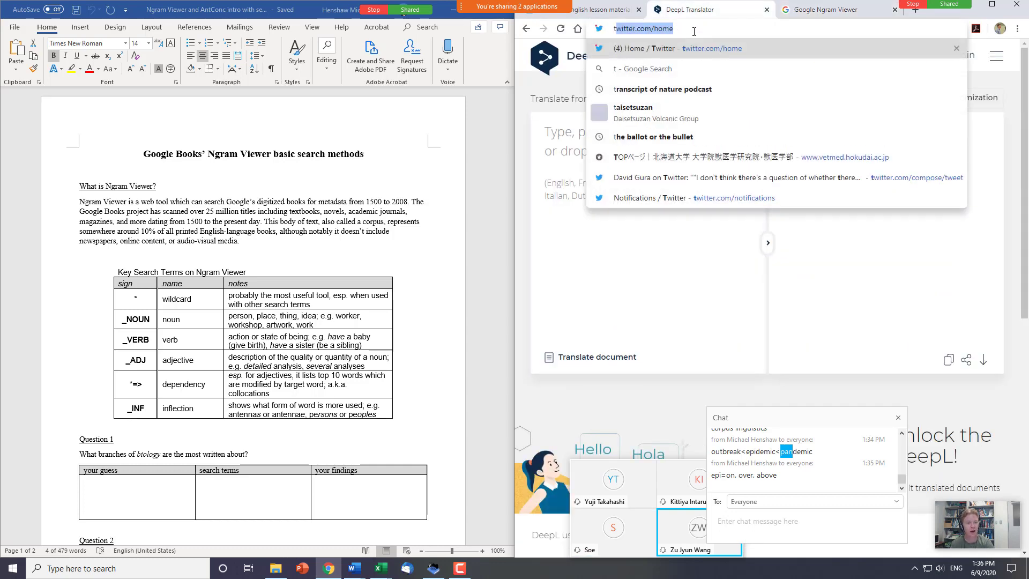
pyautogui.write('aiwan bear')
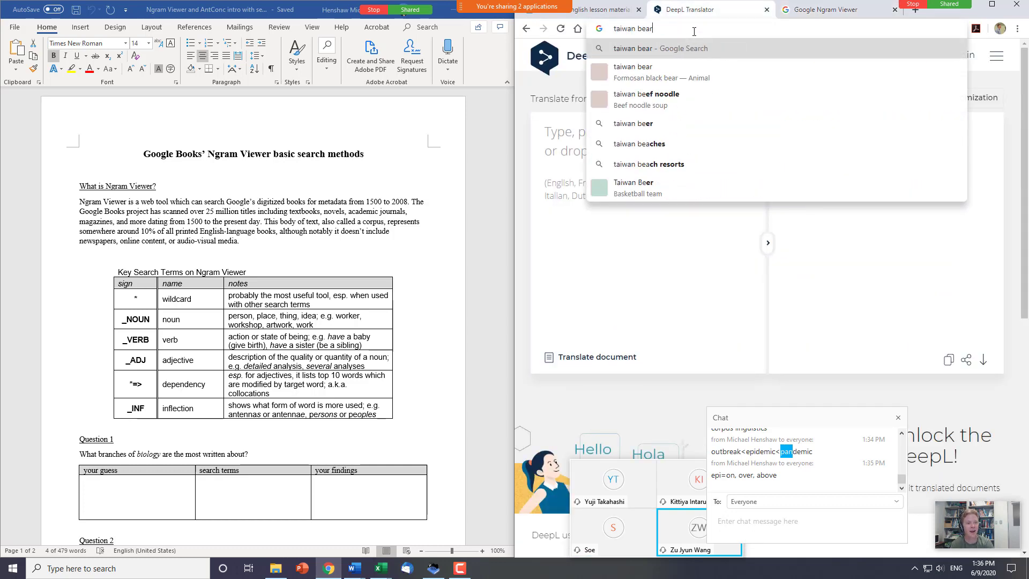
pyautogui.press('Return')
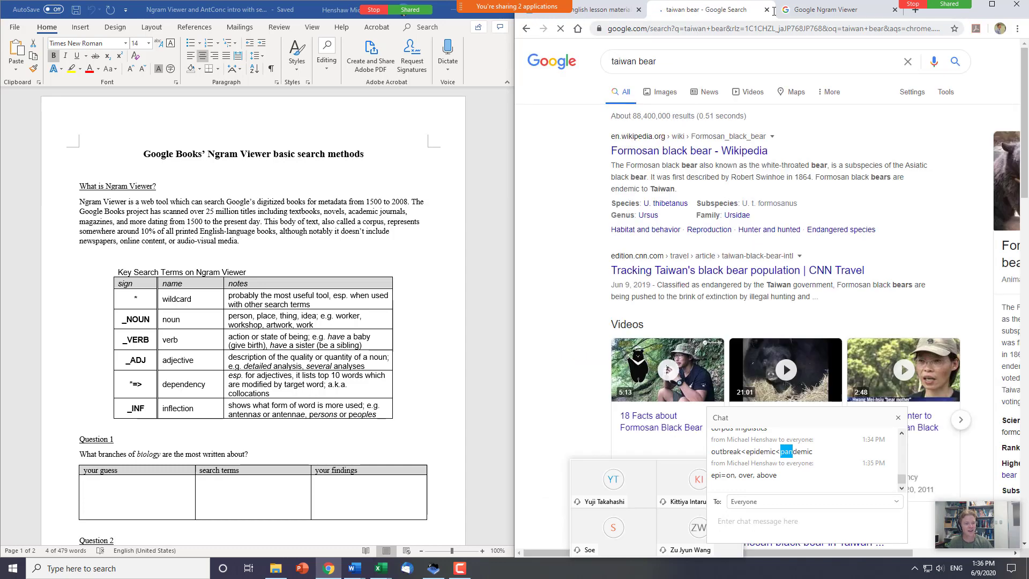
pyautogui.click(669, 156)
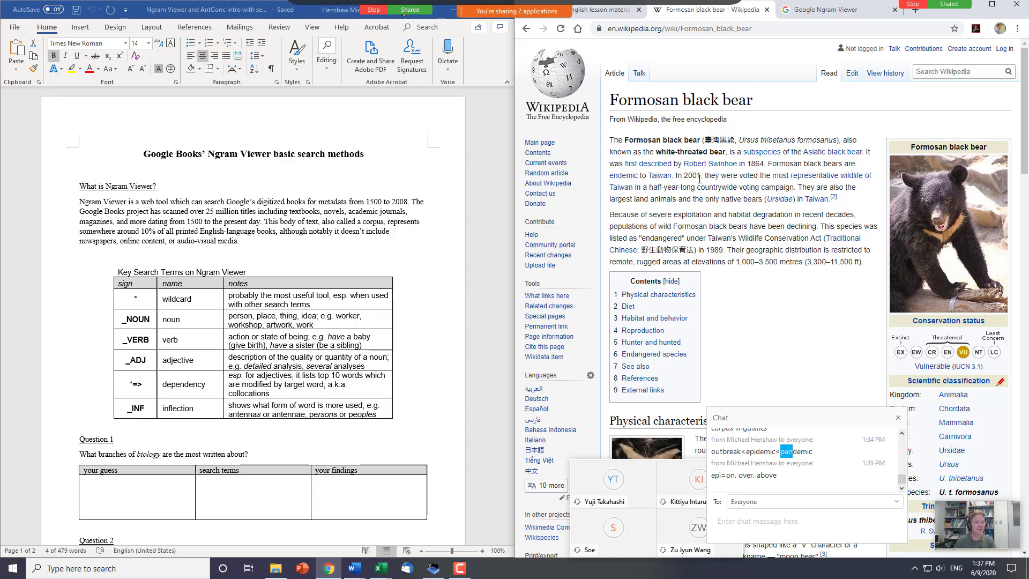
# - Return to the Ngram Viewer page and highlight "endemic *" in the search phrase
pyautogui.click(828, 13)
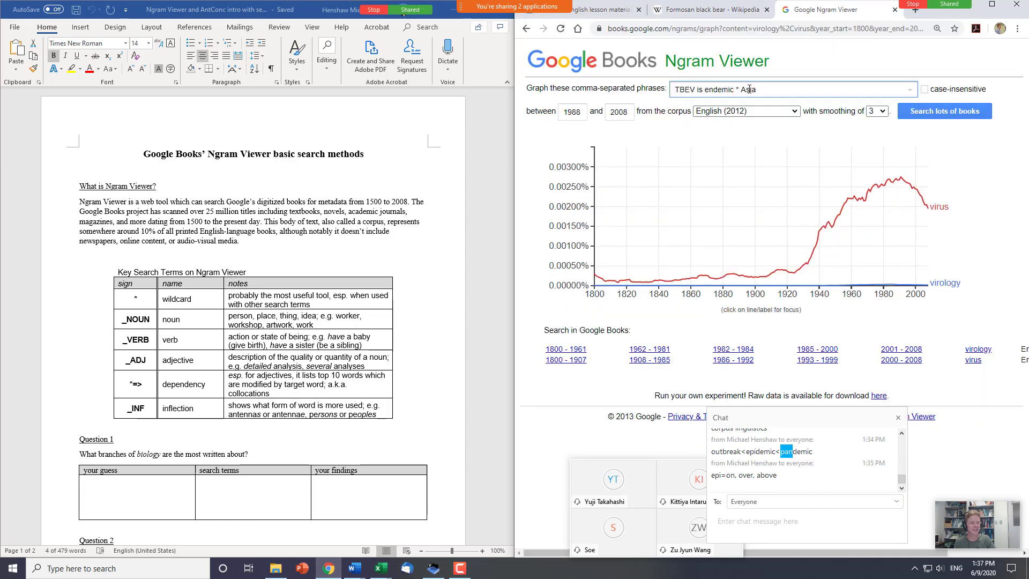
pyautogui.click(737, 90)
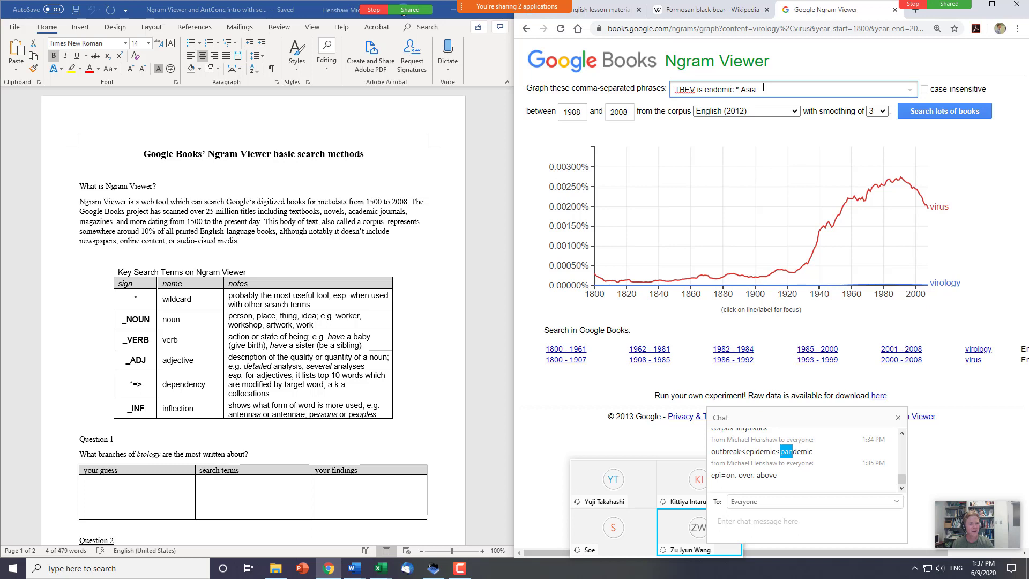
pyautogui.hotkey('ctrl', 'shift', 'Right')
pyautogui.hotkey('ctrl', 'shift', 'Right')
pyautogui.hotkey('ctrl', 'shift', 'Right')
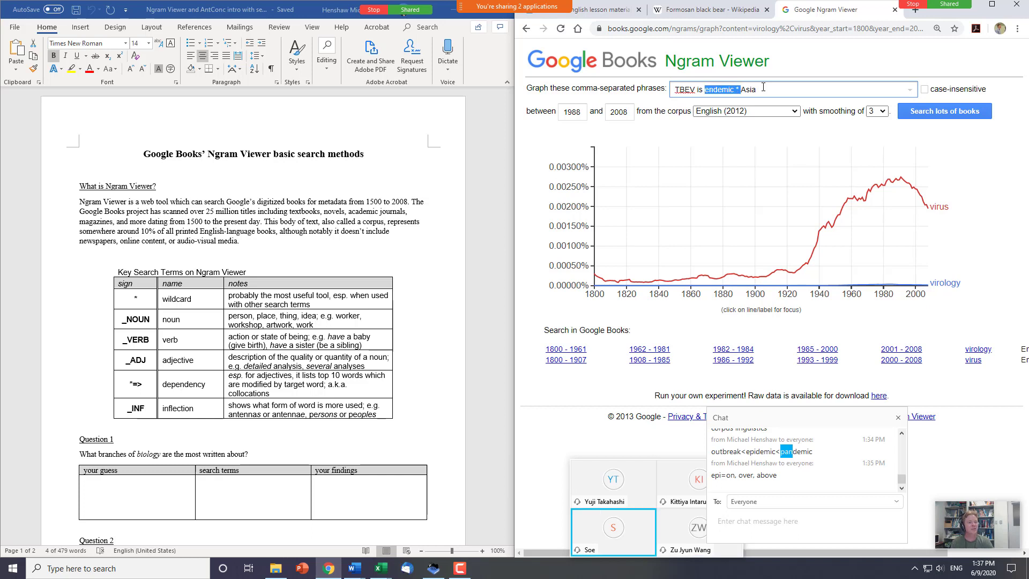
# - Remove "TBEV is" from the search phrase and graph "endemic * Asia" for 1988 to 2008
pyautogui.hotkey('ctrl', 'Left')
pyautogui.hotkey('ctrl', 'Left')
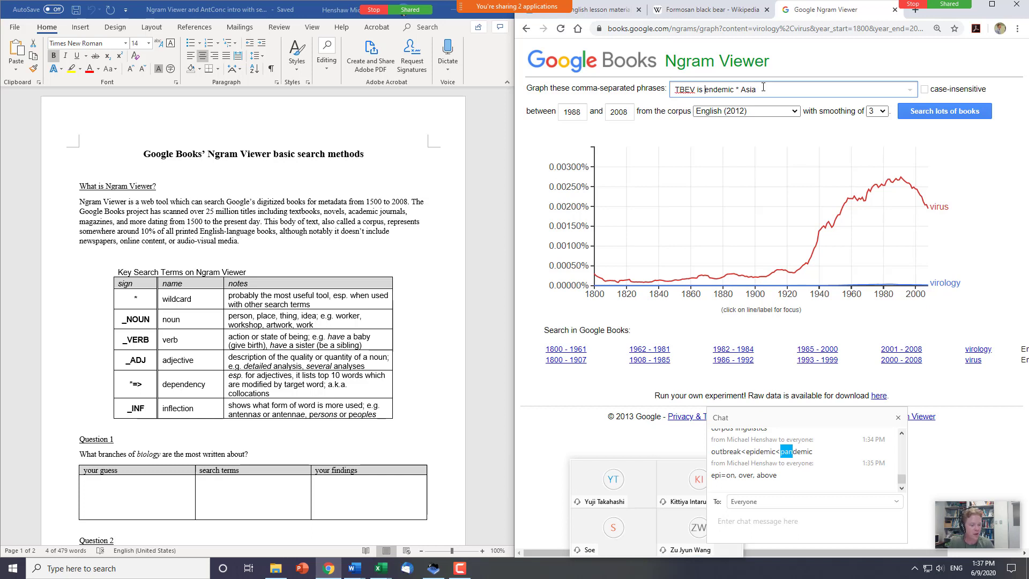
pyautogui.write('TBEV is')
pyautogui.hotkey('ctrl', 'shift', 'Left')
pyautogui.hotkey('ctrl', 'shift', 'Left')
pyautogui.press('BackSpace')
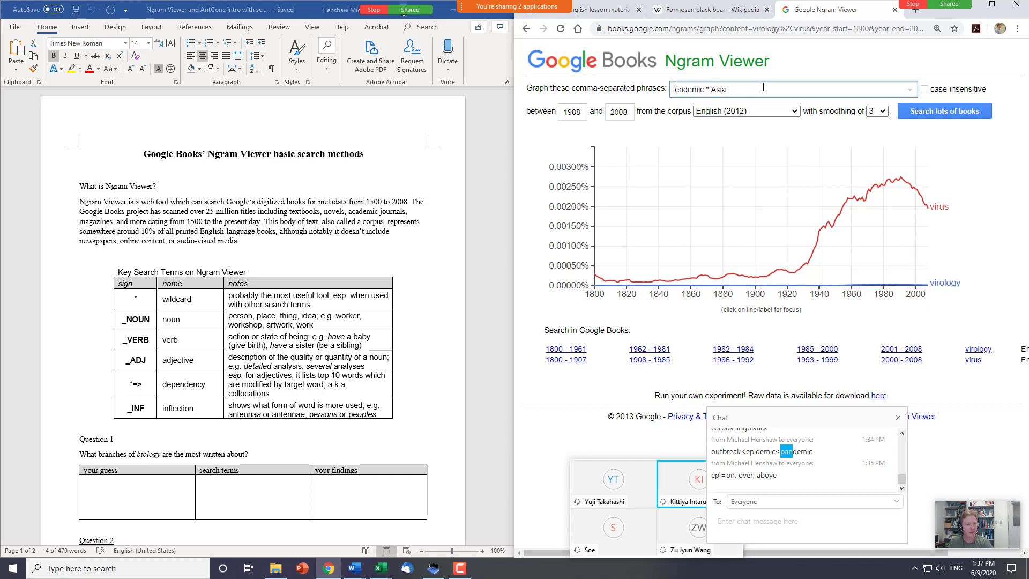
pyautogui.press('Return')
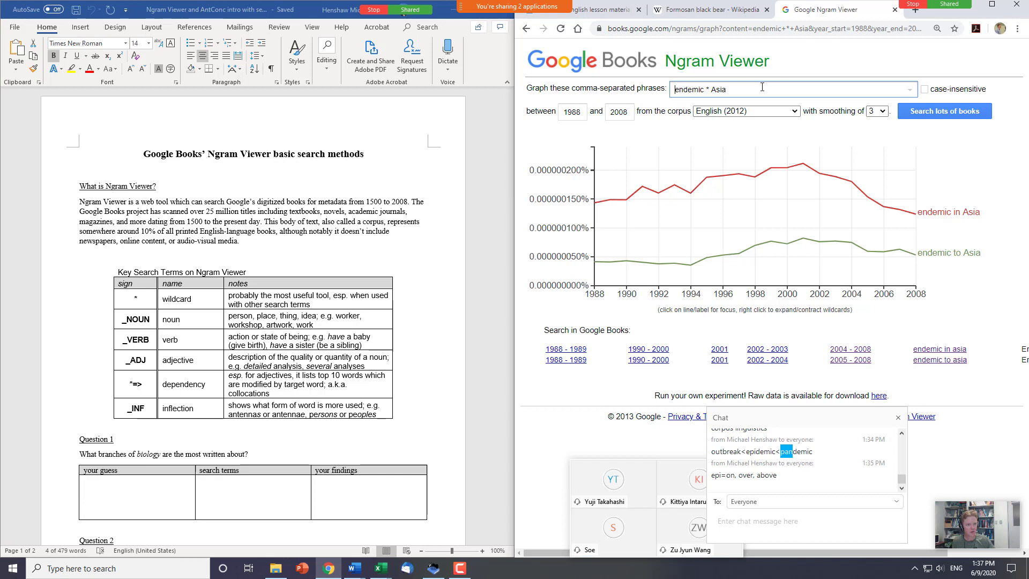
pyautogui.moveTo(804, 217)
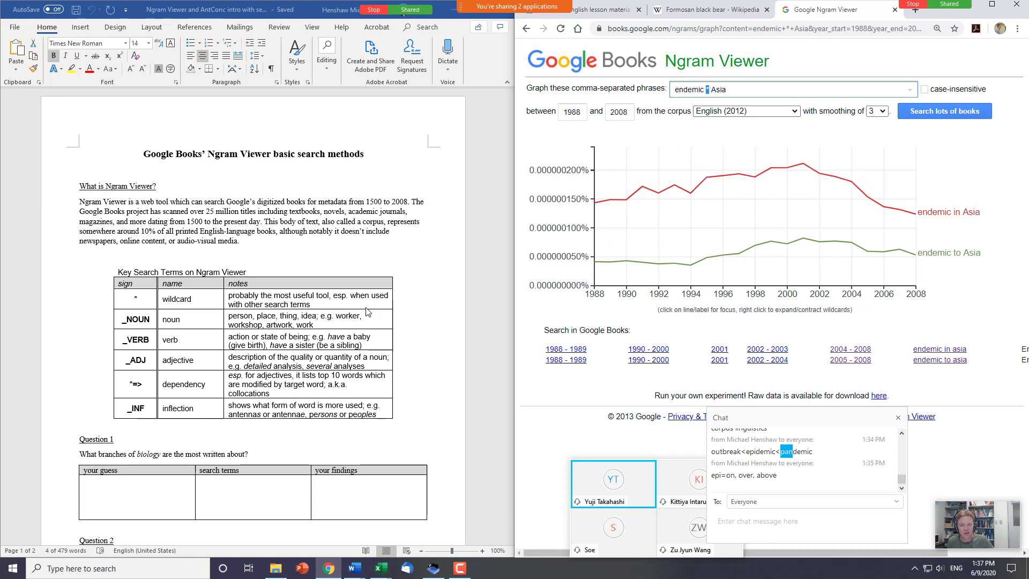
# - Switch to the Word document and highlight all the search symbols in the sign column of the Key Search Terms table
pyautogui.hotkey('alt', 'Tab')
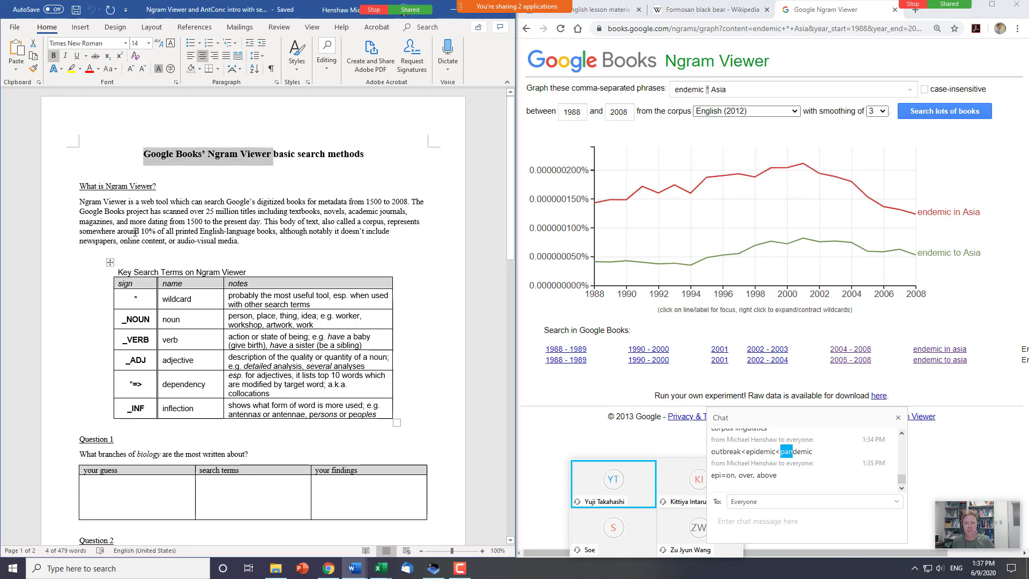
pyautogui.moveTo(131, 295); pyautogui.dragTo(135, 410)
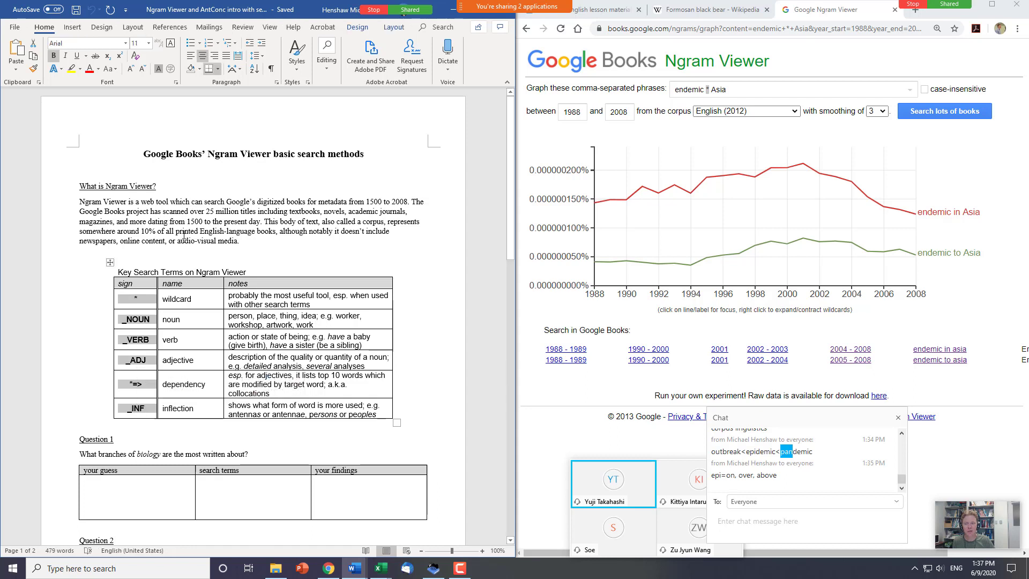
# - Regraph "endemic * Asia" in Ngram Viewer for 1988 to 2008 with a smoothing of 20
pyautogui.click(214, 298)
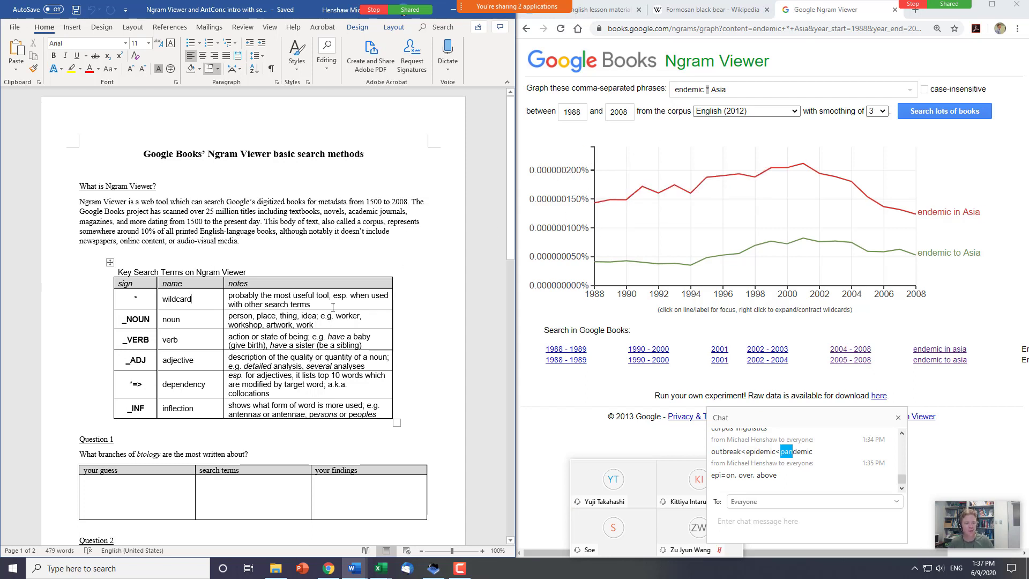
pyautogui.moveTo(743, 155)
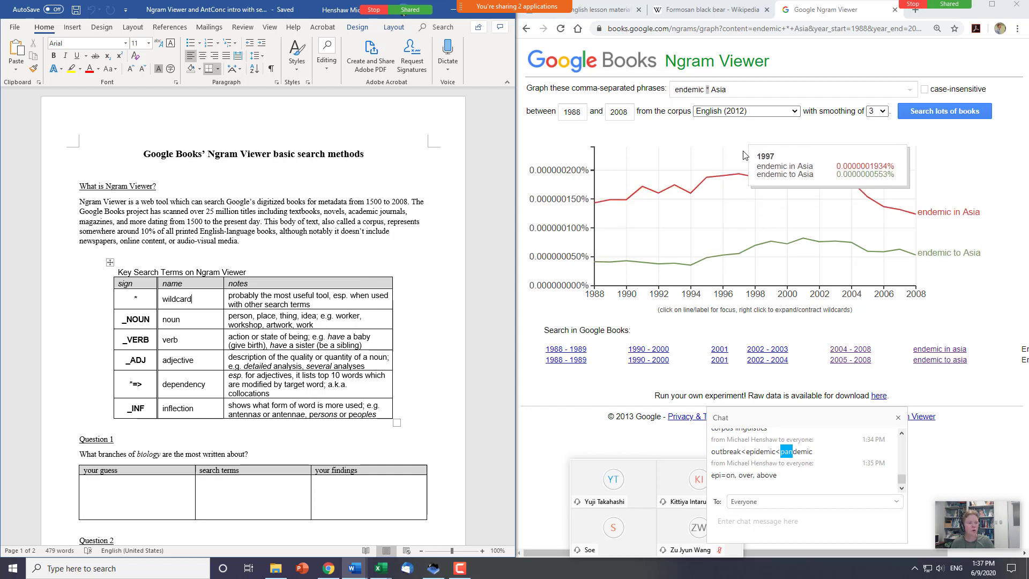
pyautogui.click(727, 94)
pyautogui.moveTo(811, 199)
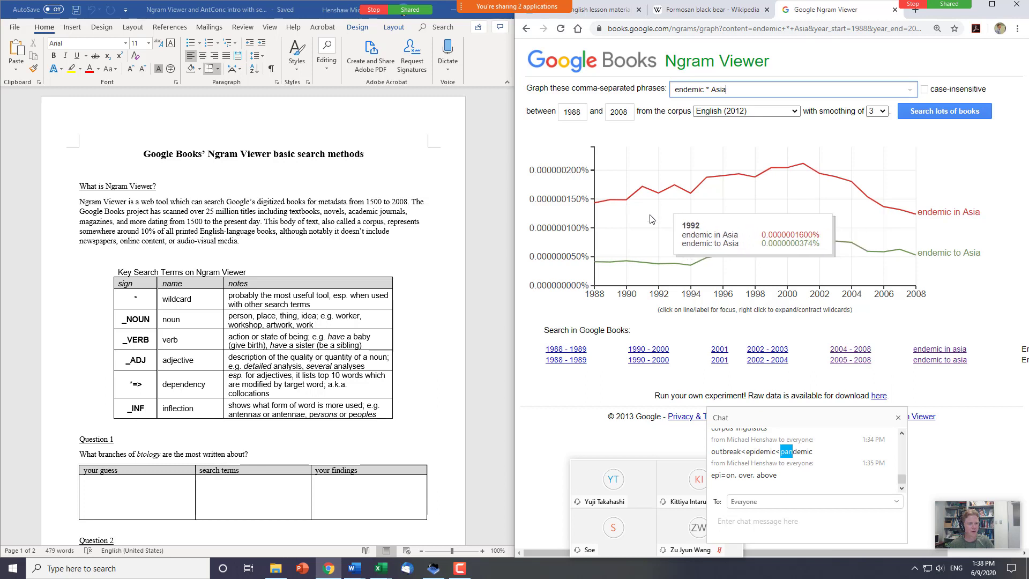
pyautogui.click(882, 112)
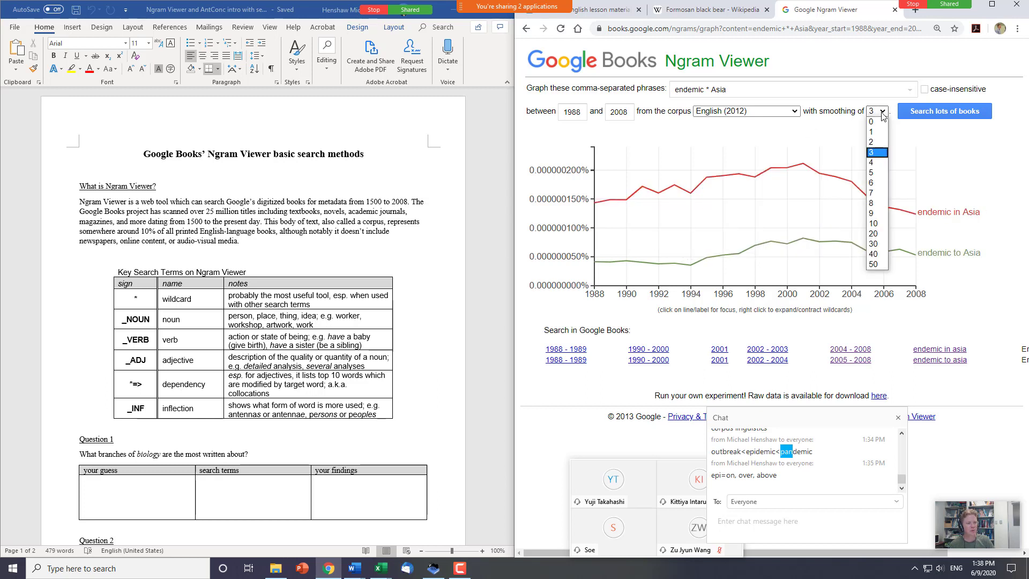
pyautogui.click(872, 234)
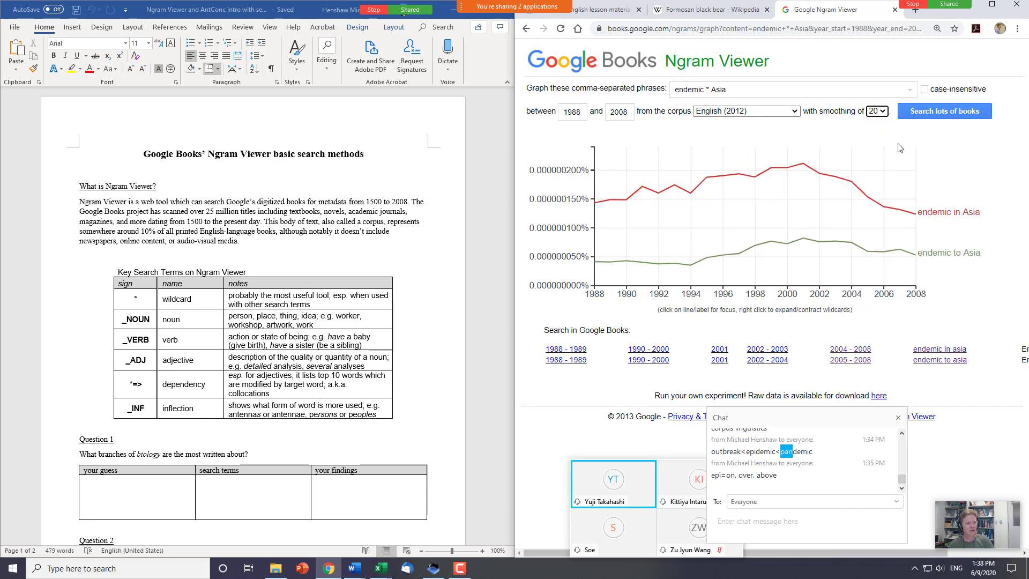
pyautogui.click(932, 115)
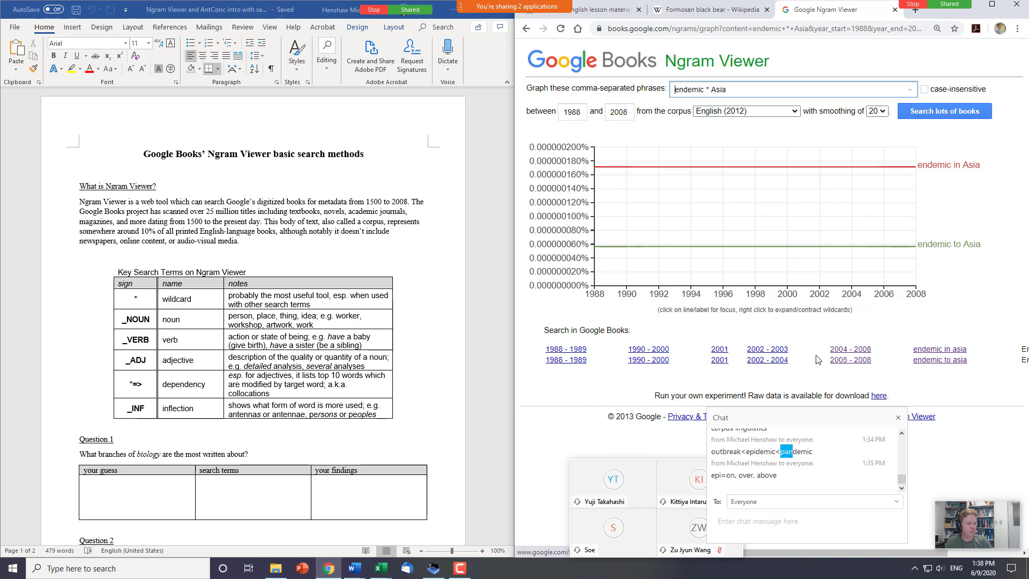
# - Open the 2004 - 2008 "endemic in asia" and 2005 - 2008 "endemic to asia" book results in separate tabs, and show the former
pyautogui.click(854, 350)
pyautogui.click(848, 364)
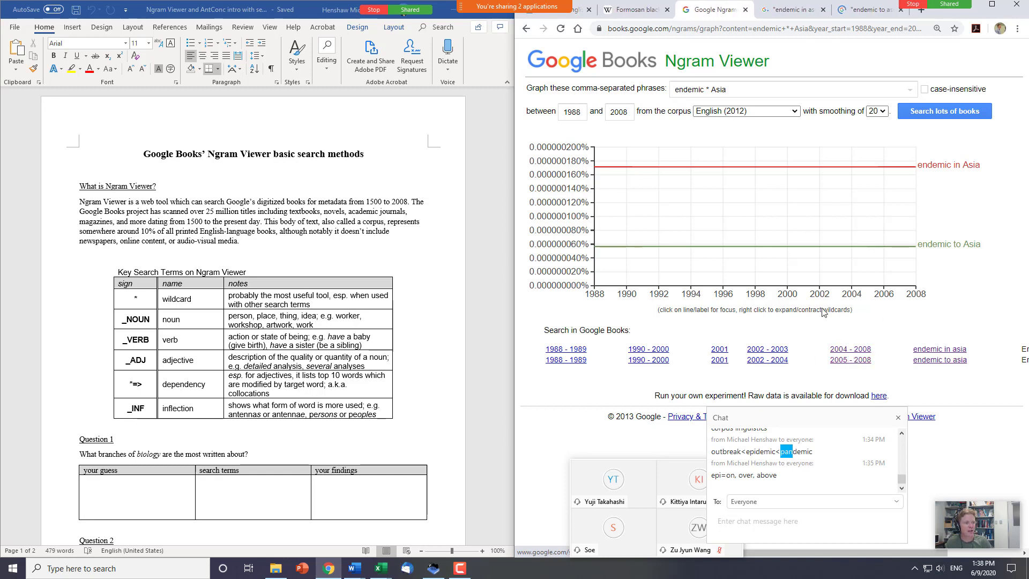
pyautogui.click(791, 11)
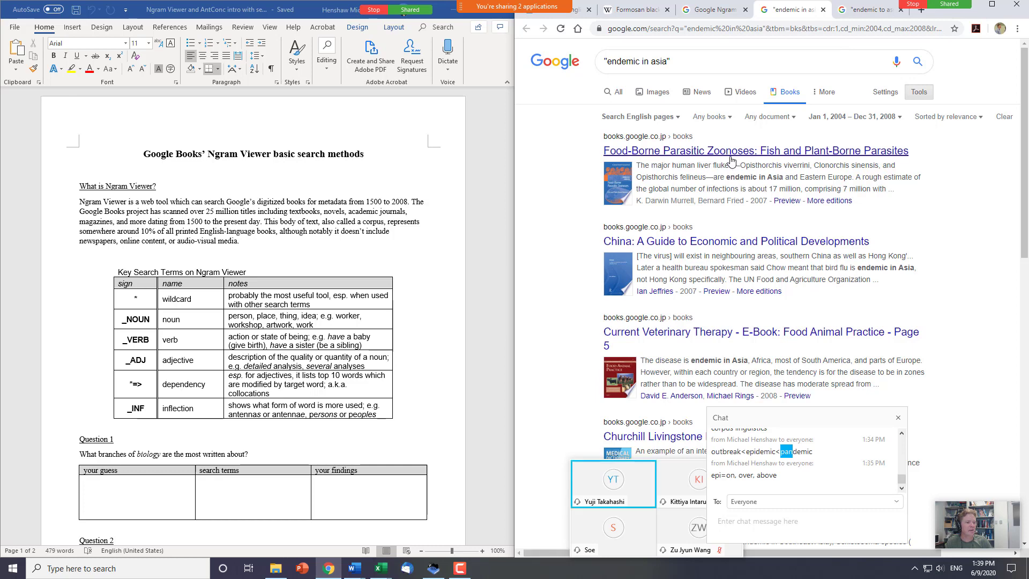
# - Highlight the bird flu phrase, "disease is endemic in" and the word "fluke" in the "endemic in asia" result snippets
pyautogui.scroll(-2, 750, 173)
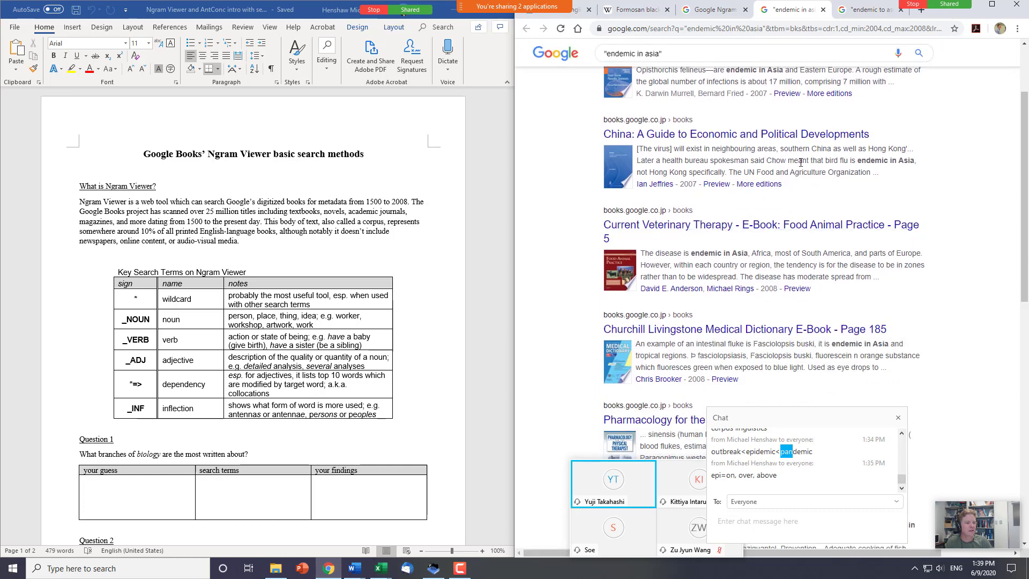
pyautogui.moveTo(832, 157); pyautogui.dragTo(879, 160)
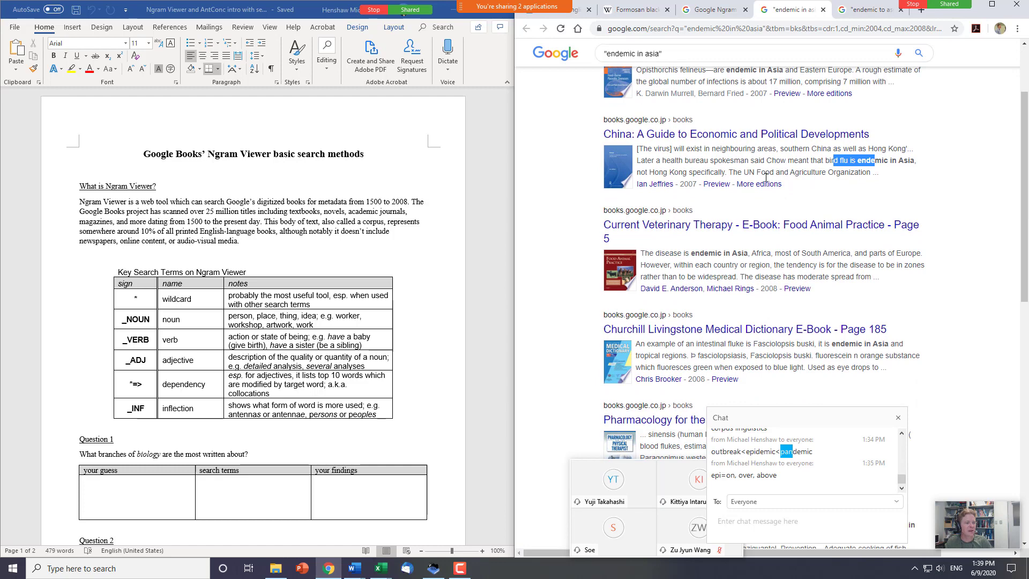
pyautogui.click(748, 193)
pyautogui.scroll(-2, 748, 193)
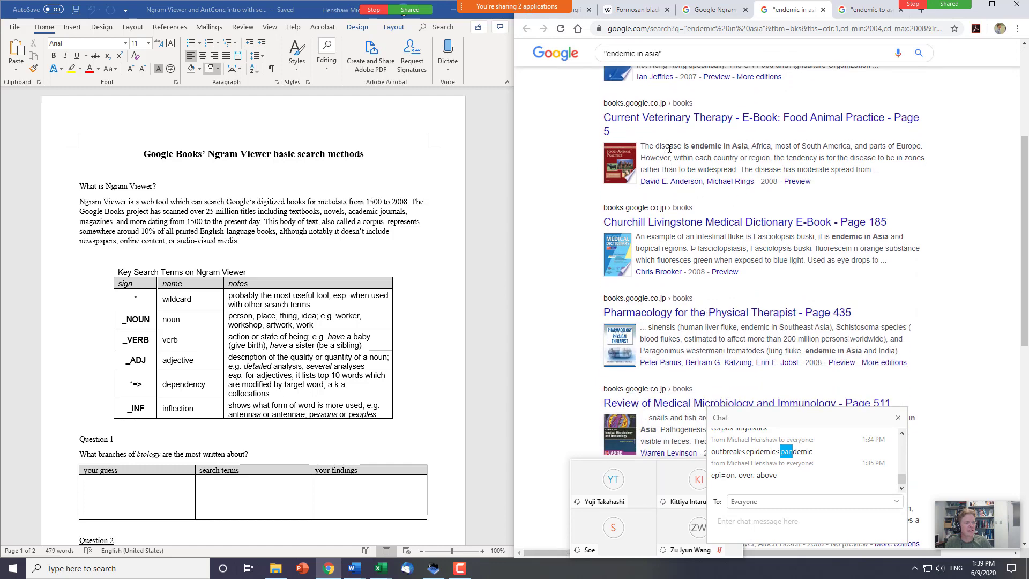
pyautogui.moveTo(665, 149); pyautogui.dragTo(730, 148)
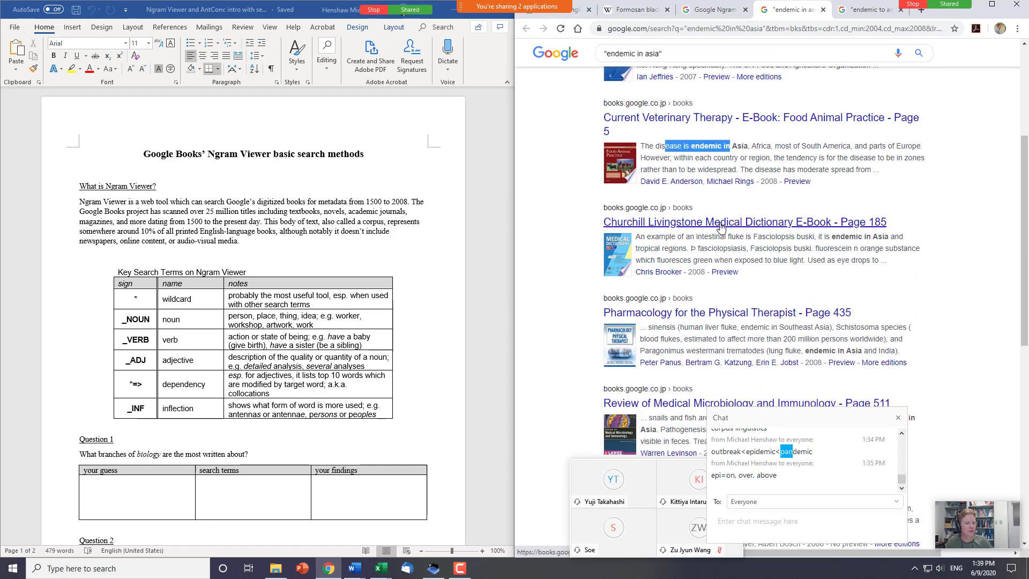
pyautogui.doubleClick(735, 236)
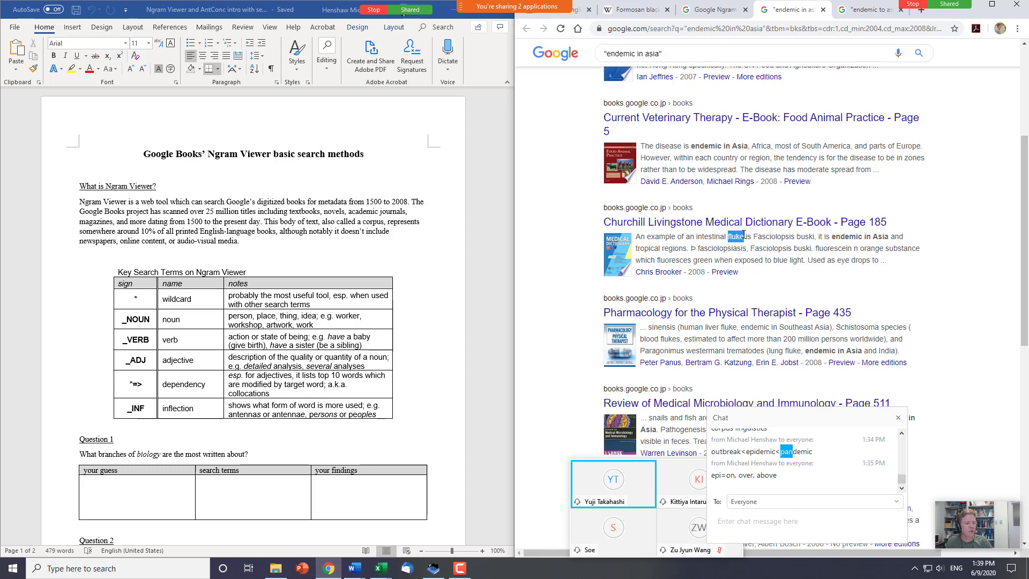
# - Highlight the lung fluke phrase and "Pathogenesis" in the "endemic in asia" snippets, and review the remaining book results
pyautogui.scroll(-2, 767, 242)
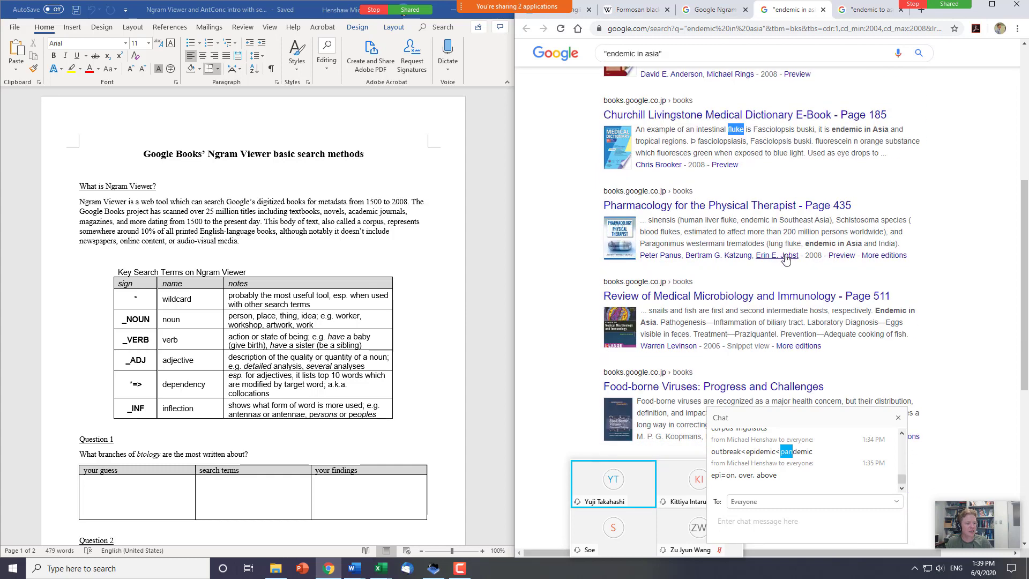
pyautogui.moveTo(736, 244); pyautogui.dragTo(845, 244)
pyautogui.scroll(-2, 766, 256)
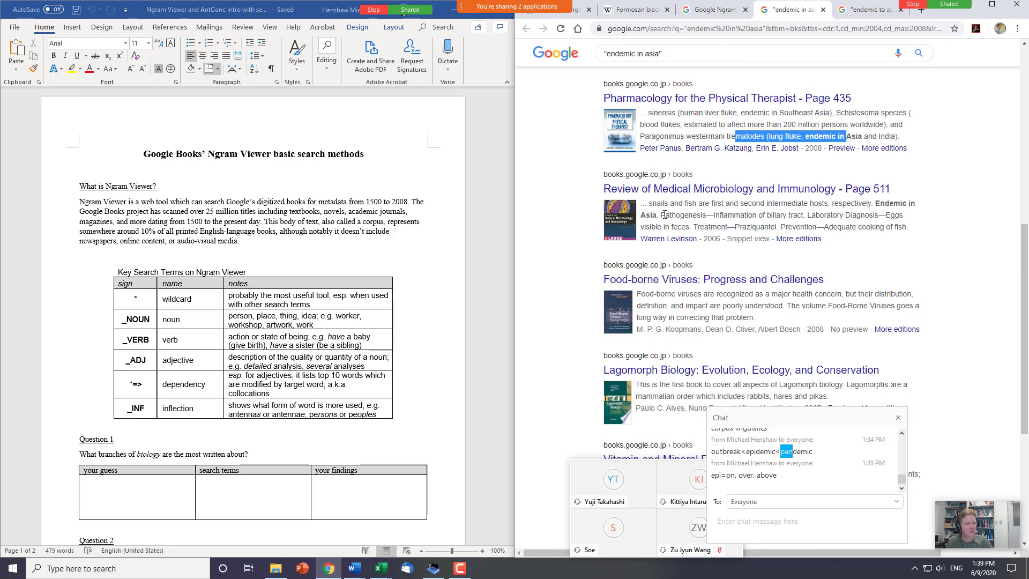
pyautogui.moveTo(664, 214); pyautogui.dragTo(702, 215)
pyautogui.scroll(-1, 727, 267)
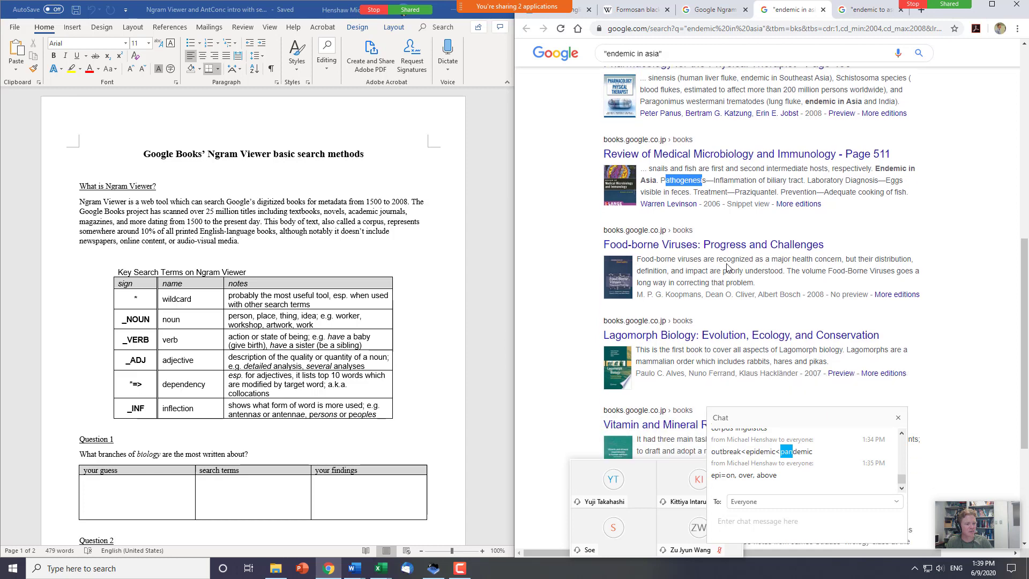
pyautogui.scroll(-3, 683, 233)
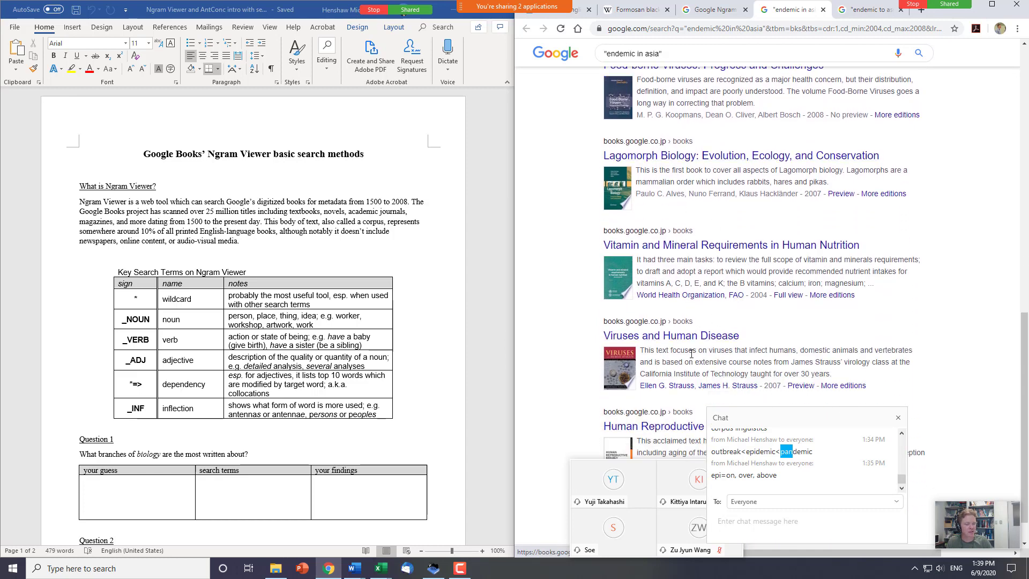
pyautogui.scroll(15, 691, 353)
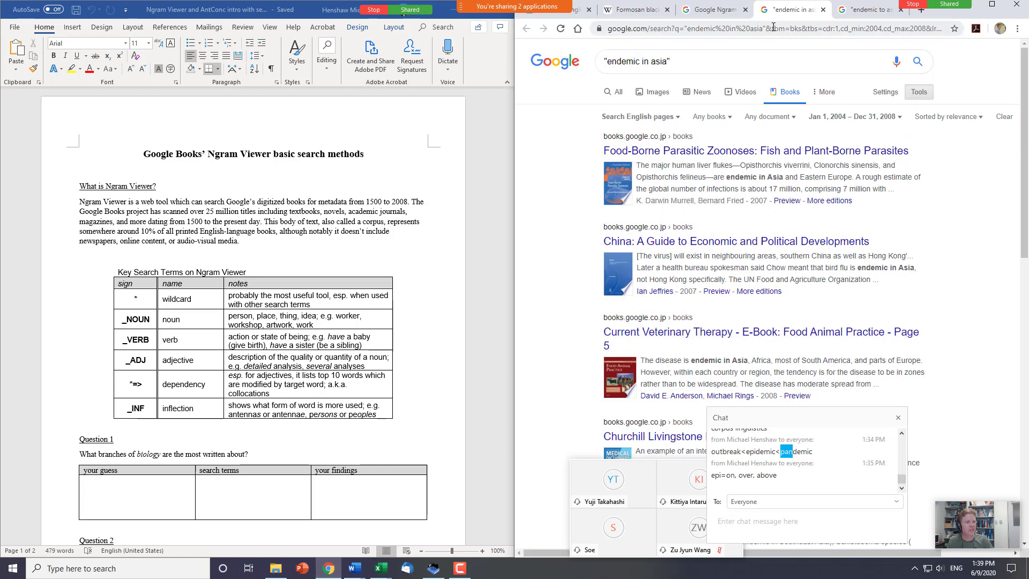
# - In the "endemic to asia" results, highlight the phrases about tigers, "species endemic to Asia", "Hepatitis E is" and the goatpox viruses
pyautogui.click(877, 11)
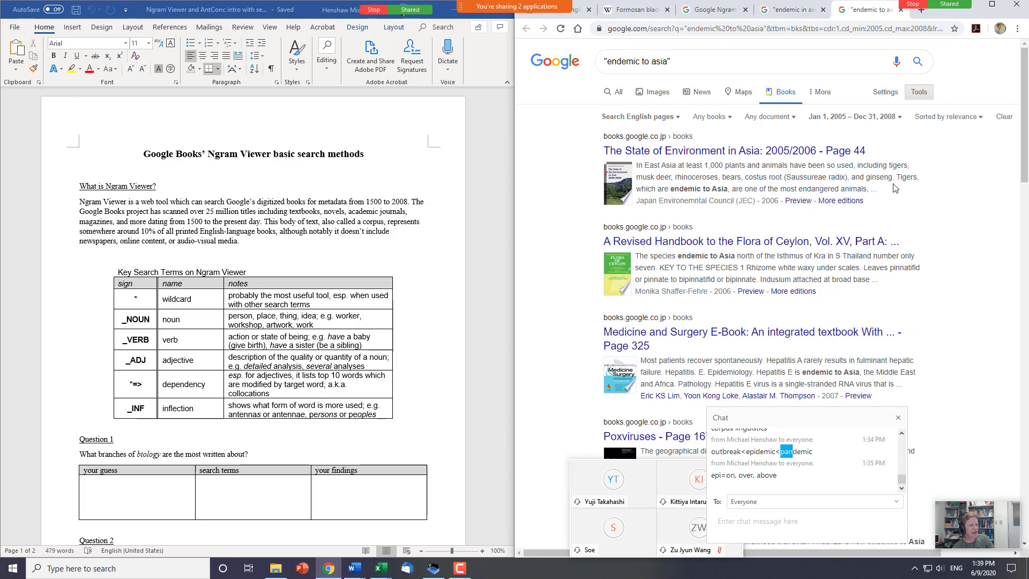
pyautogui.moveTo(893, 186); pyautogui.dragTo(726, 188)
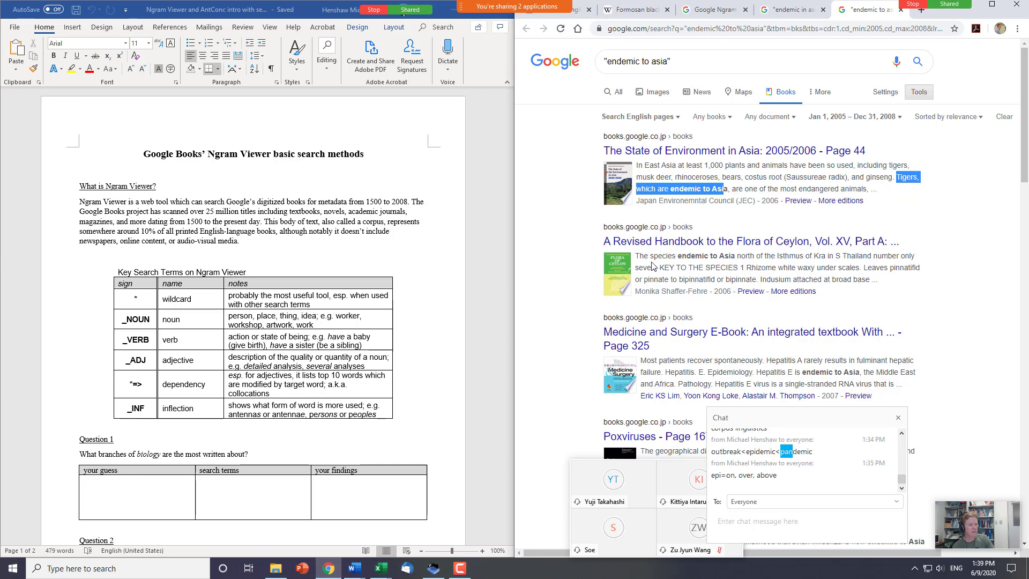
pyautogui.moveTo(650, 257); pyautogui.dragTo(736, 257)
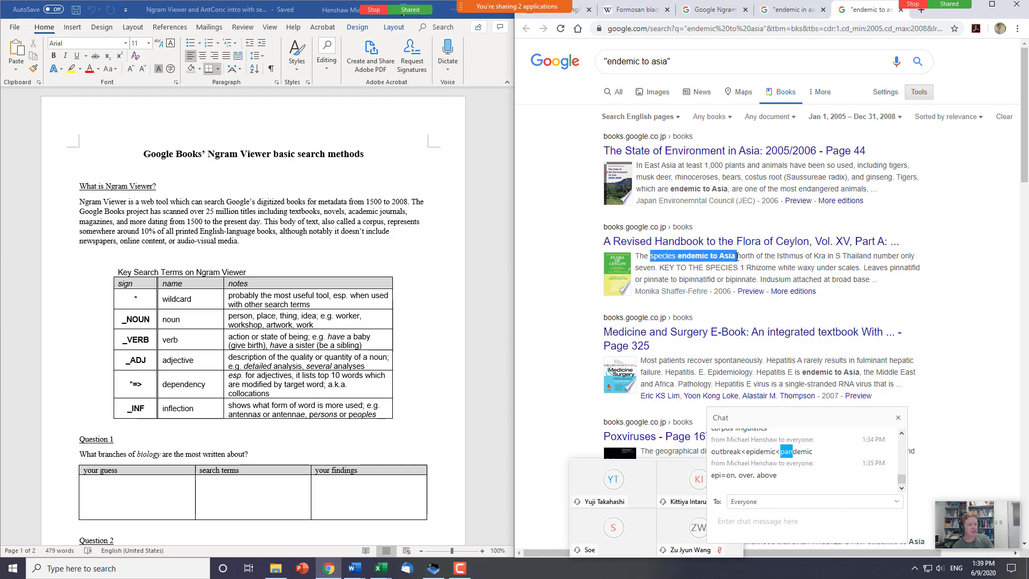
pyautogui.scroll(-3, 750, 255)
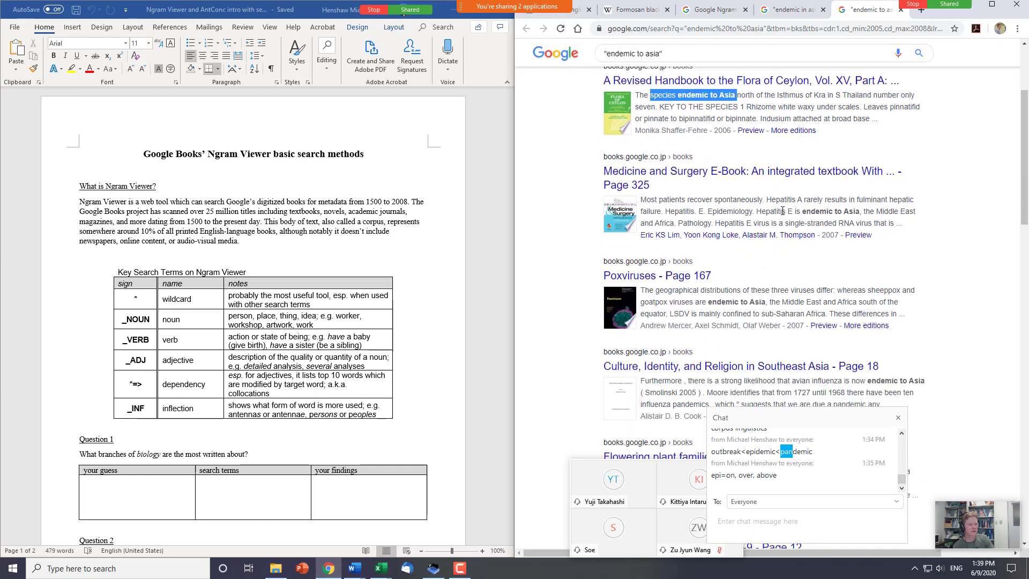
pyautogui.moveTo(757, 212); pyautogui.dragTo(802, 212)
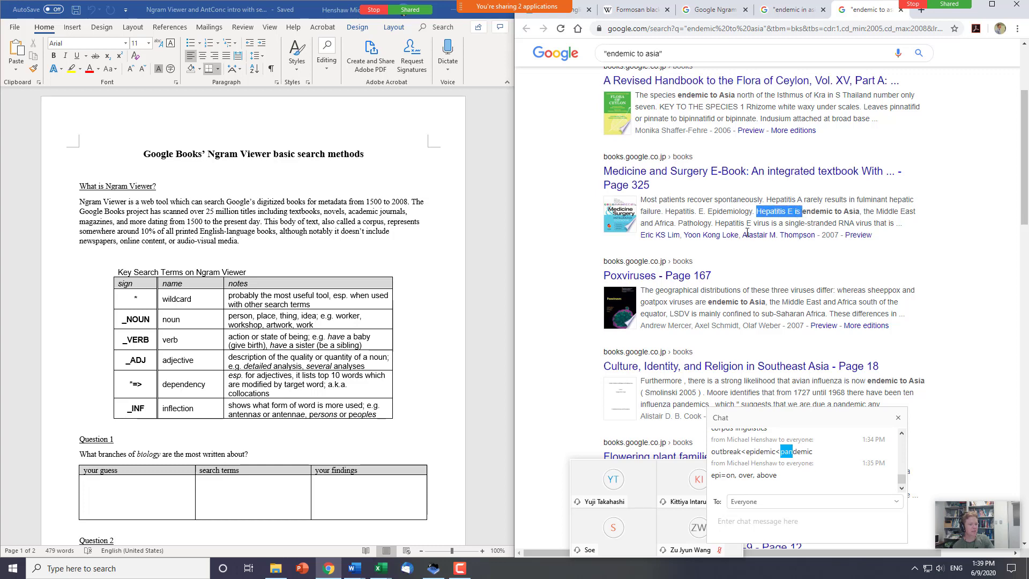
pyautogui.moveTo(659, 302); pyautogui.dragTo(726, 302)
# - Highlight the avian influenza phrase and examine the Cladopus plant example in the "endemic to asia" results
pyautogui.scroll(-1, 788, 330)
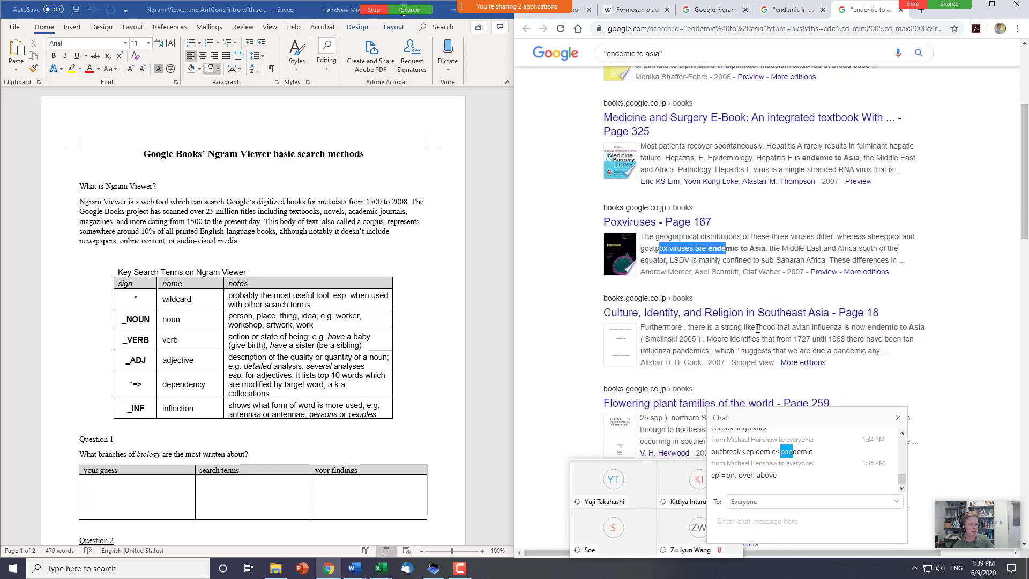
pyautogui.moveTo(791, 327); pyautogui.dragTo(852, 339)
pyautogui.scroll(-3, 823, 343)
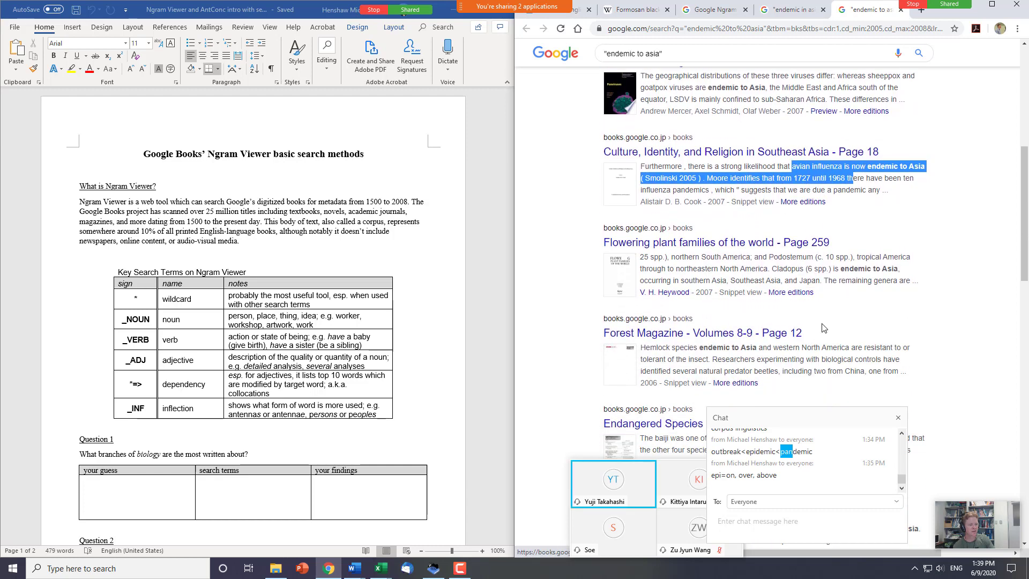
pyautogui.moveTo(787, 268); pyautogui.dragTo(849, 279)
pyautogui.click(688, 268)
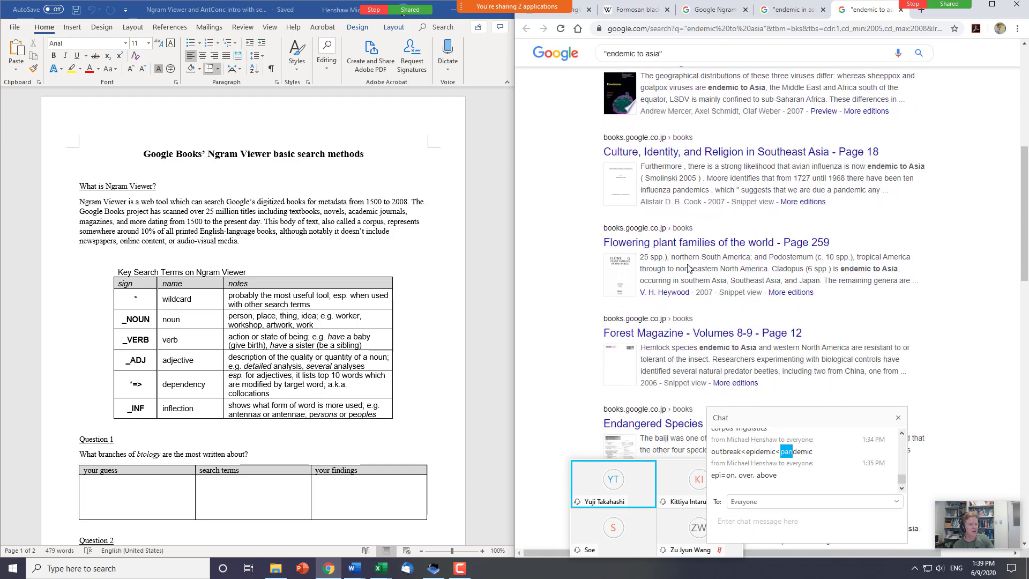
pyautogui.scroll(7, 690, 268)
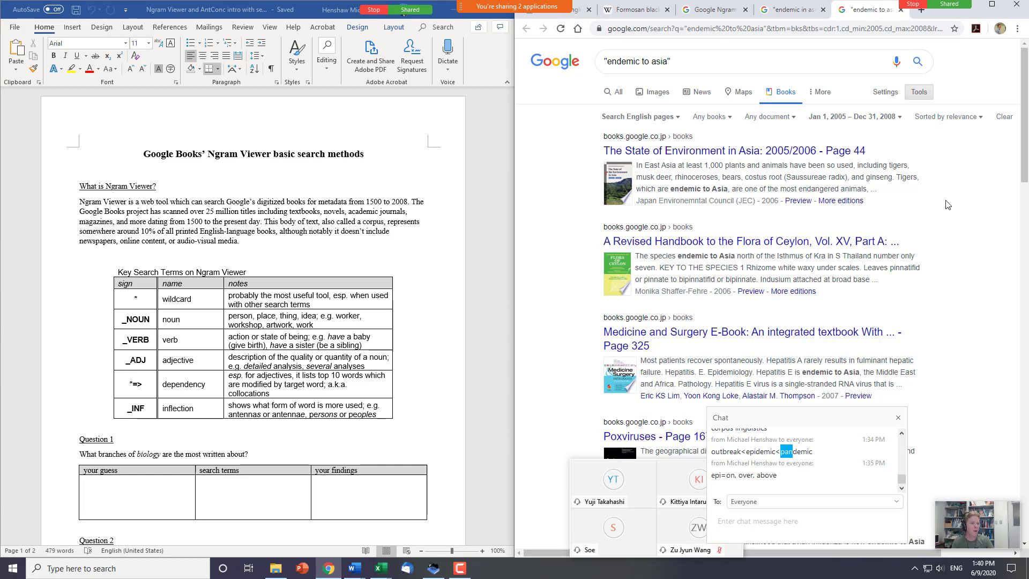
# - Compare the prepositions by highlighting "in" in the first "endemic in asia" snippet and "to" in the first "endemic to asia" snippet
pyautogui.click(796, 16)
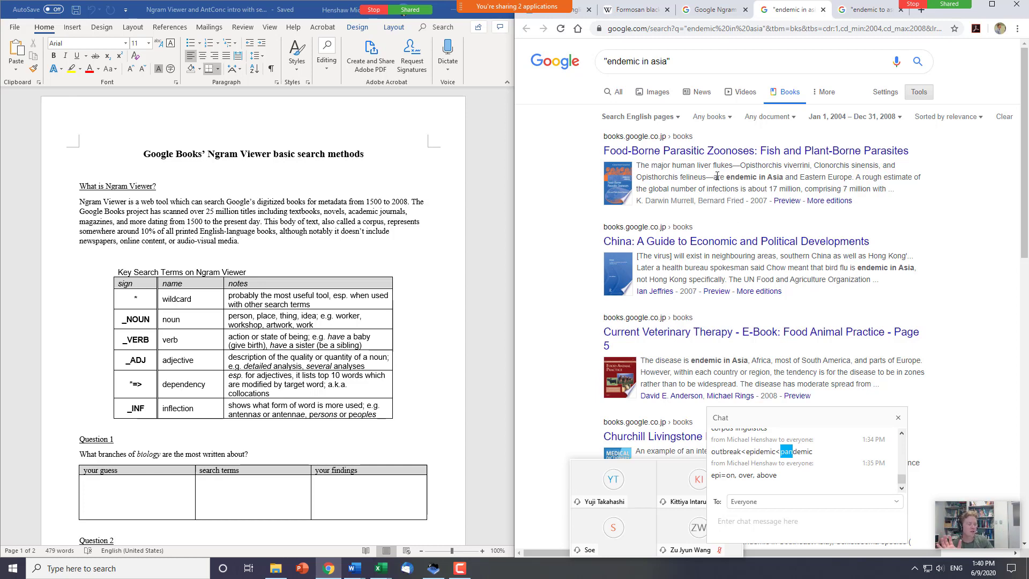
pyautogui.moveTo(757, 177); pyautogui.dragTo(760, 176)
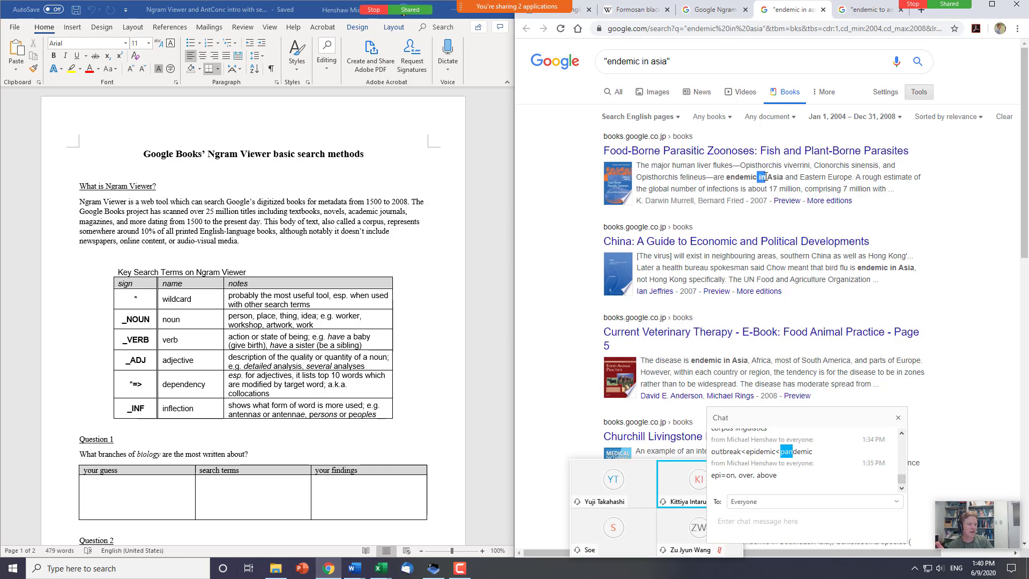
pyautogui.click(869, 9)
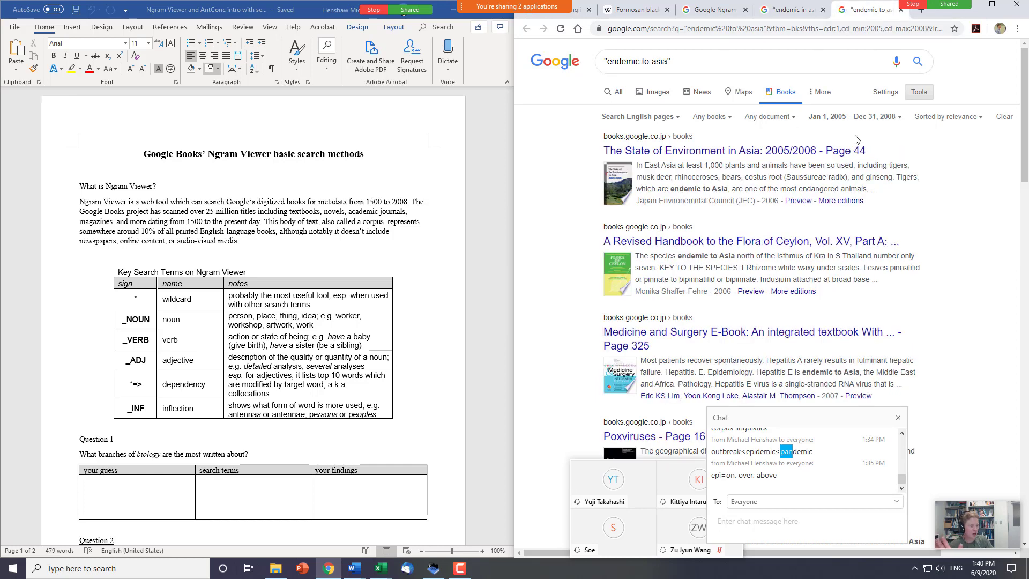
pyautogui.moveTo(703, 189); pyautogui.dragTo(710, 189)
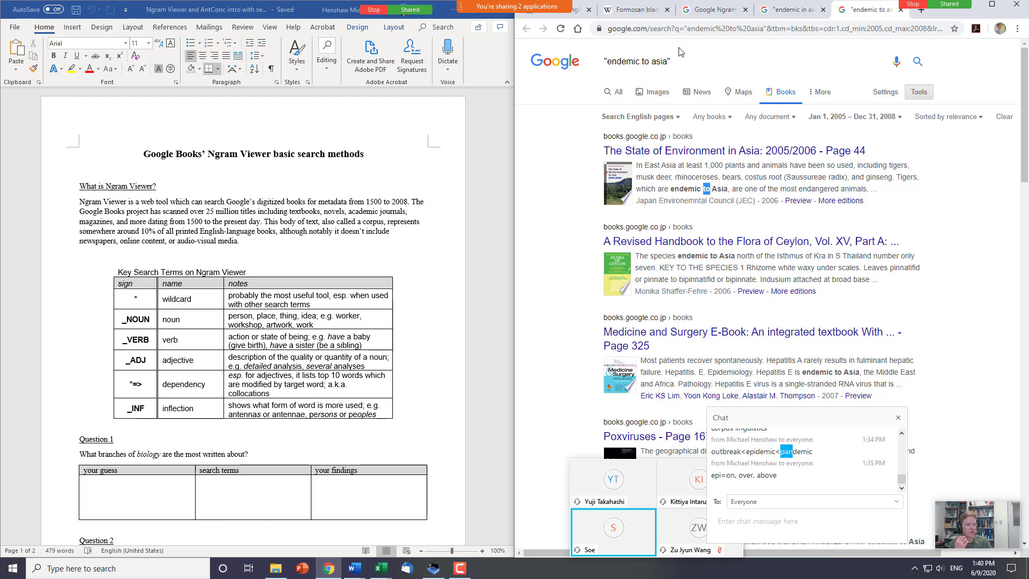
# - Return to the Formosan black bear Wikipedia article and highlight the sentence "Formosan black bears are endemic to Taiwan."
pyautogui.click(642, 10)
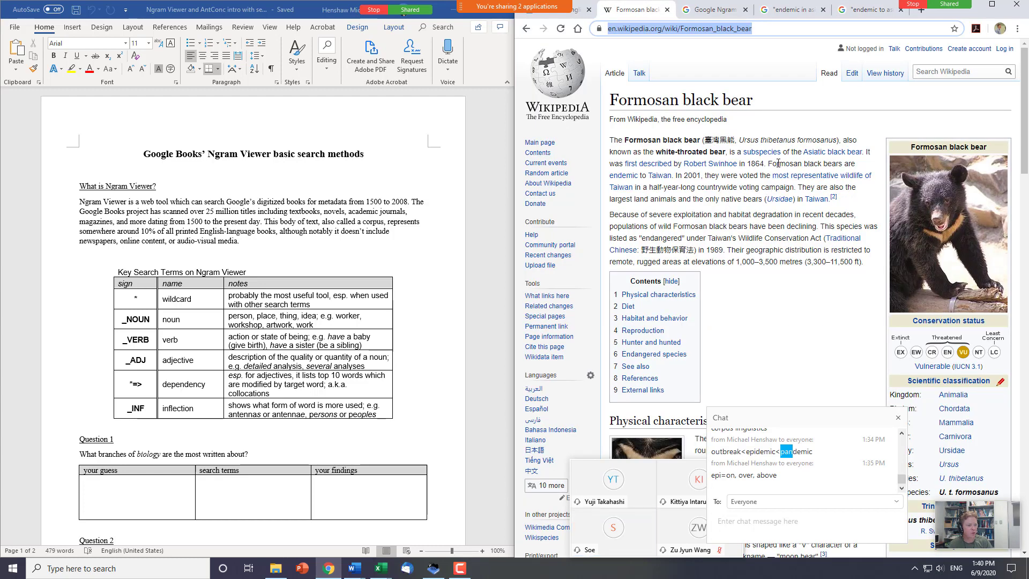
pyautogui.moveTo(772, 163); pyautogui.dragTo(676, 176)
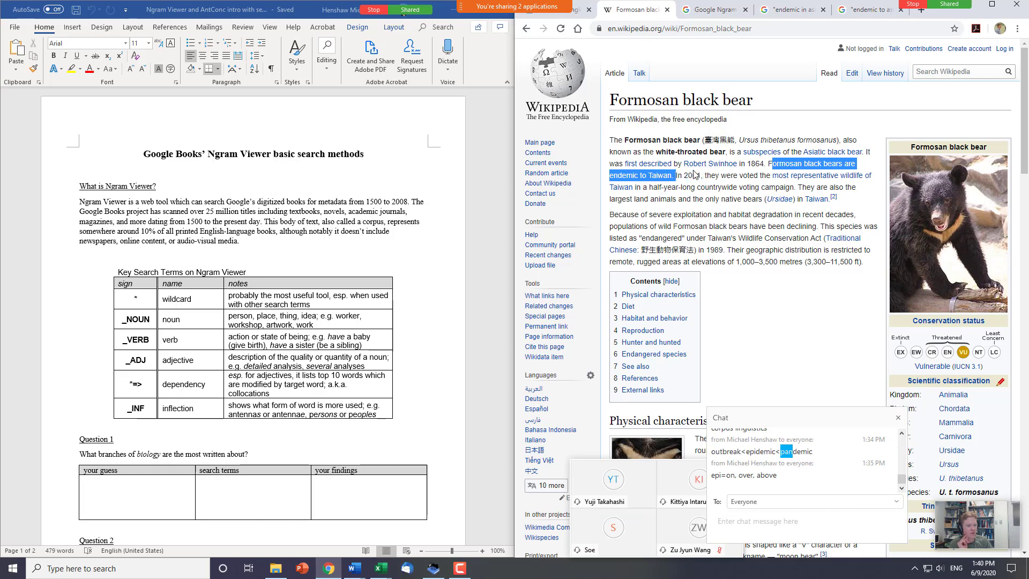
# - Return to the "endemic in asia" book results and review the listed titles and snippets
pyautogui.click(806, 13)
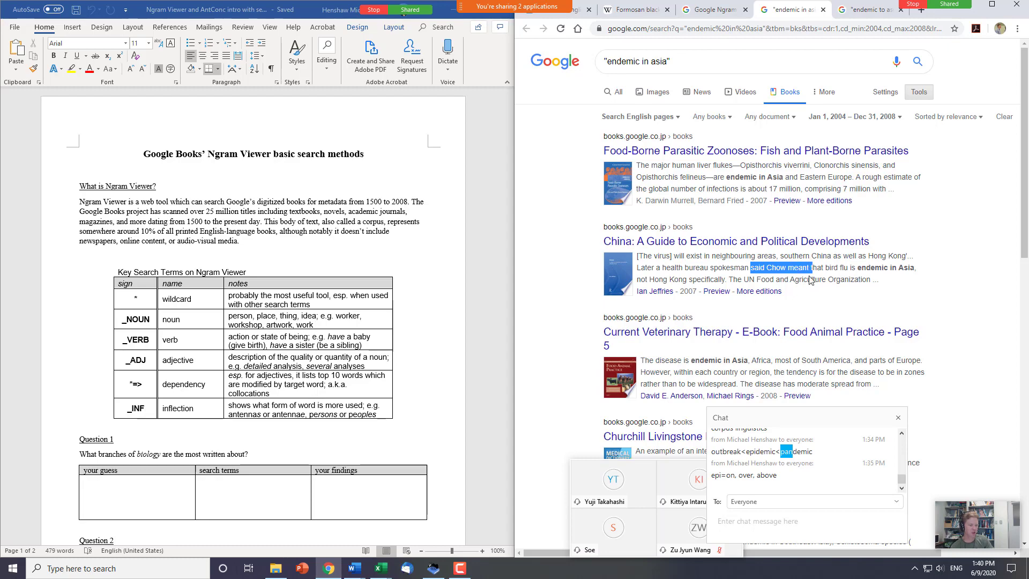
pyautogui.scroll(-5, 809, 289)
pyautogui.scroll(-8, 806, 287)
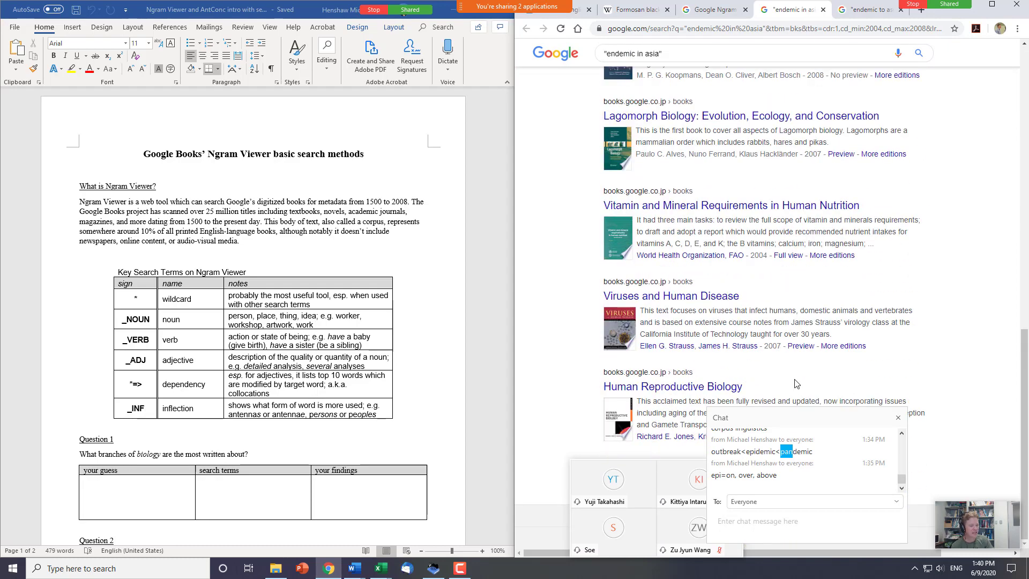
# - Move the chat window clear of the "endemic in asia" book results and return to the Ngram Viewer chart for "endemic * Asia"
pyautogui.moveTo(865, 418); pyautogui.dragTo(759, 514)
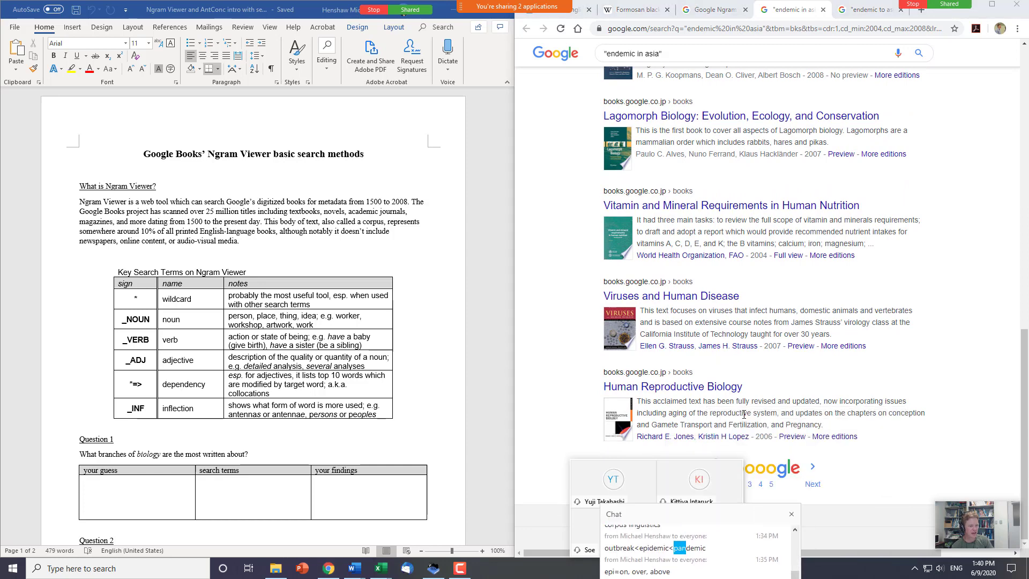
pyautogui.scroll(10, 755, 403)
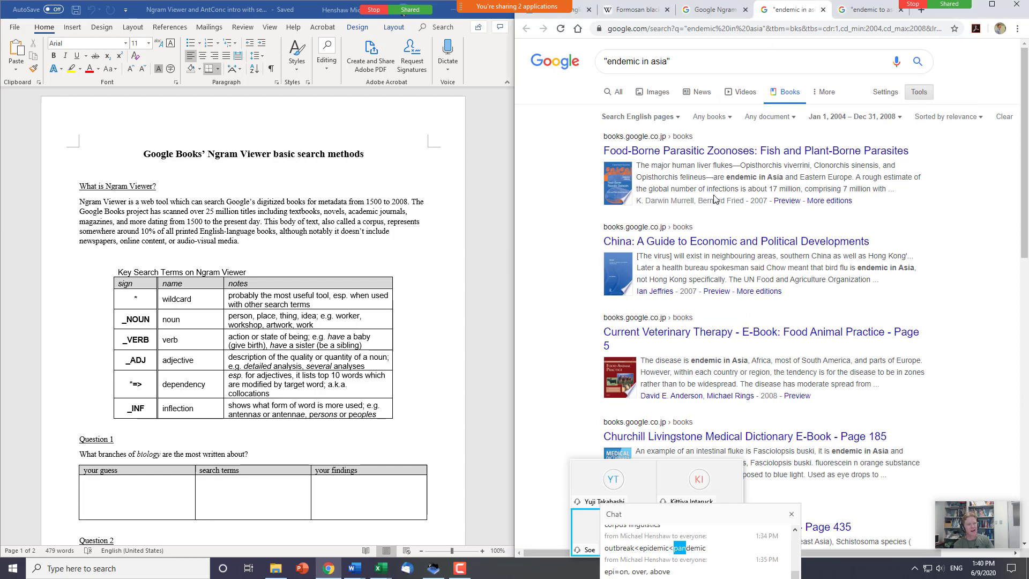
pyautogui.click(713, 15)
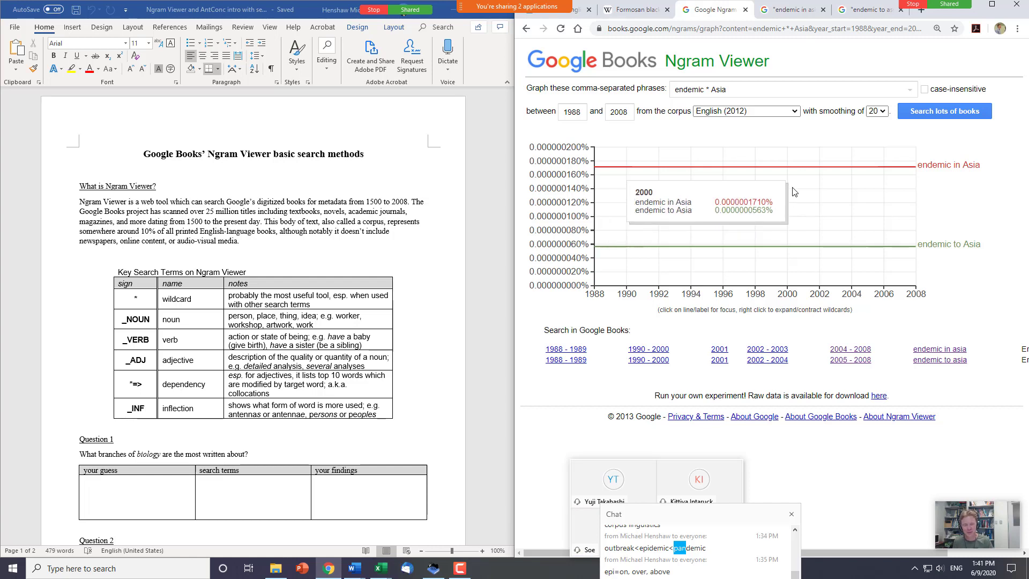
# - Highlight the asterisk wildcard between "endemic" and "Asia" in the Ngram search phrase
pyautogui.click(712, 91)
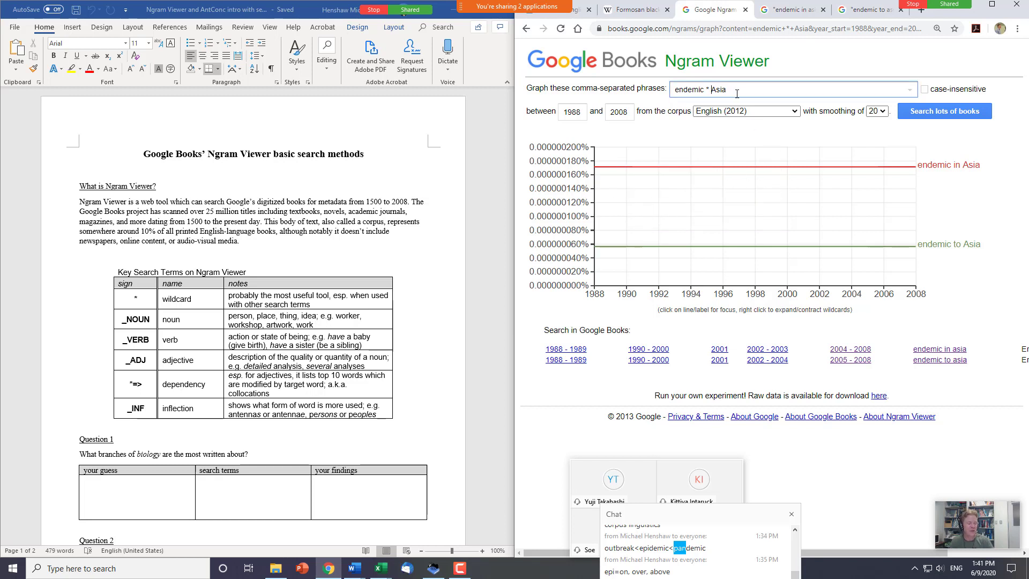
pyautogui.hotkey('shift', 'Left')
pyautogui.click(746, 225)
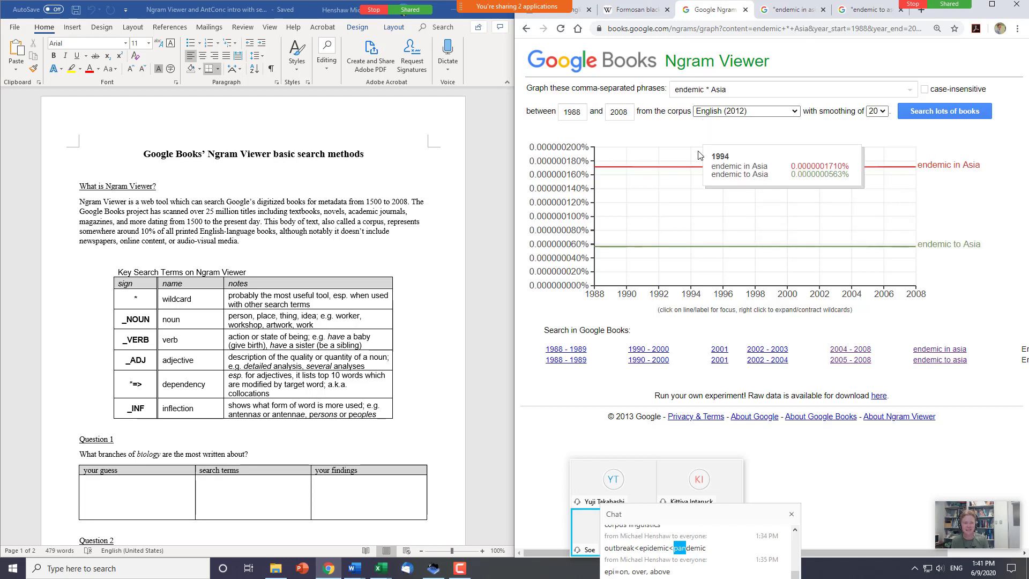
pyautogui.click(707, 90)
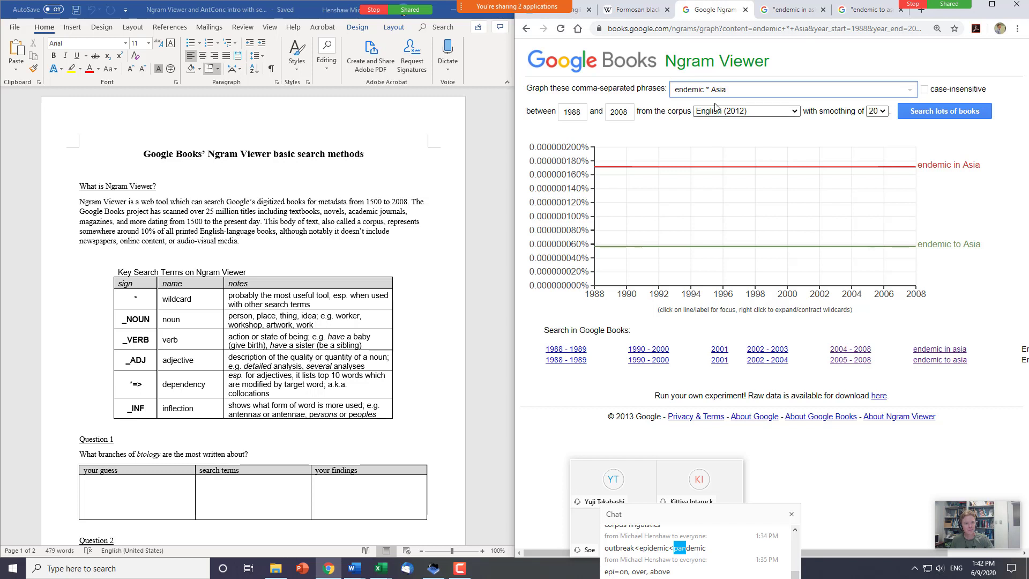
pyautogui.tripleClick(732, 88)
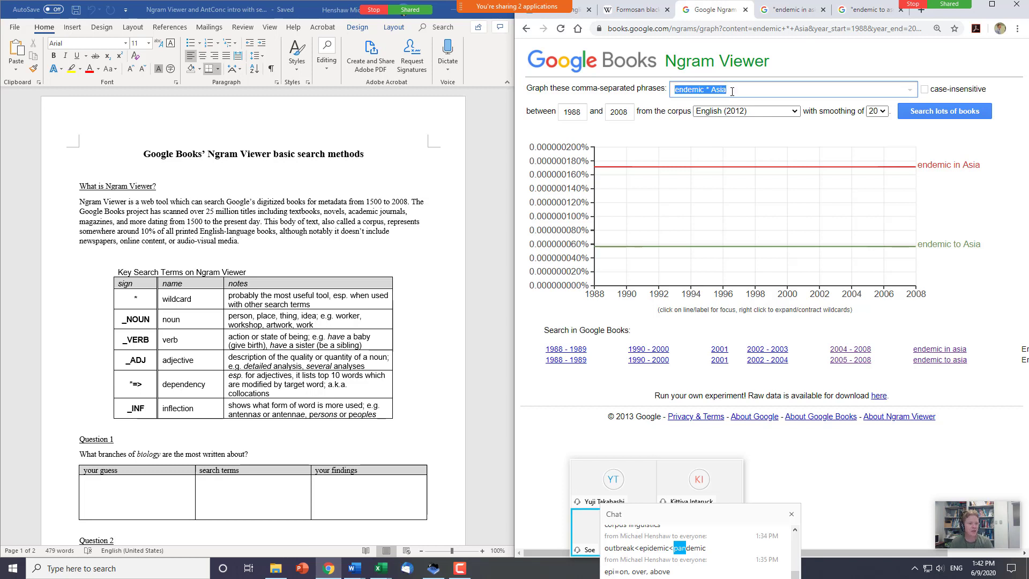
pyautogui.click(732, 92)
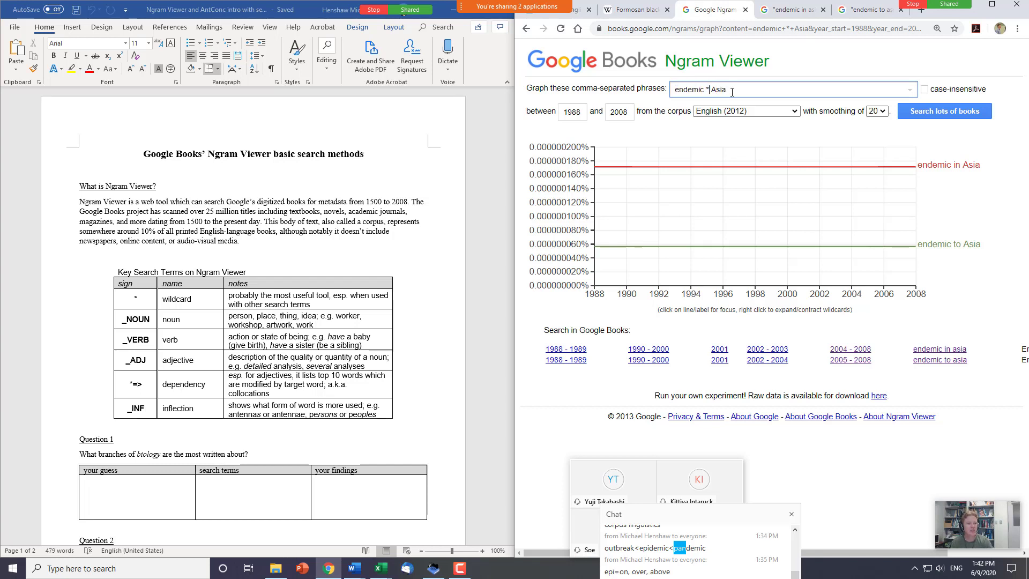
pyautogui.hotkey('shift', 'Left')
# - Replace the Ngram search phrase with "play a * role in"
pyautogui.hotkey('ctrl', 'a')
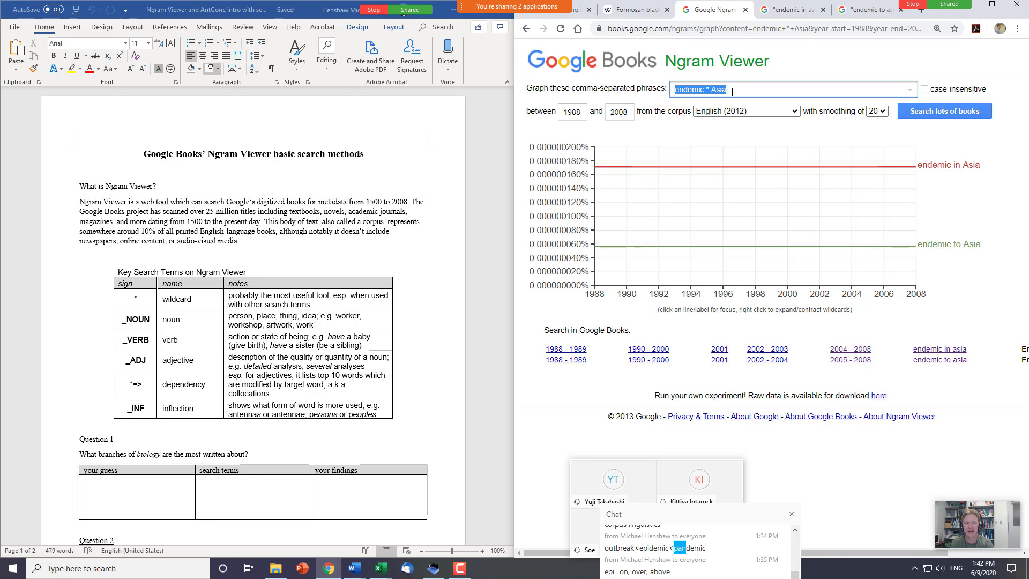
pyautogui.write('play ')
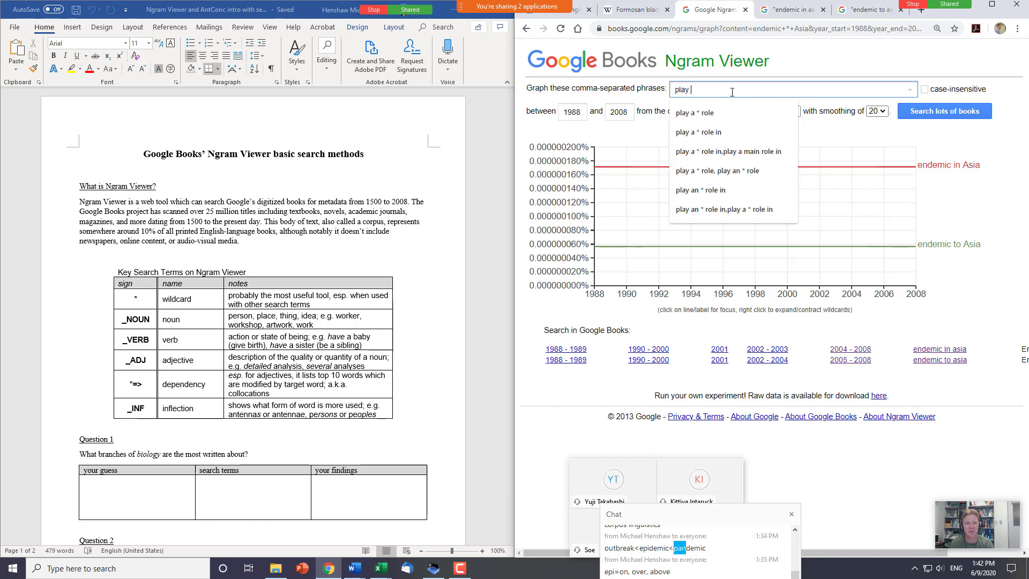
pyautogui.write('a')
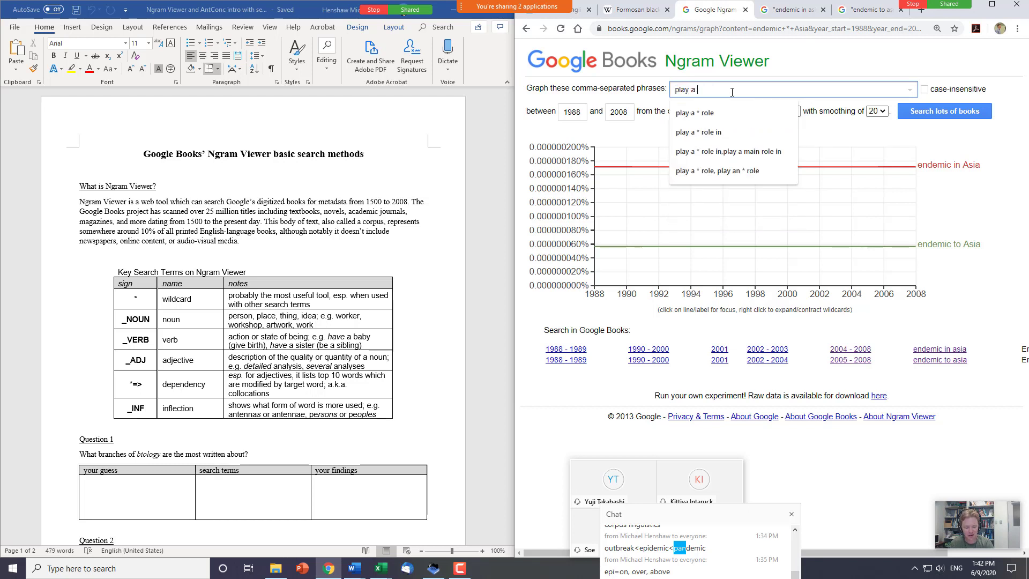
pyautogui.write(' * role ni')
pyautogui.press('BackSpace')
pyautogui.write('in')
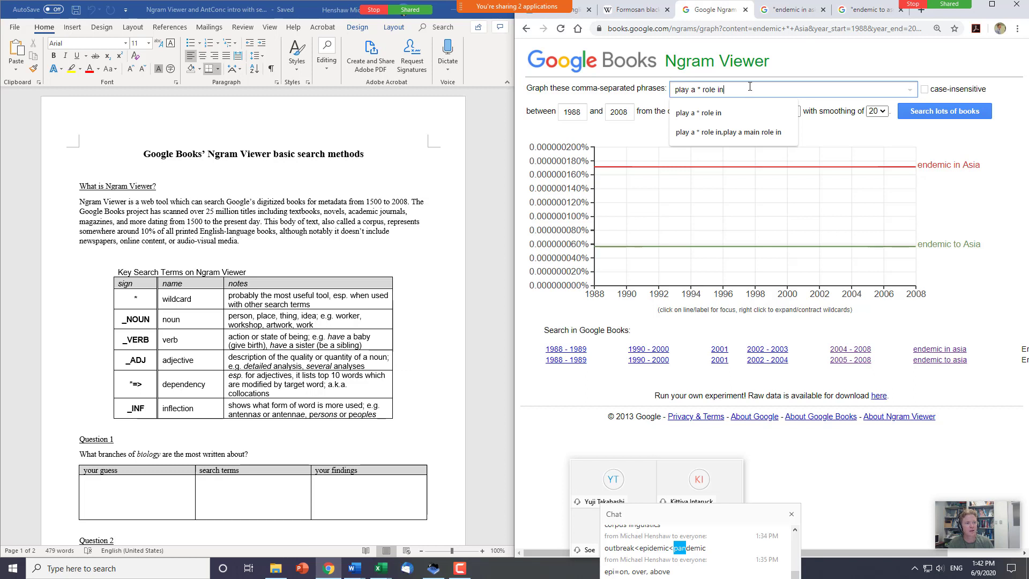
pyautogui.click(724, 102)
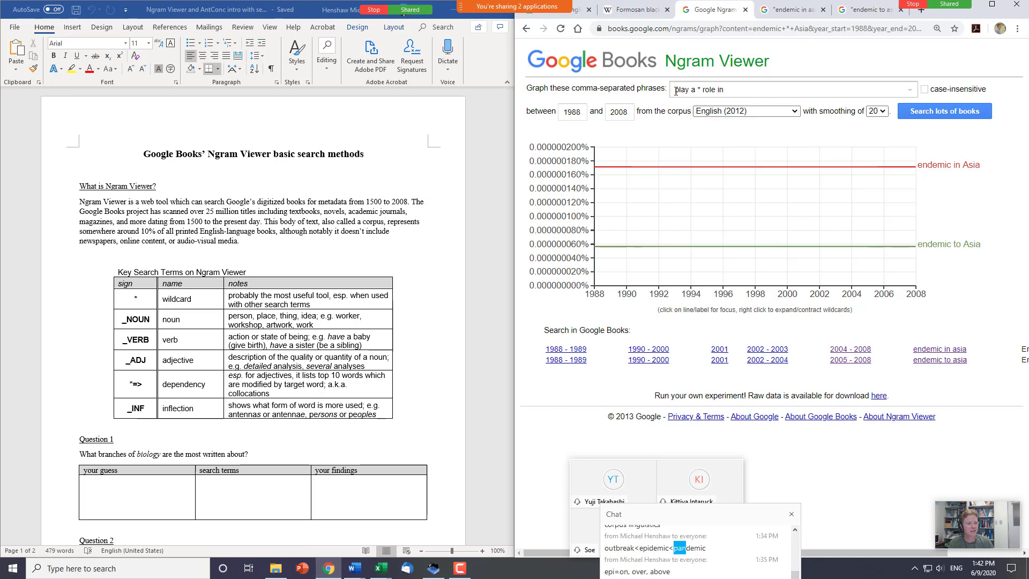
# - Highlight the wildcard in "play a * role in" and graph the phrase for 1988 to 2008 with smoothing of 20
pyautogui.doubleClick(698, 90)
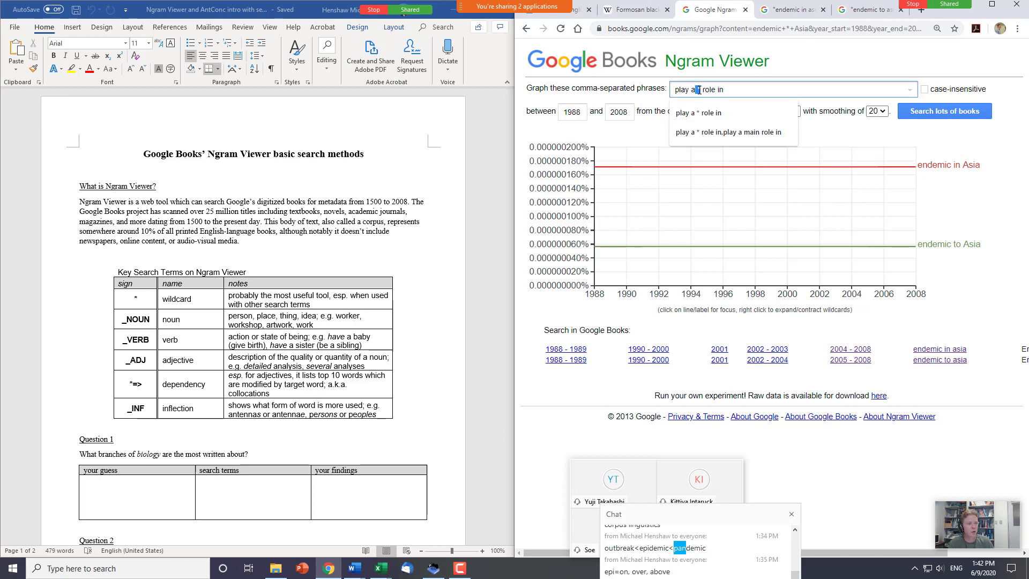
pyautogui.click(699, 90)
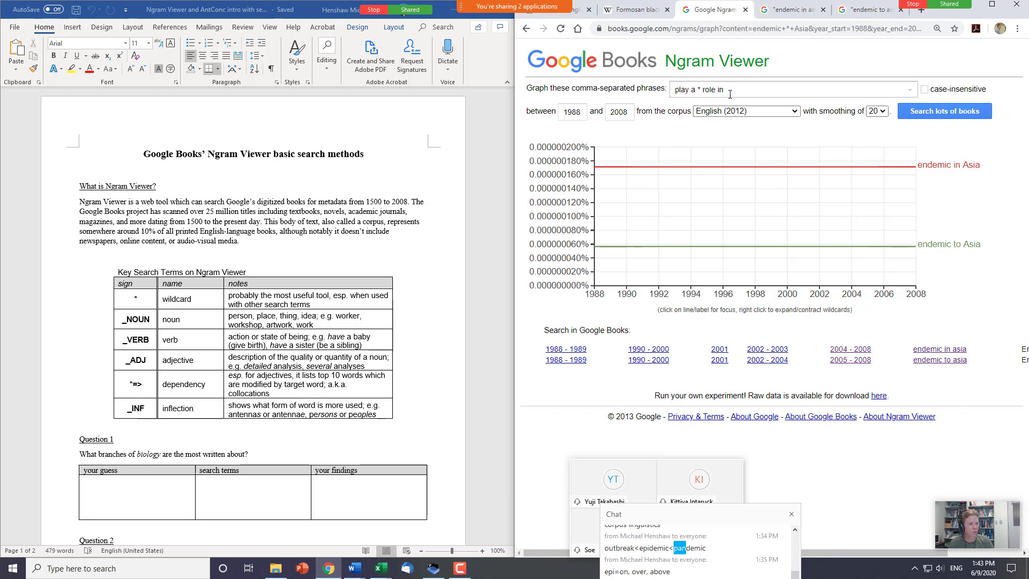
pyautogui.click(698, 90)
pyautogui.write('*')
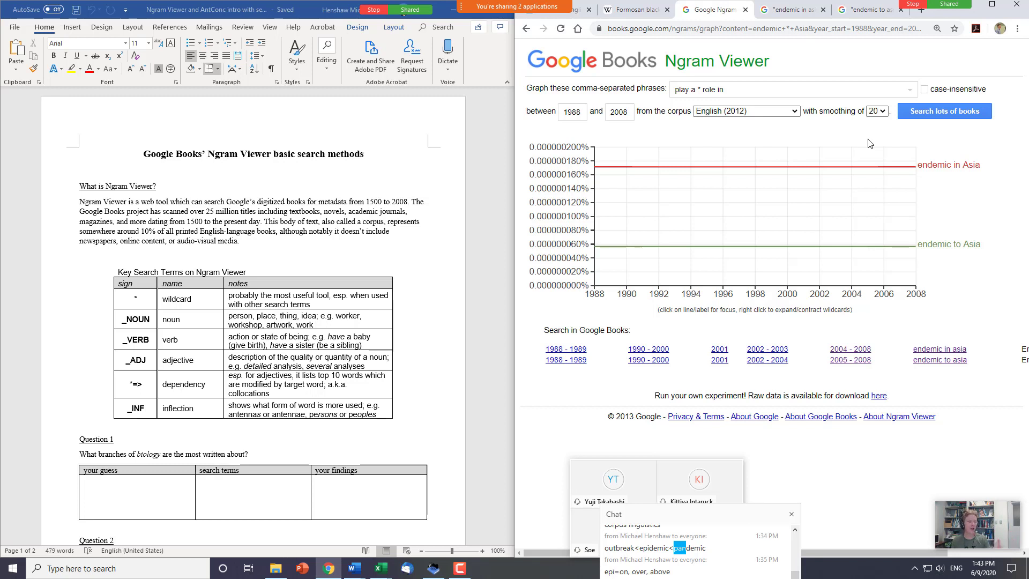
pyautogui.click(911, 117)
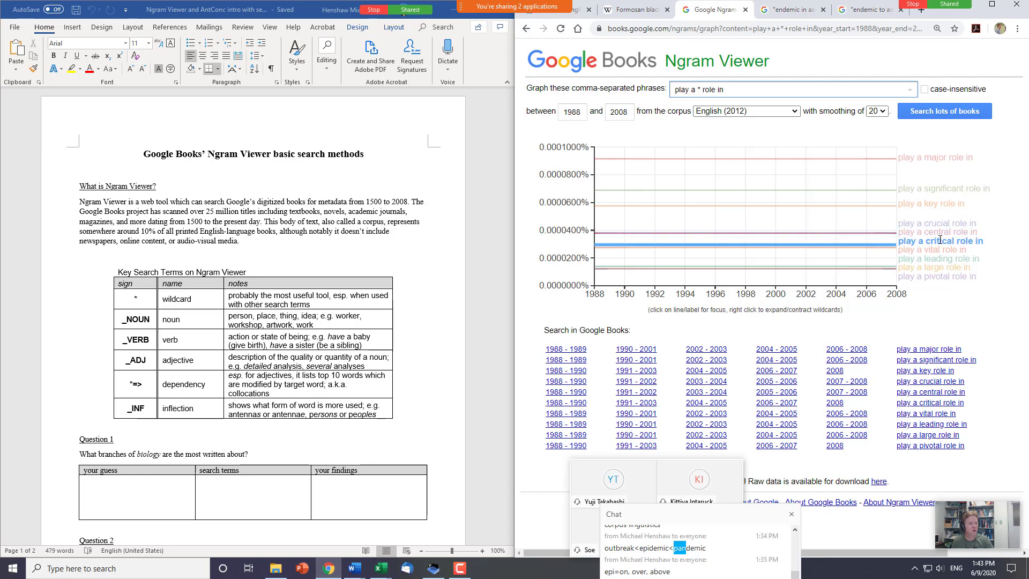
# - Examine the chart's frequencies for each "play a * role in" variant and highlight the article "a" in the phrase
pyautogui.moveTo(835, 239)
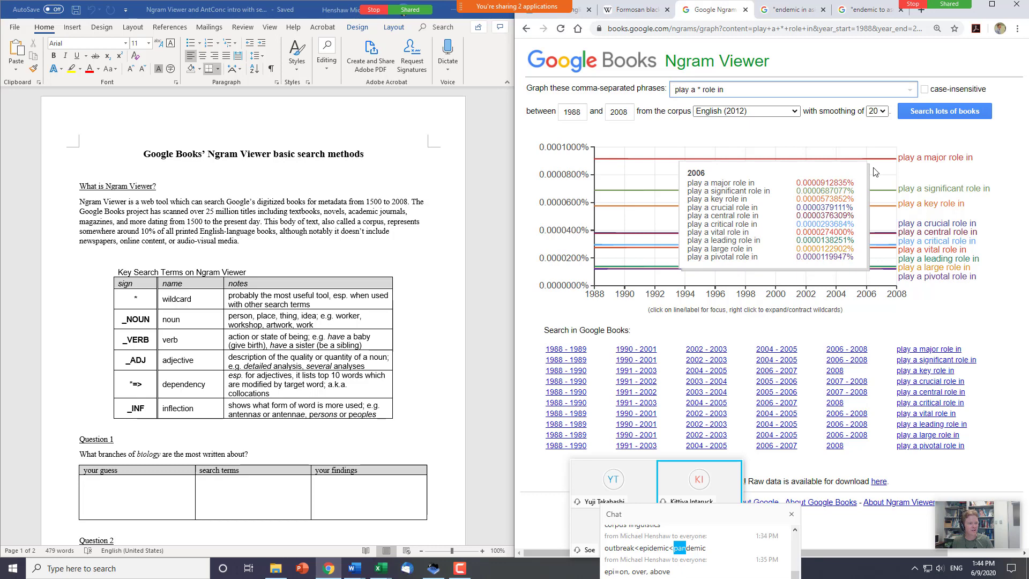
pyautogui.click(691, 90)
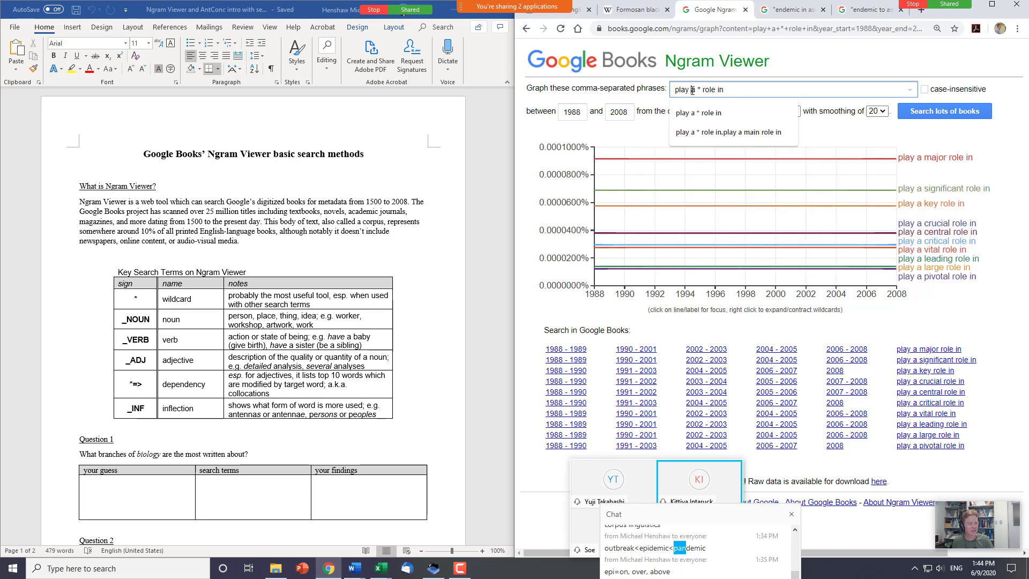
pyautogui.click(824, 142)
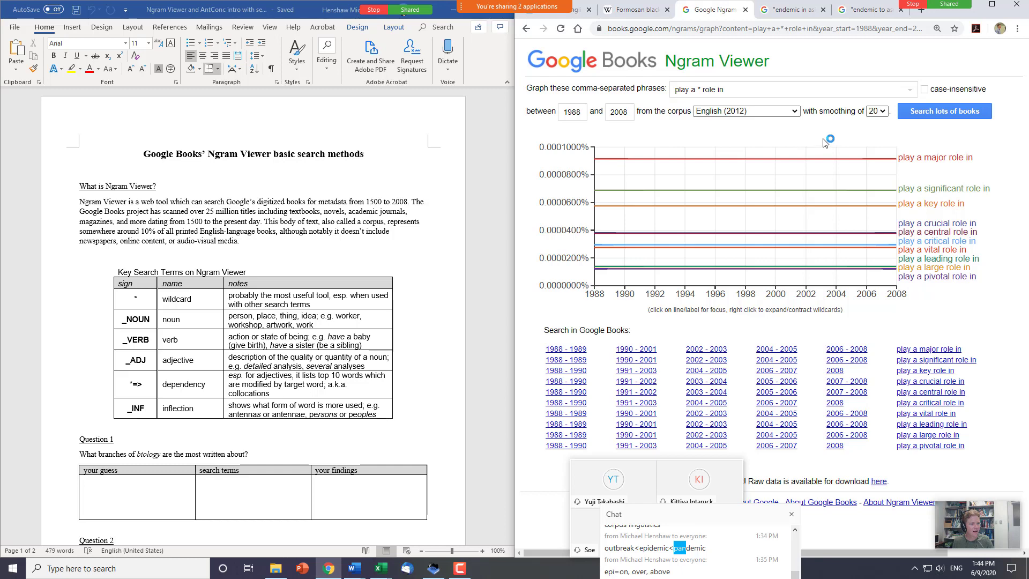
pyautogui.doubleClick(692, 89)
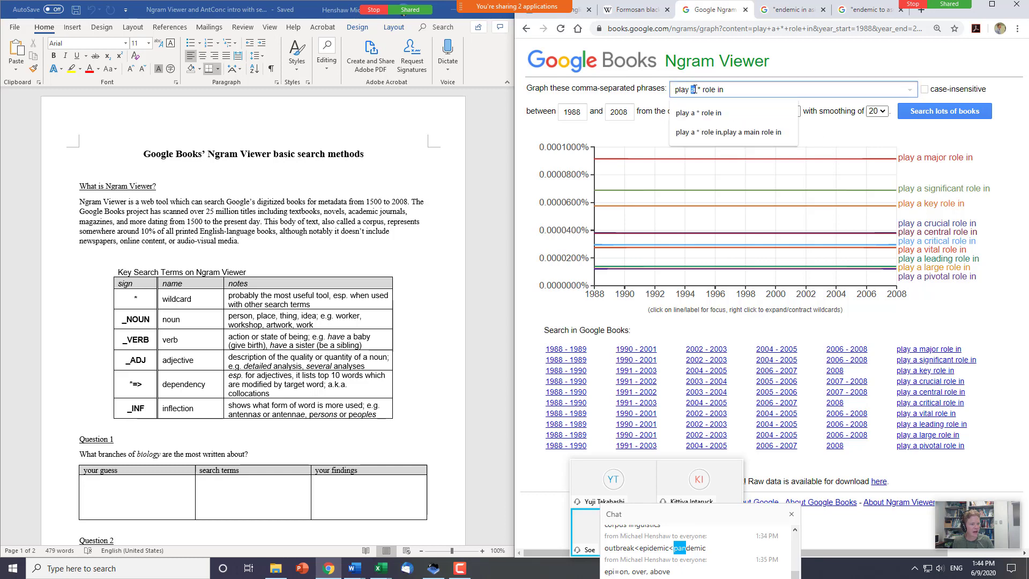
# - Add "play an * role in" as a second comma-separated phrase and graph both phrases together
pyautogui.click(730, 94)
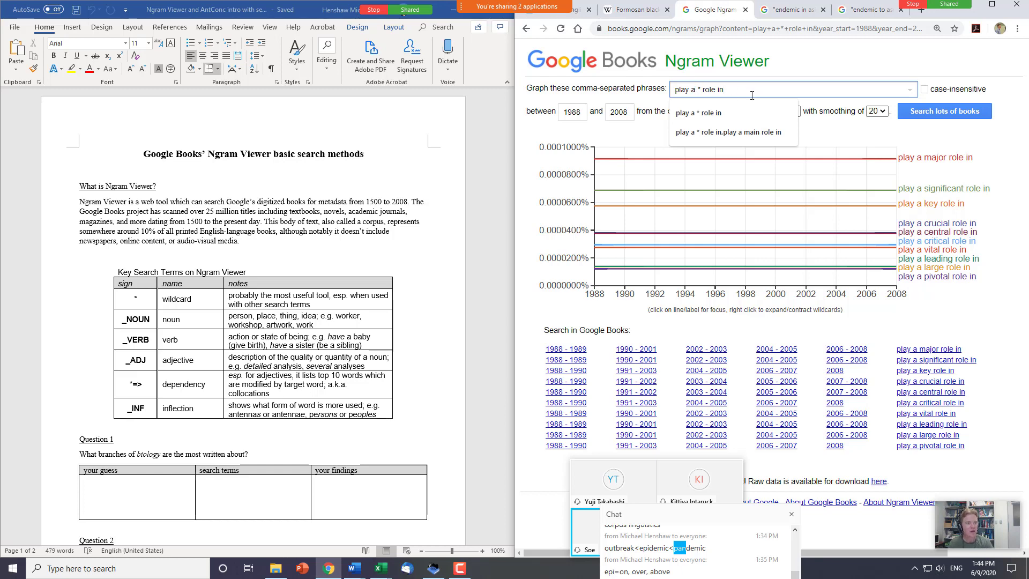
pyautogui.write(',')
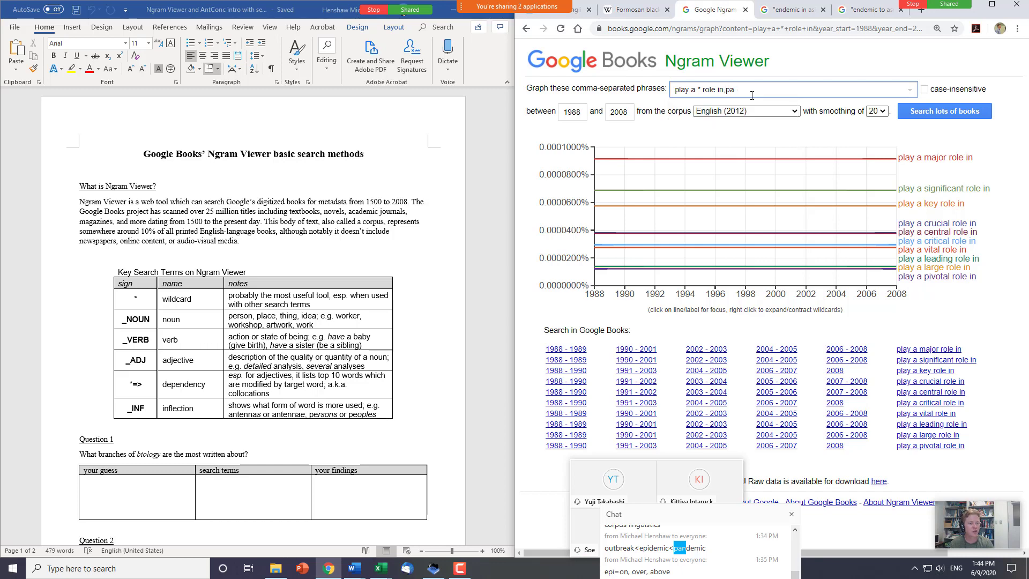
pyautogui.write('play an * role ine')
pyautogui.press('Return')
pyautogui.write('e')
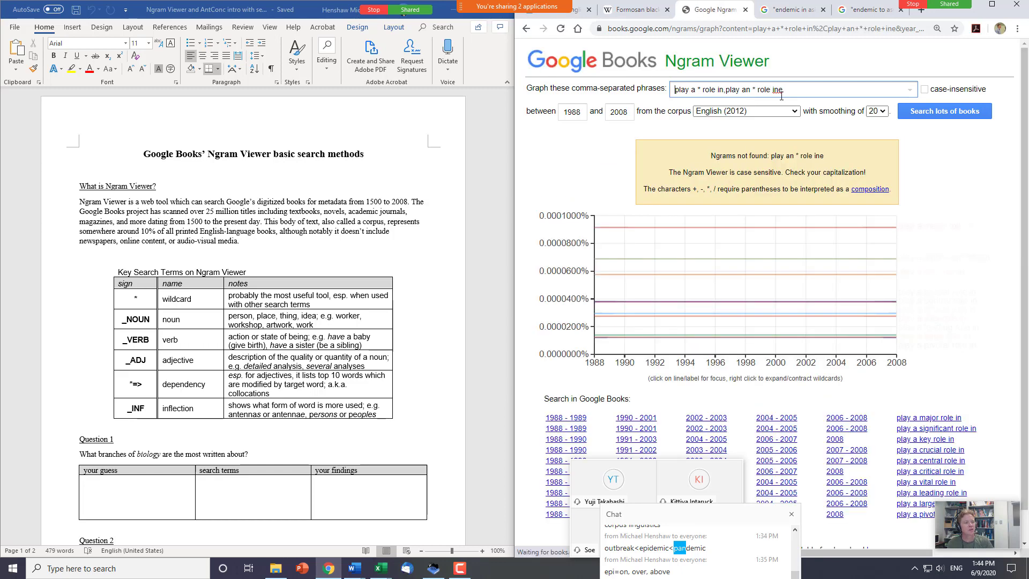
pyautogui.press('BackSpace')
pyautogui.press('Return')
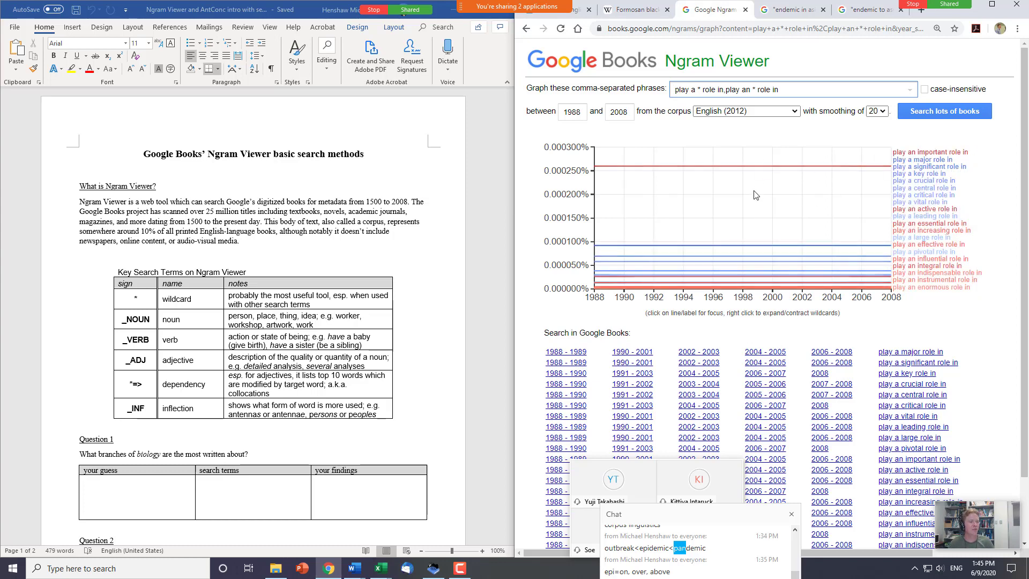
# - Highlight the wildcard in each of the two comma-separated "role in" phrases
pyautogui.click(700, 90)
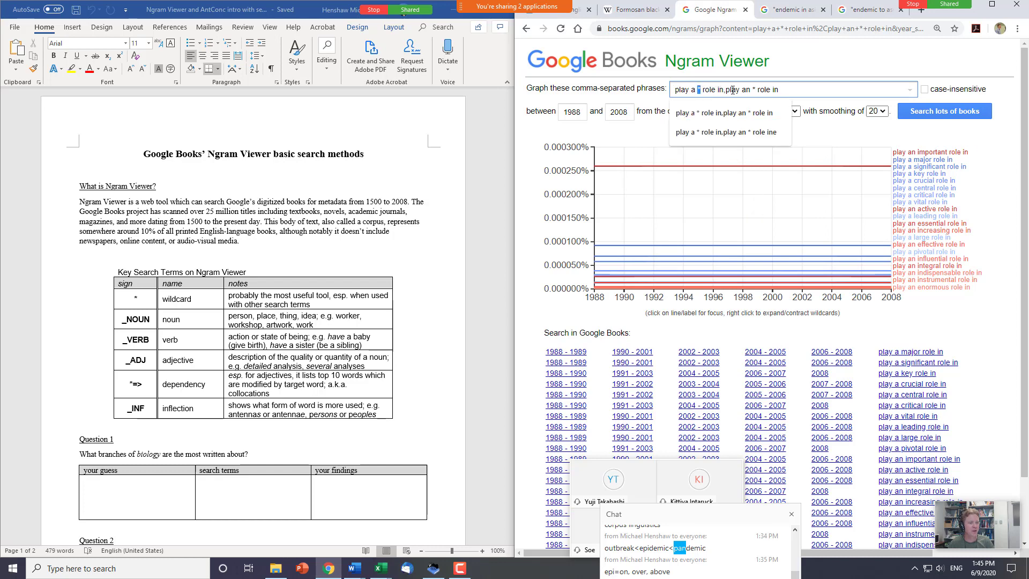
pyautogui.doubleClick(753, 90)
pyautogui.click(808, 139)
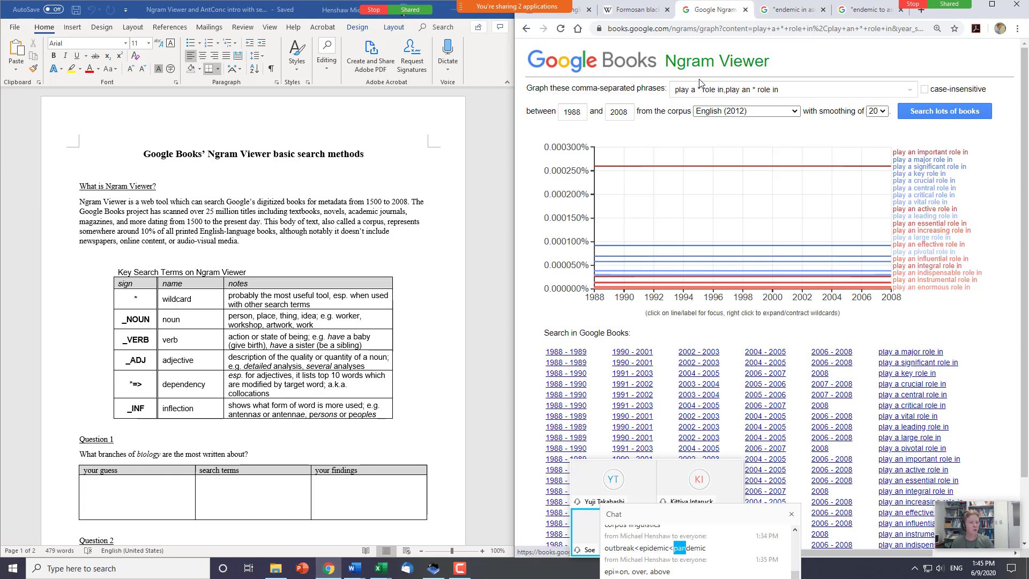
# - Switch to the Word handout and highlight the sign, name and notes columns of the Key Search Terms table in turn
pyautogui.click(127, 303)
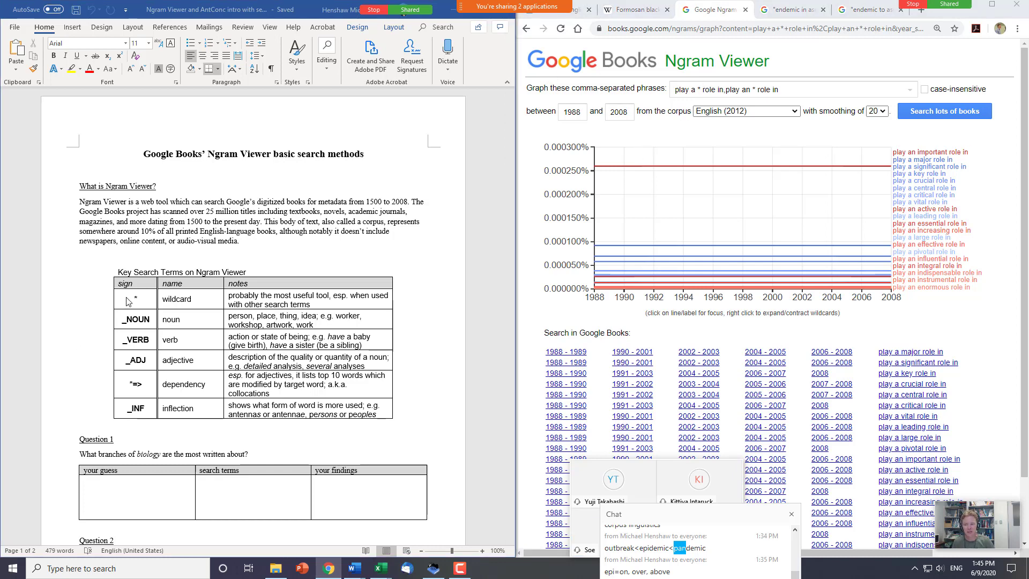
pyautogui.moveTo(127, 303); pyautogui.dragTo(139, 401)
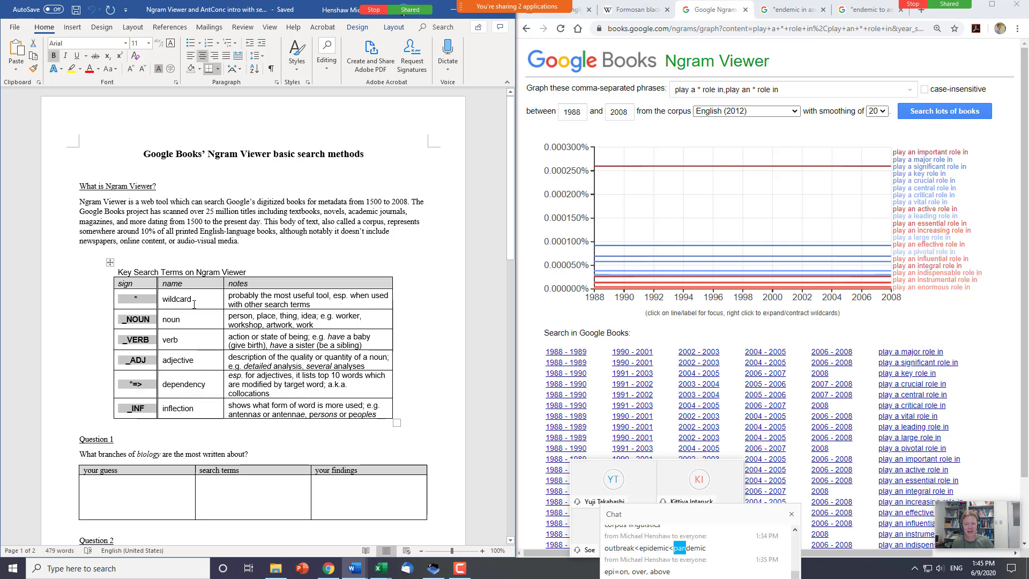
pyautogui.moveTo(192, 303); pyautogui.dragTo(201, 409)
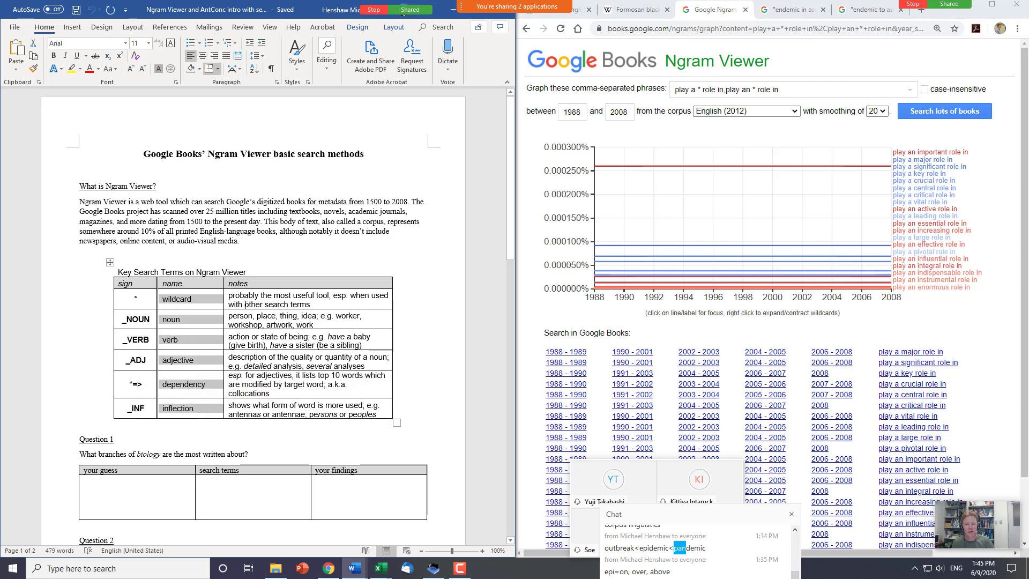
pyautogui.moveTo(245, 304); pyautogui.dragTo(248, 415)
pyautogui.click(250, 379)
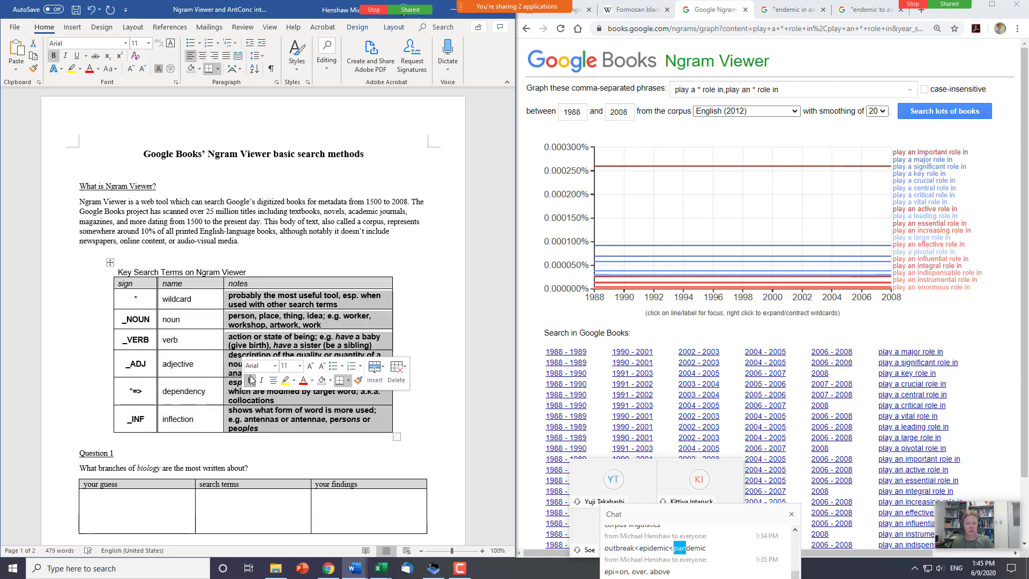
pyautogui.click(251, 379)
pyautogui.click(255, 336)
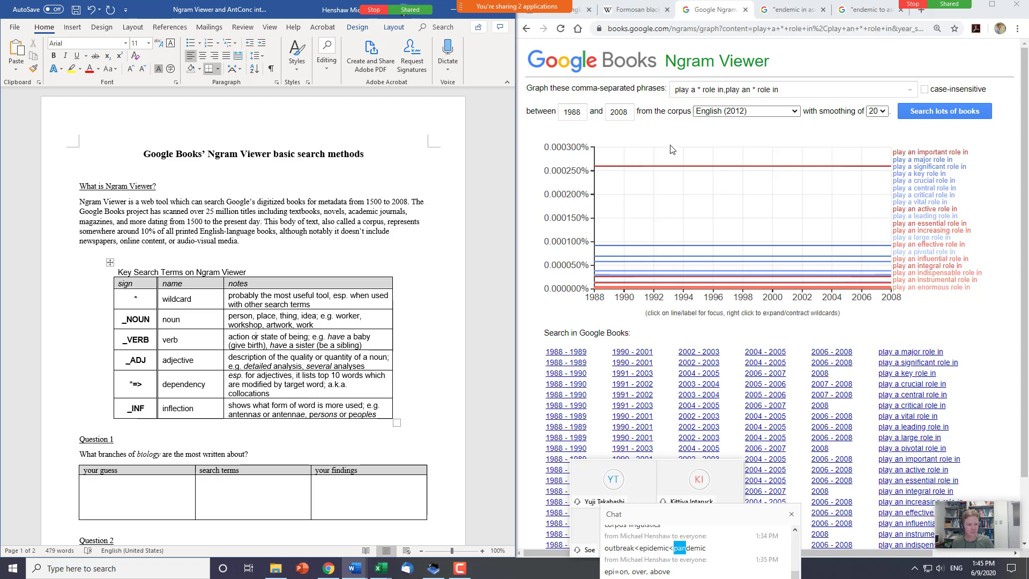
pyautogui.click(444, 297)
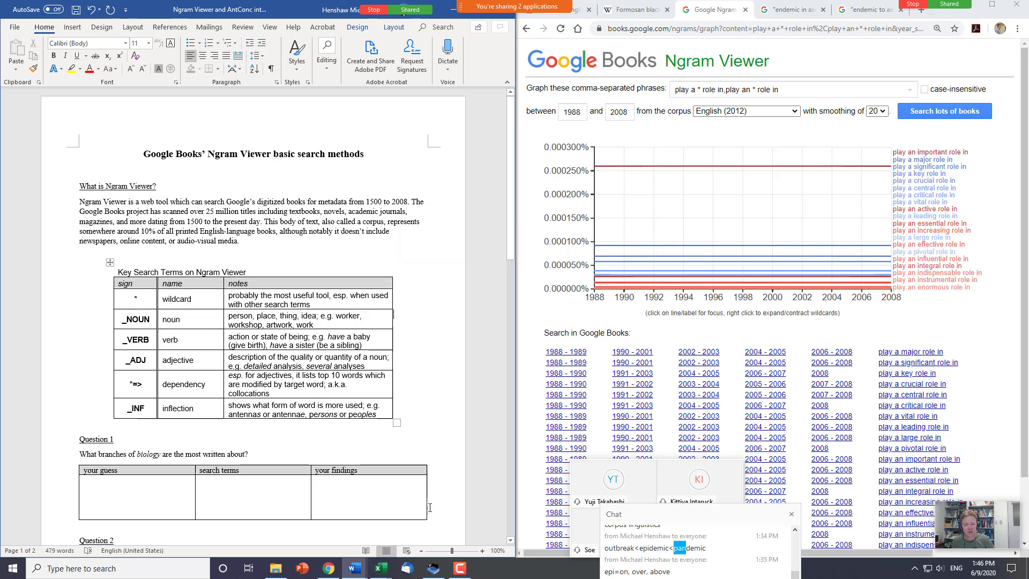
# - Switch to AntConc and load all the text files from the "OHEC by article" folder as the corpus
pyautogui.click(389, 468)
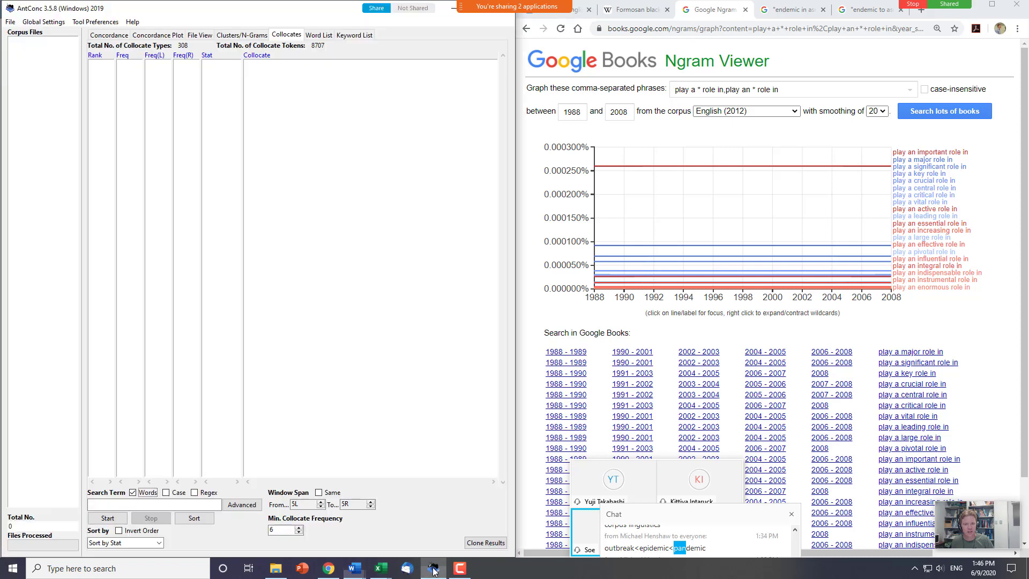
pyautogui.click(10, 23)
pyautogui.click(17, 34)
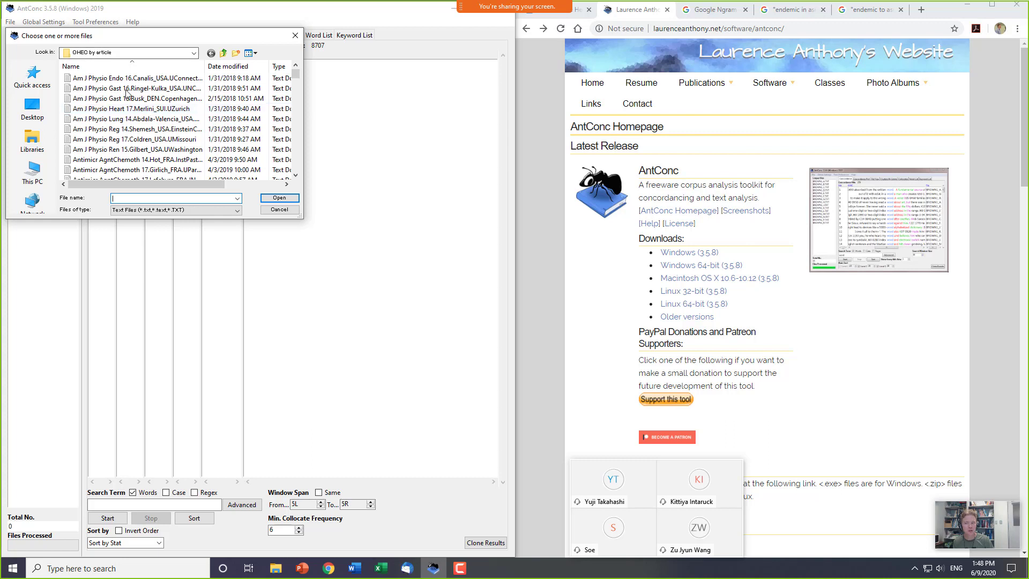
pyautogui.click(94, 88)
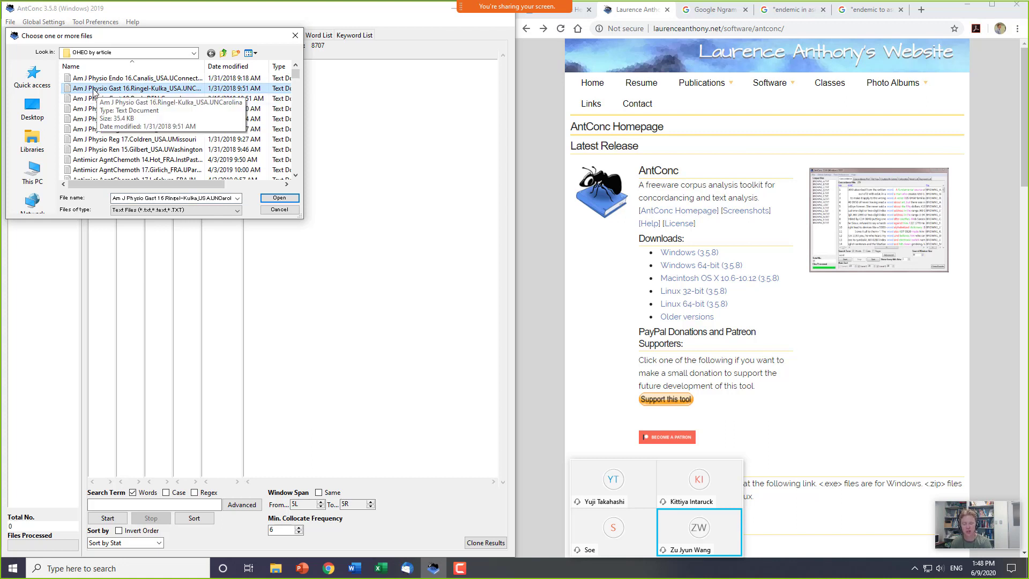
pyautogui.hotkey('ctrl', 'a')
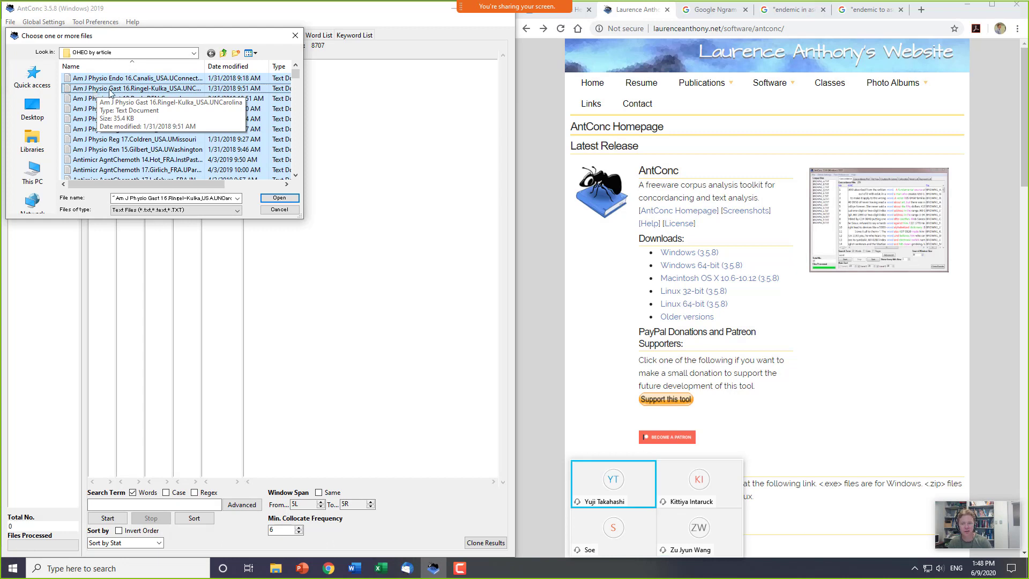
pyautogui.click(289, 199)
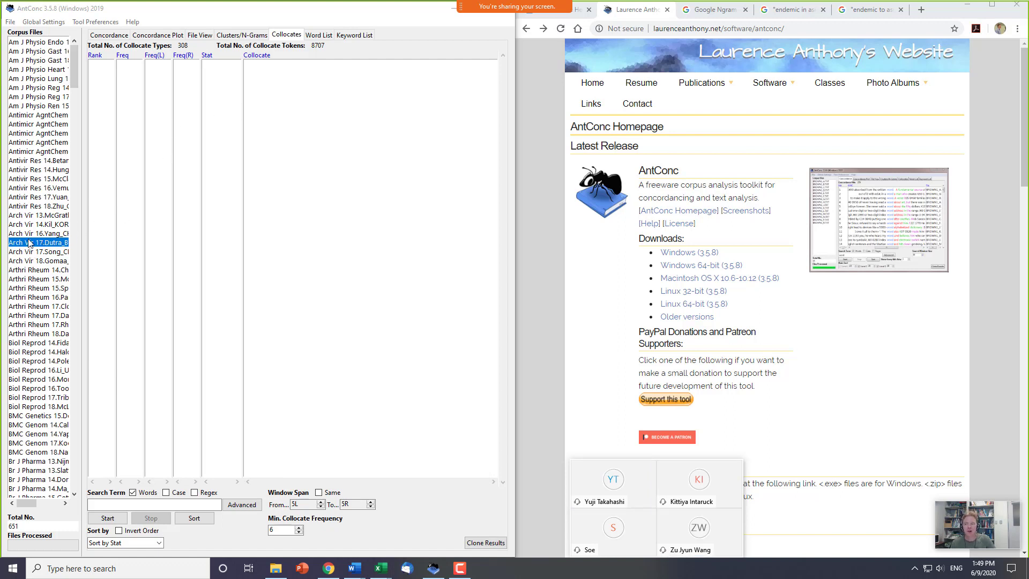
# - Display the full text of the Arch Vir 17 article from UFMinasGerais in AntConc's File View
pyautogui.click(202, 35)
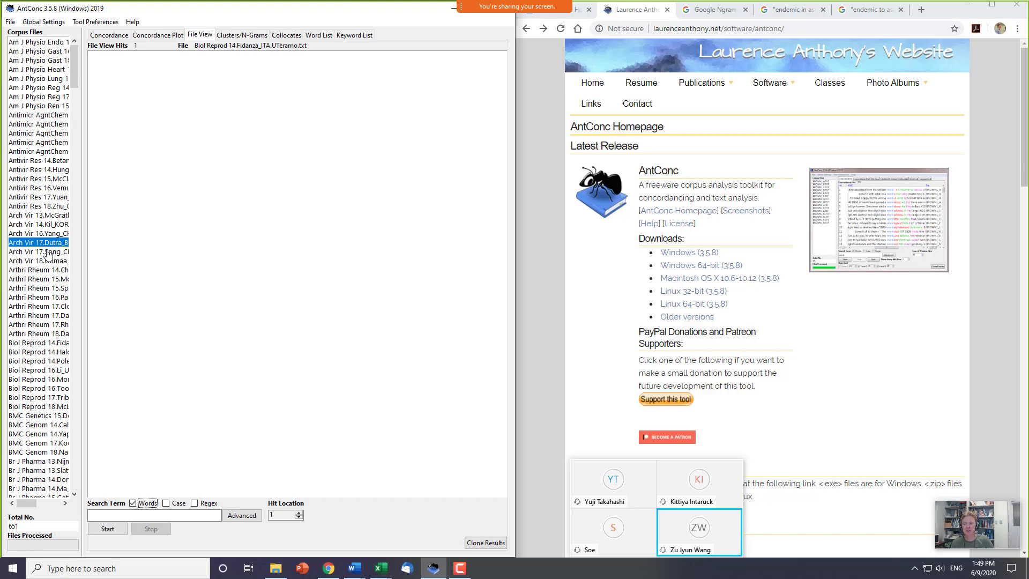
pyautogui.click(32, 245)
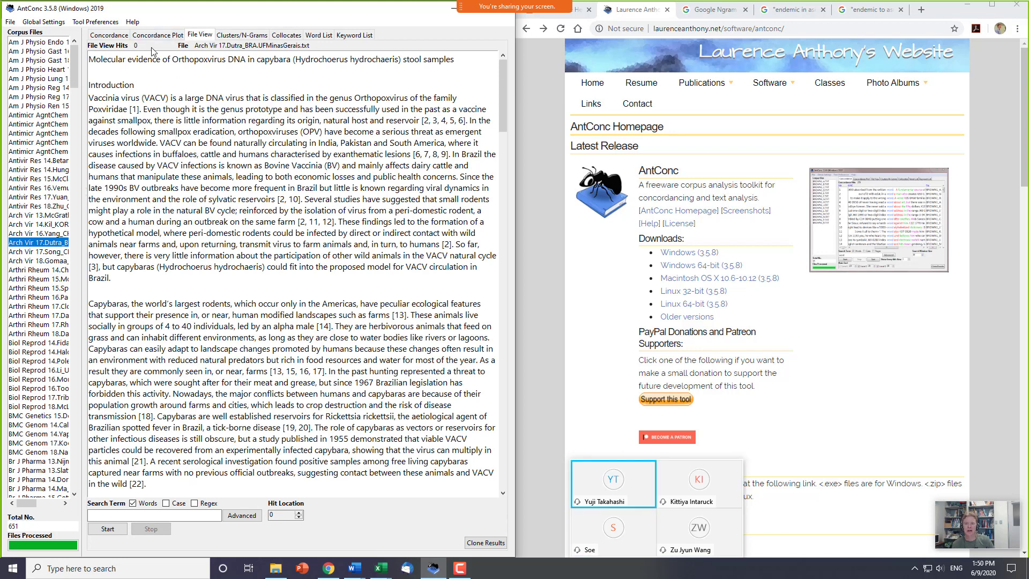
pyautogui.click(196, 34)
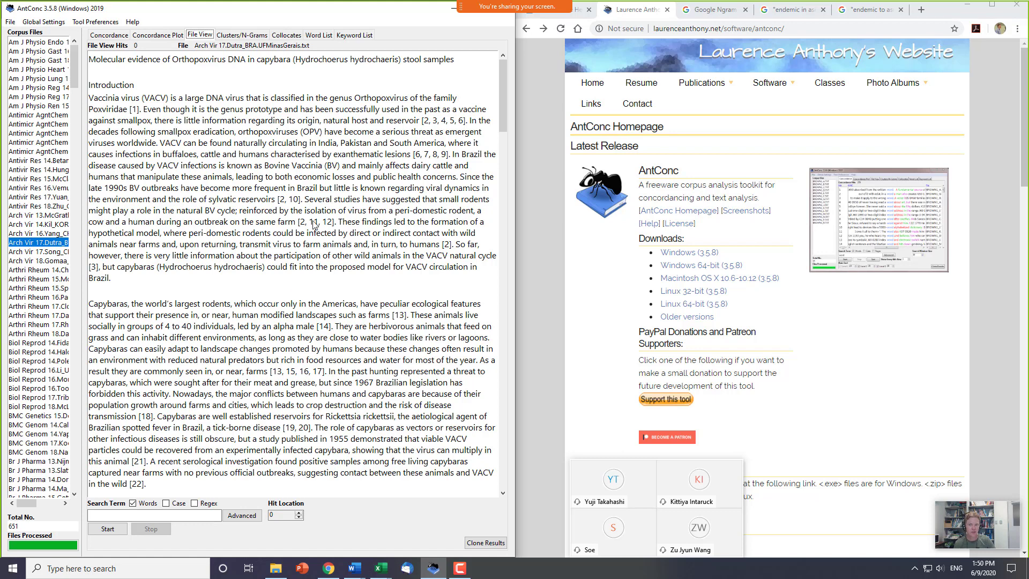
# - Highlight the article's title and examine its sections from Introduction through Discussion, ending back at the start of the text
pyautogui.tripleClick(269, 65)
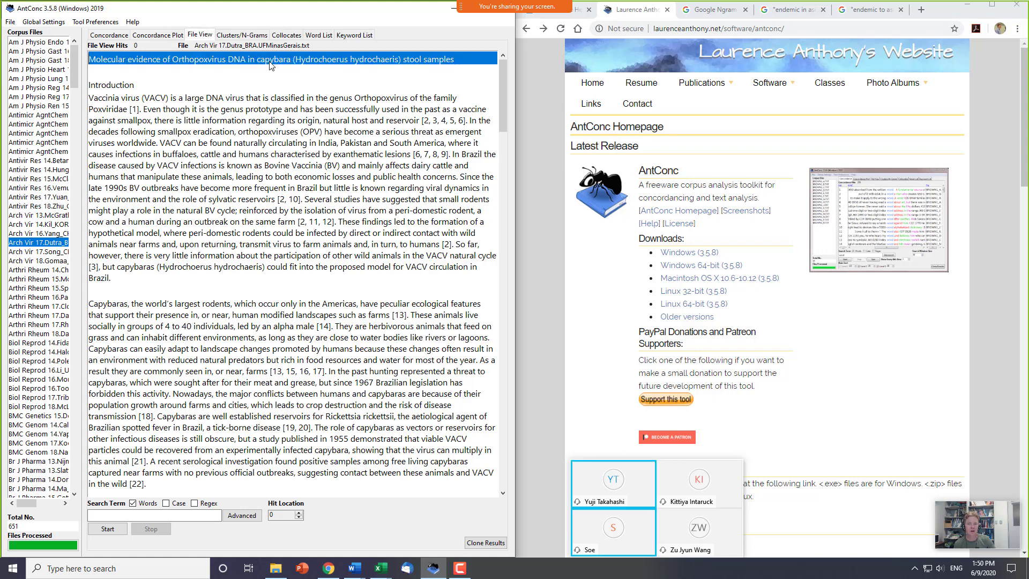
pyautogui.moveTo(114, 89); pyautogui.dragTo(176, 333)
pyautogui.scroll(-15, 177, 300)
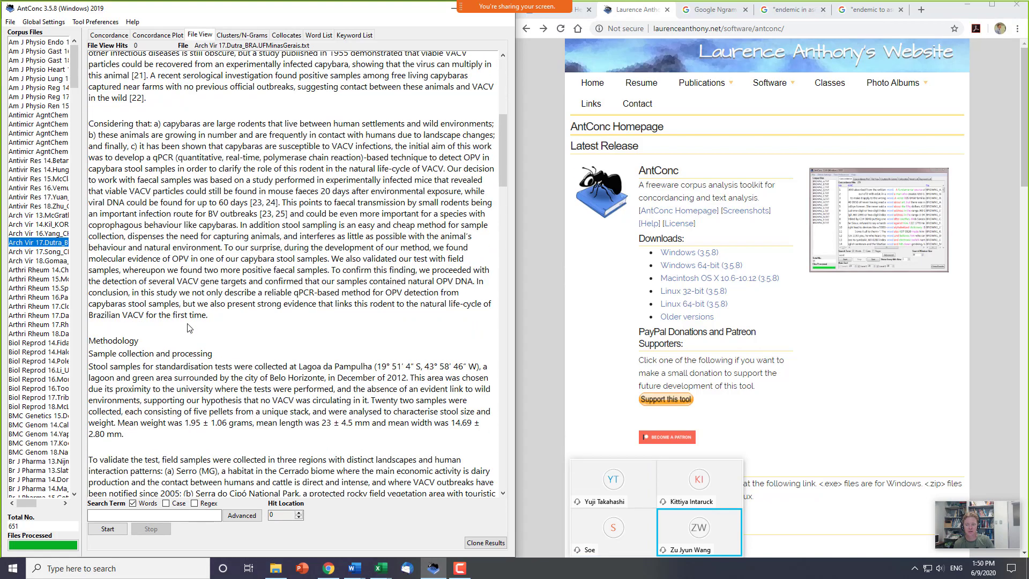
pyautogui.scroll(-10, 236, 349)
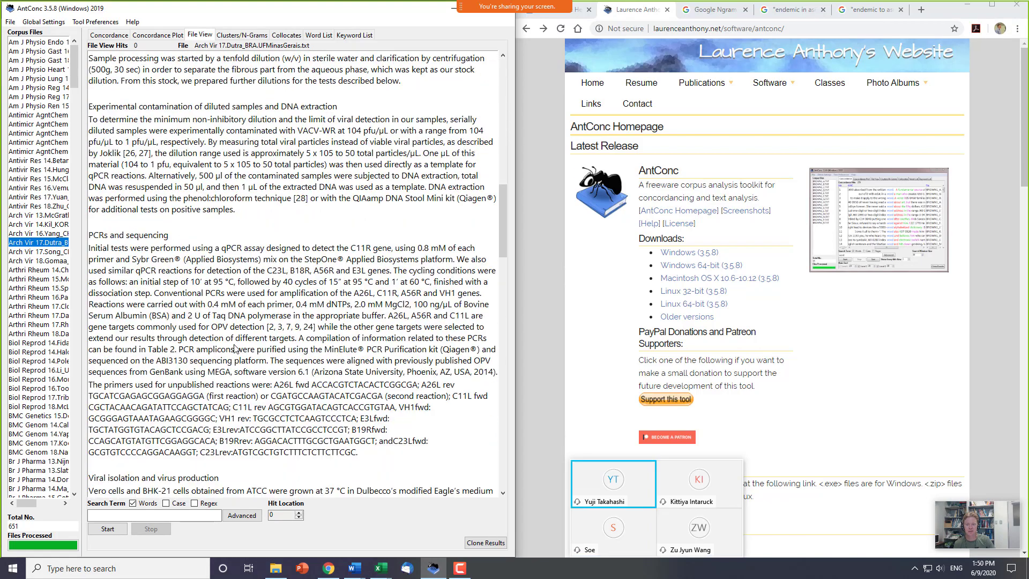
pyautogui.scroll(-10, 236, 348)
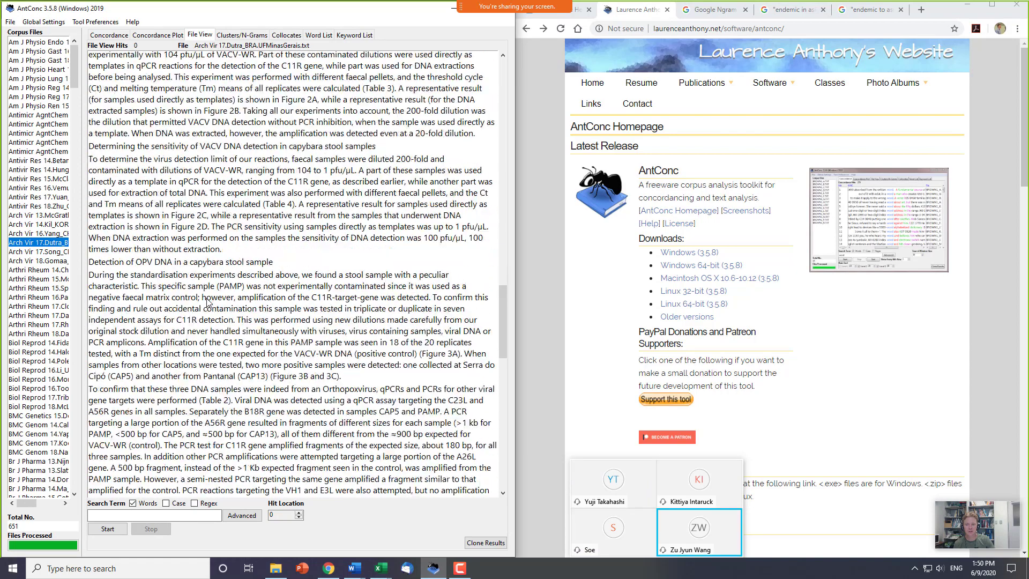
pyautogui.scroll(-5, 208, 303)
pyautogui.scroll(-10, 196, 364)
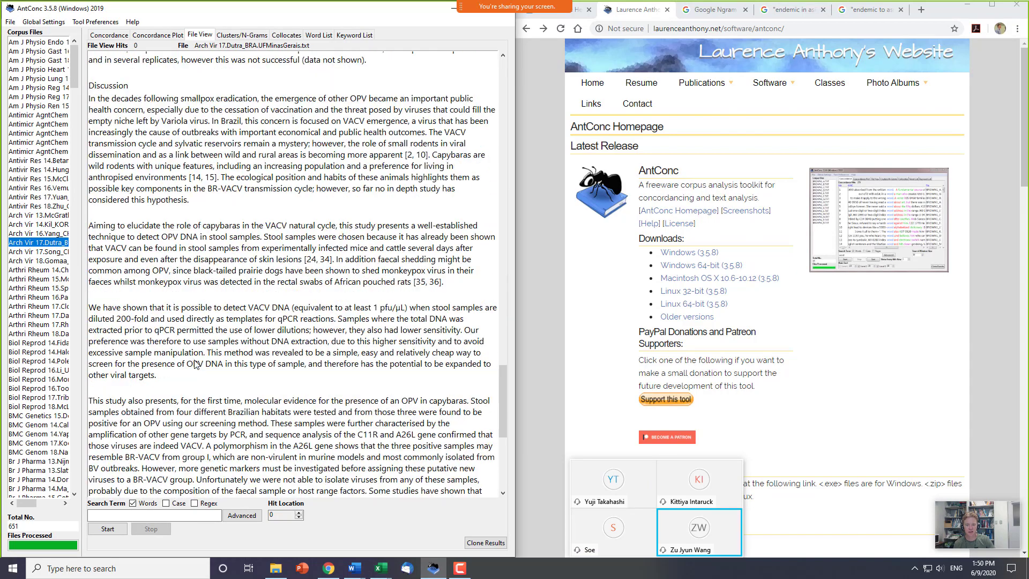
pyautogui.scroll(-1, 196, 364)
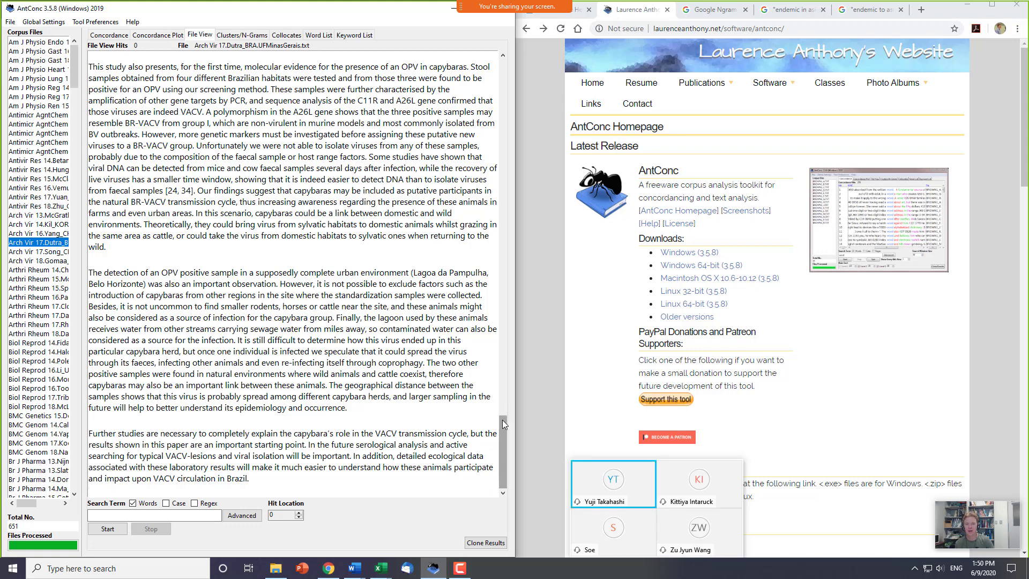
pyautogui.moveTo(503, 419); pyautogui.dragTo(502, 67)
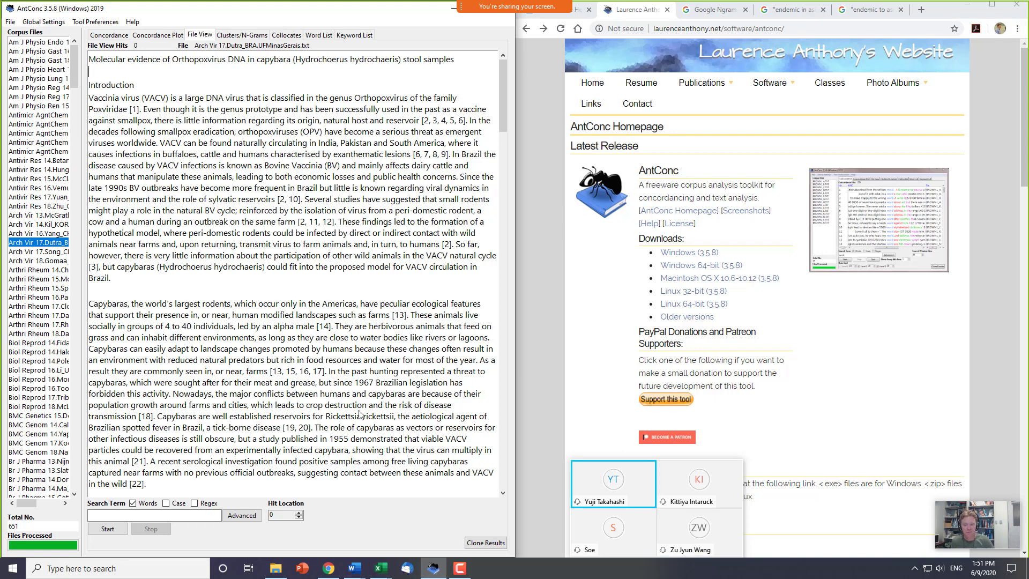
# - Switch to the OVEC Table of Contents_simplified workbook in Excel and highlight the basic science journals' names and article numbers
pyautogui.moveTo(384, 573)
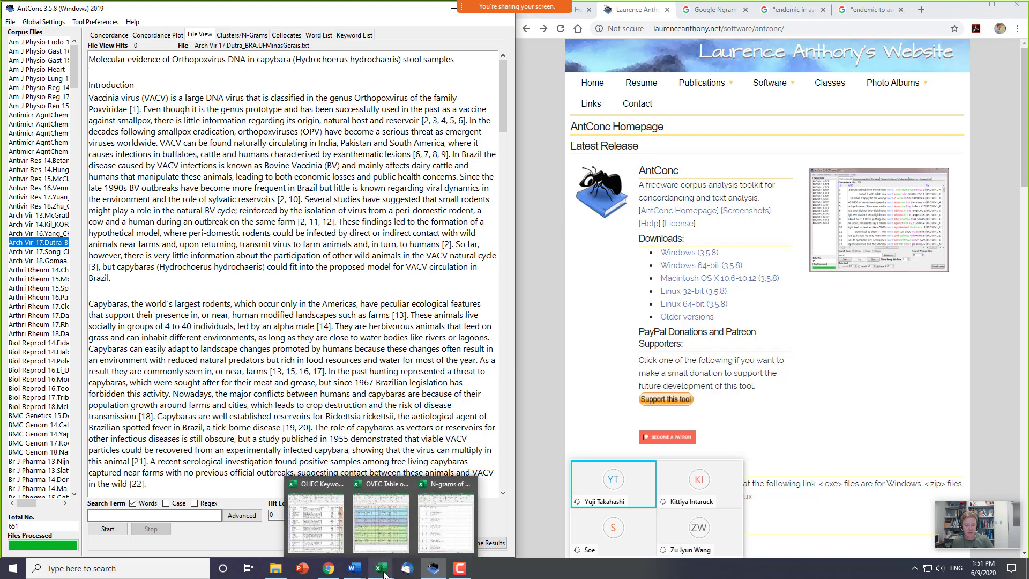
pyautogui.click(377, 528)
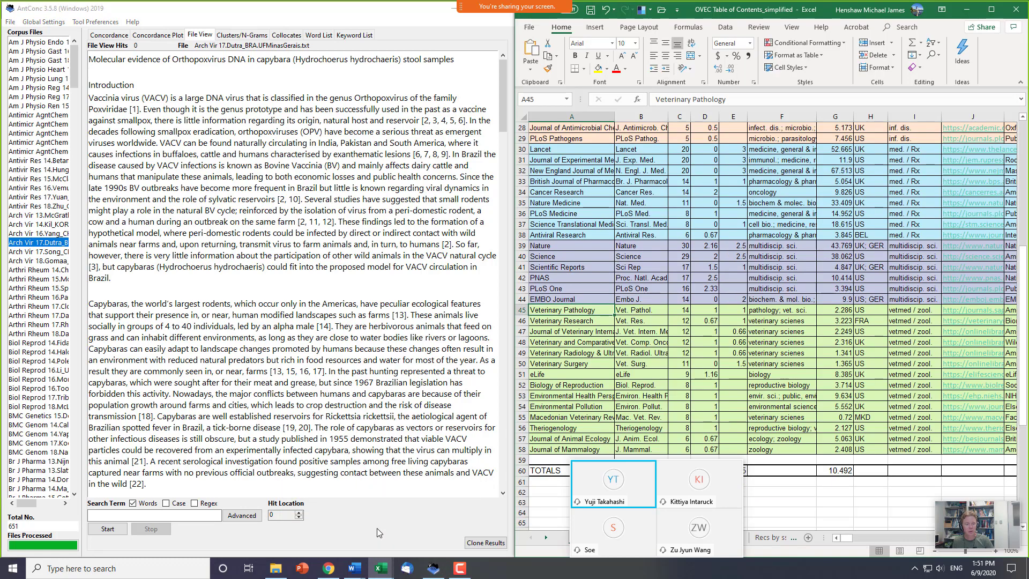
pyautogui.click(610, 257)
pyautogui.scroll(9, 604, 306)
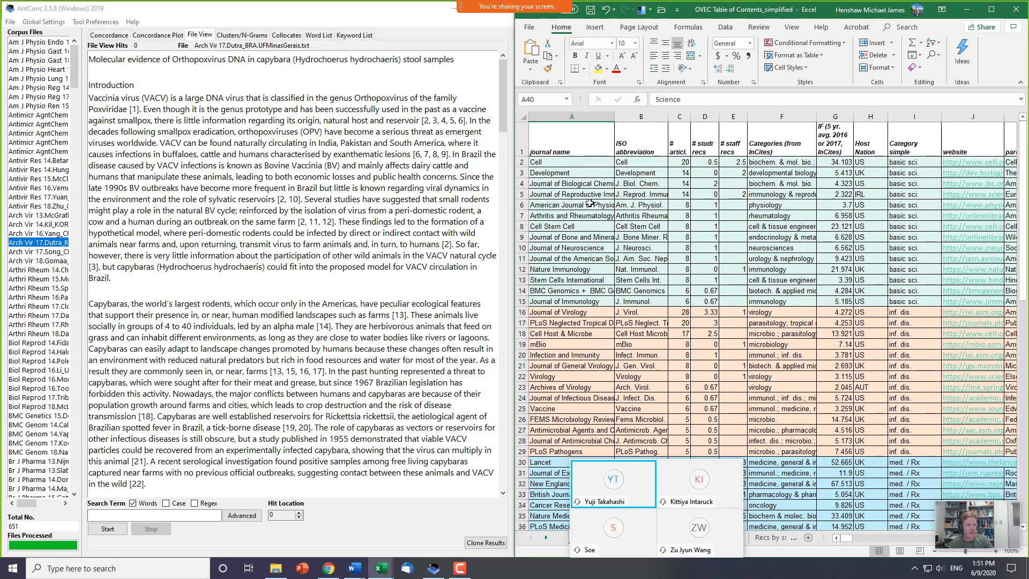
pyautogui.moveTo(585, 162); pyautogui.dragTo(579, 301)
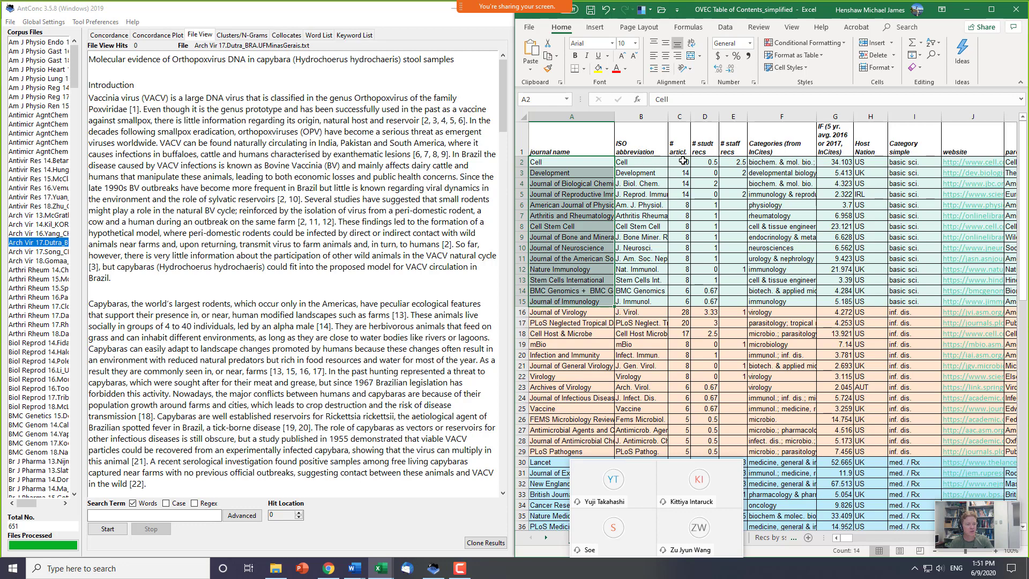
pyautogui.moveTo(675, 161); pyautogui.dragTo(682, 300)
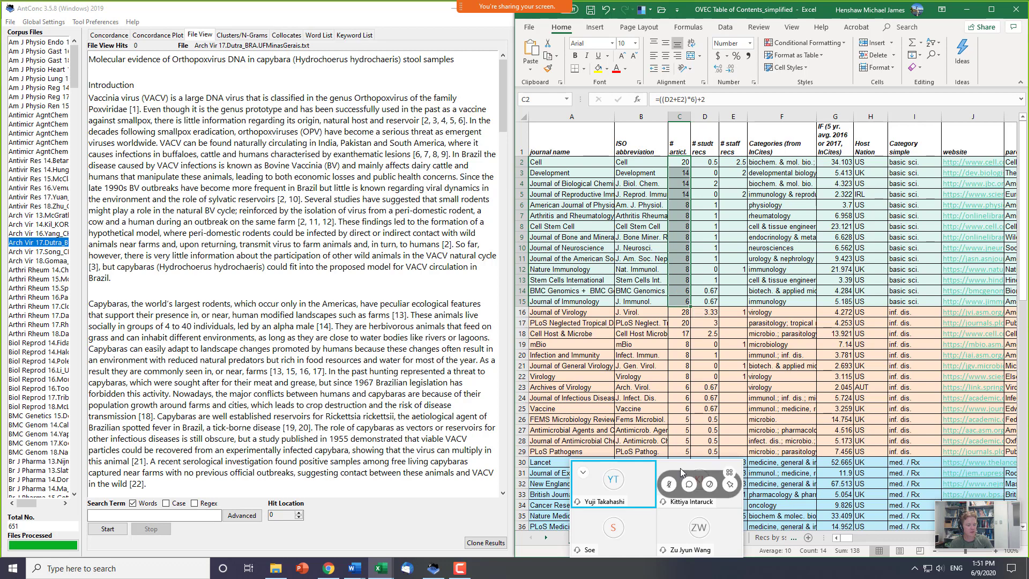
pyautogui.moveTo(676, 470); pyautogui.dragTo(419, 487)
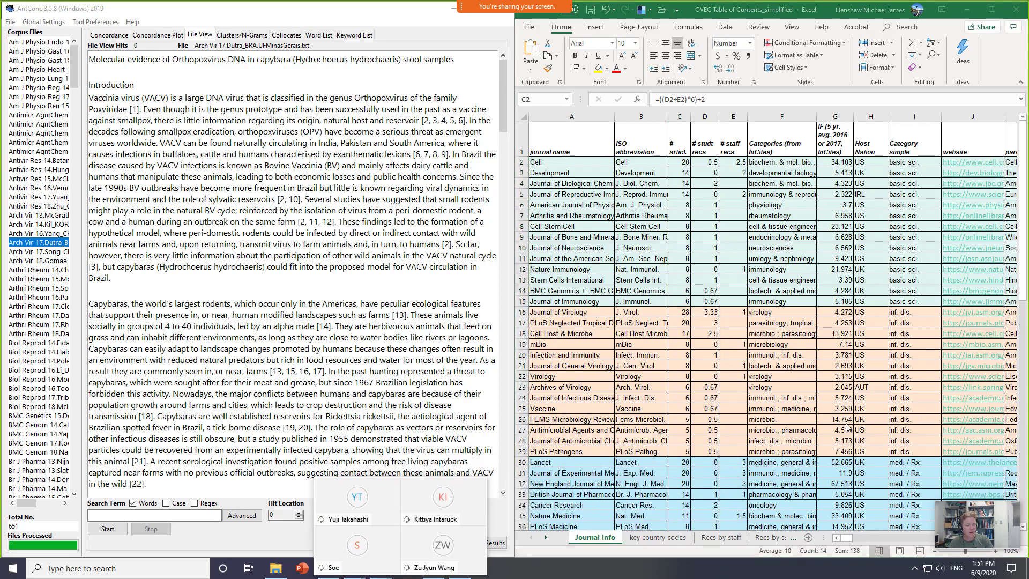
pyautogui.click(599, 165)
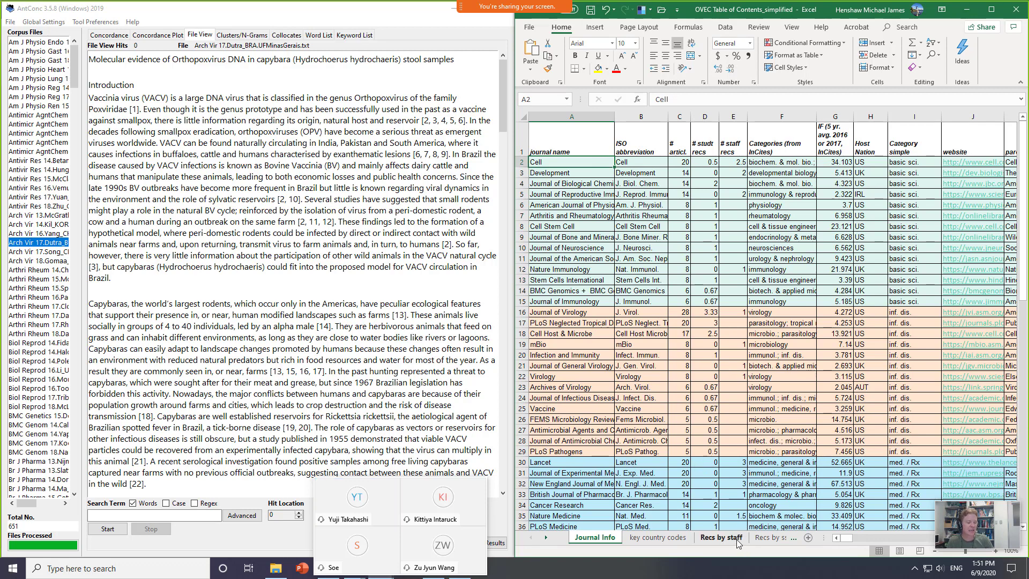
# - Show the Recs by ss sheet and highlight the students' labs and a VetMed entry in the School column
pyautogui.click(769, 537)
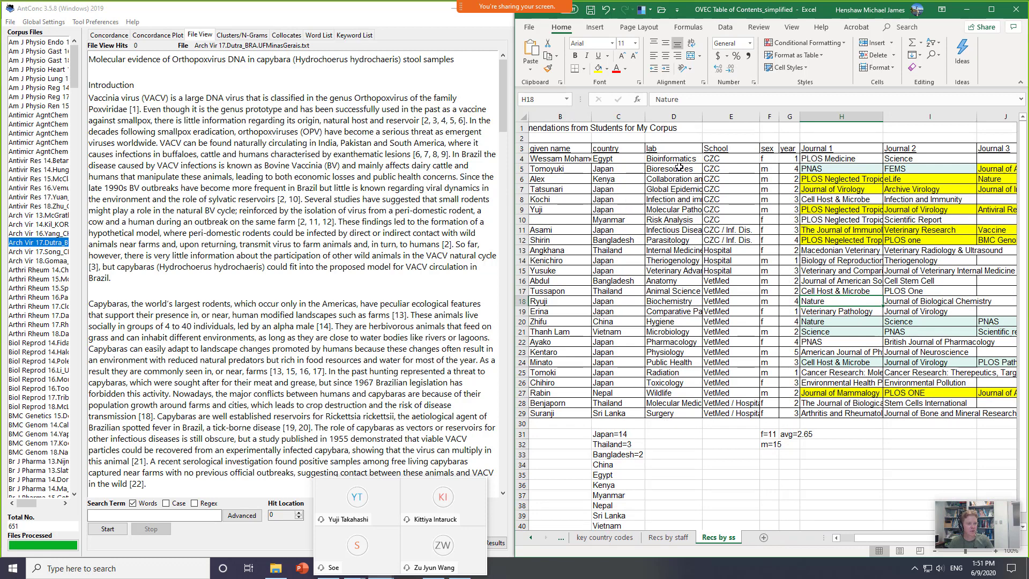
pyautogui.moveTo(678, 158); pyautogui.dragTo(683, 415)
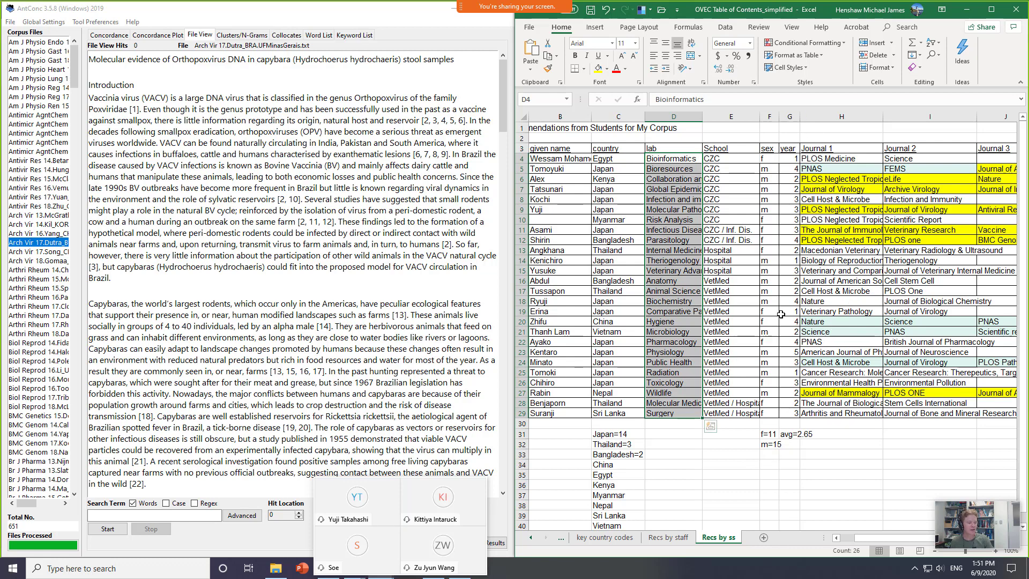
pyautogui.click(723, 277)
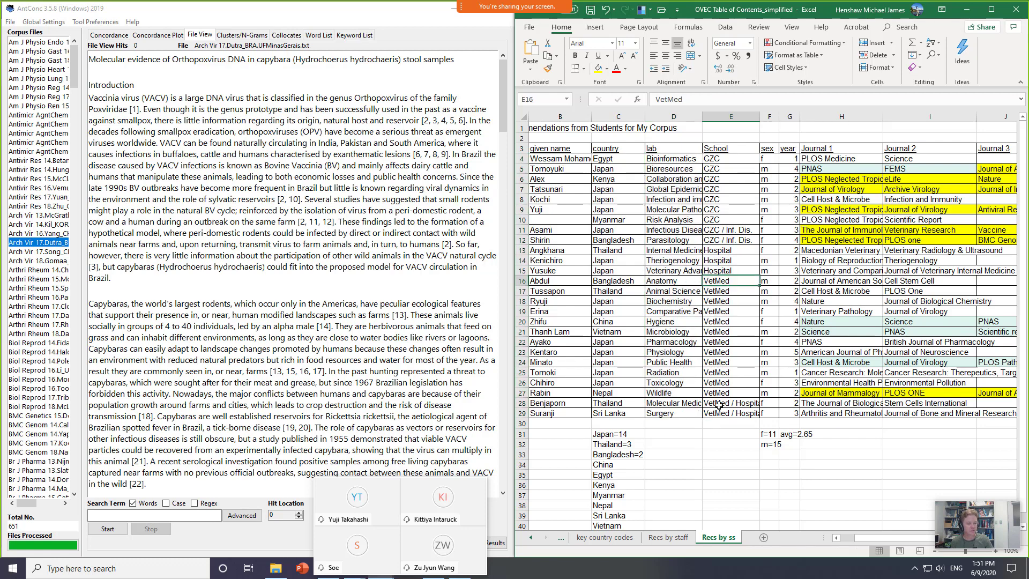
# - Show the Recs by staff sheet and highlight individual Journal 1 recommendations and the whole list of Journal 2 recommendations
pyautogui.click(670, 537)
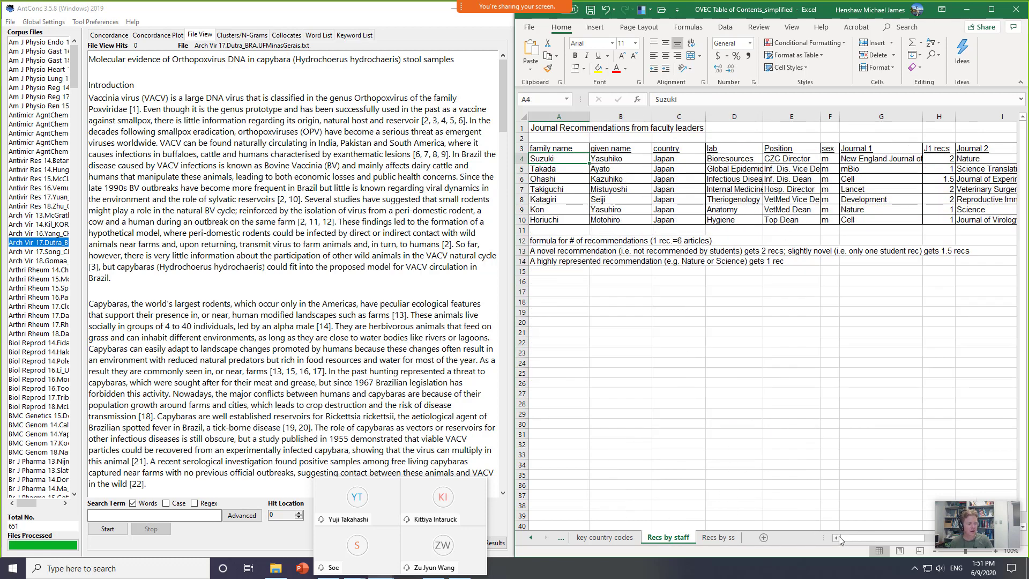
pyautogui.moveTo(839, 538); pyautogui.dragTo(864, 538)
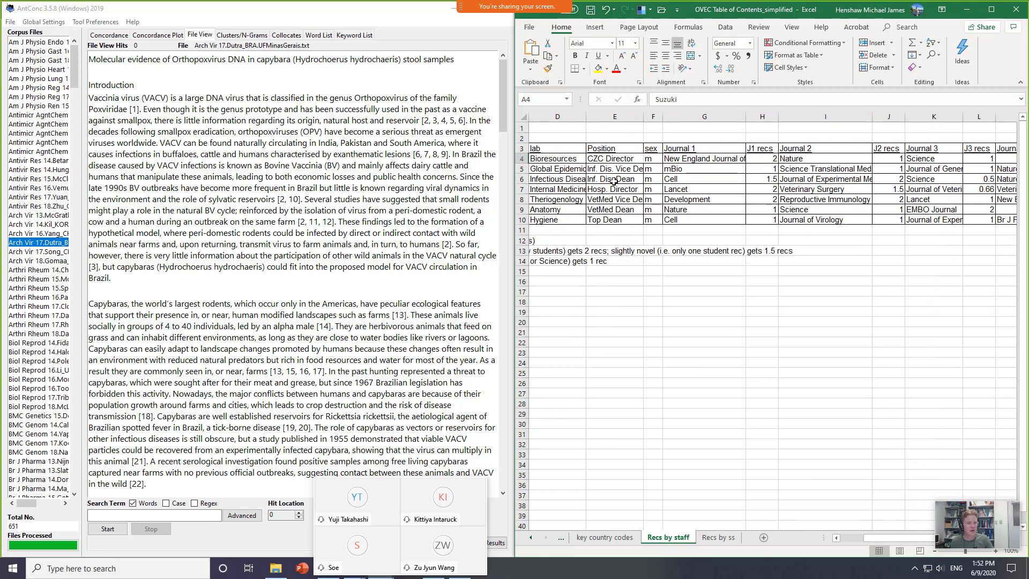
pyautogui.click(720, 160)
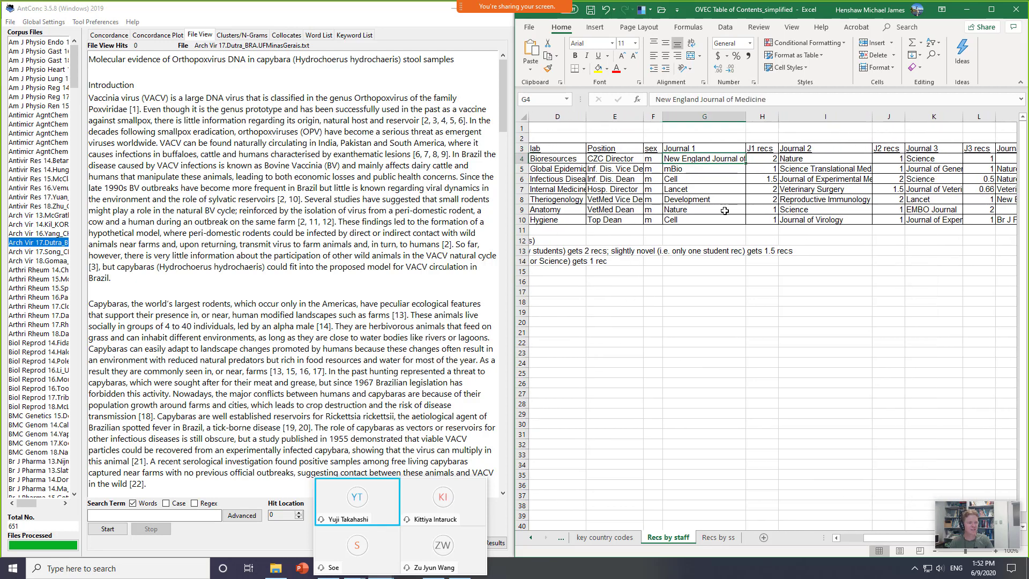
pyautogui.keyDown('ctrl'); pyautogui.click(696, 191); pyautogui.keyUp('ctrl')
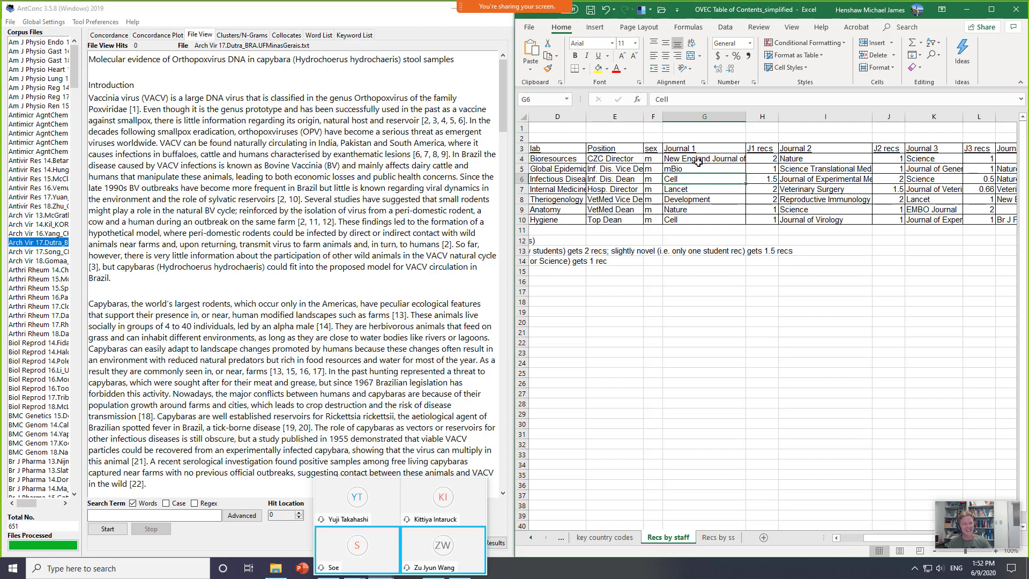
pyautogui.click(698, 160)
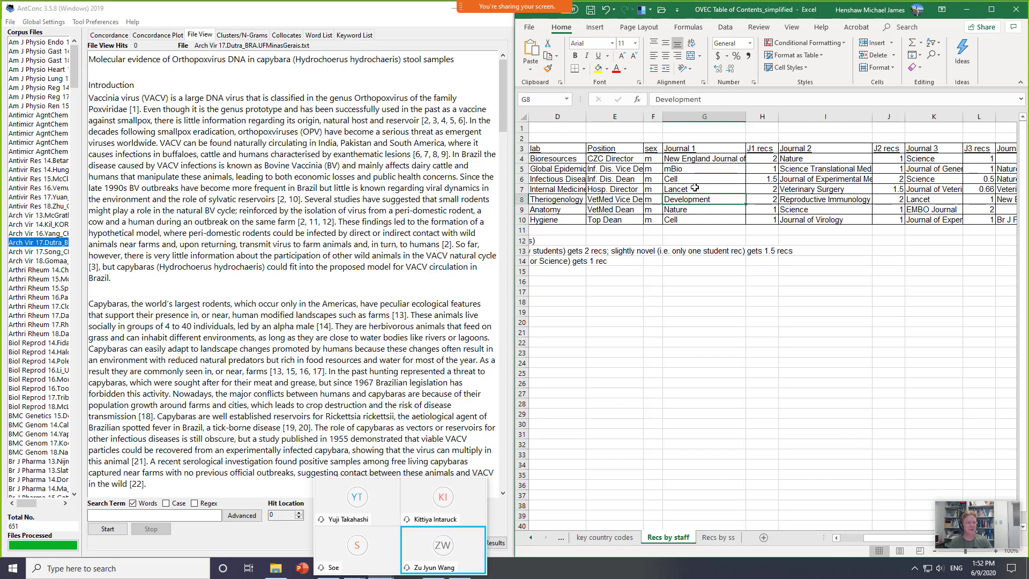
pyautogui.click(695, 189)
pyautogui.moveTo(810, 159); pyautogui.dragTo(811, 219)
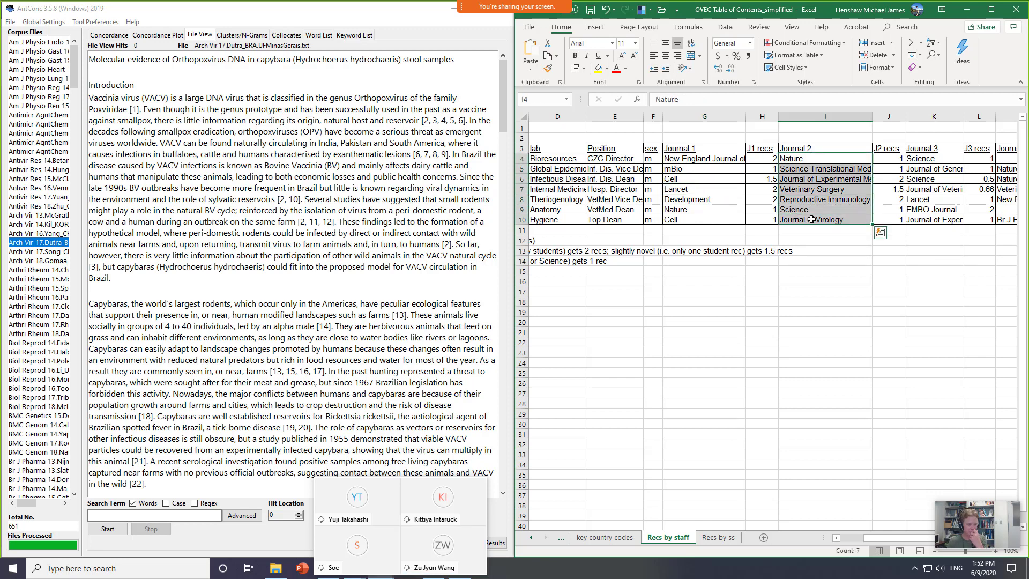
# - Highlight the second faculty leader's recommendation row, from the family name through the J2 recs column
pyautogui.press('Left')
pyautogui.press('Down')
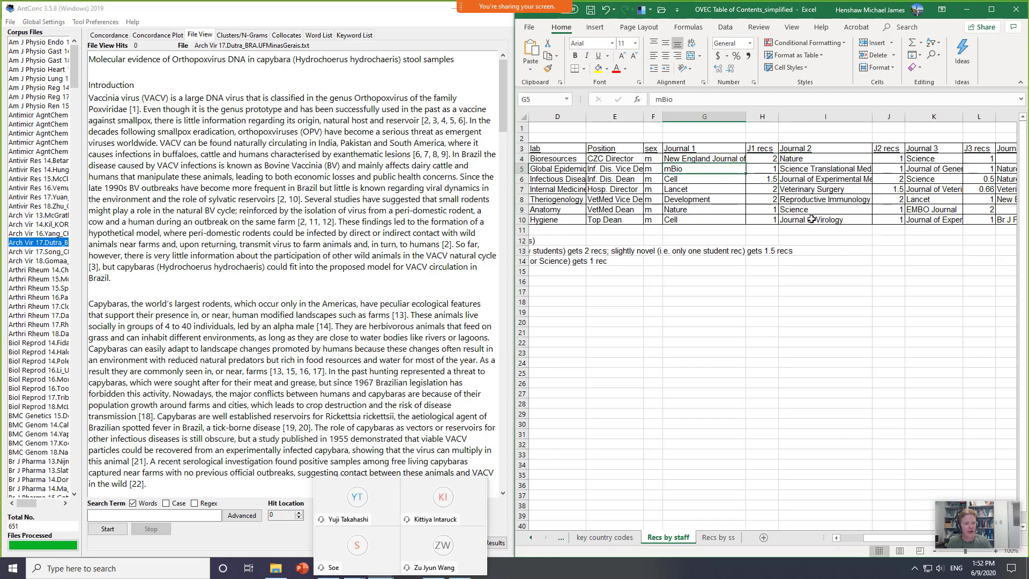
pyautogui.press('Left')
pyautogui.press('Left')
pyautogui.press('Left')
pyautogui.press('Left')
pyautogui.press('Left')
pyautogui.press('Left')
pyautogui.press('Left')
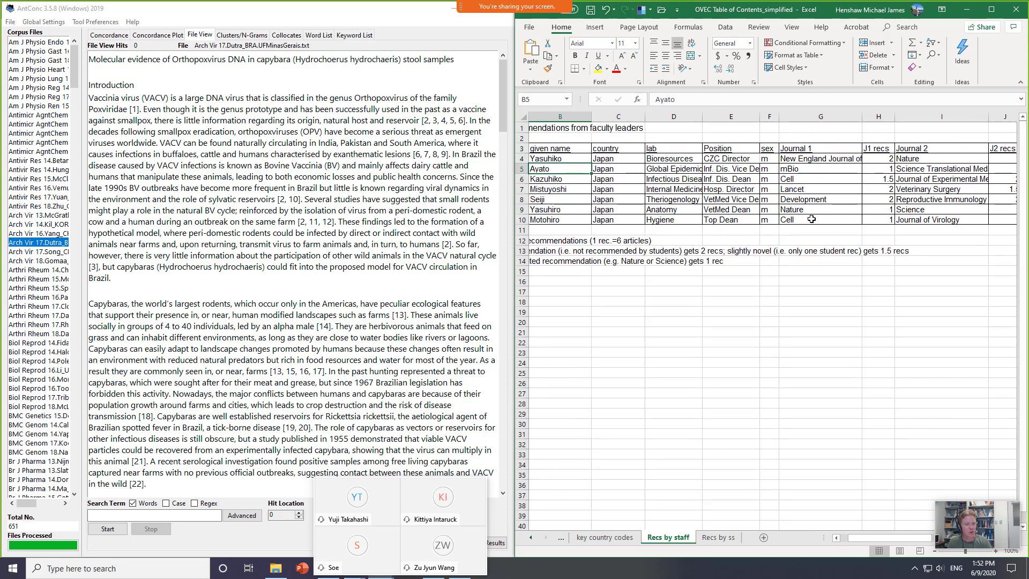
pyautogui.hotkey('shift', 'Right')
pyautogui.hotkey('shift', 'Right')
pyautogui.hotkey('shift', 'Right')
pyautogui.hotkey('shift', 'Right')
pyautogui.hotkey('shift', 'Right')
pyautogui.hotkey('shift', 'Right')
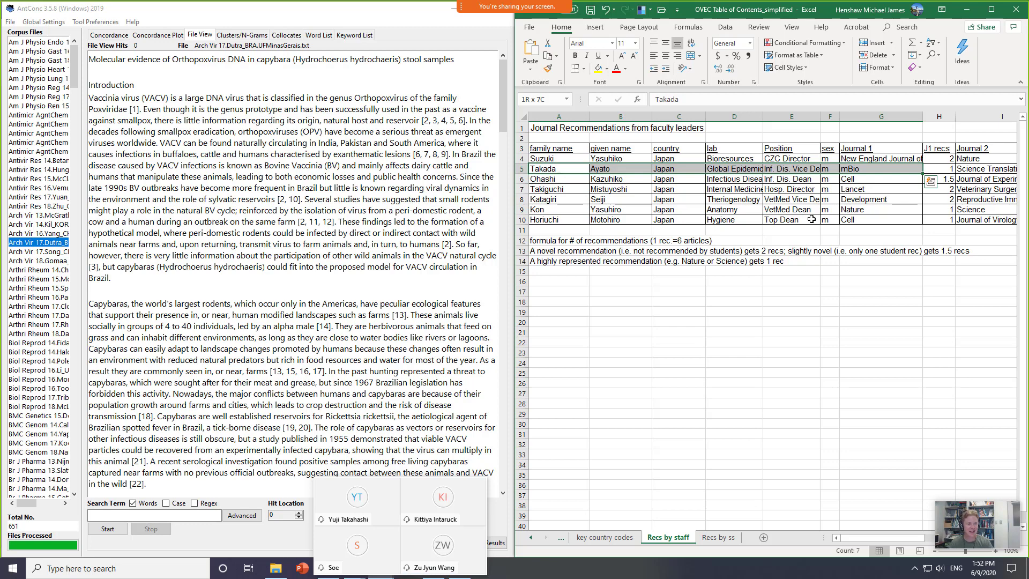
pyautogui.hotkey('shift', 'Right')
pyautogui.hotkey('shift', 'Right')
pyautogui.hotkey('shift', 'Right')
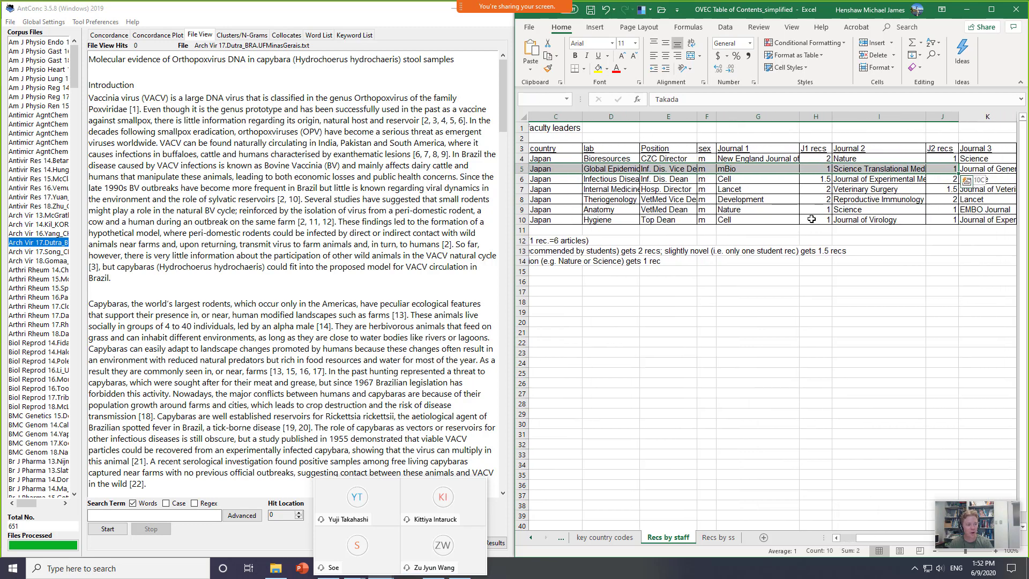
# - Highlight the second faculty leader's recommendations, from the Journal 1 column through the Journal 5 column
pyautogui.press('Home')
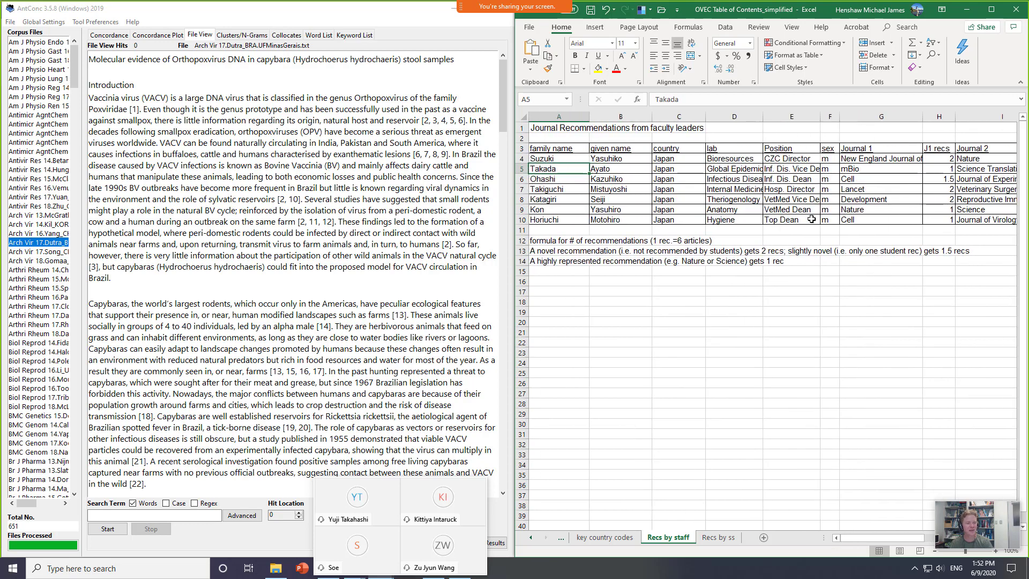
pyautogui.press('Right')
pyautogui.press('Right')
pyautogui.press('Right')
pyautogui.press('Right')
pyautogui.press('Right')
pyautogui.press('Right')
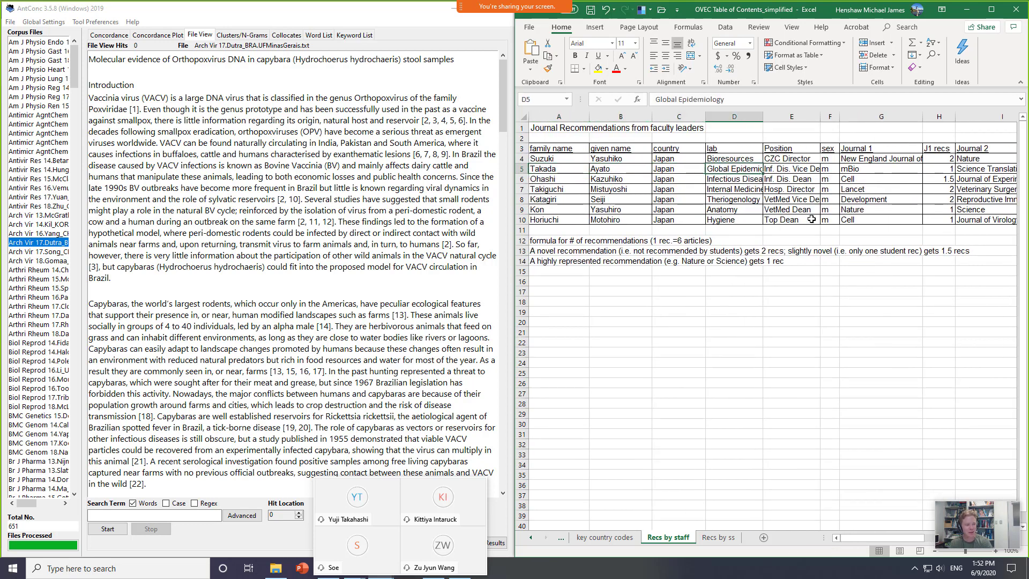
pyautogui.hotkey('shift', 'Right')
pyautogui.hotkey('shift', 'Right')
pyautogui.hotkey('shift', 'Right')
pyautogui.hotkey('shift', 'Right')
pyautogui.hotkey('shift', 'Right')
pyautogui.hotkey('shift', 'Right')
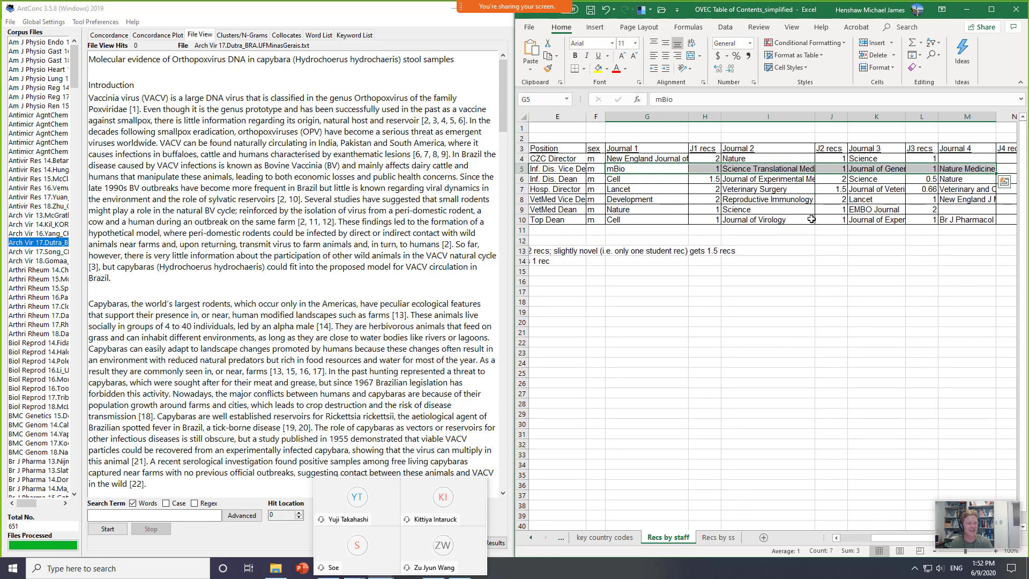
pyautogui.hotkey('shift', 'Right')
pyautogui.hotkey('shift', 'Right')
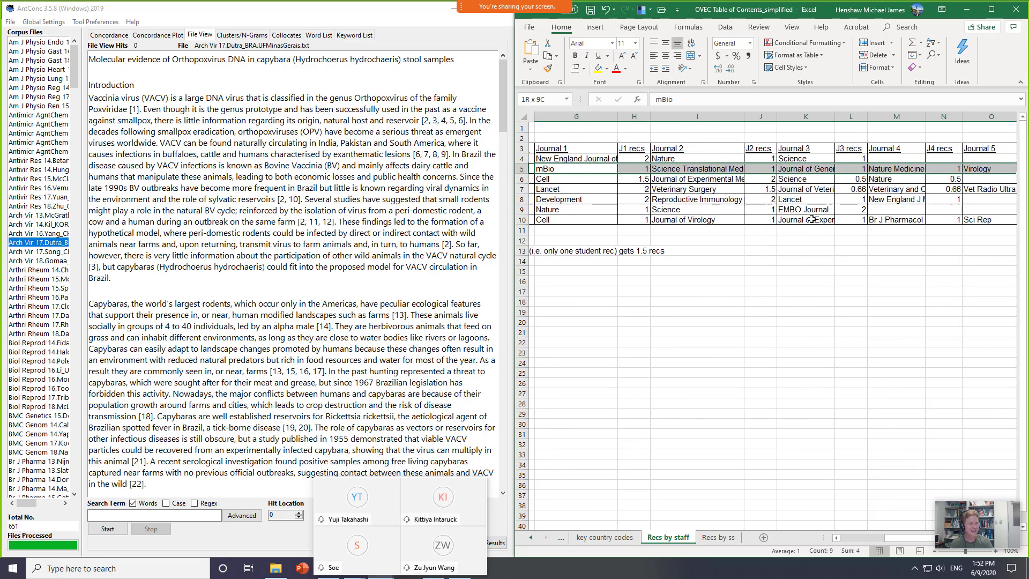
pyautogui.press('Home')
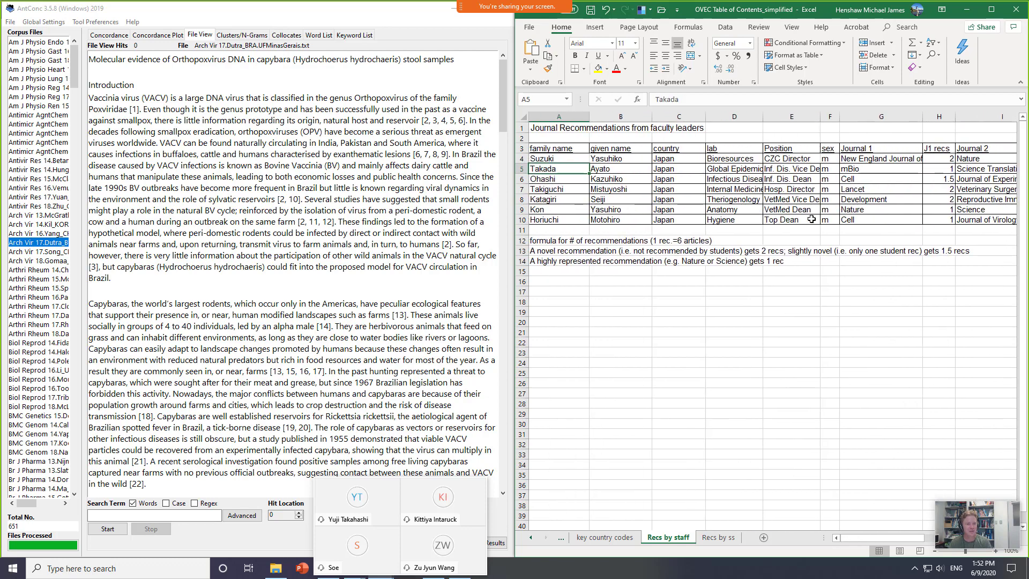
# - Show the Journal Info sheet and highlight the names of all basic science journals, from Cell to Journal of Immunology
pyautogui.click(561, 537)
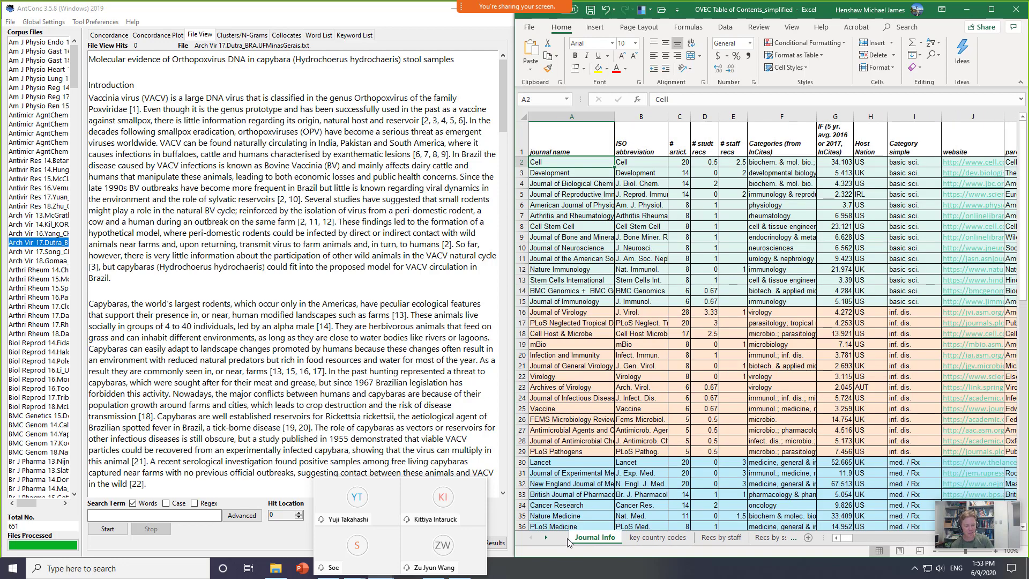
pyautogui.press('Down')
pyautogui.press('Down')
pyautogui.press('Down')
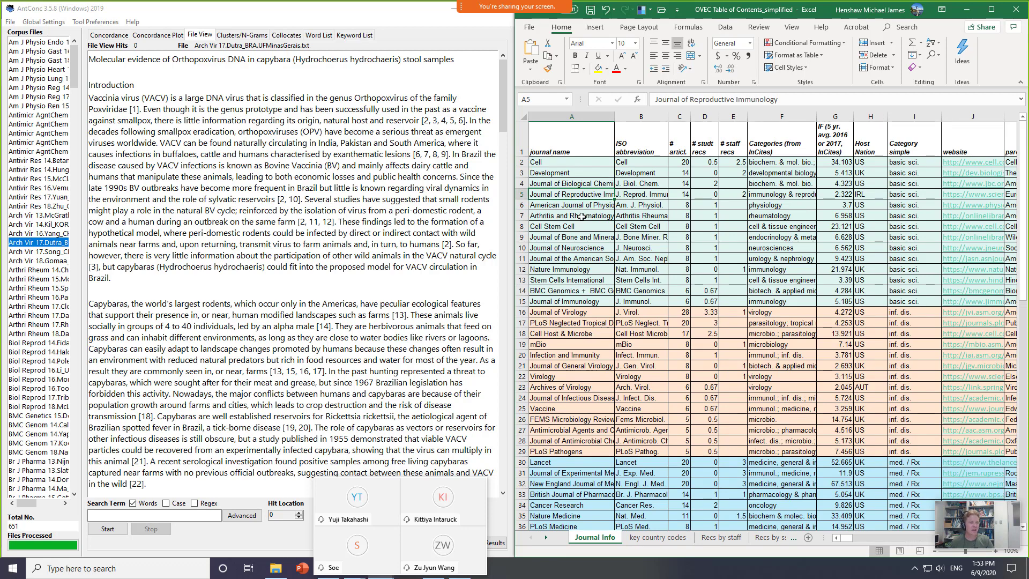
pyautogui.moveTo(587, 160); pyautogui.dragTo(570, 301)
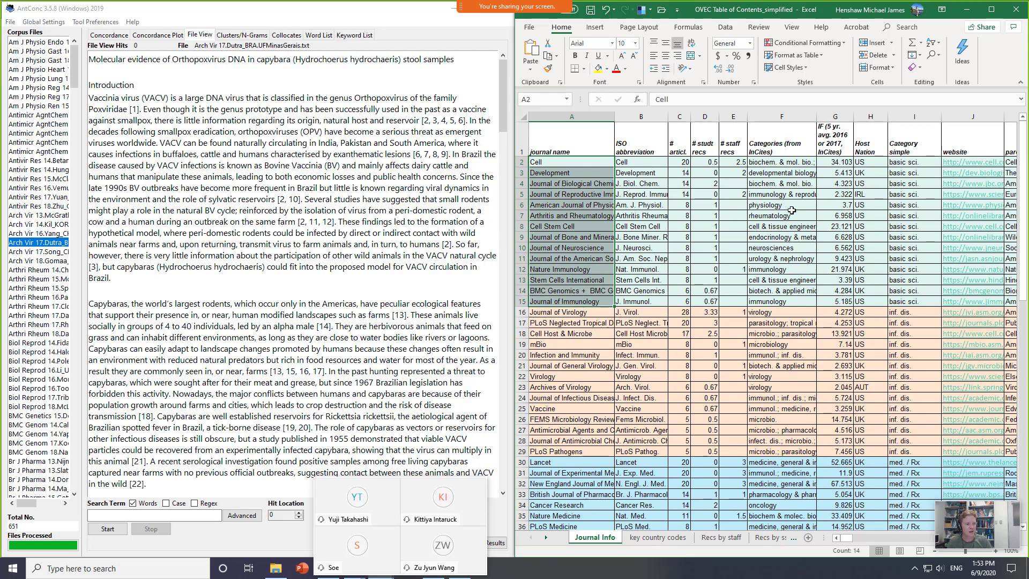
# - Highlight the basic science journals' InCites categories, the Categories header and the impact factors of the first three journals
pyautogui.moveTo(781, 161); pyautogui.dragTo(770, 301)
pyautogui.doubleClick(769, 149)
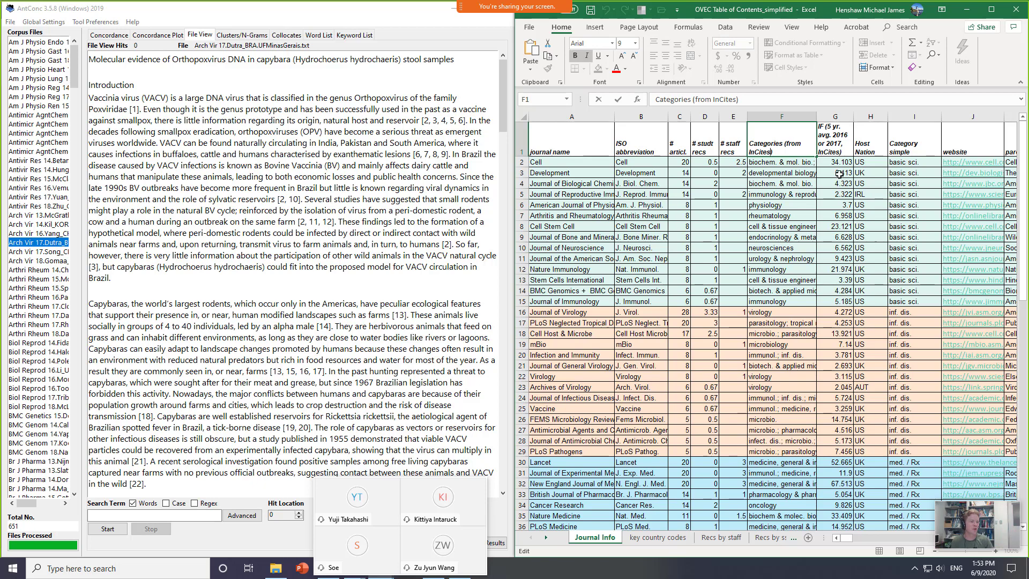
pyautogui.moveTo(839, 162); pyautogui.dragTo(840, 184)
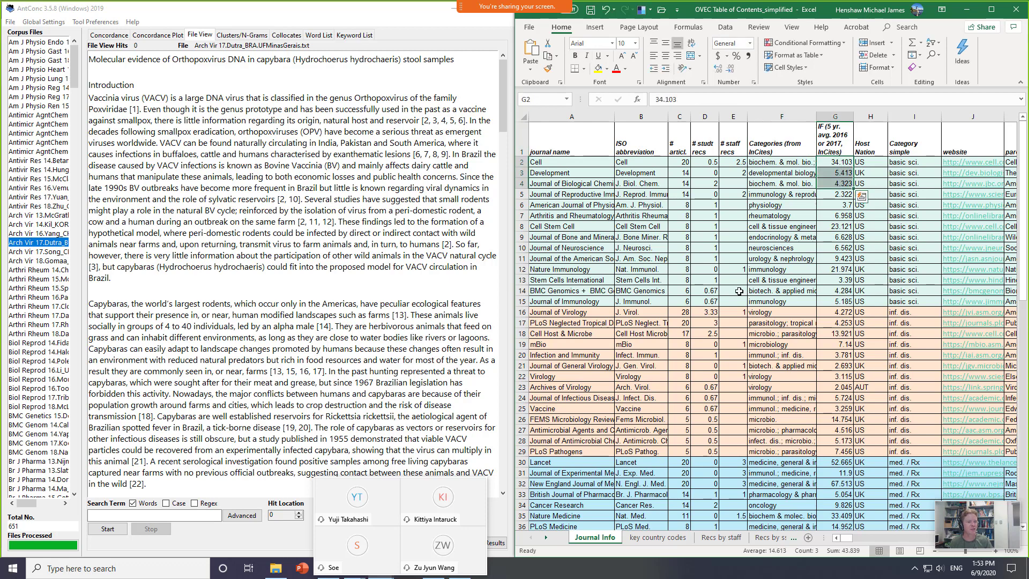
# - Highlight the names of the infectious disease journals, from Journal of Virology to PLoS Pathogens
pyautogui.scroll(-3, 601, 313)
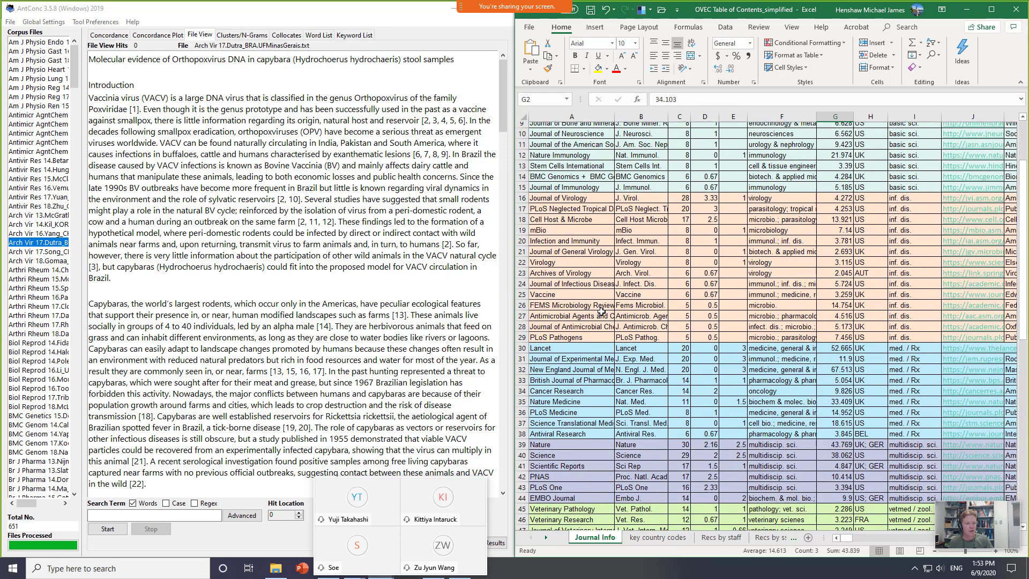
pyautogui.click(593, 194)
pyautogui.moveTo(594, 194); pyautogui.dragTo(585, 332)
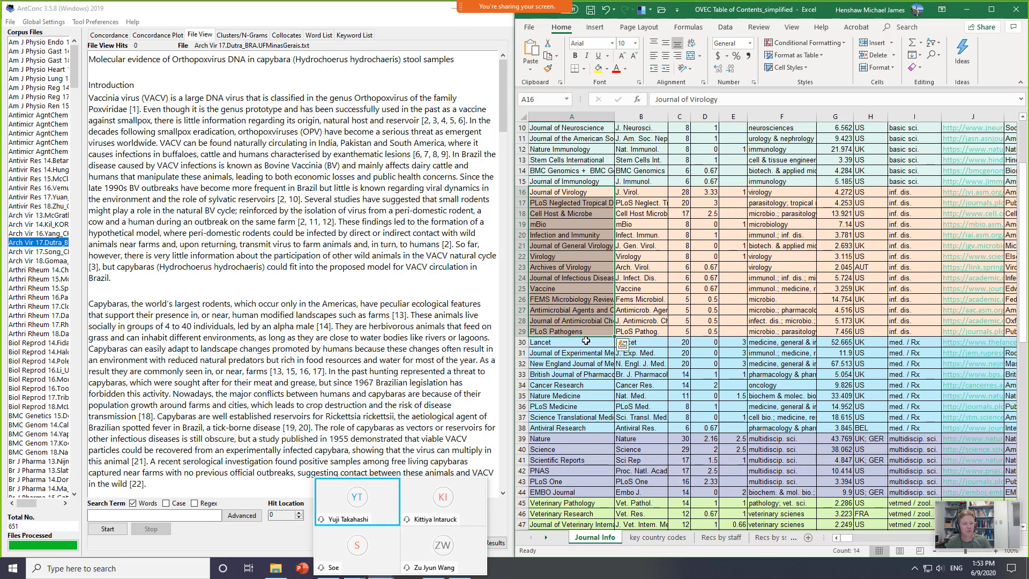
# - Select the four virology journals together: Journal of Virology, Journal of General Virology, Virology and Archives of Virology
pyautogui.click(583, 195)
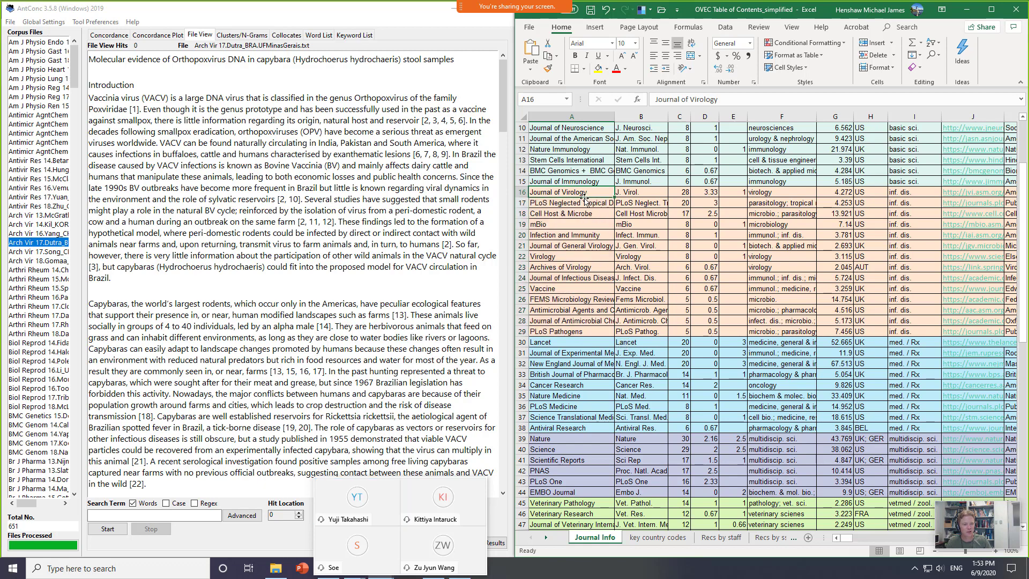
pyautogui.keyDown('ctrl'); pyautogui.click(558, 246); pyautogui.keyUp('ctrl')
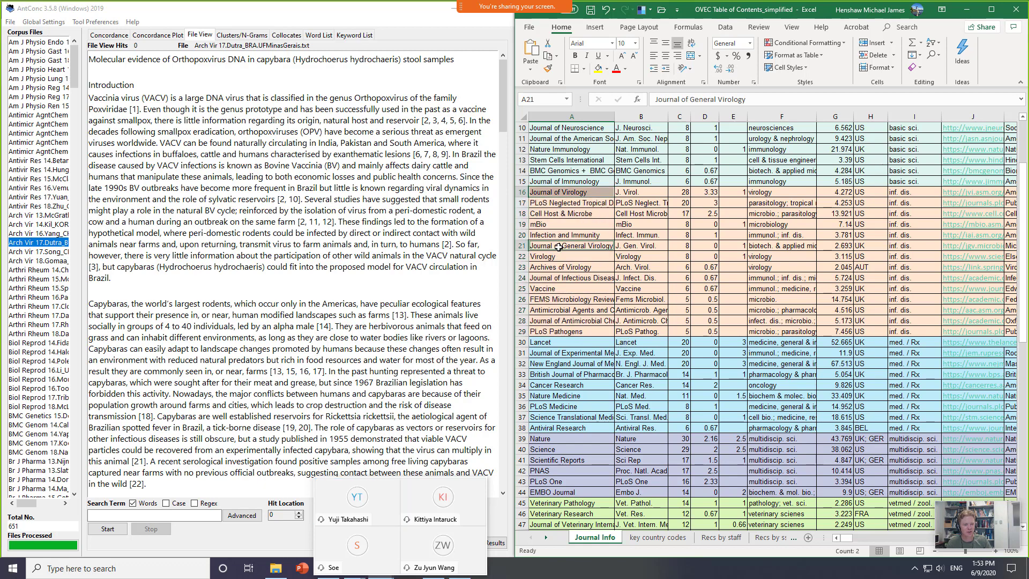
pyautogui.keyDown('ctrl'); pyautogui.click(570, 257); pyautogui.keyUp('ctrl')
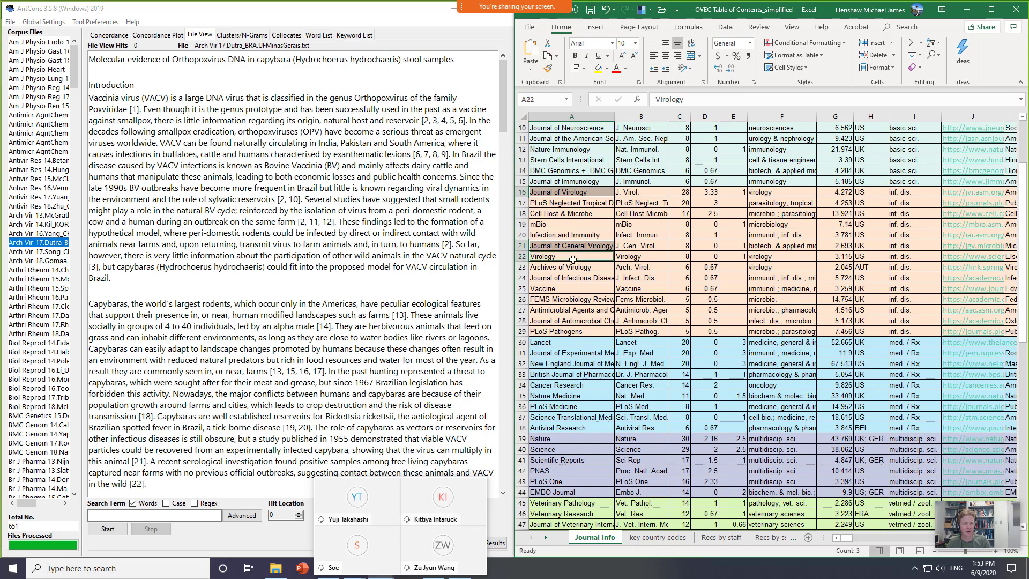
pyautogui.keyDown('ctrl'); pyautogui.click(585, 267); pyautogui.keyUp('ctrl')
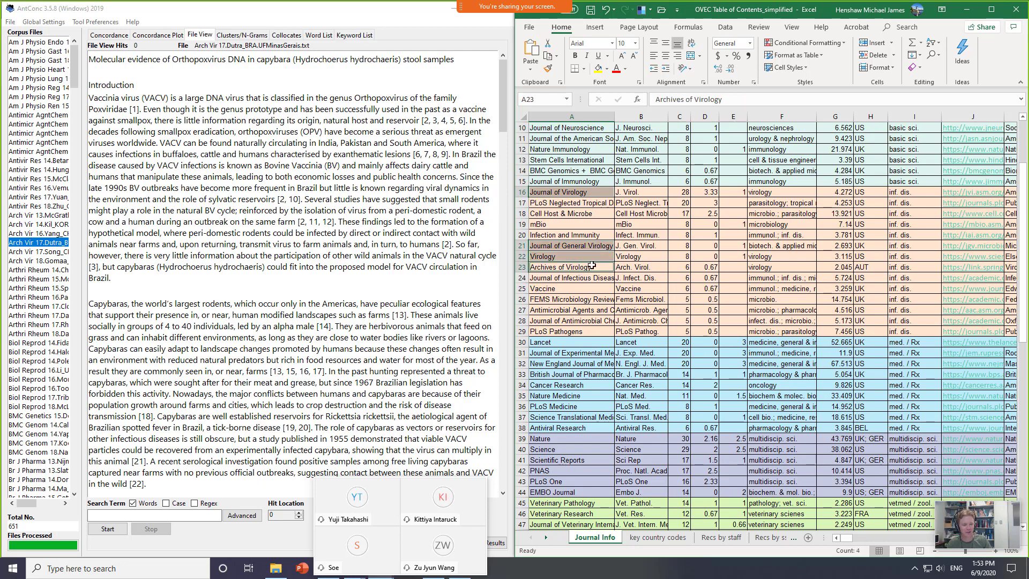
# - Highlight the medical, multidisciplinary and veterinary/zoology journal names group by group, then the Veterinary and Comparative Oncology entry
pyautogui.scroll(-4, 552, 321)
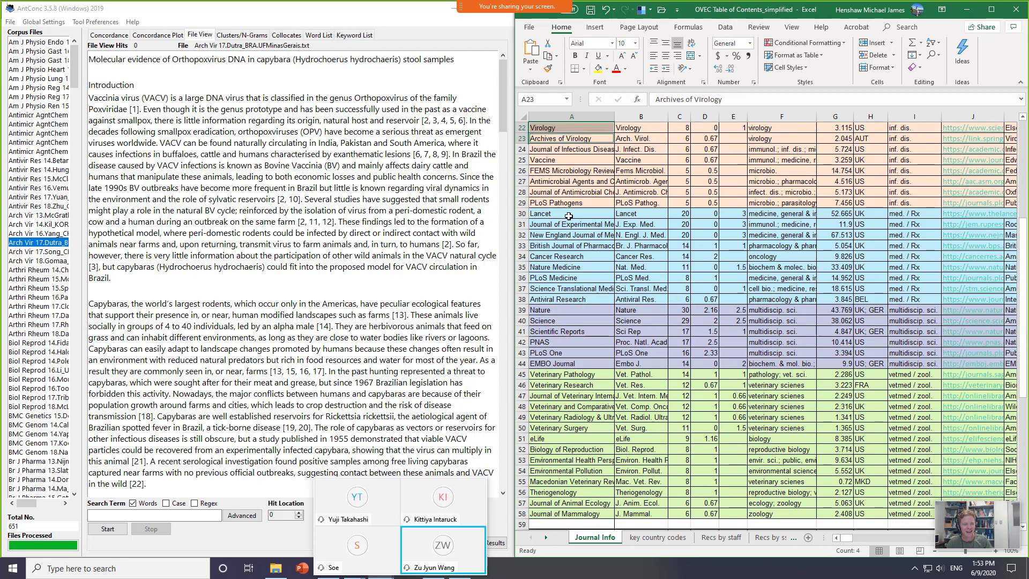
pyautogui.moveTo(557, 214); pyautogui.dragTo(557, 299)
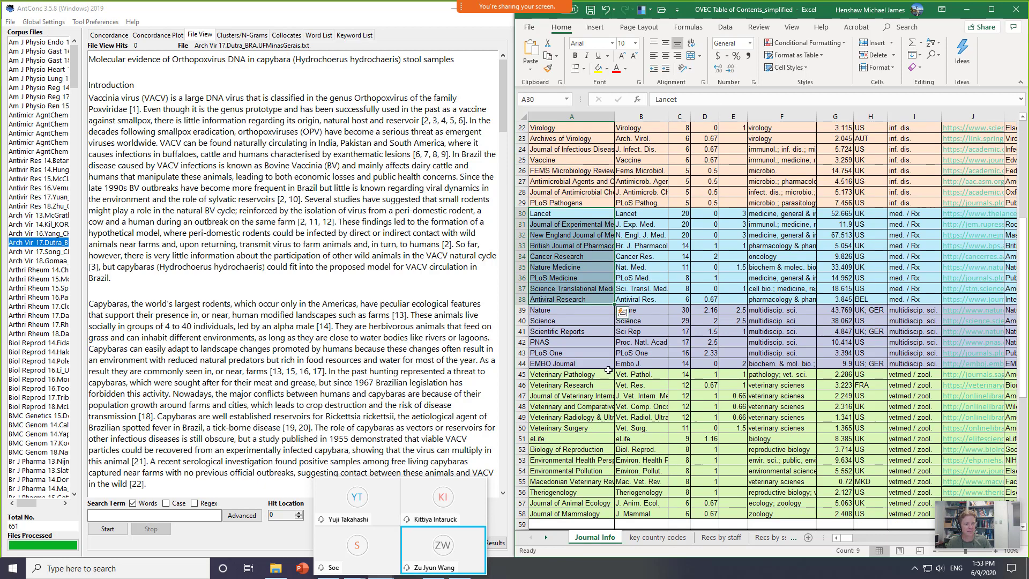
pyautogui.scroll(-2, 608, 367)
pyautogui.scroll(-2, 608, 367)
pyautogui.moveTo(576, 213); pyautogui.dragTo(589, 266)
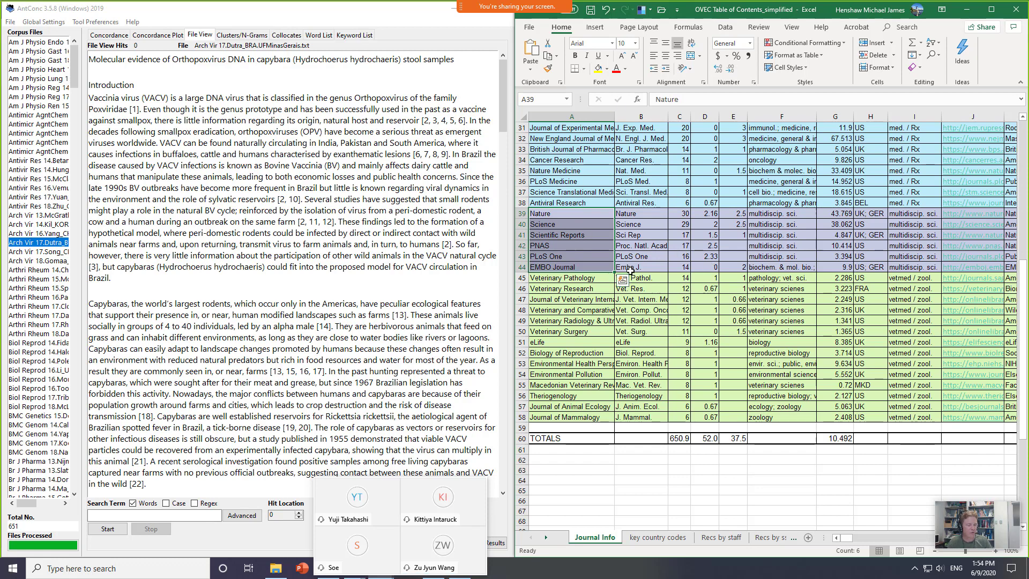
pyautogui.click(590, 214)
pyautogui.moveTo(591, 214); pyautogui.dragTo(582, 263)
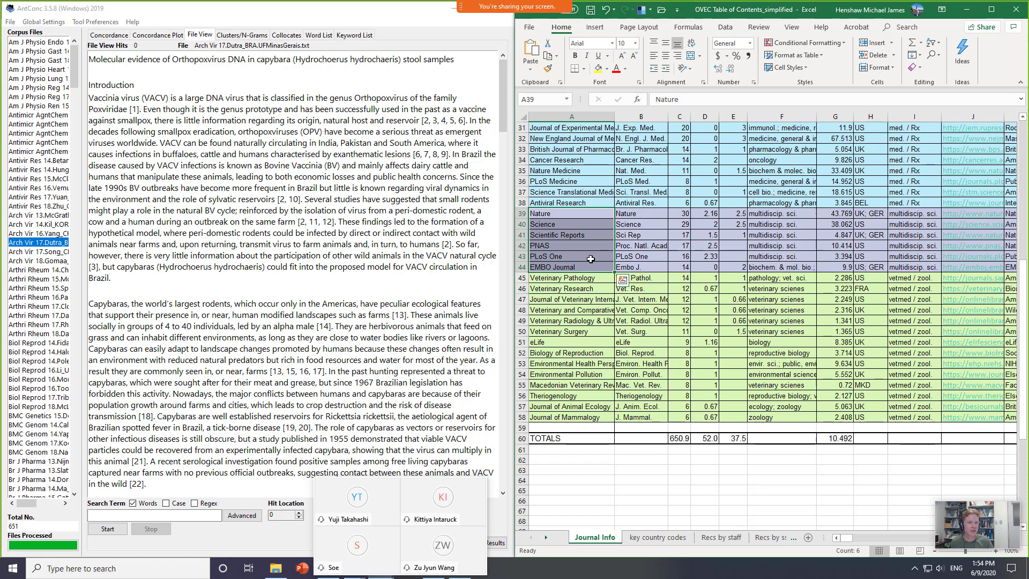
pyautogui.moveTo(582, 279); pyautogui.dragTo(565, 417)
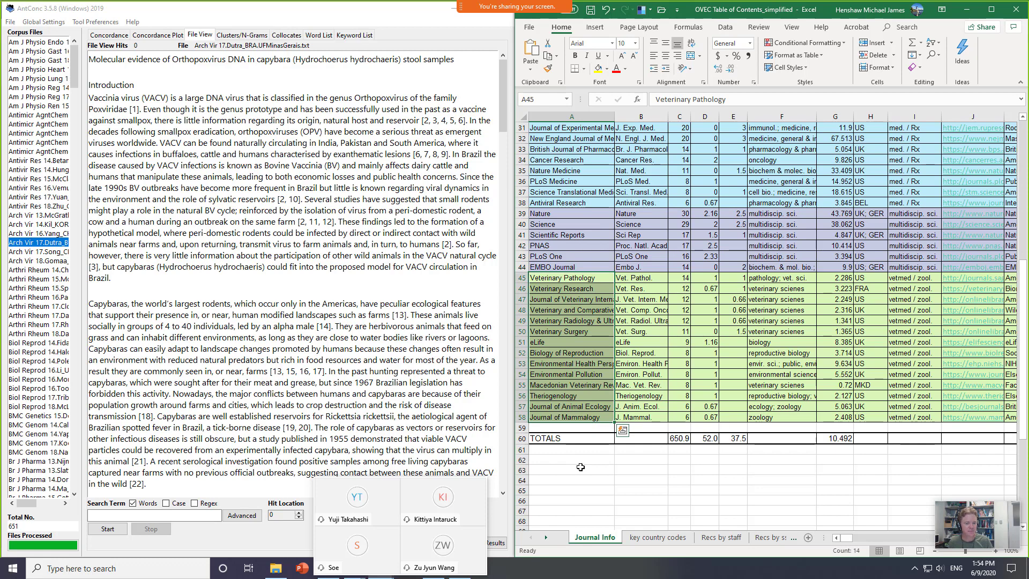
pyautogui.click(572, 311)
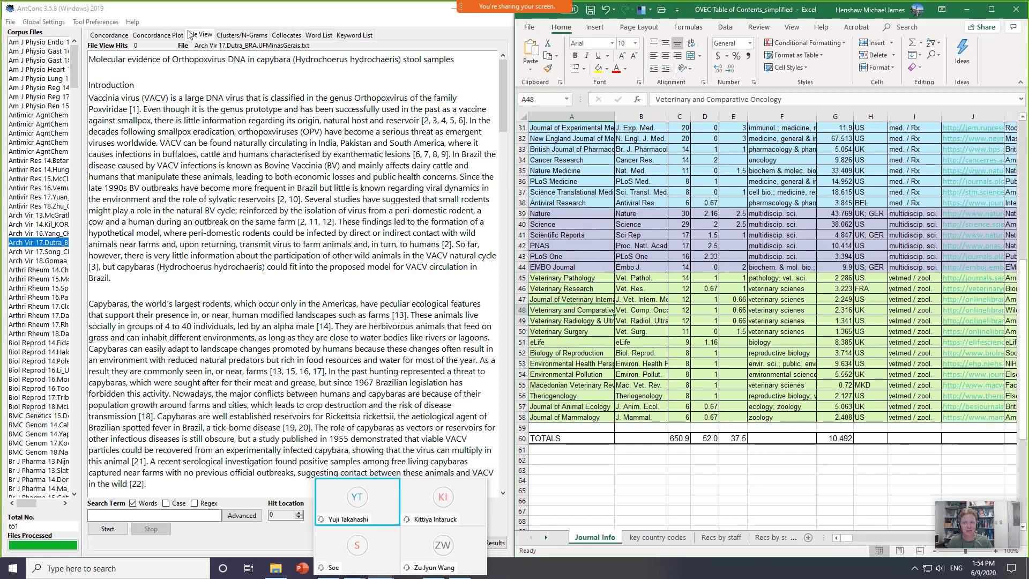
# - Switch to AntConc and show its Concordance tool
pyautogui.click(204, 26)
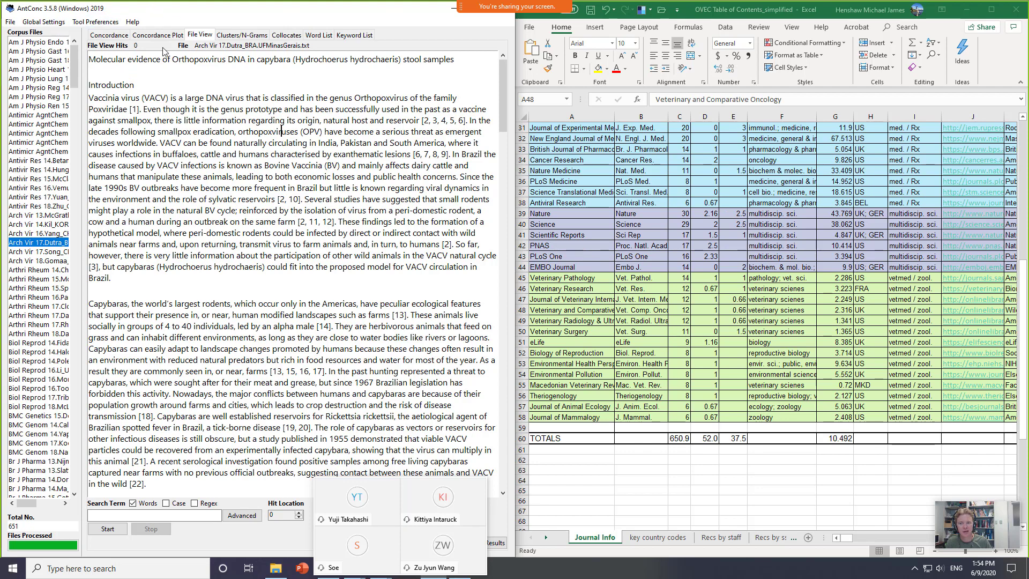
pyautogui.click(109, 35)
pyautogui.moveTo(336, 496)
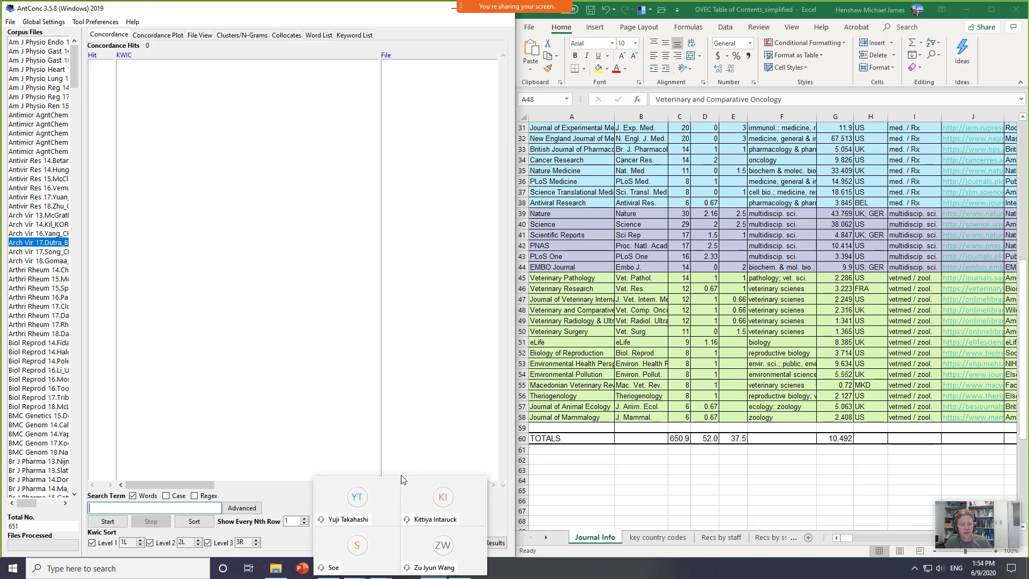
# - Move the meeting participants' window clear of the search window size setting and show the Google Ngram Viewer page in Chrome
pyautogui.moveTo(468, 480); pyautogui.dragTo(559, 496)
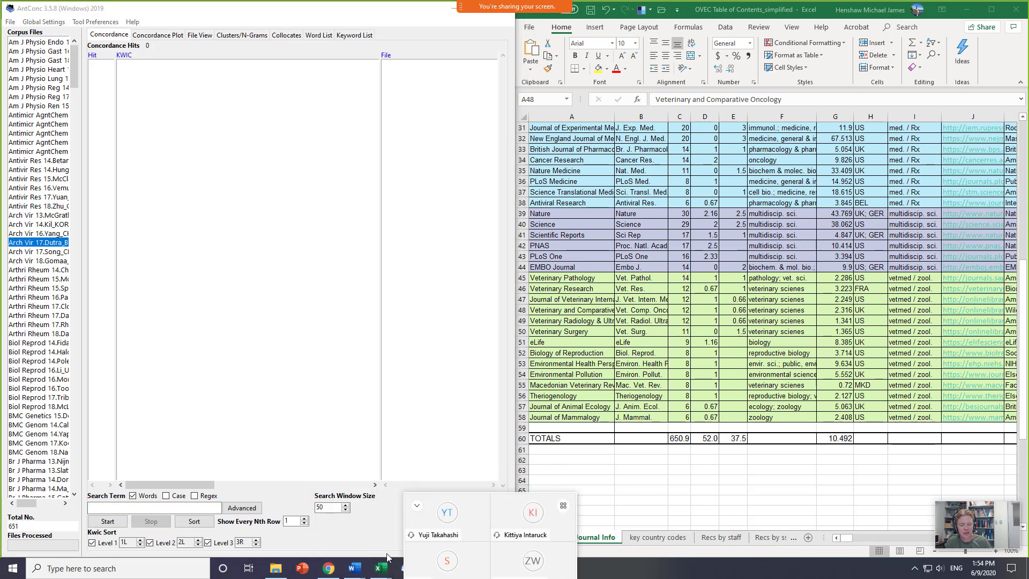
pyautogui.click(328, 568)
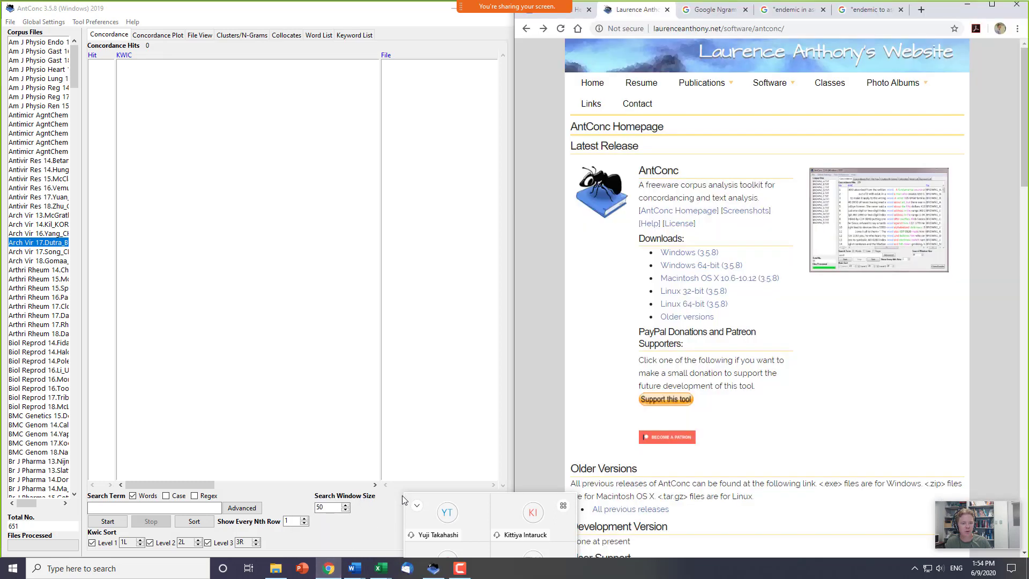
pyautogui.click(716, 11)
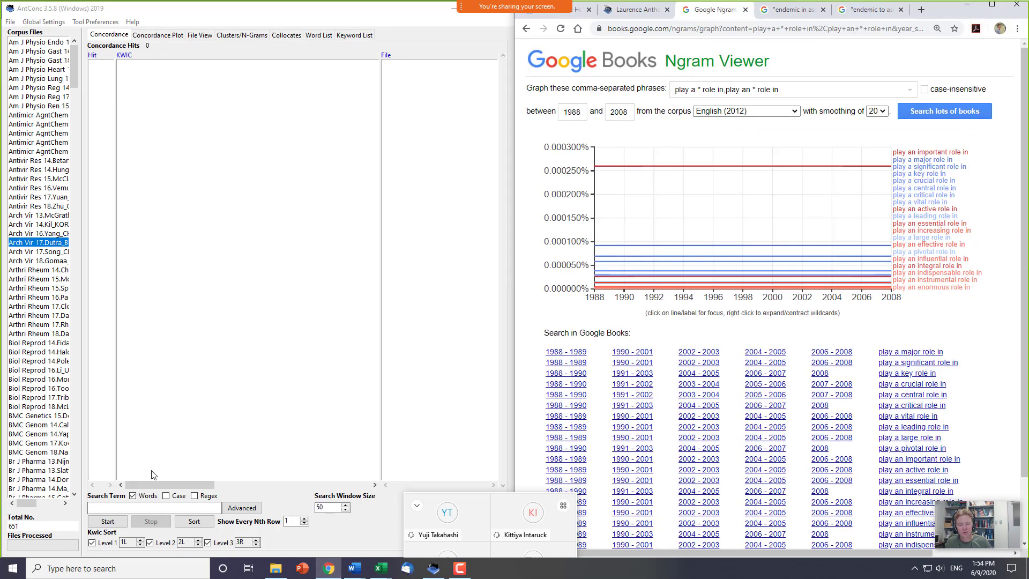
pyautogui.click(159, 506)
pyautogui.write('e')
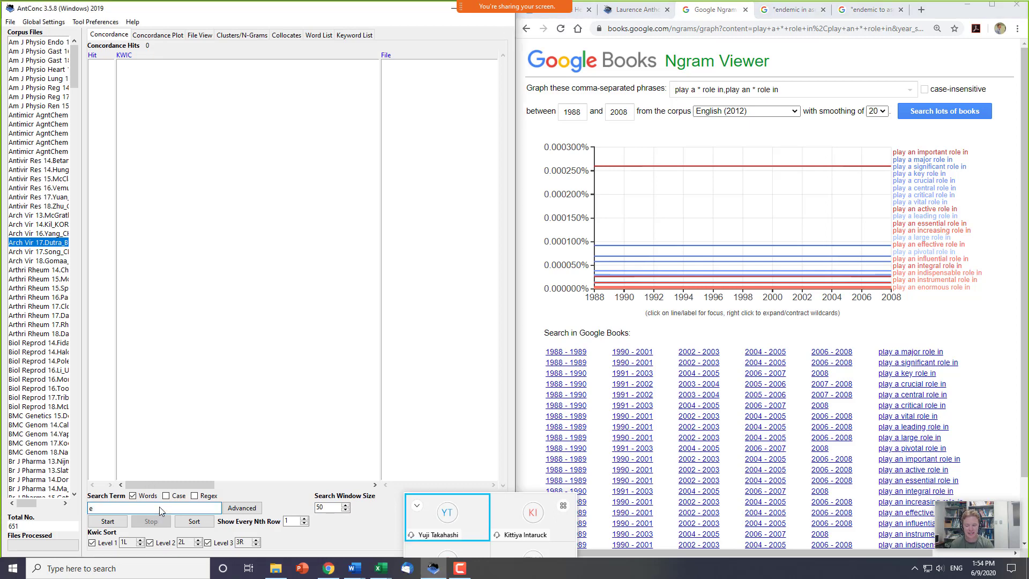
pyautogui.write('ndemic')
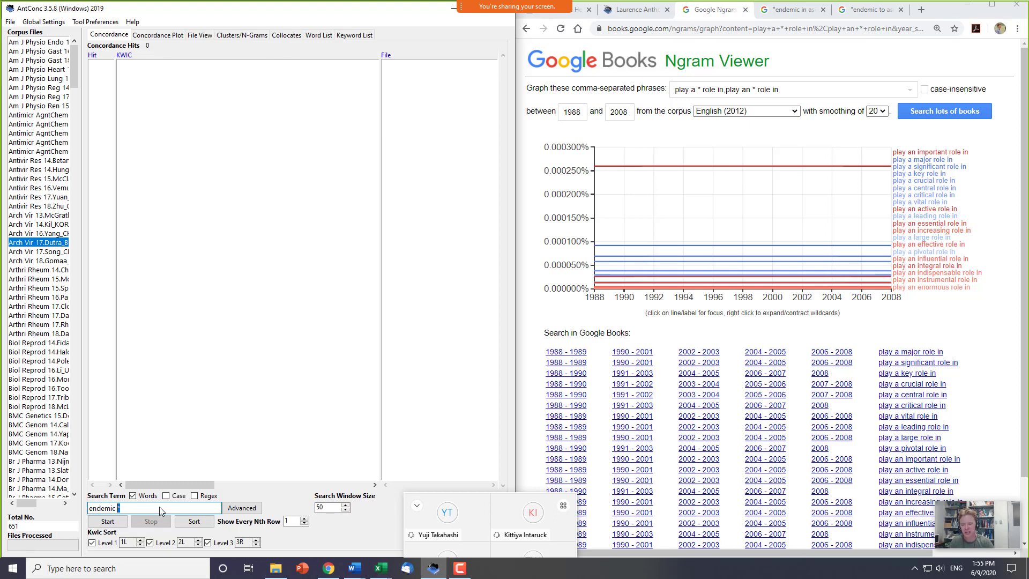
# - Run an AntConc concordance search for "play a * role in"
pyautogui.tripleClick(159, 506)
pyautogui.write('play a')
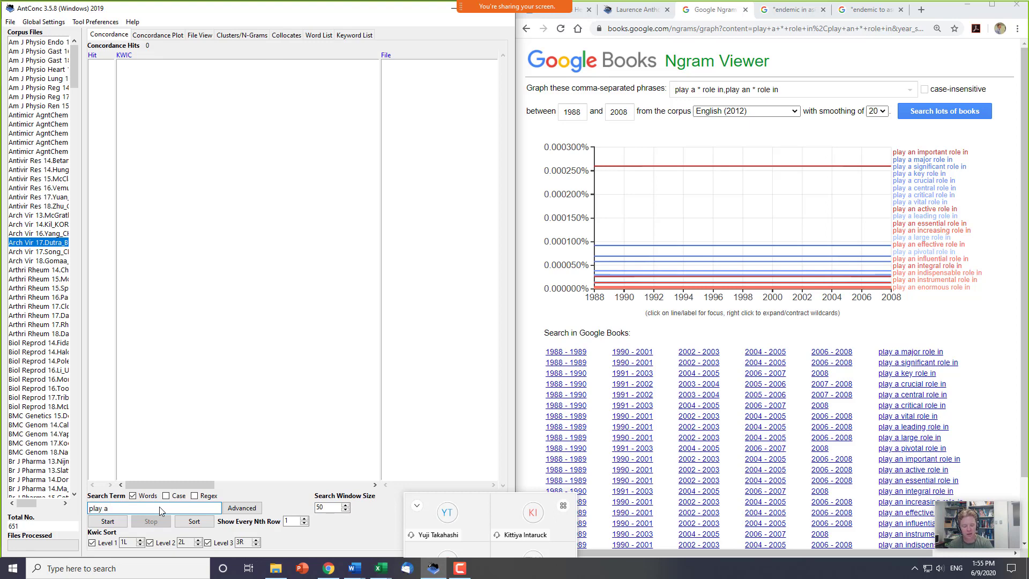
pyautogui.write(' * role in')
pyautogui.click(117, 524)
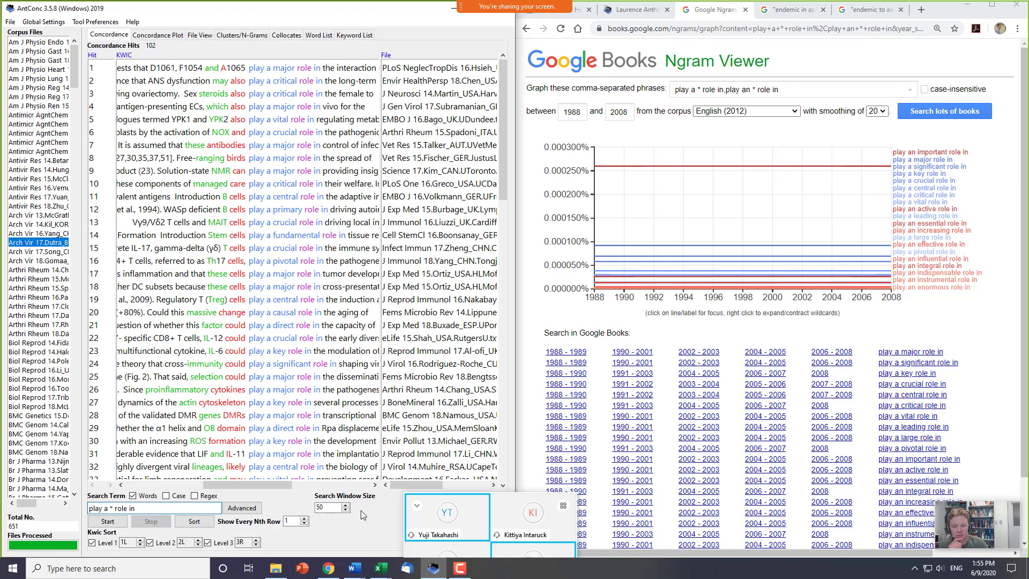
# - Sort the concordance lines by 1R at level 1, 2R at level 2 and 3R at level 3
pyautogui.click(140, 545)
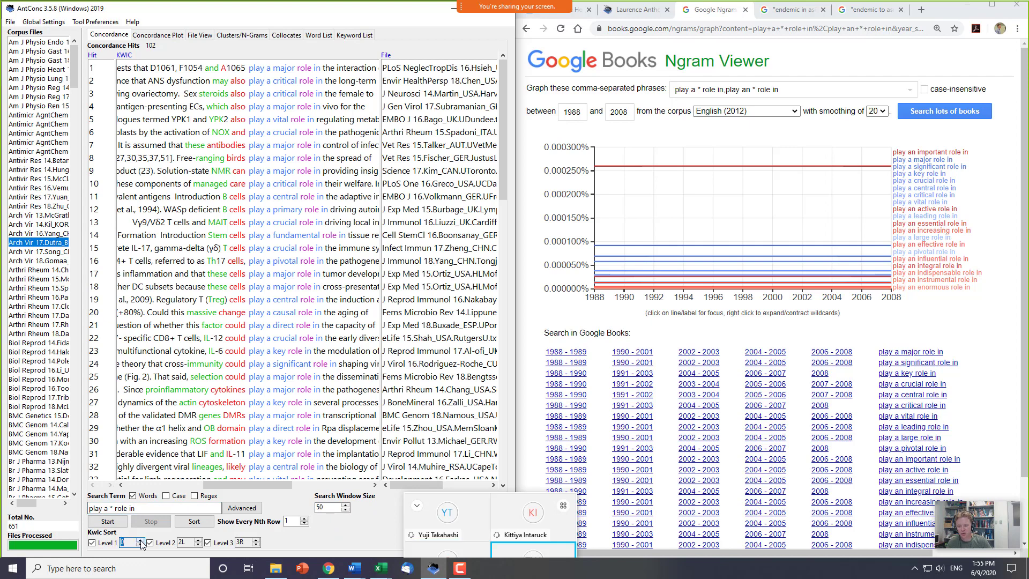
pyautogui.click(139, 545)
pyautogui.click(198, 544)
pyautogui.click(194, 521)
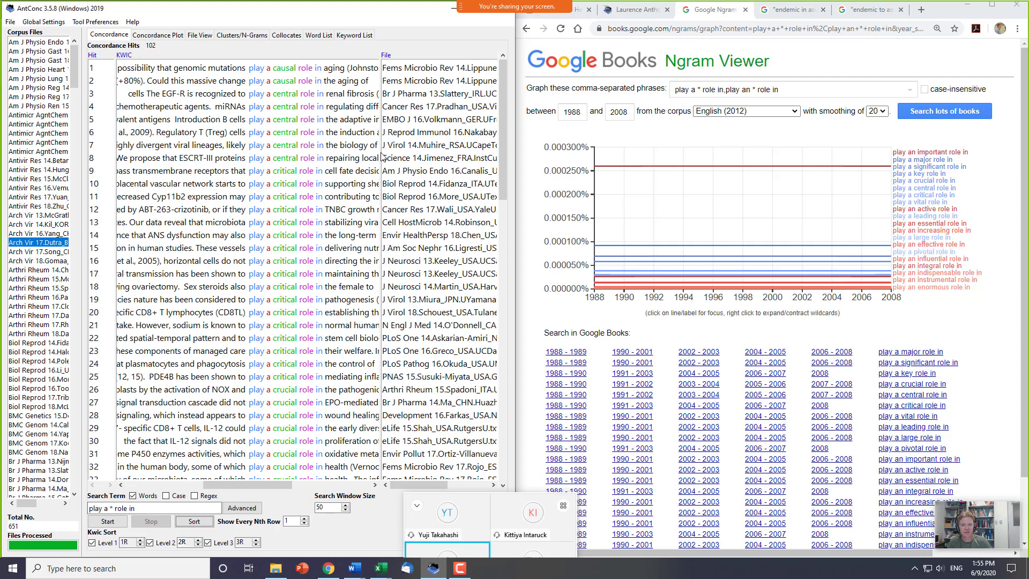
# - Widen the KWIC column and look through the sorted hits for the adjectives used in the phrase
pyautogui.moveTo(381, 156); pyautogui.dragTo(398, 157)
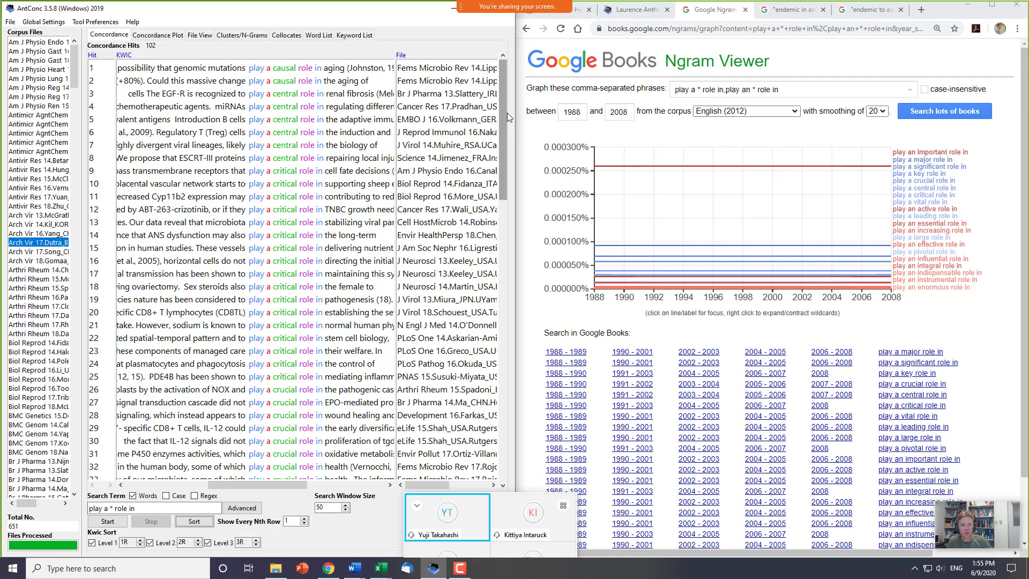
pyautogui.moveTo(503, 118); pyautogui.dragTo(478, 207)
pyautogui.scroll(-6, 479, 206)
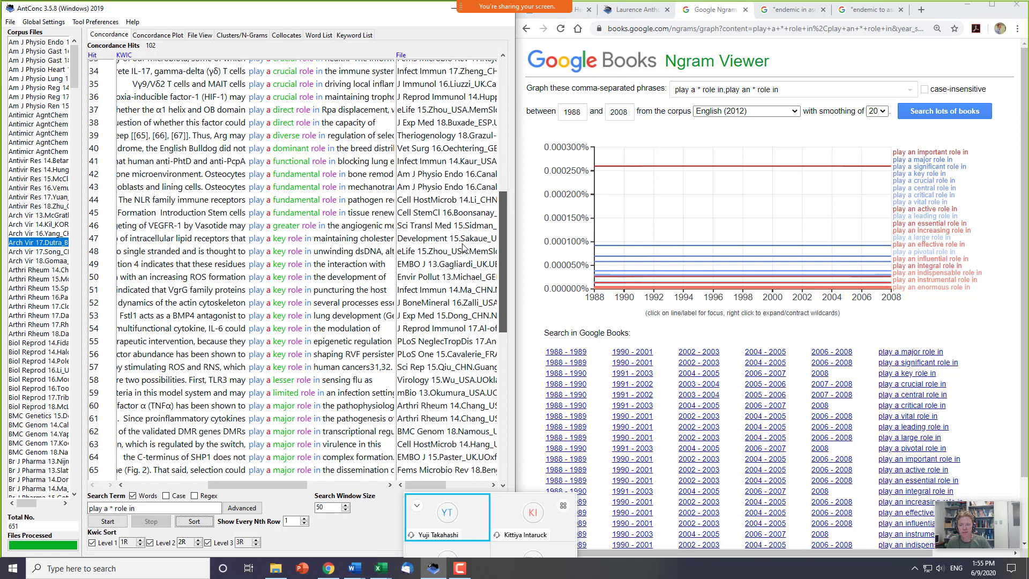
# - Examine the remaining sorted hits for "play a * role in" and compare their adjectives with those listed in the Ngram Viewer
pyautogui.scroll(-7, 452, 279)
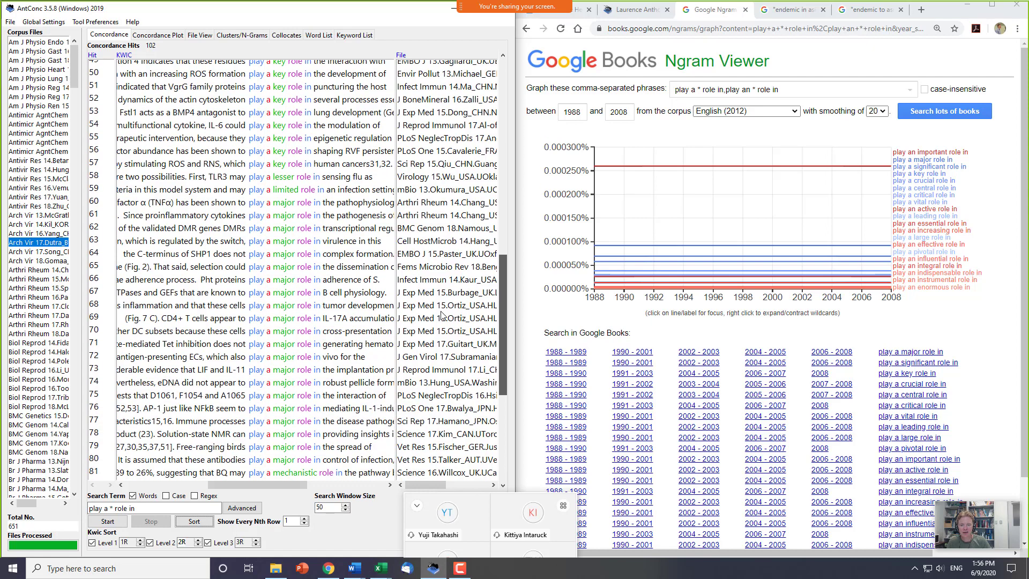
pyautogui.scroll(2, 433, 348)
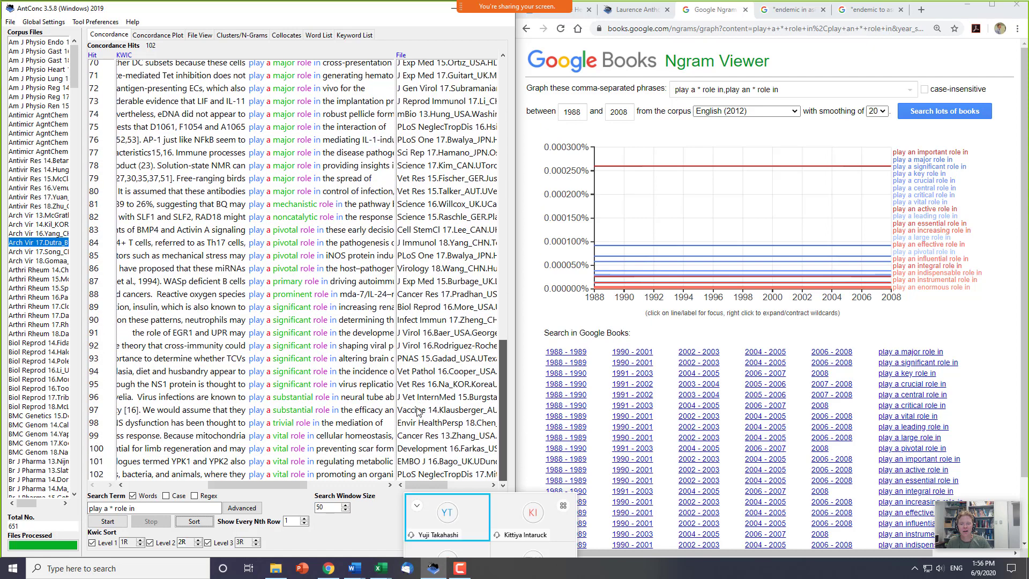
pyautogui.scroll(-4, 437, 335)
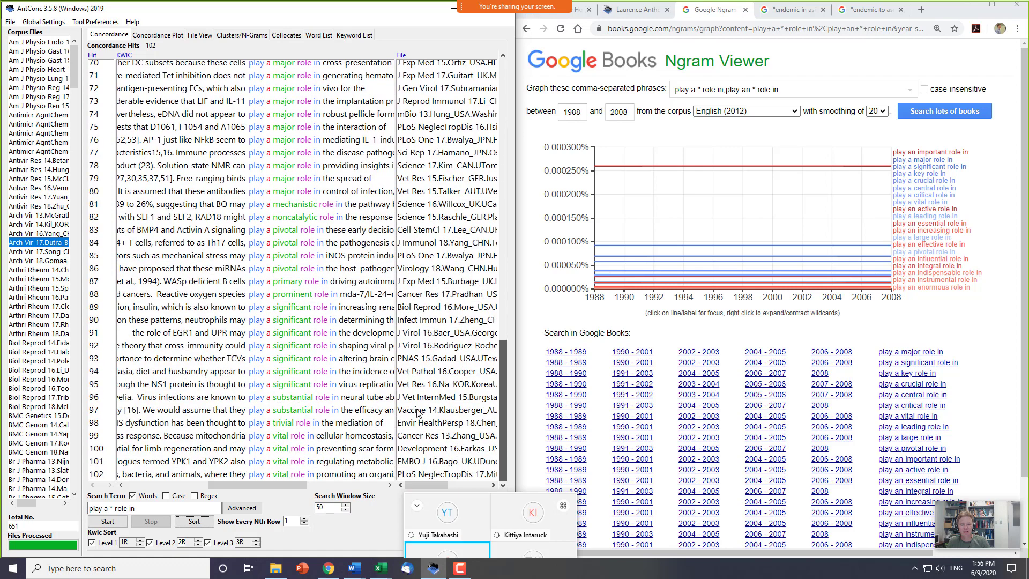
pyautogui.scroll(6, 445, 321)
pyautogui.scroll(12, 448, 310)
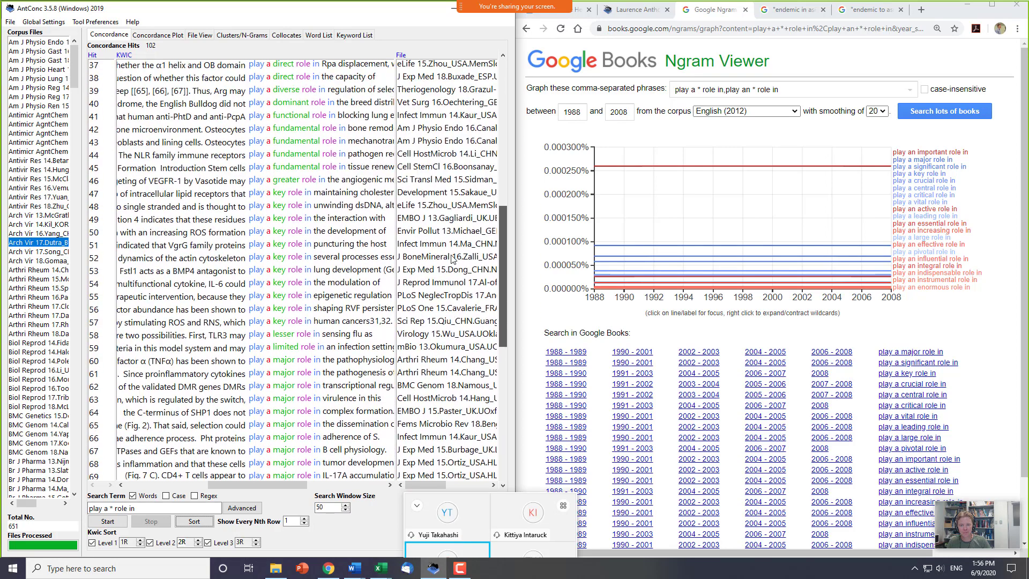
pyautogui.scroll(2, 455, 160)
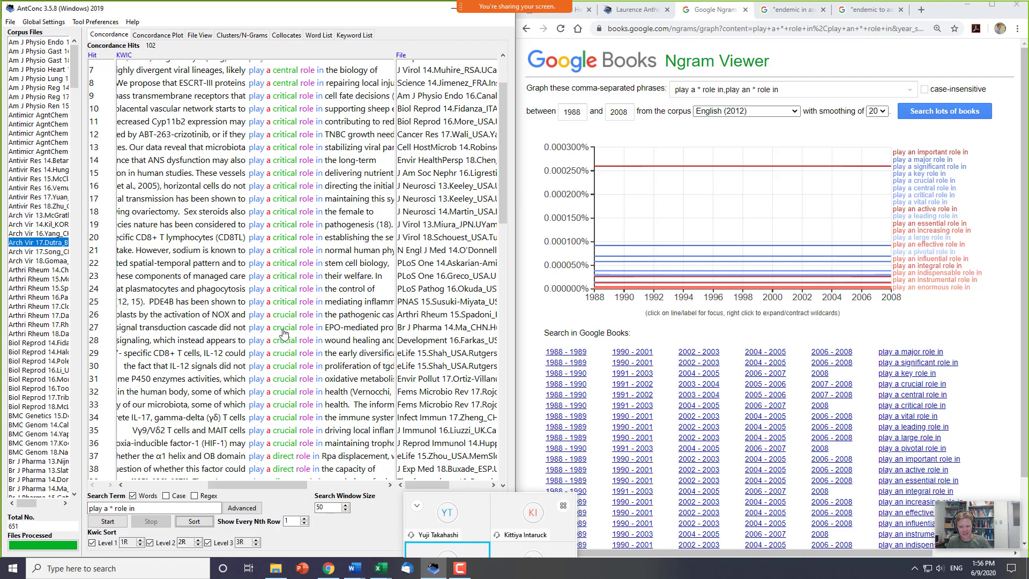
pyautogui.moveTo(503, 140); pyautogui.dragTo(469, 316)
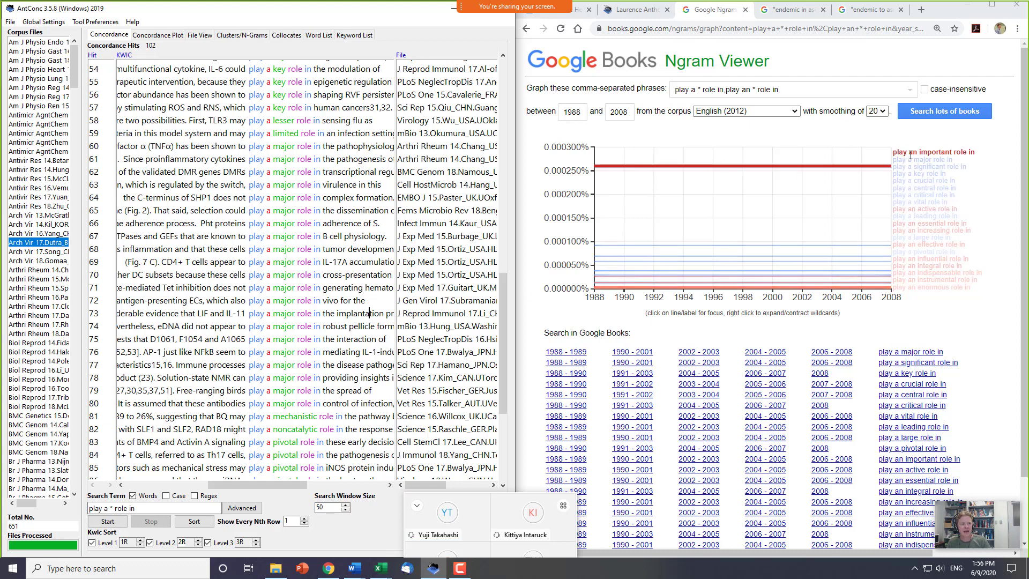
pyautogui.click(107, 508)
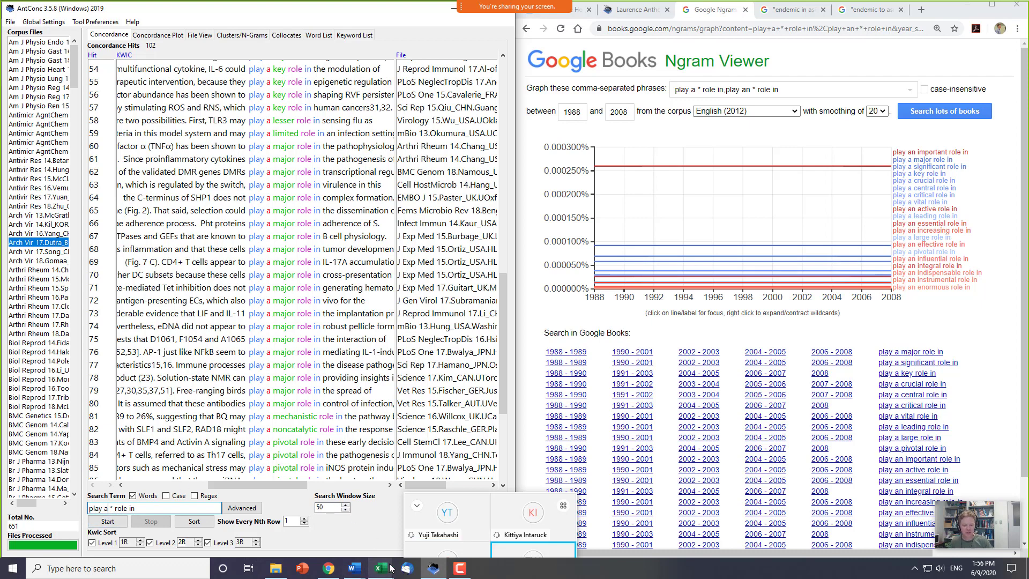
# - Switch to the Ngram Viewer and AntConc handout in Word and place it beside the AntConc window, over Chrome
pyautogui.moveTo(355, 570)
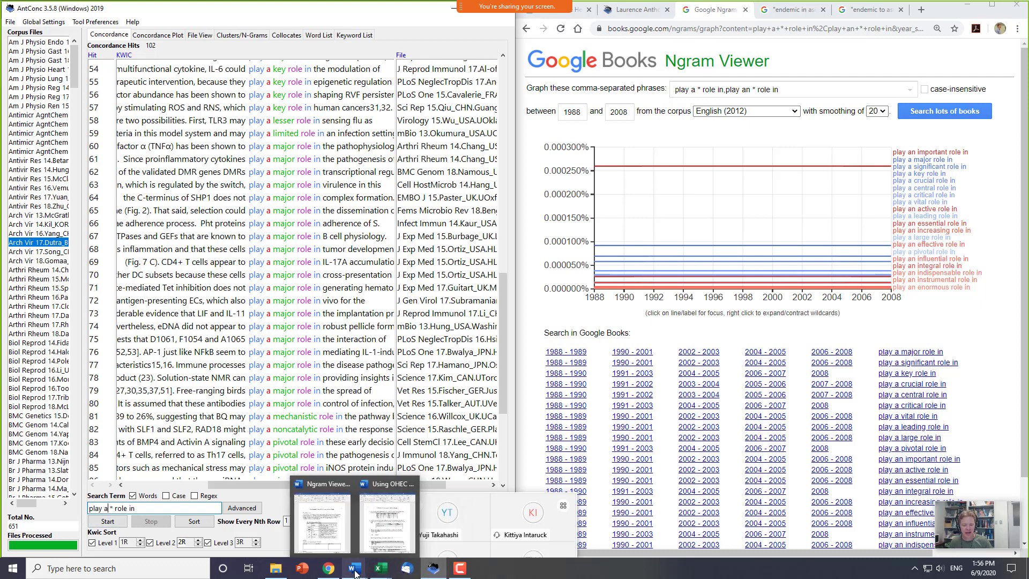
pyautogui.click(321, 522)
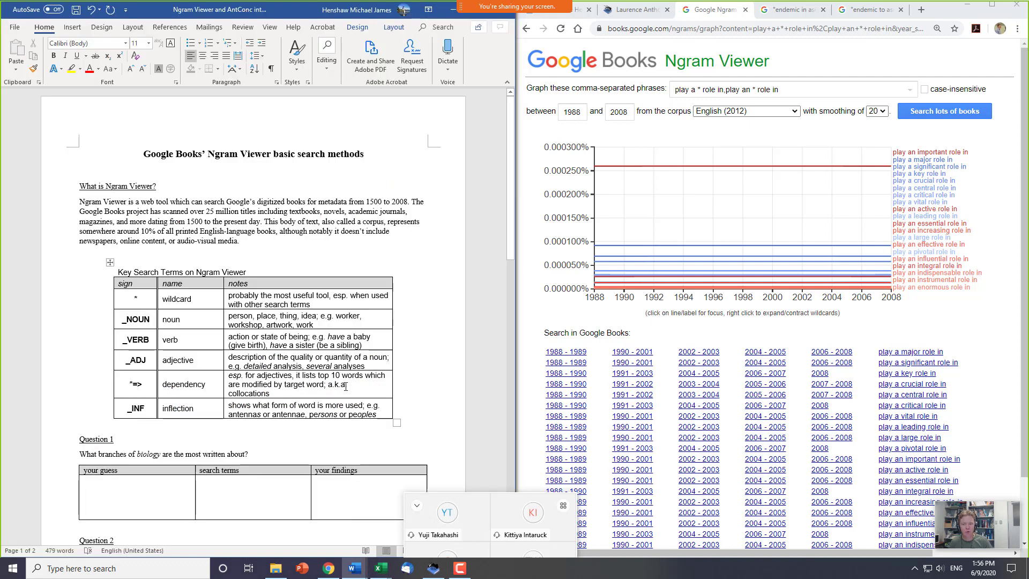
pyautogui.press('super+Right')
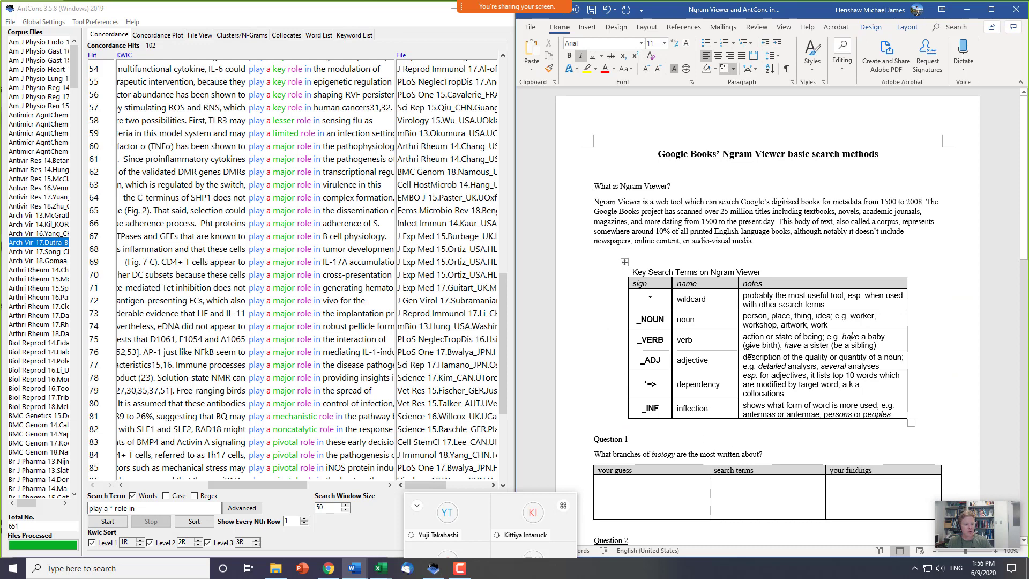
# - Go through the handout to the "AntConc basic search methods" page and examine the default wildcard table down to the + sign
pyautogui.click(730, 155)
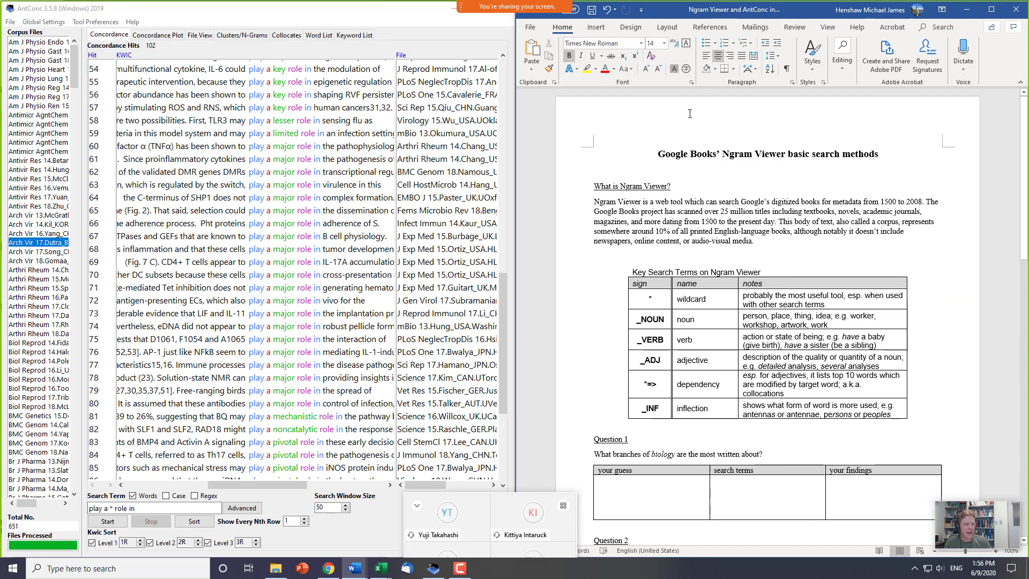
pyautogui.moveTo(664, 157); pyautogui.dragTo(788, 155)
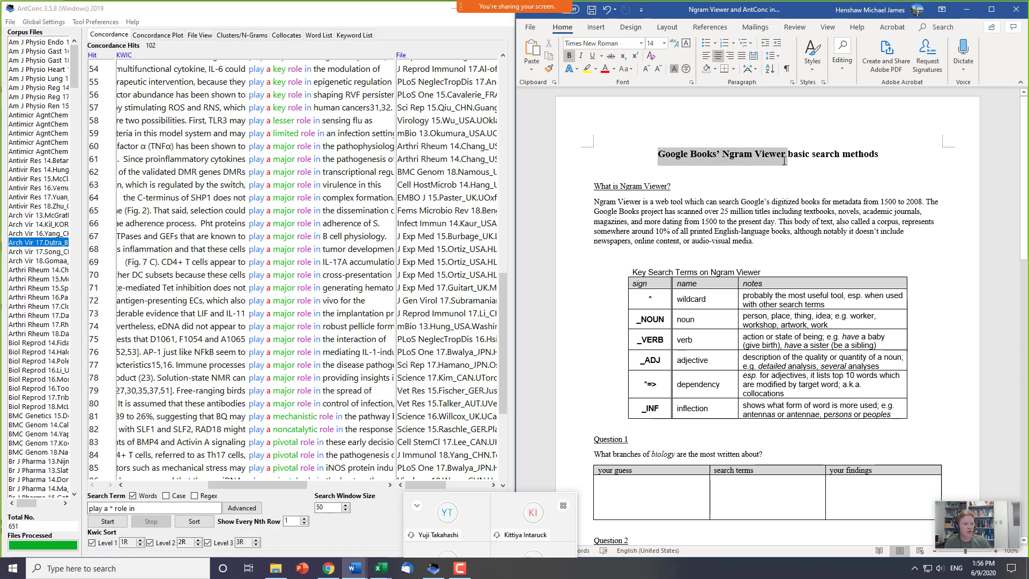
pyautogui.click(763, 232)
pyautogui.scroll(-15, 762, 232)
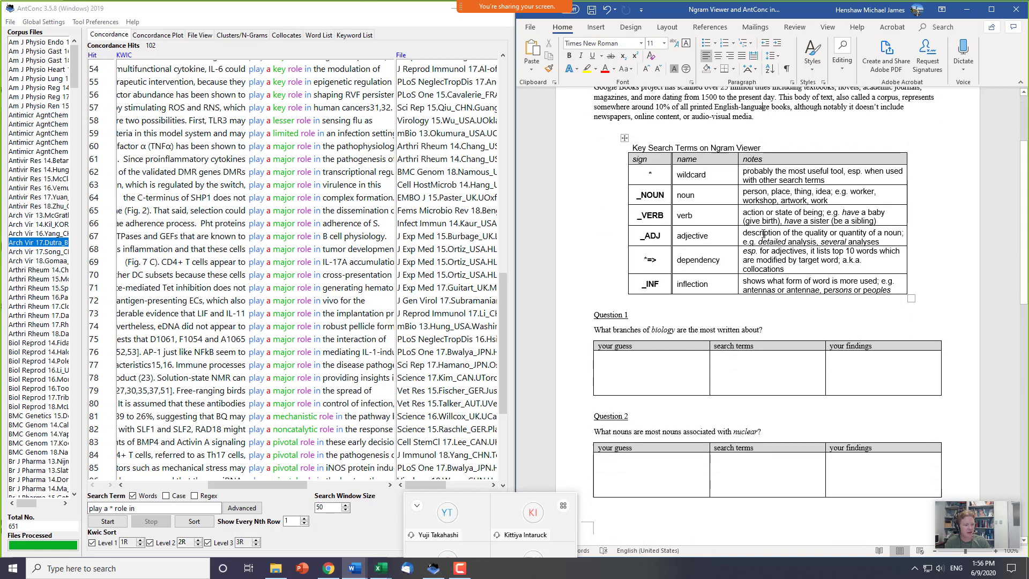
pyautogui.scroll(-3, 762, 236)
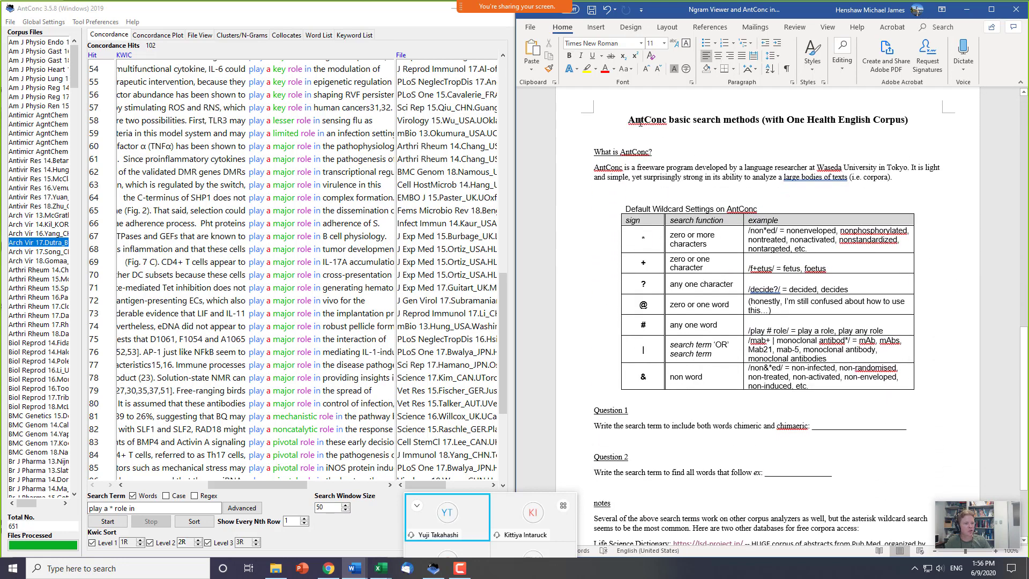
pyautogui.moveTo(670, 126); pyautogui.dragTo(744, 127)
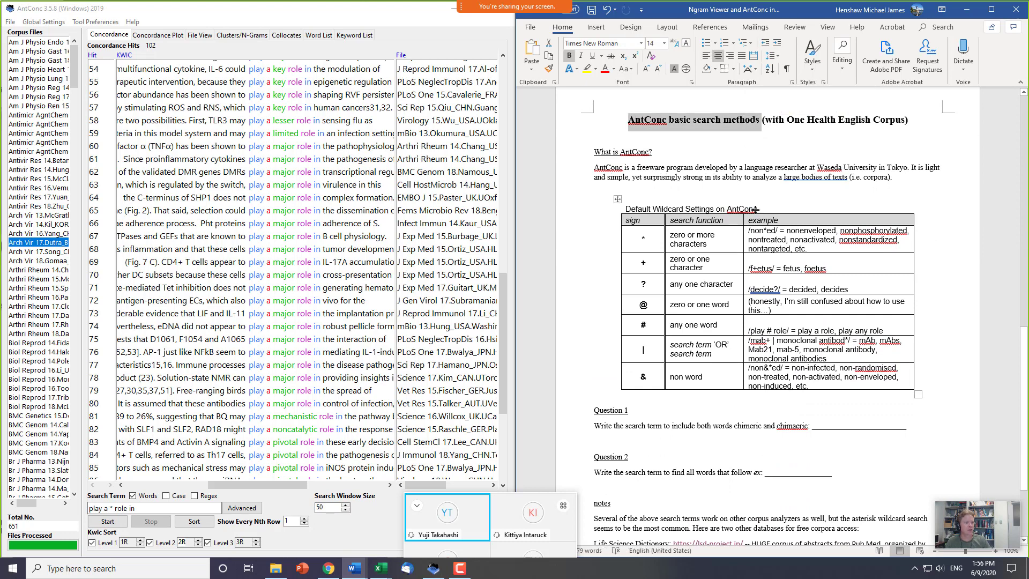
pyautogui.click(764, 239)
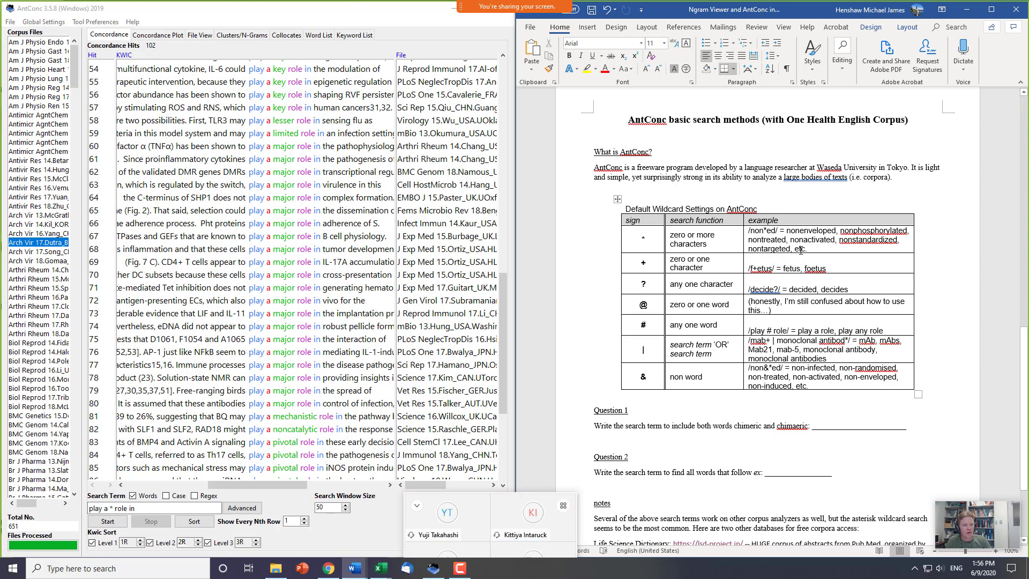
pyautogui.scroll(-1, 800, 250)
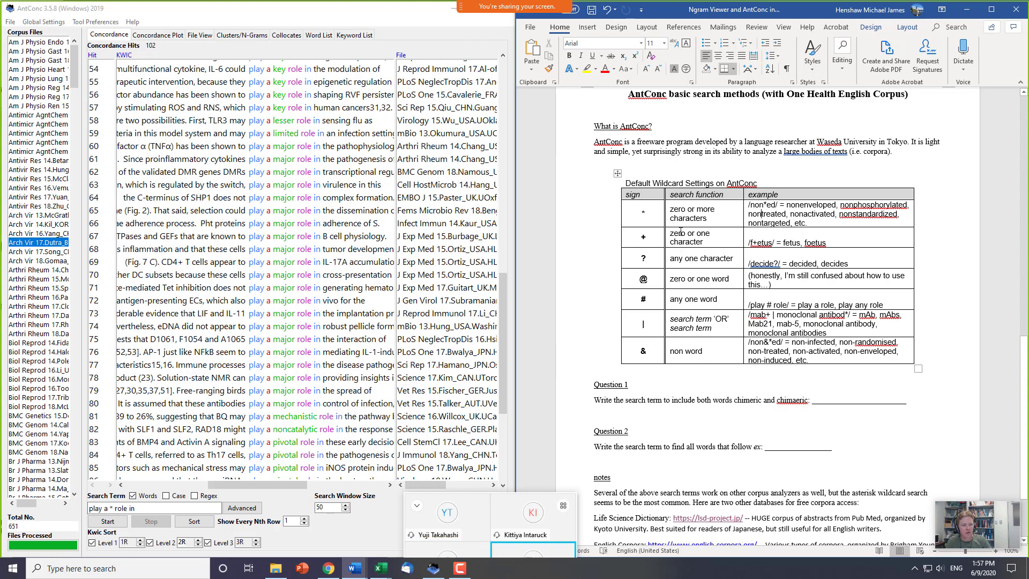
pyautogui.doubleClick(644, 236)
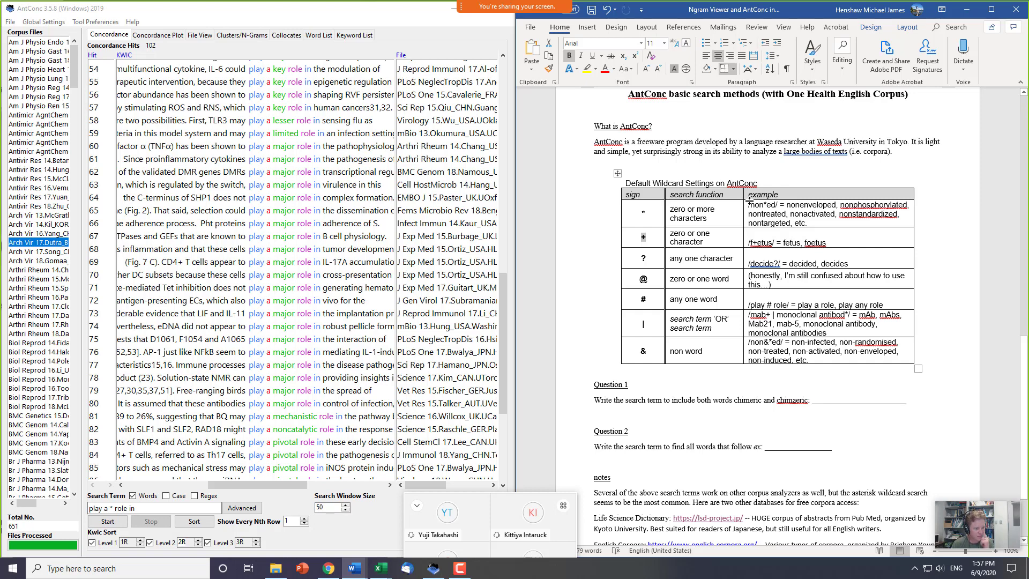
# - Move the meeting participants' window up so all participants show, and open a private chat to one of them
pyautogui.moveTo(499, 506)
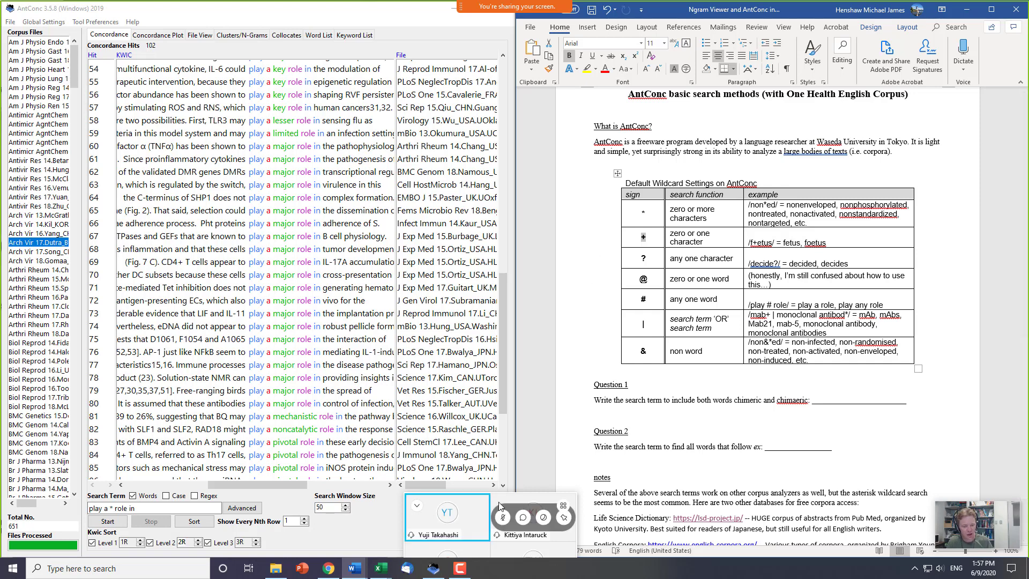
pyautogui.moveTo(499, 506); pyautogui.dragTo(526, 453)
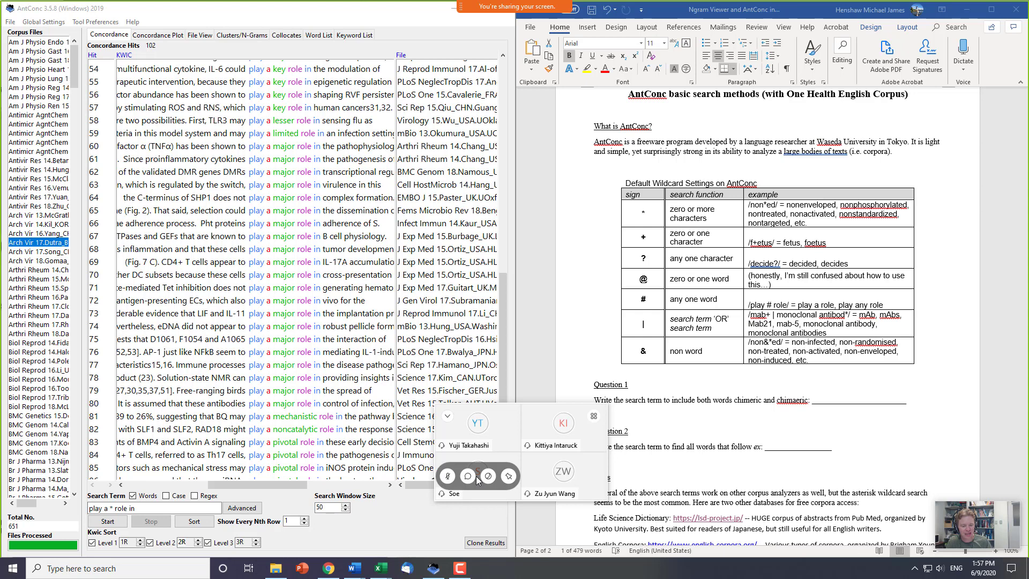
pyautogui.click(470, 477)
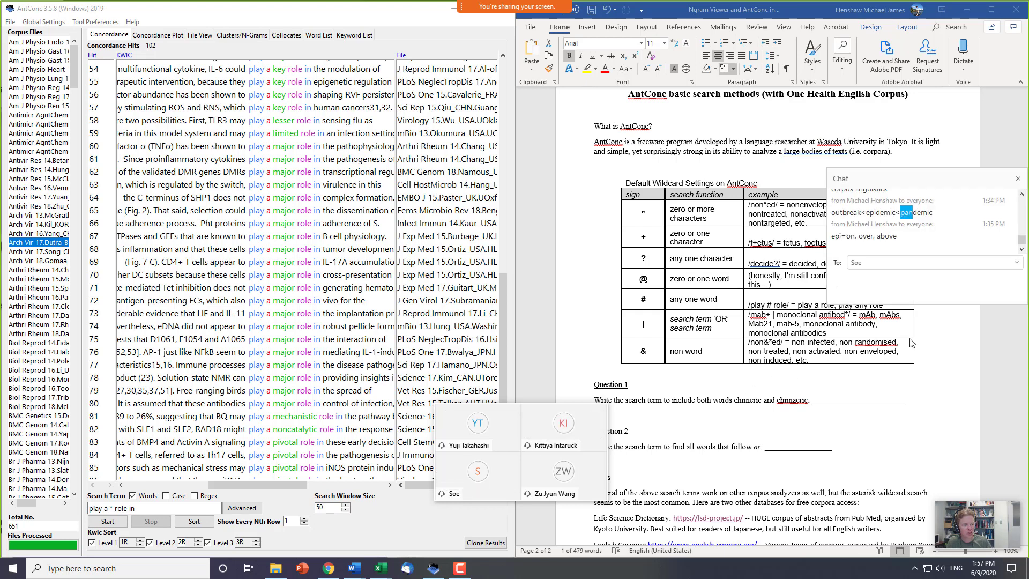
pyautogui.click(894, 283)
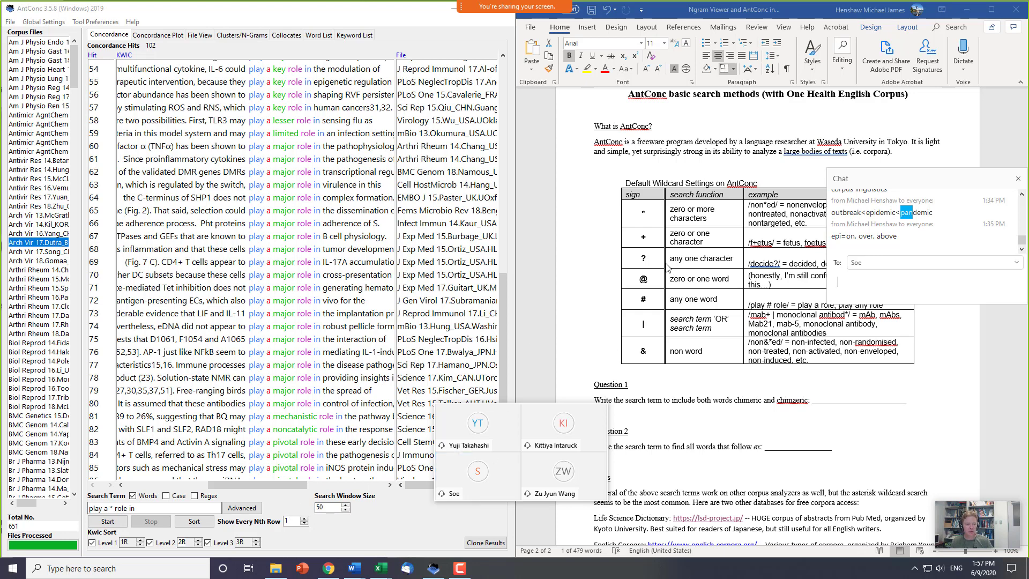
# - Point out the + sign in the handout's wildcard table and select the whole search term in AntConc
pyautogui.click(644, 239)
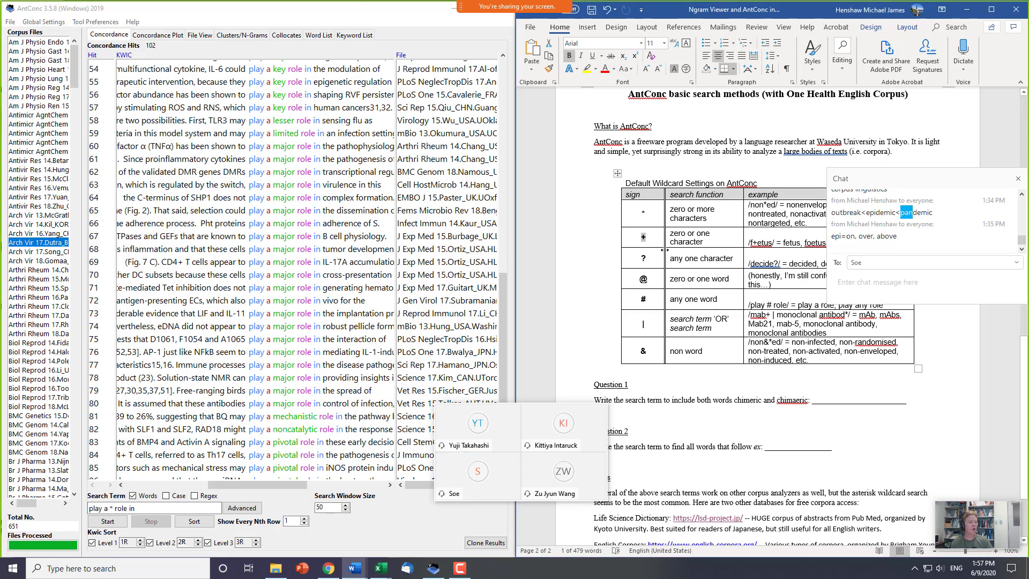
pyautogui.click(96, 509)
pyautogui.tripleClick(97, 509)
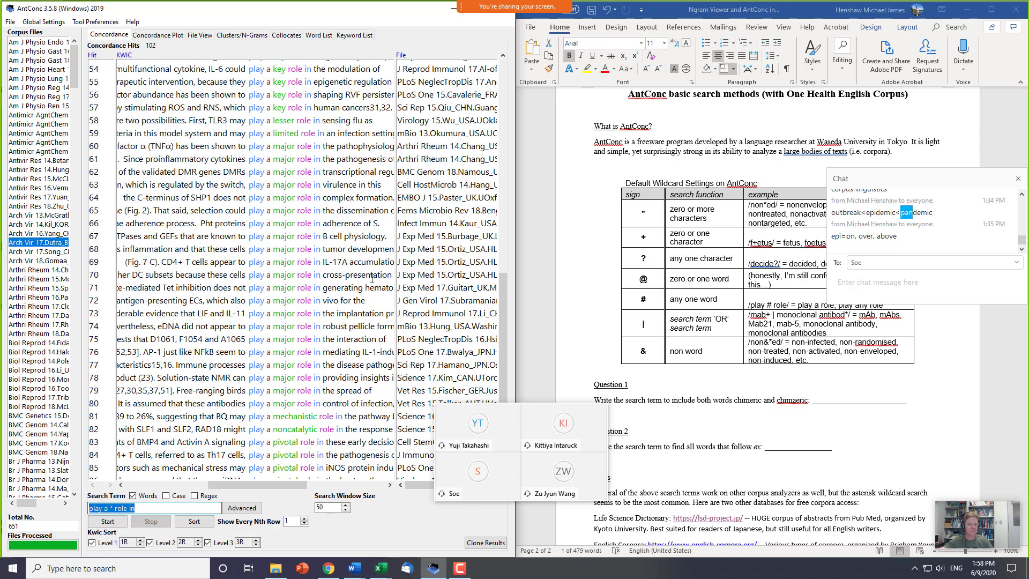
# - Move the chat window clear of the wildcard table and point out the | sign for "search term 'OR' search term"
pyautogui.moveTo(900, 182); pyautogui.dragTo(780, 393)
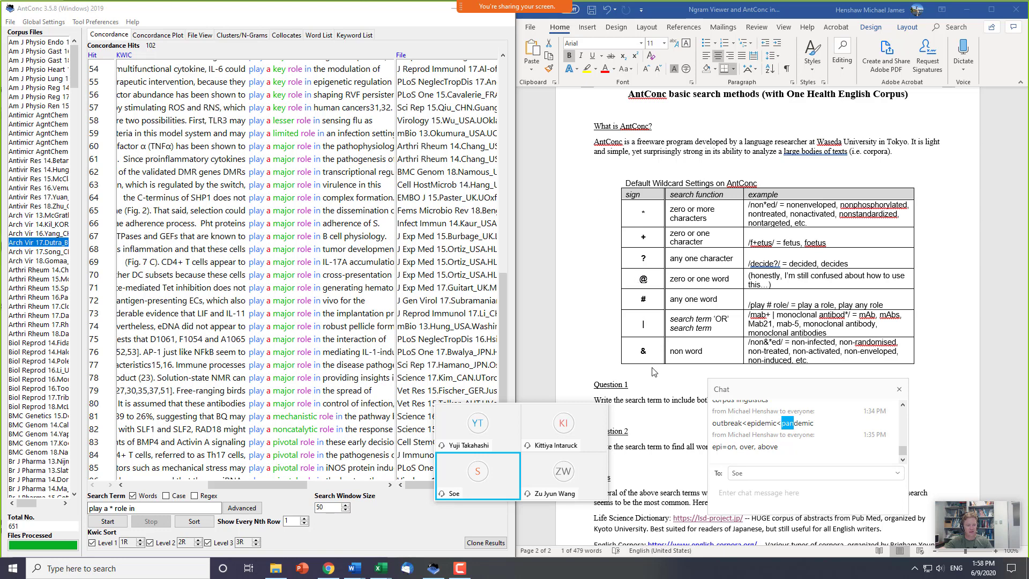
pyautogui.click(731, 493)
pyautogui.moveTo(755, 394); pyautogui.dragTo(722, 364)
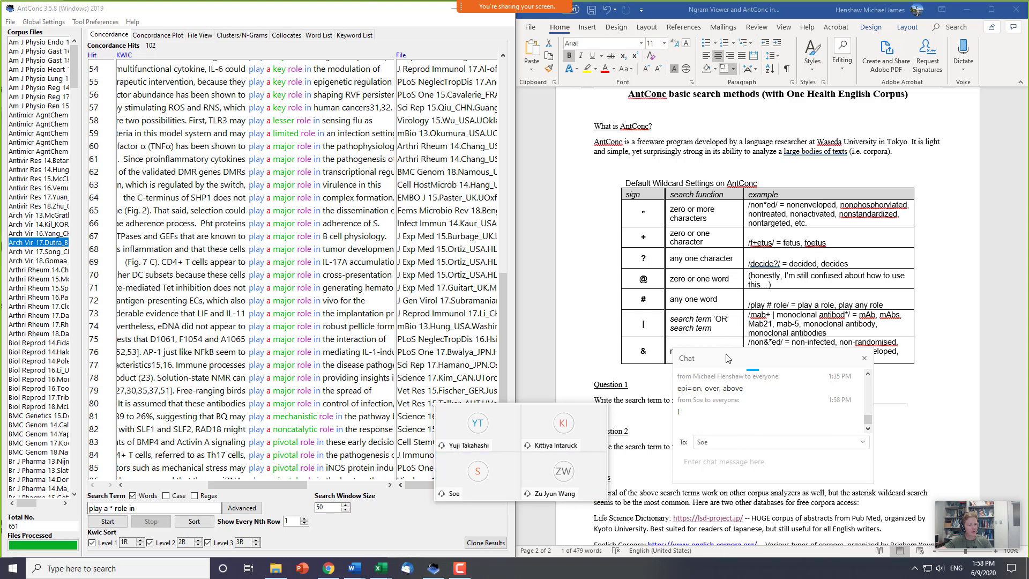
pyautogui.moveTo(726, 358)
pyautogui.mouseDown()
pyautogui.moveTo(761, 351)
pyautogui.moveTo(725, 368)
pyautogui.mouseUp()
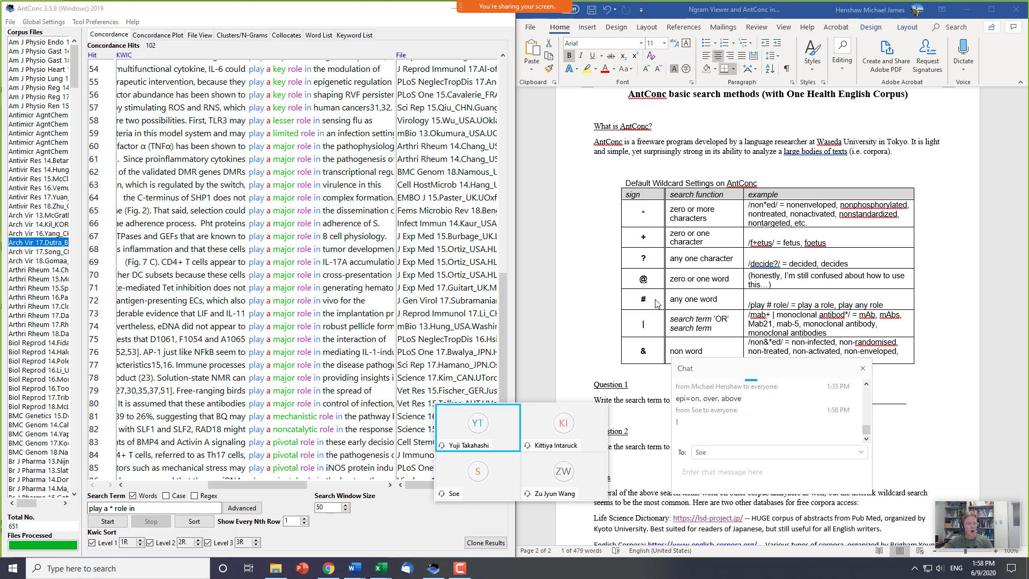
pyautogui.moveTo(716, 370); pyautogui.dragTo(713, 409)
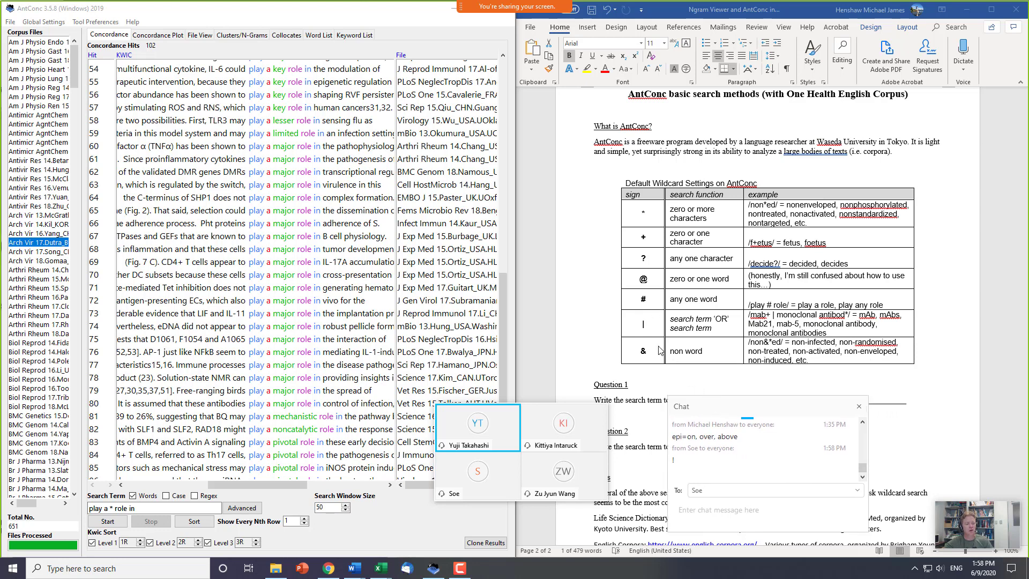
pyautogui.click(646, 326)
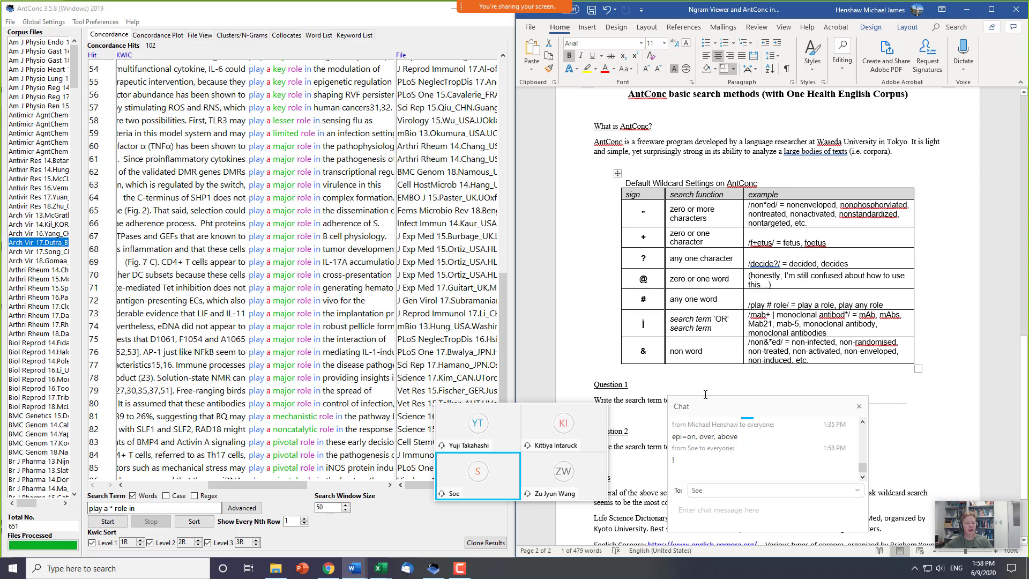
# - Move the chat window up and send the | character privately to the chosen participant
pyautogui.moveTo(705, 406); pyautogui.dragTo(718, 320)
pyautogui.click(720, 415)
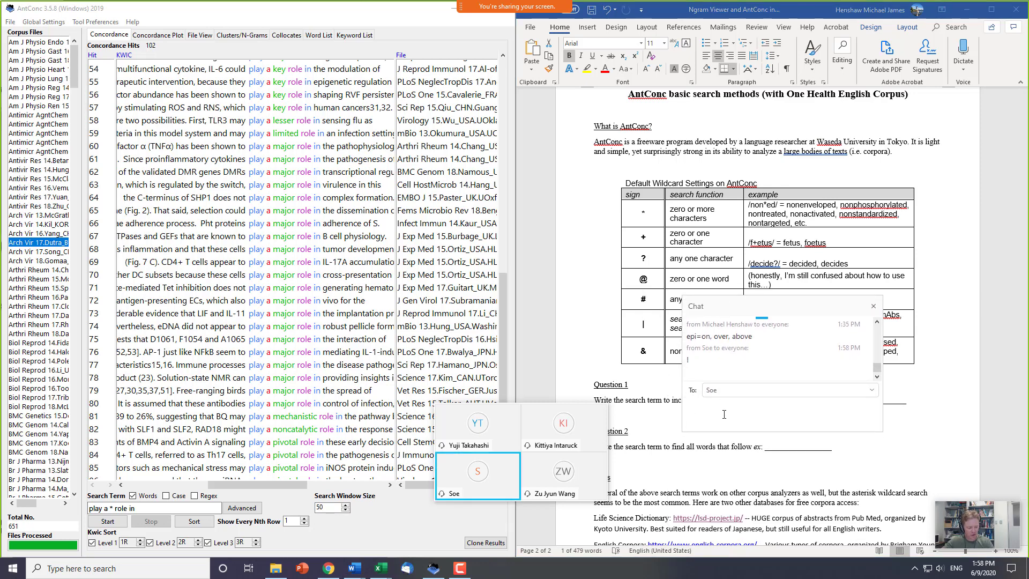
pyautogui.write('|')
pyautogui.press('Return')
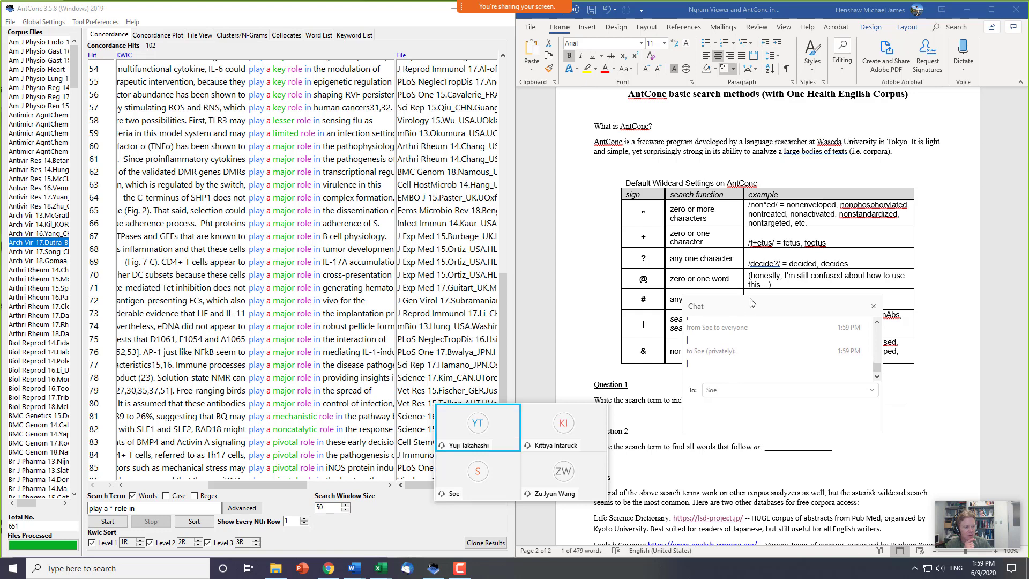
# - Change the chat recipient to Everyone, send the | character, and return to the end of the AntConc search term
pyautogui.click(810, 391)
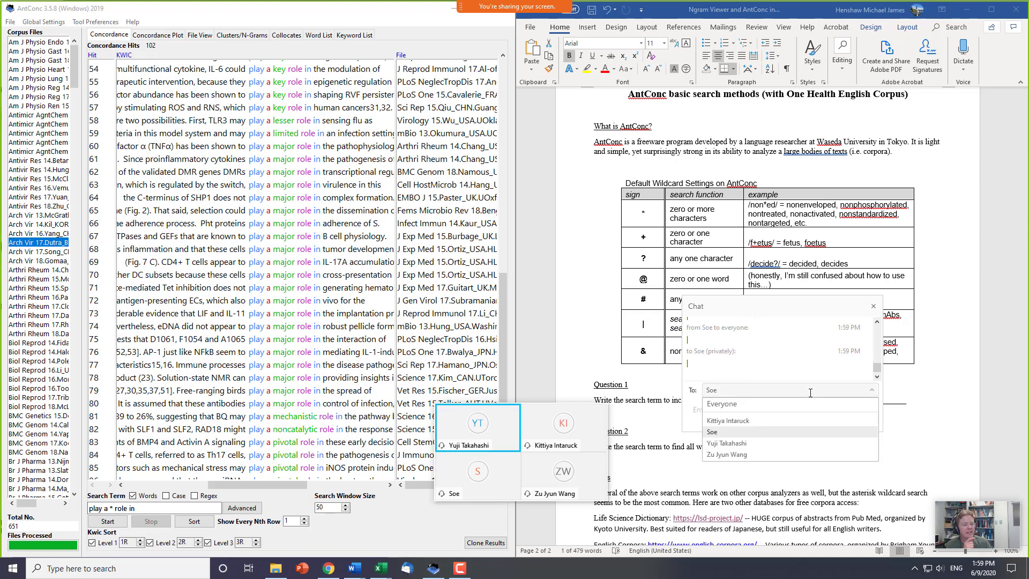
pyautogui.click(752, 406)
pyautogui.click(731, 413)
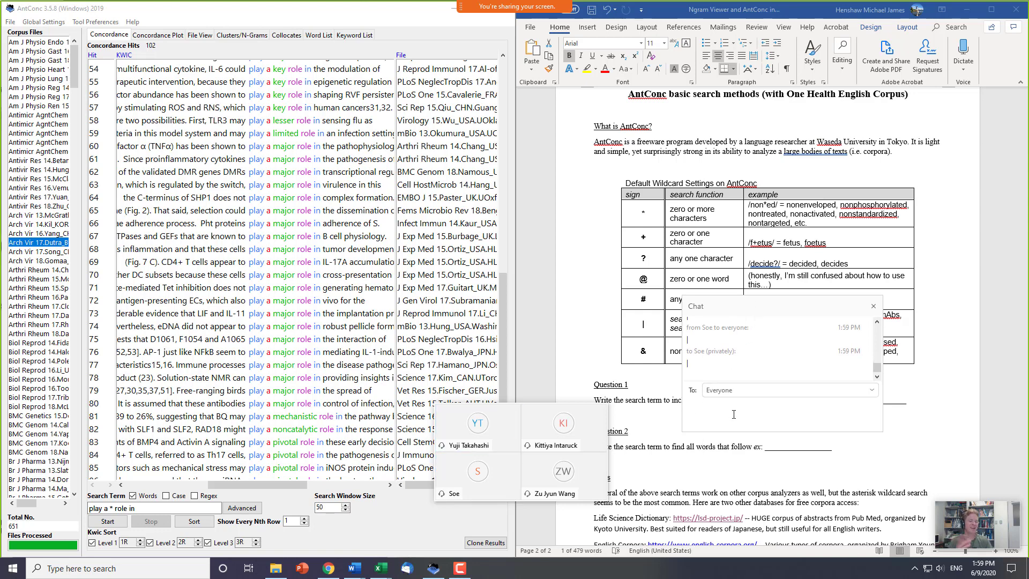
pyautogui.press('Return')
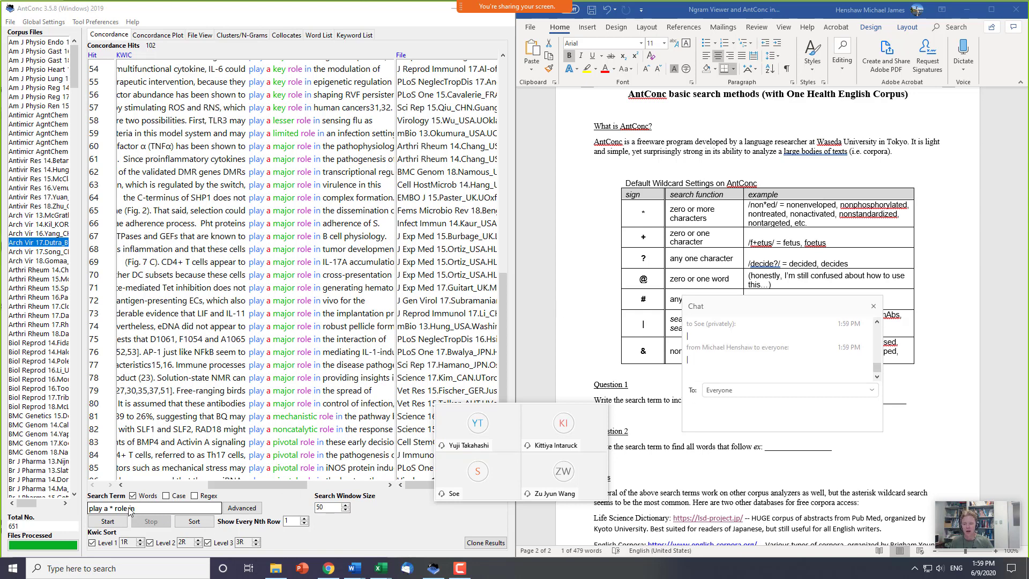
pyautogui.click(158, 507)
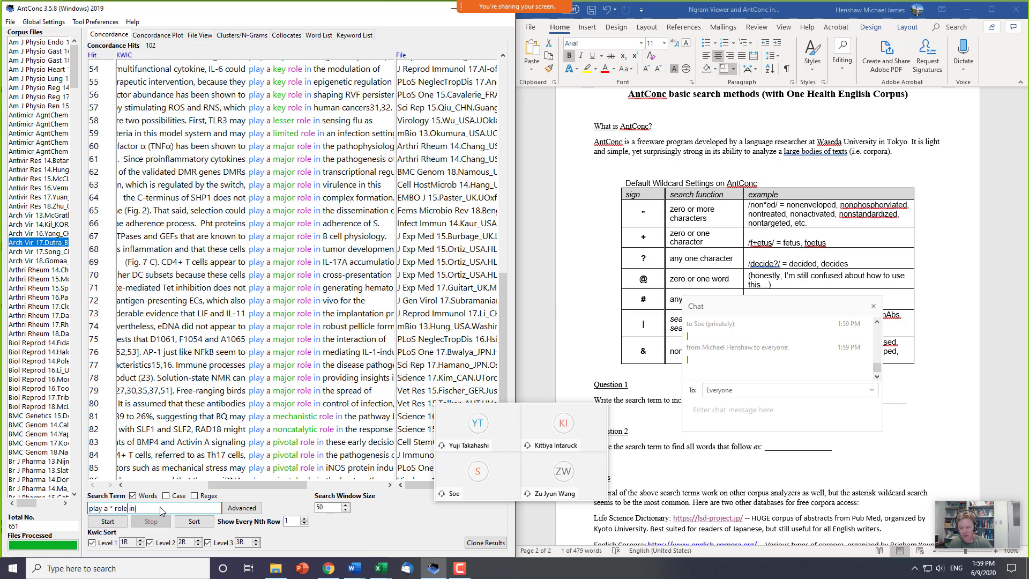
# - Extend the search term to "play a * role in|play an * role in" and run the search
pyautogui.hotkey('ctrl', 'shift', 'Left')
pyautogui.hotkey('ctrl', 'shift', 'Left')
pyautogui.hotkey('ctrl', 'shift', 'Left')
pyautogui.hotkey('ctrl', 'shift', 'Left')
pyautogui.hotkey('ctrl', 'shift', 'Left')
pyautogui.press('End')
pyautogui.write('n')
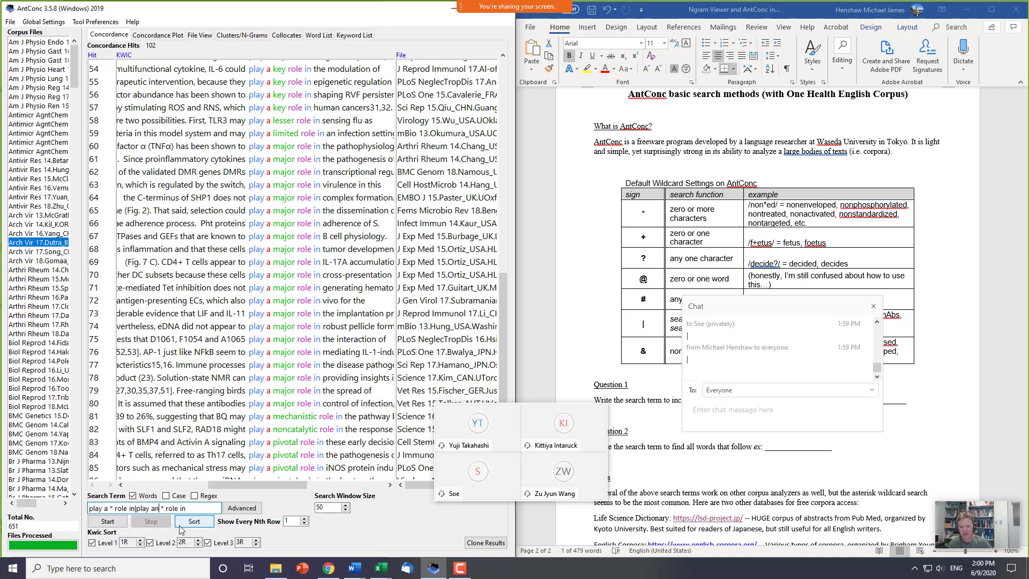
pyautogui.click(115, 520)
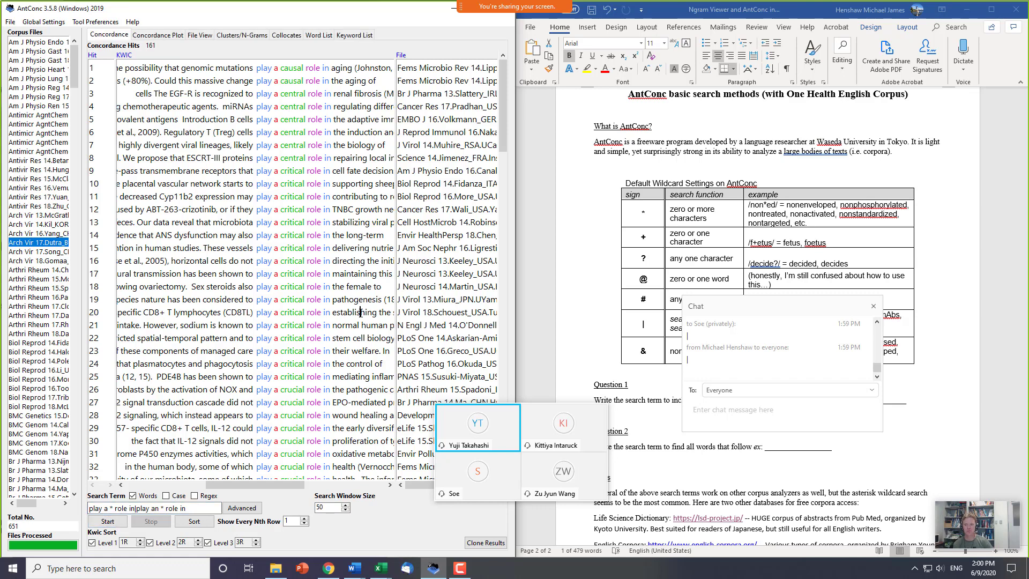
# - Examine the concordance hits from the "play a" lines through the end of the "play an" lines
pyautogui.scroll(-11, 360, 312)
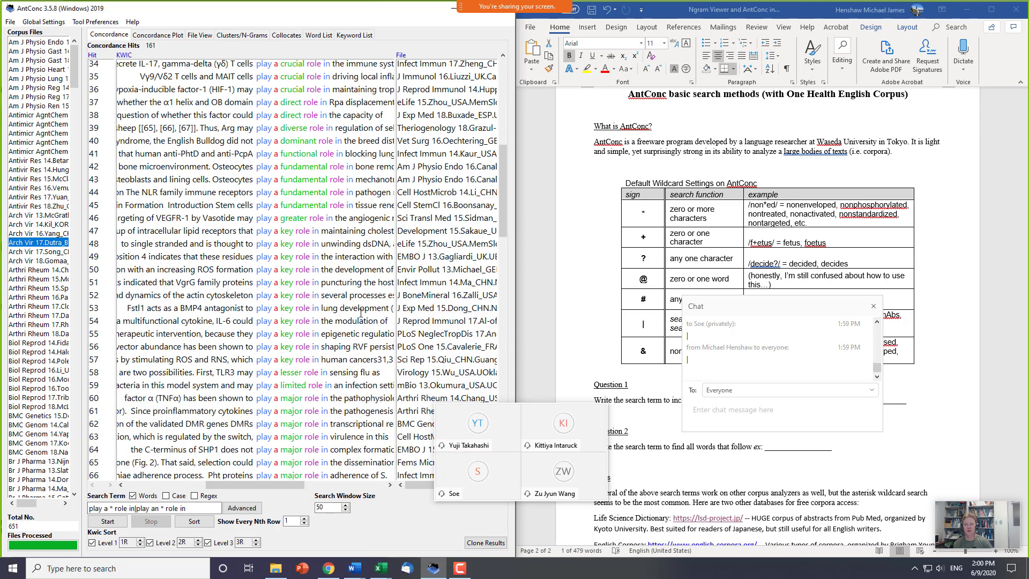
pyautogui.scroll(-11, 360, 312)
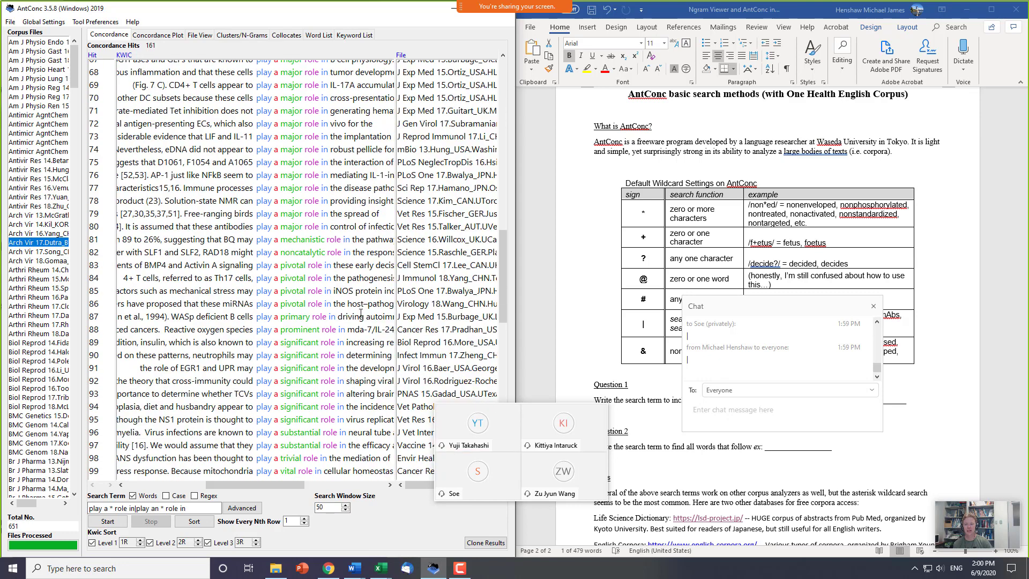
pyautogui.scroll(-6, 360, 312)
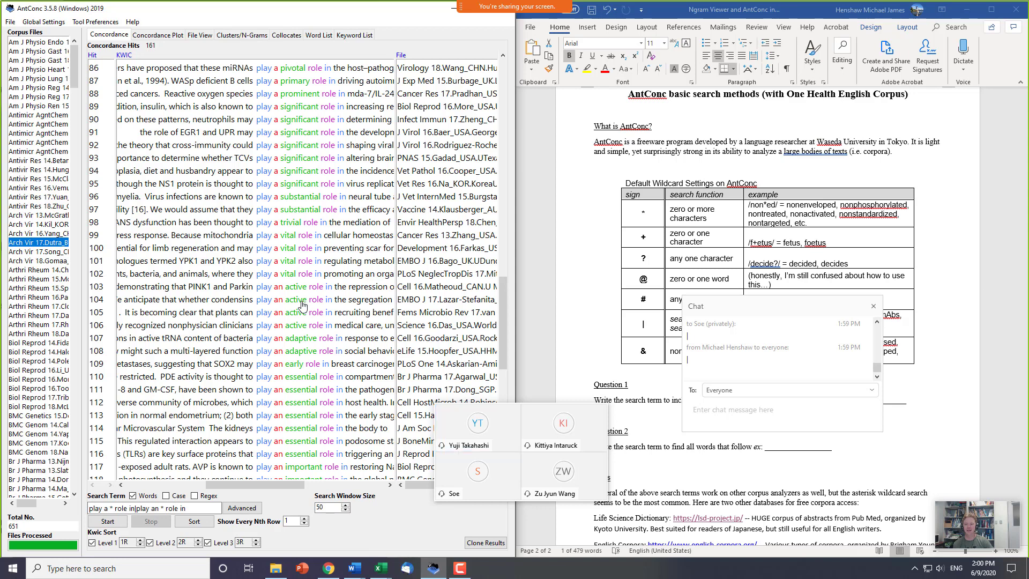
pyautogui.scroll(-2, 303, 306)
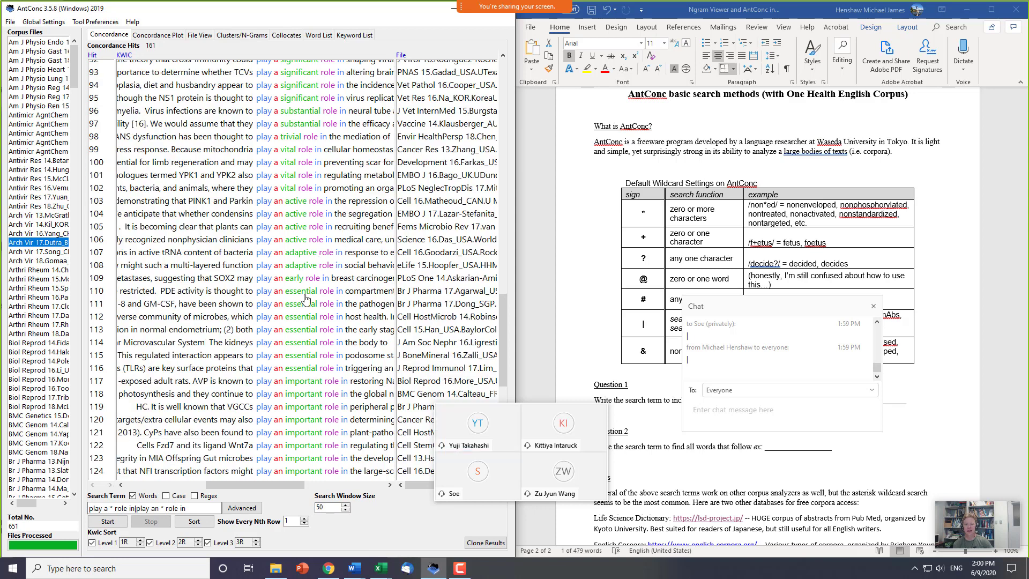
pyautogui.scroll(-7, 321, 330)
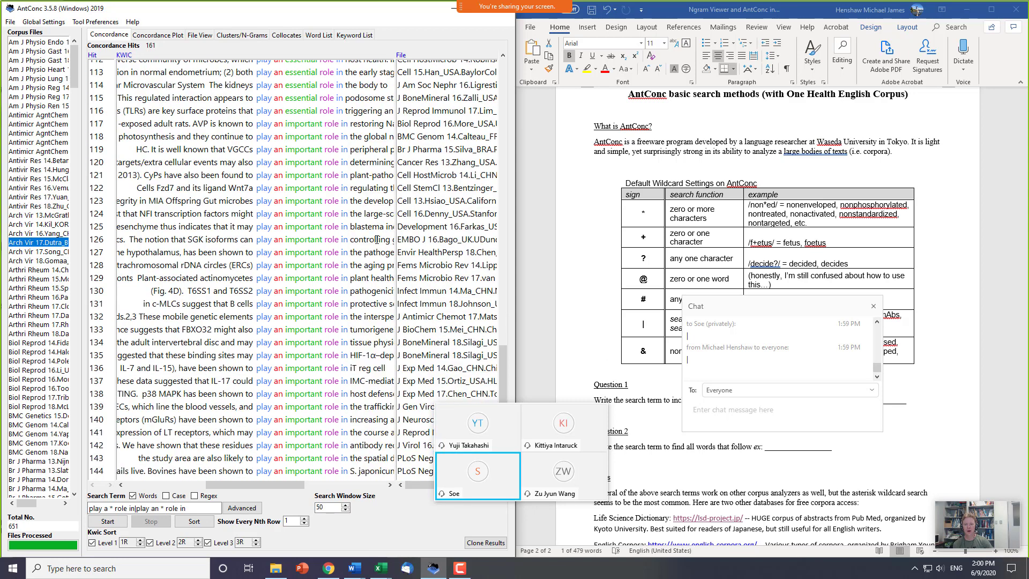
pyautogui.scroll(-1, 377, 239)
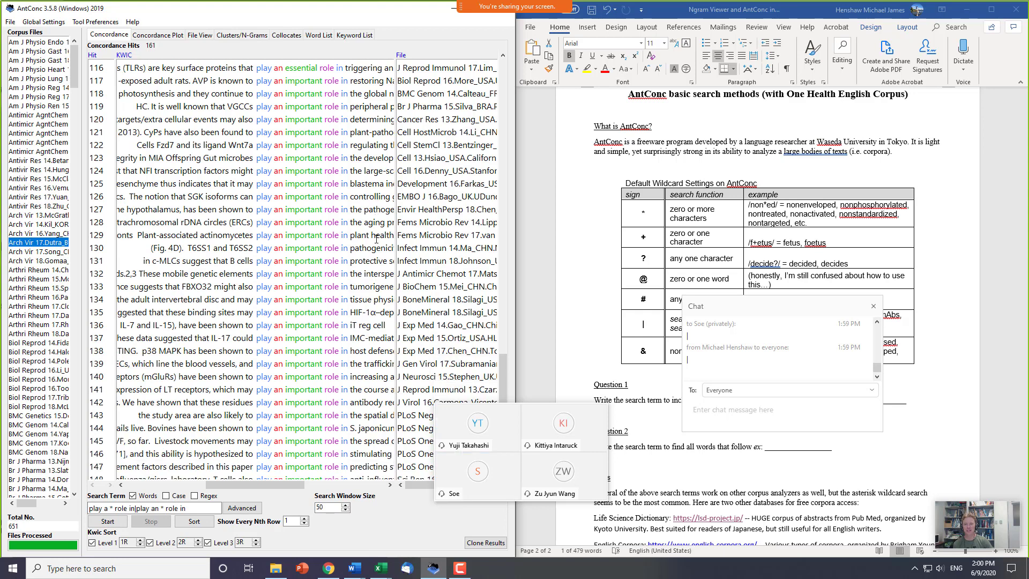
pyautogui.scroll(-1, 376, 239)
pyautogui.scroll(-4, 377, 239)
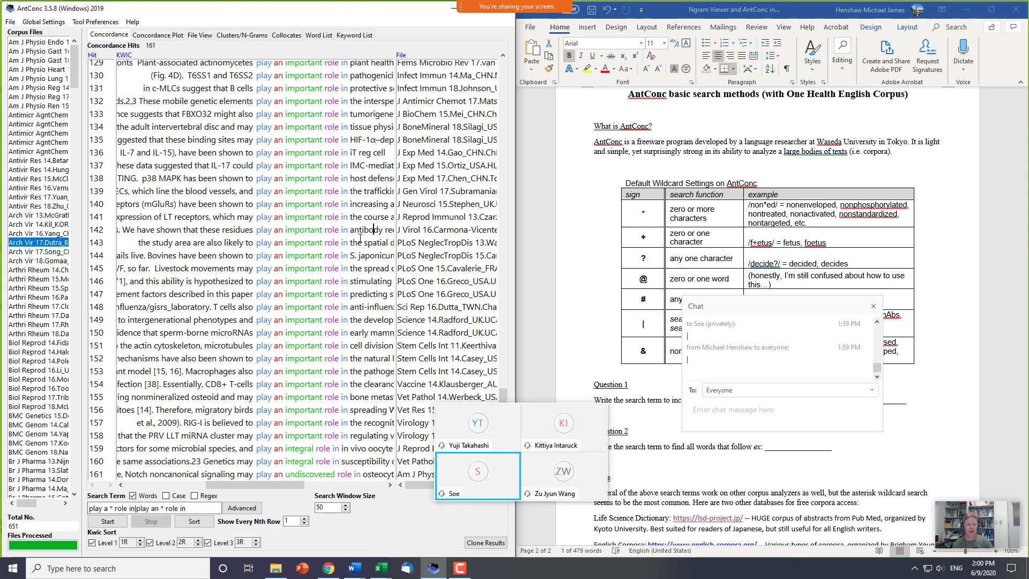
# - Remove "|play an * role in" from the search term, leaving "play a * role in"
pyautogui.click(203, 512)
pyautogui.hotkey('ctrl', 'shift', 'Left')
pyautogui.hotkey('ctrl', 'shift', 'Left')
pyautogui.hotkey('ctrl', 'shift', 'Left')
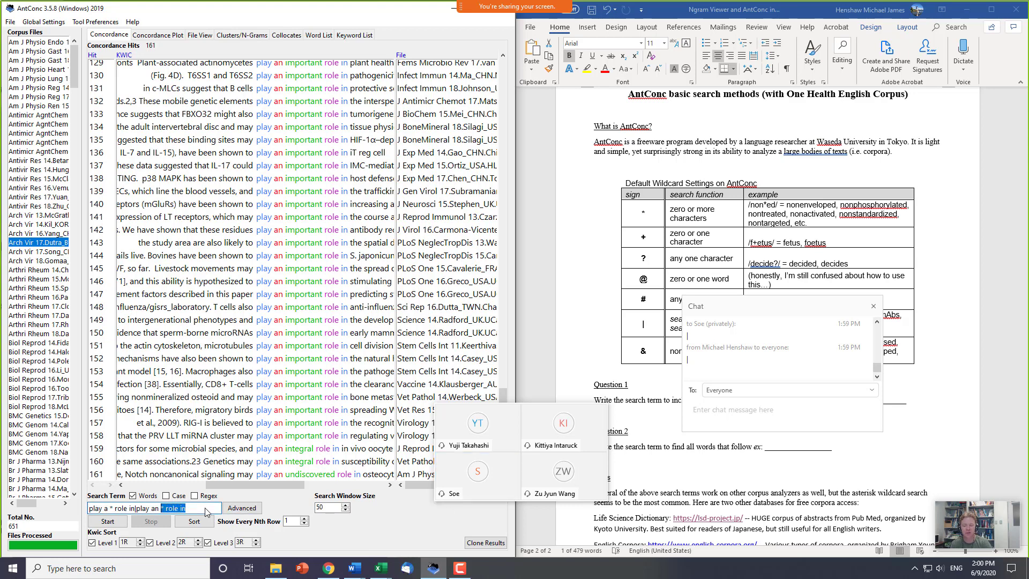
pyautogui.hotkey('ctrl', 'shift', 'Left')
pyautogui.hotkey('shift', 'Left')
pyautogui.press('BackSpace')
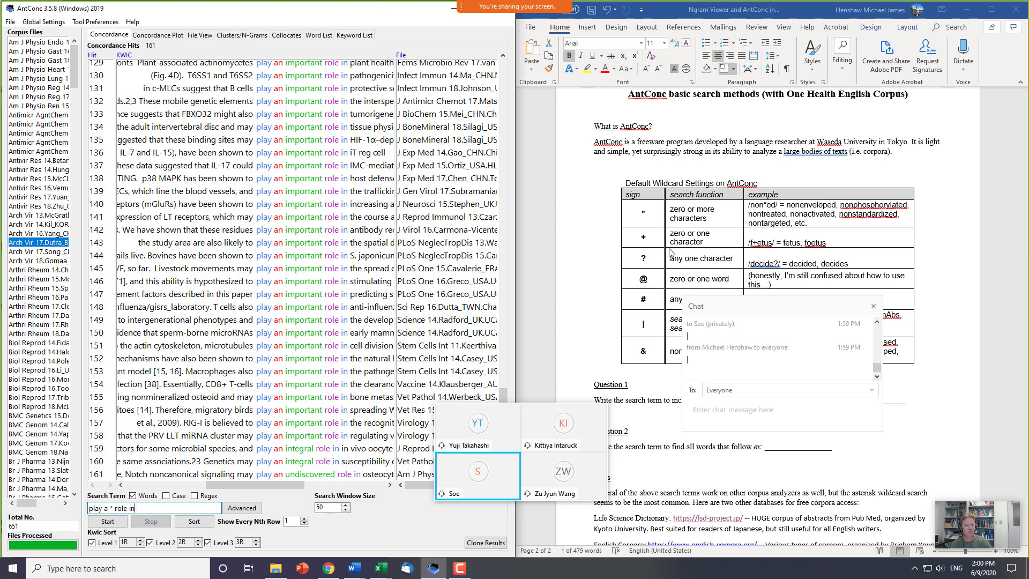
# - Point out the + sign for "zero or one character" in the handout and move the chat window clear of the wildcard table
pyautogui.click(648, 242)
pyautogui.doubleClick(644, 238)
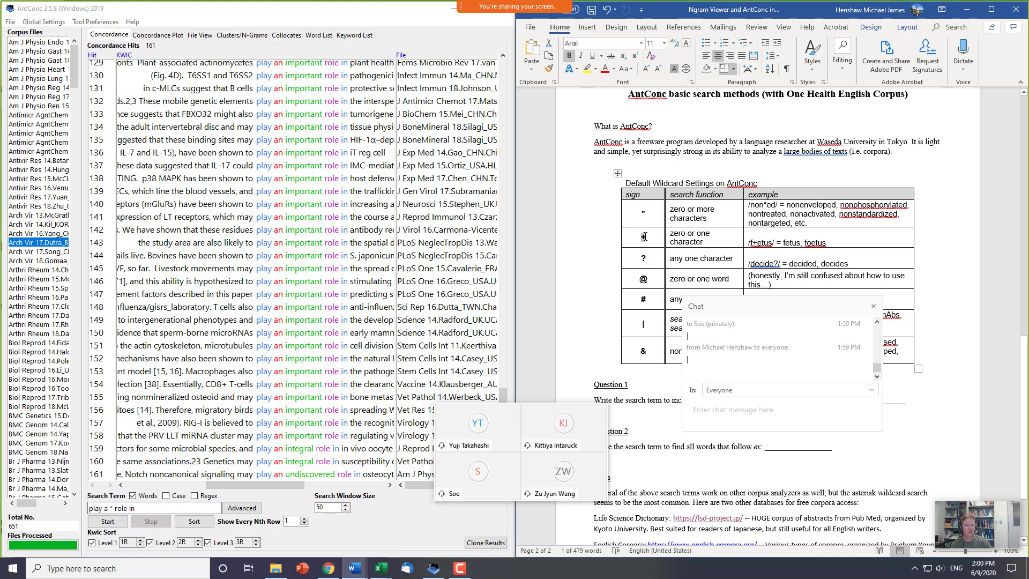
pyautogui.click(685, 235)
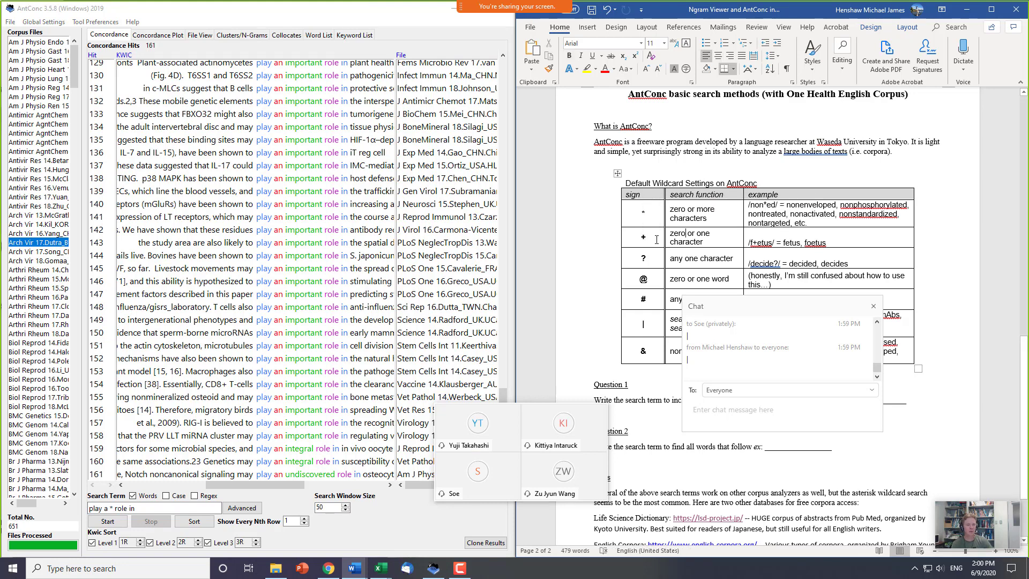
pyautogui.moveTo(710, 306); pyautogui.dragTo(705, 436)
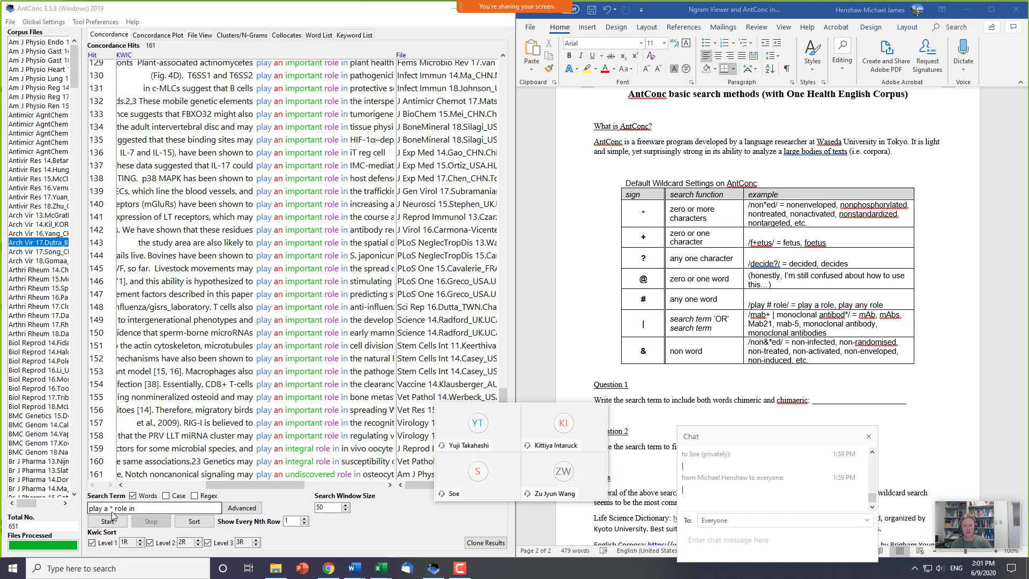
# - Insert + after "a" in the search term and search the corpus for "play a+ * role in"
pyautogui.click(109, 511)
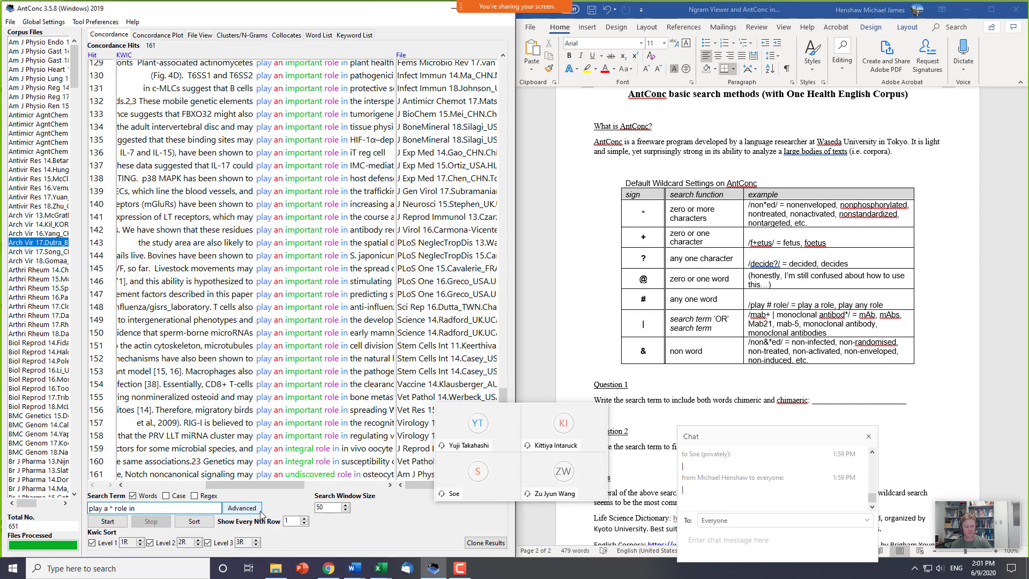
pyautogui.write('+')
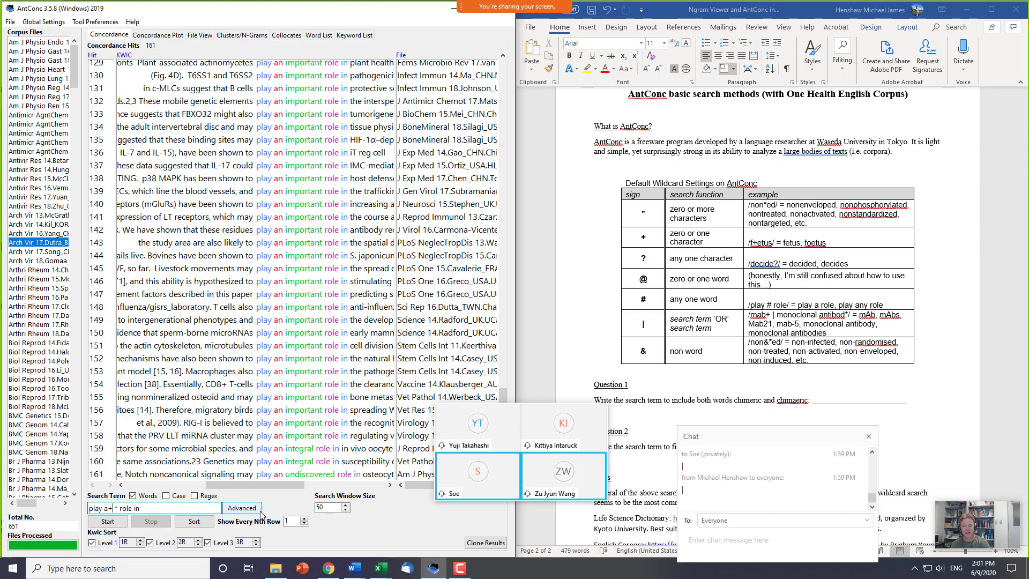
pyautogui.press('Return')
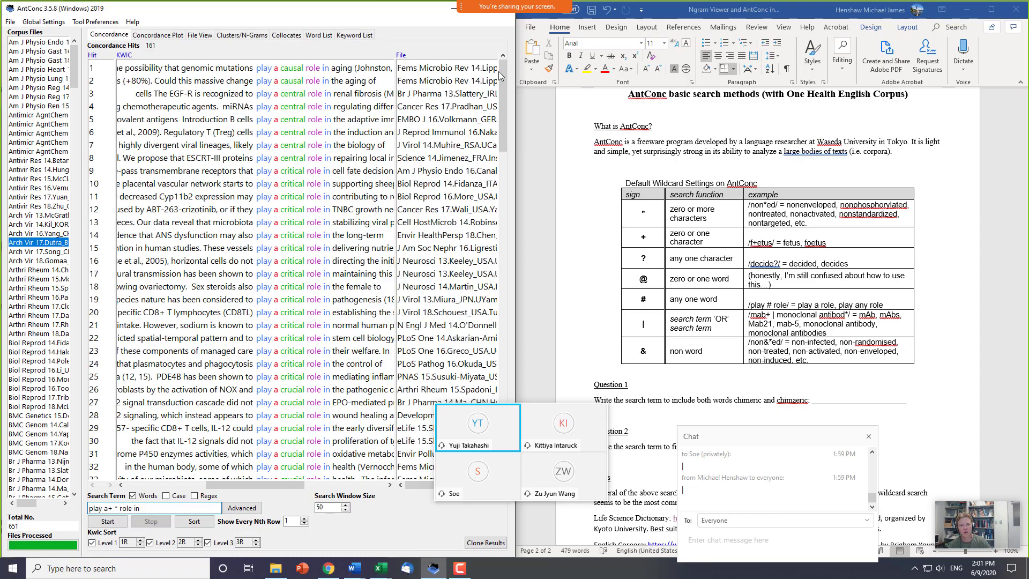
# - Review the "play a" and "play an" hits, moving the meeting participants panel off the concordance list
pyautogui.moveTo(498, 75); pyautogui.dragTo(457, 332)
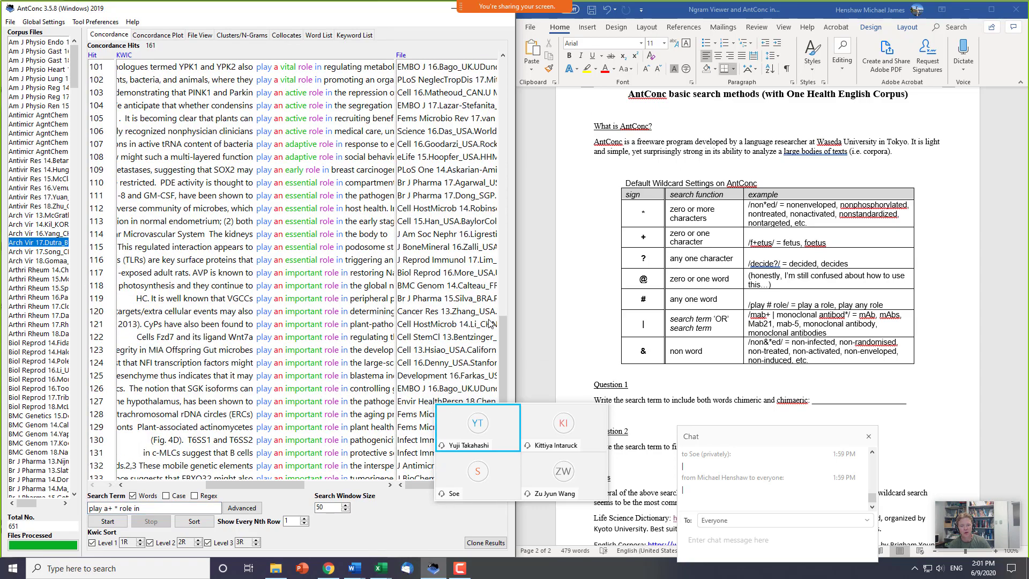
pyautogui.scroll(9, 495, 333)
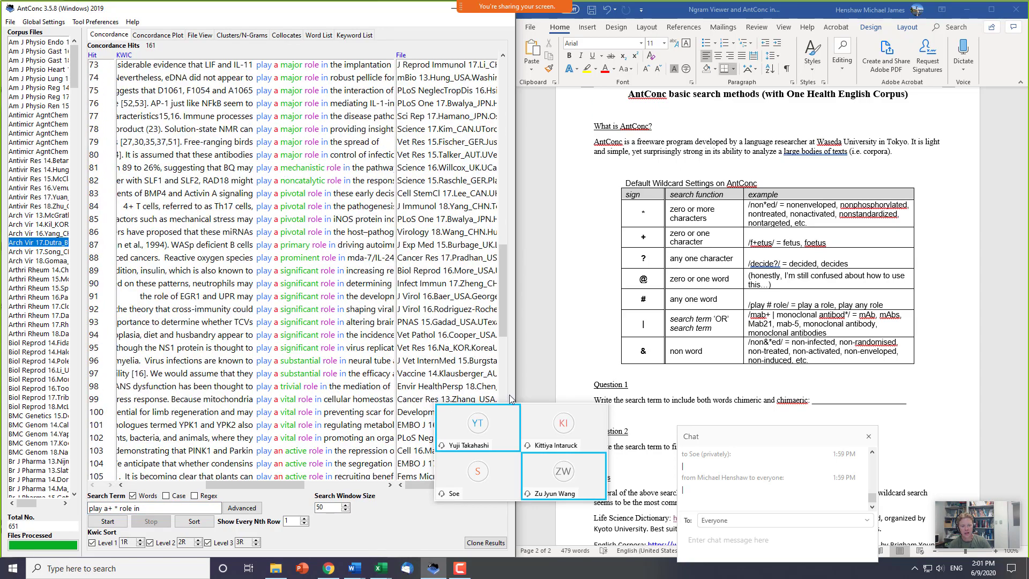
pyautogui.moveTo(538, 406); pyautogui.dragTo(648, 420)
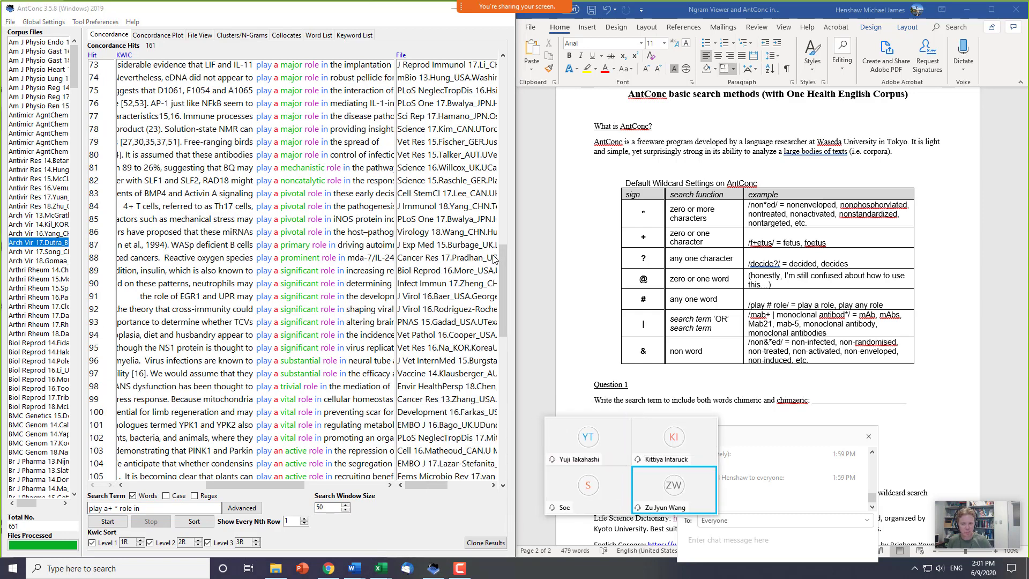
pyautogui.moveTo(499, 263); pyautogui.dragTo(497, 371)
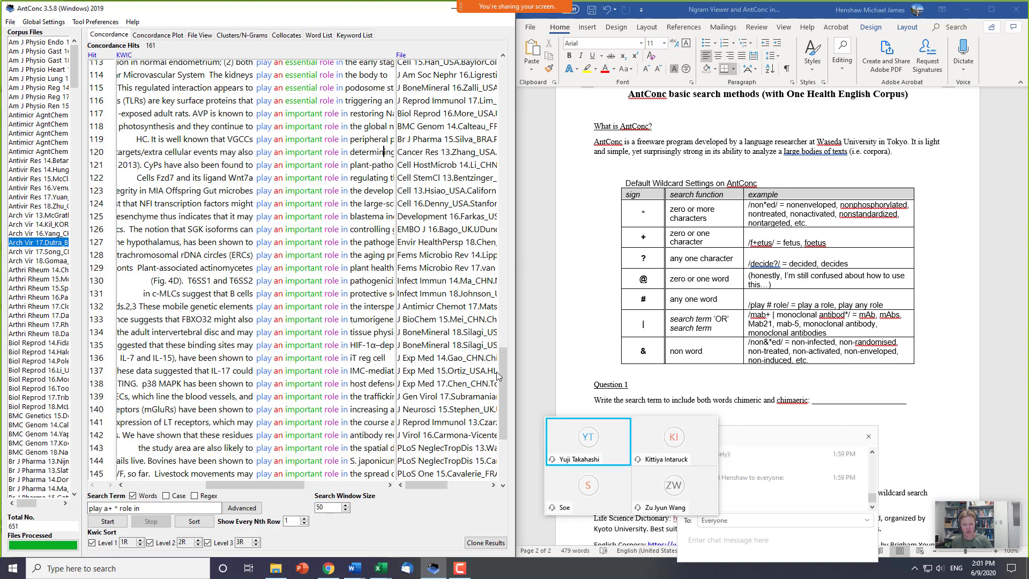
pyautogui.scroll(-3, 503, 370)
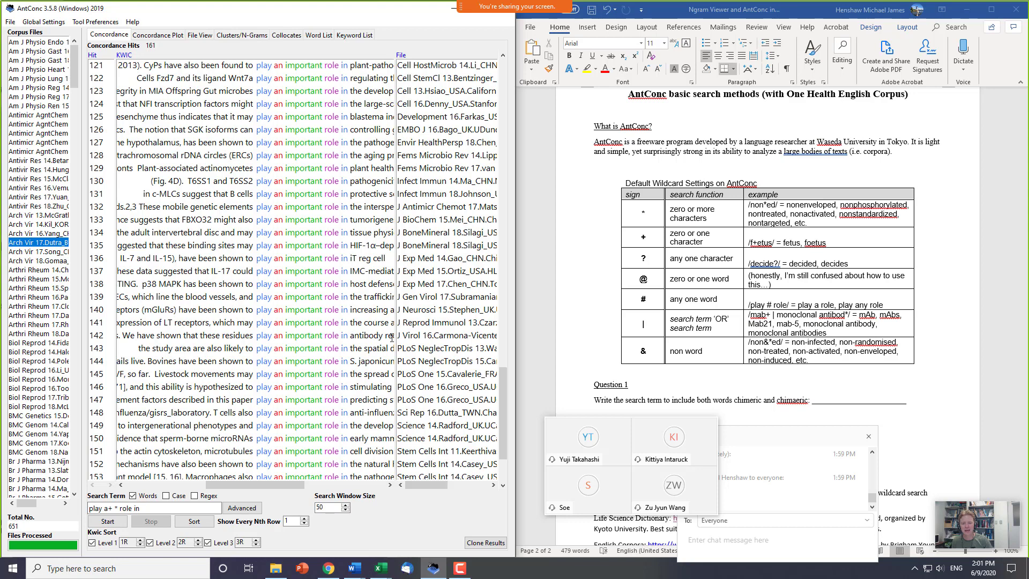
# - Widen the File column and highlight the country code ESP and the institution UValencia in hit 142's file name
pyautogui.moveTo(396, 341); pyautogui.dragTo(470, 339)
pyautogui.click(457, 339)
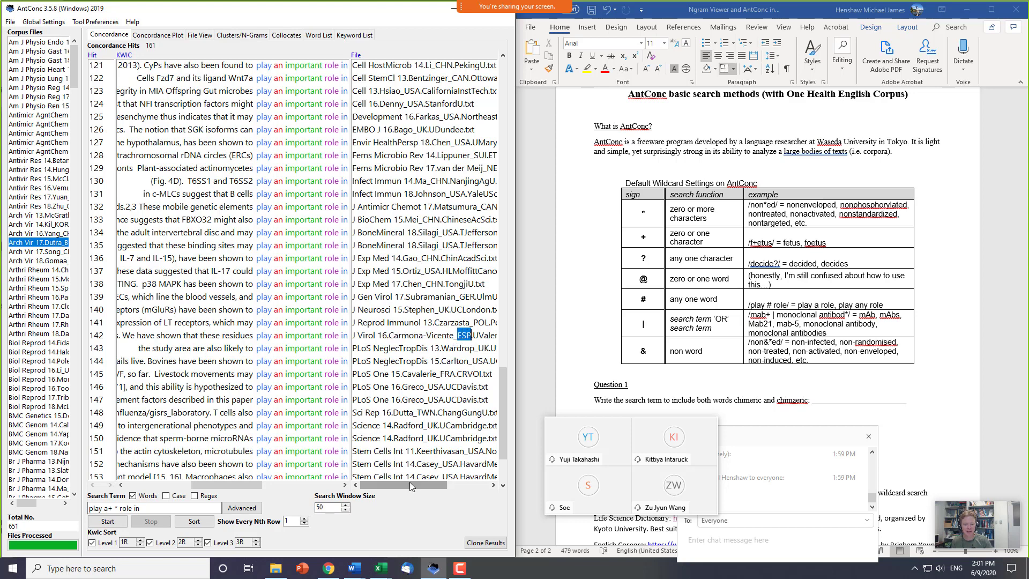
pyautogui.moveTo(407, 483); pyautogui.dragTo(456, 484)
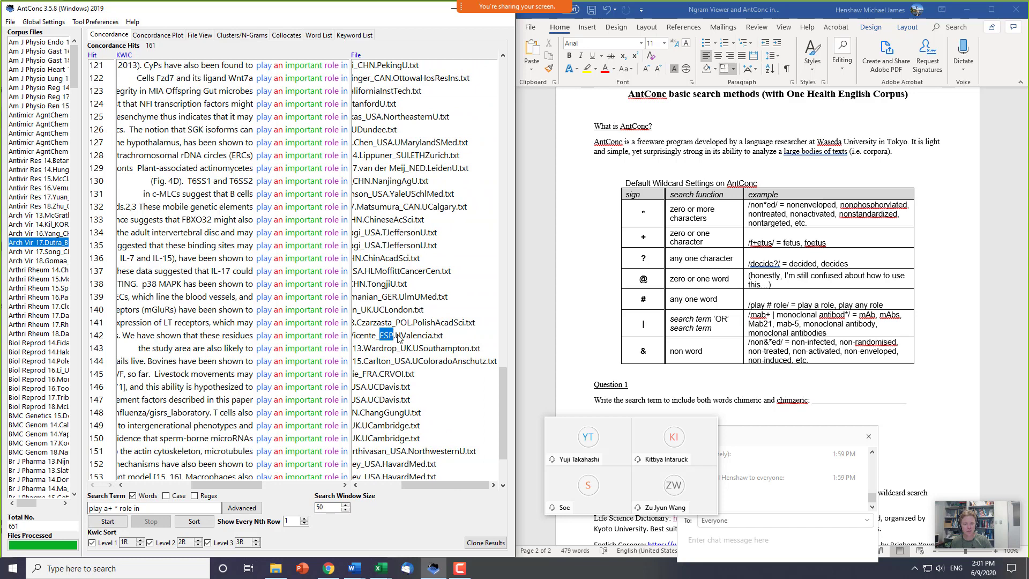
pyautogui.moveTo(396, 337); pyautogui.dragTo(430, 340)
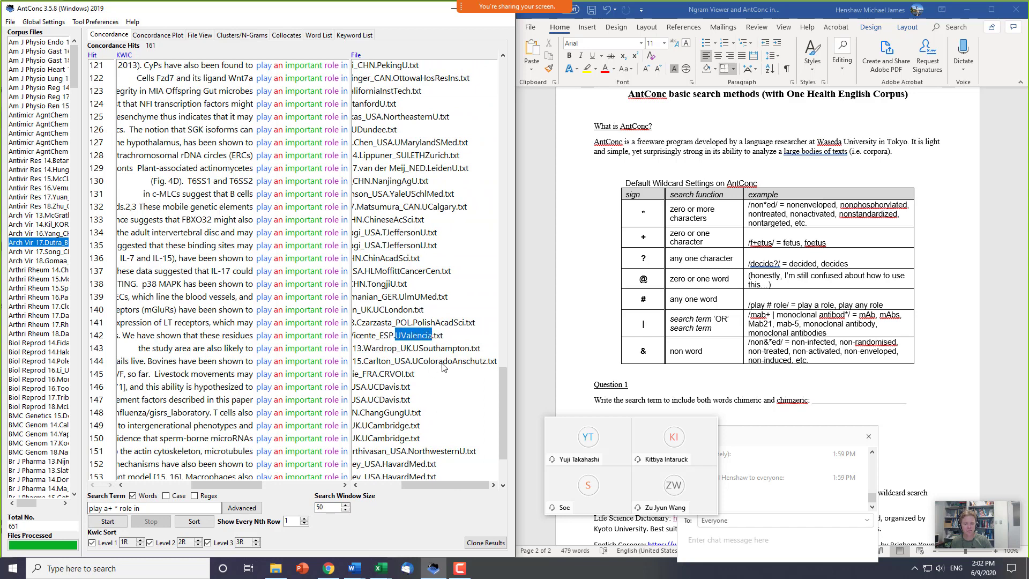
# - Return to the start of the file names and widen the KWIC column to show more text after each hit
pyautogui.moveTo(448, 483); pyautogui.dragTo(406, 493)
pyautogui.click(239, 336)
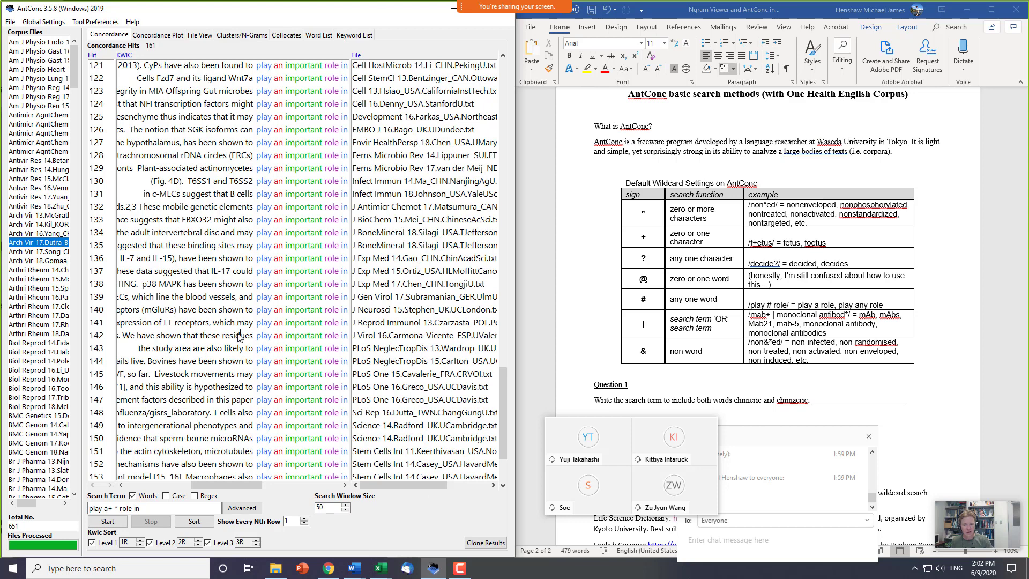
pyautogui.moveTo(350, 329); pyautogui.dragTo(419, 326)
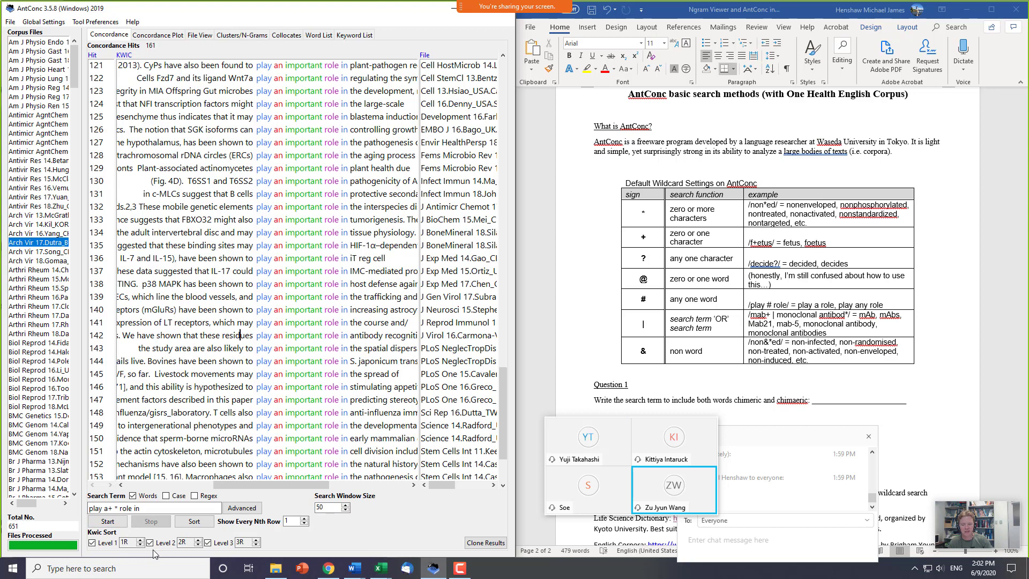
# - Set the KWIC sort levels to 1L, 2L and 5R and rerun the search
pyautogui.click(140, 545)
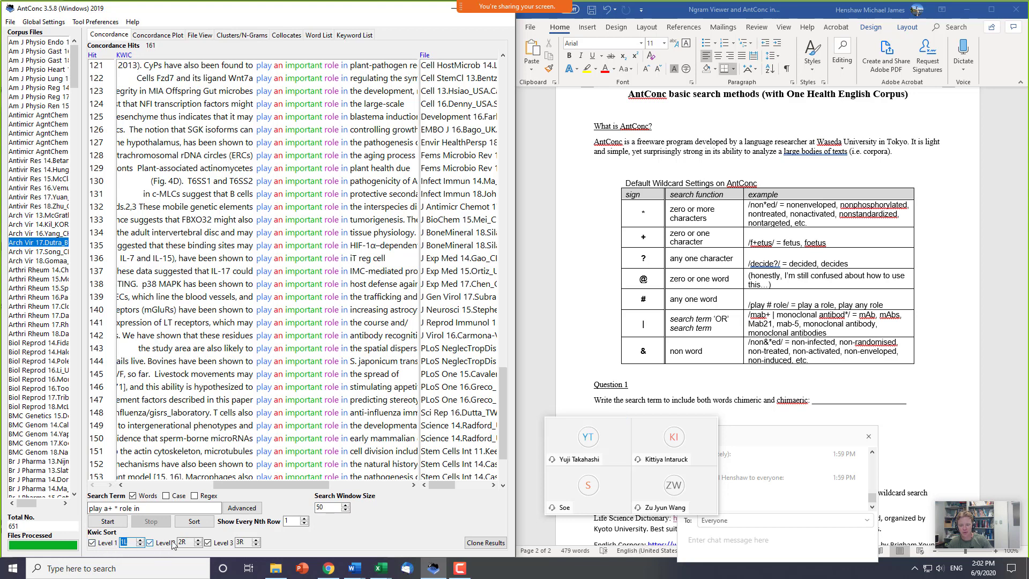
pyautogui.click(198, 545)
pyautogui.click(198, 545)
pyautogui.click(198, 545)
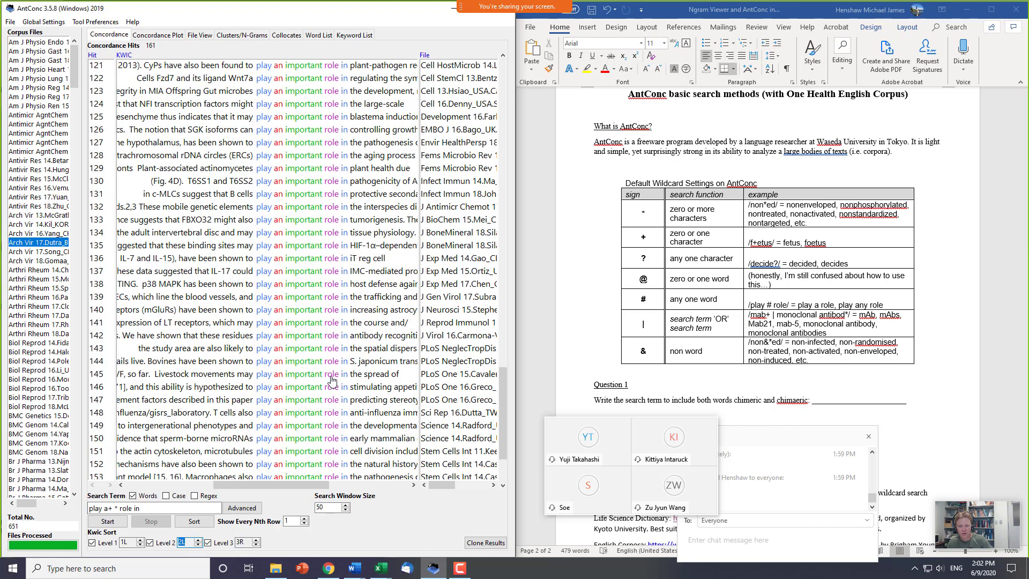
pyautogui.click(256, 539)
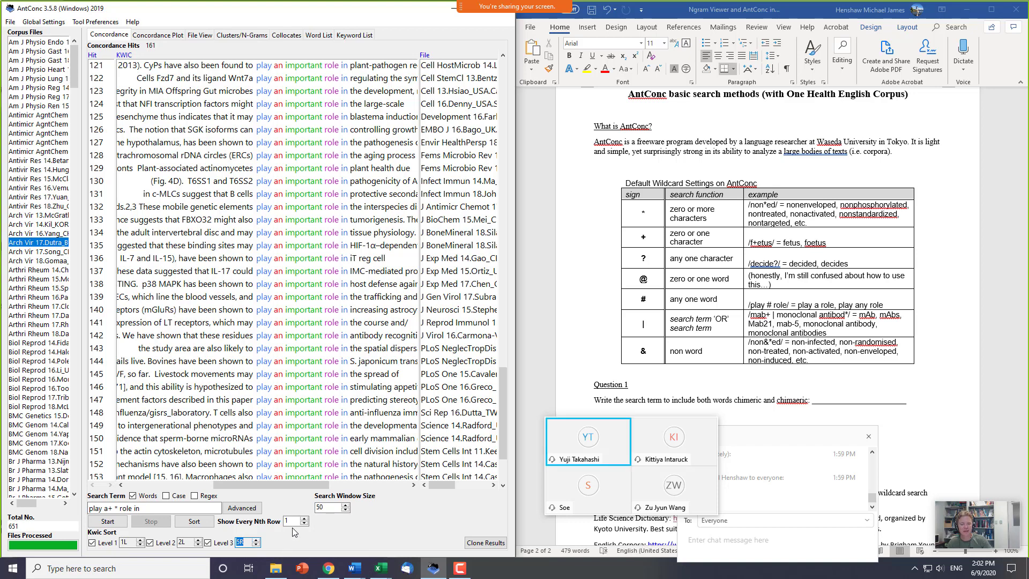
pyautogui.click(114, 523)
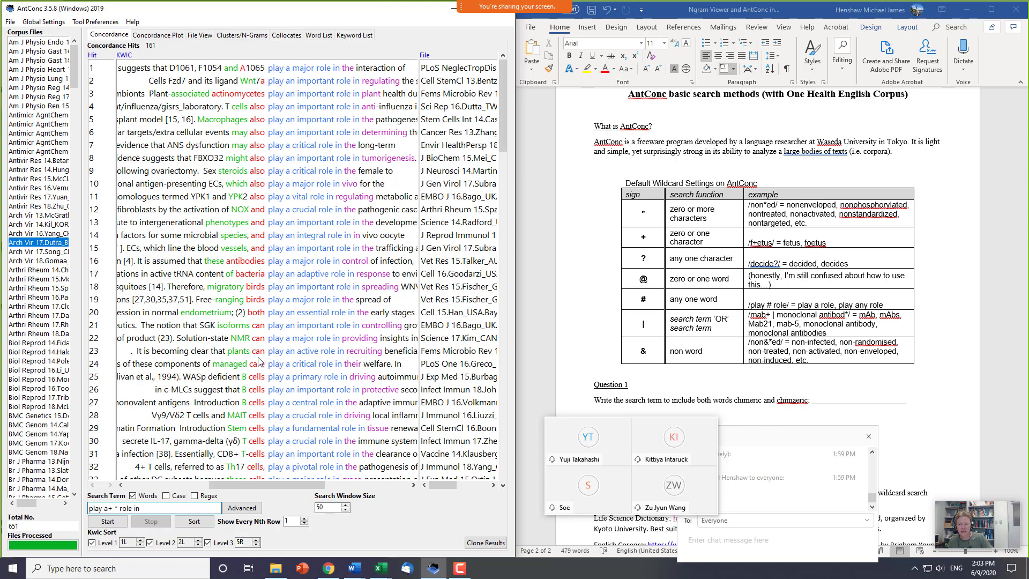
# - Review the words preceding "play" in the sorted hits and highlight "have been shown to" in hit 140
pyautogui.moveTo(506, 127); pyautogui.dragTo(498, 227)
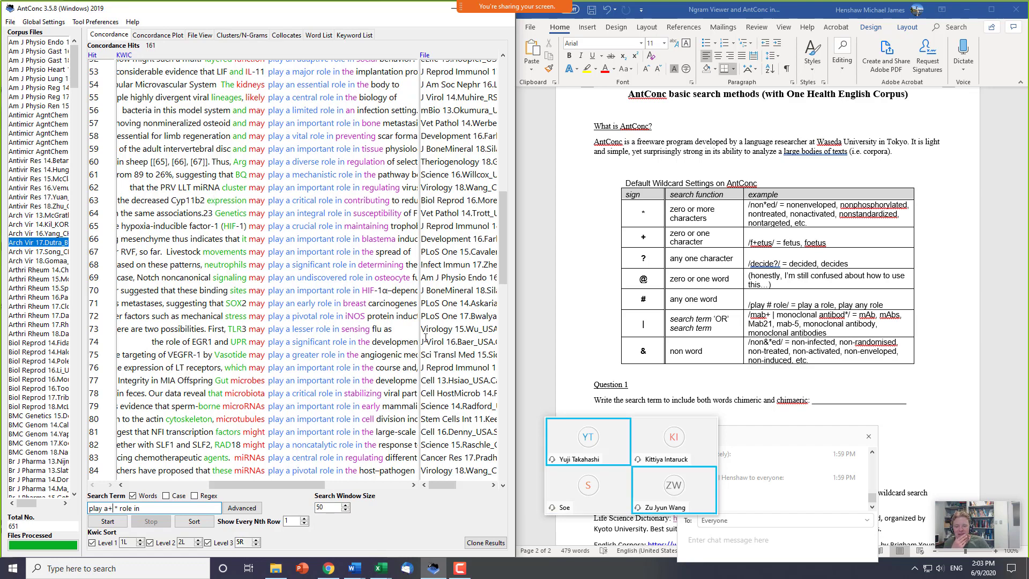
pyautogui.moveTo(501, 223); pyautogui.dragTo(482, 397)
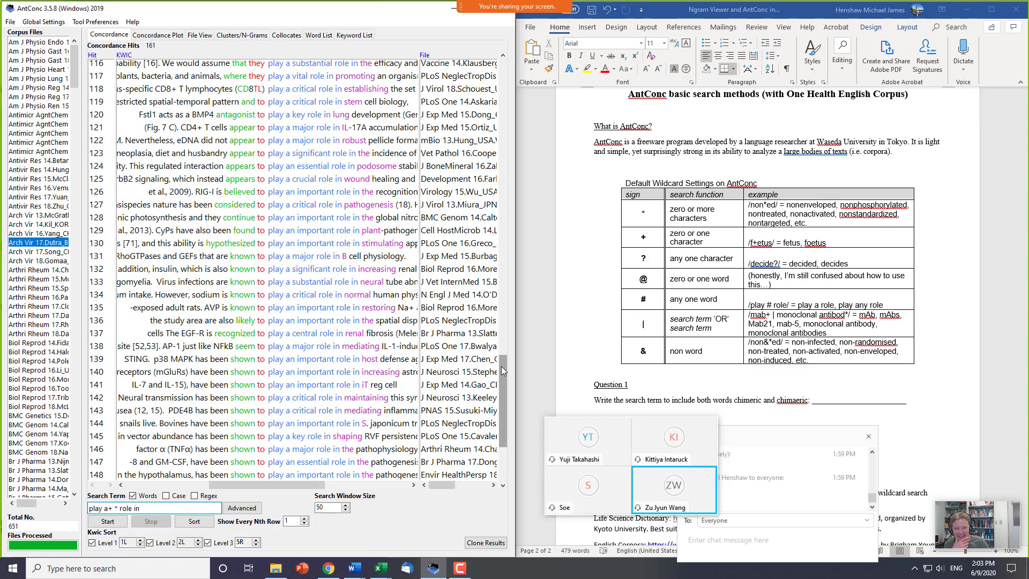
pyautogui.moveTo(500, 366); pyautogui.dragTo(501, 385)
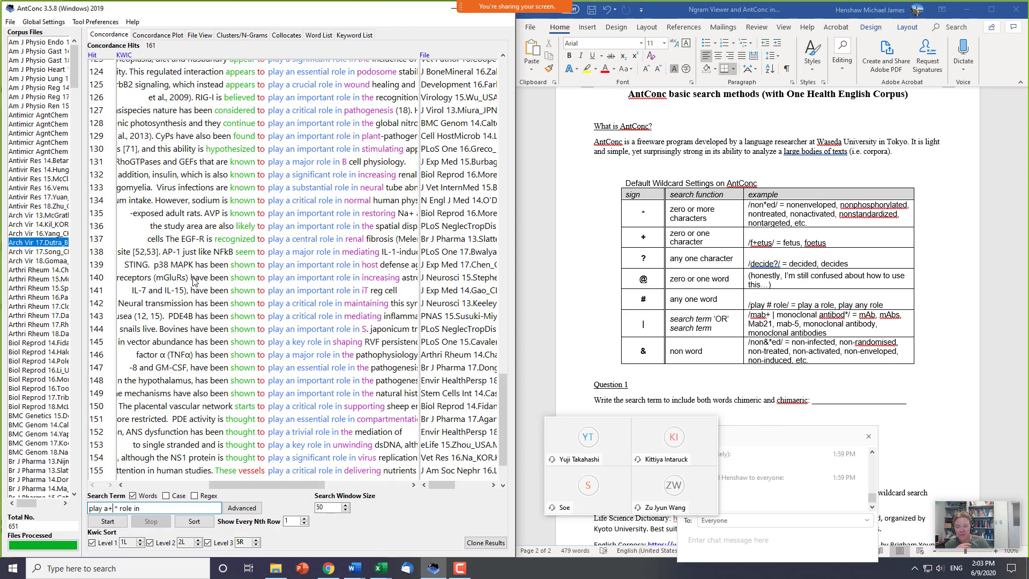
pyautogui.moveTo(194, 282); pyautogui.dragTo(268, 283)
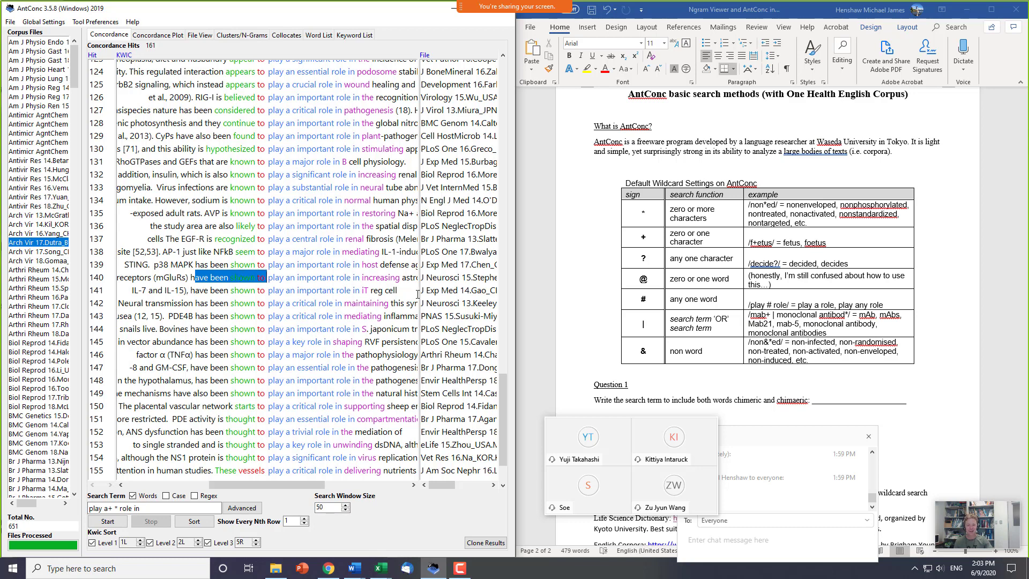
# - Narrow the KWIC column to reveal the file names and move the participant panel clear of the chat window
pyautogui.moveTo(418, 293); pyautogui.dragTo(352, 284)
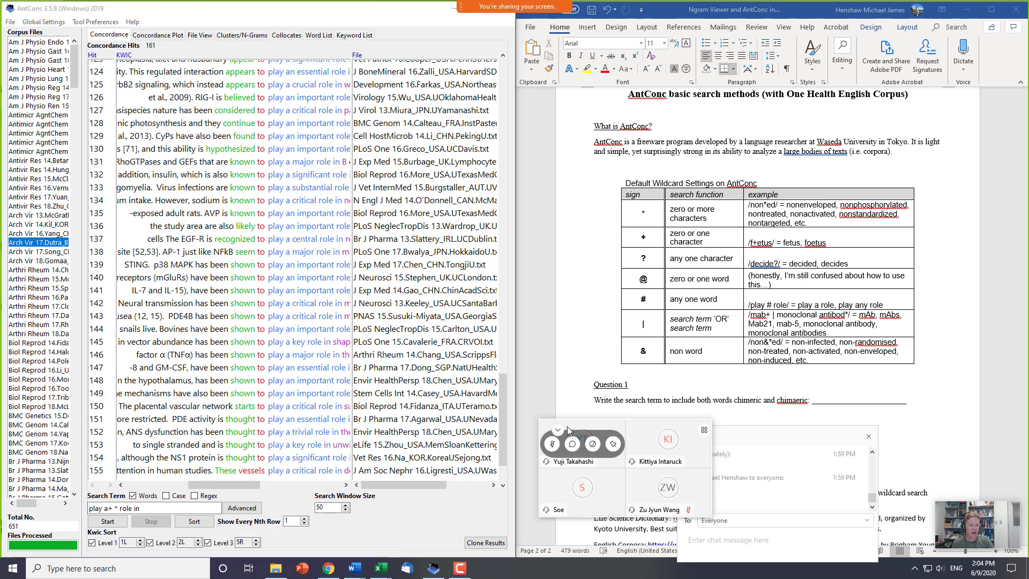
pyautogui.moveTo(679, 461); pyautogui.dragTo(590, 465)
# - Send everyone the chat messages "plagiarism" and "plagiarize"
pyautogui.click(723, 544)
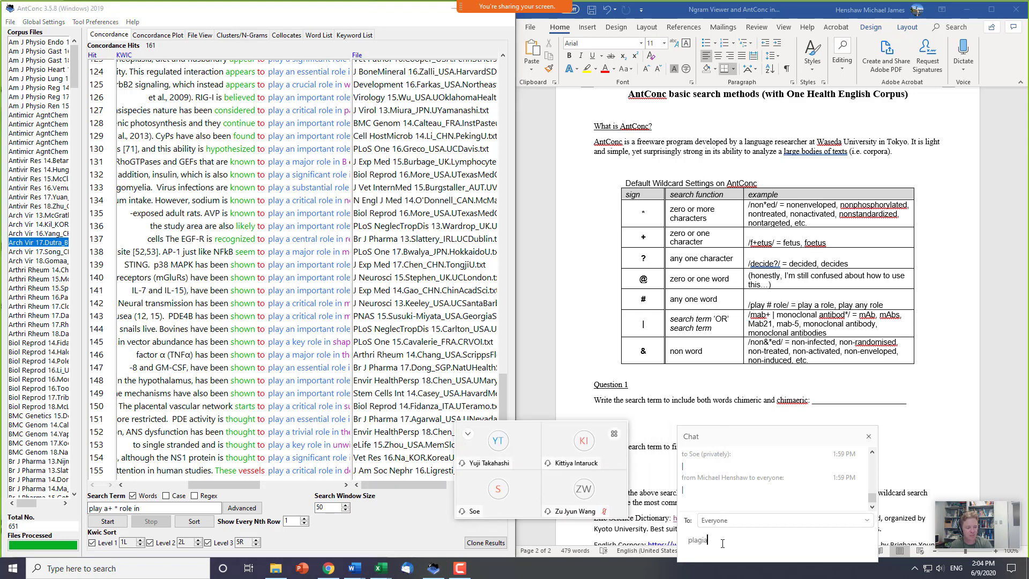
pyautogui.write('plagiarism')
pyautogui.press('Return')
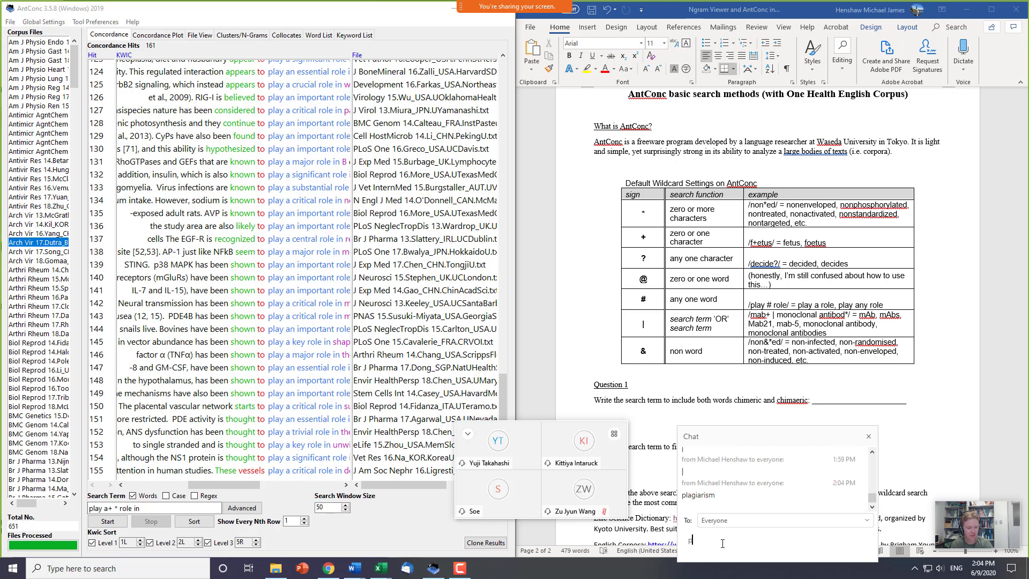
pyautogui.write('plagiar')
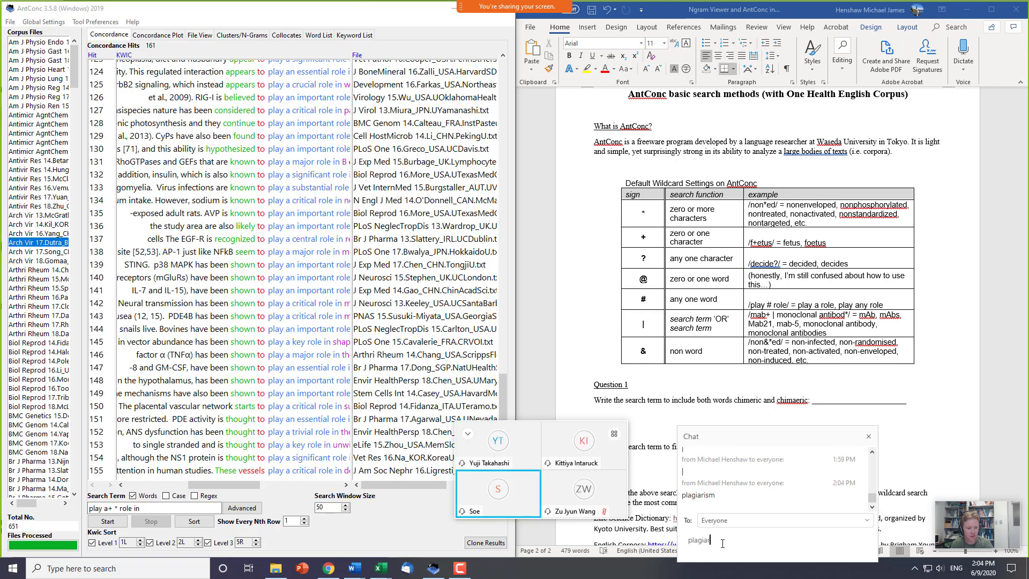
pyautogui.write('ize')
pyautogui.press('Return')
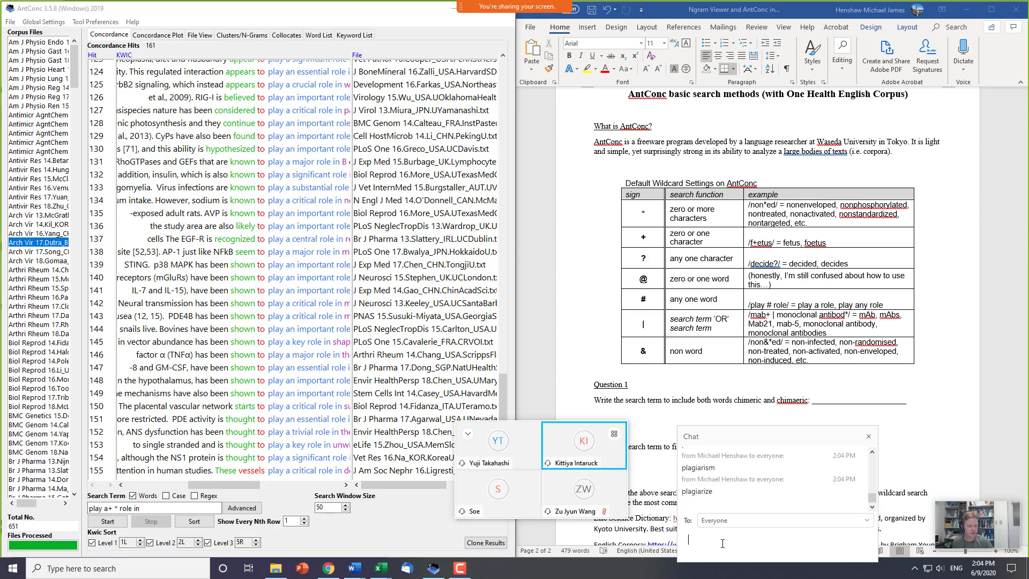
# - Send everyone the chat message "copying someone"
pyautogui.click(744, 479)
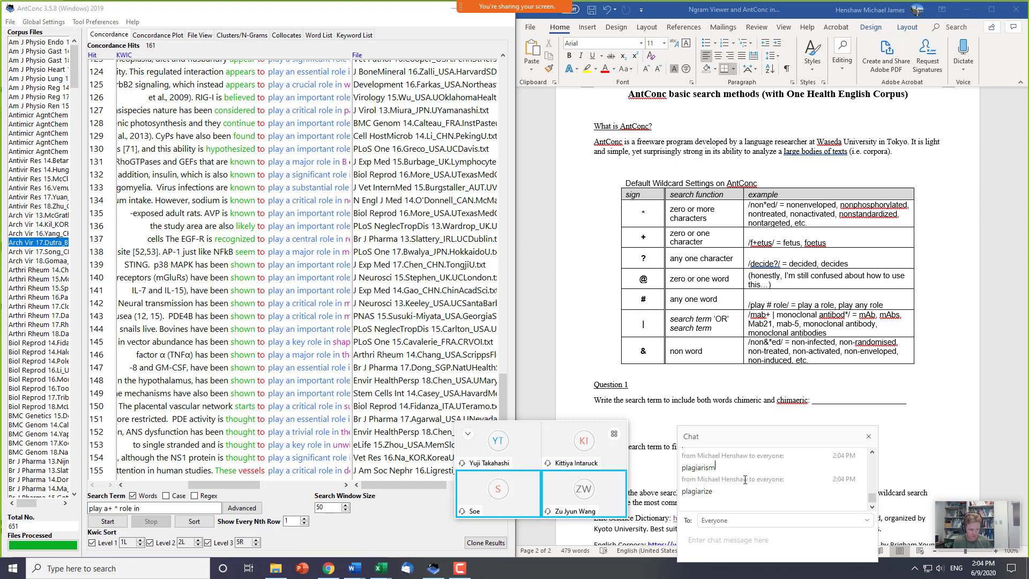
pyautogui.click(716, 543)
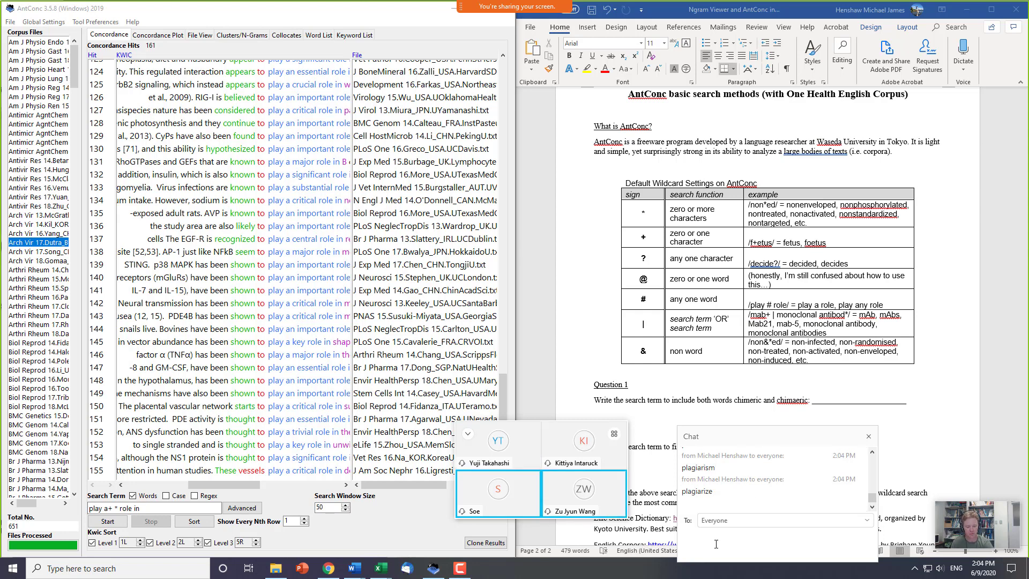
pyautogui.write('copying somed')
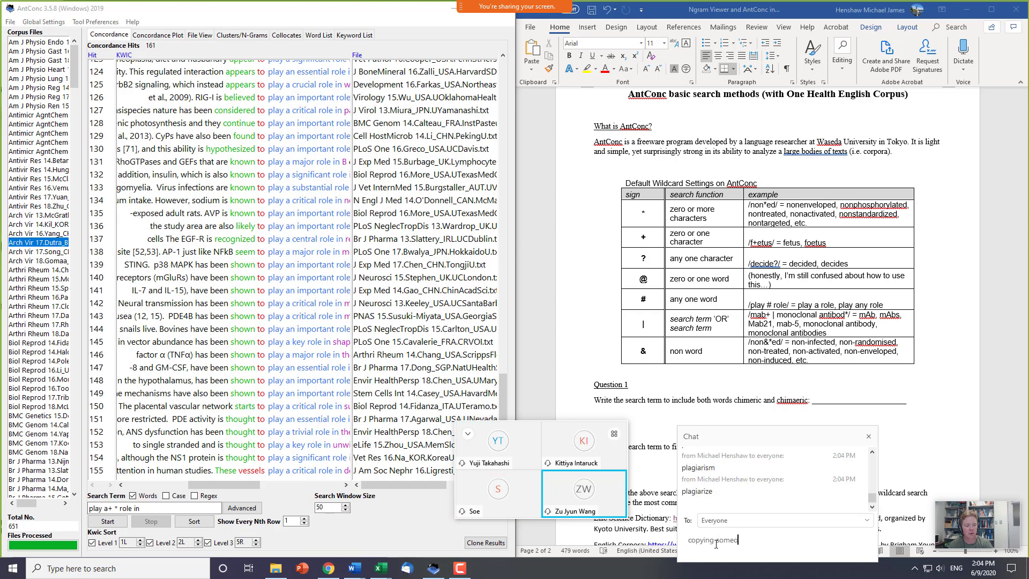
pyautogui.write('eone')
pyautogui.press('Return')
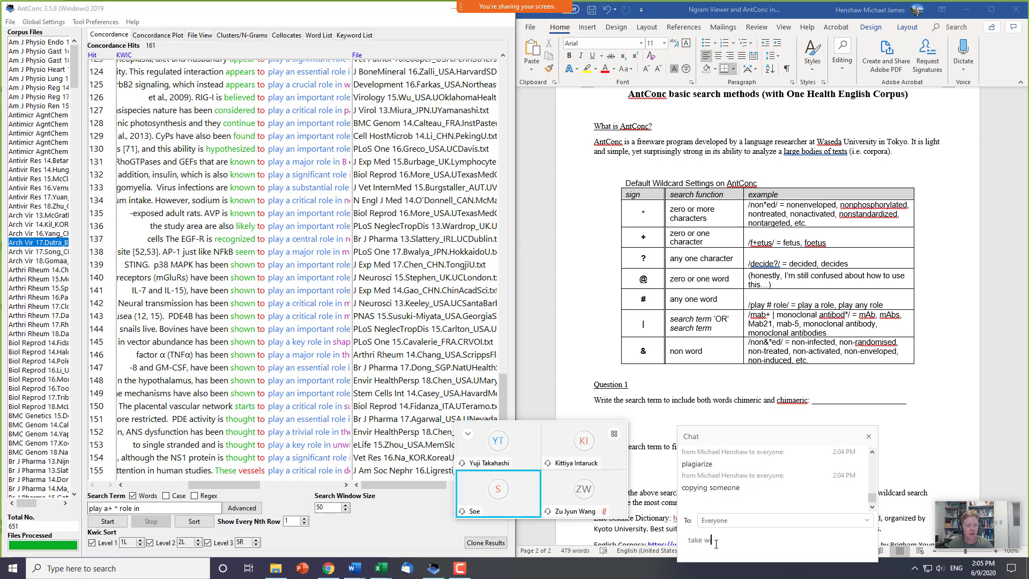
# - Send everyone the chat message "take without rephrasing from someone else's writing" and widen the KWIC column again
pyautogui.write('take without rephras')
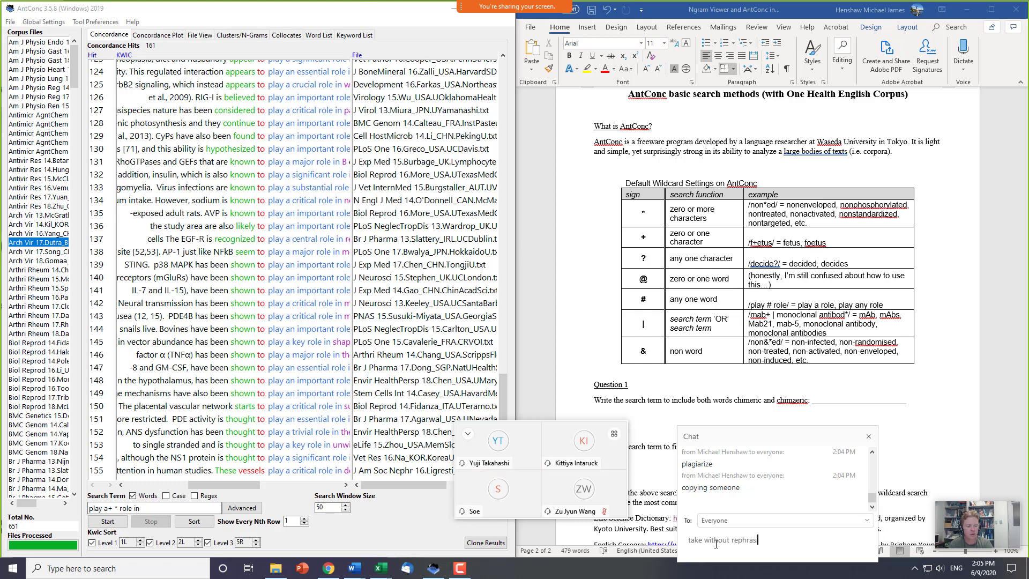
pyautogui.write('ing i')
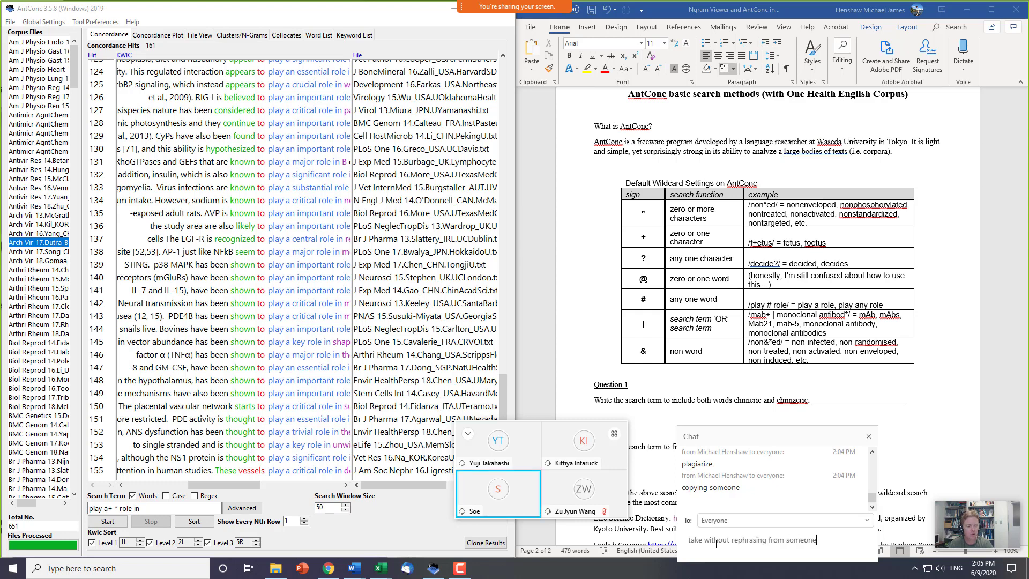
pyautogui.write("rom someone else's writing")
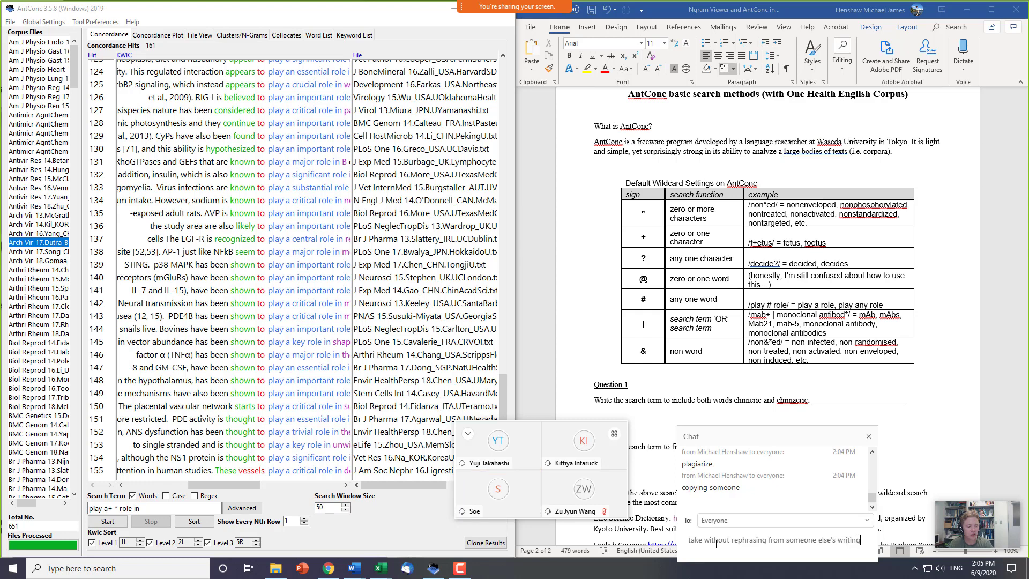
pyautogui.press('Return')
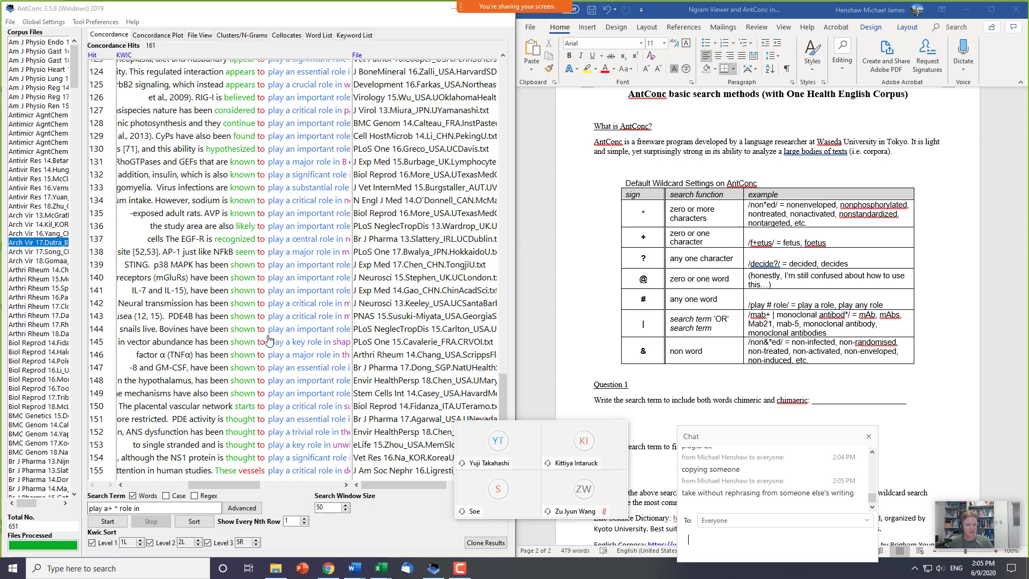
pyautogui.moveTo(349, 227); pyautogui.dragTo(427, 238)
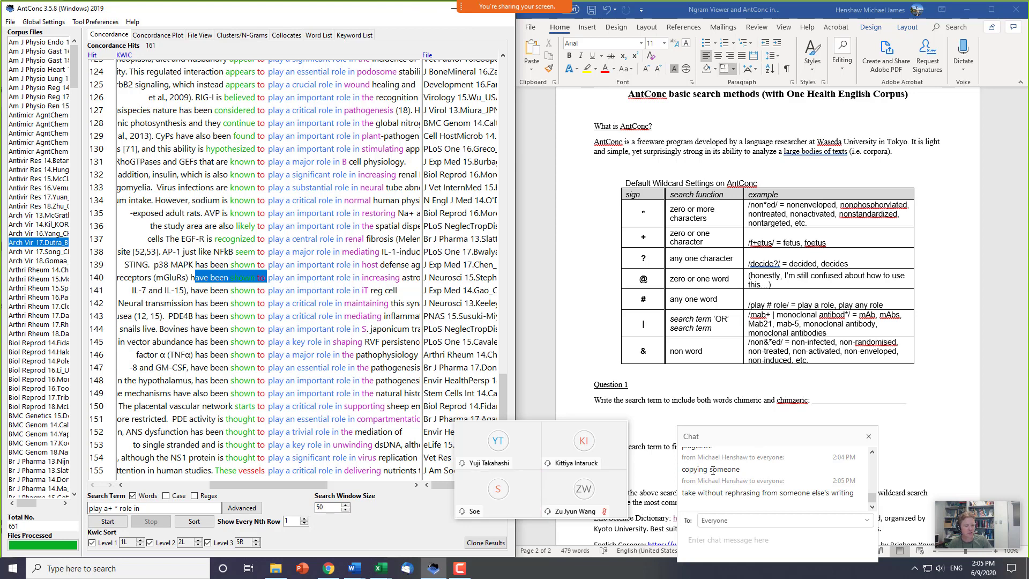
# - Highlight "one" within "someone" in the last chat message and send everyone the message "one person"
pyautogui.moveTo(710, 470); pyautogui.dragTo(738, 470)
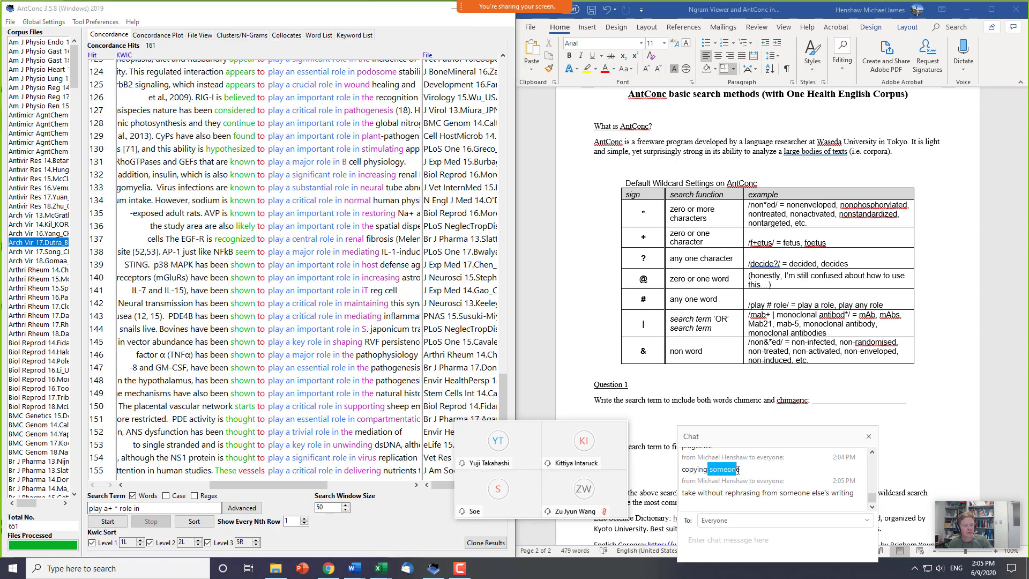
pyautogui.click(734, 470)
pyautogui.moveTo(798, 492); pyautogui.dragTo(809, 493)
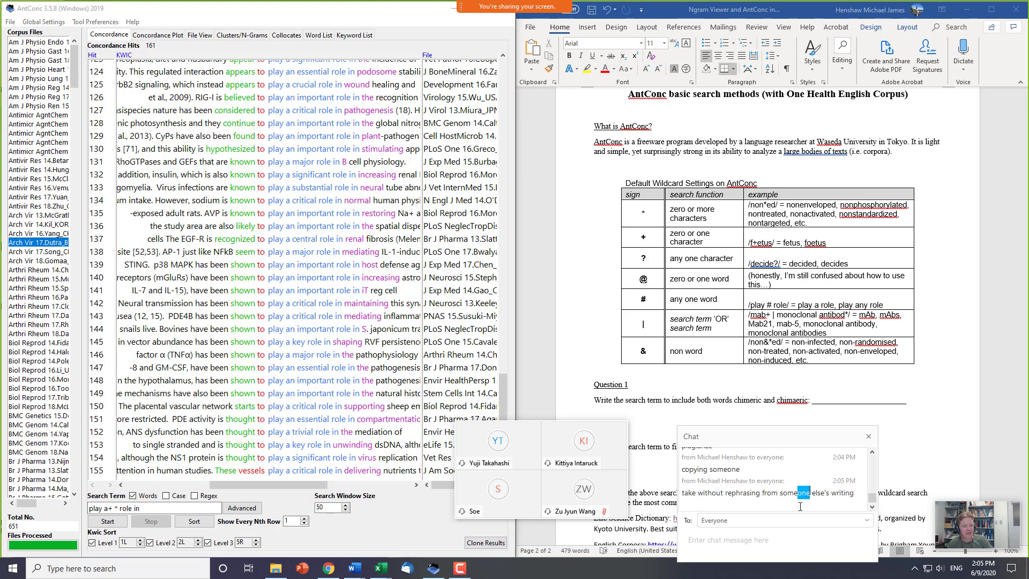
pyautogui.click(770, 541)
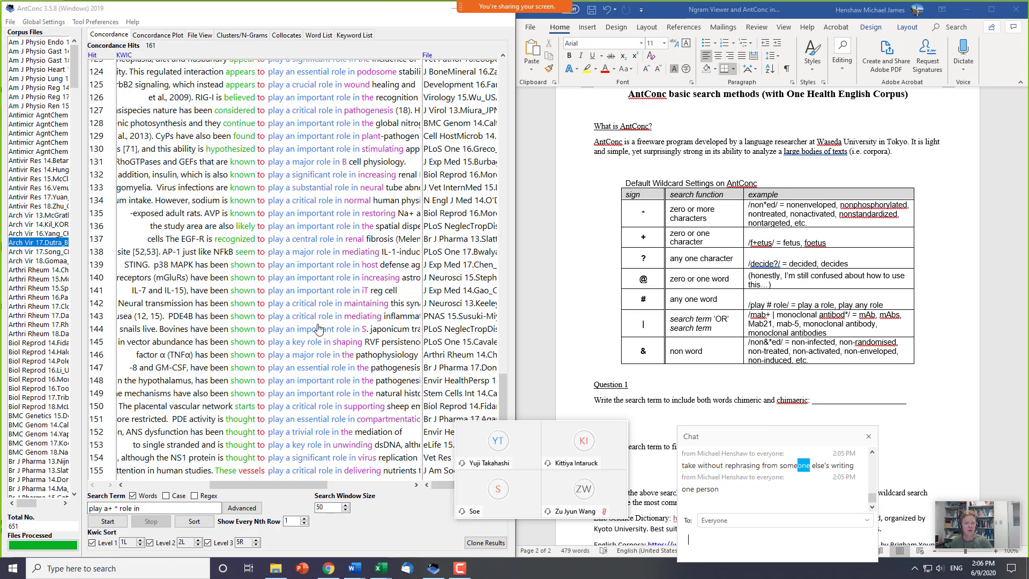
# - Switch to the OHEC Keywords workbook in Excel and move the chat and participant panels off the worksheet
pyautogui.click(396, 251)
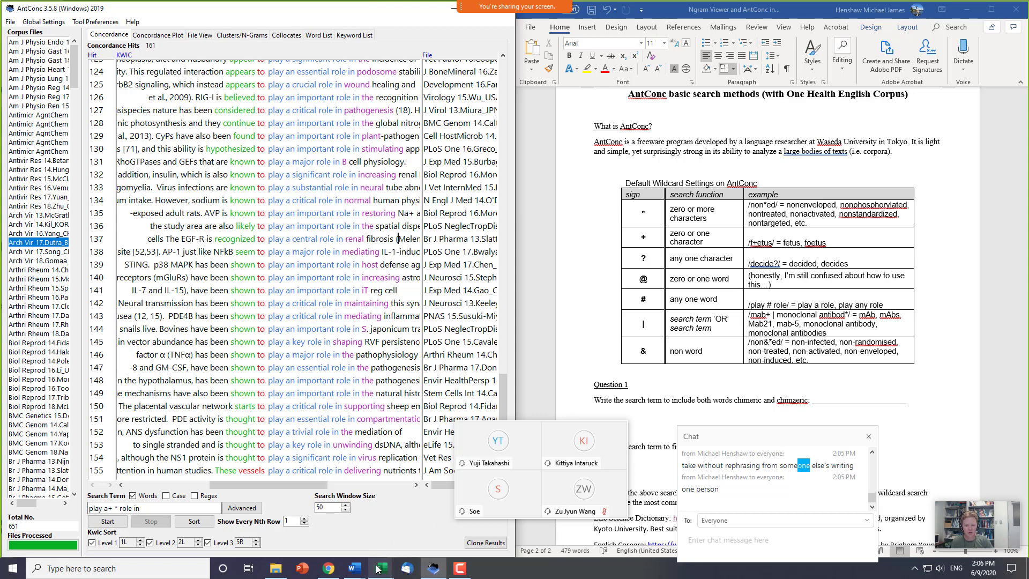
pyautogui.moveTo(379, 570)
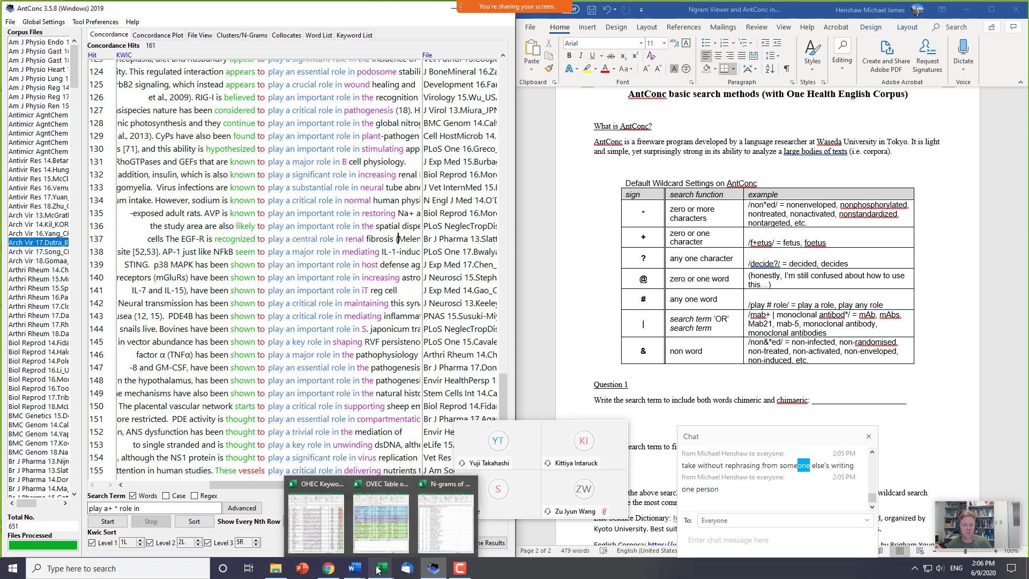
pyautogui.click(321, 537)
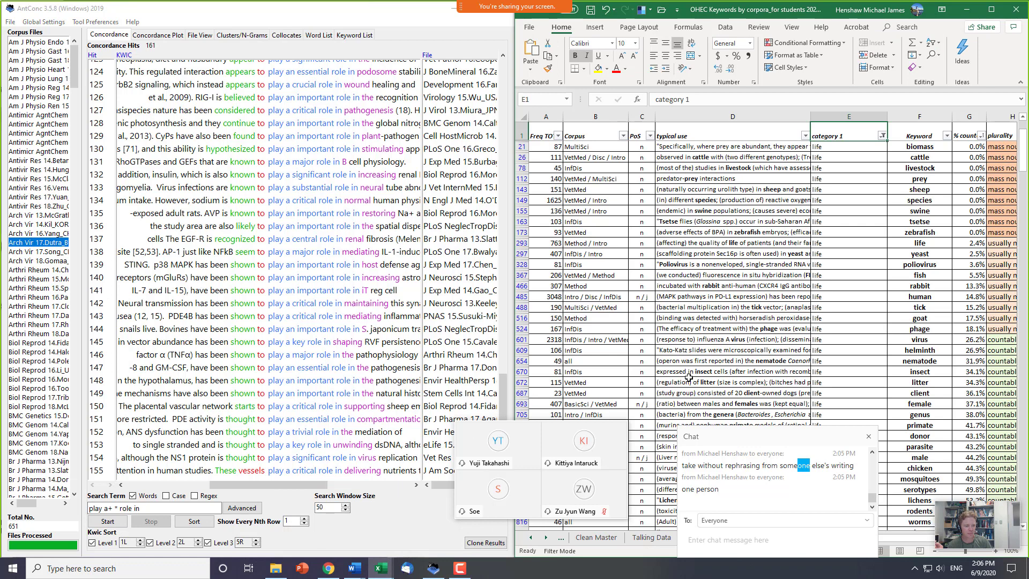
pyautogui.click(719, 352)
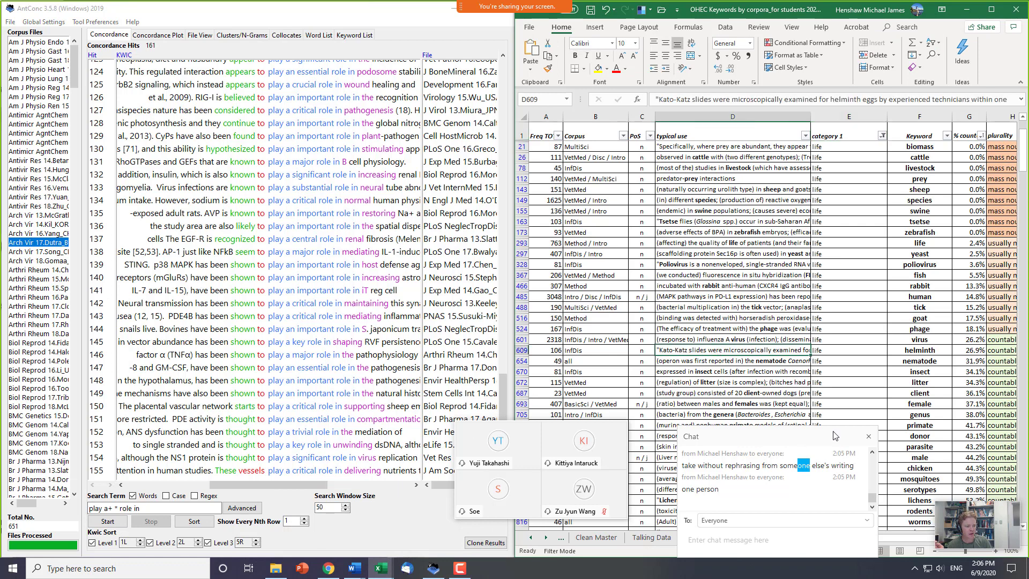
pyautogui.moveTo(834, 435); pyautogui.dragTo(393, 389)
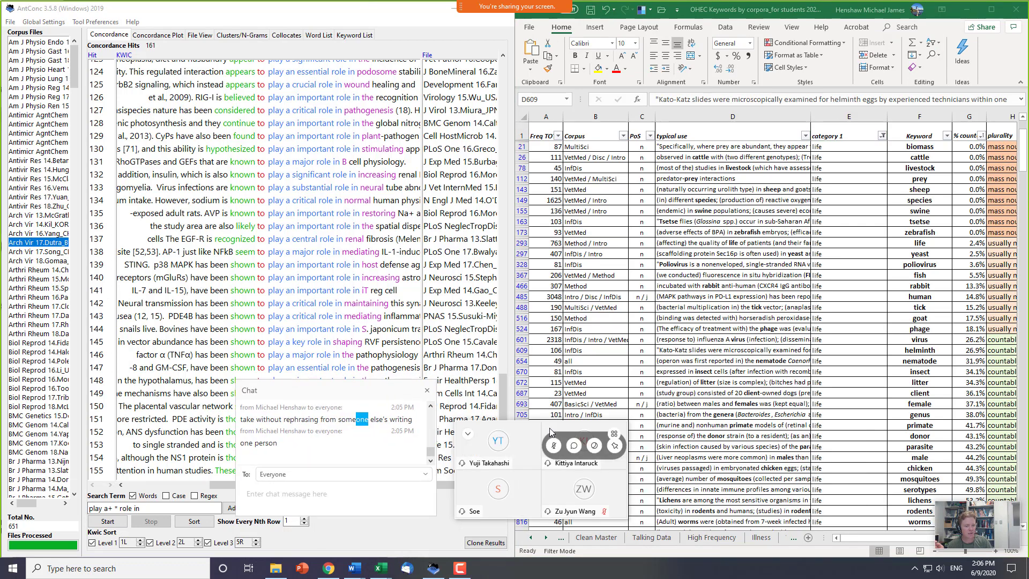
pyautogui.moveTo(550, 431); pyautogui.dragTo(211, 398)
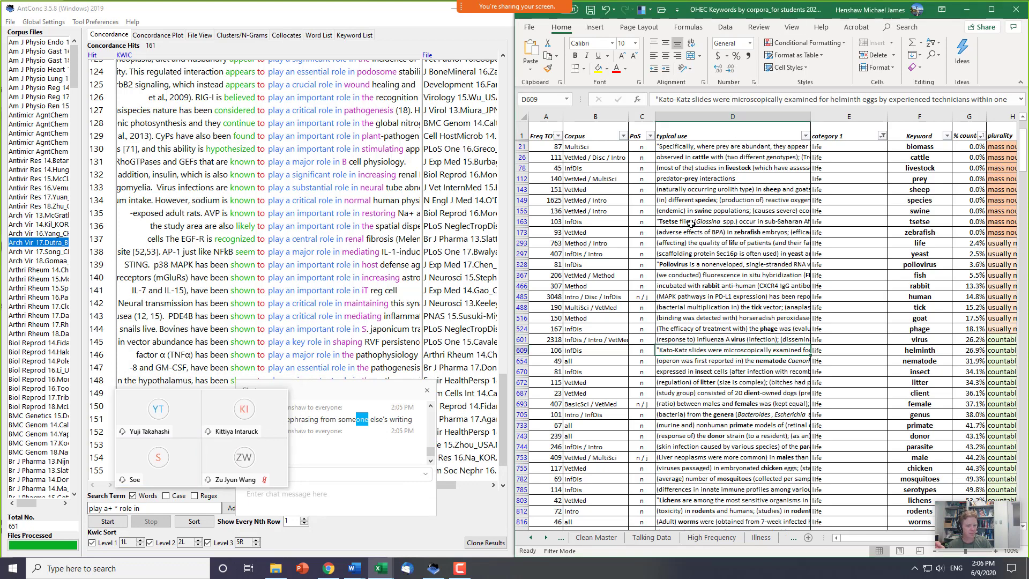
# - Sort the Clean Master sheet by total frequency from largest to smallest
pyautogui.click(596, 536)
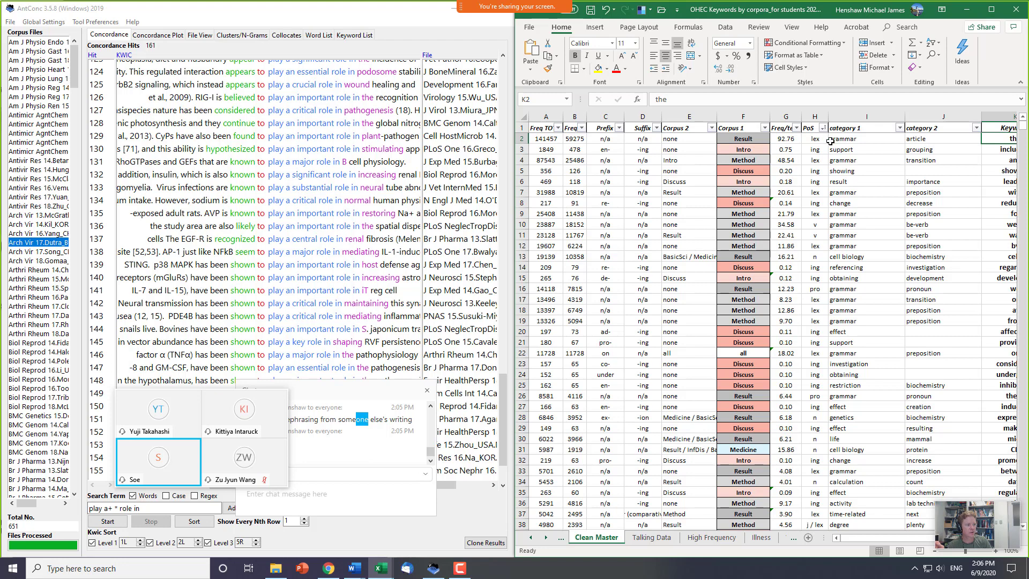
pyautogui.click(559, 129)
pyautogui.click(593, 151)
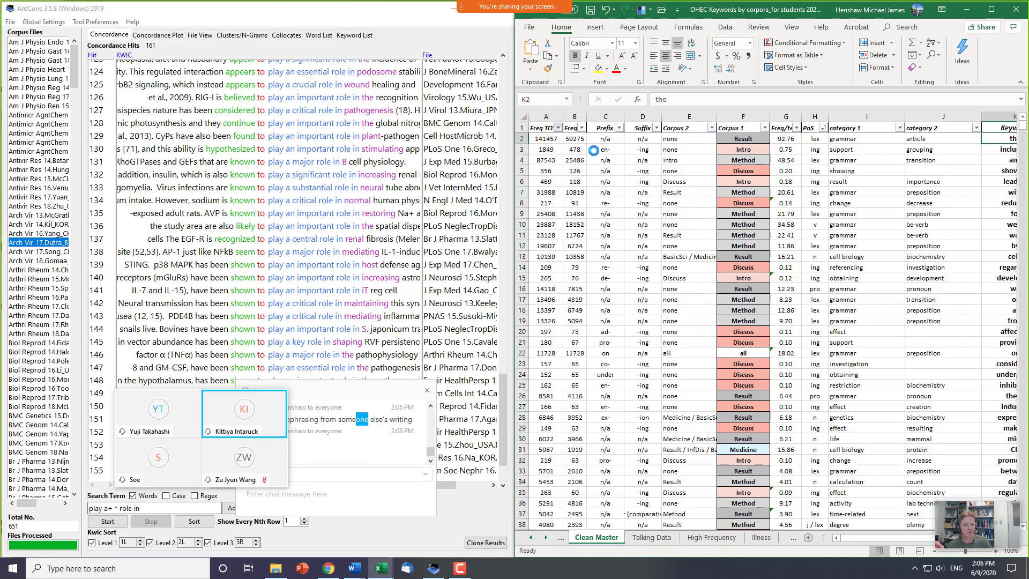
pyautogui.click(648, 140)
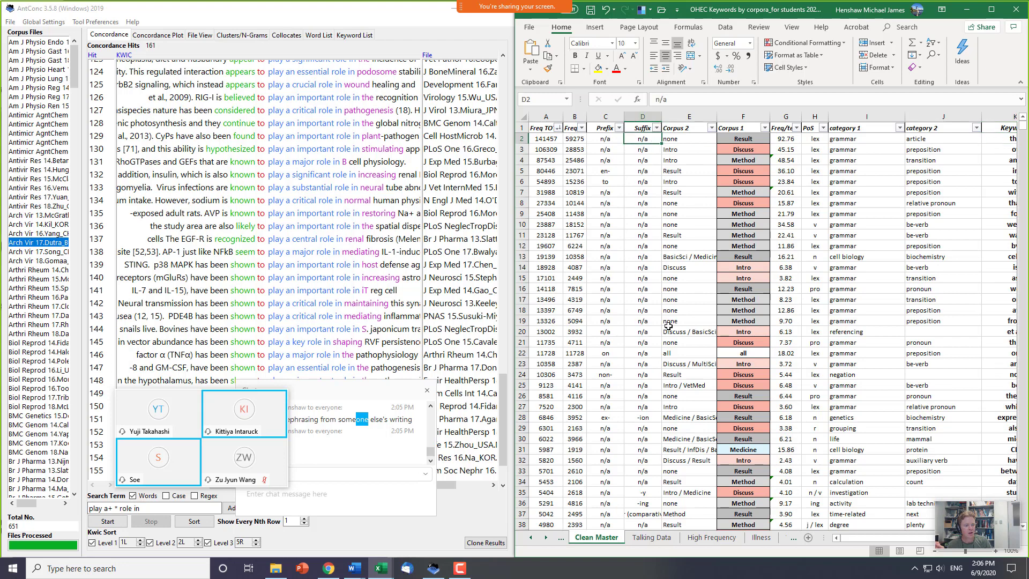
# - Open the Word Clusters sheet and go from its title and corpus description to the article percentage of "in this study"
pyautogui.click(789, 538)
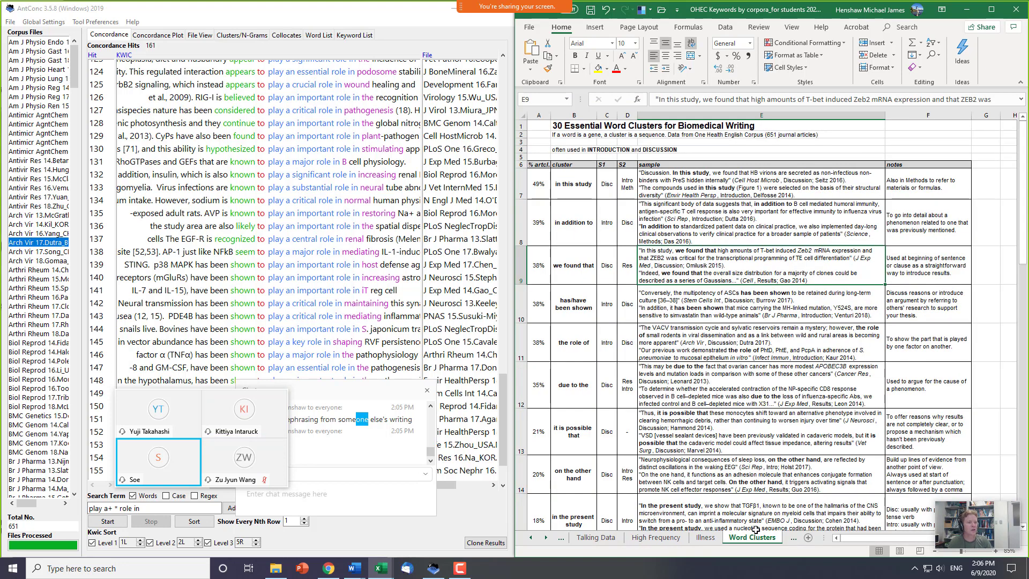
pyautogui.click(572, 128)
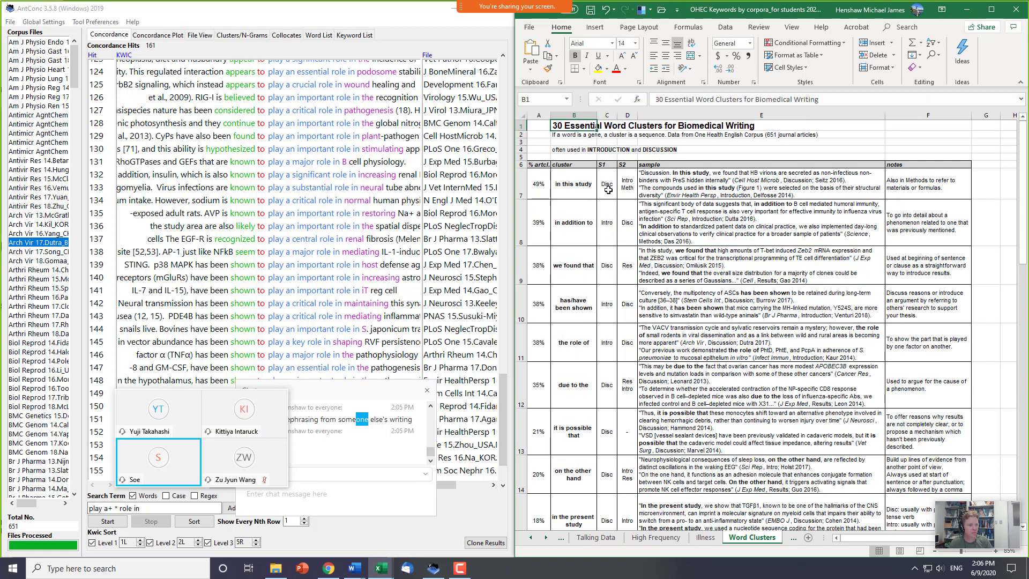
pyautogui.press('Down')
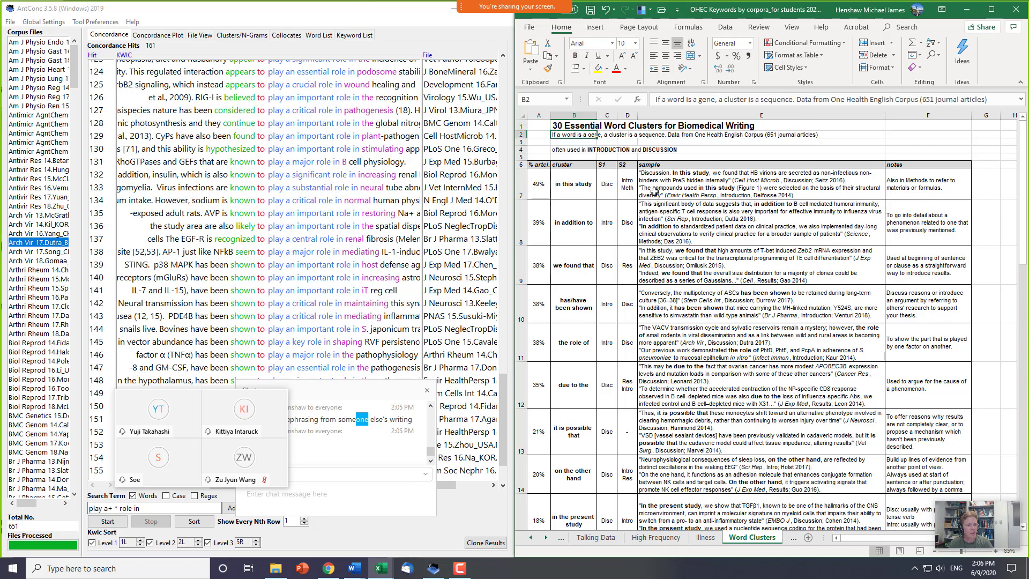
pyautogui.press('Down')
pyautogui.press('Down')
pyautogui.press('Down')
pyautogui.press('Down')
pyautogui.press('Down')
pyautogui.press('Left')
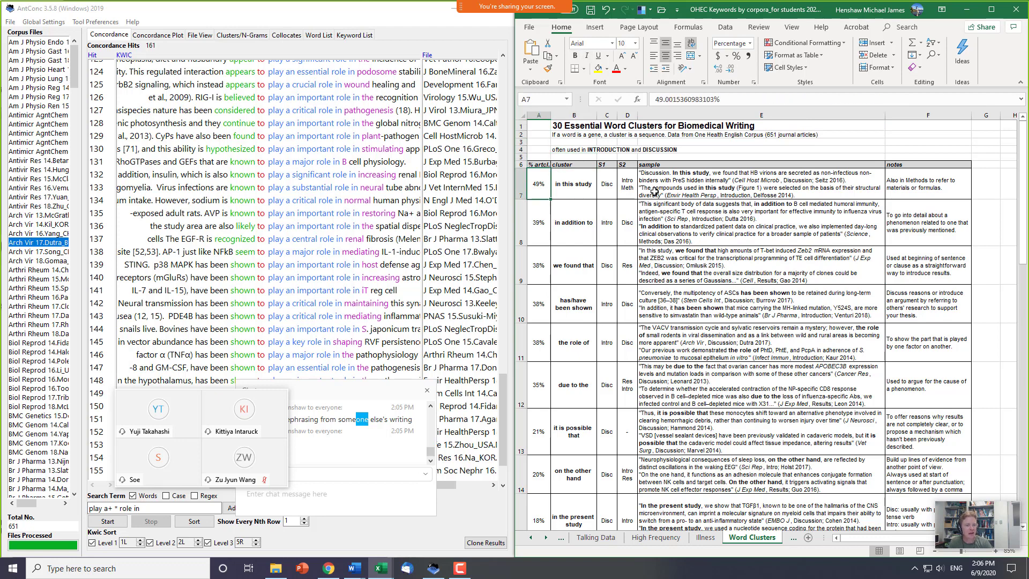
# - Examine the "in this study" cluster and its percentage, highlight the clusters down to "due to the", and return to the corpus description
pyautogui.press('Right')
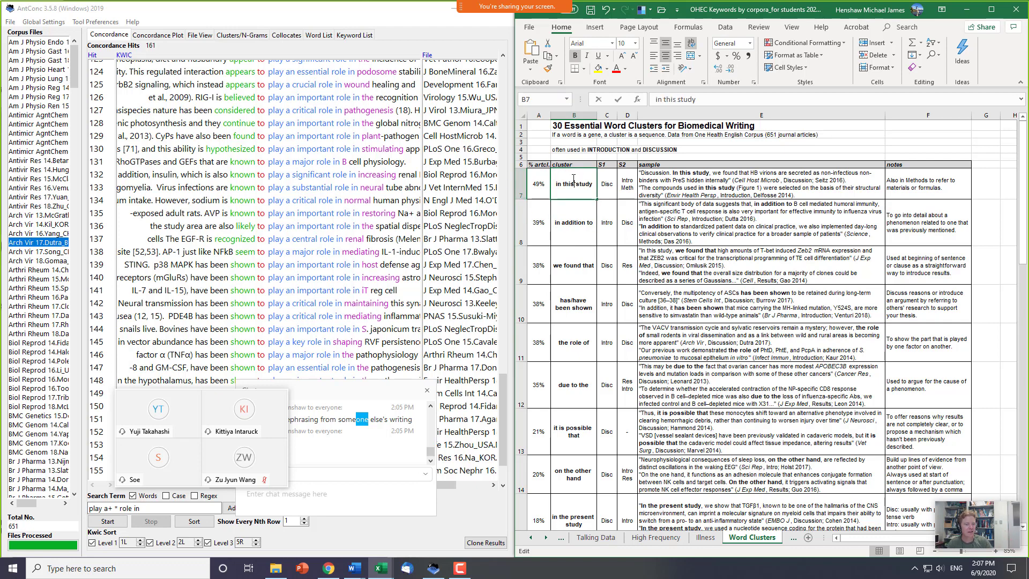
pyautogui.click(544, 186)
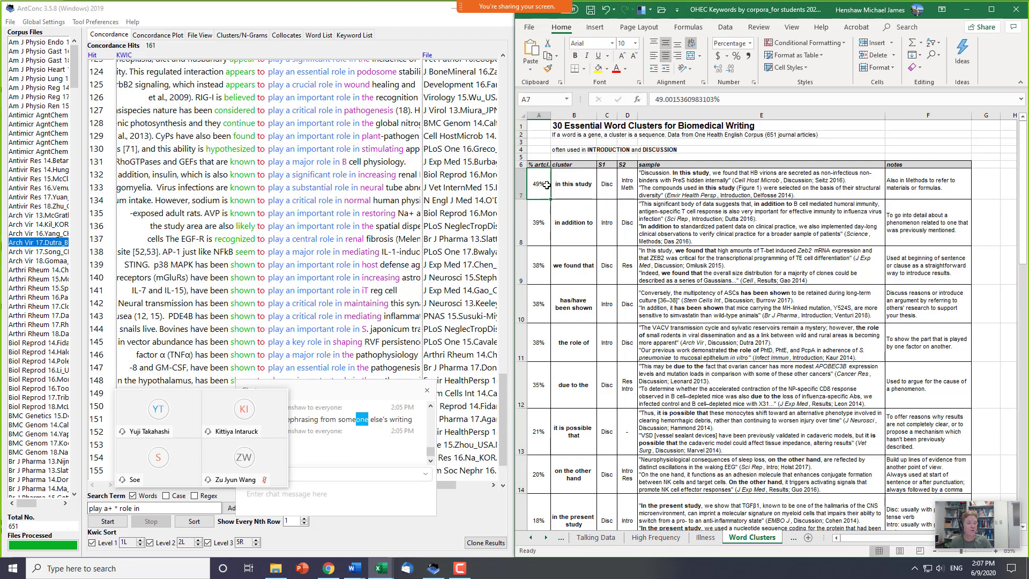
pyautogui.click(566, 187)
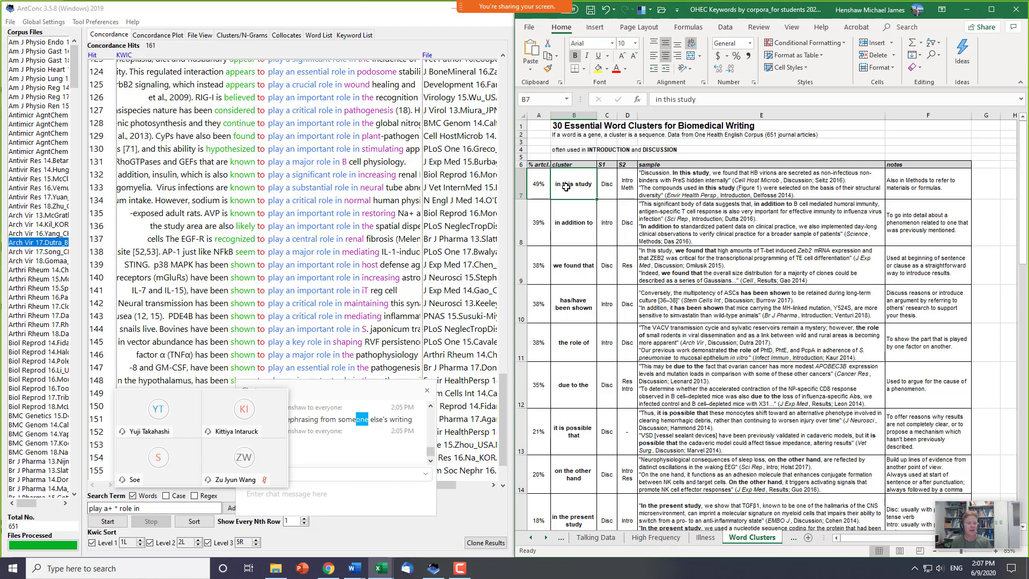
pyautogui.moveTo(565, 186); pyautogui.dragTo(579, 396)
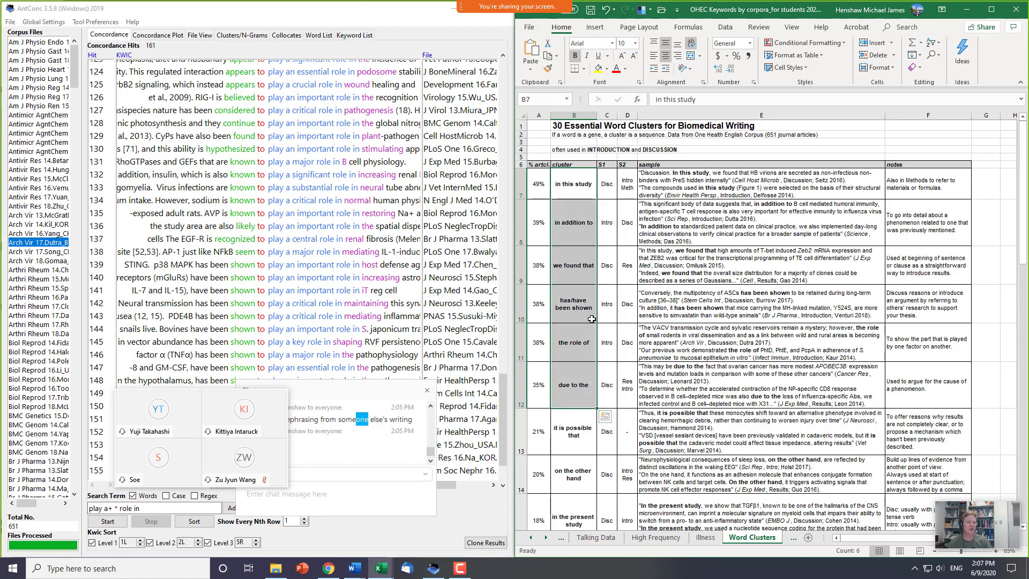
pyautogui.click(564, 137)
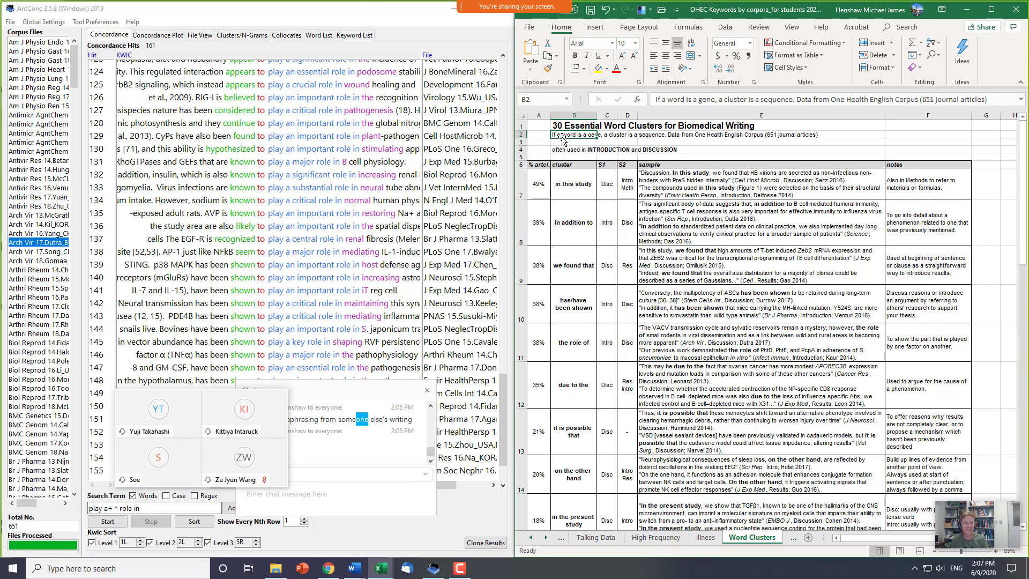
# - Select the "in addition to" cluster, and move the chat and participant panels off the AntConc concordance lines
pyautogui.click(572, 202)
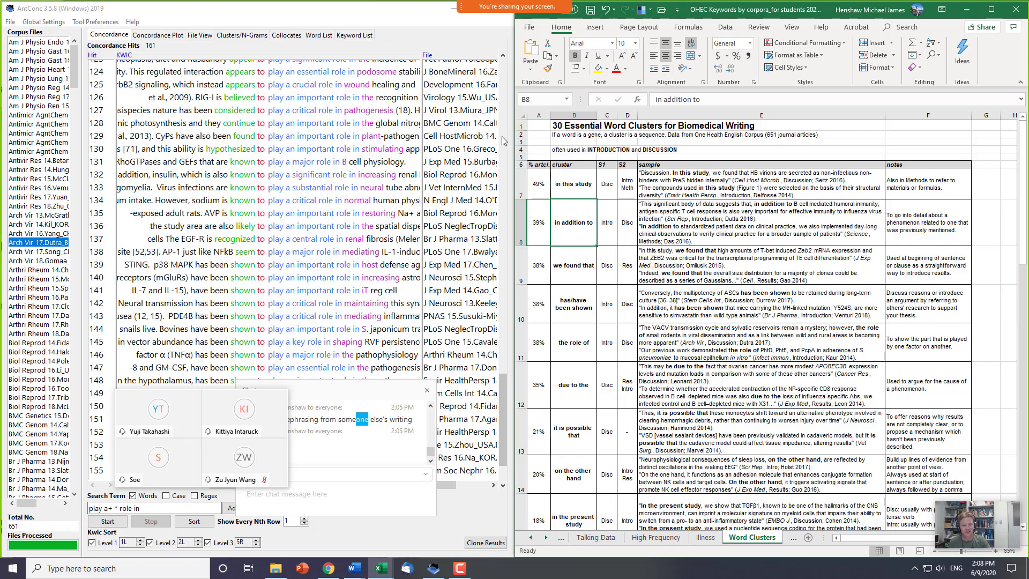
pyautogui.click(190, 252)
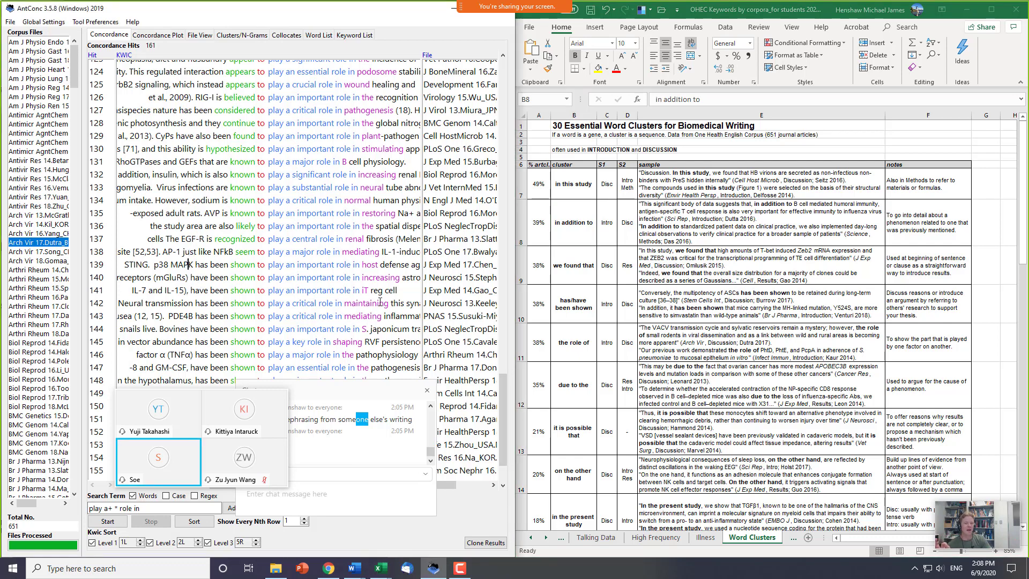
pyautogui.moveTo(373, 386); pyautogui.dragTo(675, 363)
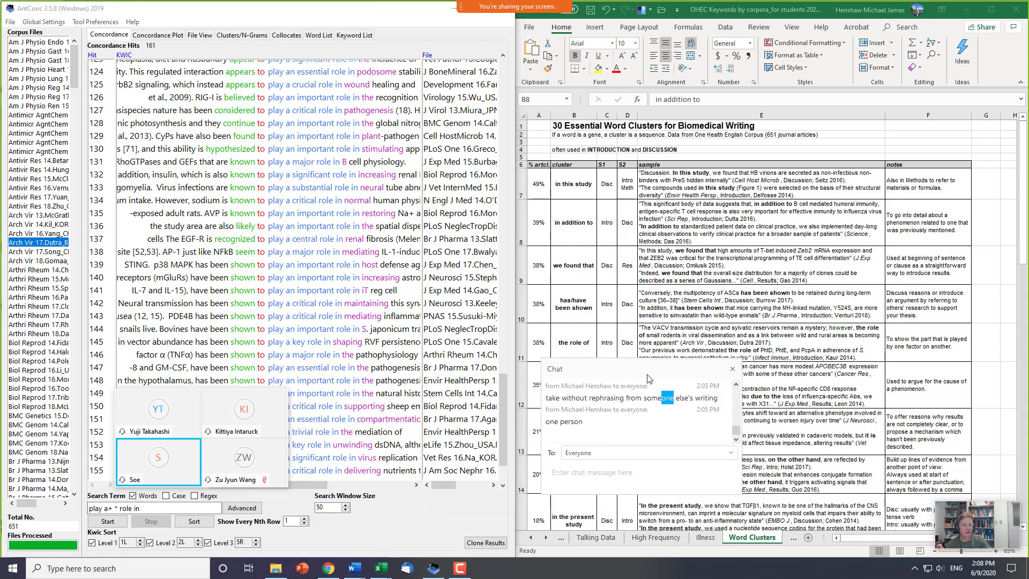
pyautogui.moveTo(279, 401)
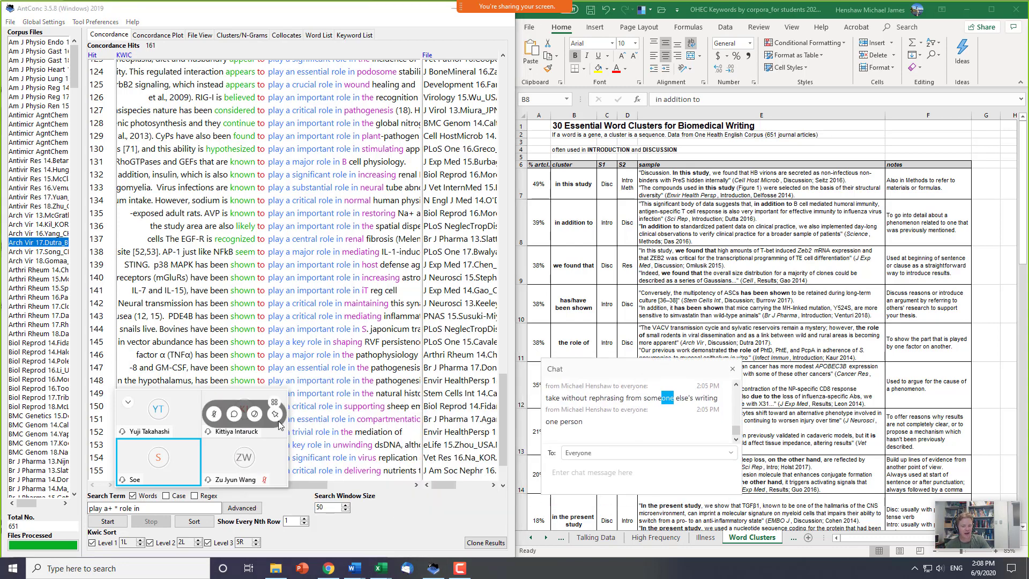
pyautogui.moveTo(286, 438); pyautogui.dragTo(417, 439)
pyautogui.moveTo(527, 470); pyautogui.dragTo(607, 501)
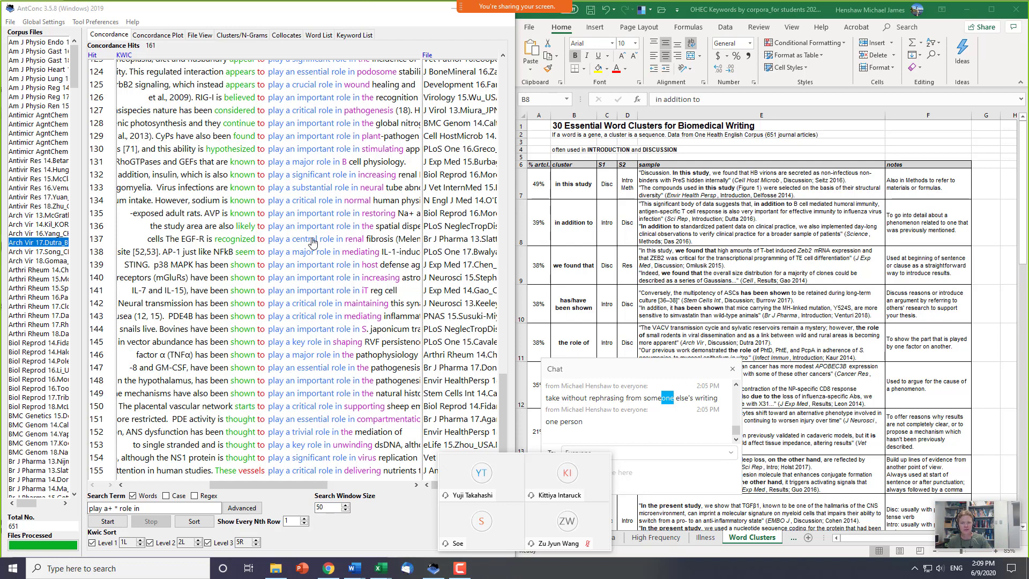
# - Open the source article of the concordance hit "activities, which play a crucial role in oxidative metabolism" in File View
pyautogui.click(189, 250)
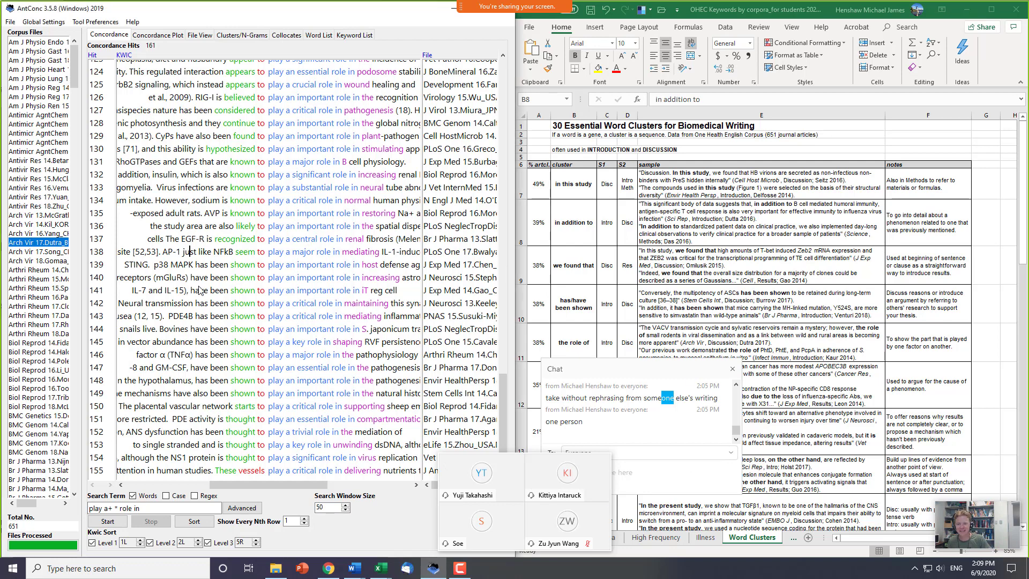
pyautogui.scroll(-2, 200, 290)
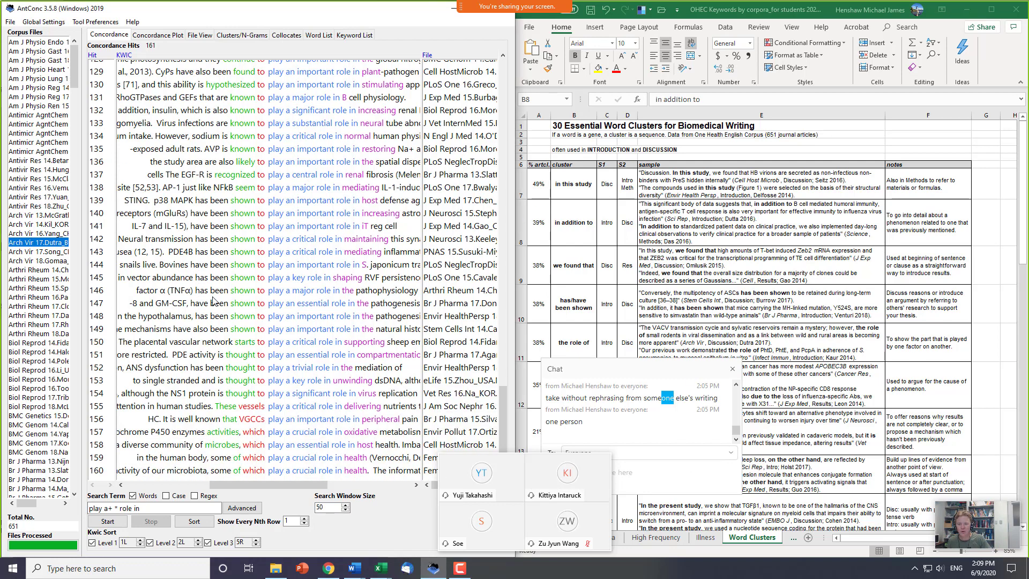
pyautogui.scroll(-1, 204, 328)
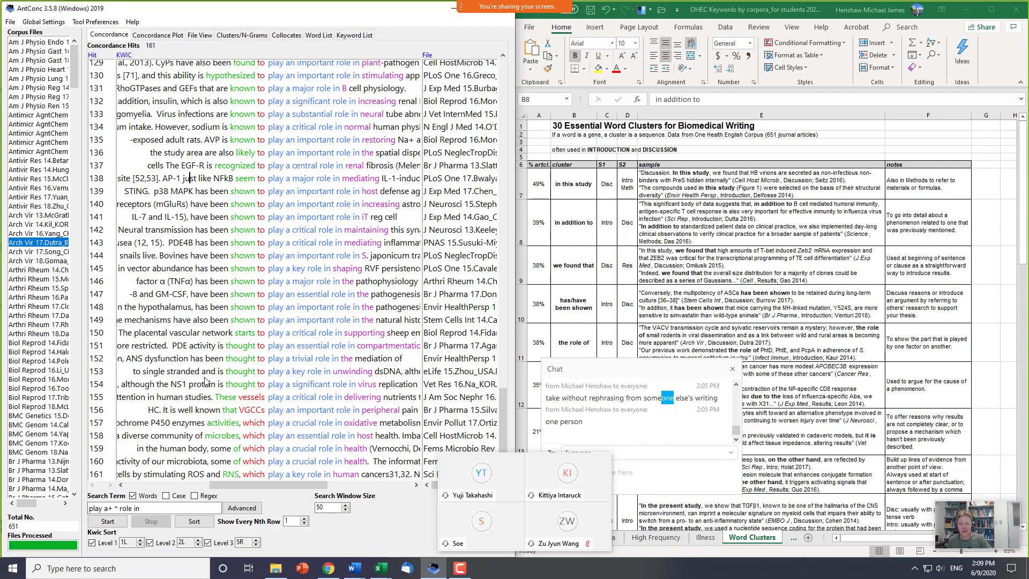
pyautogui.click(282, 422)
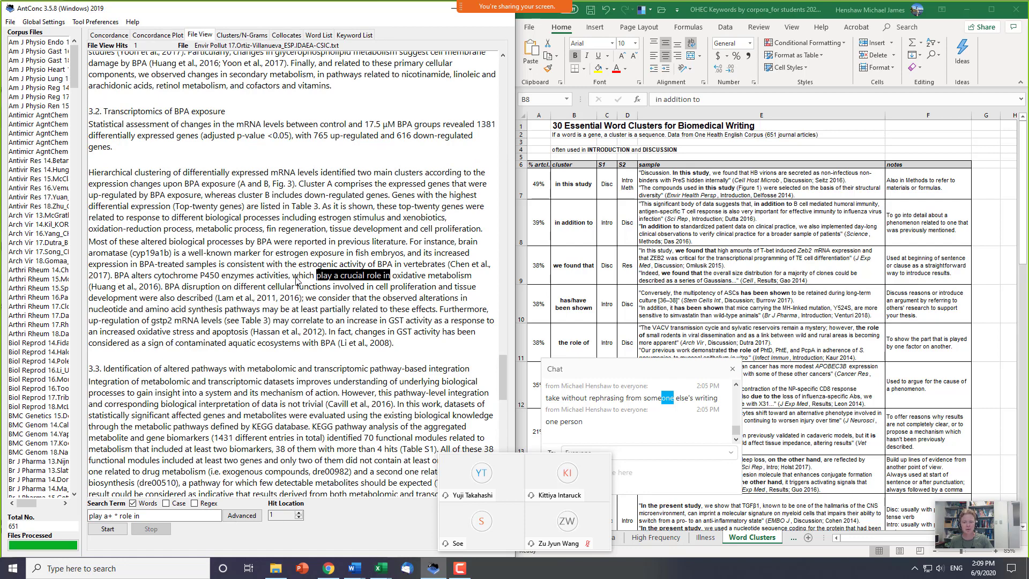
# - Highlight the reusable phrase "which play a crucial role in" and contrast it with the content wording "BPA alters cytochrome P450 enzymes"
pyautogui.moveTo(299, 276); pyautogui.dragTo(364, 282)
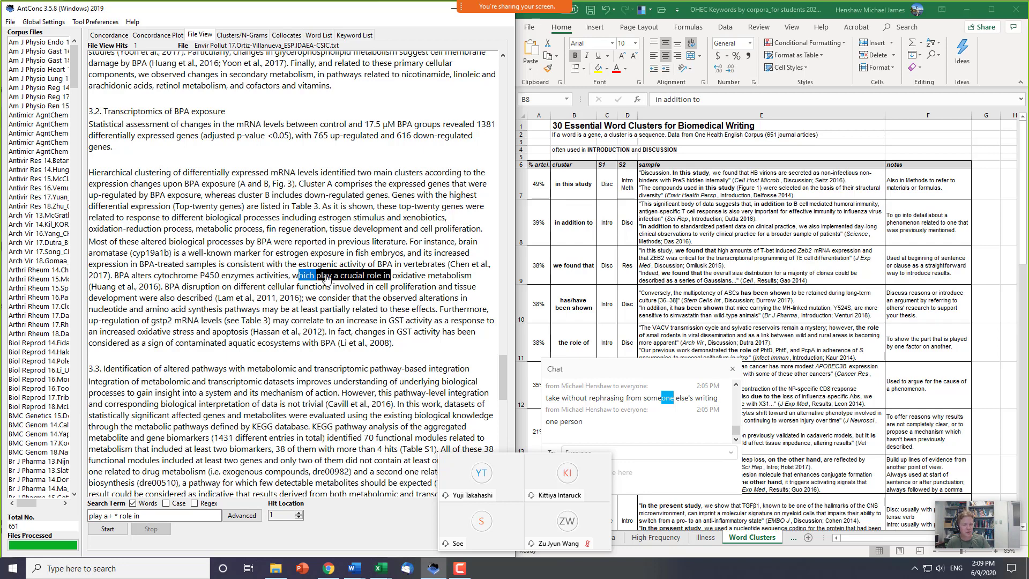
pyautogui.click(291, 275)
pyautogui.moveTo(294, 273); pyautogui.dragTo(396, 279)
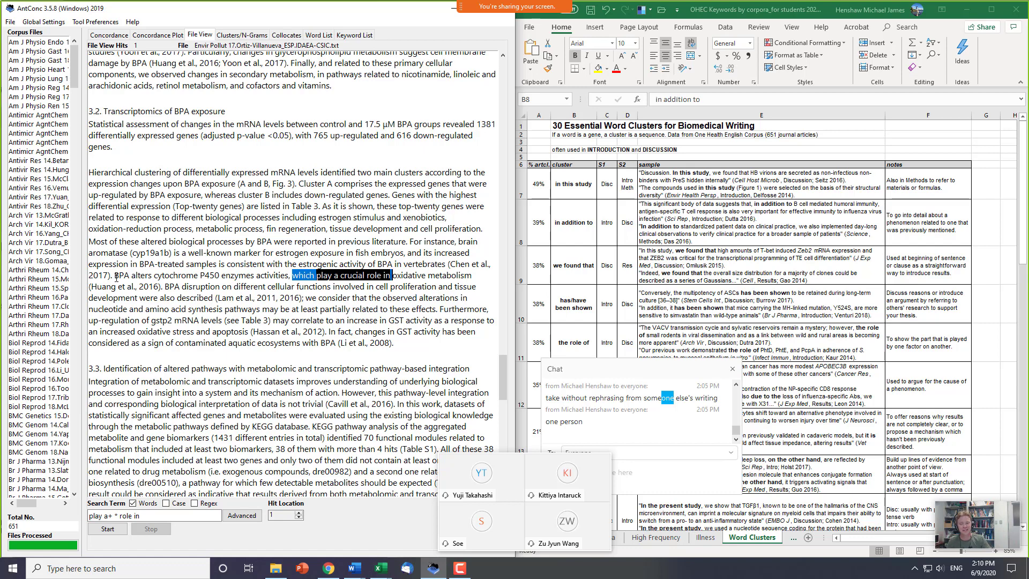
pyautogui.moveTo(116, 277); pyautogui.dragTo(256, 276)
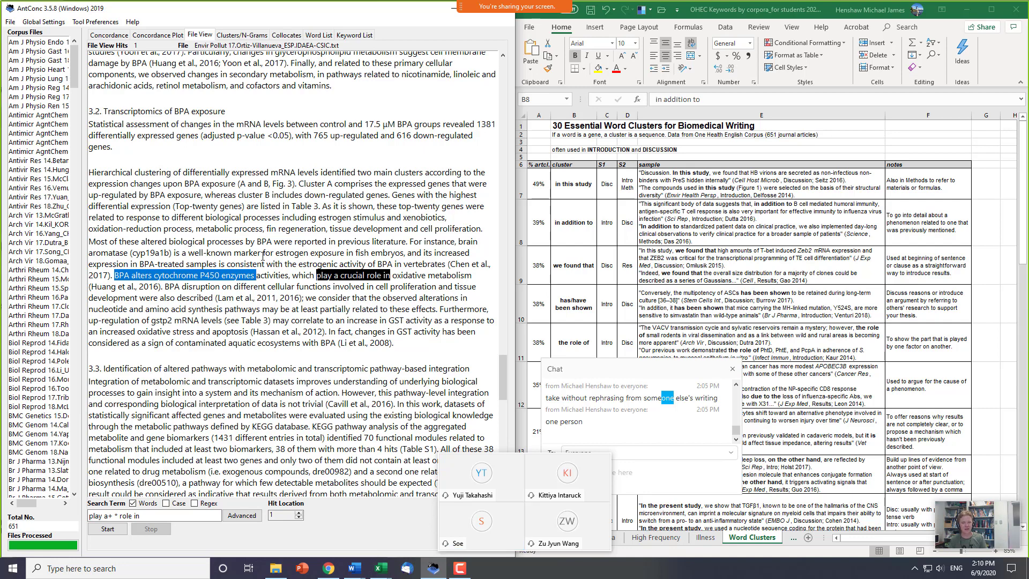
pyautogui.moveTo(395, 274); pyautogui.dragTo(299, 278)
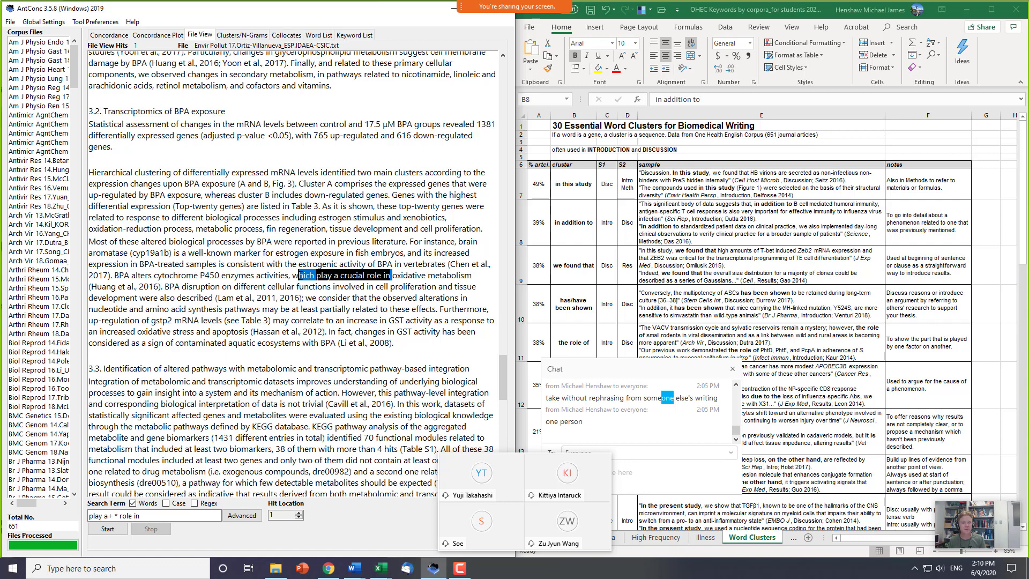
pyautogui.moveTo(114, 275); pyautogui.dragTo(250, 276)
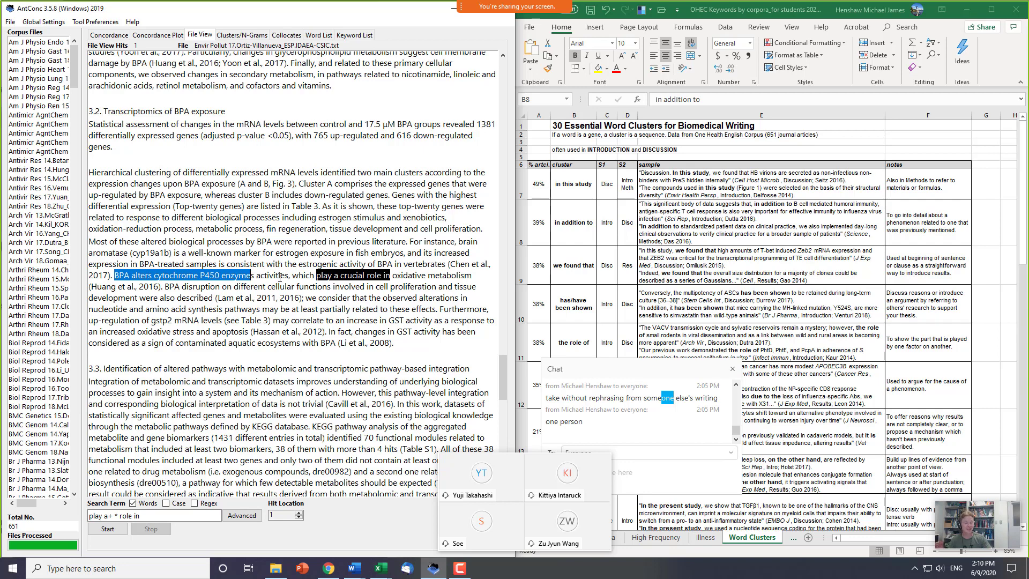
pyautogui.click(300, 252)
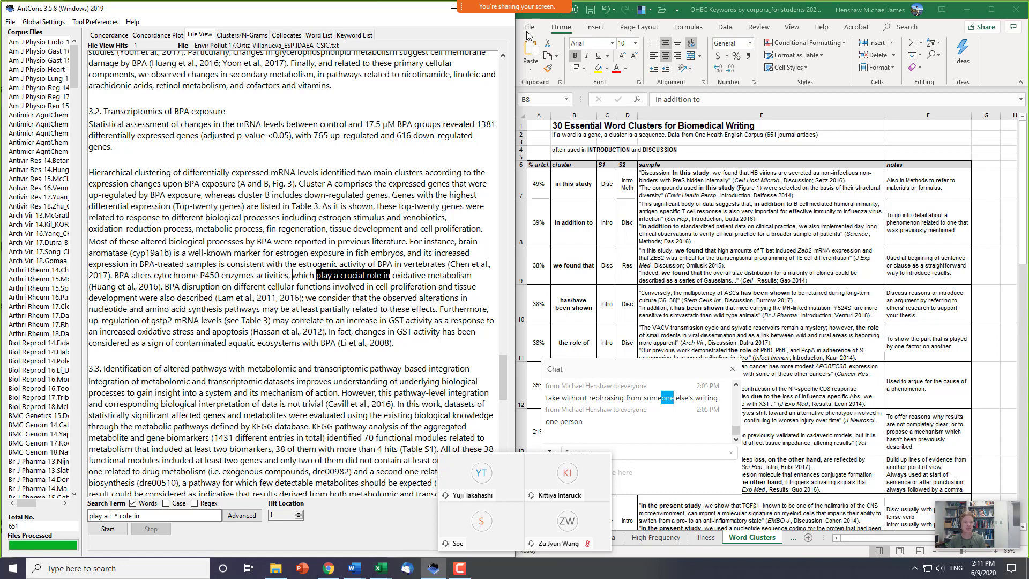
# - Switch to the N-grams of OHEC workbook in Excel and move the chat and participant panels off the worksheet
pyautogui.moveTo(385, 574)
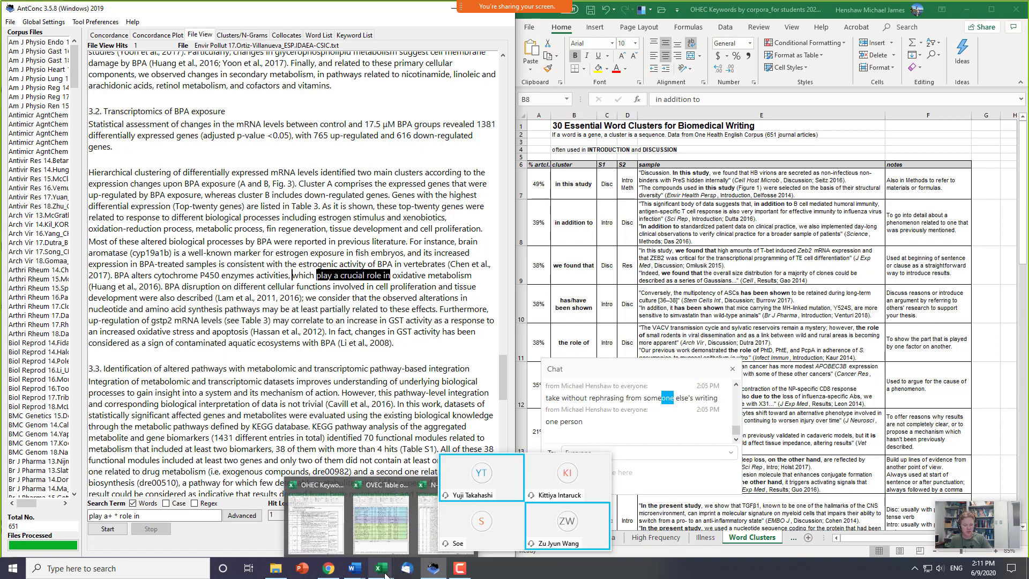
pyautogui.click(446, 528)
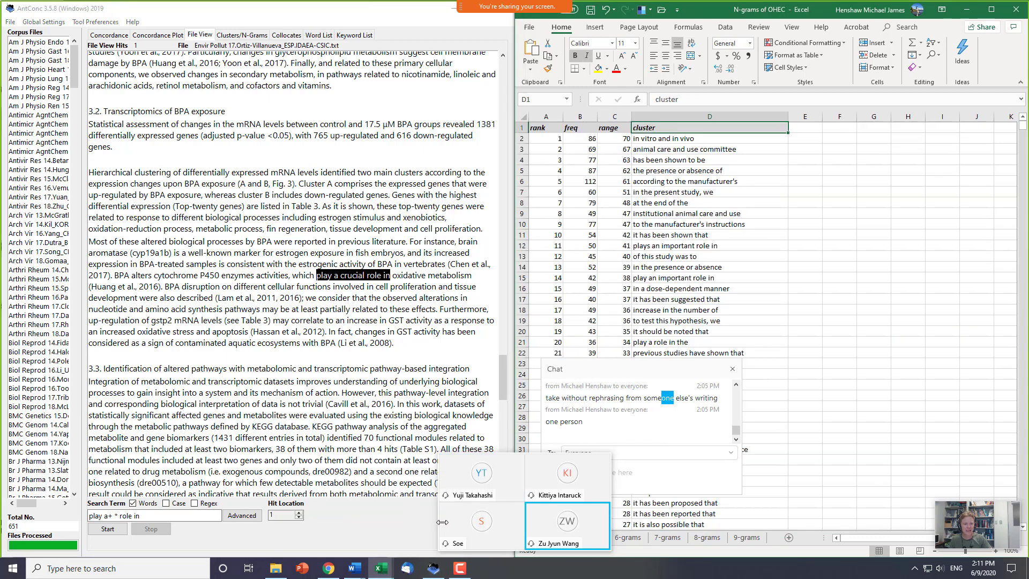
pyautogui.click(651, 235)
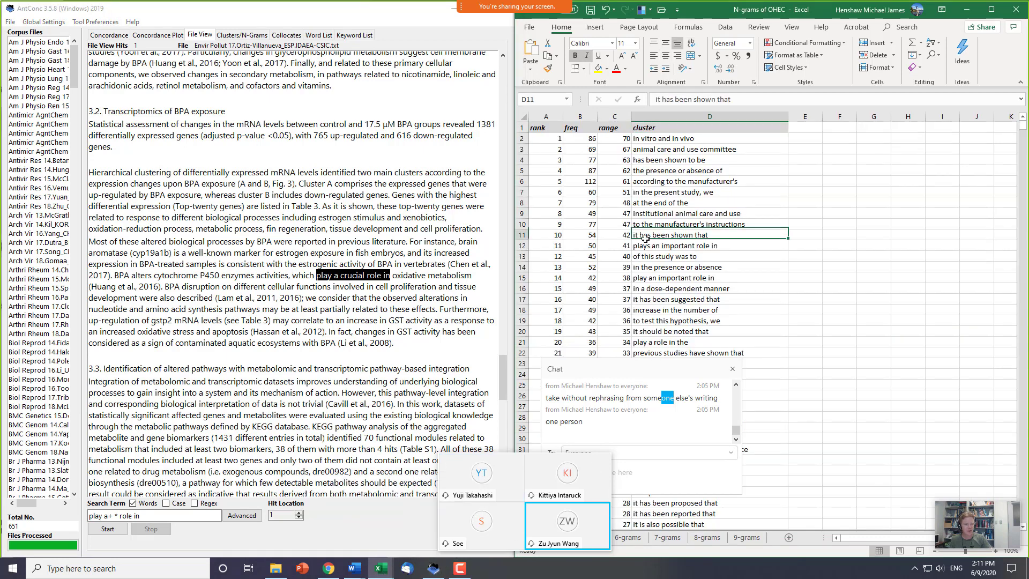
pyautogui.moveTo(662, 363); pyautogui.dragTo(345, 355)
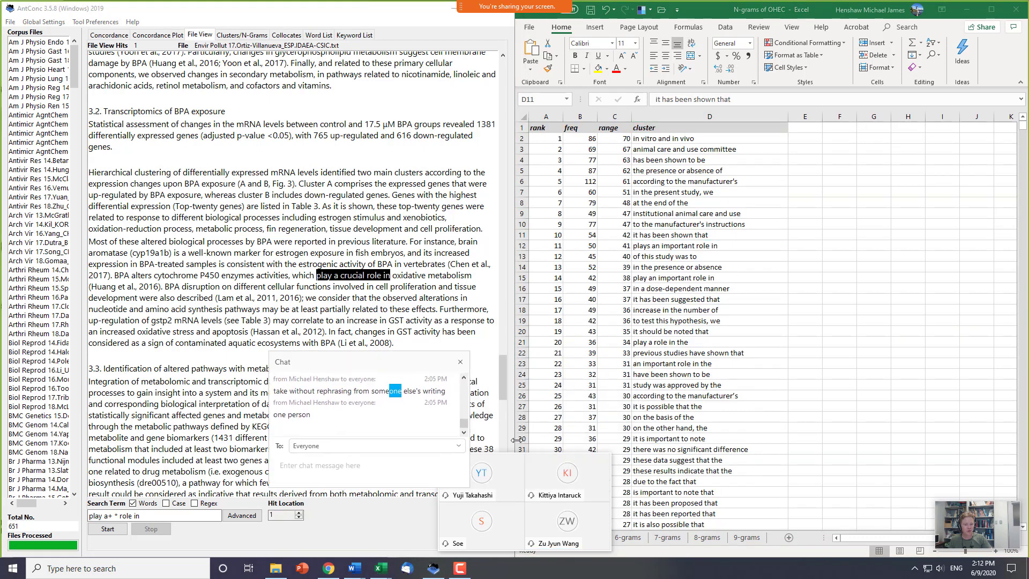
pyautogui.moveTo(491, 468); pyautogui.dragTo(393, 467)
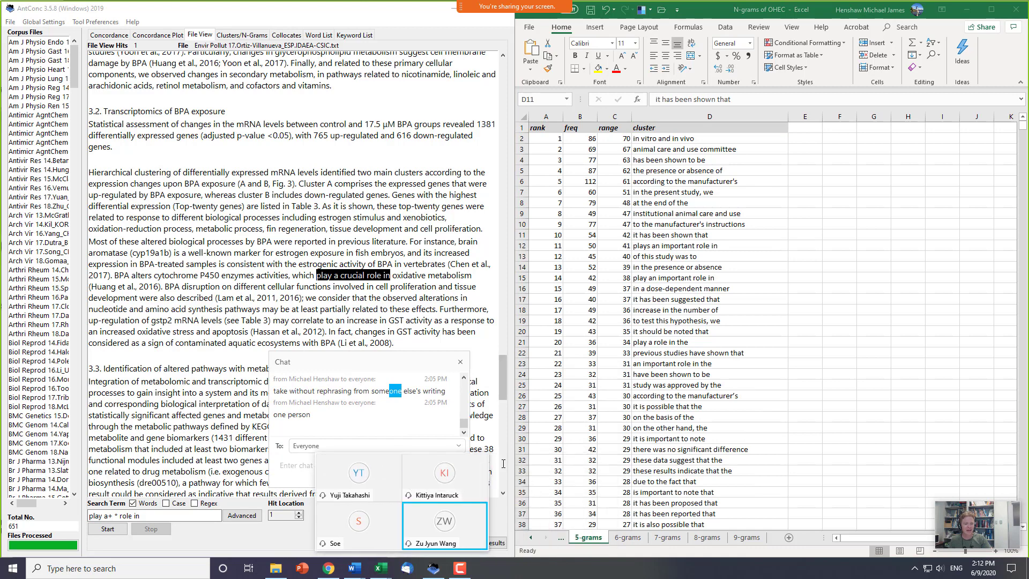
# - Go back from the 5-grams sheet to the 2-grams sheet and select its first cluster, "of the"
pyautogui.click(561, 540)
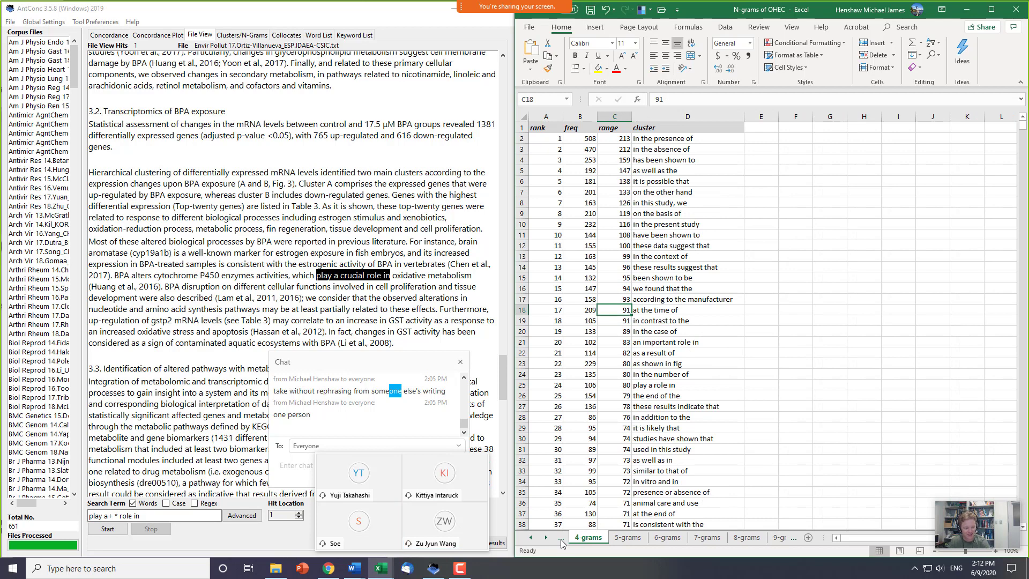
pyautogui.click(560, 539)
pyautogui.press('Left')
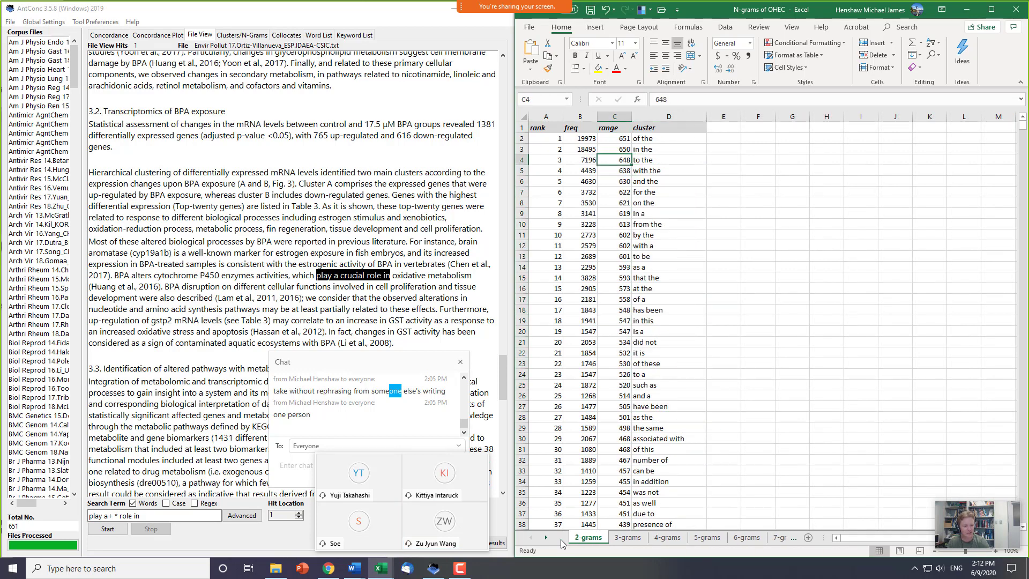
pyautogui.press('Right')
pyautogui.press('Up')
pyautogui.press('Up')
pyautogui.press('Up')
pyautogui.press('Down')
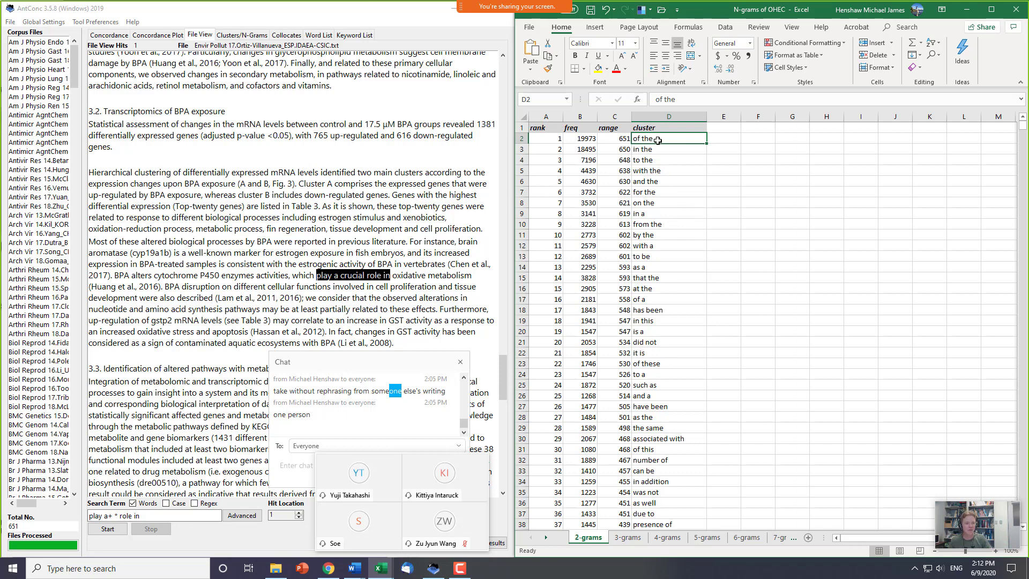
# - Highlight the rank, frequency and range of the two top clusters, "of the" and "in the", one row at a time
pyautogui.hotkey('shift', 'Left')
pyautogui.hotkey('shift', 'Left')
pyautogui.hotkey('shift', 'Left')
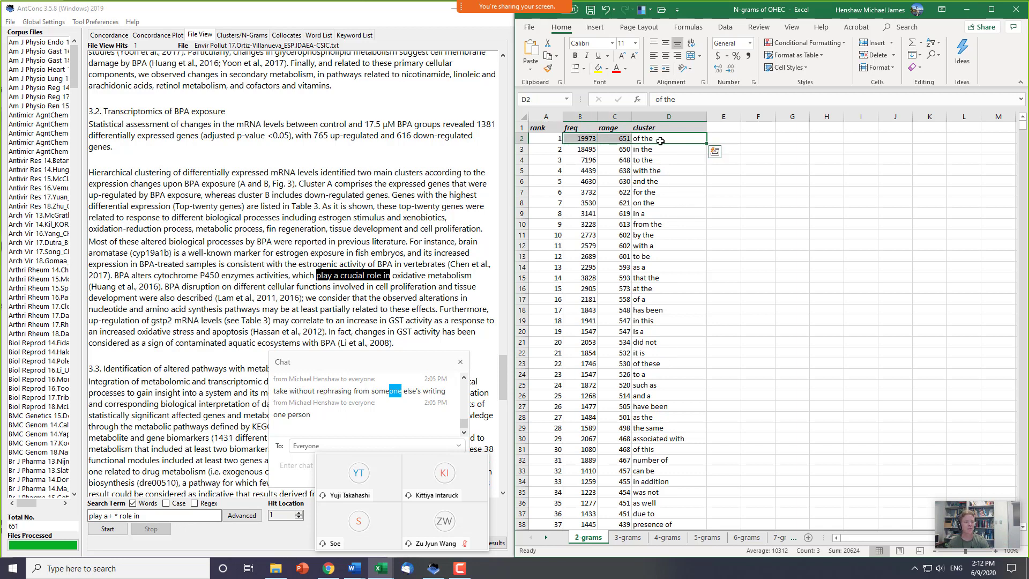
pyautogui.press('Down')
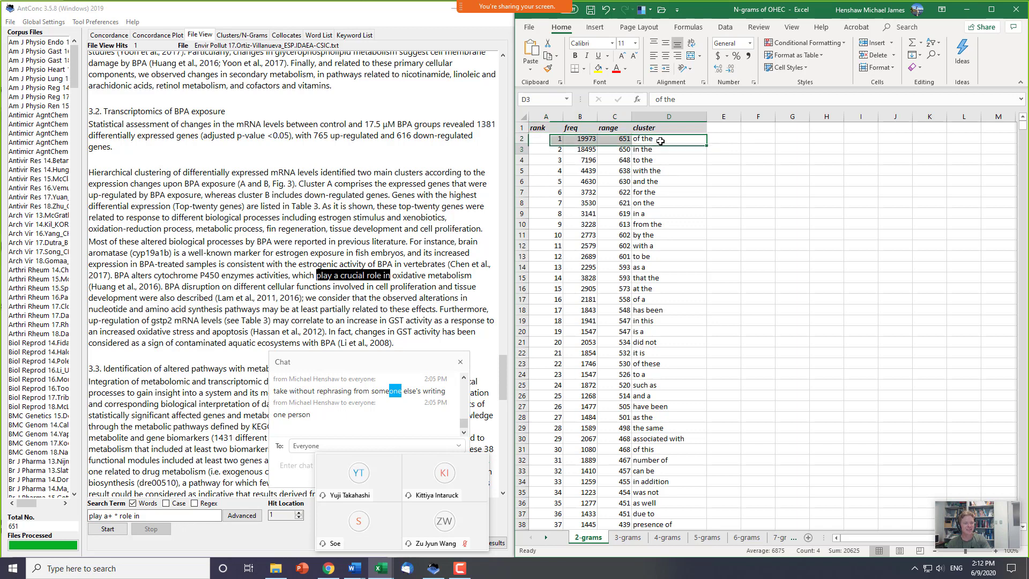
pyautogui.hotkey('shift', 'Left')
pyautogui.hotkey('shift', 'Left')
pyautogui.hotkey('shift', 'Left')
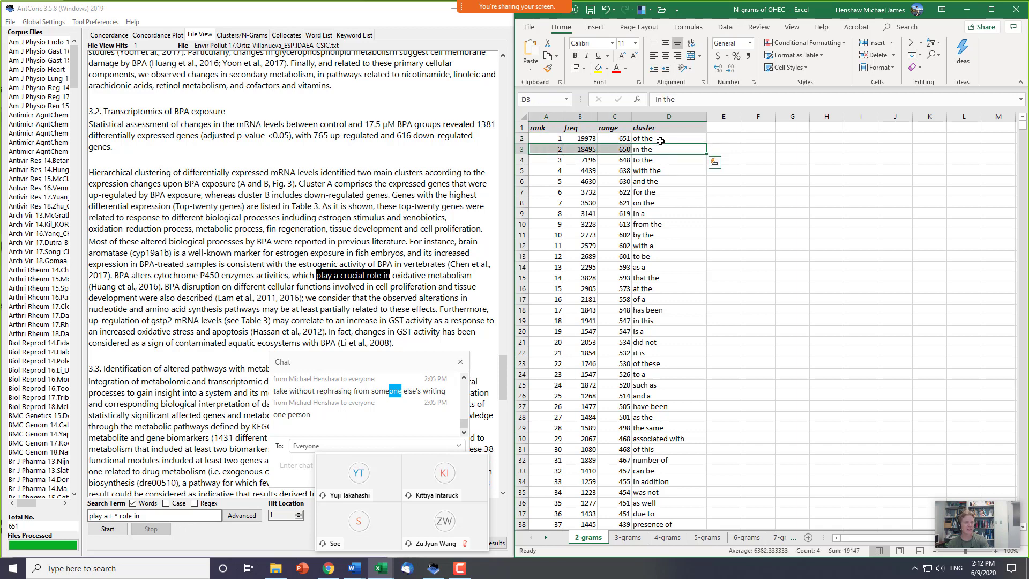
# - Jump to the end of the 2-grams list, check the last cluster's rank and values, and return to the column headers
pyautogui.hotkey('ctrl', 'Down')
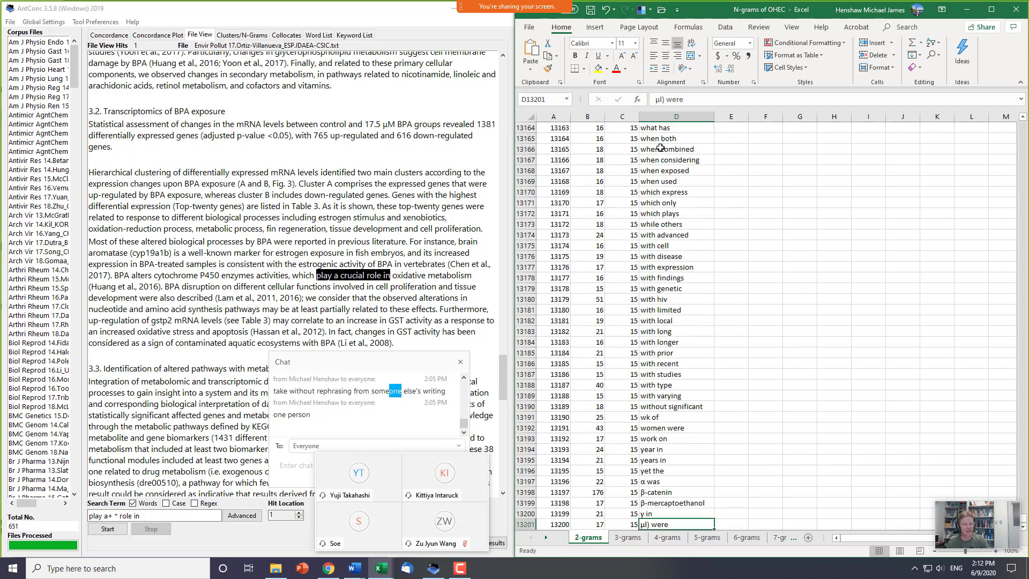
pyautogui.click(563, 525)
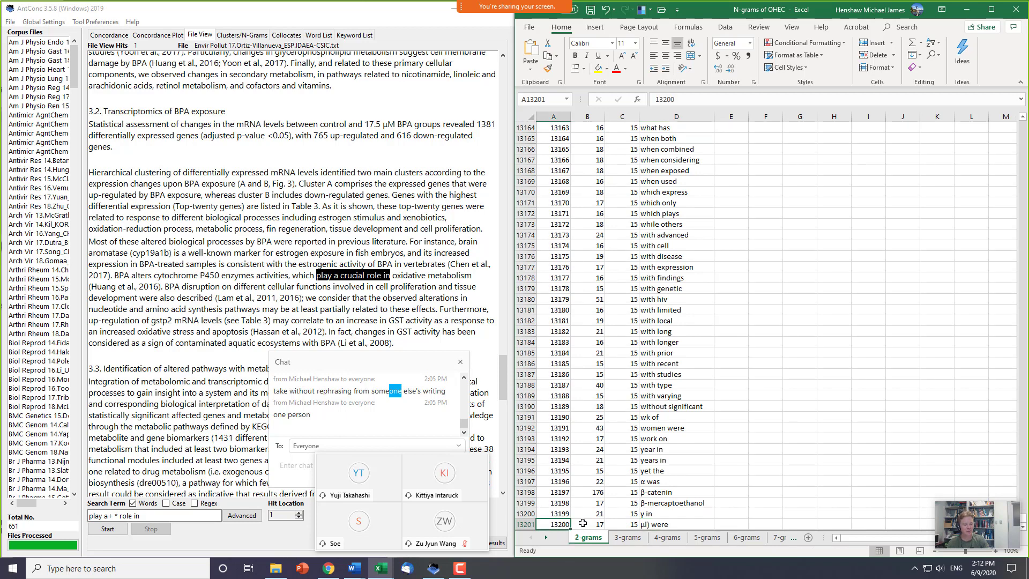
pyautogui.press('Right')
pyautogui.press('Right')
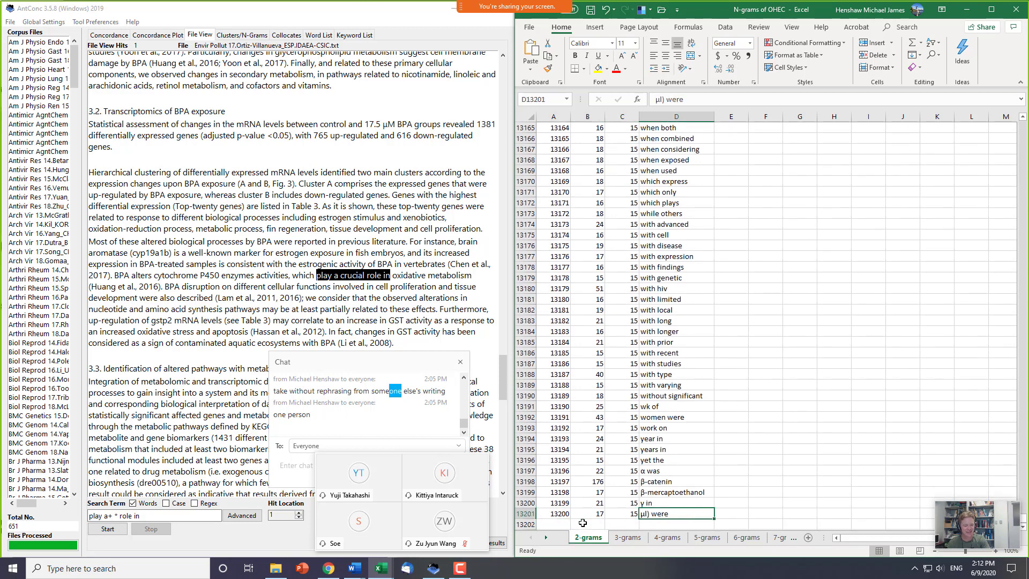
pyautogui.hotkey('ctrl', 'Up')
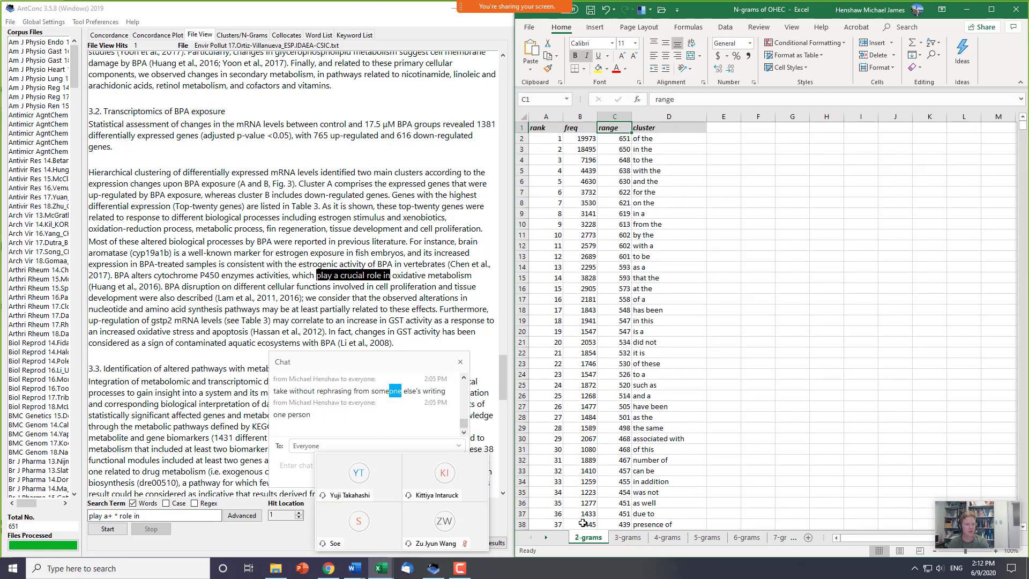
# - Compare the freq and range columns for the top 2-grams, and jump to the last value in the range column
pyautogui.press('Left')
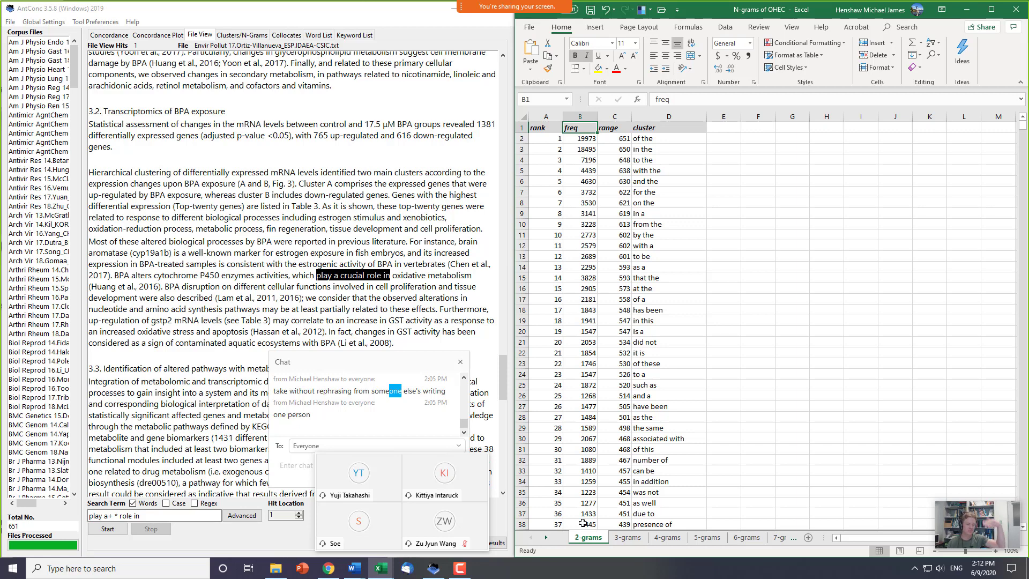
pyautogui.press('Right')
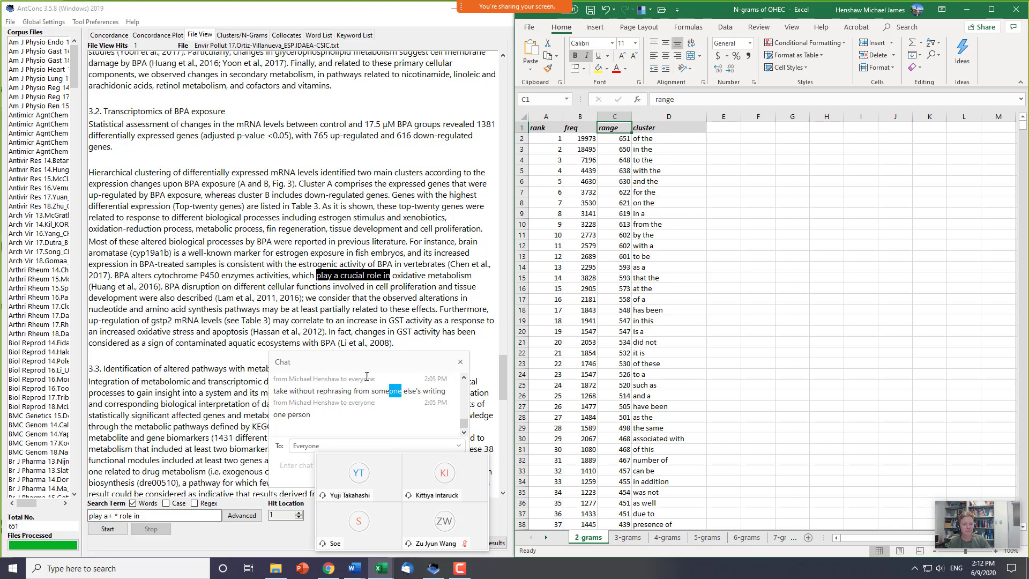
pyautogui.click(621, 161)
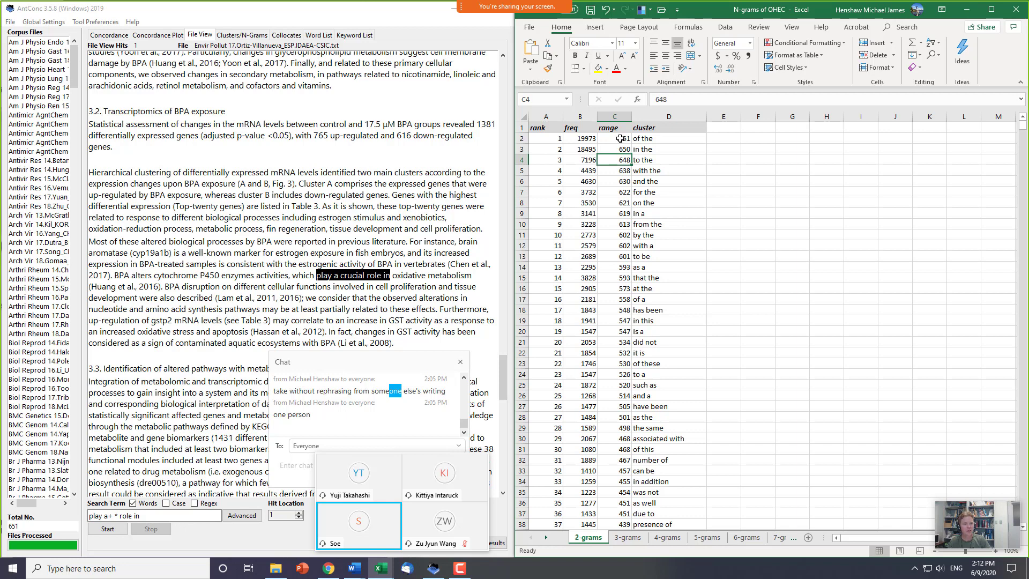
pyautogui.click(639, 138)
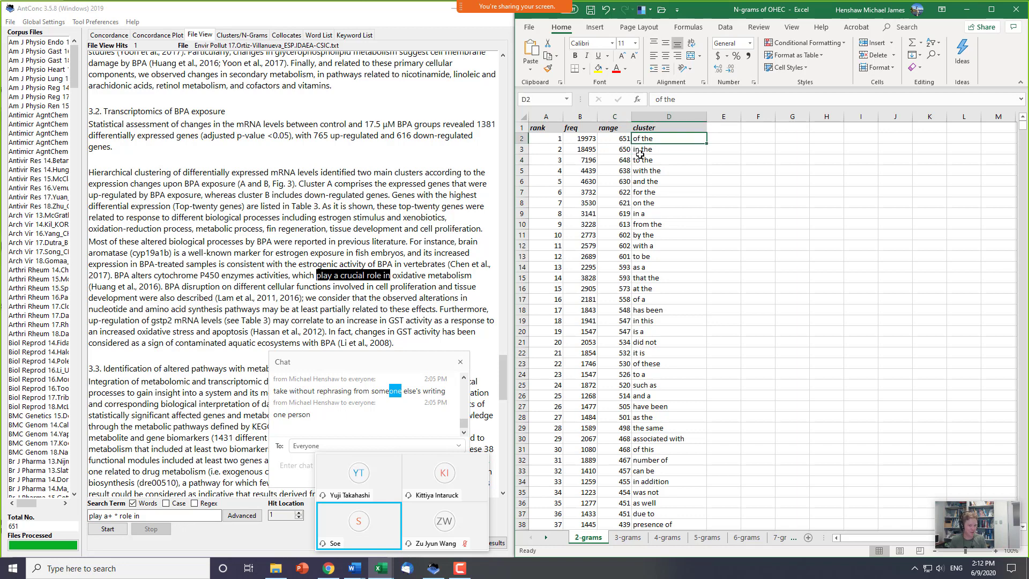
pyautogui.press('Left')
pyautogui.hotkey('ctrl', 'Down')
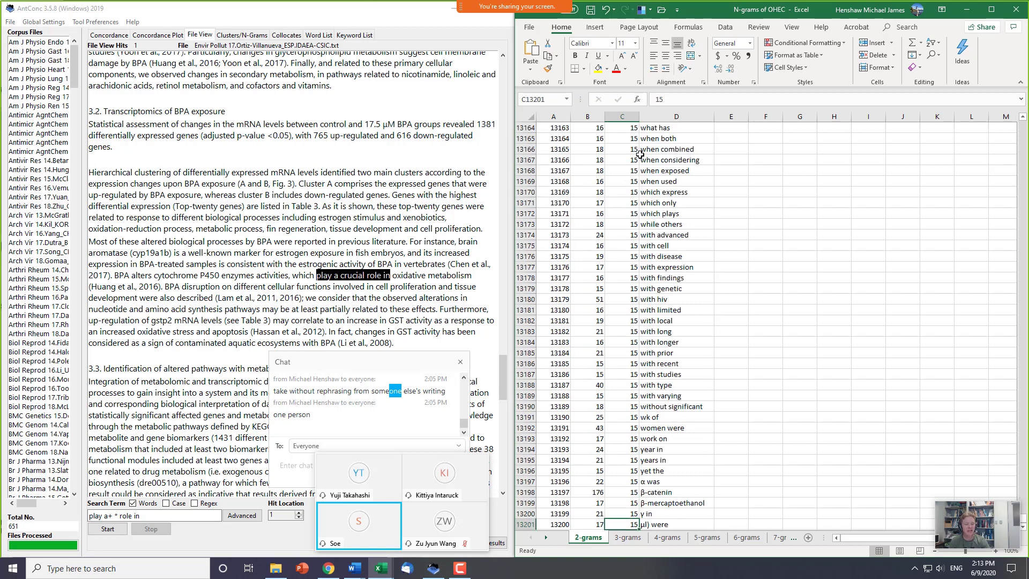
# - Step through the rank, frequency, range and cluster cells in the last row of the 2-grams list
pyautogui.press('Home')
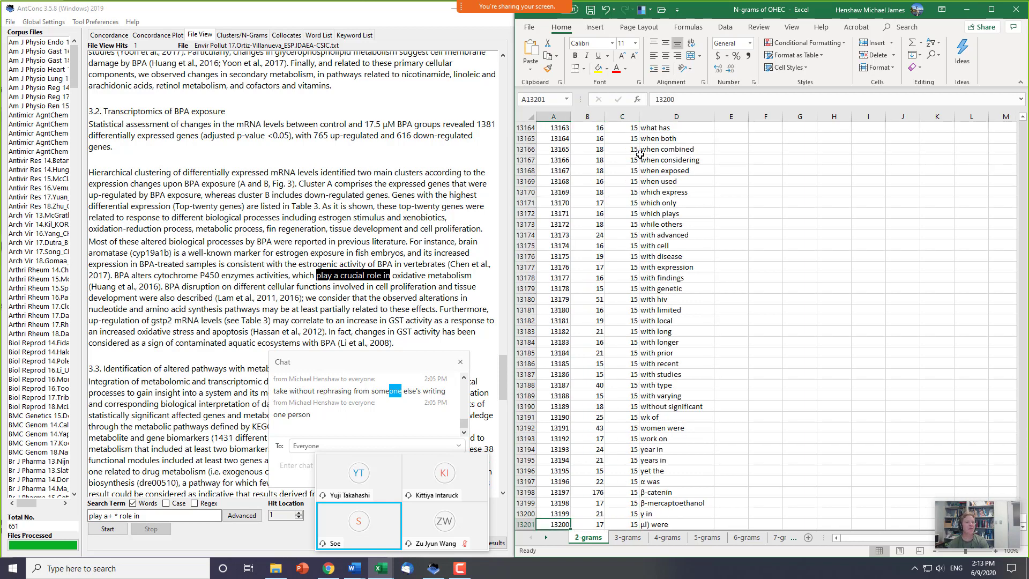
pyautogui.press('Right')
pyautogui.press('Right')
pyautogui.press('Right')
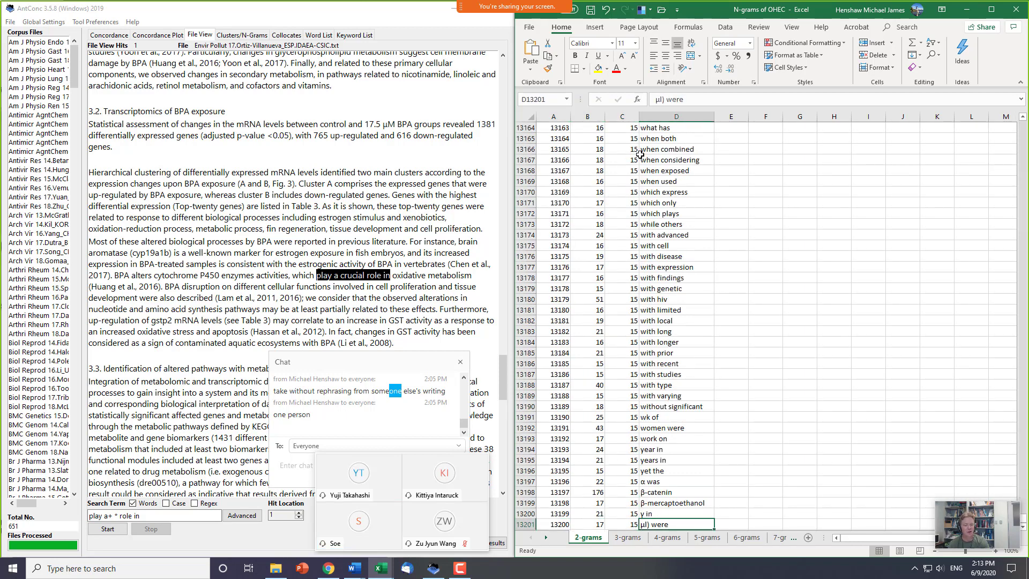
pyautogui.press('Left')
pyautogui.press('Left')
pyautogui.press('Left')
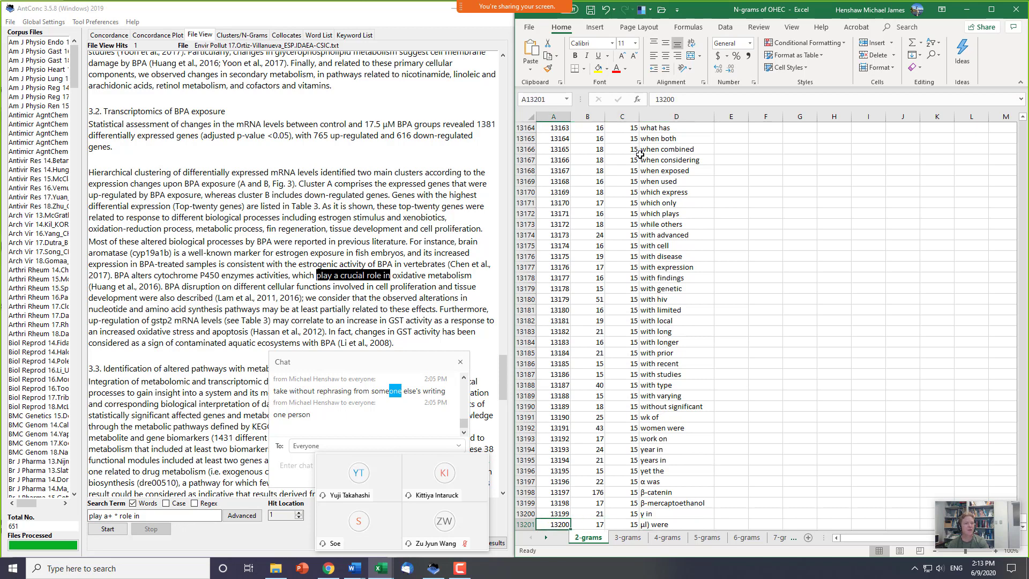
pyautogui.press('Right')
pyautogui.press('Right')
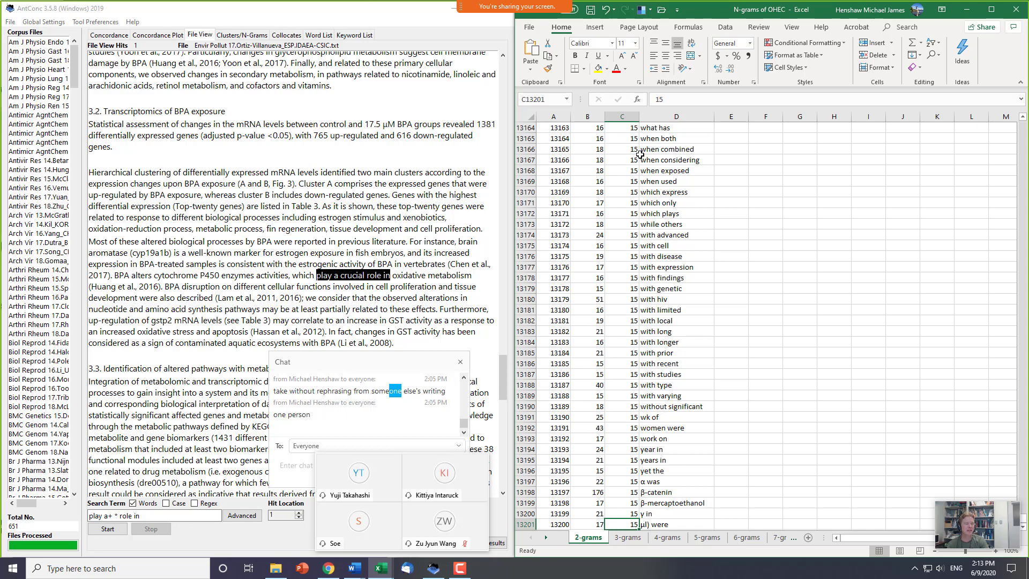
pyautogui.press('Right')
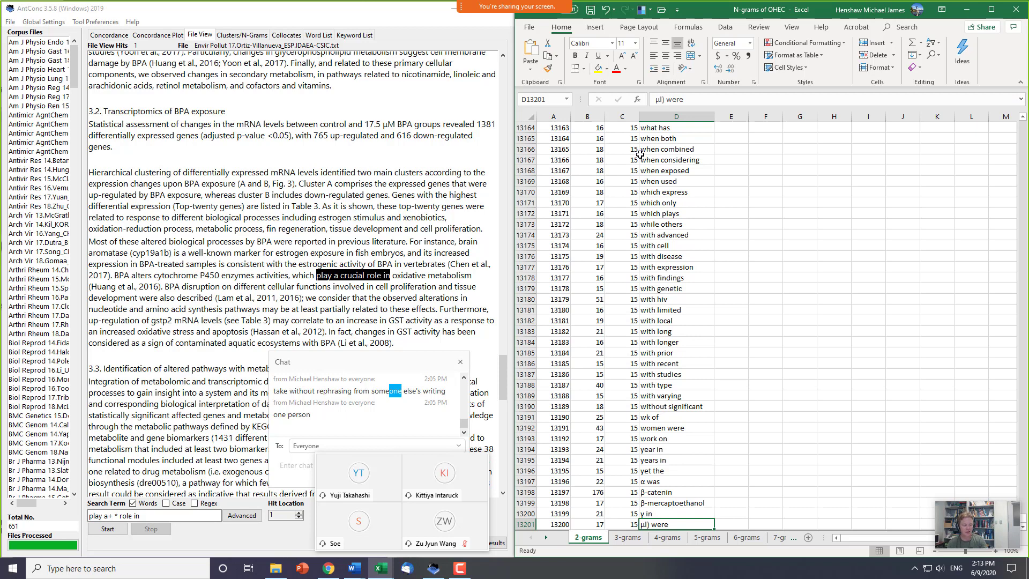
# - Switch to the 3-grams sheet and highlight its top eleven clusters, from "as well as" to "the role of"
pyautogui.hotkey('ctrl', 'pagedown')
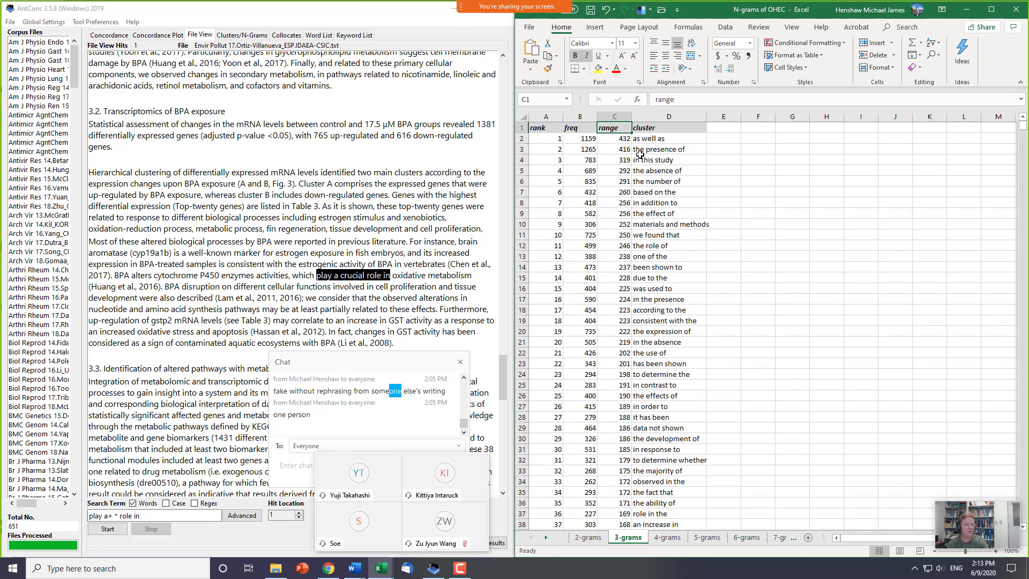
pyautogui.press('Down')
pyautogui.press('Right')
pyautogui.hotkey('shift', 'Down')
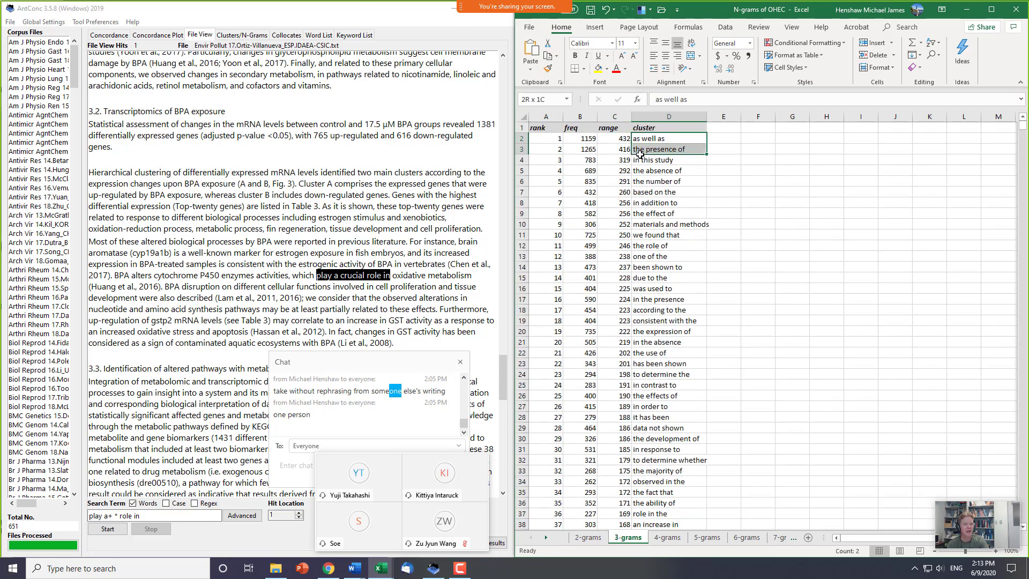
pyautogui.hotkey('shift', 'Down')
pyautogui.hotkey('shift', 'Down')
pyautogui.hotkey('shift', 'Down')
pyautogui.hotkey('shift', 'Down')
pyautogui.hotkey('shift', 'Down')
pyautogui.hotkey('shift', 'Down')
pyautogui.hotkey('shift', 'Down')
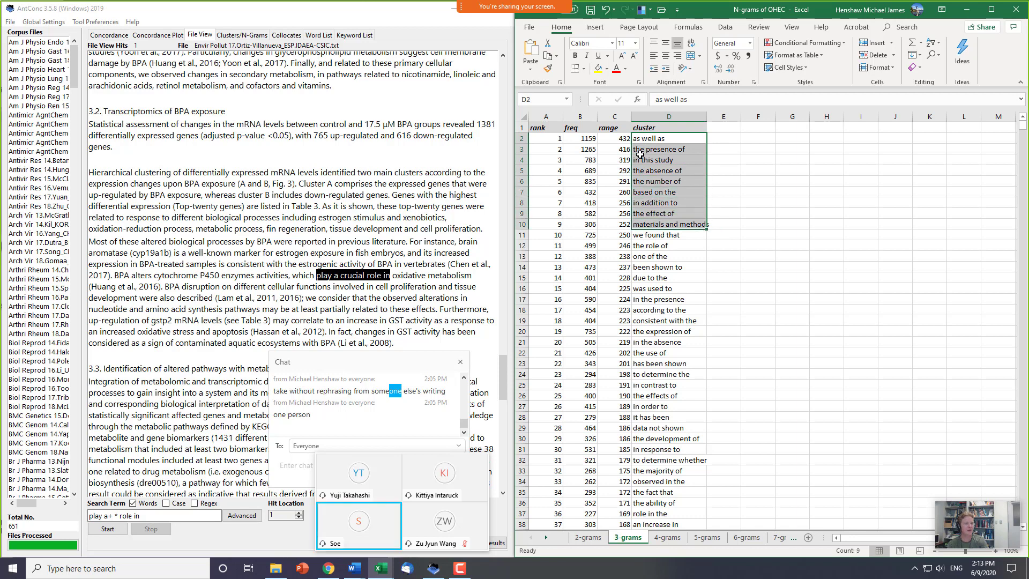
pyautogui.hotkey('shift', 'Down')
pyautogui.hotkey('shift', 'Down')
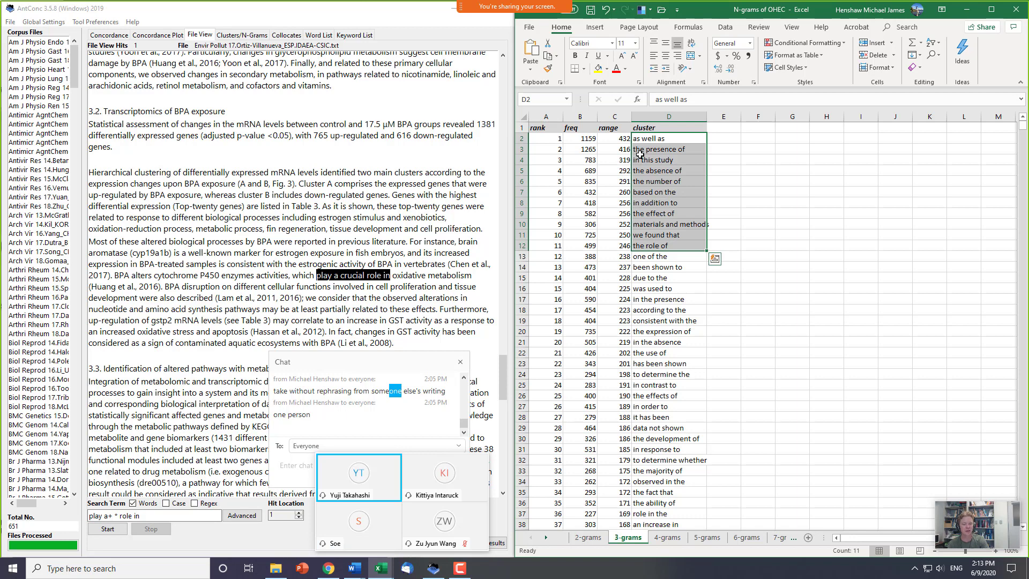
# - Jump to the end of the 3-grams list and check the rank and range of its last cluster
pyautogui.press('Left')
pyautogui.press('Down')
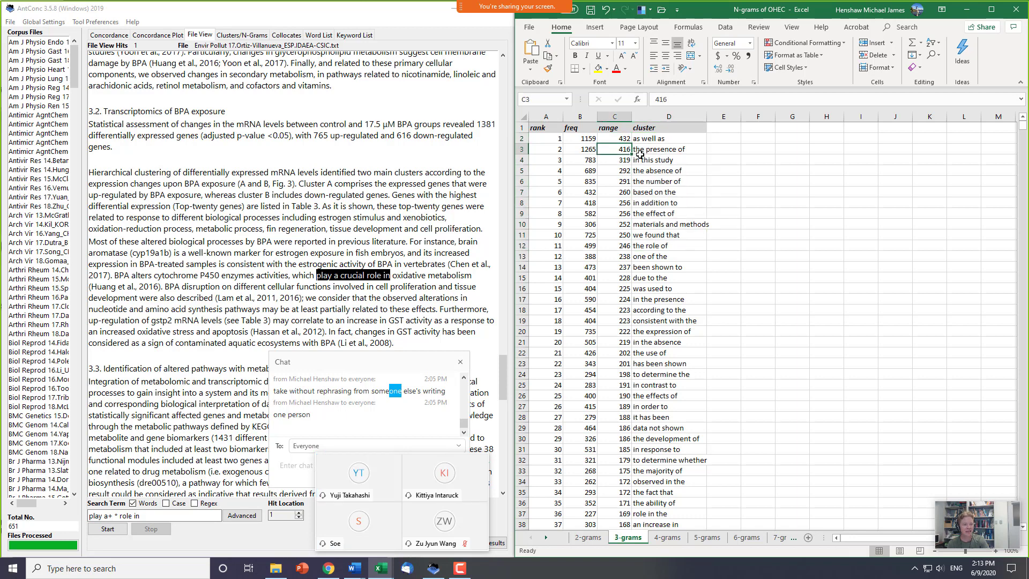
pyautogui.hotkey('ctrl', 'Down')
pyautogui.press('Left')
pyautogui.press('Left')
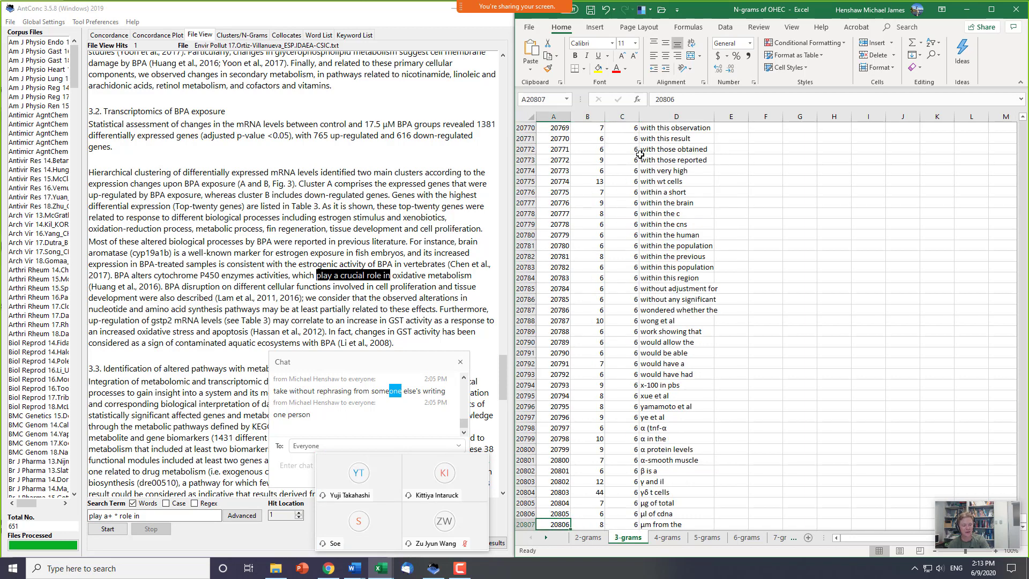
pyautogui.press('Right')
pyautogui.press('Right')
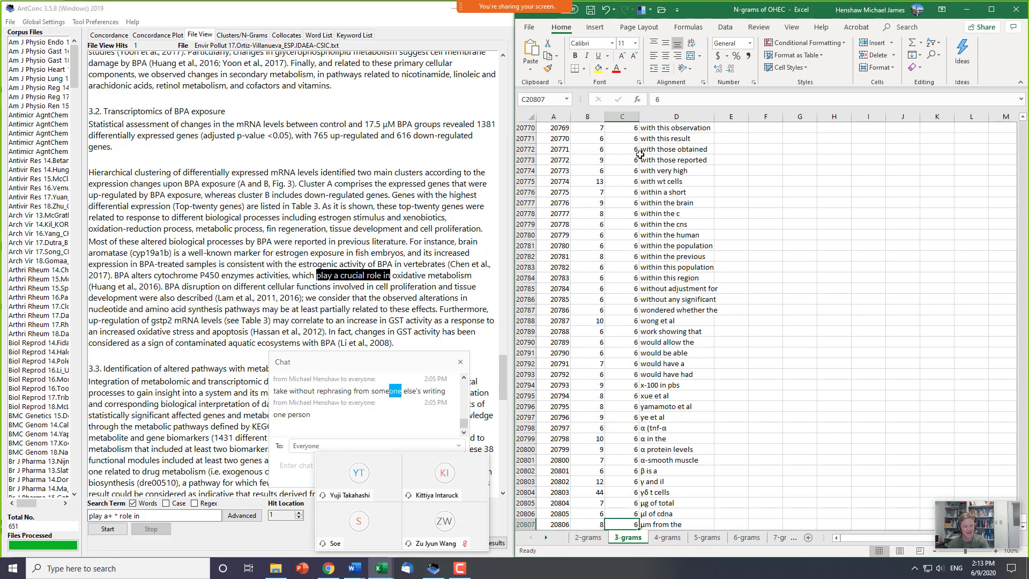
pyautogui.press('Left')
pyautogui.press('Left')
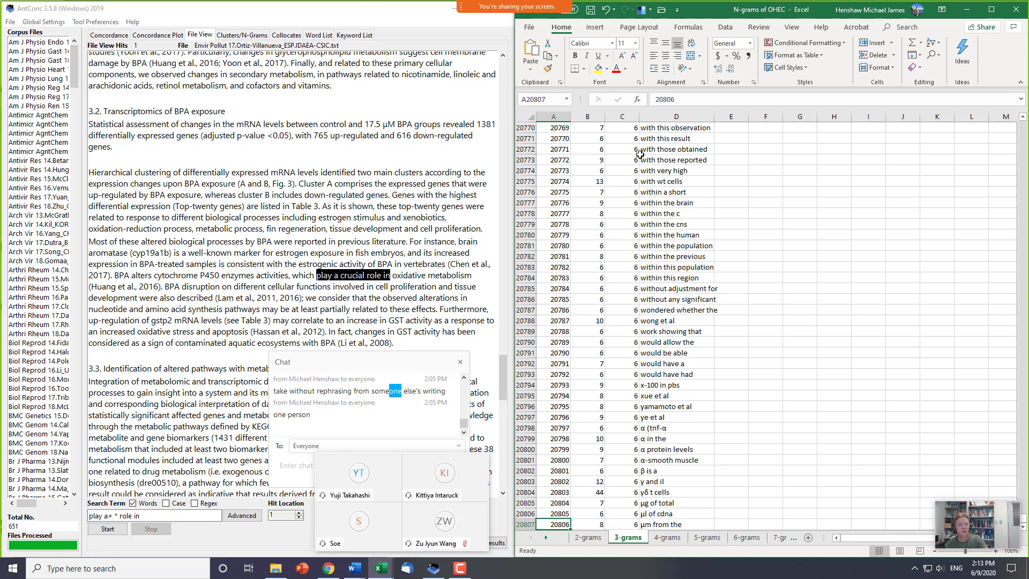
pyautogui.press('Right')
pyautogui.press('Right')
pyautogui.press('Right')
pyautogui.press('Left')
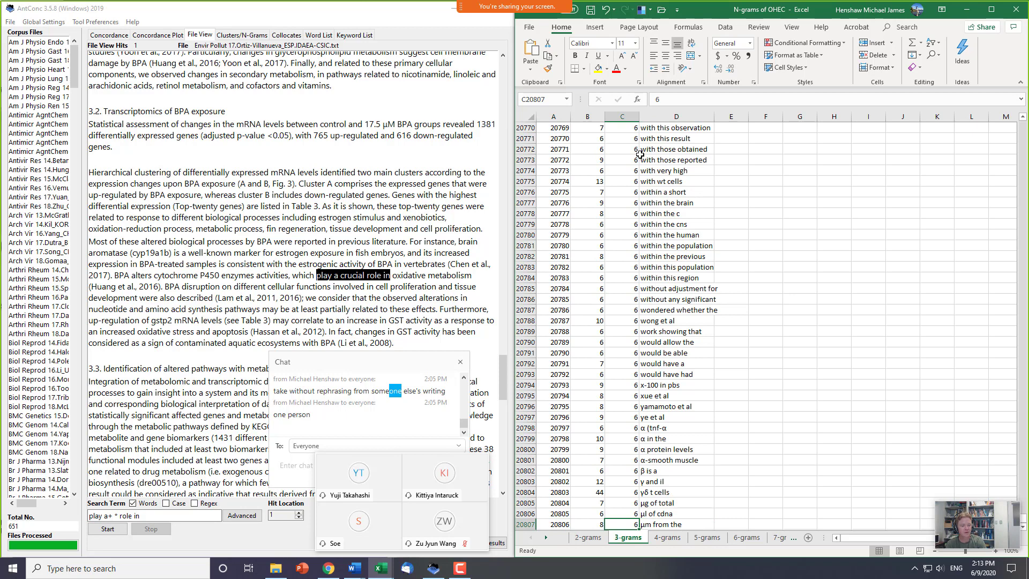
# - Switch to the 4-grams sheet, jump to the end of its list and check the last row's rank and range
pyautogui.hotkey('ctrl', 'pagedown')
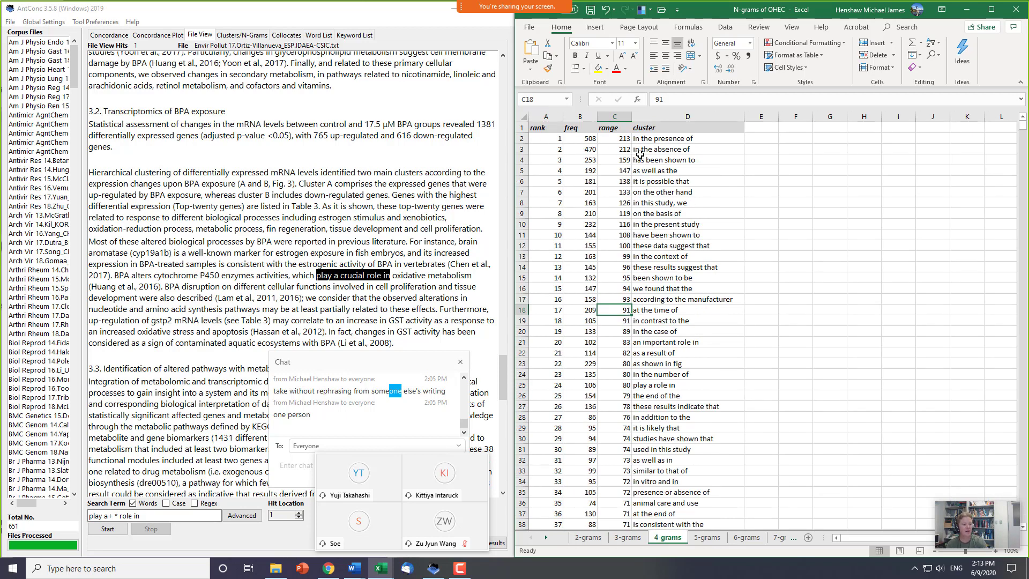
pyautogui.hotkey('ctrl', 'Down')
pyautogui.hotkey('ctrl', 'Left')
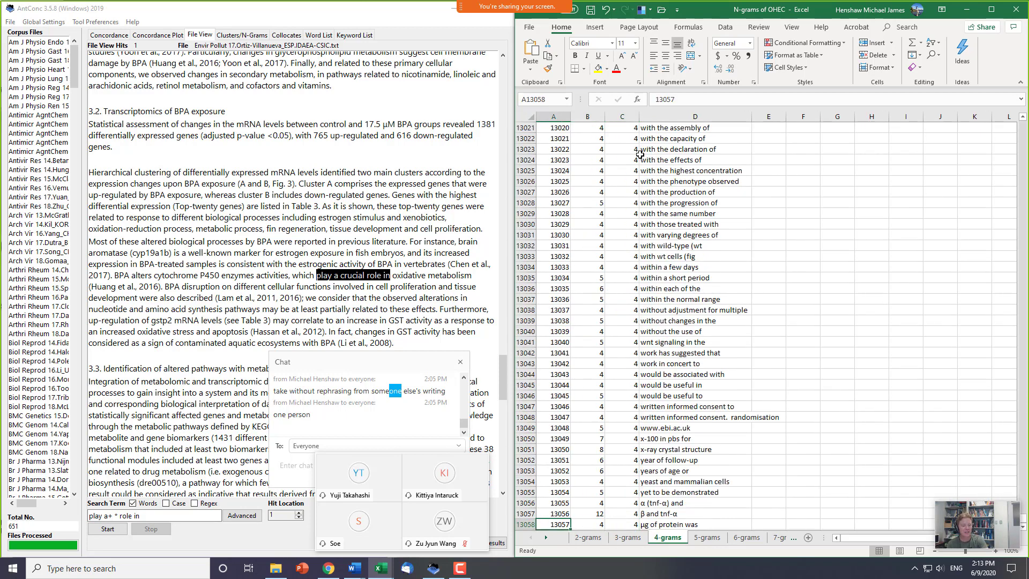
pyautogui.press('Right')
pyautogui.press('Right')
pyautogui.press('Right')
pyautogui.press('Left')
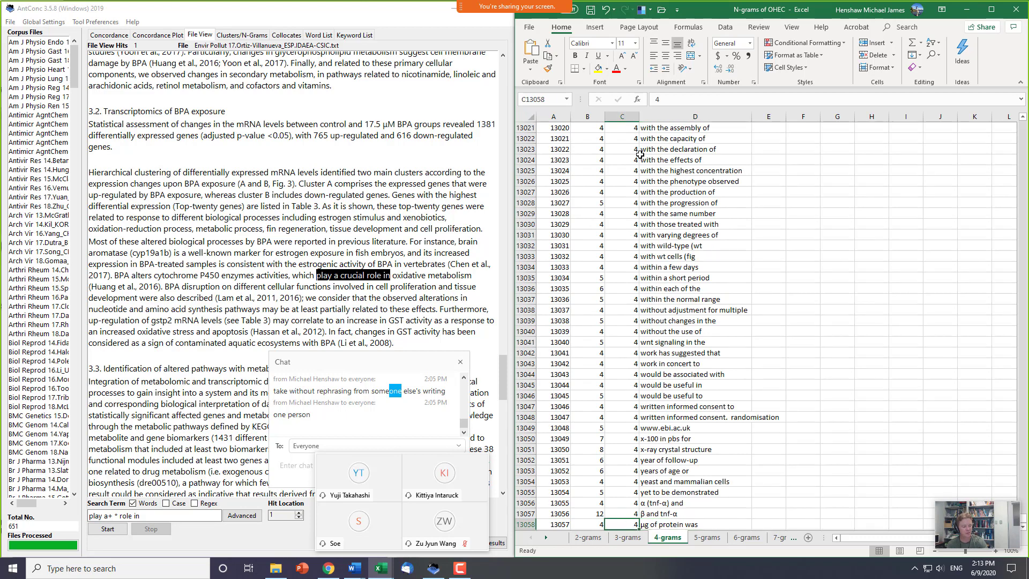
# - Switch to the 5-grams sheet, jump to its last row and check the rank and range there
pyautogui.hotkey('ctrl', 'pagedown')
pyautogui.hotkey('ctrl', 'Down')
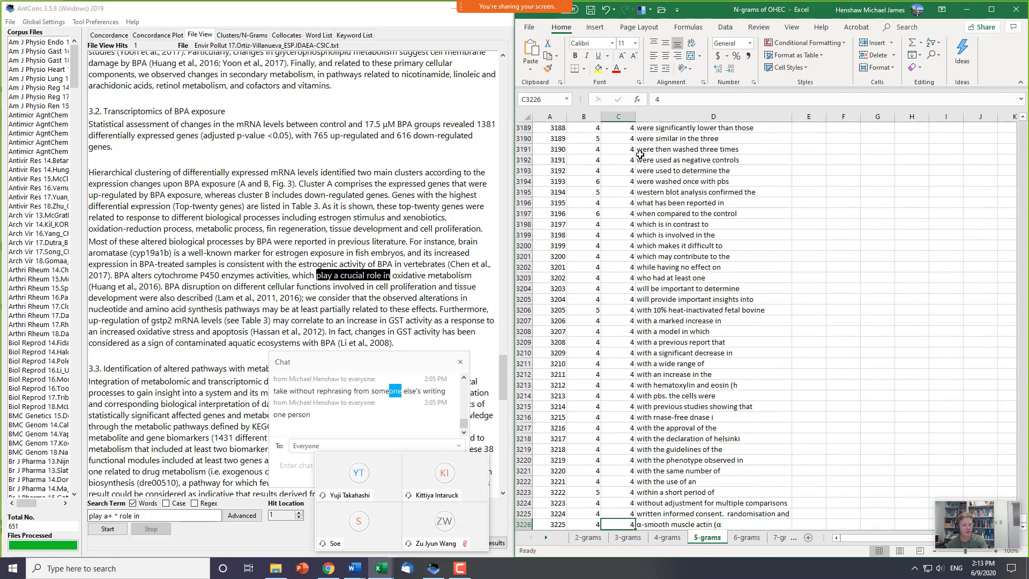
pyautogui.press('Left')
pyautogui.press('Left')
pyautogui.press('Right')
pyautogui.press('Right')
# - Switch to the 6-grams sheet, jump to its last row and check the rank and frequency there
pyautogui.hotkey('ctrl', 'pagedown')
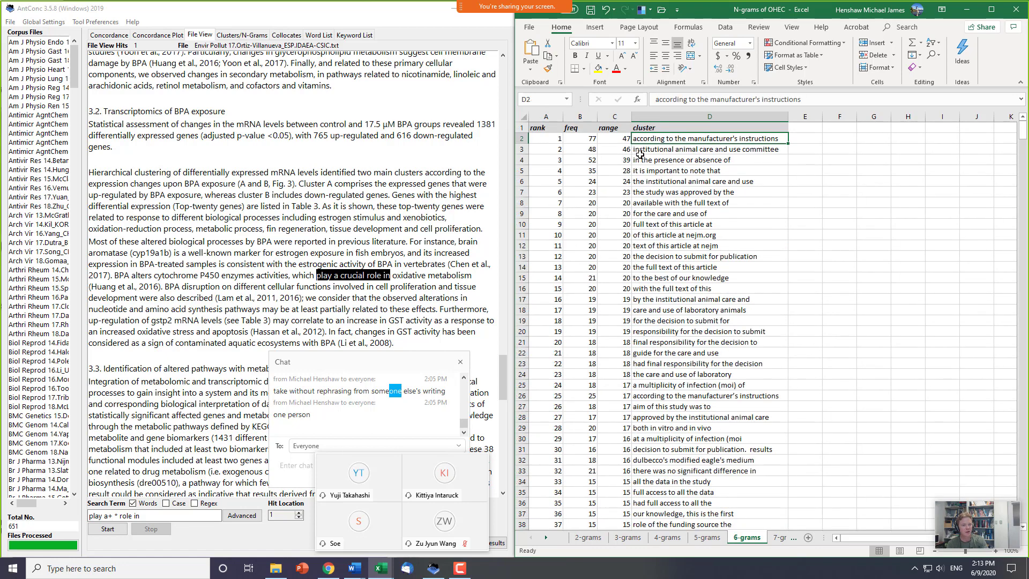
pyautogui.hotkey('ctrl', 'Down')
pyautogui.press('Home')
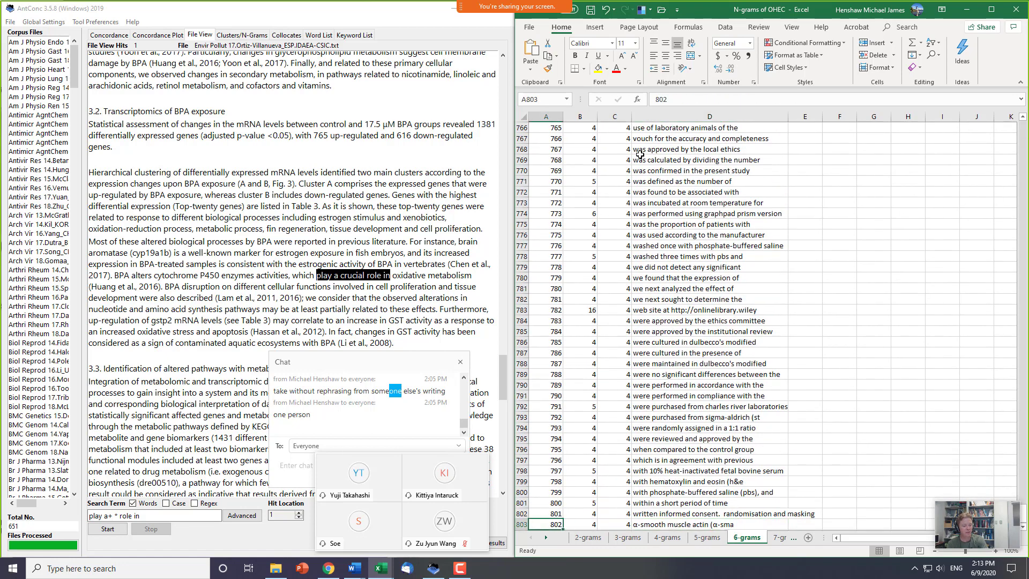
pyautogui.press('Right')
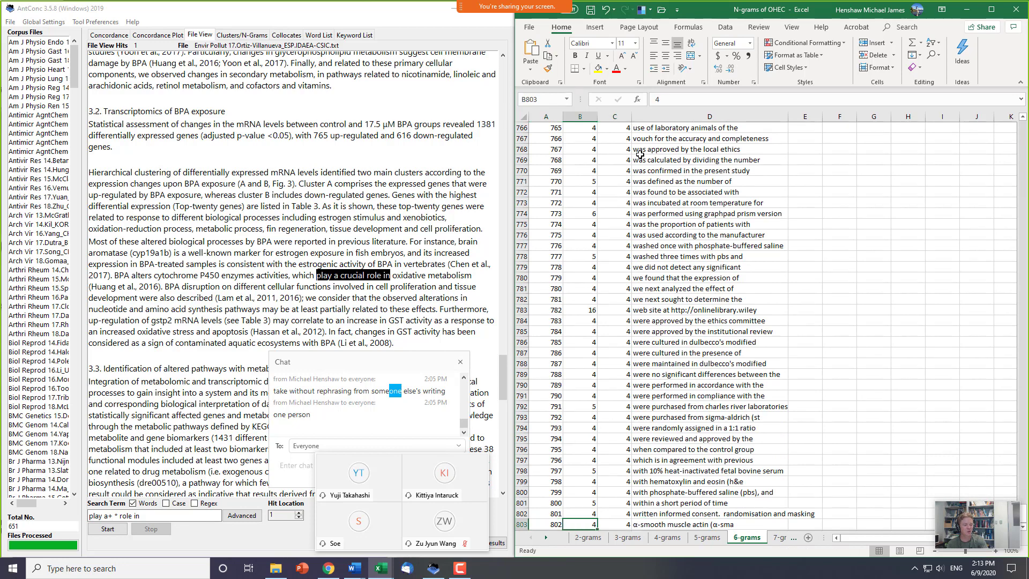
# - Switch to the 7-grams sheet and jump to the last entry in its cluster column
pyautogui.hotkey('ctrl', 'pagedown')
pyautogui.hotkey('ctrl', 'Down')
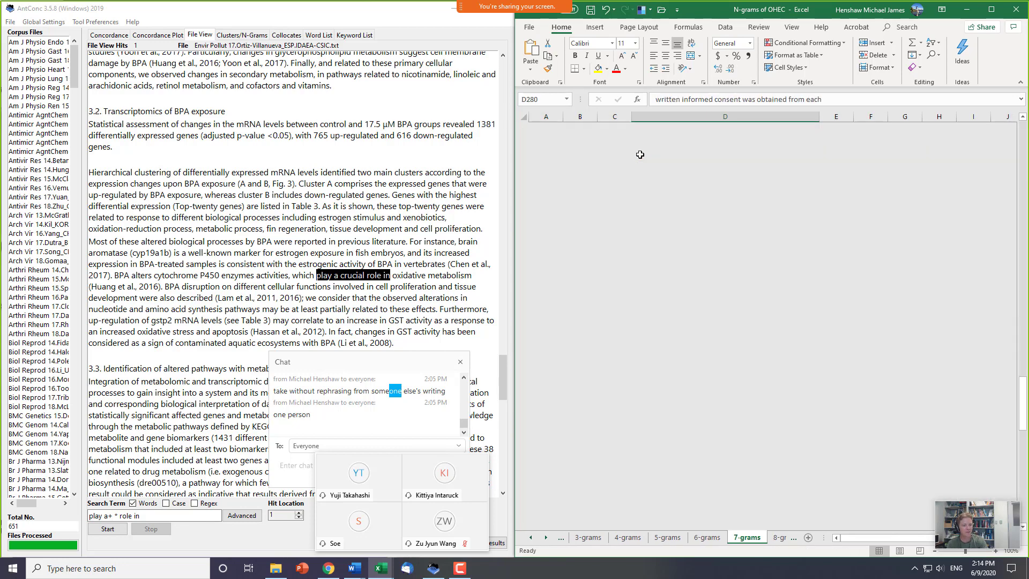
# - Highlight the last row of the 7-grams list, from its rank through its cluster, to check the final entry
pyautogui.press('Left')
pyautogui.press('Left')
pyautogui.press('Left')
pyautogui.hotkey('shift', 'Right')
pyautogui.hotkey('shift', 'Right')
pyautogui.hotkey('shift', 'Right')
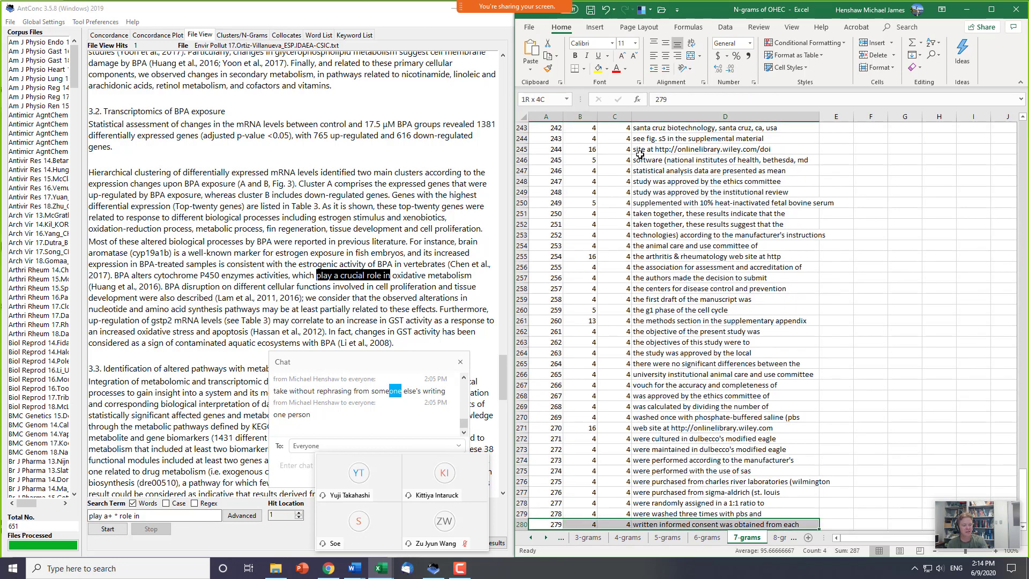
pyautogui.press('Left')
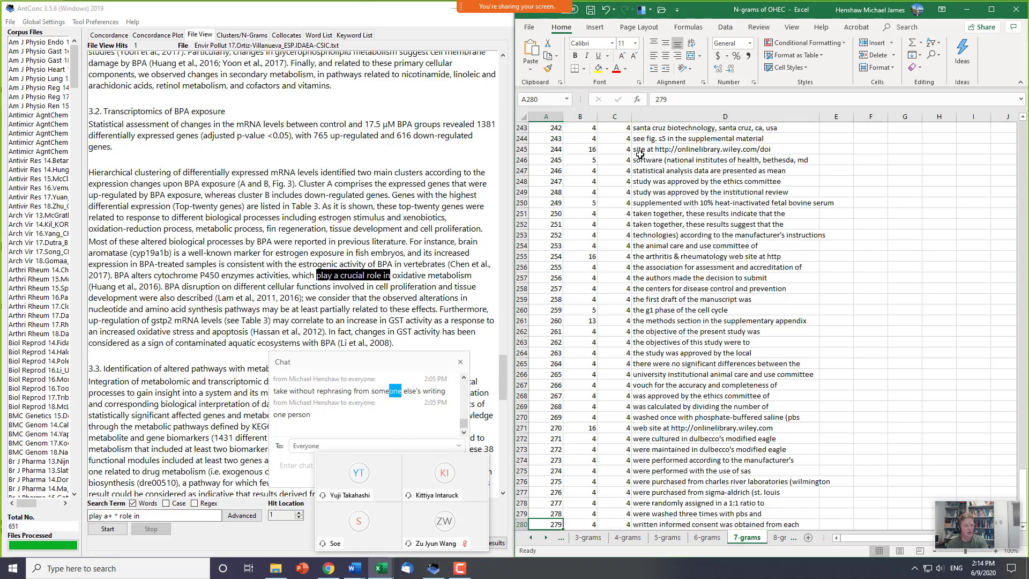
# - Go back to the start of the 7-grams list and highlight the two nejm clusters in D4:D5
pyautogui.click(689, 244)
pyautogui.hotkey('ctrl', 'Up')
pyautogui.press('Down')
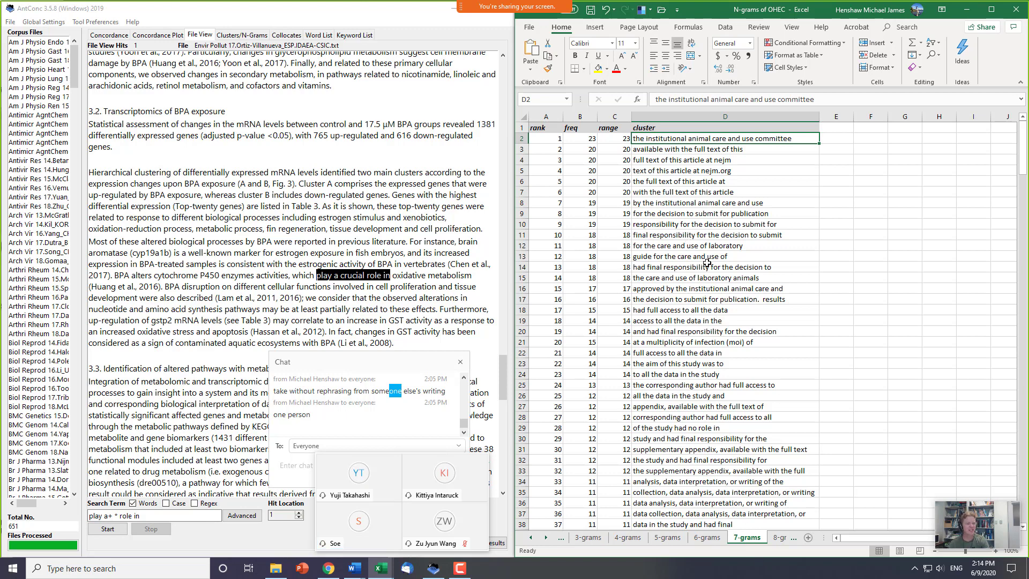
pyautogui.press('Down')
pyautogui.press('Down')
pyautogui.hotkey('shift', 'Down')
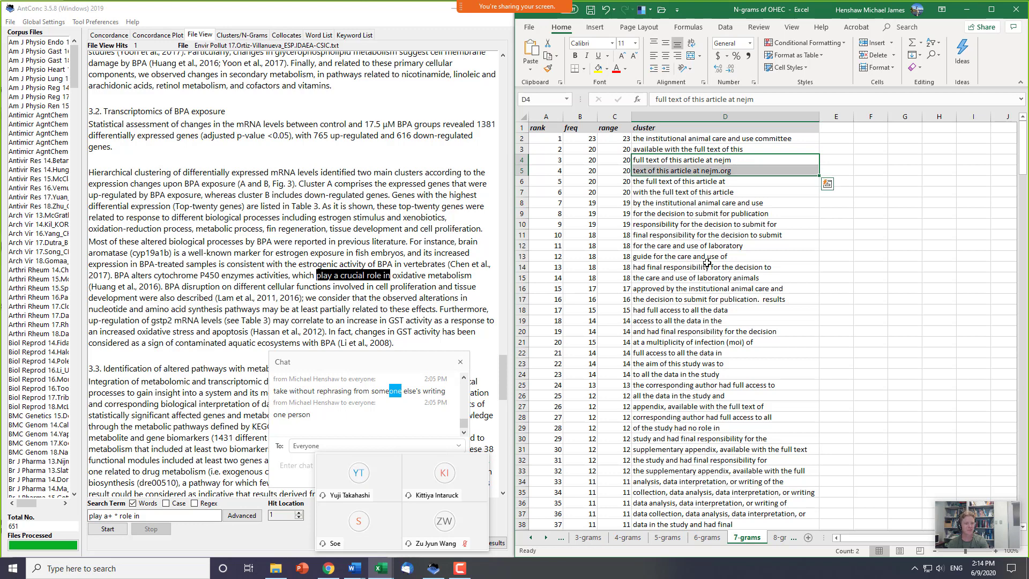
# - Highlight the overlapping "full text of this article" clusters in D3:D7 of the 7-grams sheet
pyautogui.press('Up')
pyautogui.press('Up')
pyautogui.press('Down')
pyautogui.hotkey('shift', 'Down')
pyautogui.hotkey('shift', 'Down')
pyautogui.hotkey('shift', 'Down')
pyautogui.hotkey('shift', 'Down')
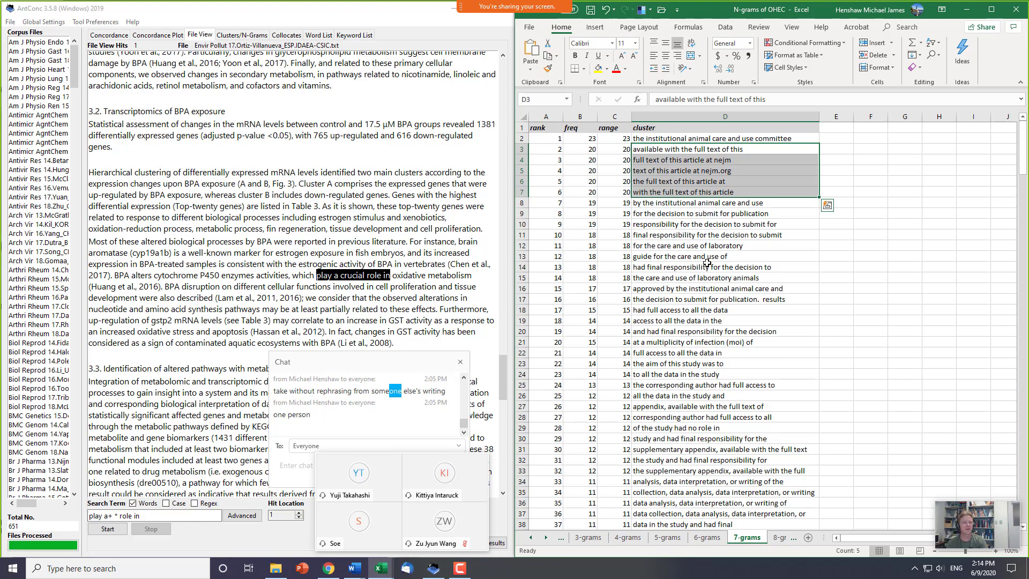
# - Highlight the 7-grams clusters from "final responsibility for the decision to submit" to "full access to all the data in", D11:D22
pyautogui.press('Up')
pyautogui.press('Down')
pyautogui.press('Down')
pyautogui.press('Down')
pyautogui.press('Down')
pyautogui.press('Down')
pyautogui.press('Down')
pyautogui.press('Down')
pyautogui.press('Down')
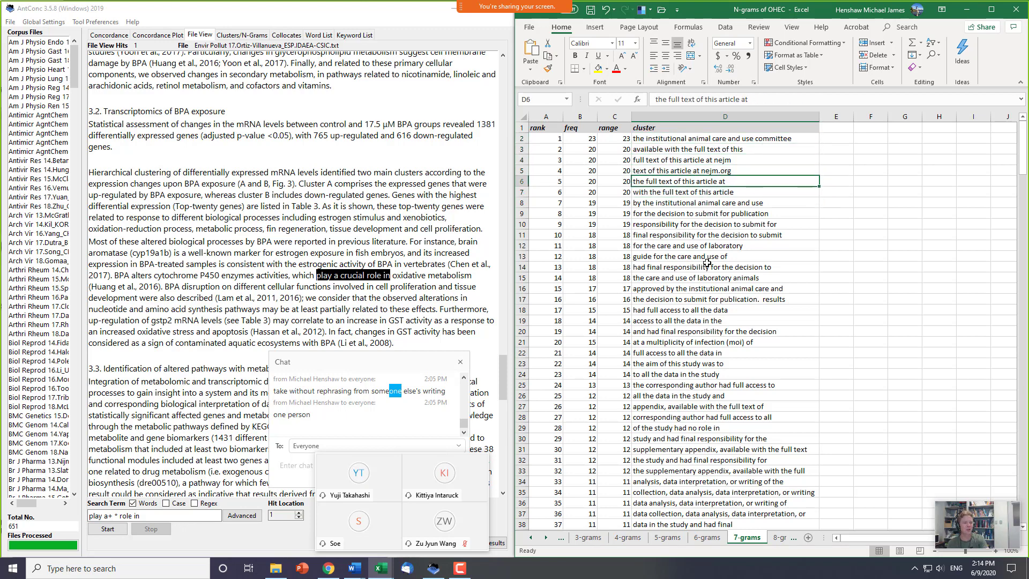
pyautogui.press('Down')
pyautogui.hotkey('shift', 'Down')
pyautogui.hotkey('shift', 'Down')
pyautogui.hotkey('shift', 'Down')
pyautogui.hotkey('shift', 'Down')
pyautogui.hotkey('shift', 'Down')
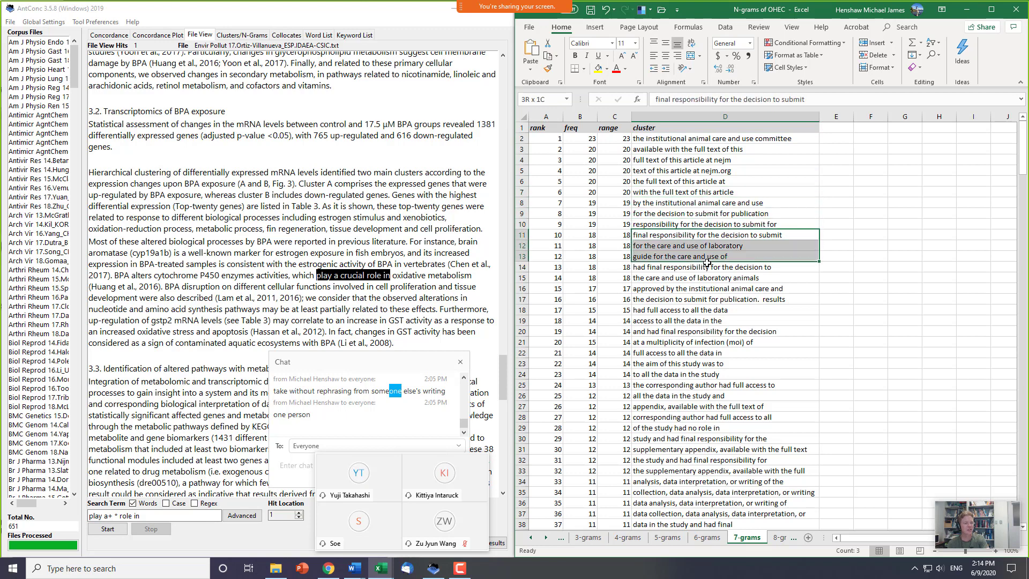
pyautogui.hotkey('shift', 'Down')
pyautogui.hotkey('shift', 'Down')
pyautogui.hotkey('shift', 'Down')
pyautogui.hotkey('shift', 'Down')
pyautogui.hotkey('shift', 'Down')
pyautogui.hotkey('shift', 'Down')
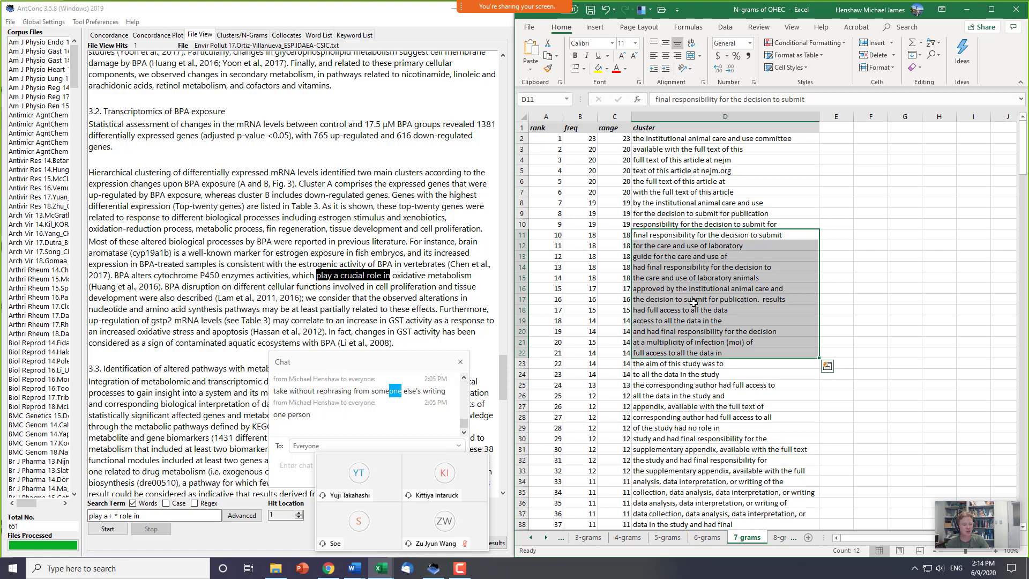
# - Highlight the whole entry for "the aim of this study was to" in the 7-grams sheet, then return to the cluster header
pyautogui.click(678, 362)
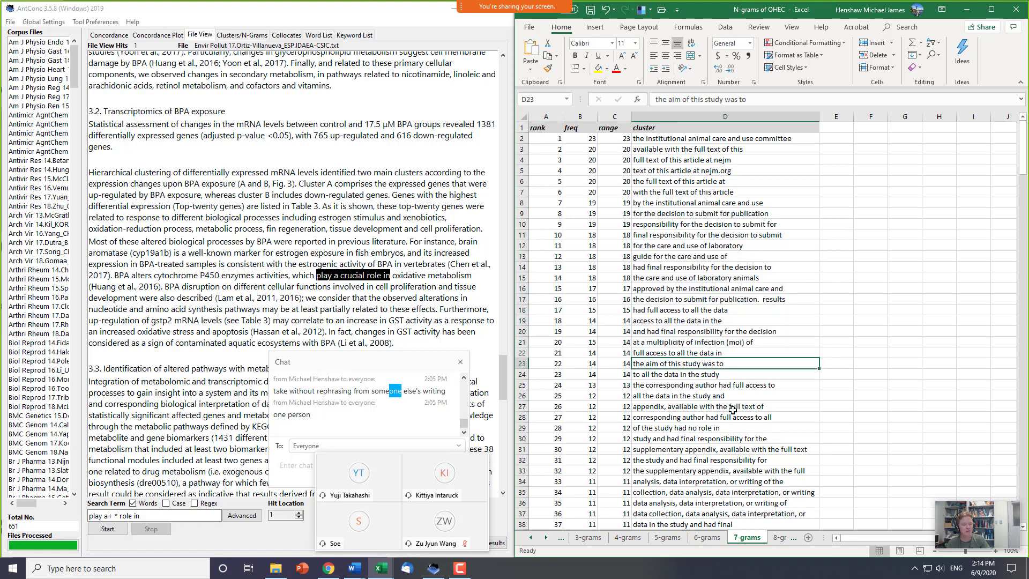
pyautogui.hotkey('shift', 'Home')
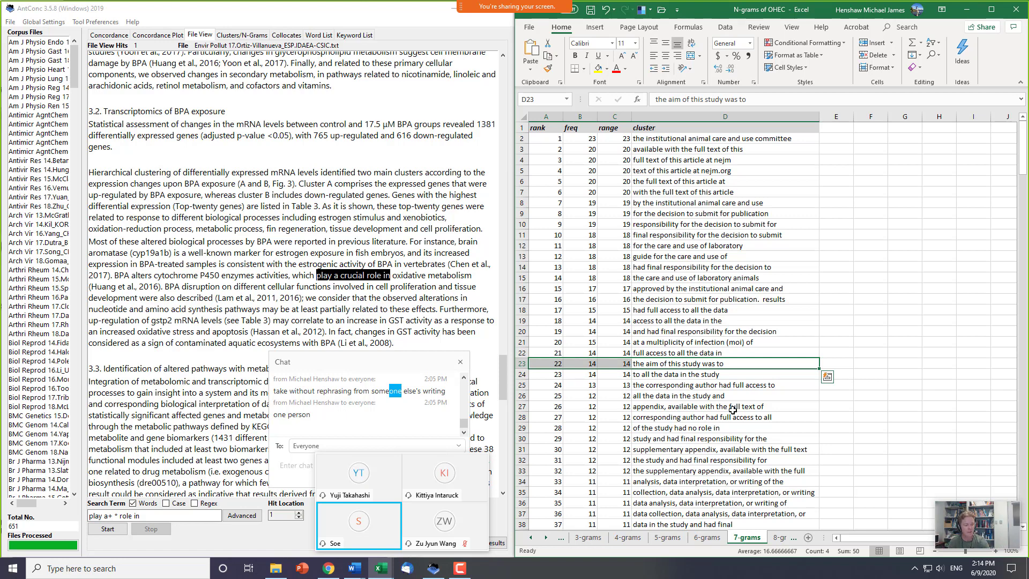
pyautogui.hotkey('ctrl', 'Up')
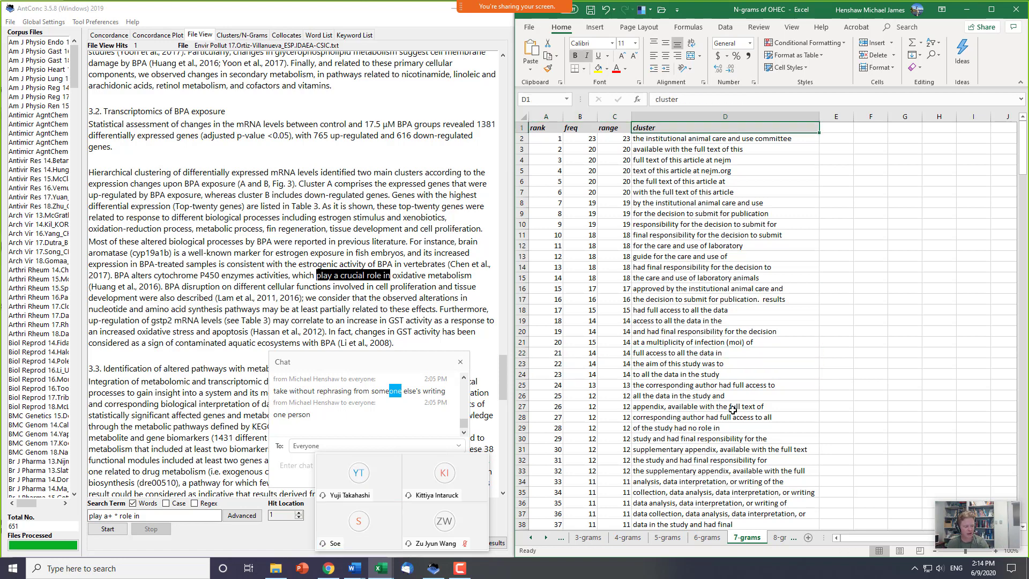
# - Open the 6-grams sheet and highlight its top-ranked clusters in D2:D17
pyautogui.hotkey('ctrl', 'pageup')
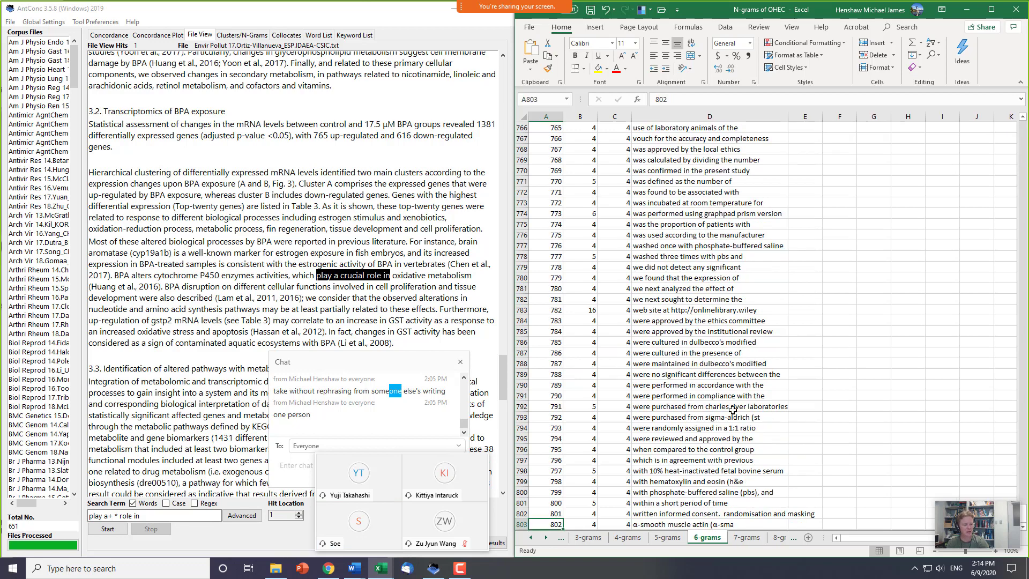
pyautogui.scroll(10, 732, 410)
pyautogui.press('Right')
pyautogui.press('Right')
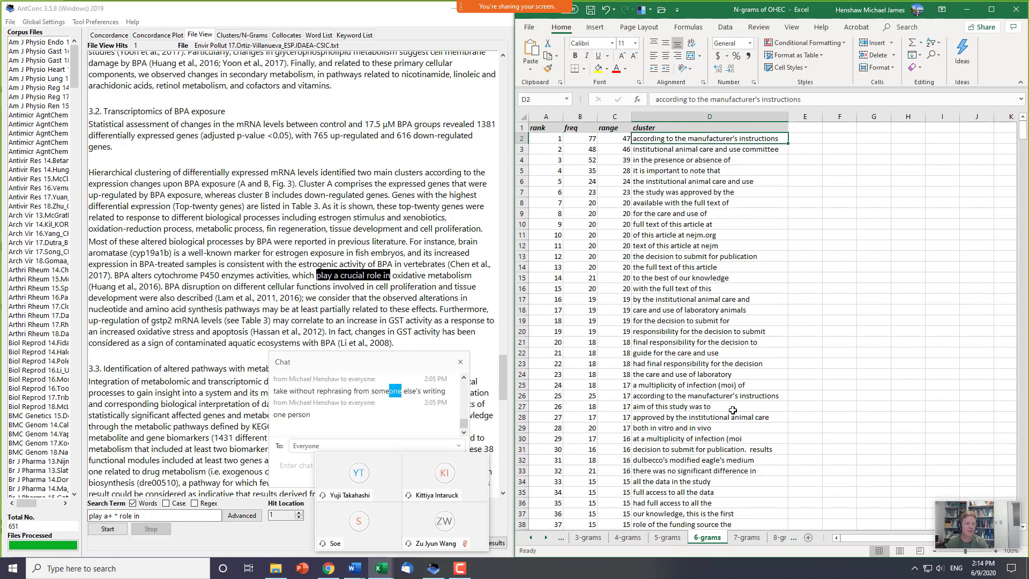
pyautogui.hotkey('shift', 'Down')
pyautogui.hotkey('shift', 'Down')
pyautogui.hotkey('shift', 'Down')
pyautogui.hotkey('shift', 'Down')
pyautogui.hotkey('shift', 'Down')
pyautogui.hotkey('shift', 'Down')
pyautogui.hotkey('shift', 'Down')
pyautogui.hotkey('shift', 'Down')
pyautogui.hotkey('shift', 'Down')
pyautogui.hotkey('shift', 'Down')
pyautogui.hotkey('shift', 'Down')
pyautogui.hotkey('shift', 'Down')
pyautogui.hotkey('shift', 'Down')
pyautogui.hotkey('shift', 'Down')
pyautogui.hotkey('shift', 'Down')
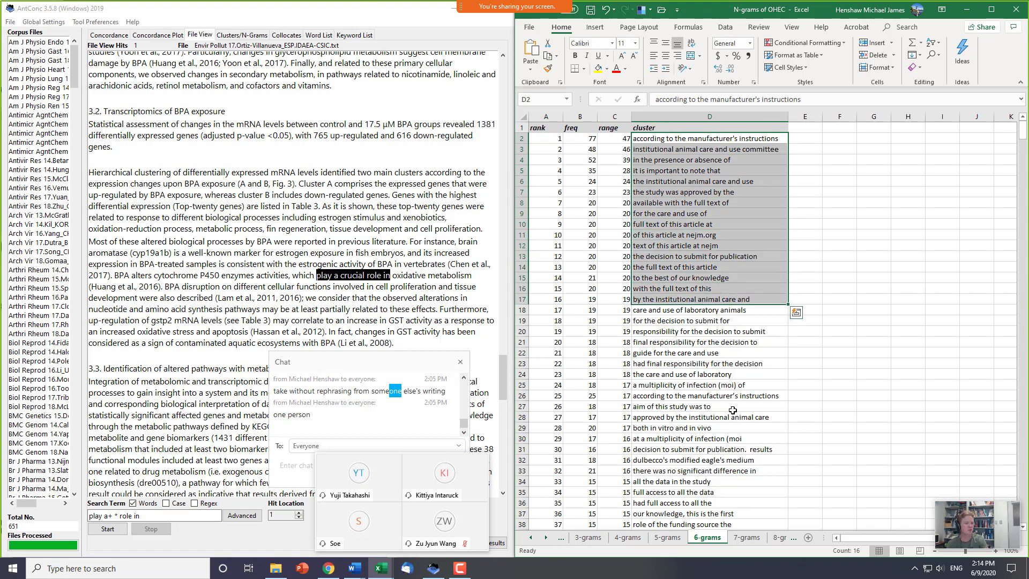
pyautogui.press('Up')
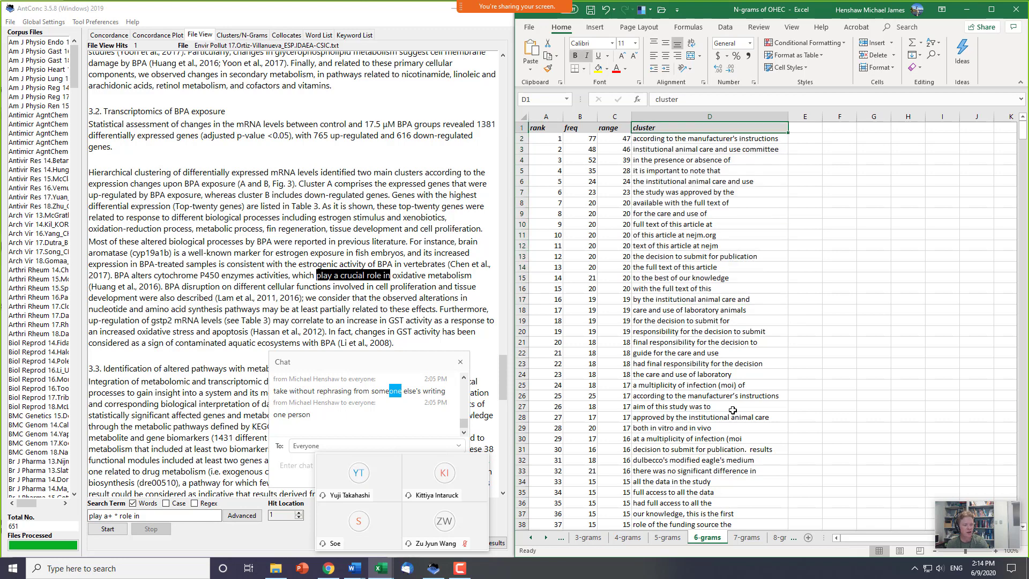
# - Open the 5-grams sheet and highlight its top-ranked clusters in D2:D29
pyautogui.hotkey('ctrl', 'pageup')
pyautogui.hotkey('ctrl', 'Up')
pyautogui.press('Down')
pyautogui.hotkey('shift', 'Down')
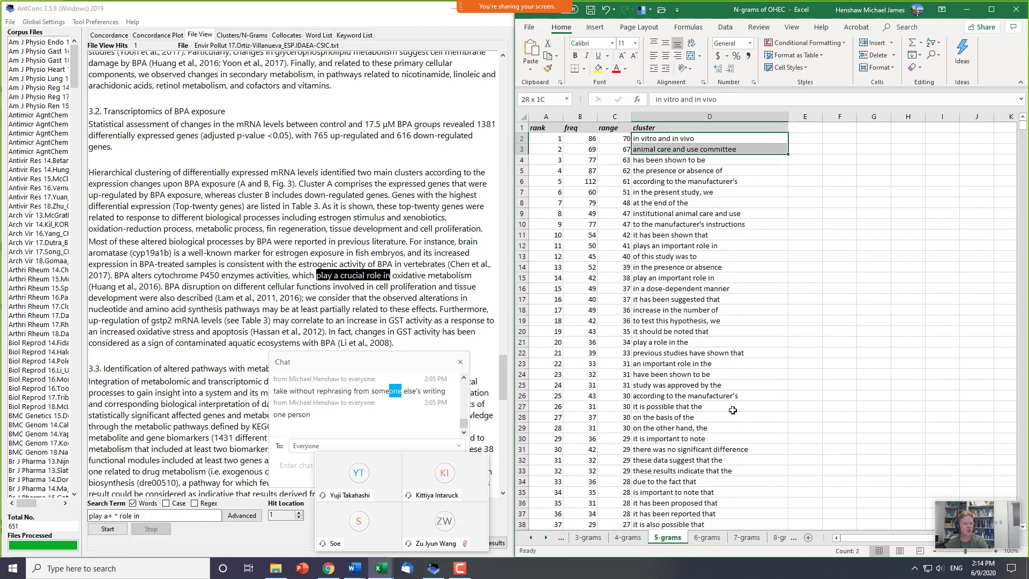
pyautogui.hotkey('shift', 'Down')
pyautogui.hotkey('shift', 'Down')
pyautogui.hotkey('shift', 'Down')
pyautogui.hotkey('shift', 'Down')
pyautogui.hotkey('shift', 'Down')
pyautogui.hotkey('shift', 'Down')
pyautogui.hotkey('shift', 'Down')
pyautogui.hotkey('shift', 'Down')
pyautogui.hotkey('shift', 'Down')
pyautogui.hotkey('shift', 'Down')
pyautogui.hotkey('shift', 'Down')
pyautogui.hotkey('shift', 'Down')
pyautogui.hotkey('shift', 'Down')
pyautogui.hotkey('shift', 'Down')
pyautogui.hotkey('shift', 'Down')
pyautogui.hotkey('shift', 'Down')
pyautogui.hotkey('shift', 'Down')
pyautogui.hotkey('shift', 'Down')
pyautogui.hotkey('shift', 'Down')
pyautogui.hotkey('shift', 'Down')
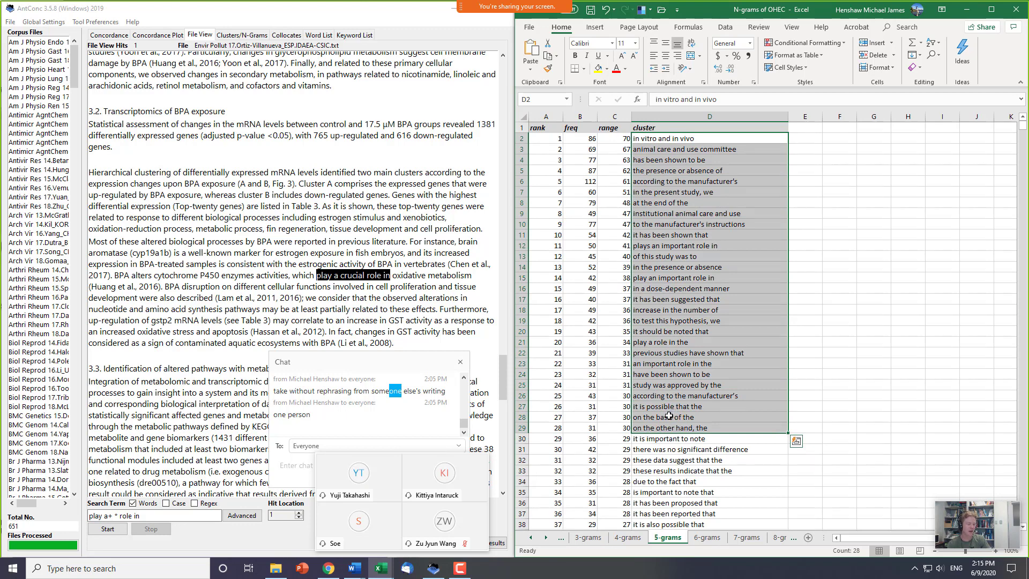
# - Highlight the 5-grams entries in A2:D32 across all columns, then return to the cluster header
pyautogui.moveTo(675, 138); pyautogui.dragTo(562, 461)
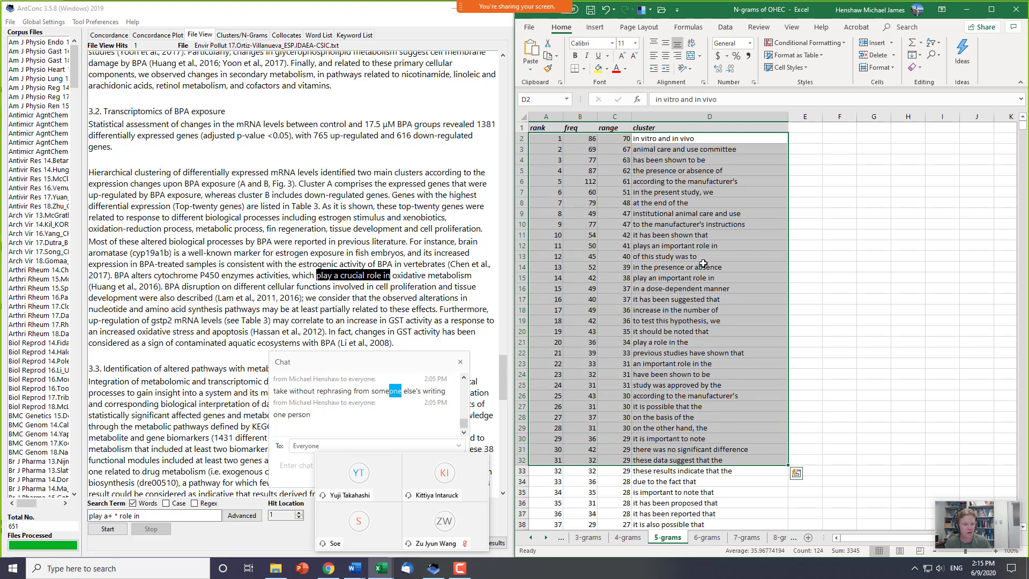
pyautogui.click(695, 497)
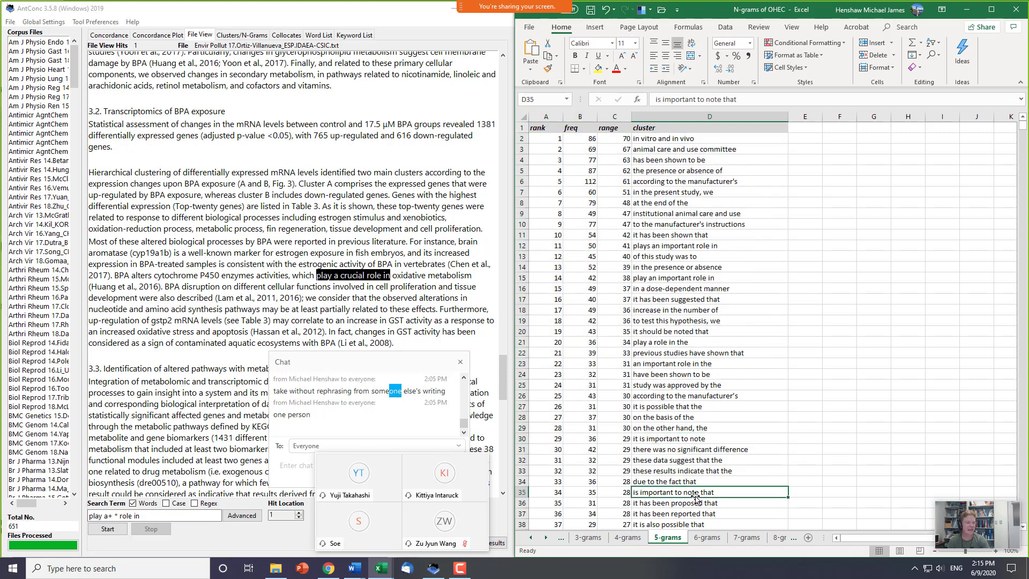
pyautogui.hotkey('ctrl', 'Up')
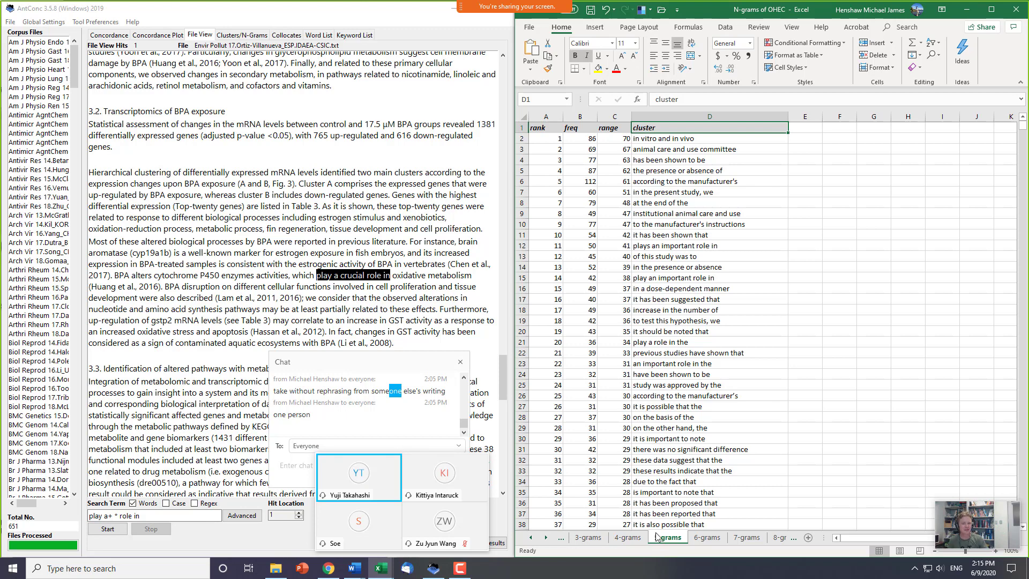
# - Switch to AntConc and move the meeting chat and participant windows over the spreadsheet to uncover it
pyautogui.click(413, 27)
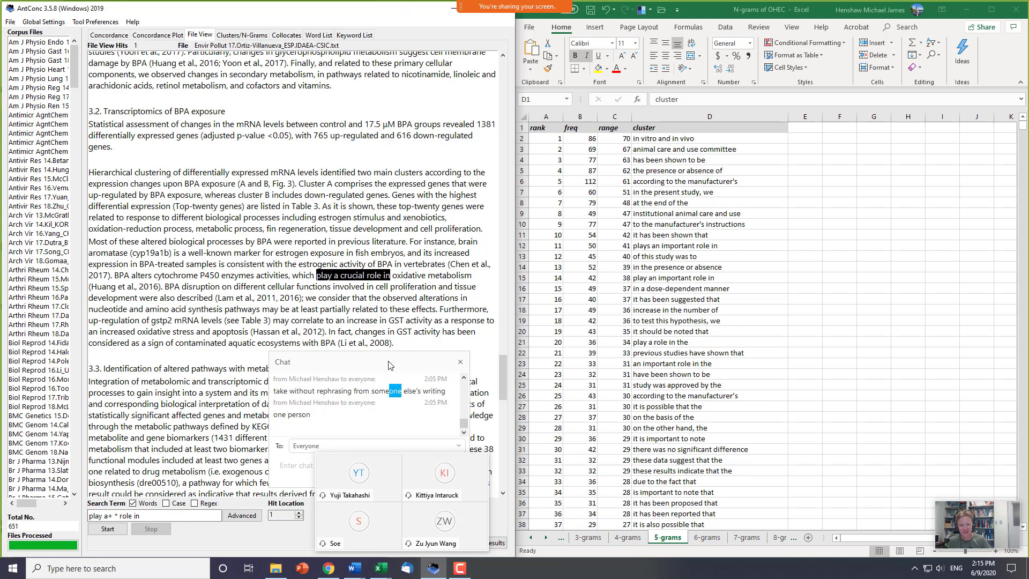
pyautogui.moveTo(390, 365); pyautogui.dragTo(663, 310)
pyautogui.moveTo(413, 455); pyautogui.dragTo(629, 417)
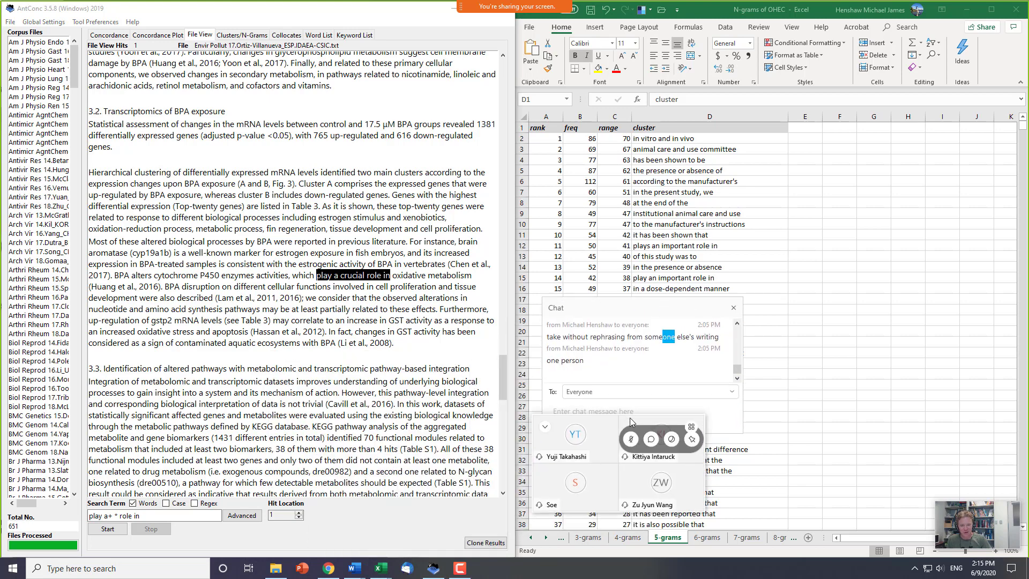
# - Show the concordance lines for "play a+ * role in" from the first hit
pyautogui.click(280, 275)
pyautogui.click(110, 36)
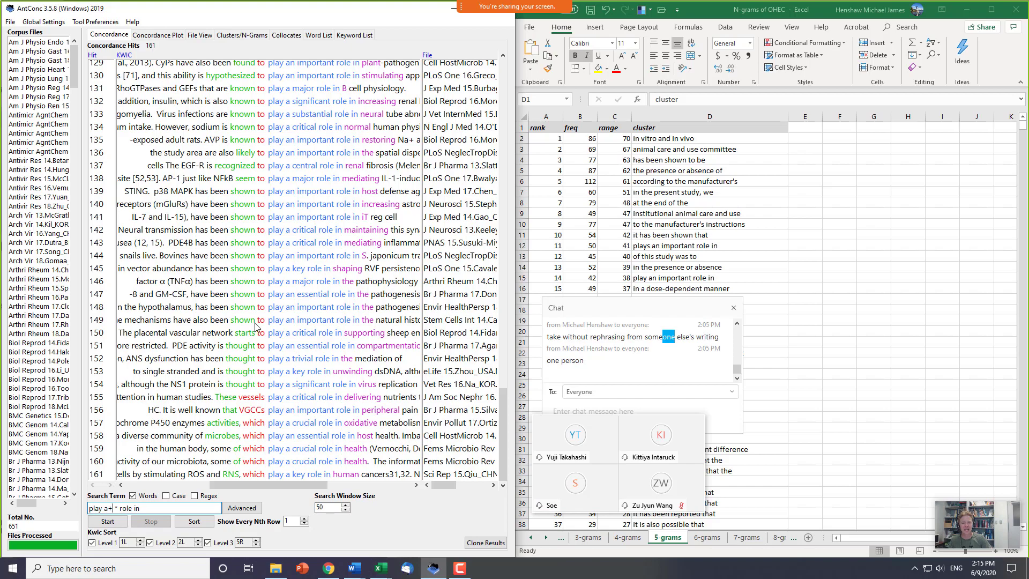
pyautogui.moveTo(504, 431); pyautogui.dragTo(498, 90)
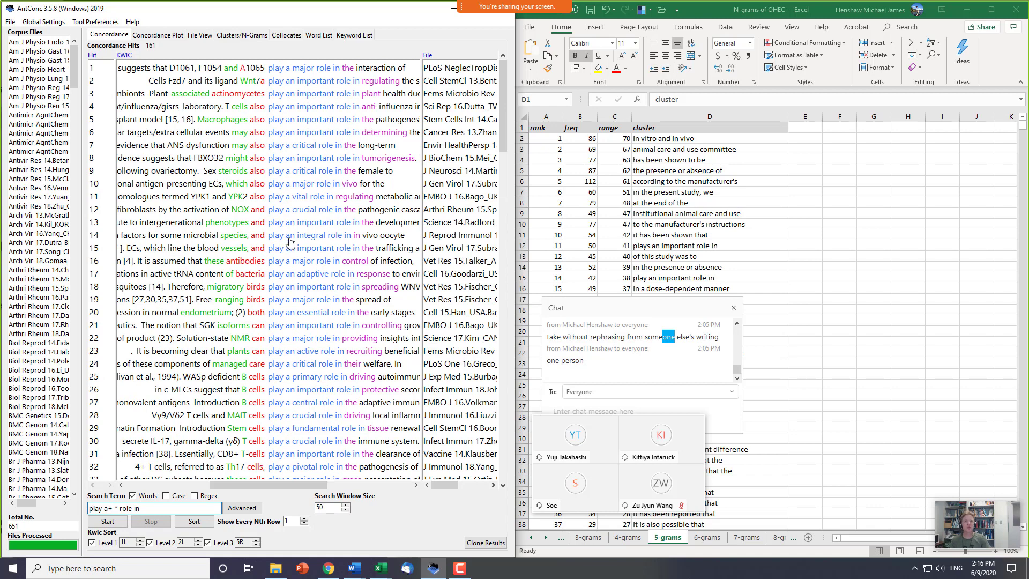
# - Open the Clusters/N-Grams tool for "play a+ * role in" and set the results to sort by frequency
pyautogui.click(239, 36)
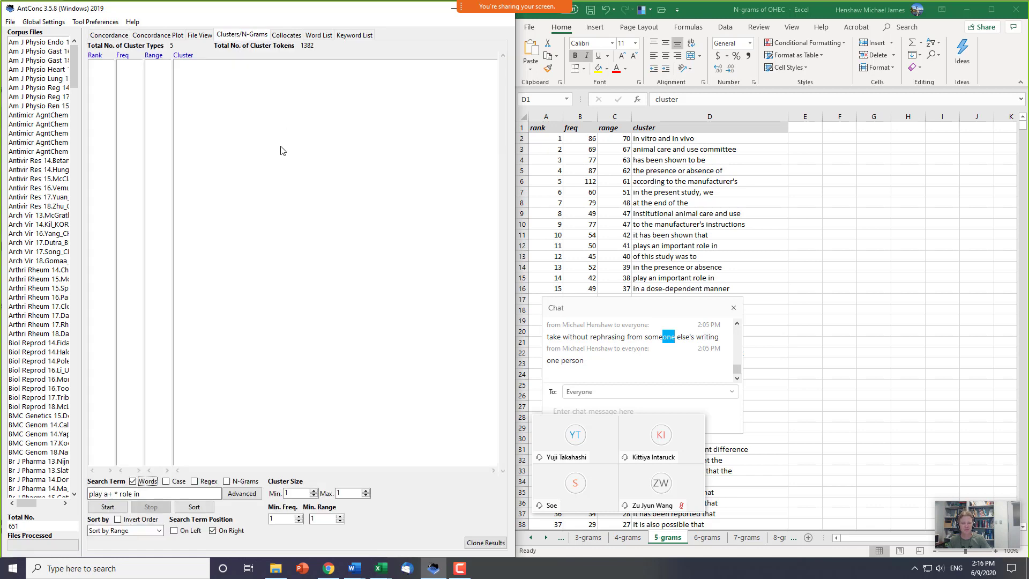
pyautogui.click(313, 490)
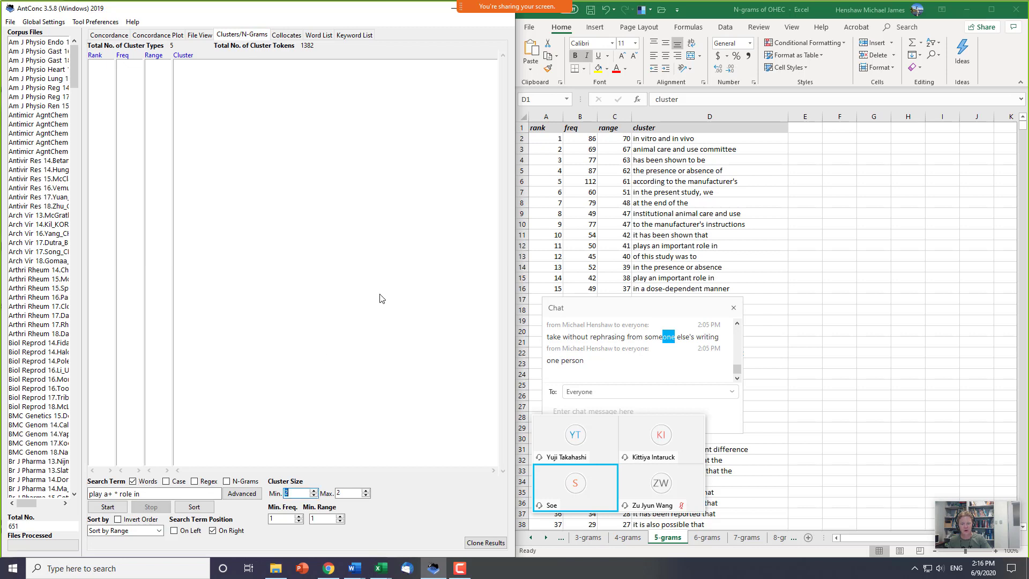
pyautogui.click(159, 531)
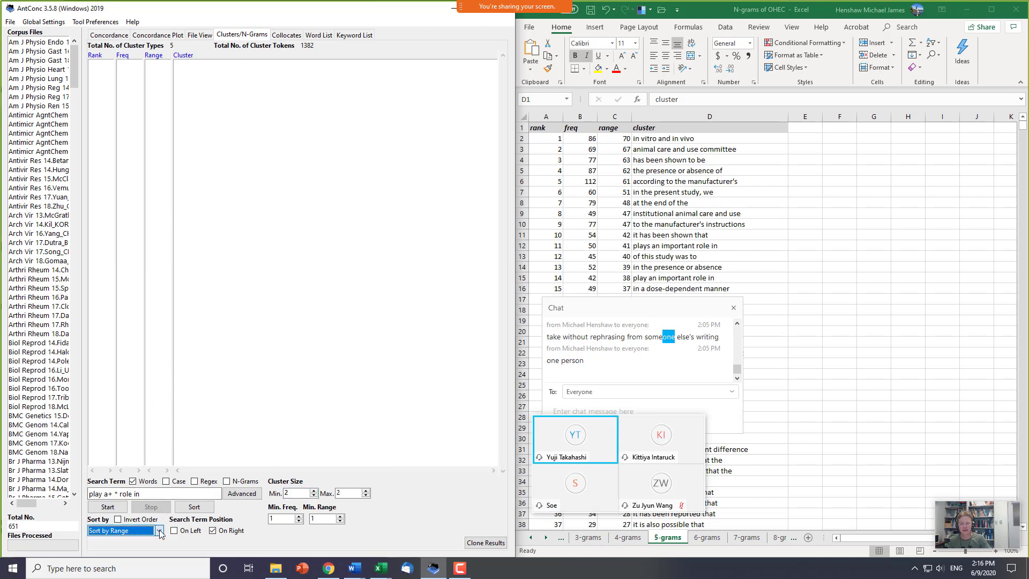
pyautogui.click(159, 530)
pyautogui.click(121, 490)
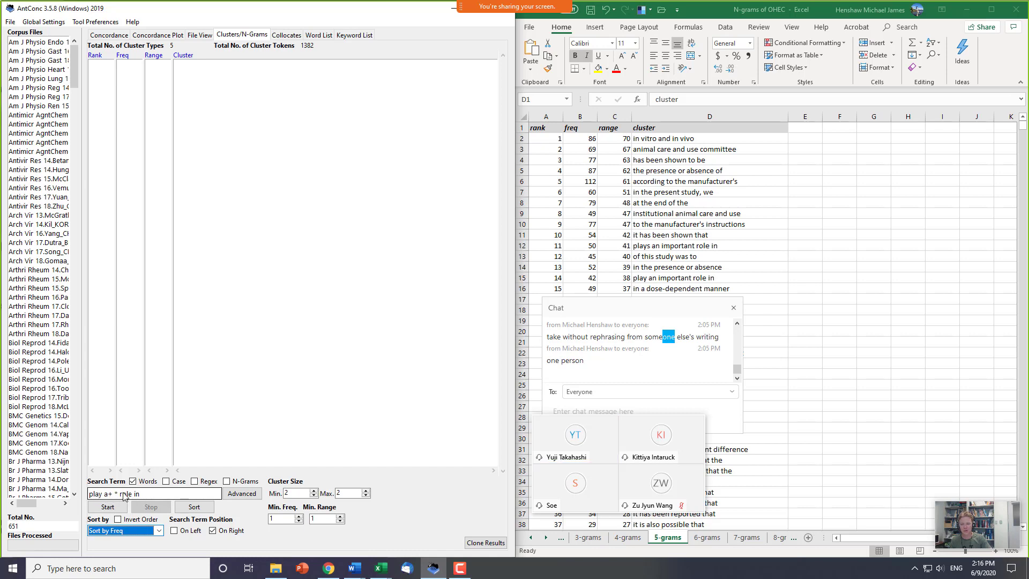
# - Set the cluster size to 5 and generate the clusters with the search term positioned on the left only
pyautogui.doubleClick(314, 490)
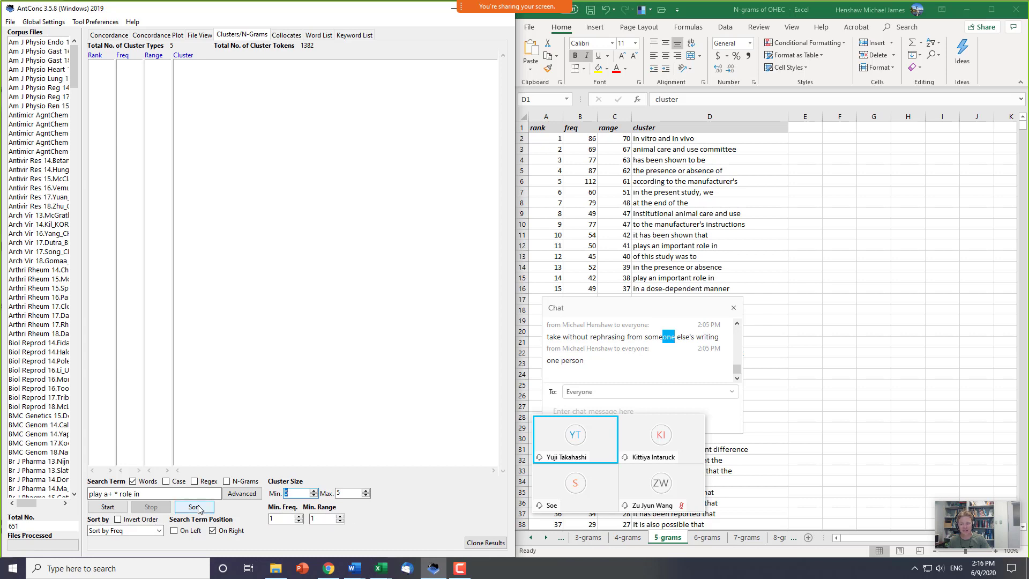
pyautogui.click(118, 507)
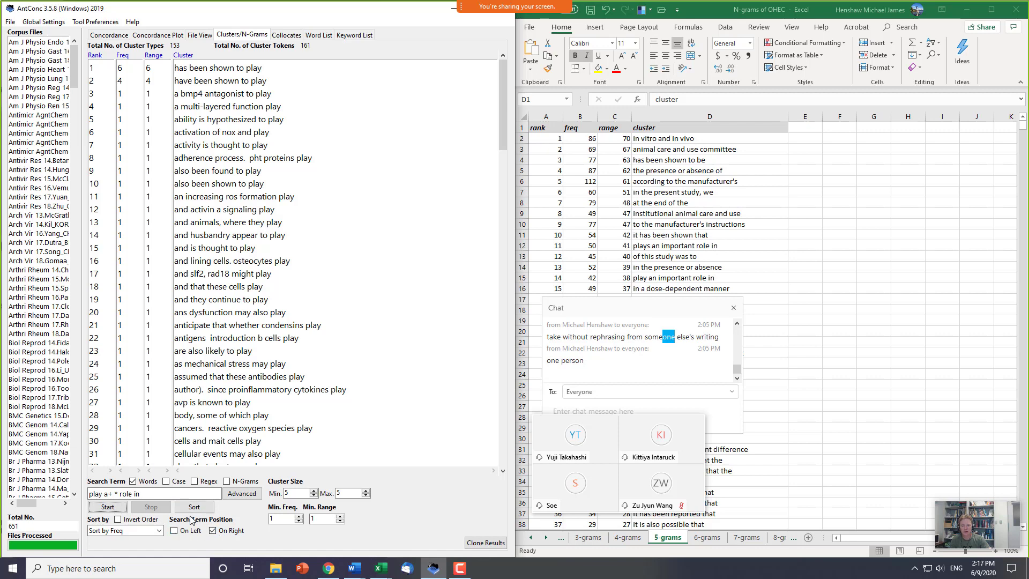
pyautogui.click(175, 530)
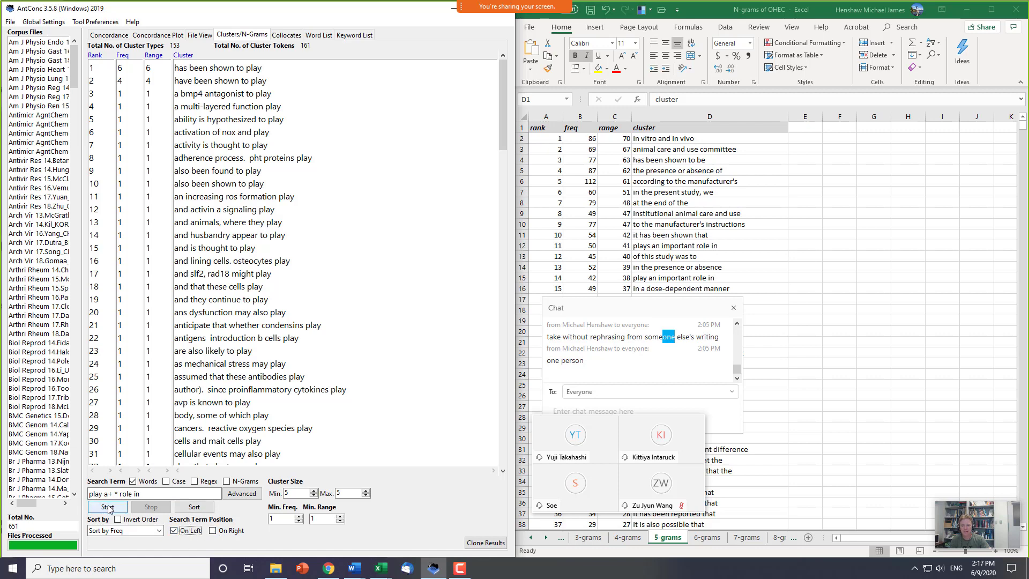
pyautogui.click(107, 507)
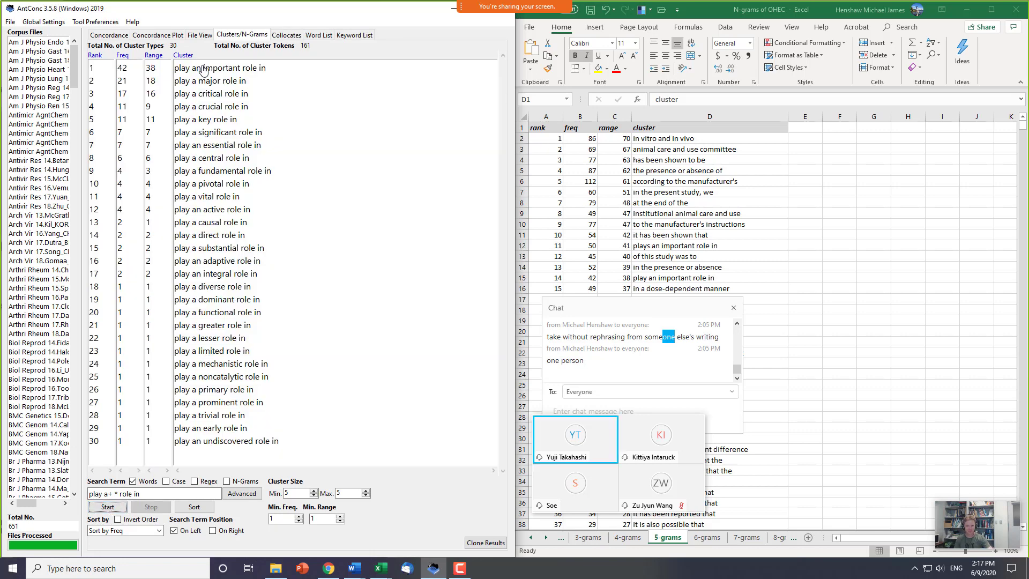
# - Switch to Chrome to compare the clusters with the Google Books Ngram Viewer graph for "play a * role in,play an * role in"
pyautogui.click(328, 569)
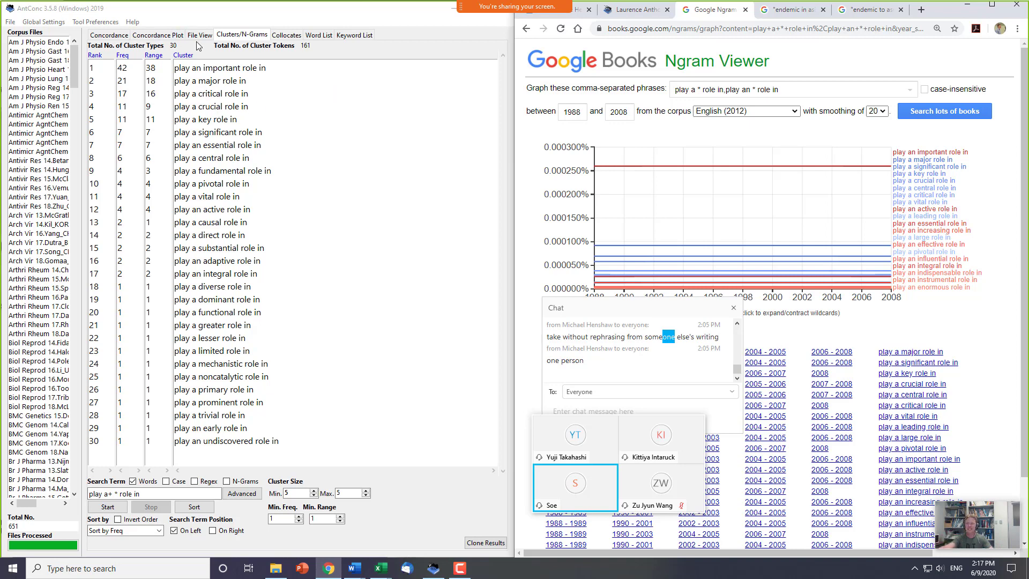
pyautogui.click(209, 21)
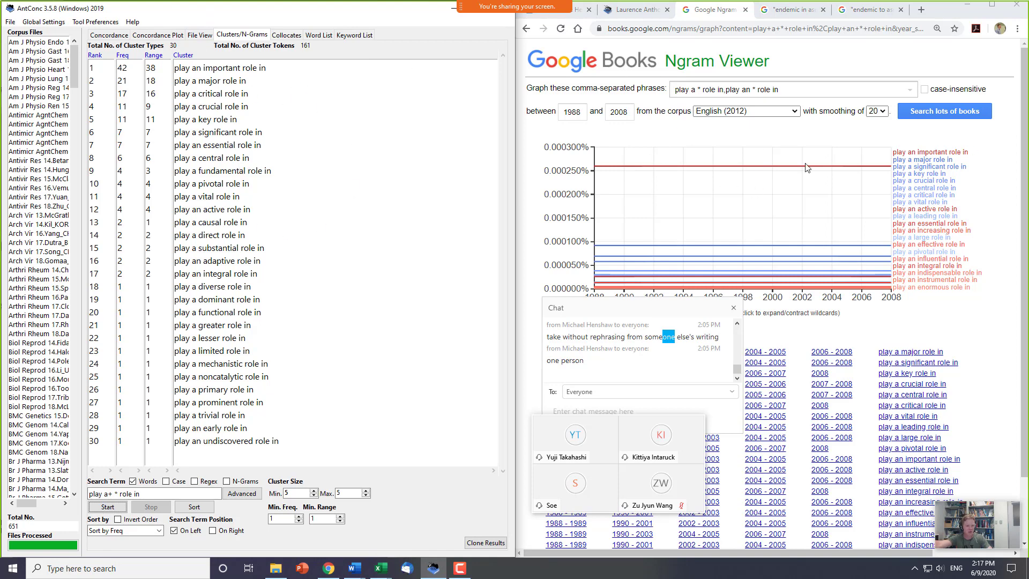
pyautogui.click(732, 200)
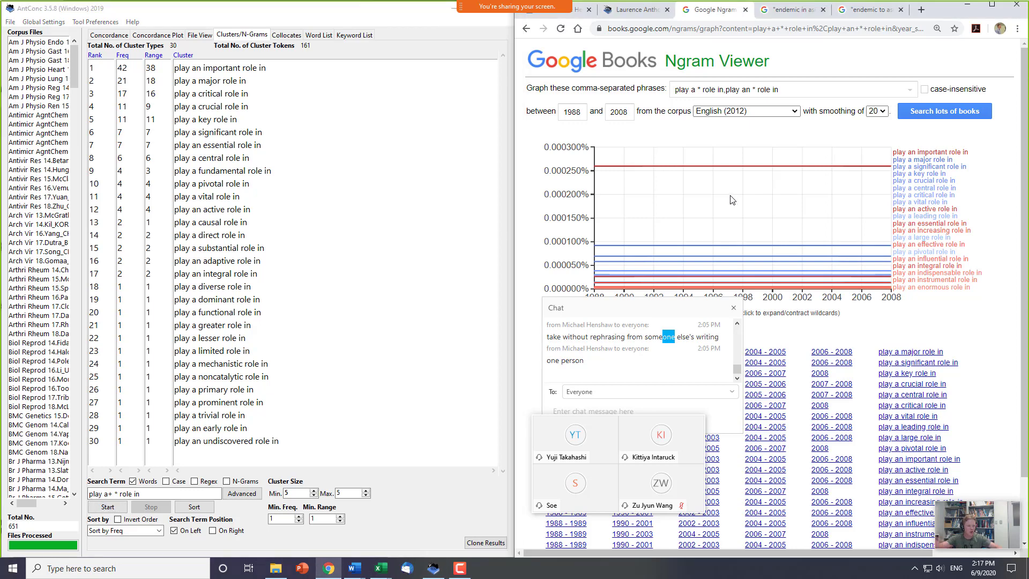
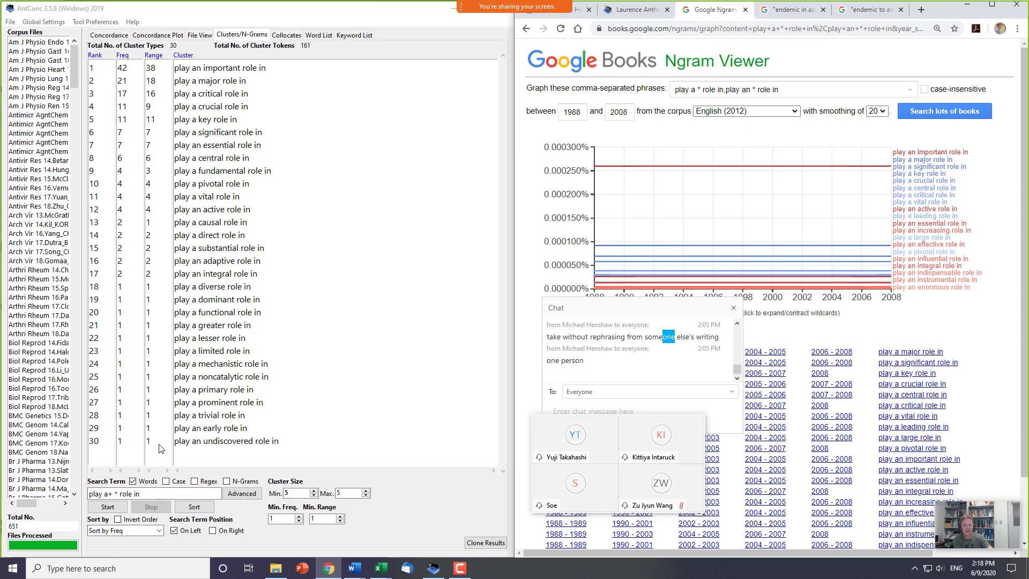
# - Re-sort the "play a+ * role in" clusters by range
pyautogui.click(124, 530)
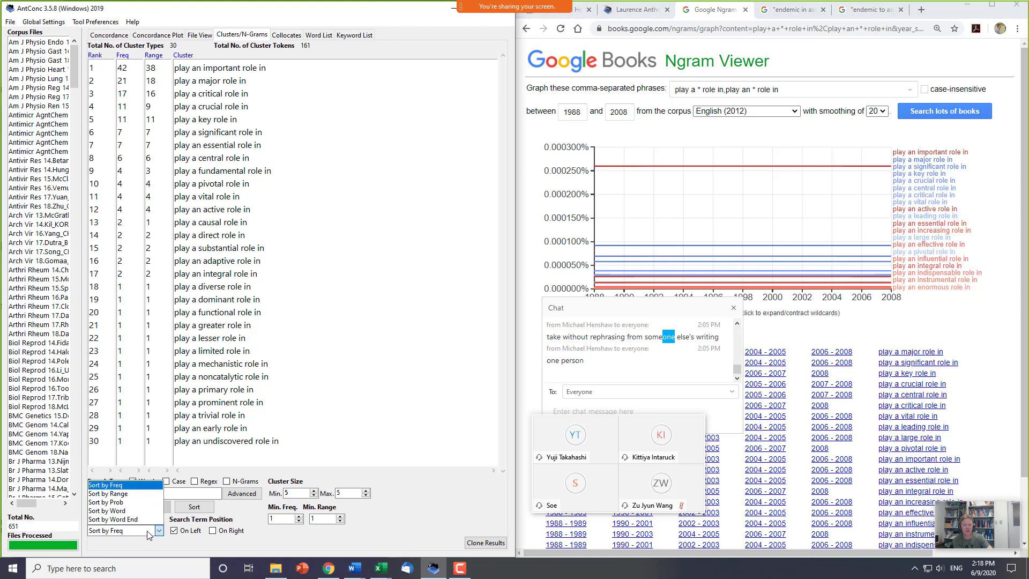
pyautogui.click(123, 493)
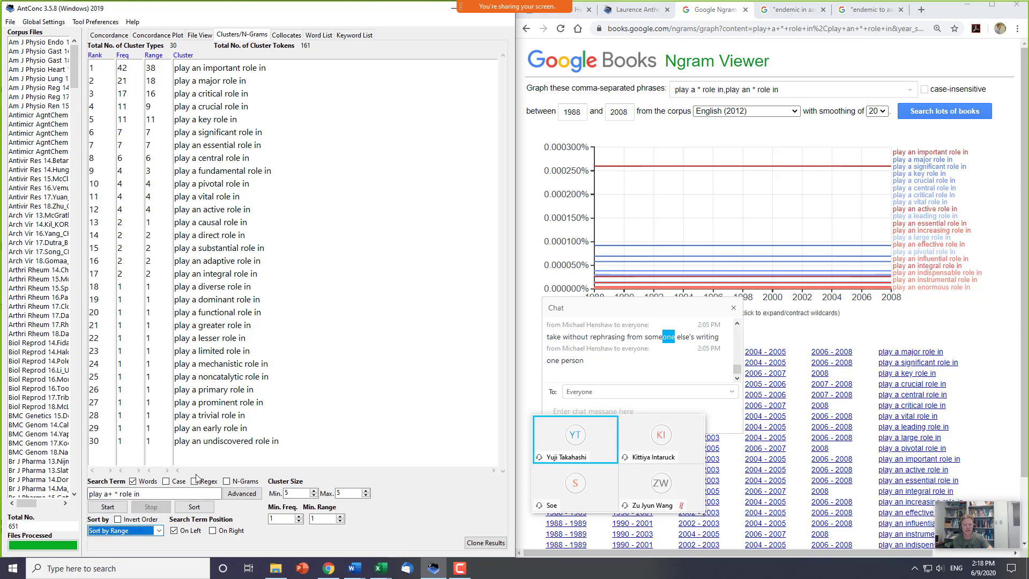
pyautogui.click(194, 507)
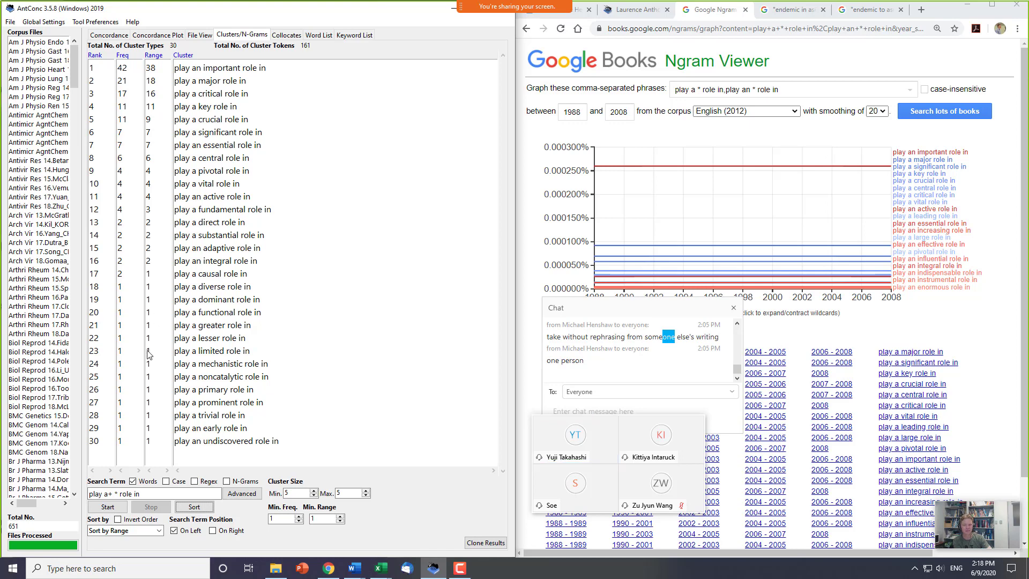
# - Generate clusters for the search term "endemic" with minimum and maximum cluster size set to 2
pyautogui.tripleClick(165, 494)
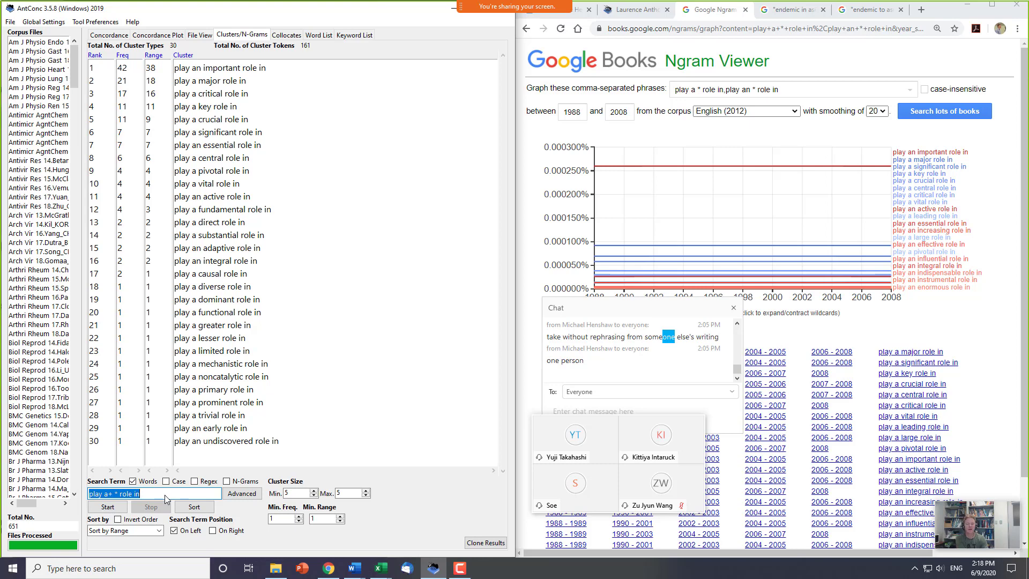
pyautogui.write('emic')
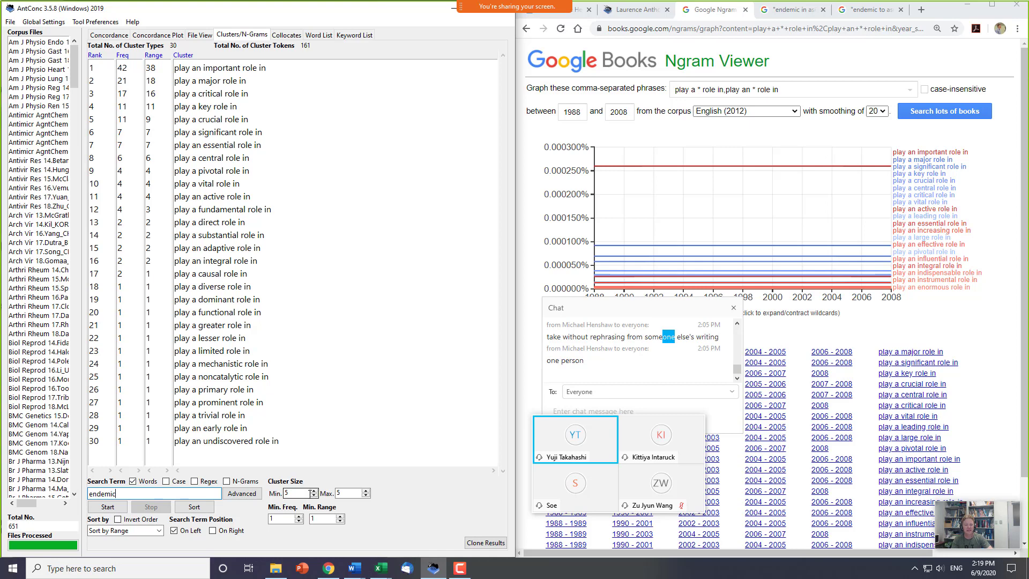
pyautogui.click(365, 496)
pyautogui.click(365, 496)
pyautogui.click(365, 496)
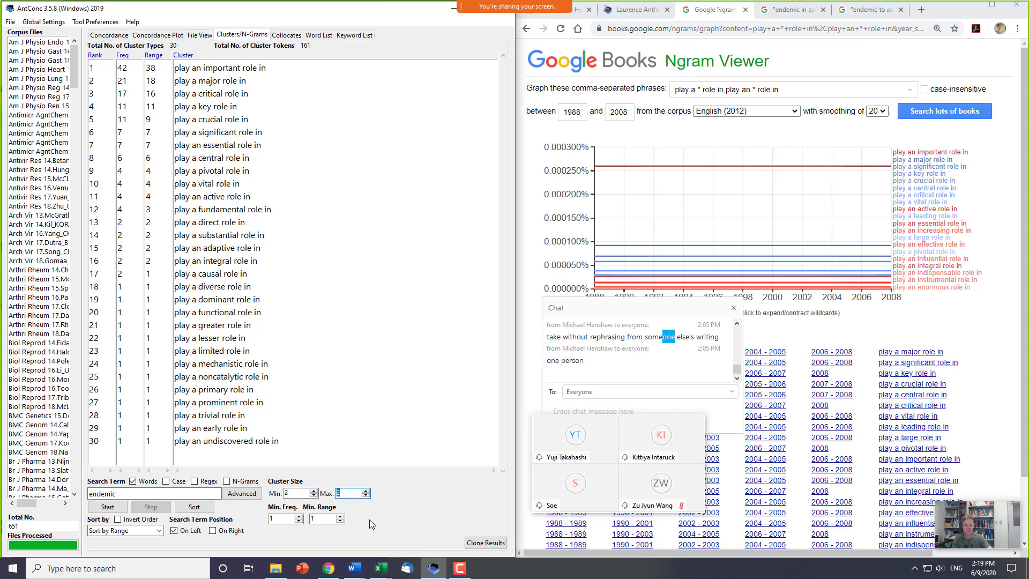
pyautogui.click(114, 510)
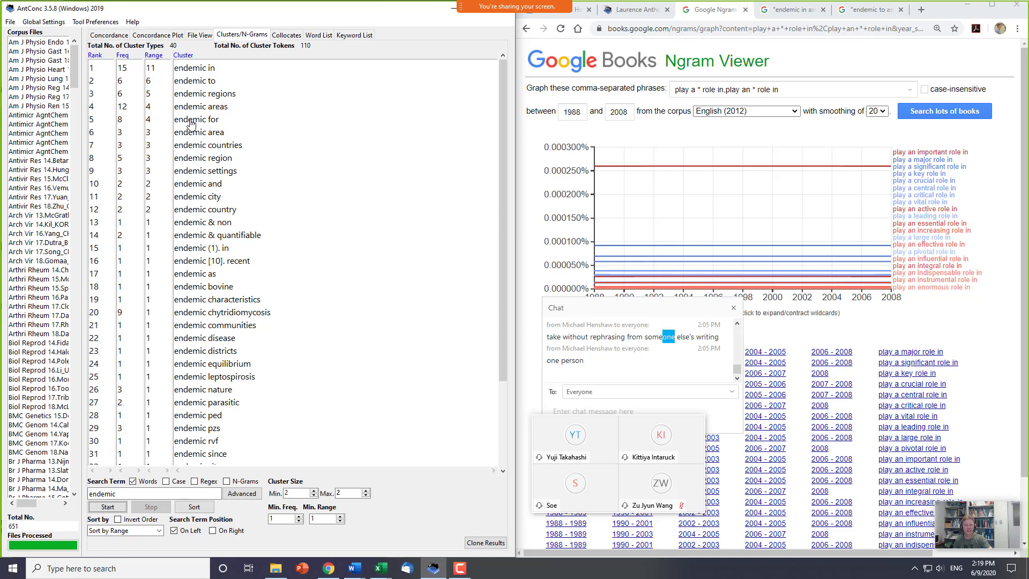
# - Show the concordance lines for the "endemic for" cluster and sort them with Level 3 set to 2R
pyautogui.click(192, 120)
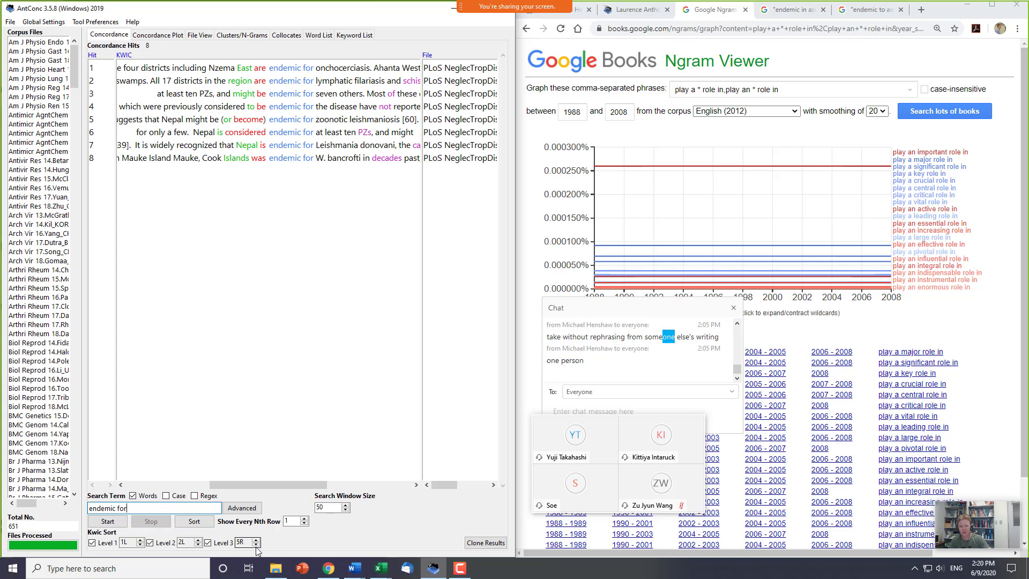
pyautogui.click(256, 546)
pyautogui.click(256, 545)
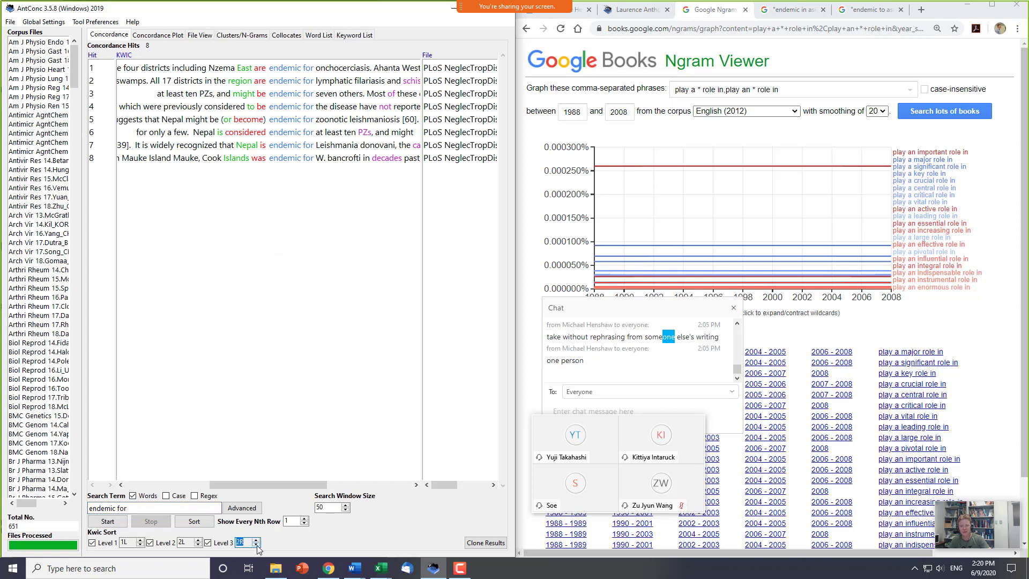
pyautogui.click(207, 522)
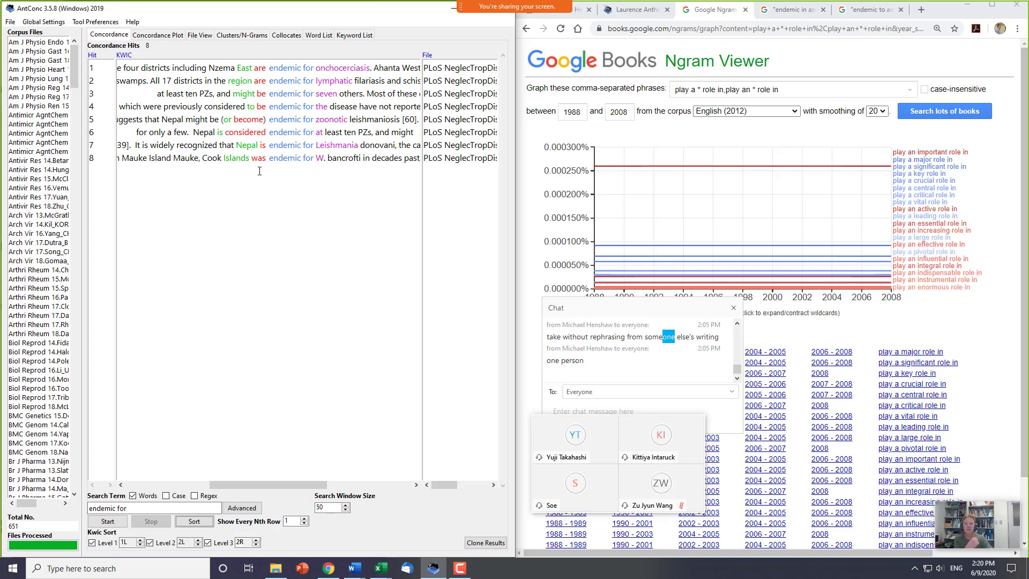
# - Examine the words around "endemic for" in the concordance lines and the full source file name of each hit
pyautogui.moveTo(224, 482); pyautogui.dragTo(212, 483)
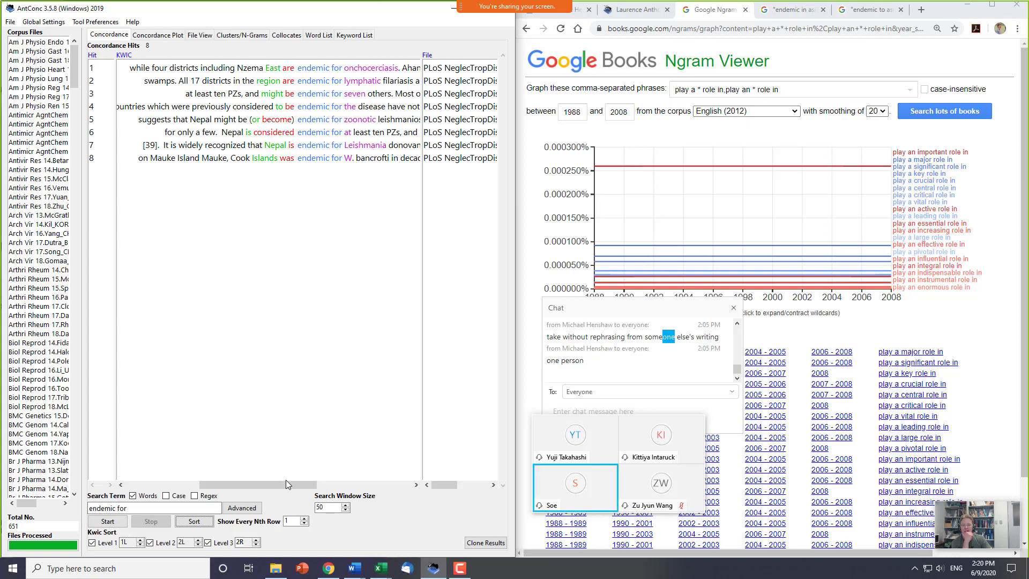
pyautogui.moveTo(285, 481); pyautogui.dragTo(298, 481)
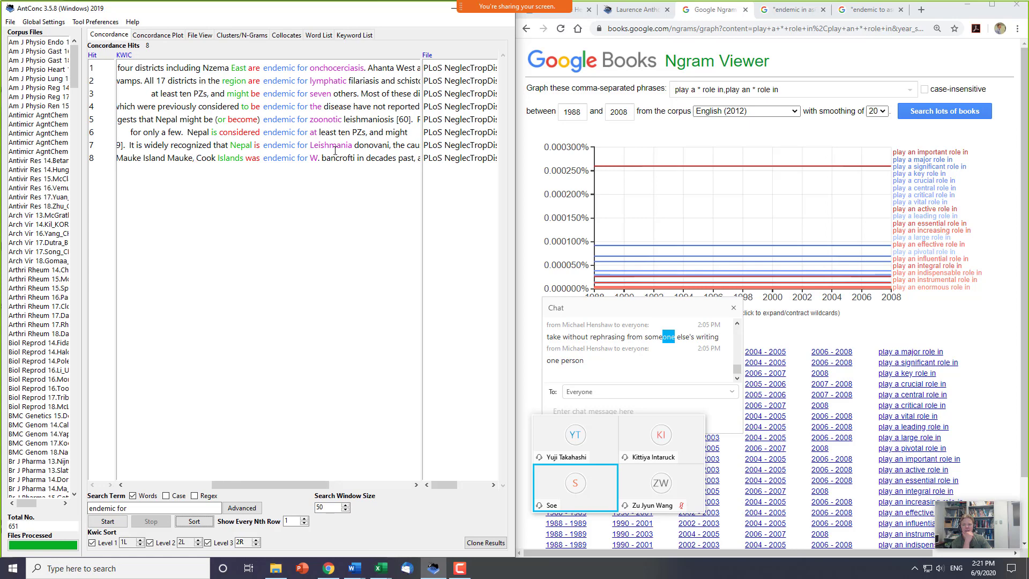
pyautogui.moveTo(327, 158); pyautogui.dragTo(356, 158)
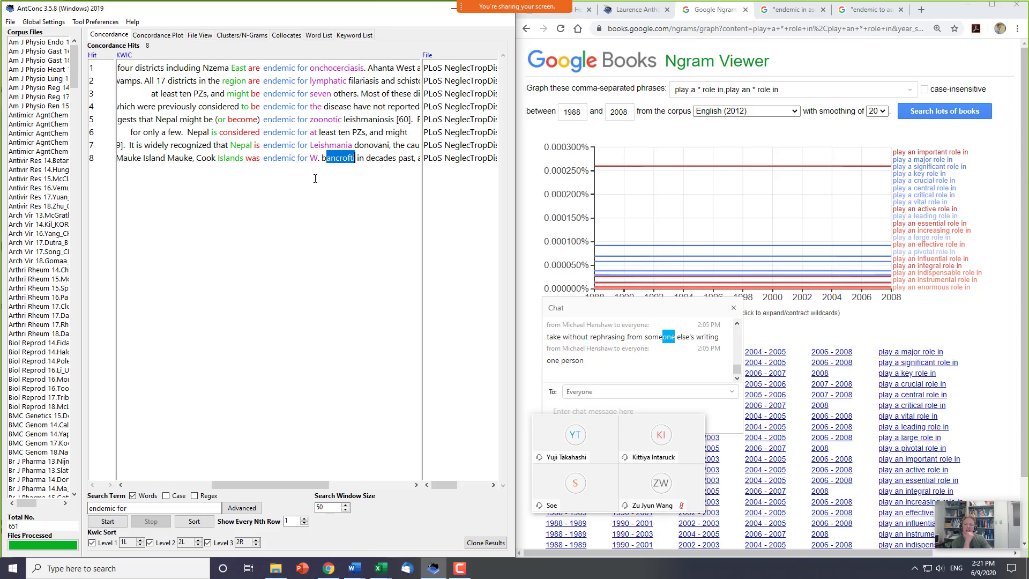
pyautogui.doubleClick(339, 157)
pyautogui.click(326, 193)
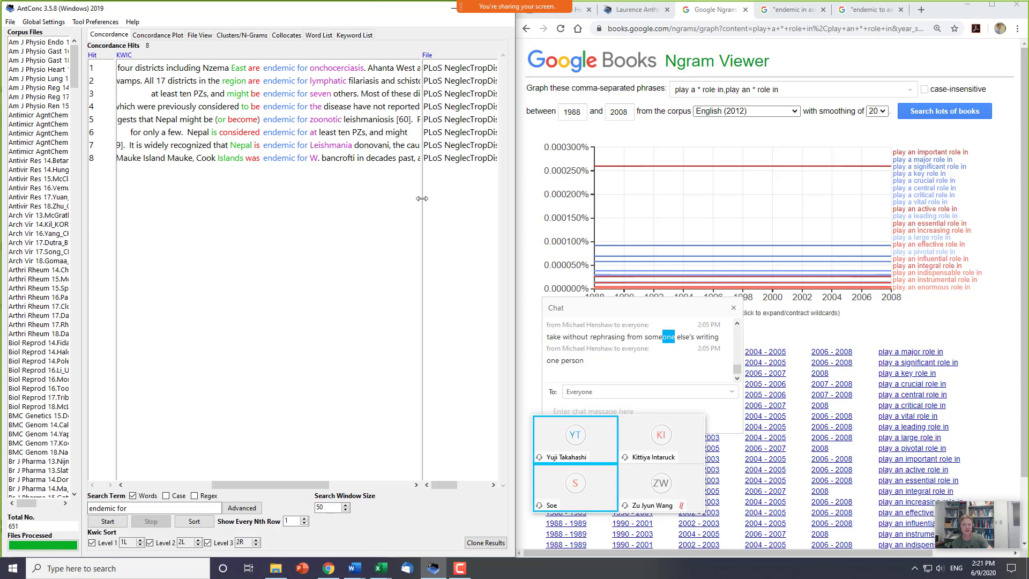
pyautogui.moveTo(427, 202); pyautogui.dragTo(336, 214)
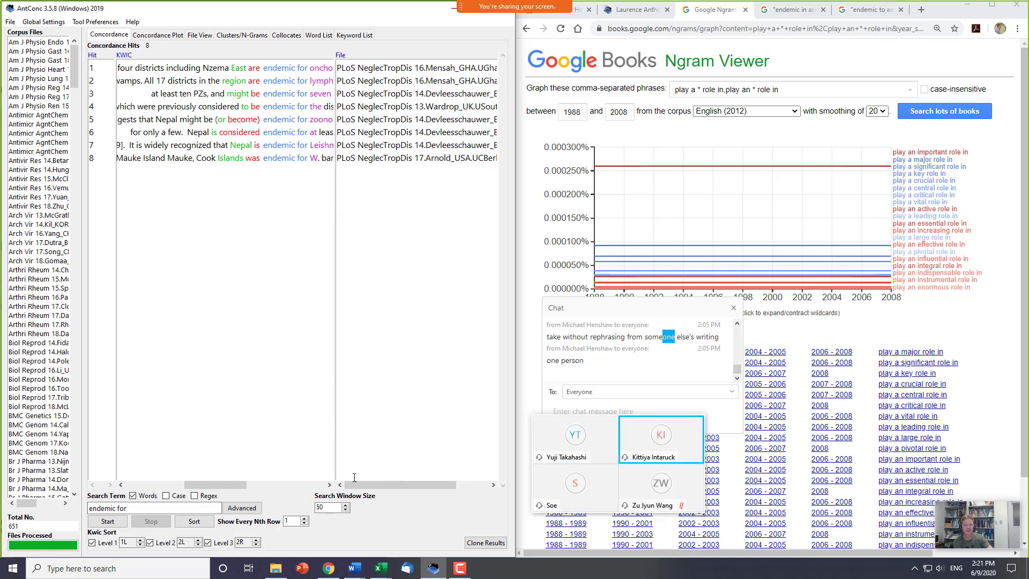
pyautogui.moveTo(359, 486)
pyautogui.mouseDown()
pyautogui.moveTo(371, 488)
pyautogui.moveTo(346, 495)
pyautogui.mouseUp()
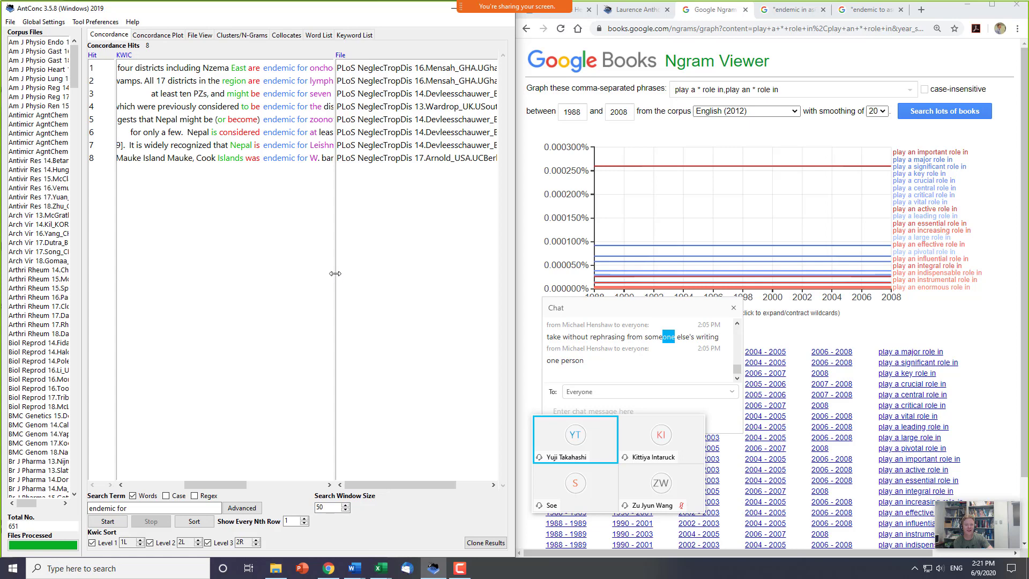
pyautogui.moveTo(334, 273); pyautogui.dragTo(289, 282)
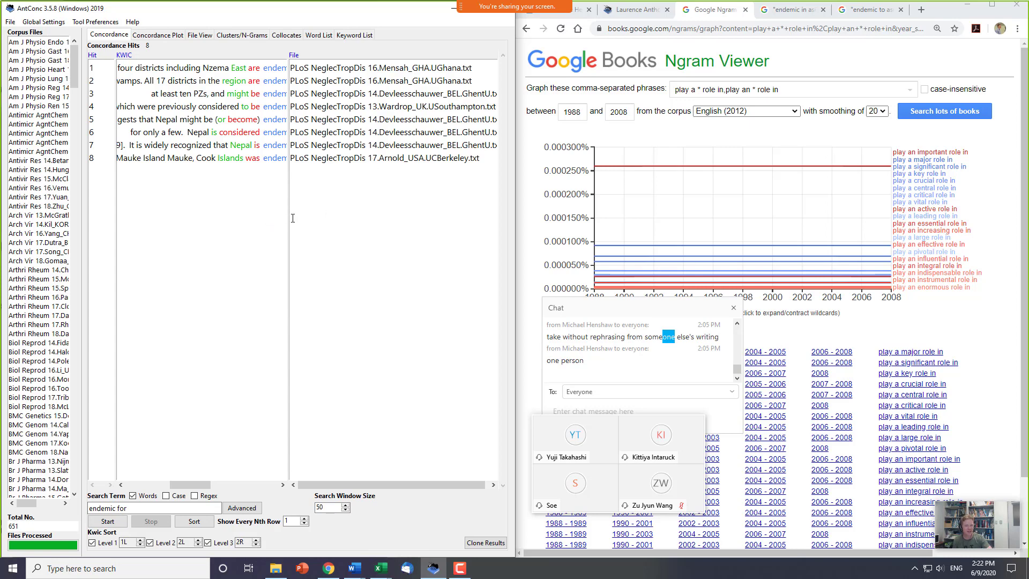
pyautogui.moveTo(287, 220); pyautogui.dragTo(372, 236)
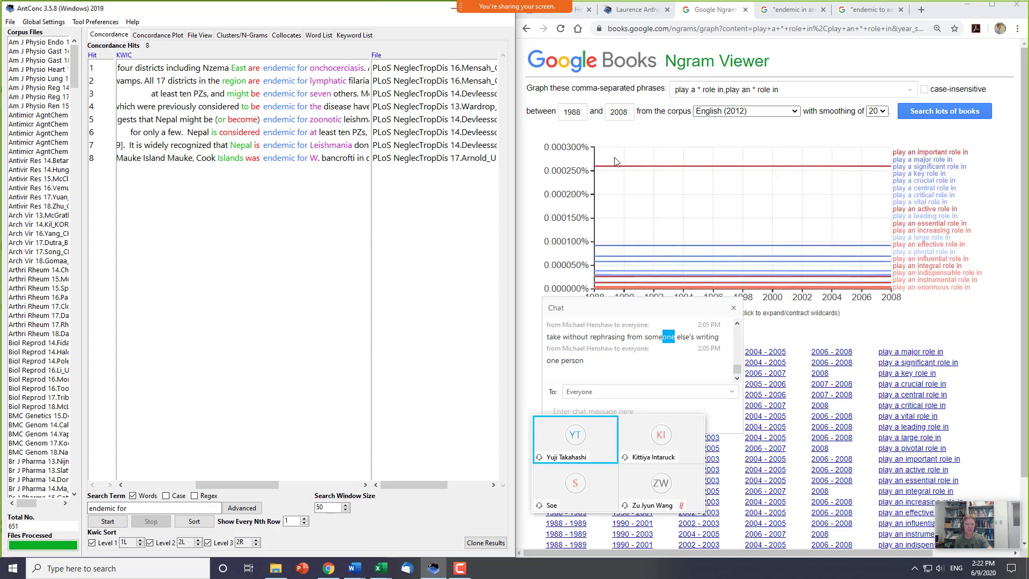
pyautogui.moveTo(371, 209); pyautogui.dragTo(282, 225)
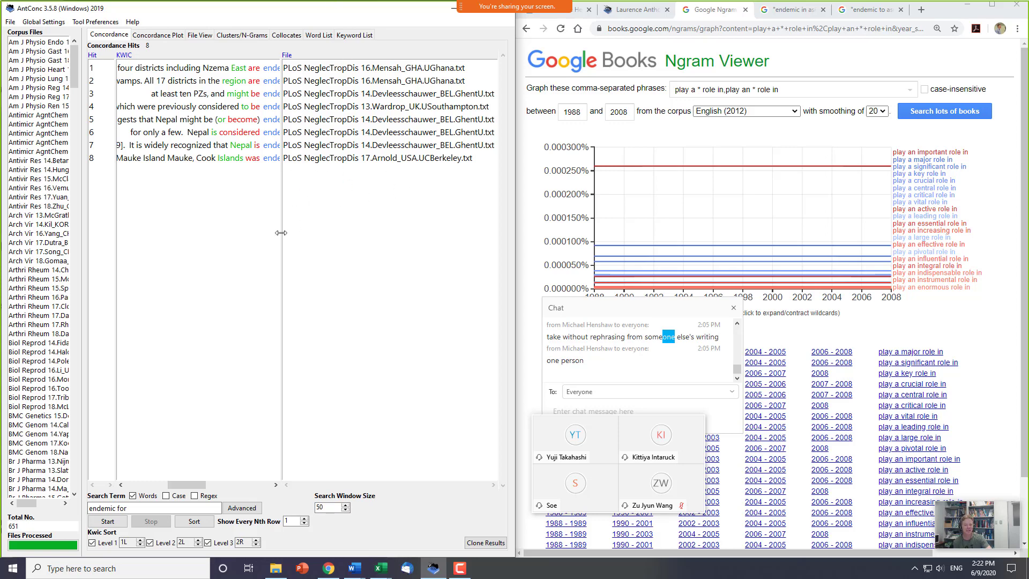
pyautogui.moveTo(280, 232); pyautogui.dragTo(403, 234)
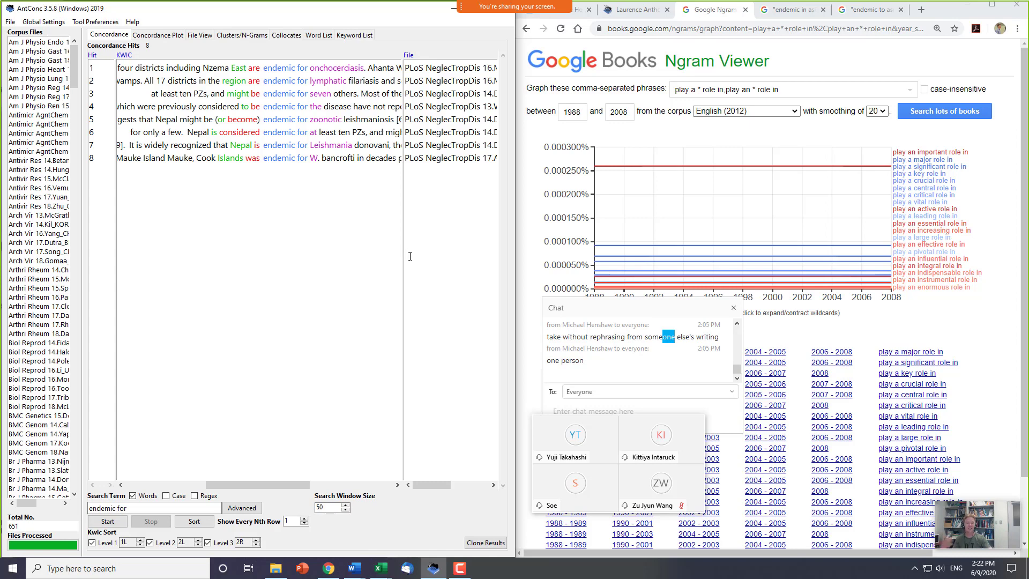
# - Check the "endemic" cluster list again and return to the "endemic for" concordance lines
pyautogui.click(241, 36)
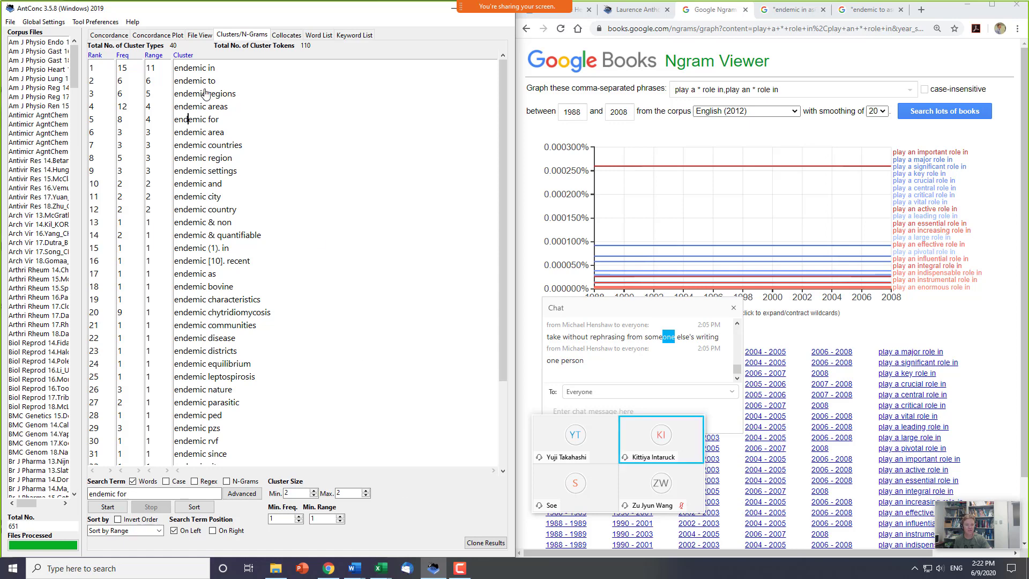
pyautogui.click(107, 34)
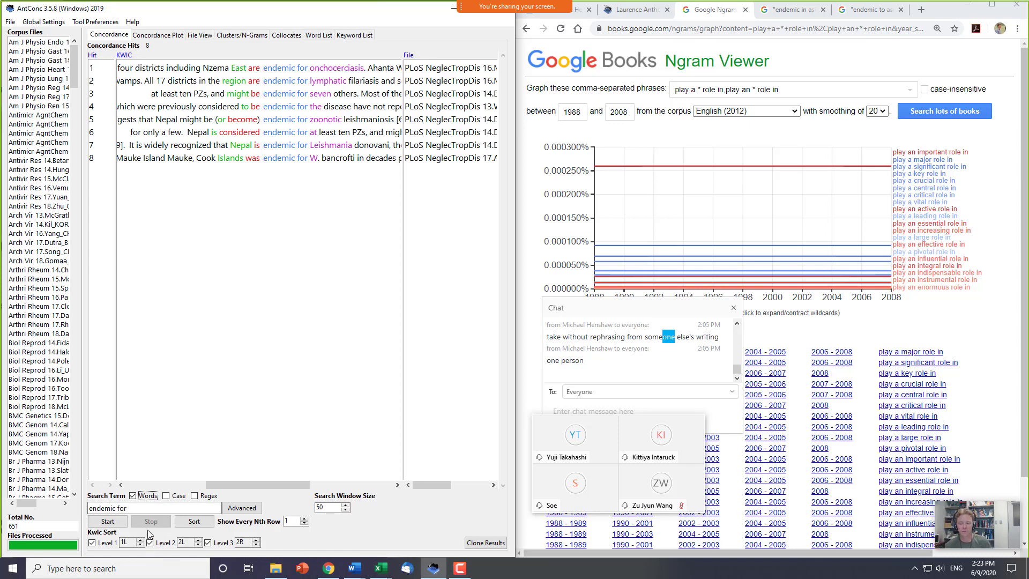
pyautogui.click(124, 507)
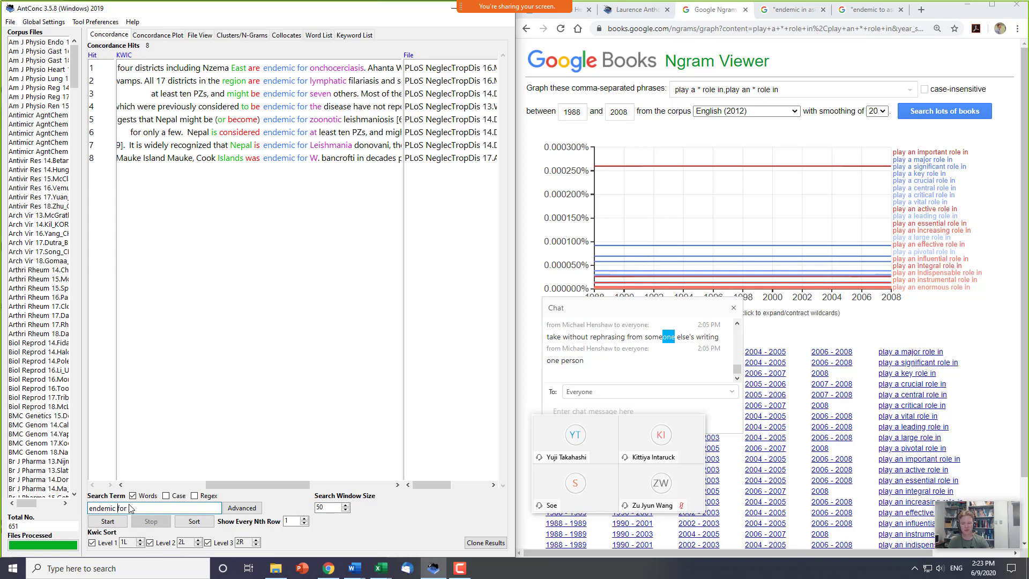
pyautogui.hotkey('ctrl', 'shift', 'Left')
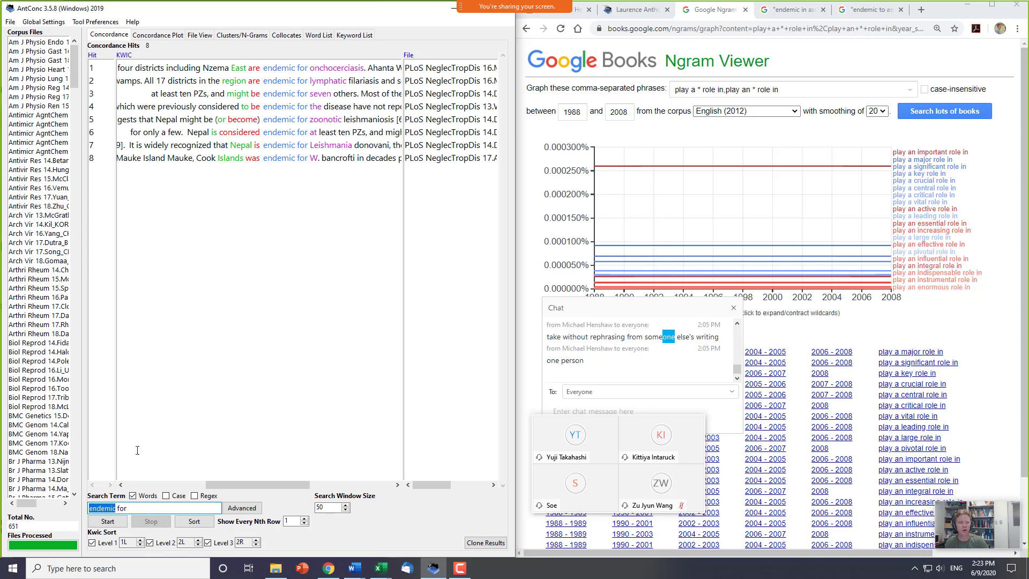
pyautogui.click(145, 509)
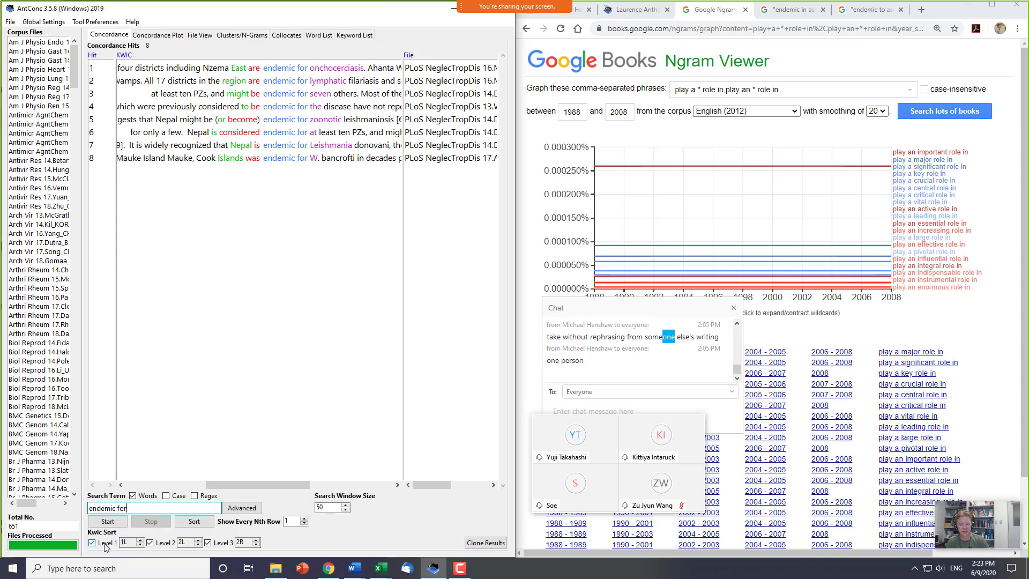
# - Search the corpus concordance for "viral"
pyautogui.tripleClick(152, 508)
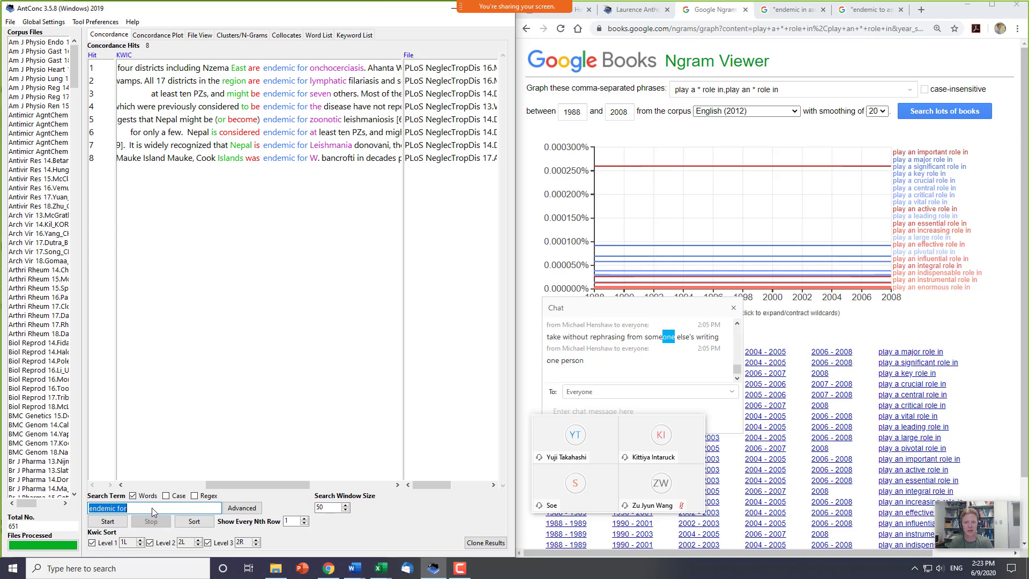
pyautogui.write('v')
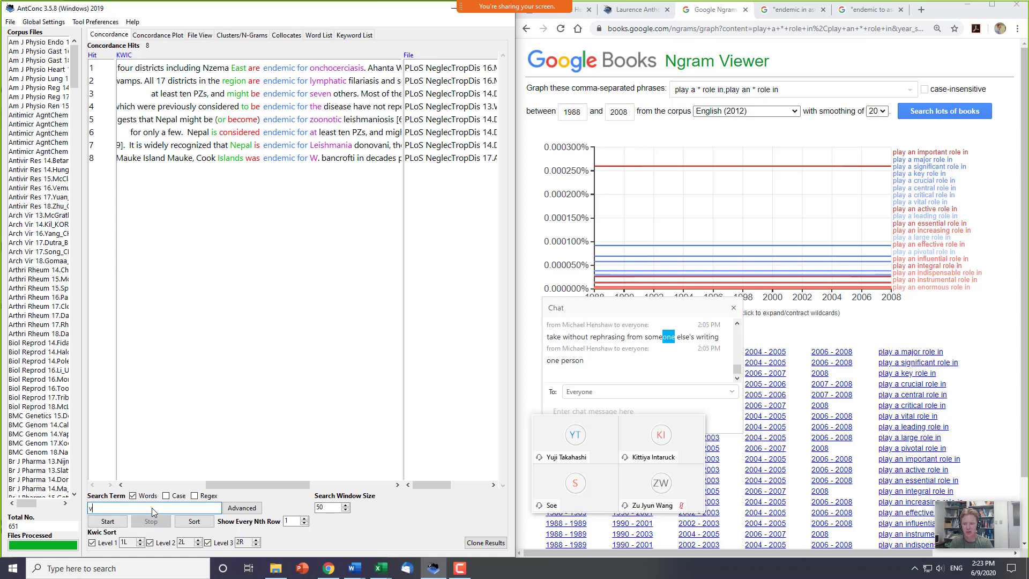
pyautogui.write('rral')
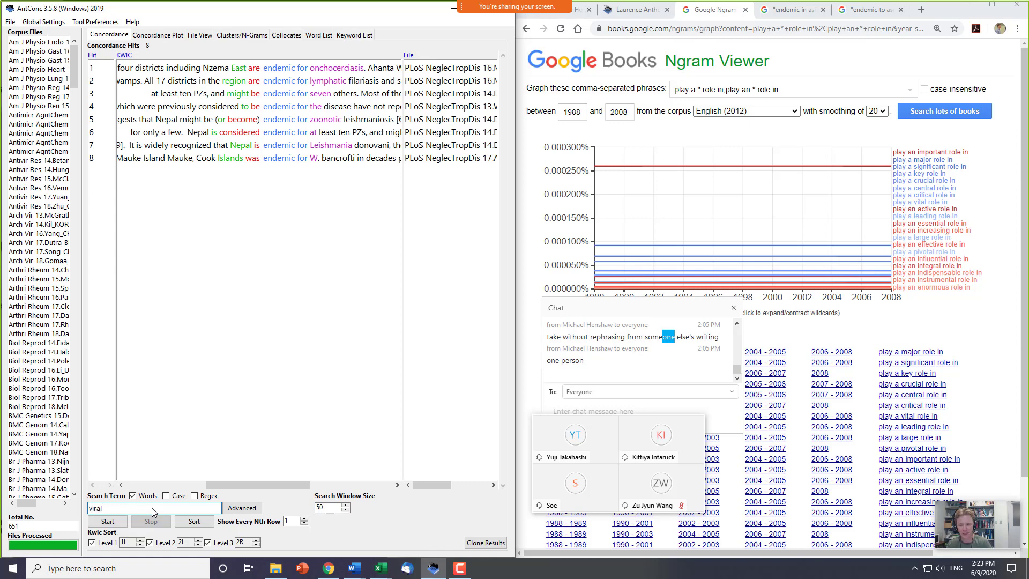
pyautogui.press('Return')
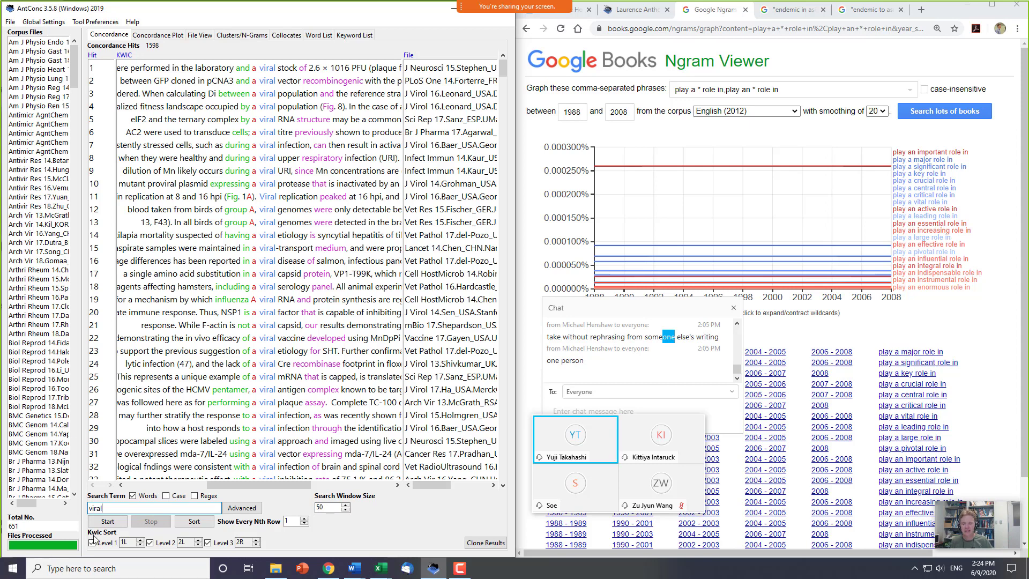
# - Sort the "viral" concordance lines by 1R, 2R and 1L for Levels 1 to 3 and browse further down the hits
pyautogui.click(140, 544)
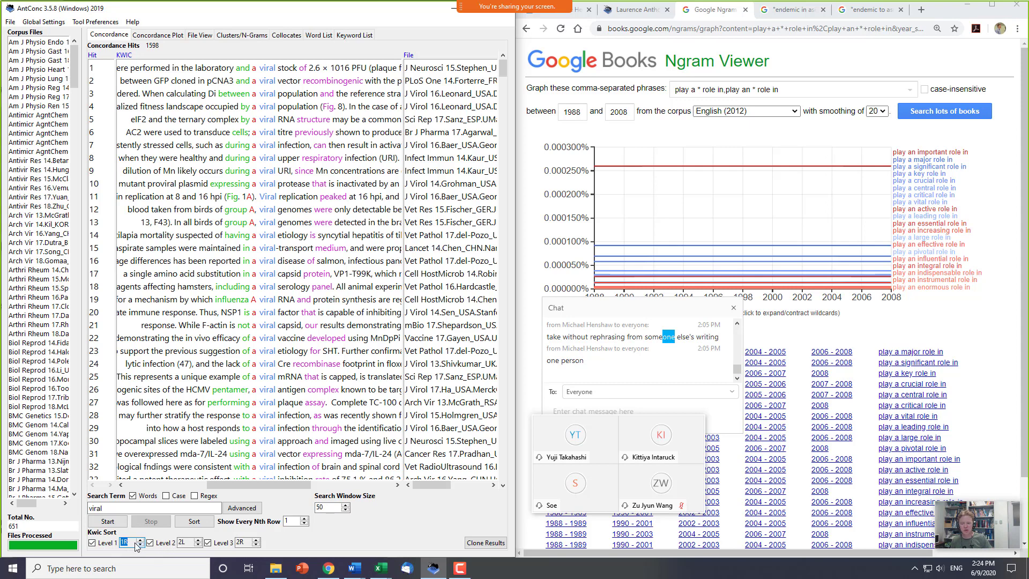
pyautogui.click(198, 540)
pyautogui.click(198, 543)
pyautogui.click(198, 543)
pyautogui.click(198, 543)
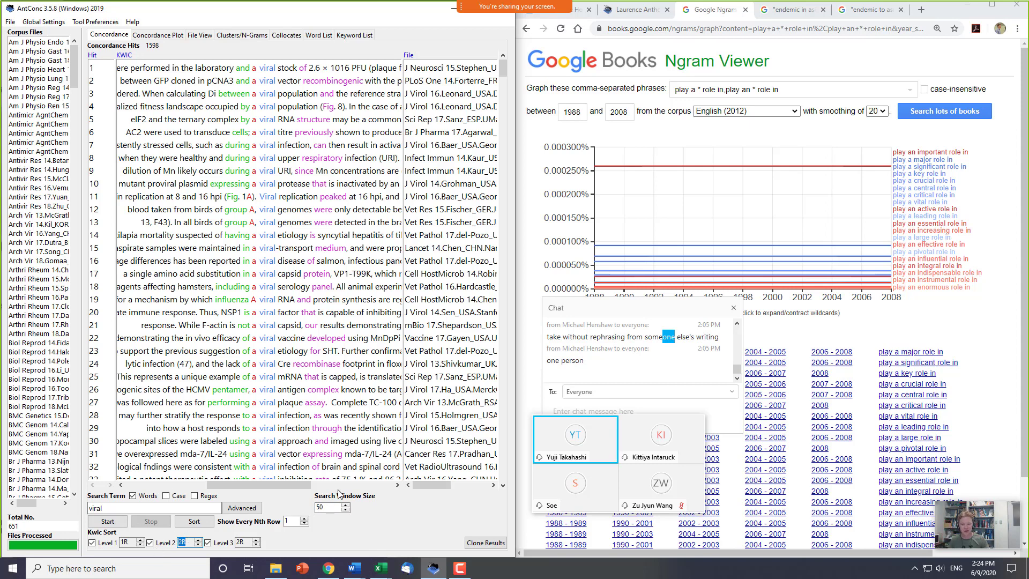
pyautogui.click(256, 545)
pyautogui.click(257, 544)
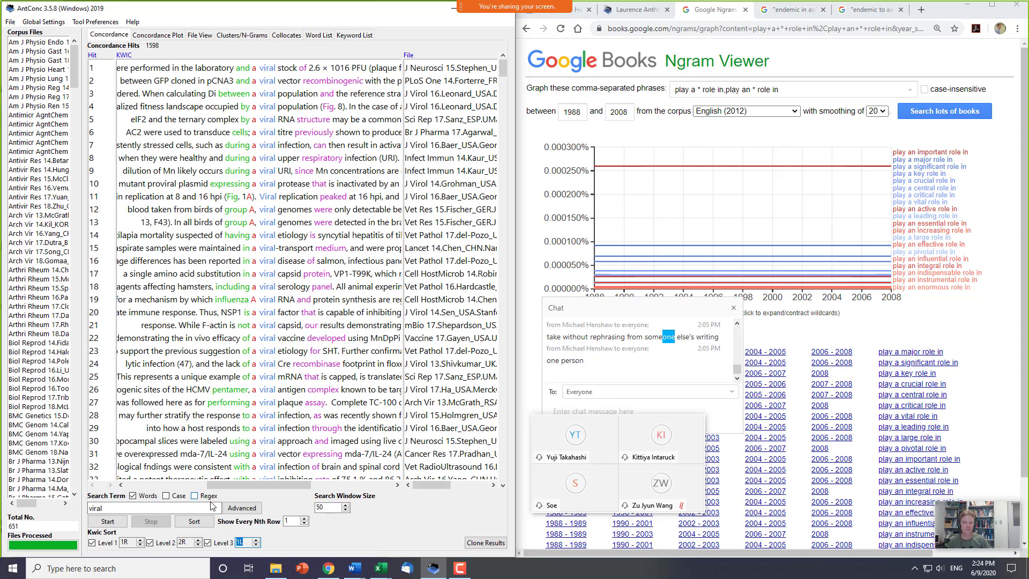
pyautogui.click(192, 523)
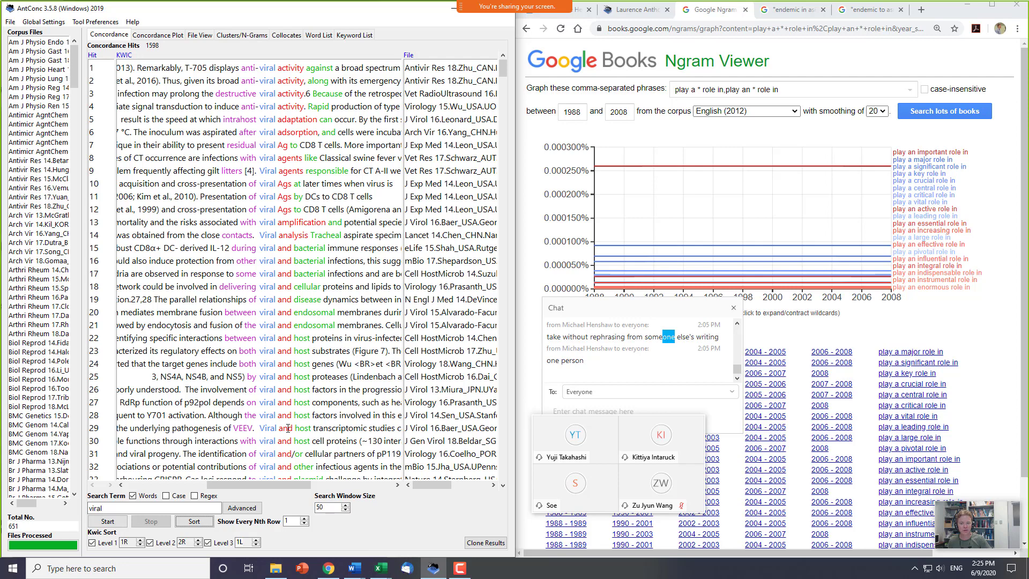
pyautogui.click(501, 399)
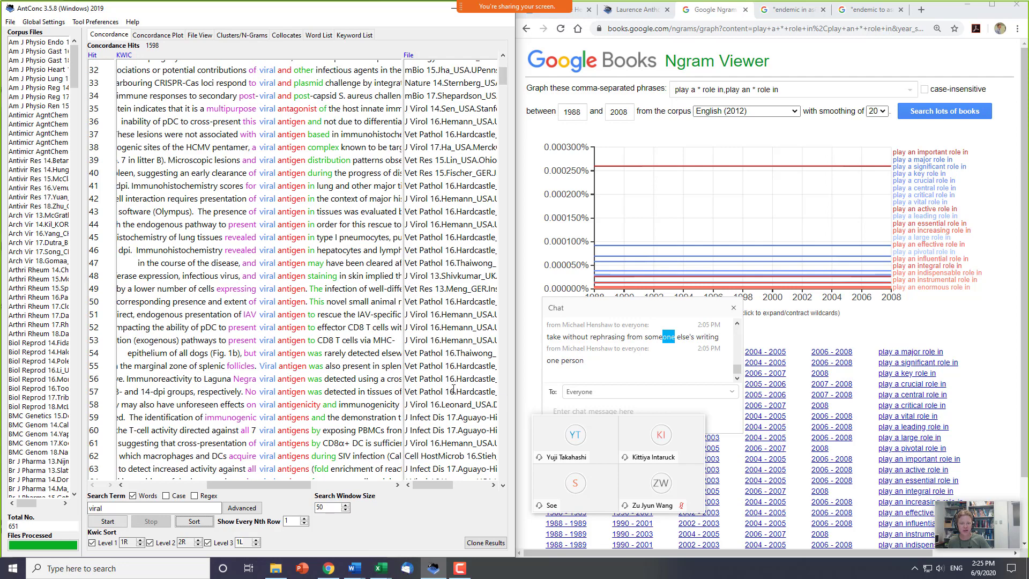
# - Browse the right-sorted "viral" concordance lines for the words that follow, from "viral and" through "viral DNA" to "viral genome"
pyautogui.click(502, 411)
pyautogui.click(500, 410)
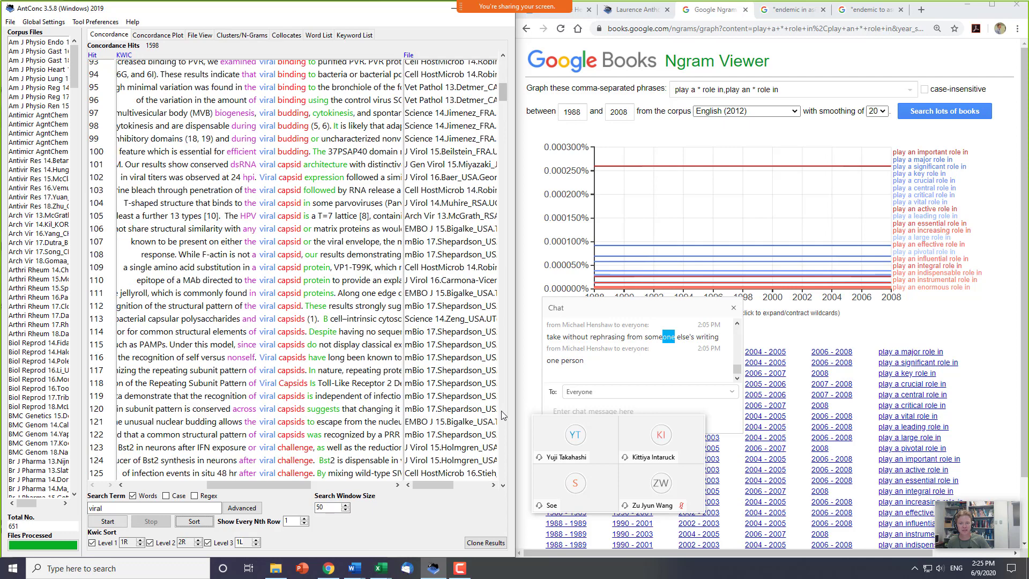
pyautogui.click(500, 411)
pyautogui.click(501, 410)
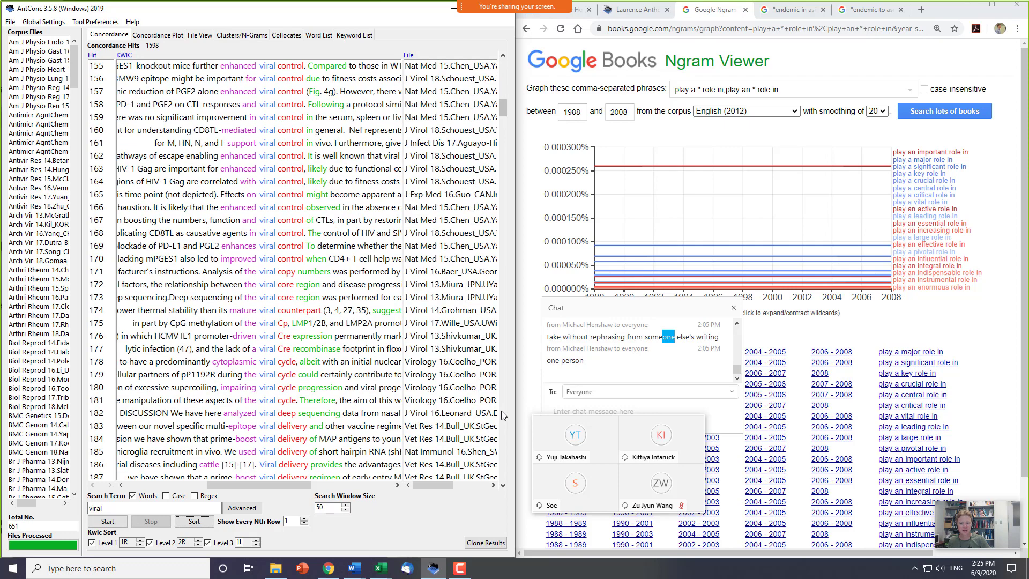
pyautogui.click(500, 410)
pyautogui.click(501, 410)
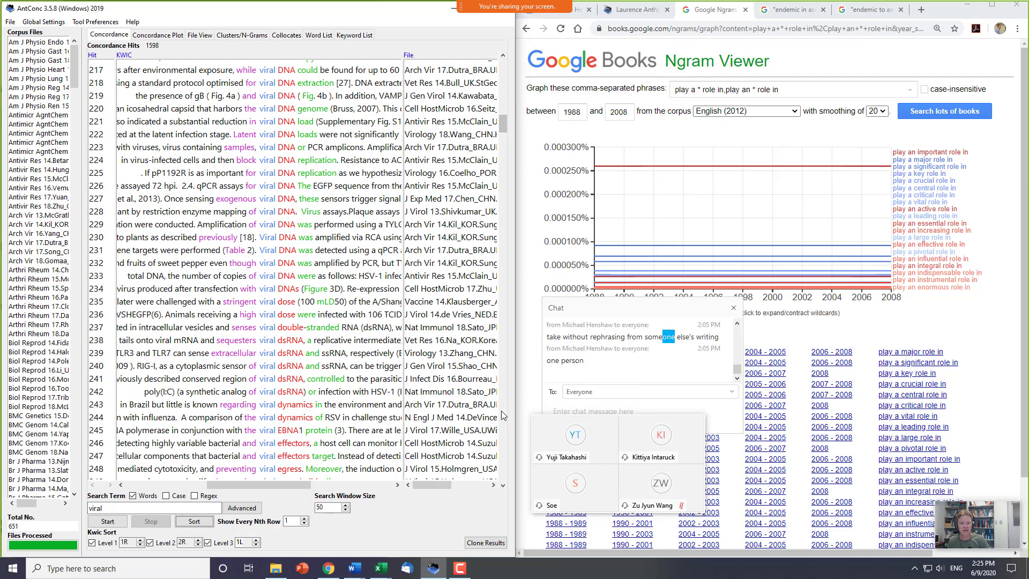
pyautogui.click(500, 411)
pyautogui.click(501, 410)
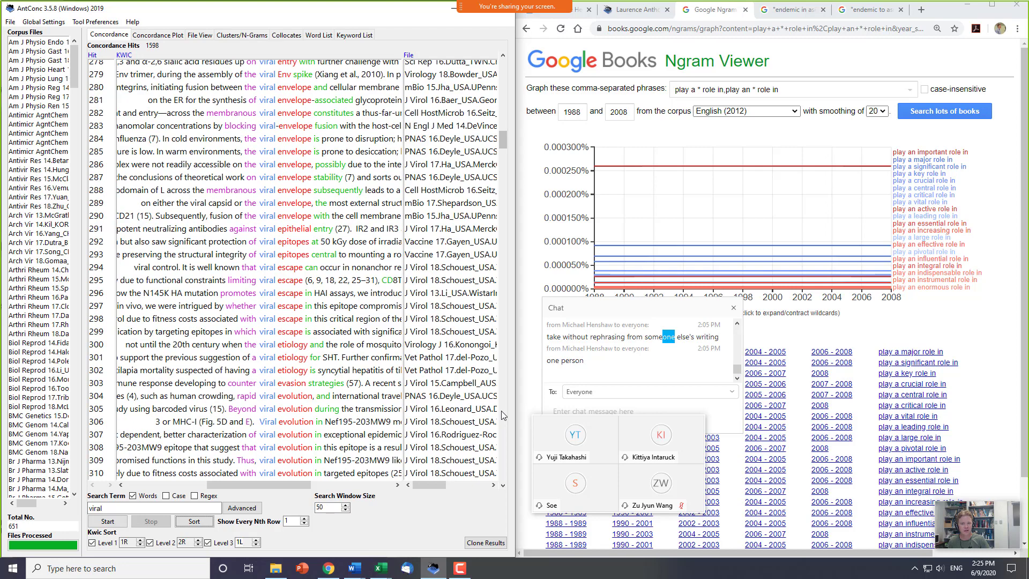
pyautogui.click(500, 410)
pyautogui.click(501, 411)
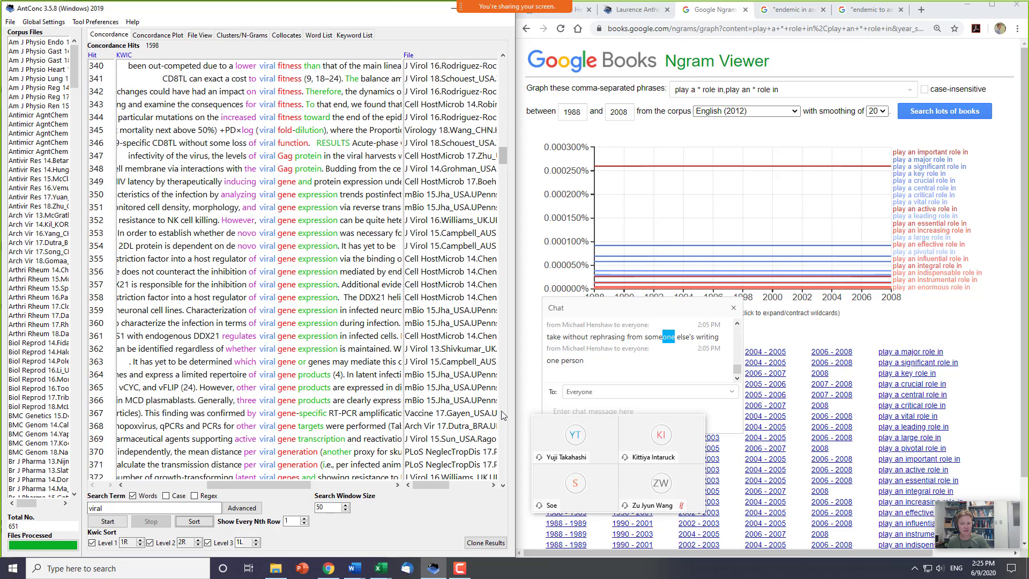
pyautogui.click(501, 410)
pyautogui.click(500, 411)
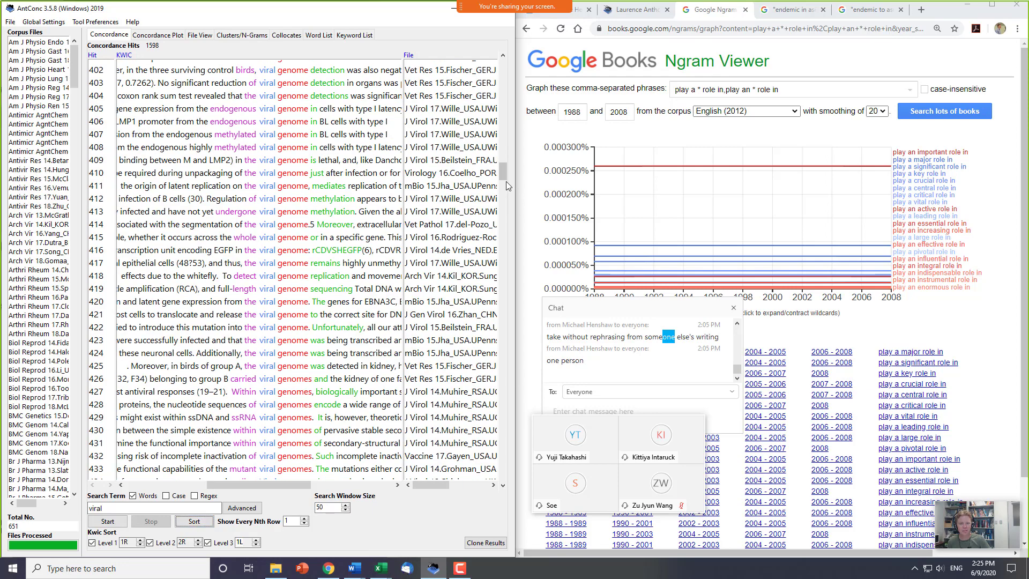
pyautogui.moveTo(505, 183)
pyautogui.mouseDown()
pyautogui.moveTo(508, 169)
pyautogui.moveTo(506, 183)
pyautogui.mouseUp()
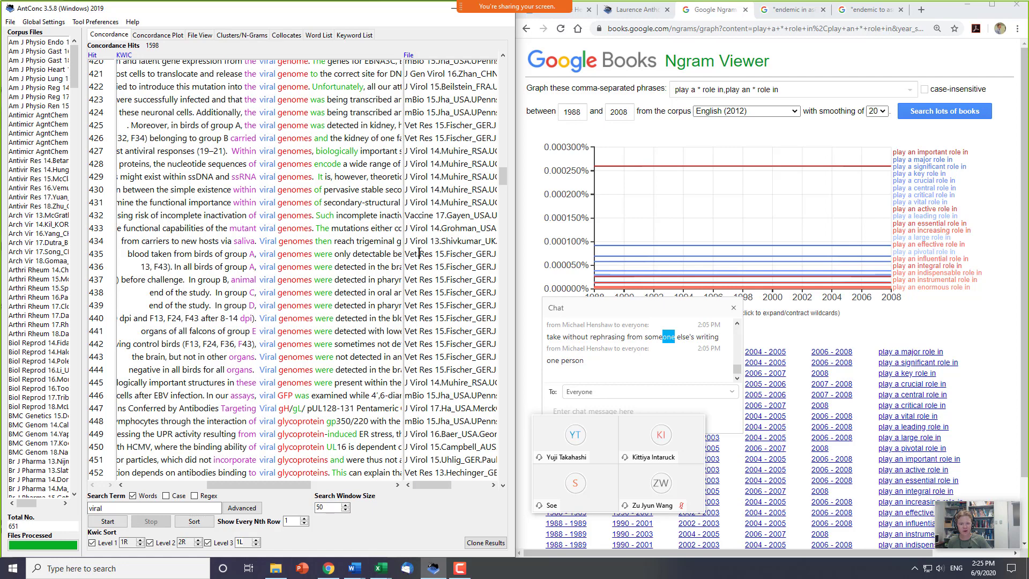
# - Examine the concordance lines from "viral genomes" through "viral infection" down to "viral life cycle" and "viral load"
pyautogui.moveTo(419, 254); pyautogui.dragTo(417, 382)
pyautogui.click(378, 358)
pyautogui.scroll(-8, 378, 358)
pyautogui.scroll(-9, 377, 358)
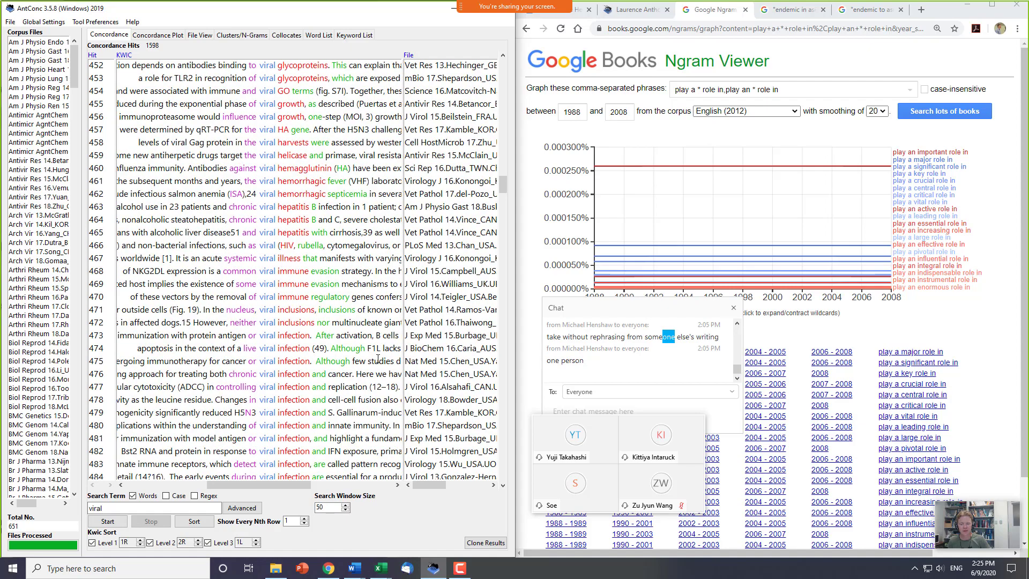
pyautogui.scroll(-15, 378, 358)
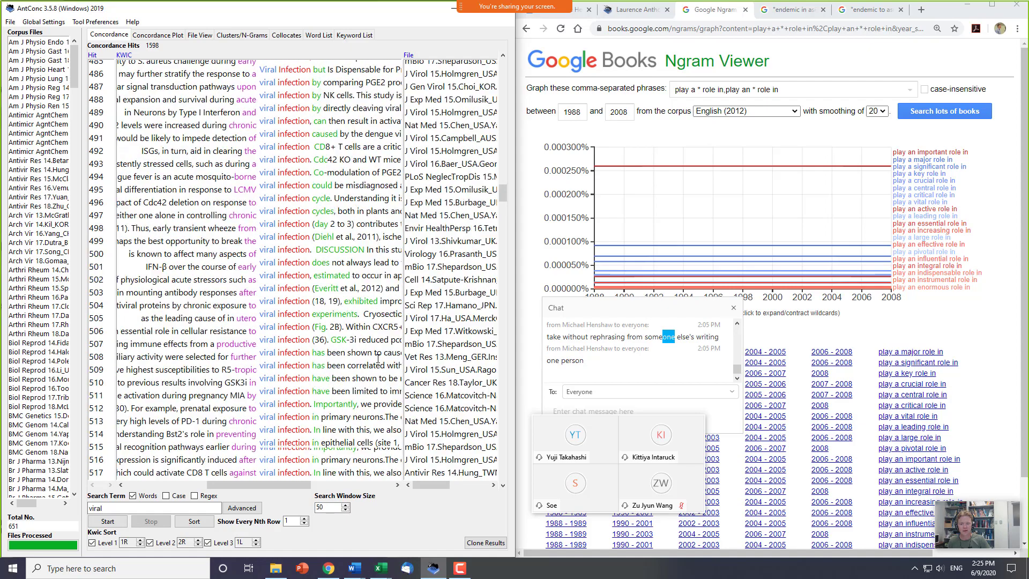
pyautogui.scroll(-14, 384, 388)
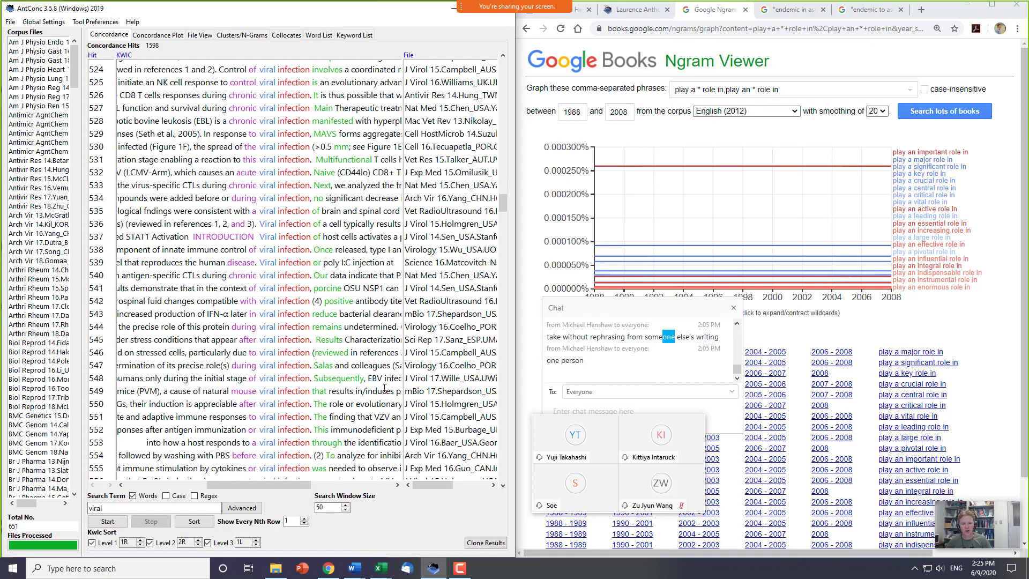
pyautogui.scroll(-2, 384, 388)
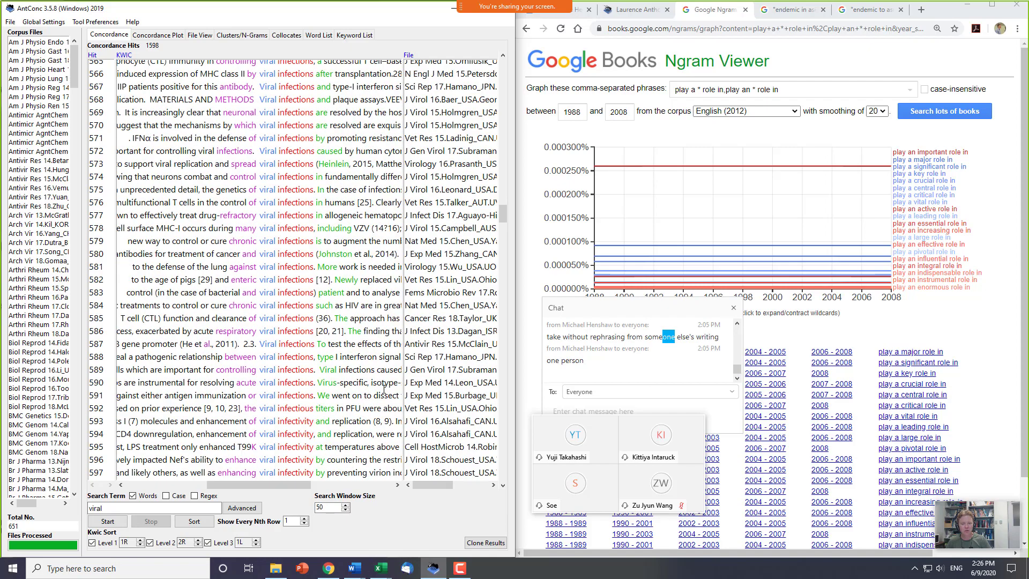
pyautogui.scroll(-12, 385, 363)
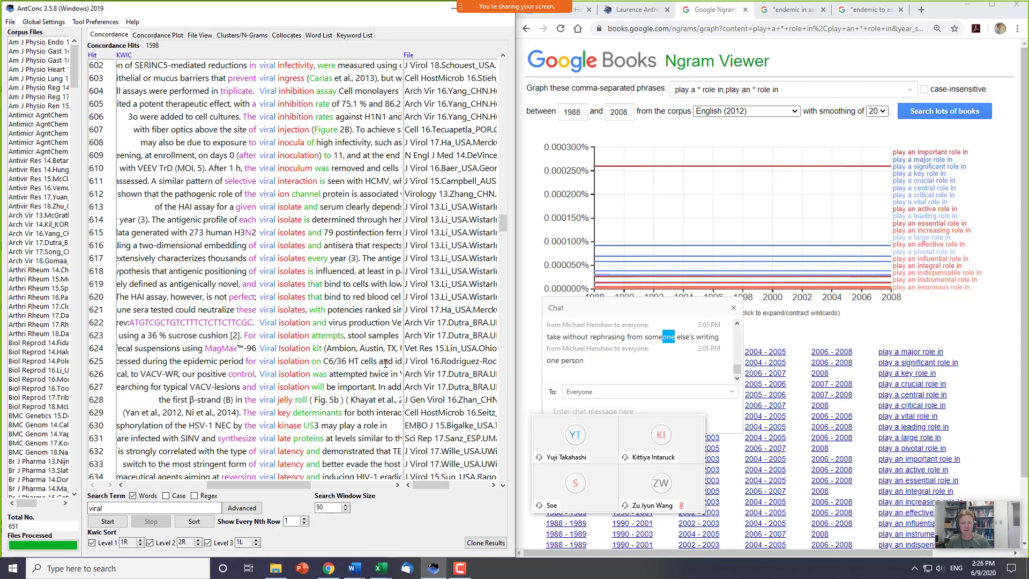
pyautogui.scroll(-9, 385, 364)
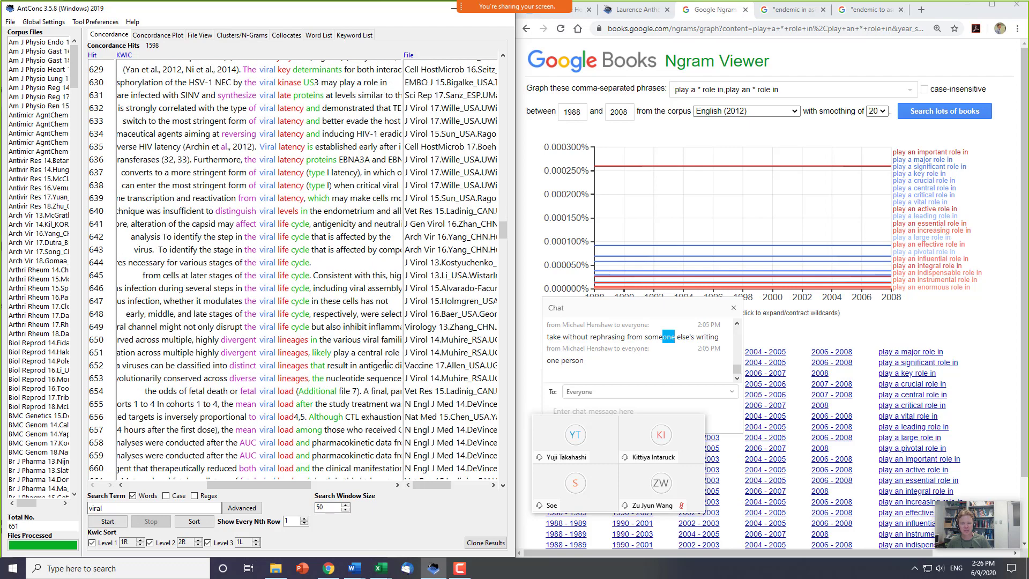
# - Read the "viral life cycle" lines and skip ahead to the "viral proteins" hits
pyautogui.moveTo(316, 224); pyautogui.dragTo(335, 332)
pyautogui.click(346, 335)
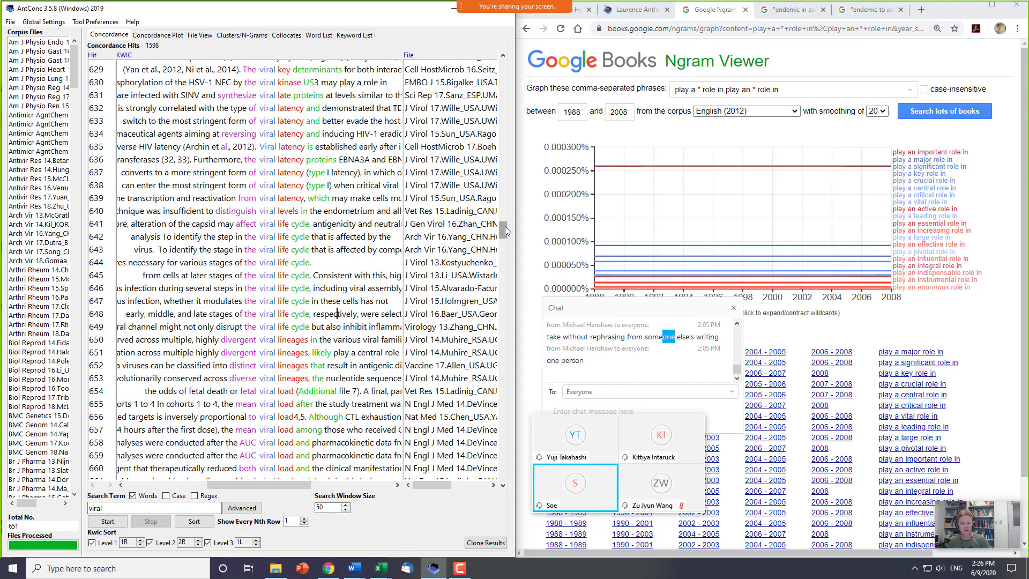
pyautogui.moveTo(505, 226); pyautogui.dragTo(503, 329)
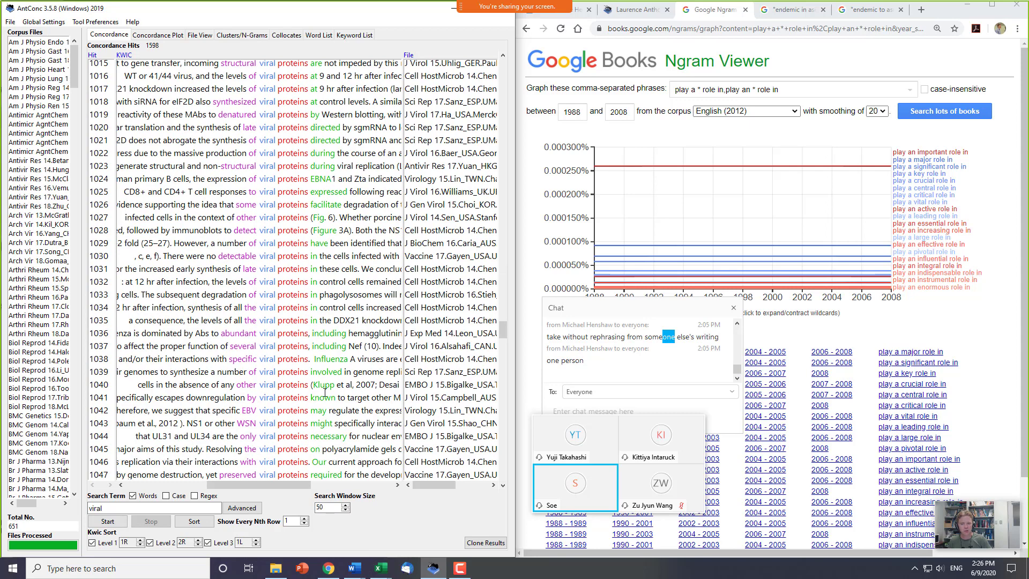
# - Re-sort the "viral" concordance lines by 1L, 2L and 1R for Levels 1 to 3
pyautogui.doubleClick(140, 545)
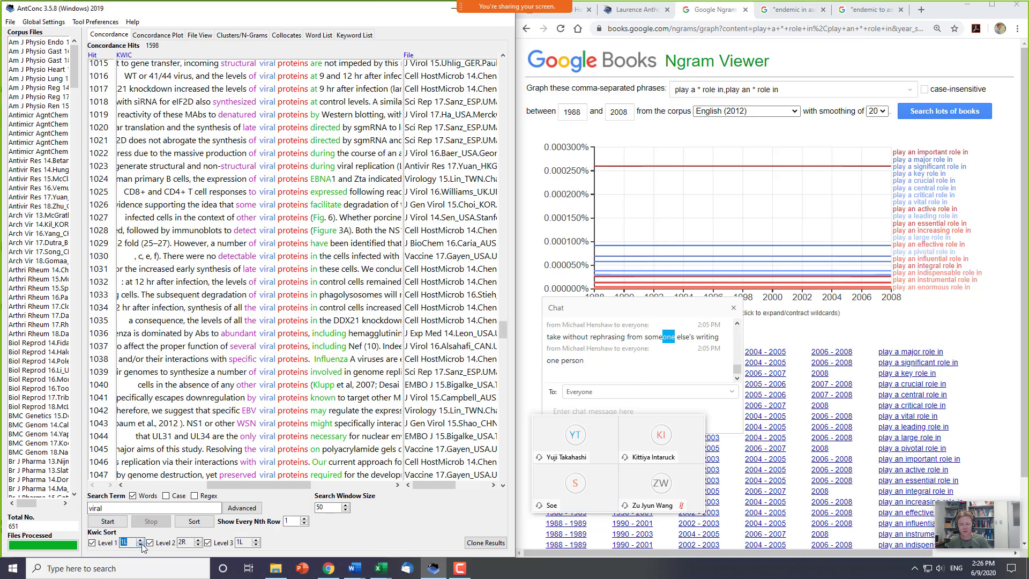
pyautogui.doubleClick(198, 545)
pyautogui.doubleClick(257, 541)
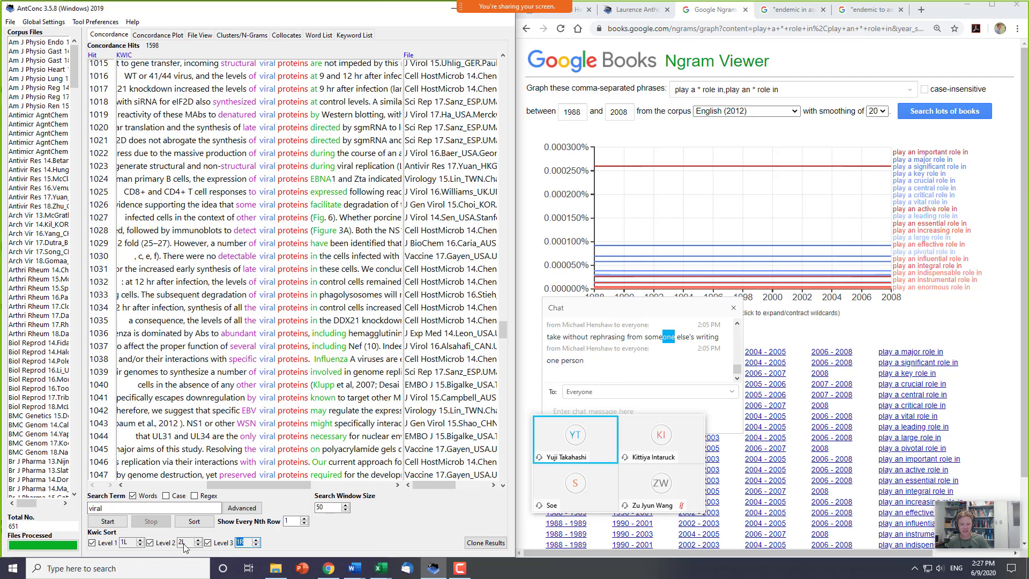
pyautogui.click(194, 524)
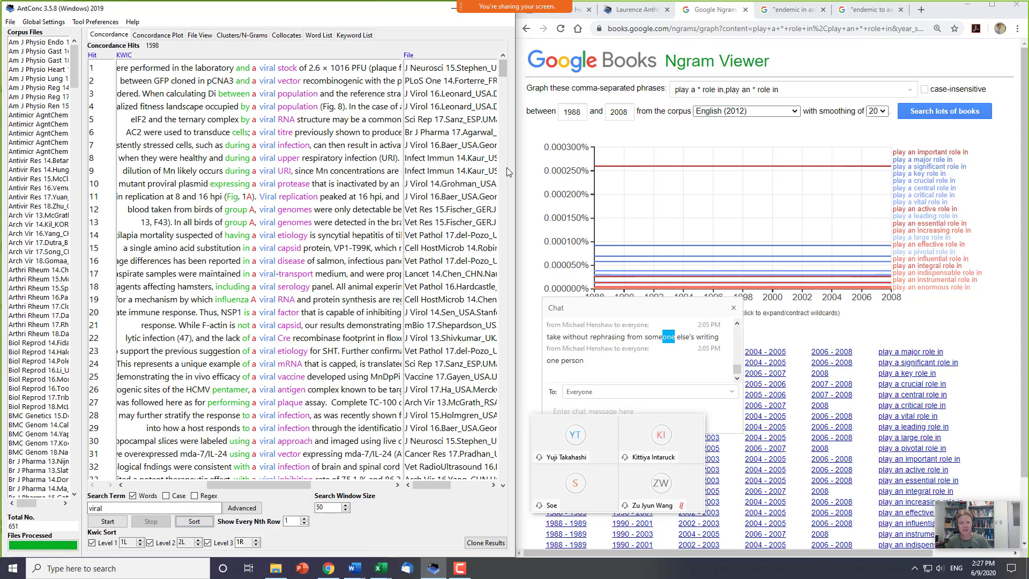
# - Browse the left-sorted "viral" lines for the words that precede, from "a viral" and "and viral" to "for viral"
pyautogui.click(504, 453)
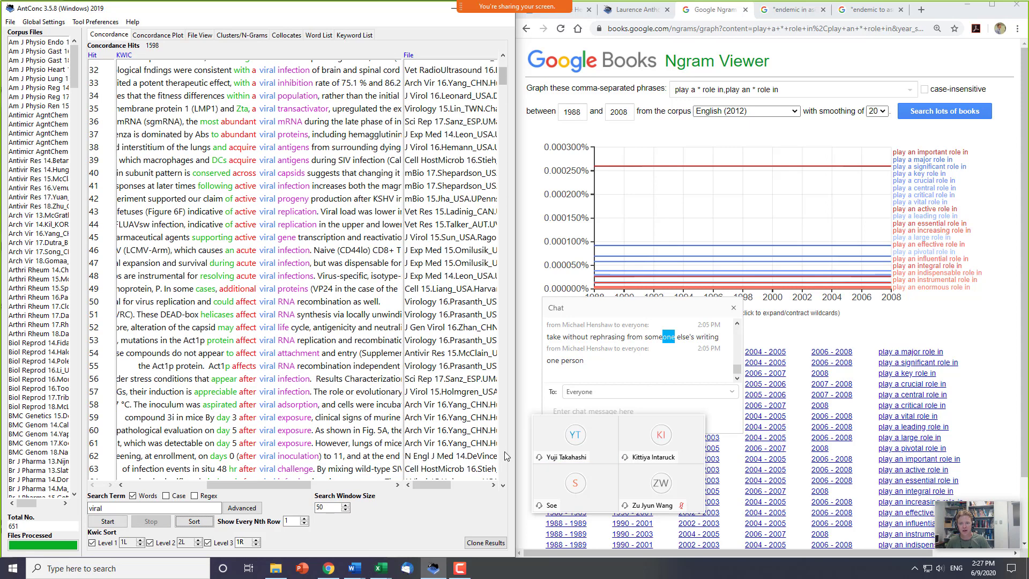
pyautogui.click(504, 453)
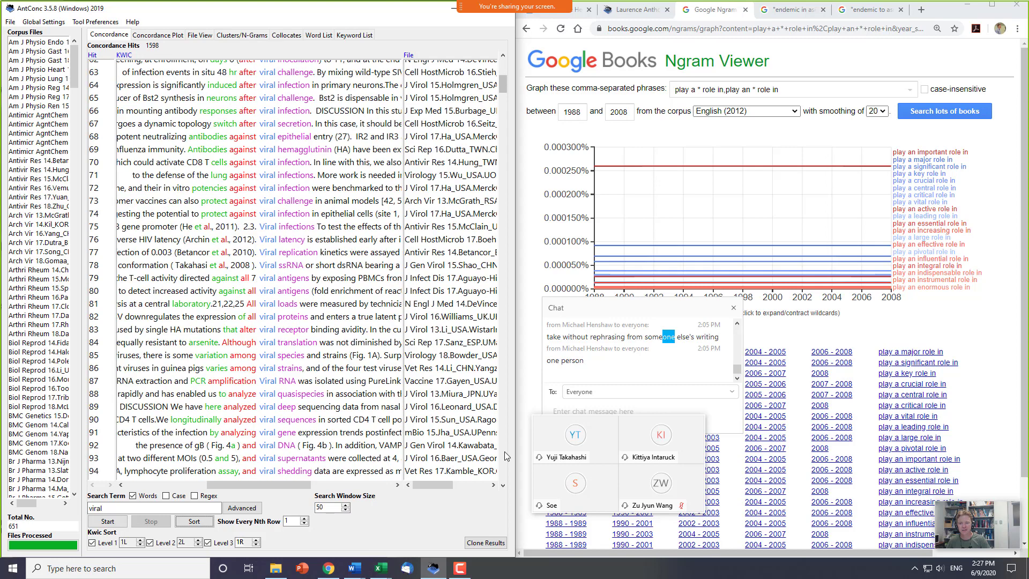
pyautogui.click(504, 453)
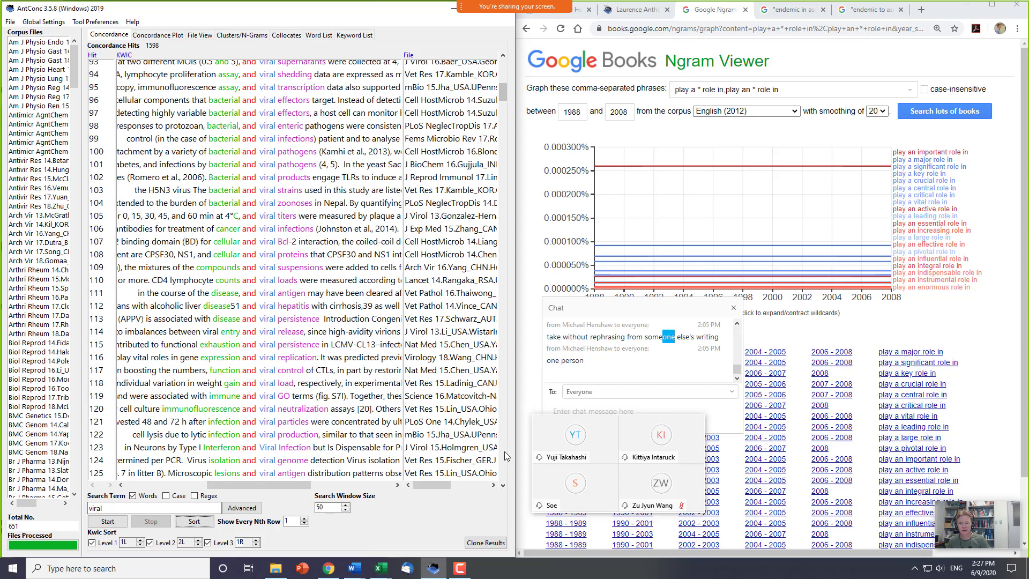
pyautogui.click(504, 456)
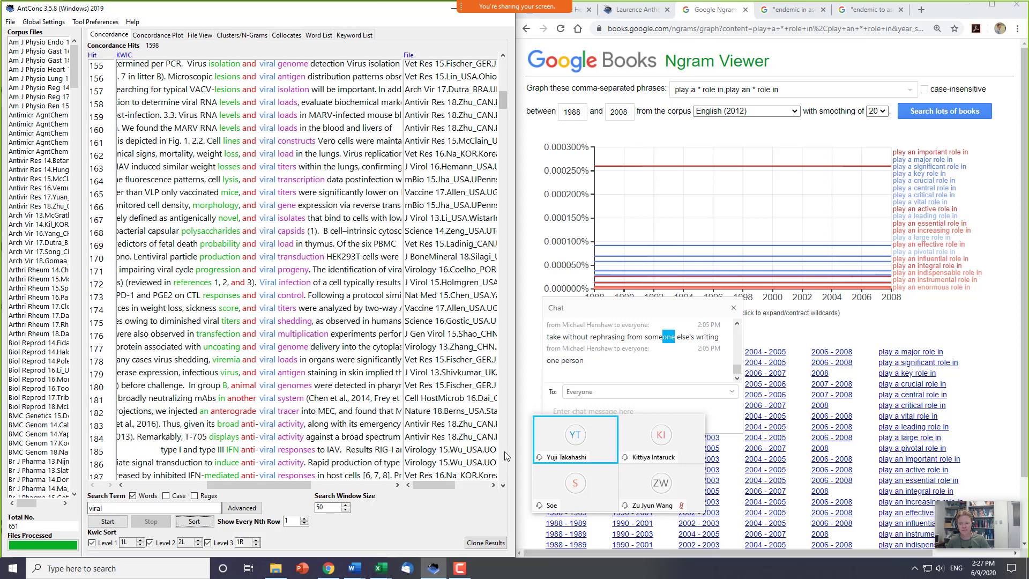
pyautogui.click(504, 455)
pyautogui.click(504, 455)
pyautogui.click(504, 455)
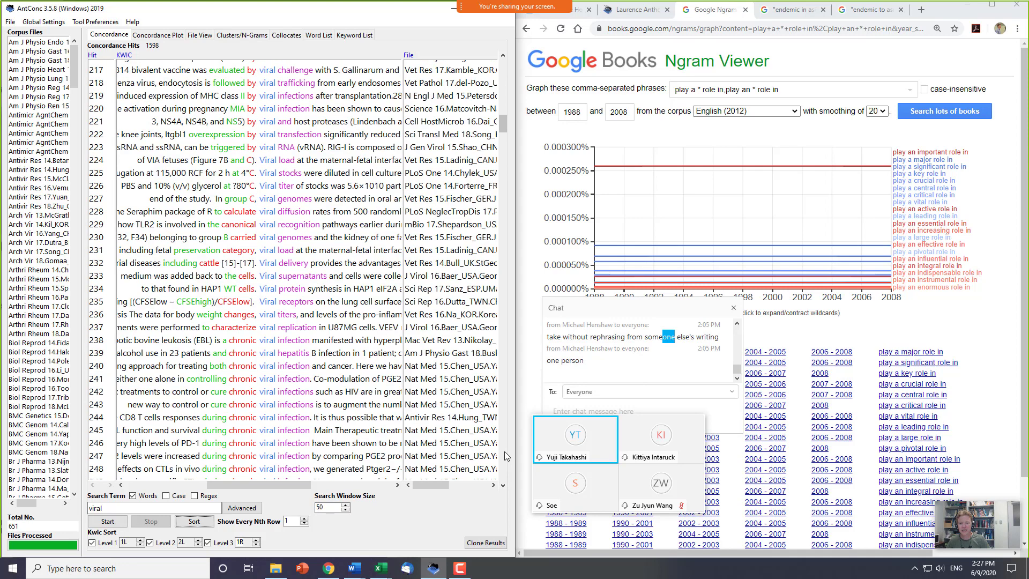
pyautogui.click(504, 456)
pyautogui.click(504, 455)
pyautogui.click(505, 455)
pyautogui.click(504, 455)
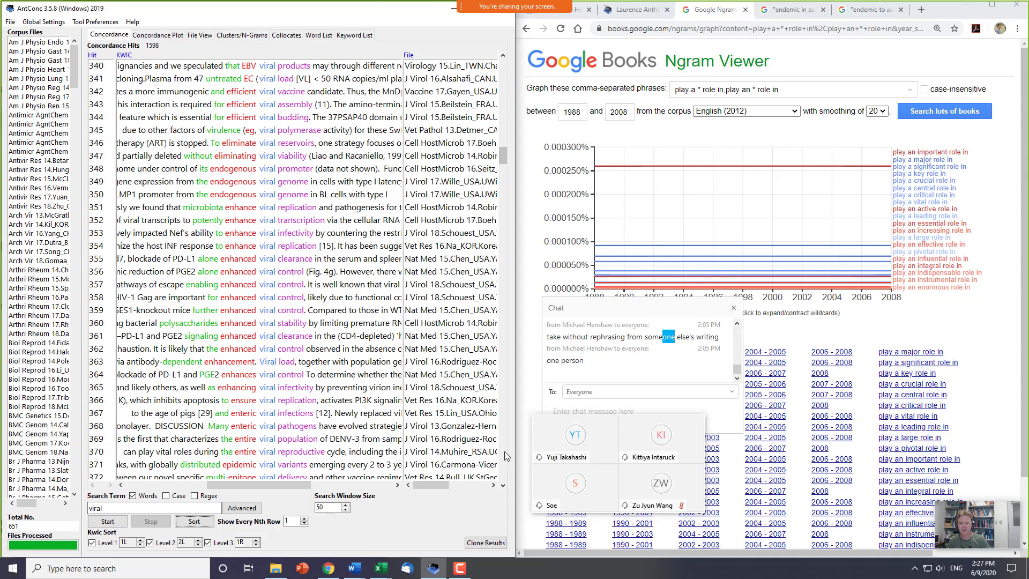
pyautogui.click(504, 455)
pyautogui.click(504, 455)
pyautogui.click(504, 455)
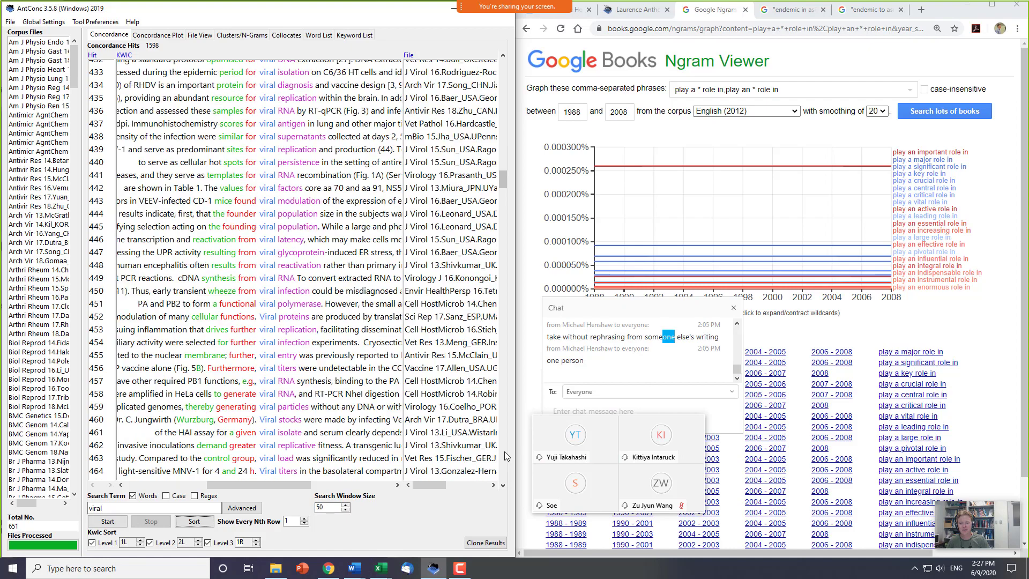
# - Examine the further left-hand patterns of "viral", from "in viral" through "of viral" to "other viral"
pyautogui.click(504, 455)
pyautogui.click(504, 455)
pyautogui.click(504, 455)
pyautogui.click(504, 455)
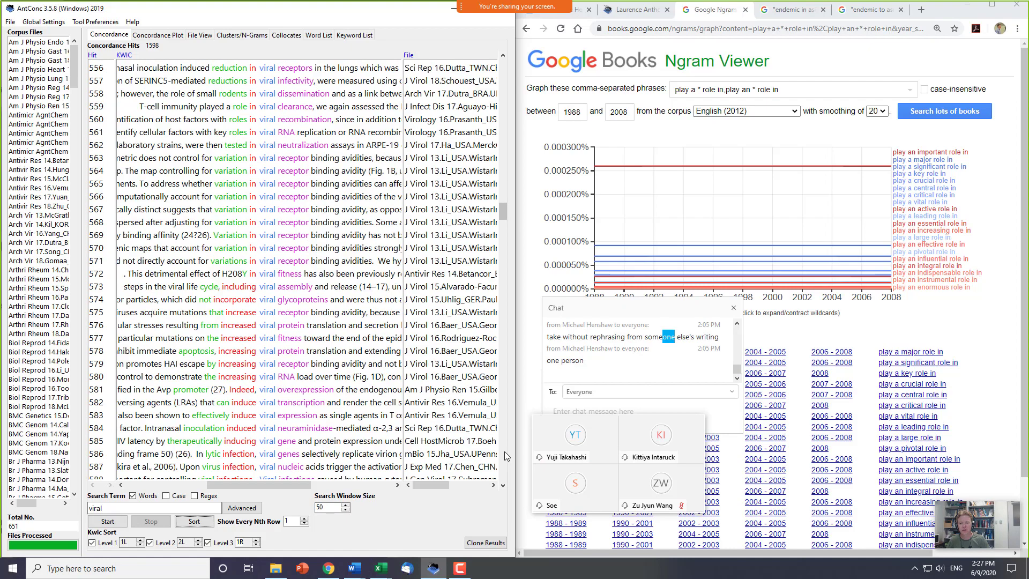
pyautogui.click(504, 455)
pyautogui.click(504, 455)
pyautogui.click(505, 456)
pyautogui.click(505, 455)
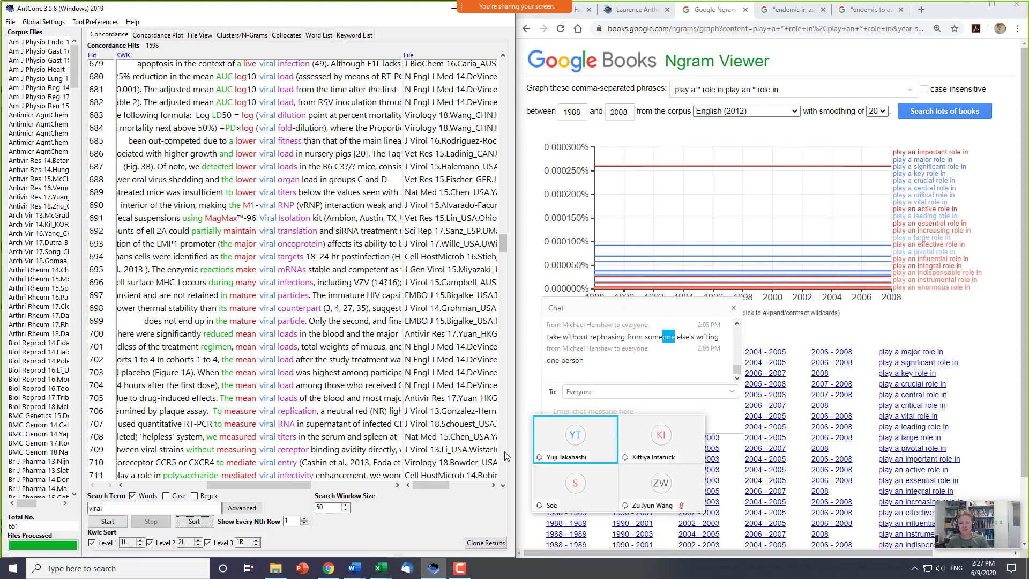
pyautogui.click(505, 454)
pyautogui.click(505, 454)
pyautogui.click(505, 454)
pyautogui.click(504, 454)
pyautogui.click(505, 454)
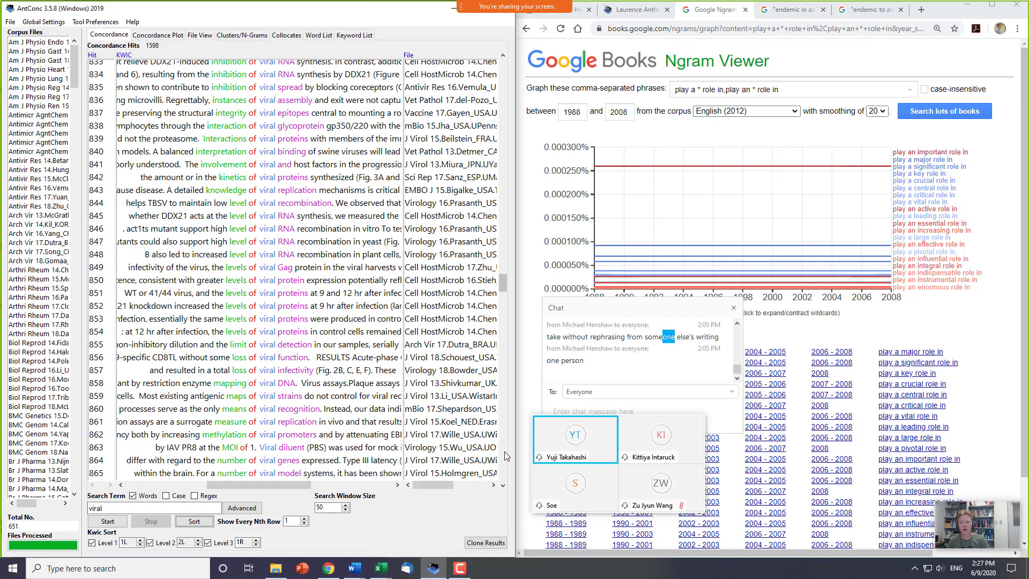
pyautogui.click(504, 454)
pyautogui.click(504, 455)
pyautogui.click(505, 454)
pyautogui.click(505, 454)
pyautogui.click(505, 454)
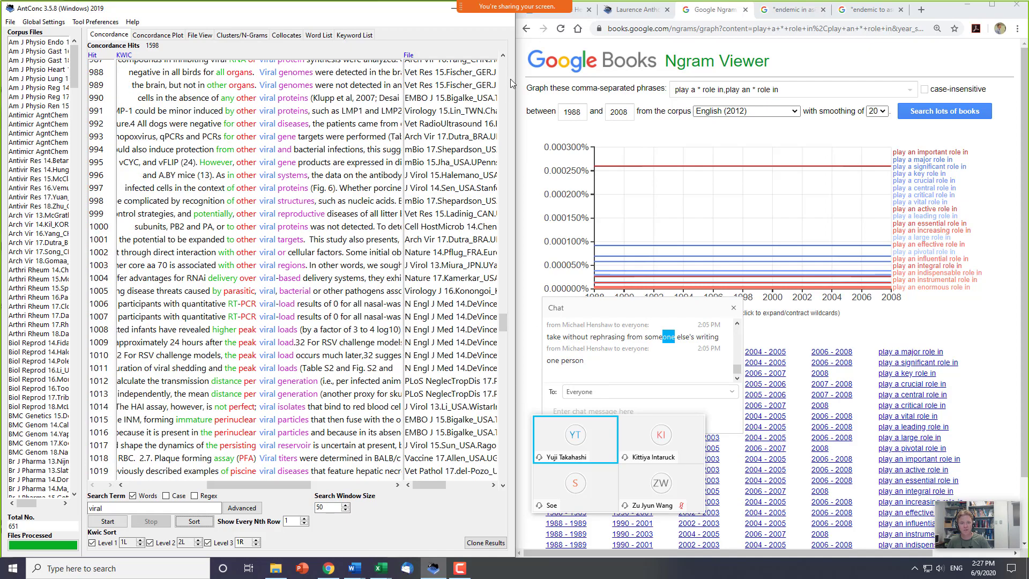
# - Return to the "of viral" hits and examine patterns such as "level of viral" and "levels of viral"
pyautogui.click(505, 98)
pyautogui.click(505, 99)
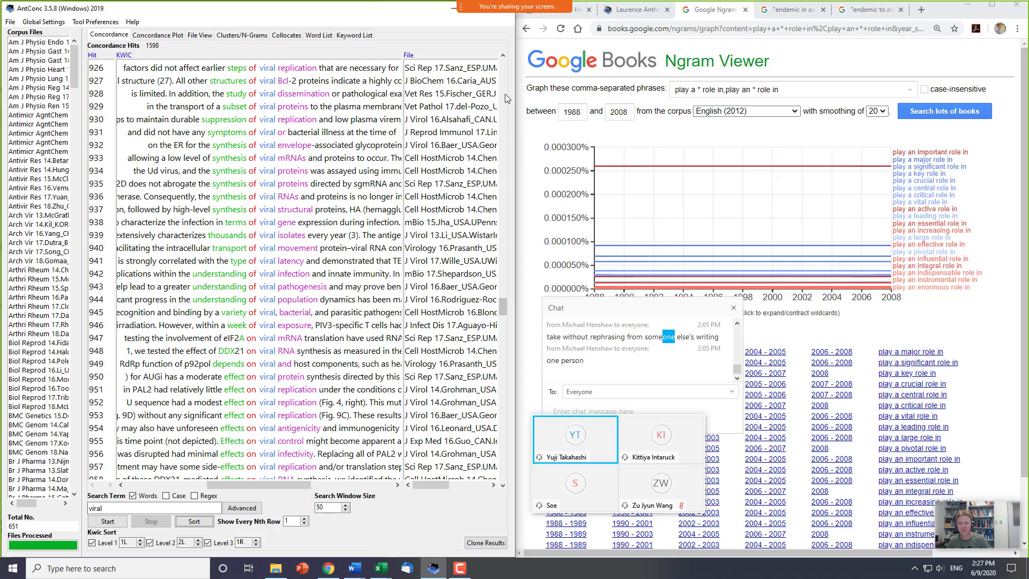
pyautogui.click(504, 99)
pyautogui.click(505, 99)
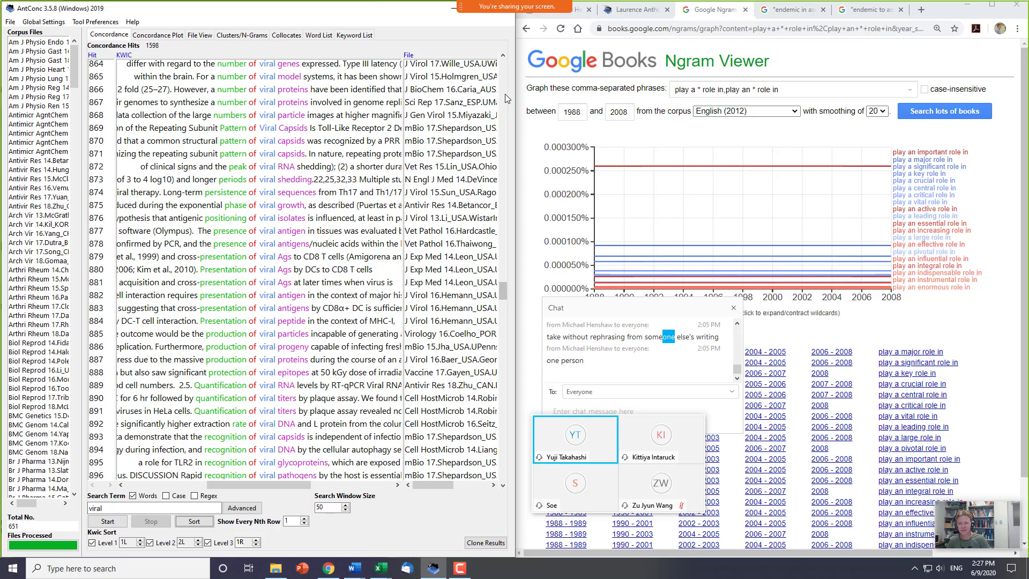
pyautogui.click(505, 99)
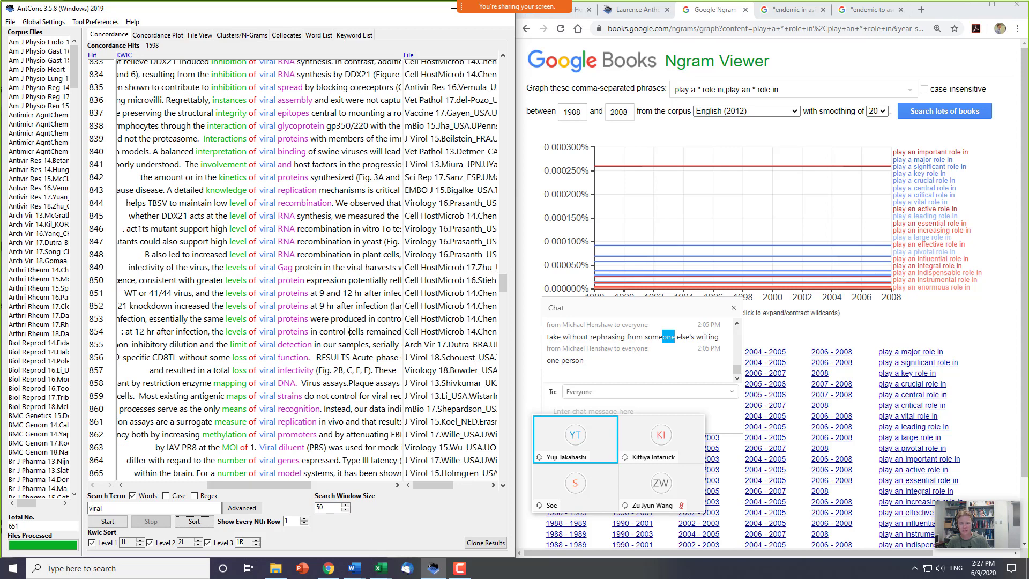
pyautogui.moveTo(425, 215); pyautogui.dragTo(424, 341)
pyautogui.click(412, 317)
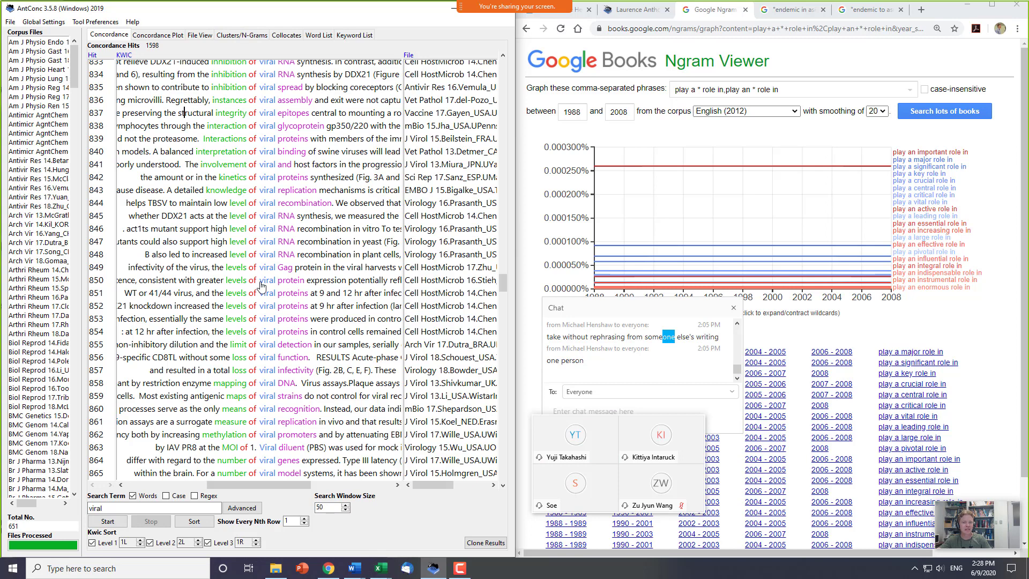
# - Generate clusters for "viral" sorted by range, with a cluster size of 2 to 5 and a minimum range of 3
pyautogui.click(244, 36)
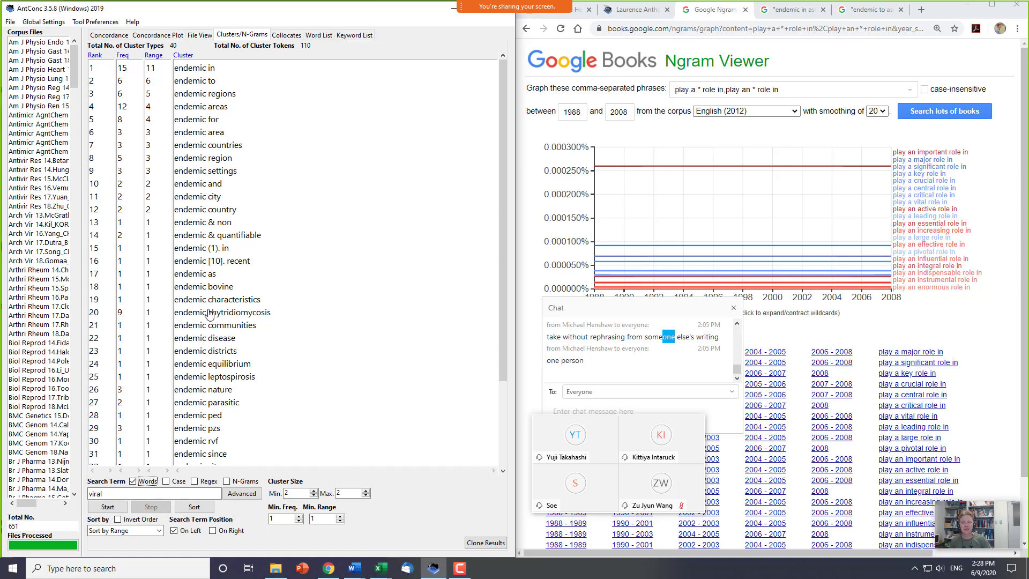
pyautogui.click(153, 535)
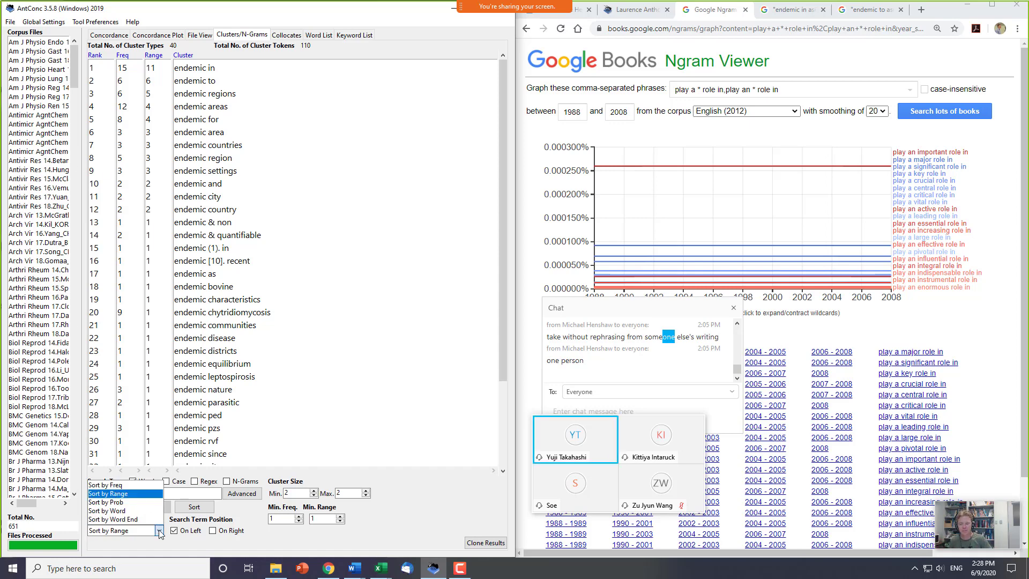
pyautogui.click(130, 494)
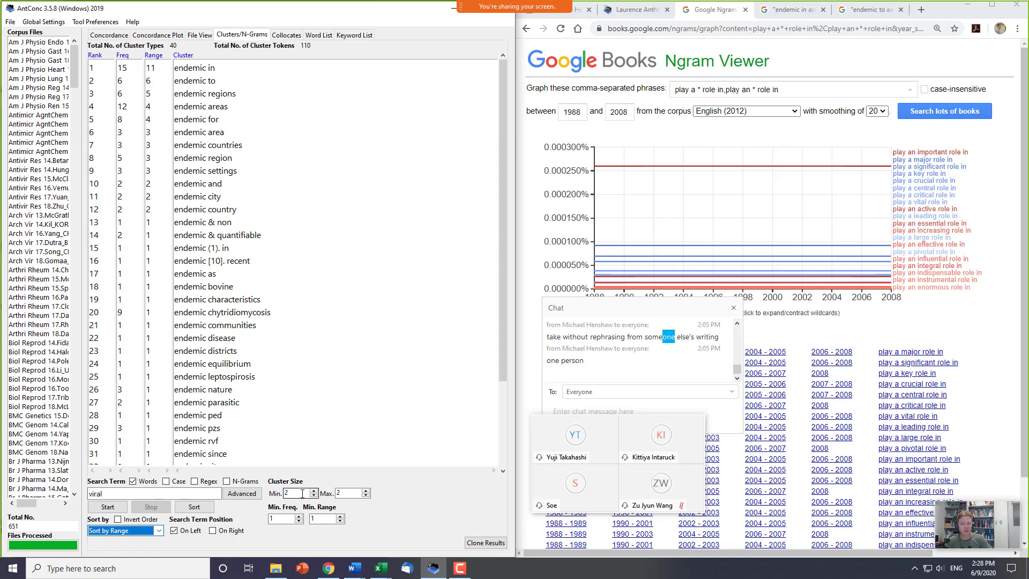
pyautogui.click(367, 490)
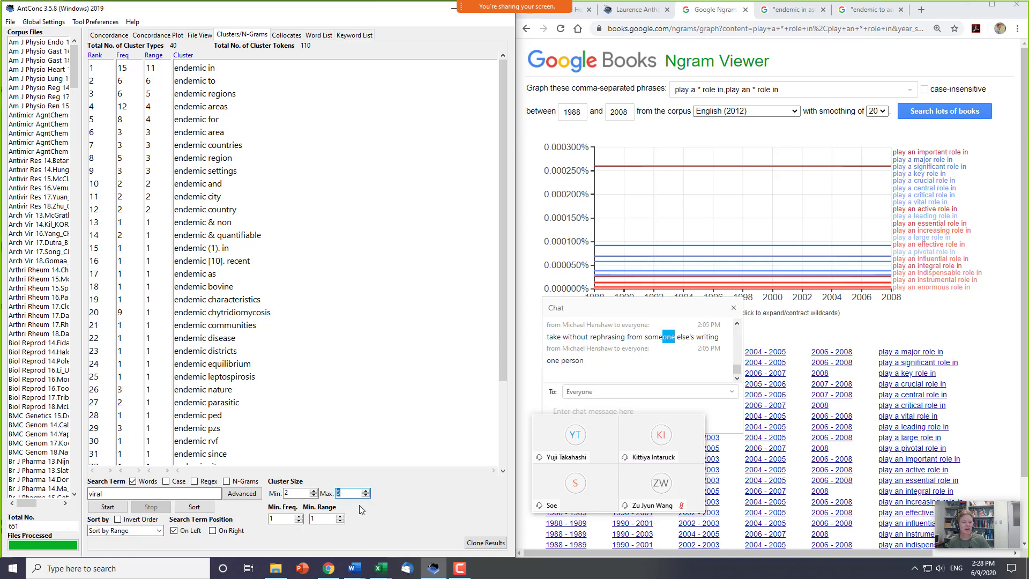
pyautogui.click(167, 494)
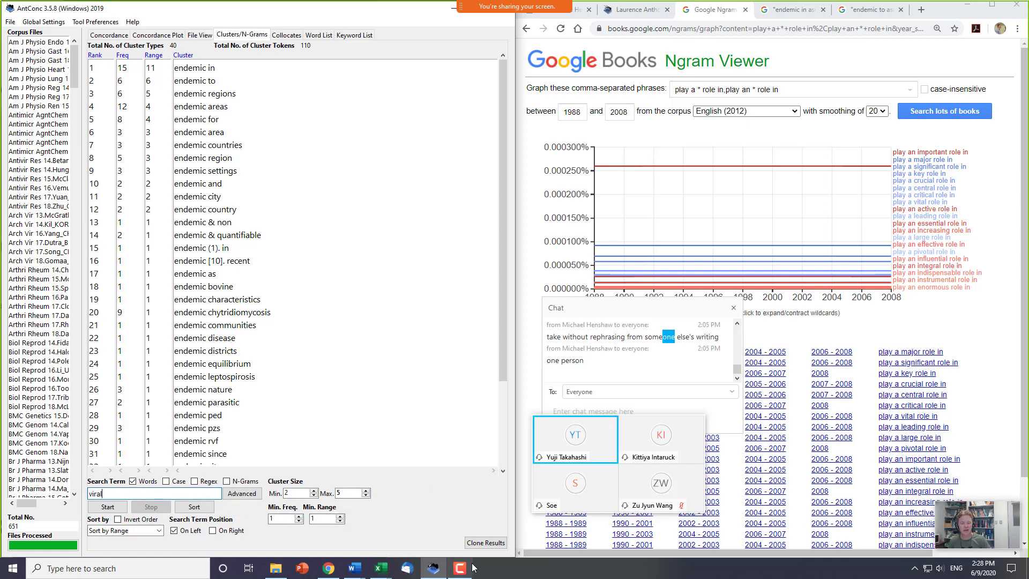
pyautogui.click(340, 515)
pyautogui.click(339, 515)
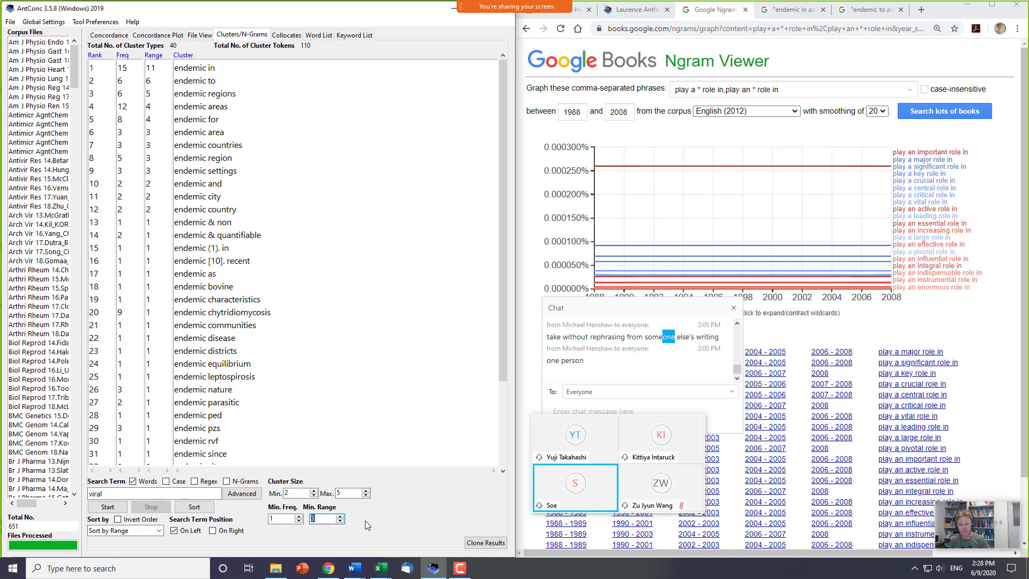
pyautogui.click(116, 507)
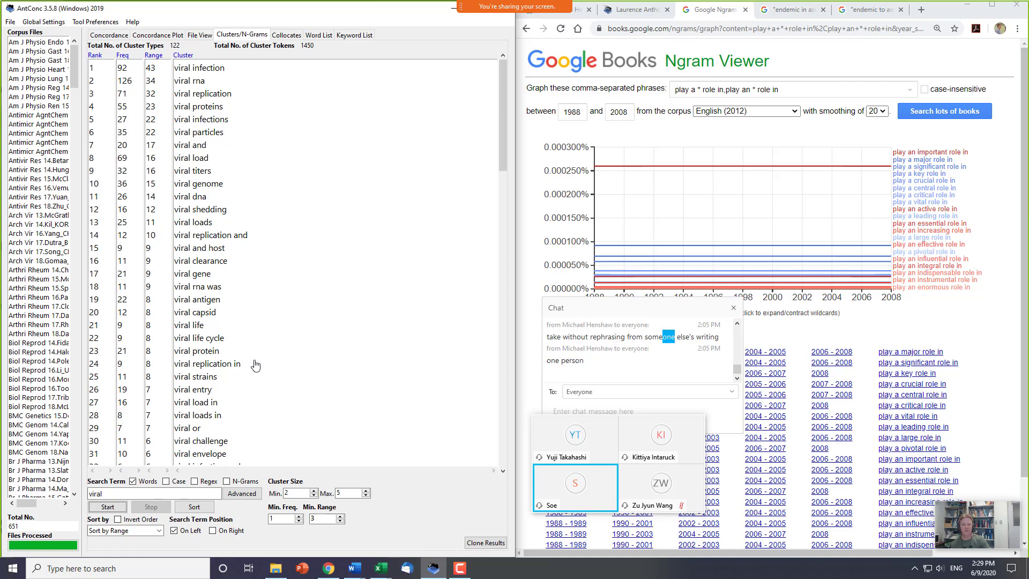
# - Browse the "viral" clusters and open the concordance lines for "viral shedding"
pyautogui.moveTo(505, 71); pyautogui.dragTo(498, 218)
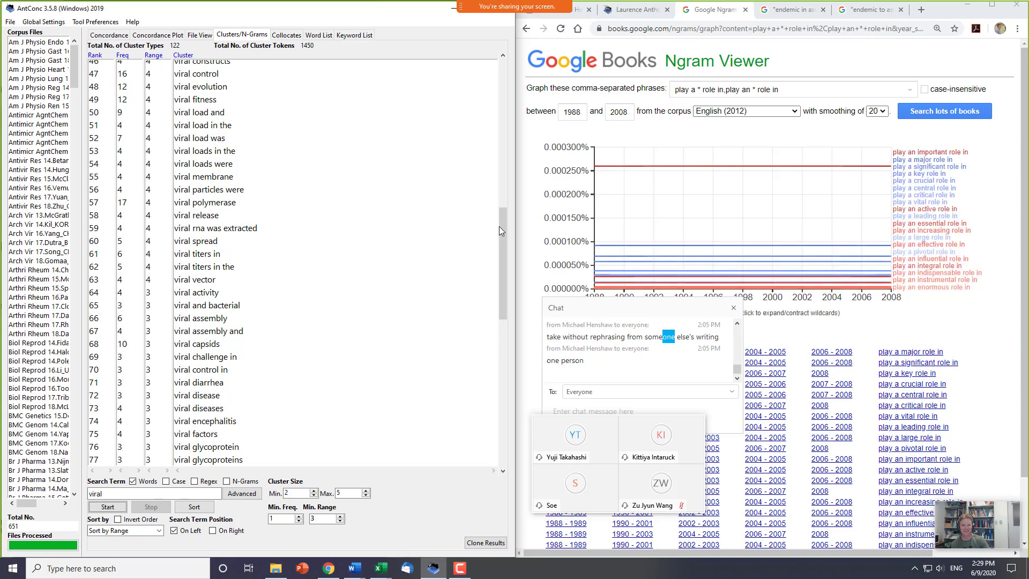
pyautogui.moveTo(500, 226); pyautogui.dragTo(498, 320)
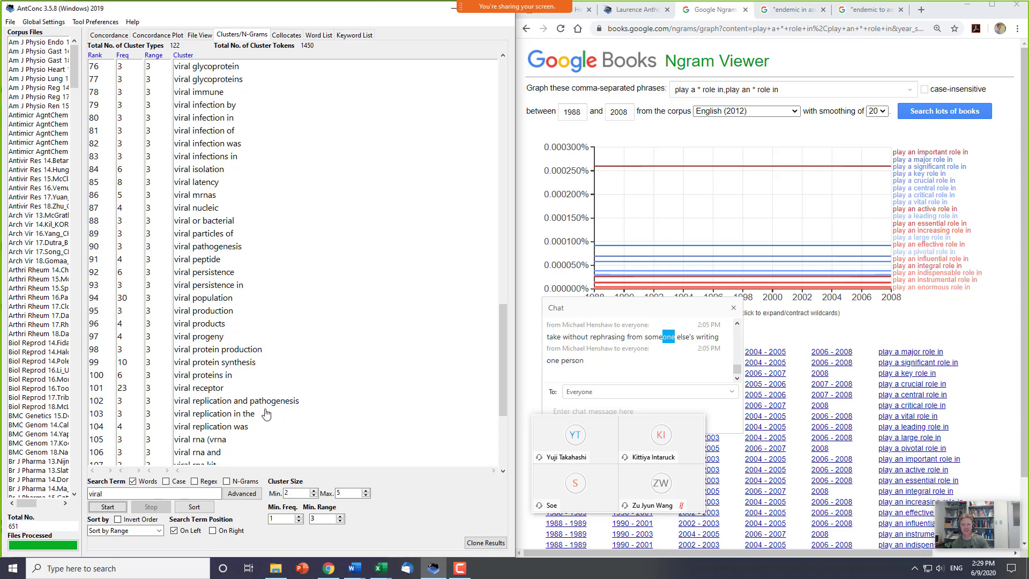
pyautogui.moveTo(495, 347); pyautogui.dragTo(499, 98)
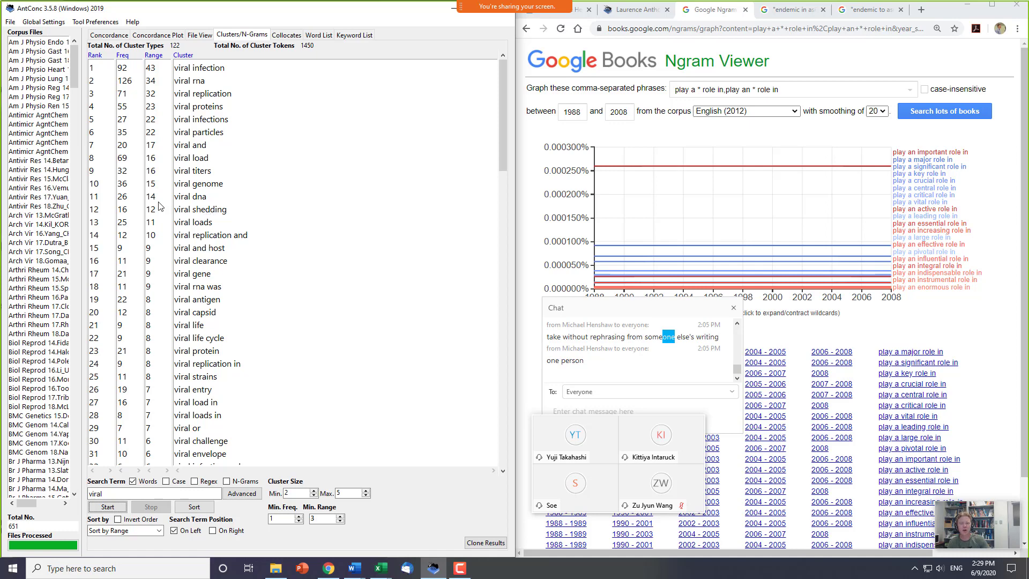
pyautogui.click(203, 209)
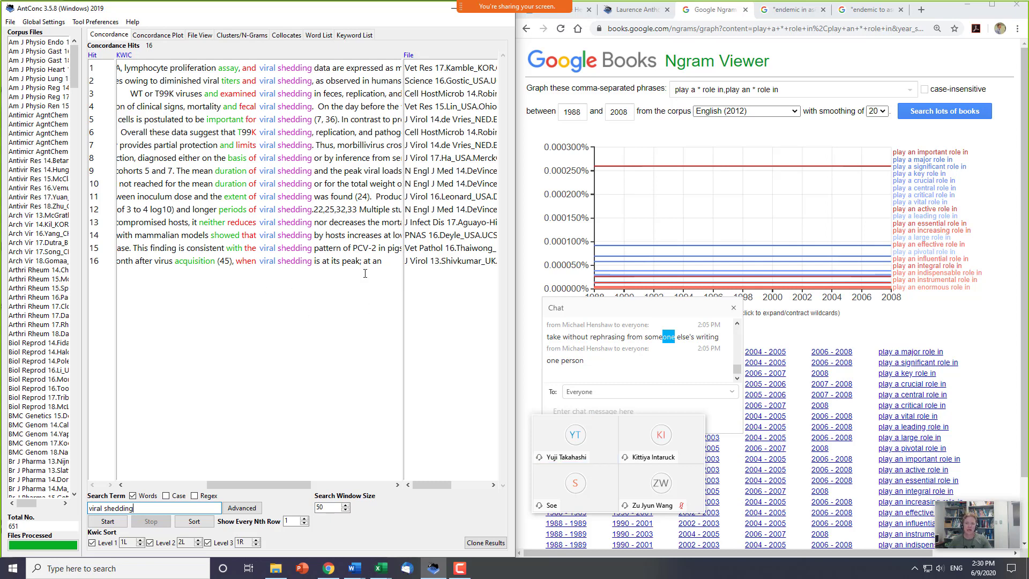
pyautogui.click(353, 248)
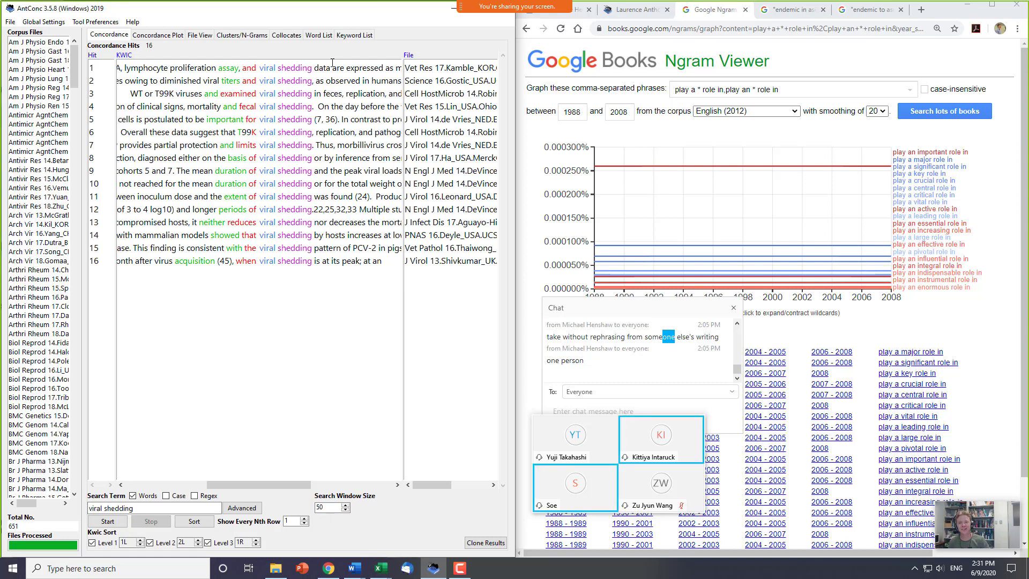
# - Generate a word list of the whole corpus sorted by frequency
pyautogui.click(320, 36)
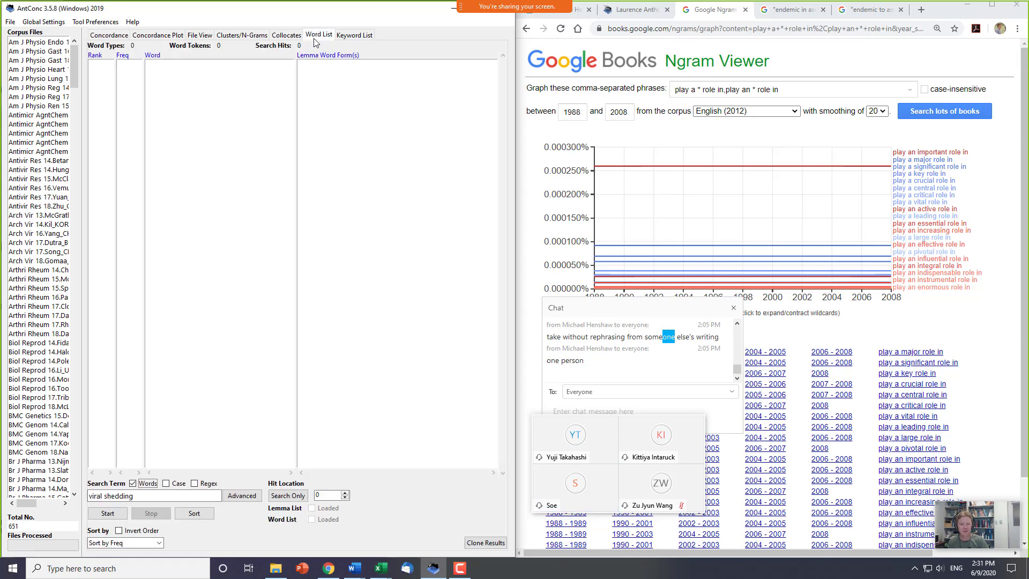
pyautogui.click(109, 514)
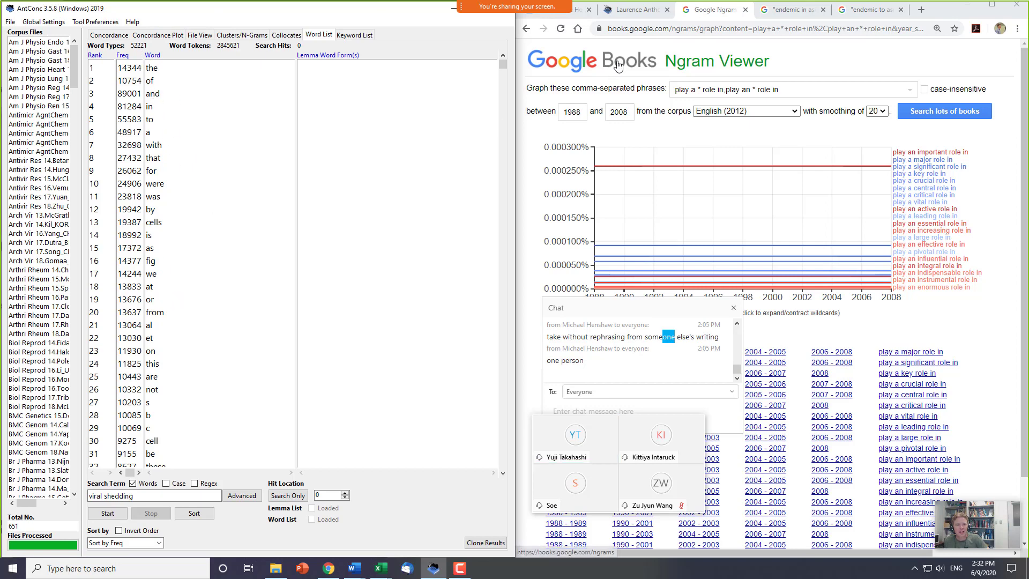
# - In Google Books Ngram Viewer, replace the role phrases with the single wildcard * and graph it
pyautogui.click(761, 90)
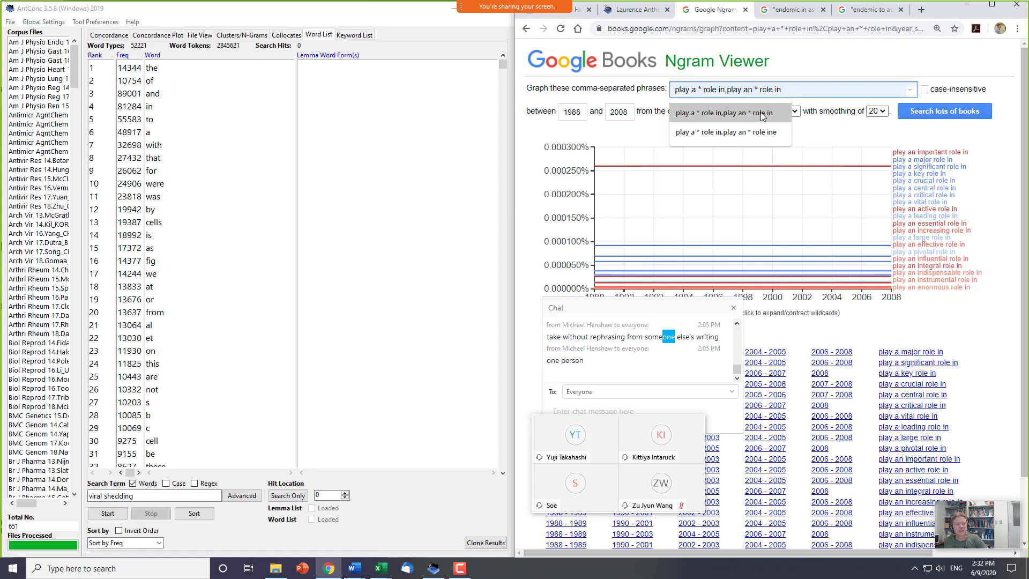
pyautogui.click(761, 113)
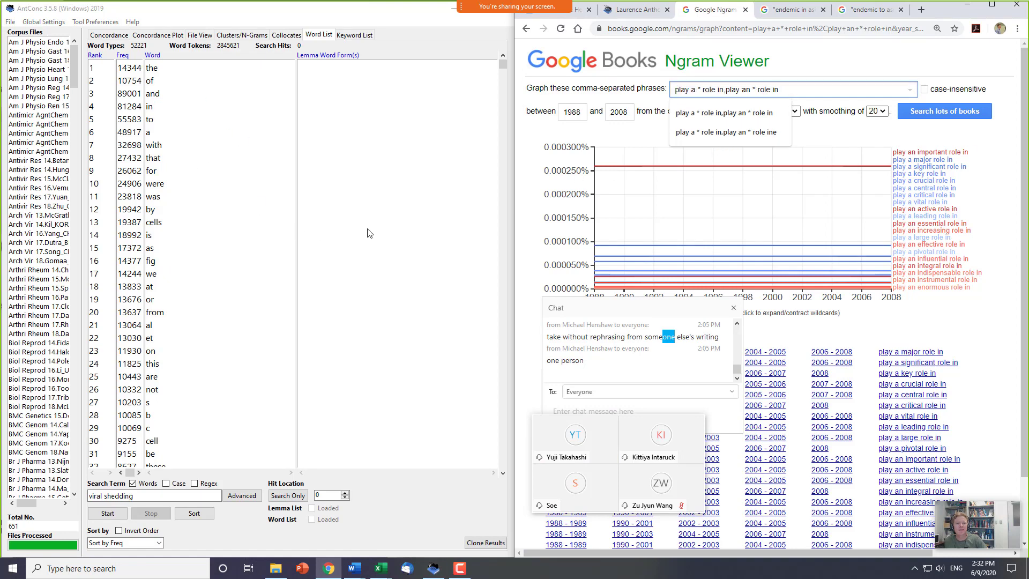
pyautogui.click(775, 91)
pyautogui.hotkey('ctrl', 'a')
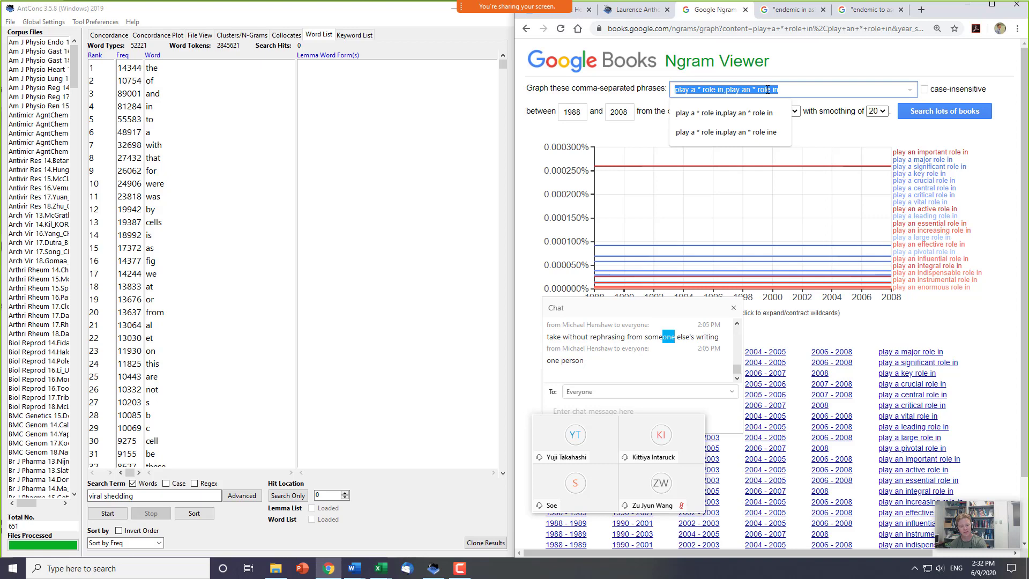
pyautogui.write('*')
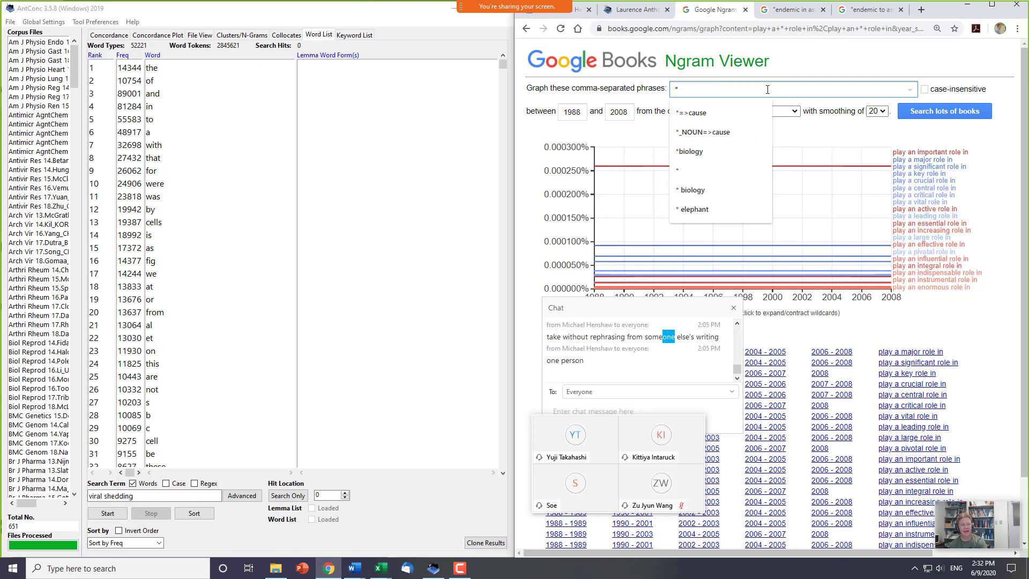
pyautogui.press('Return')
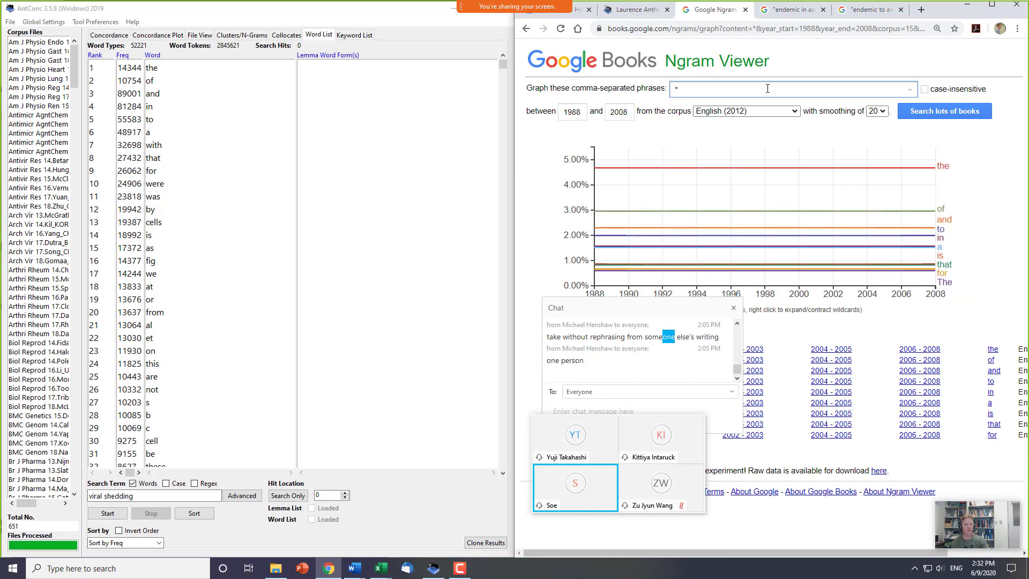
# - Move the chat window clear of the Ngram chart and compare its top words with the corpus word list down to "cells"
pyautogui.moveTo(630, 313); pyautogui.dragTo(537, 443)
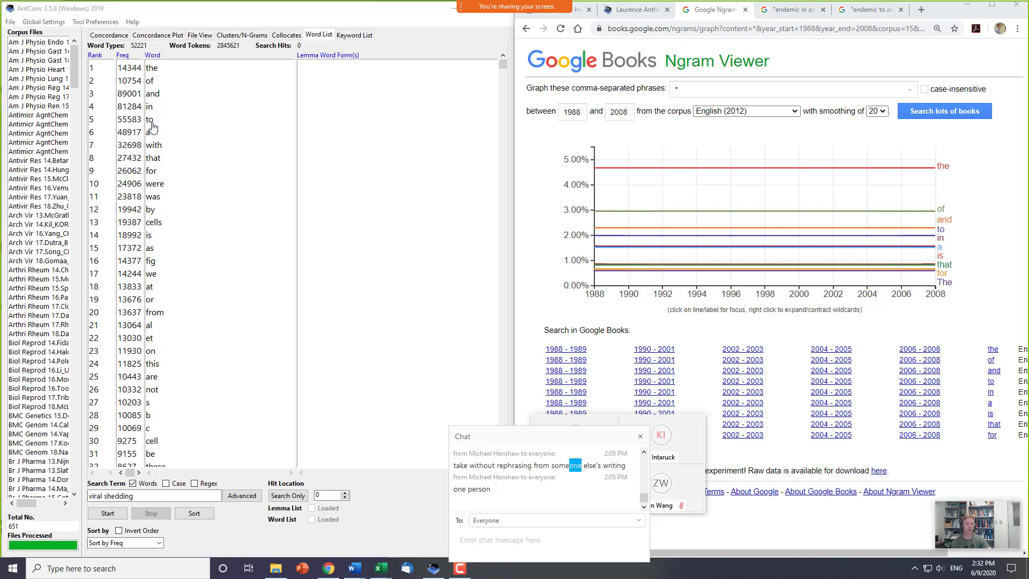
pyautogui.moveTo(765, 220)
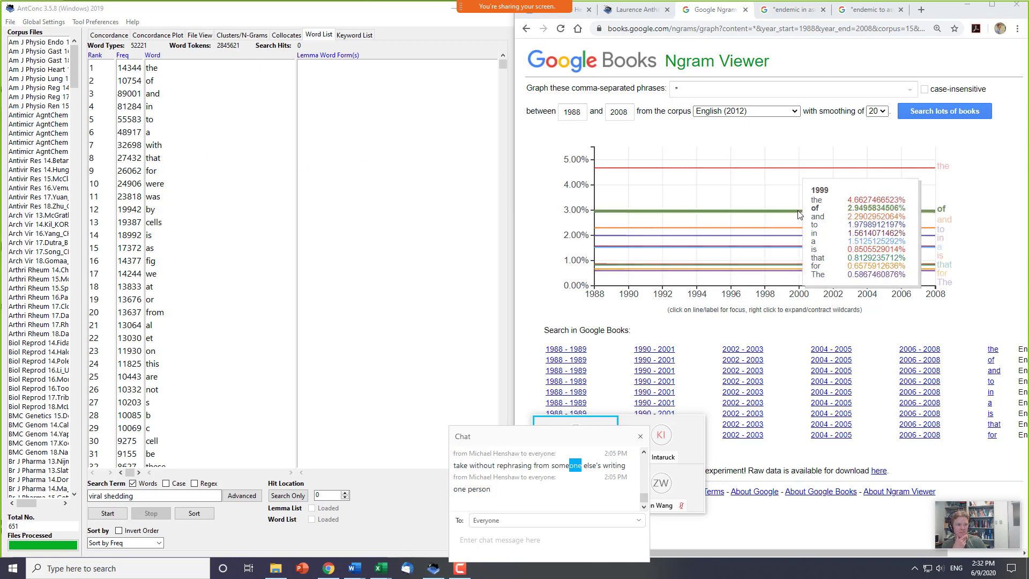
pyautogui.moveTo(943, 258)
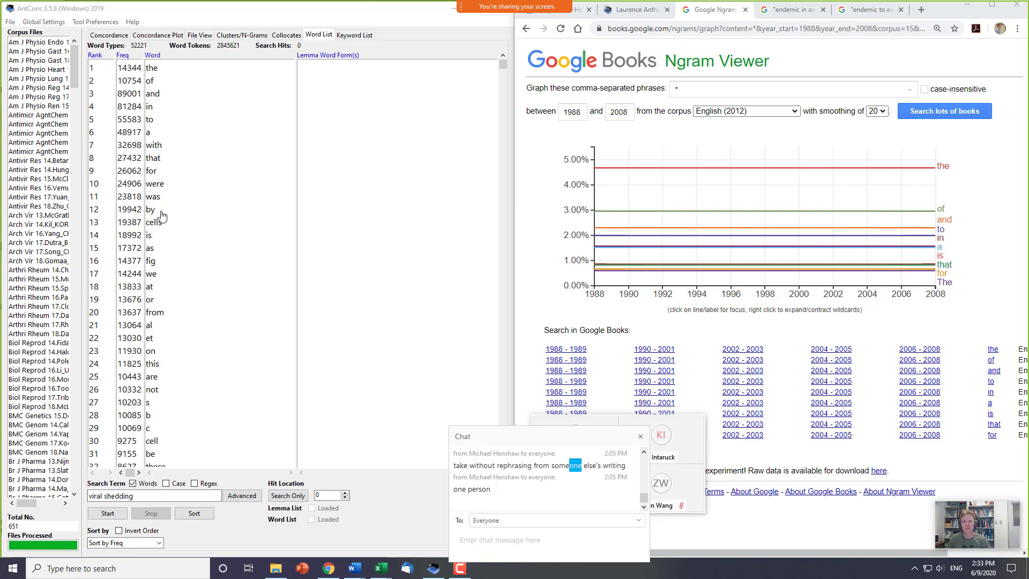
pyautogui.doubleClick(92, 223)
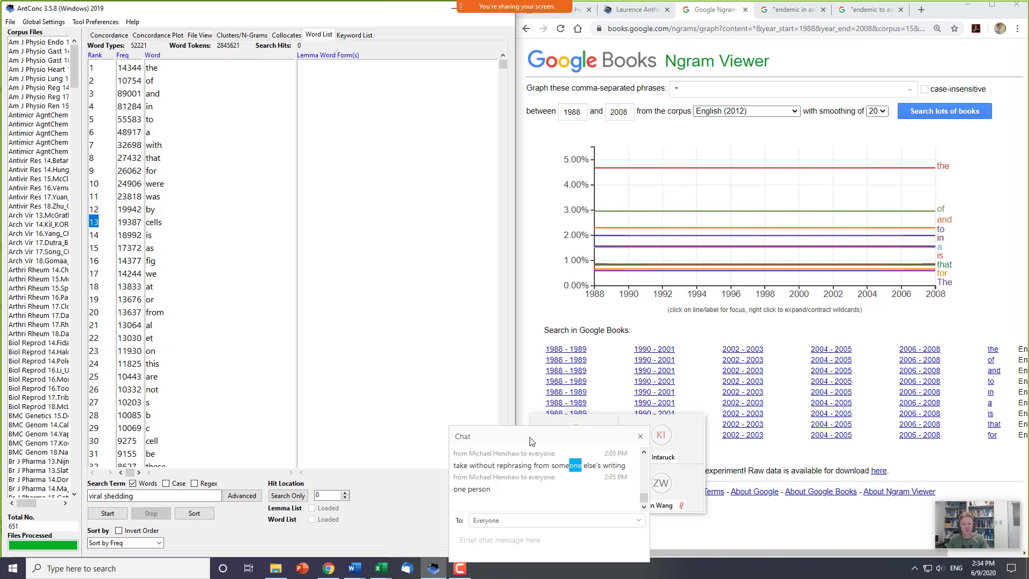
# - Shift the chat window aside and search the AntConc word list for "might"
pyautogui.moveTo(527, 436); pyautogui.dragTo(568, 426)
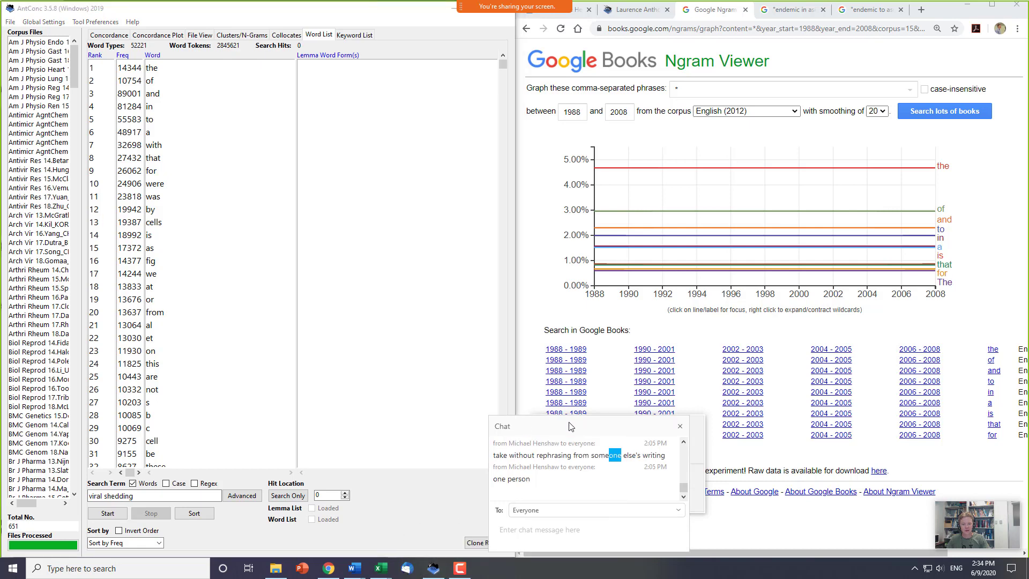
pyautogui.tripleClick(151, 497)
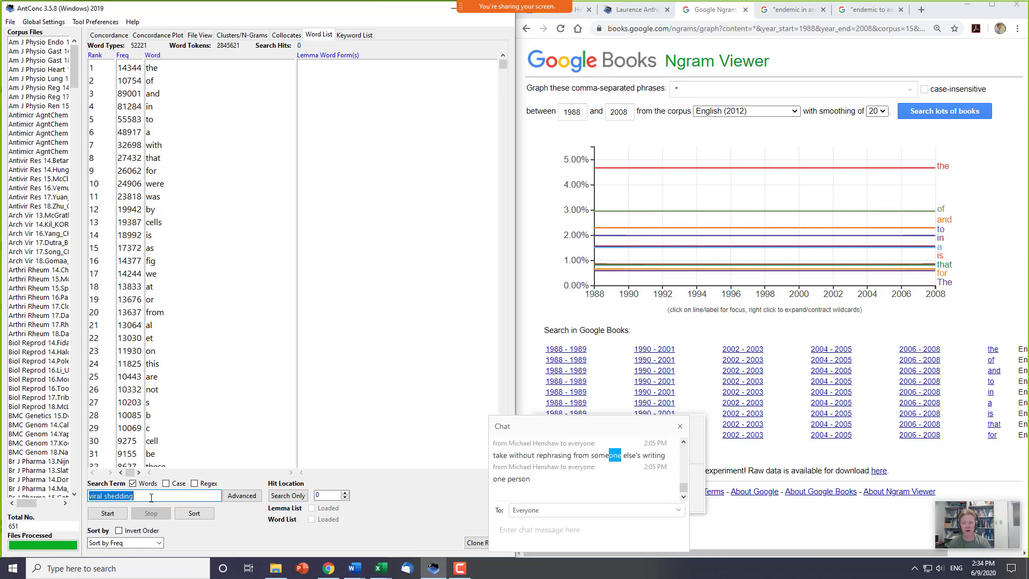
pyautogui.write('m')
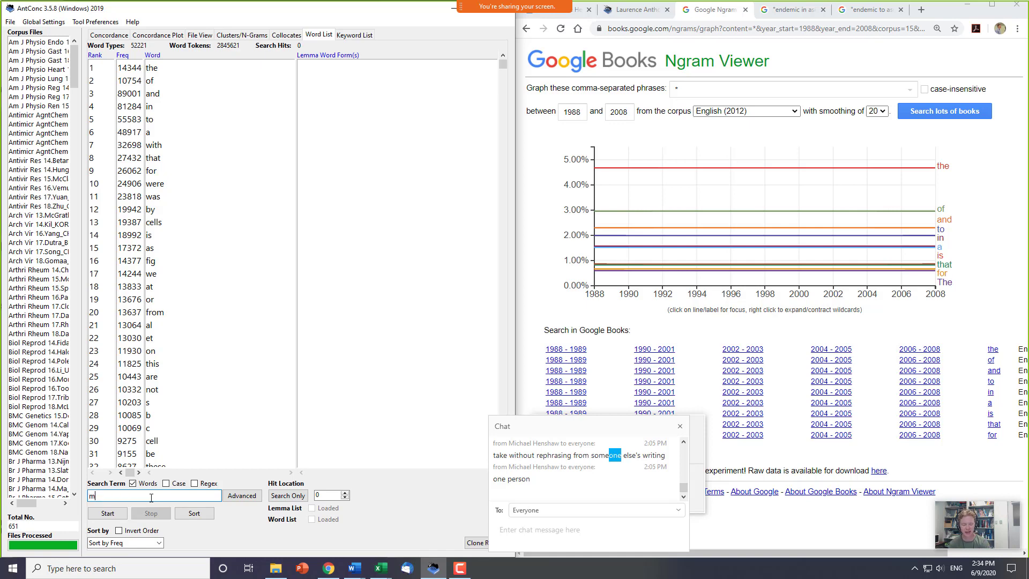
pyautogui.write('ight')
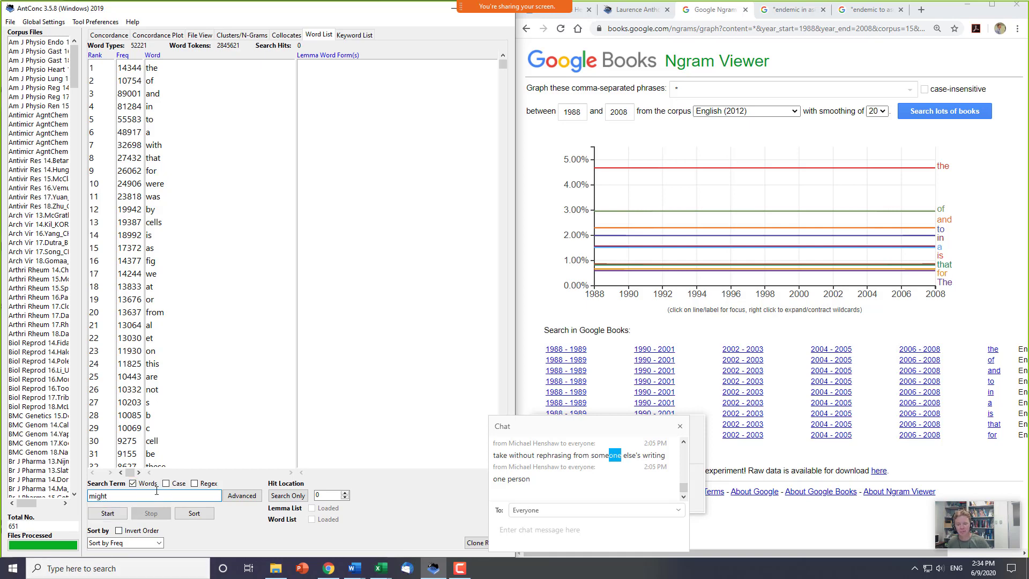
pyautogui.click(287, 496)
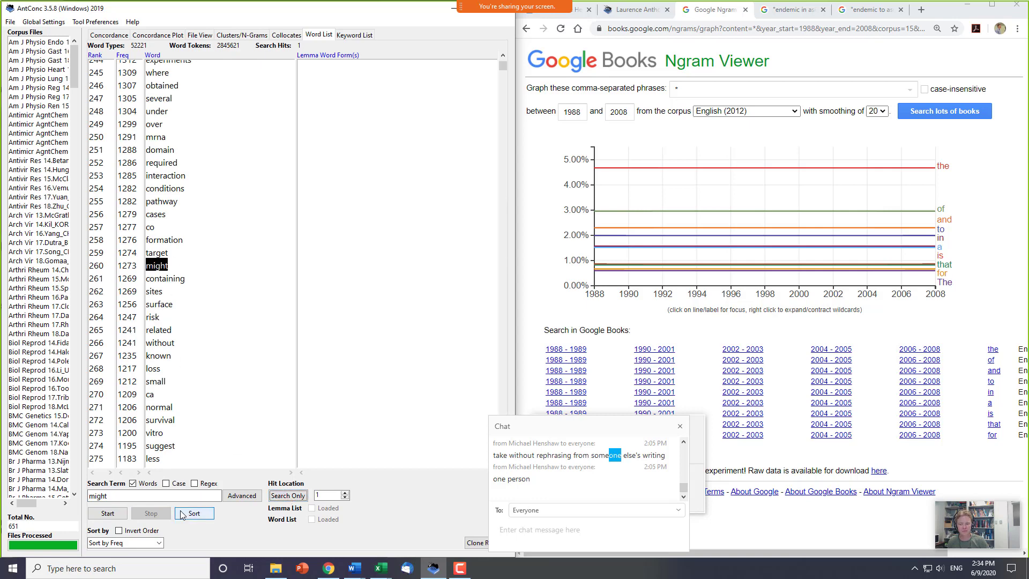
# - Search the word list for words matching "*ing" and step forward through the successive hits
pyautogui.doubleClick(170, 495)
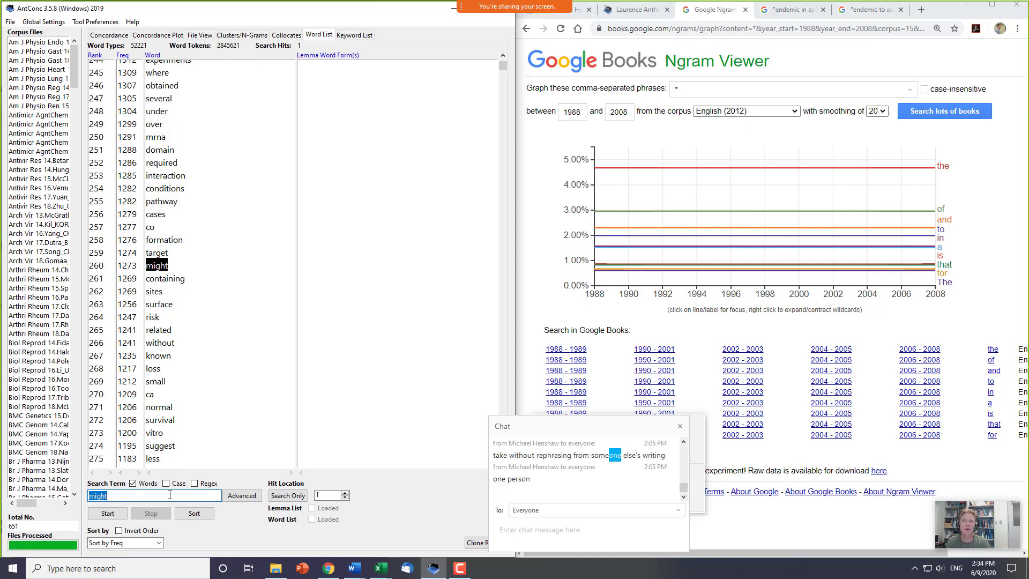
pyautogui.write('*')
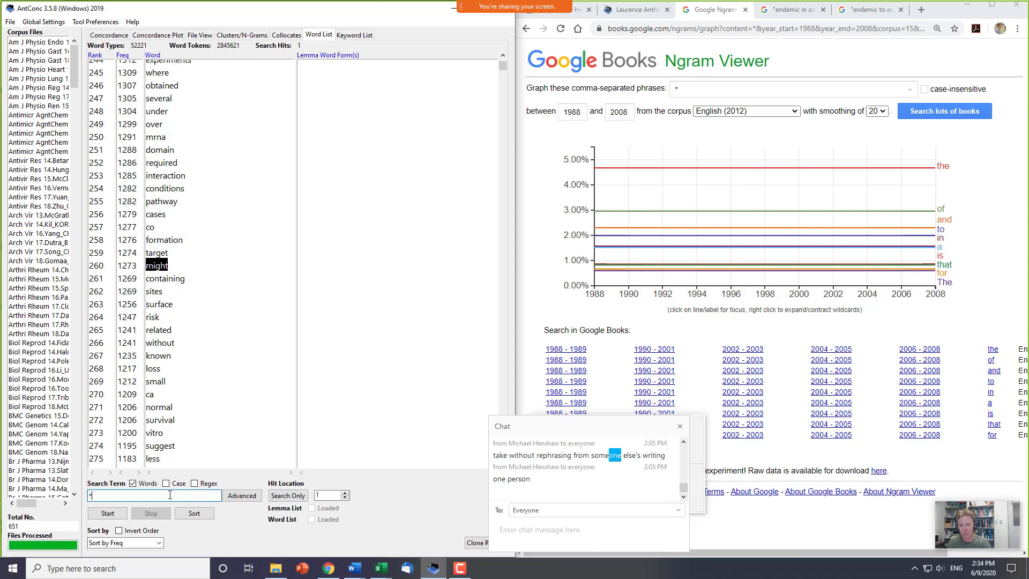
pyautogui.write('ing')
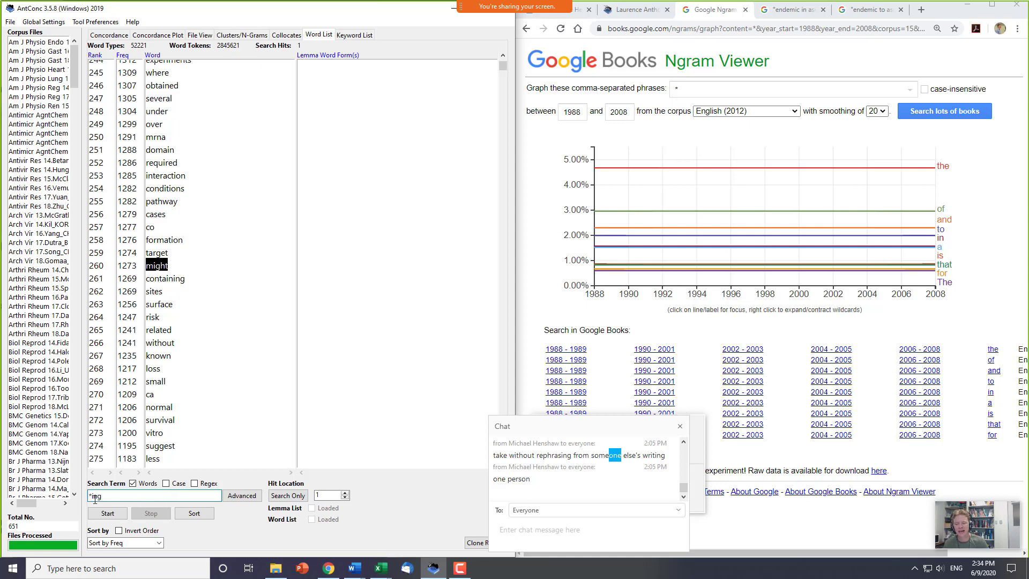
pyautogui.click(288, 495)
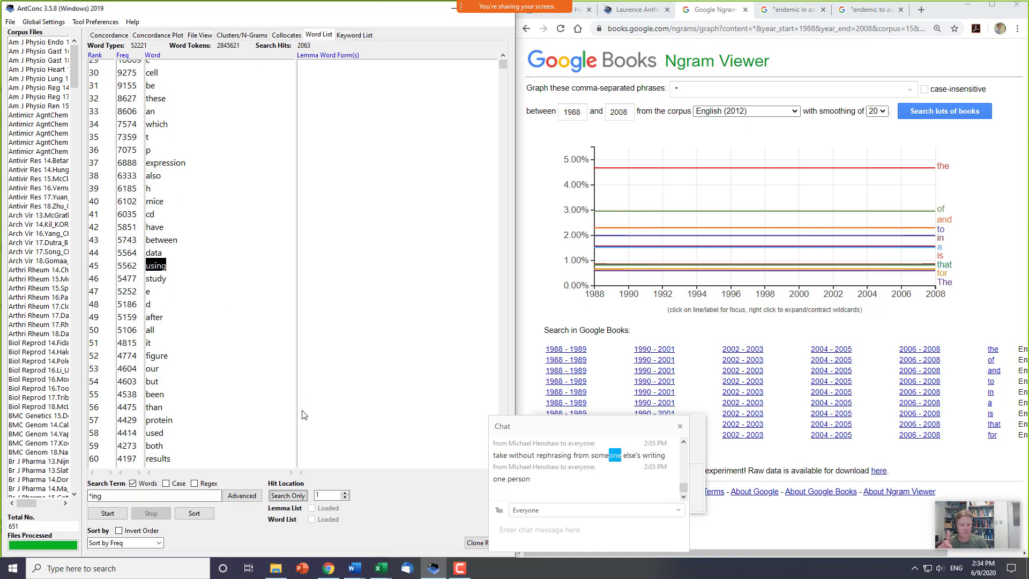
pyautogui.click(345, 493)
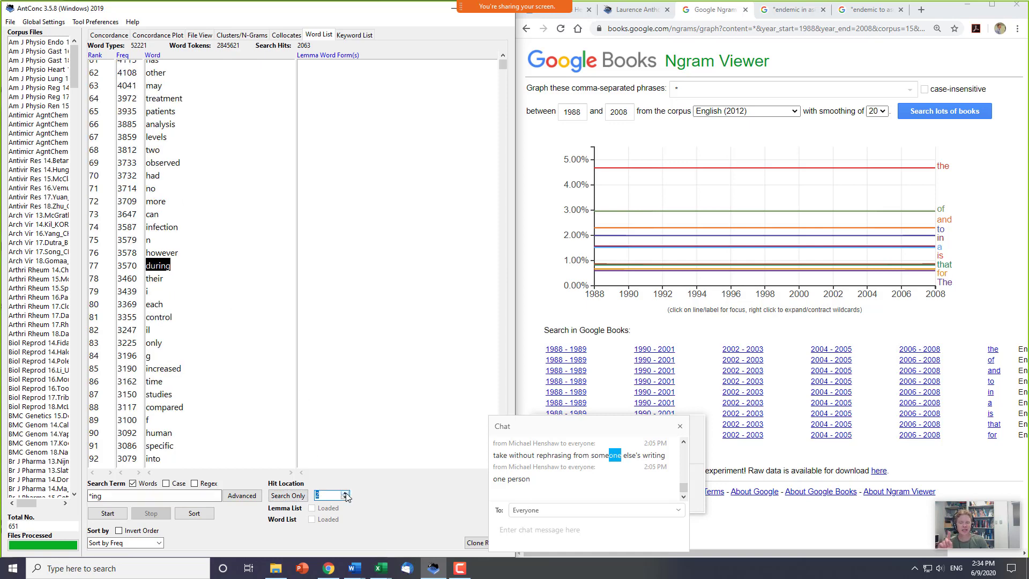
pyautogui.click(345, 493)
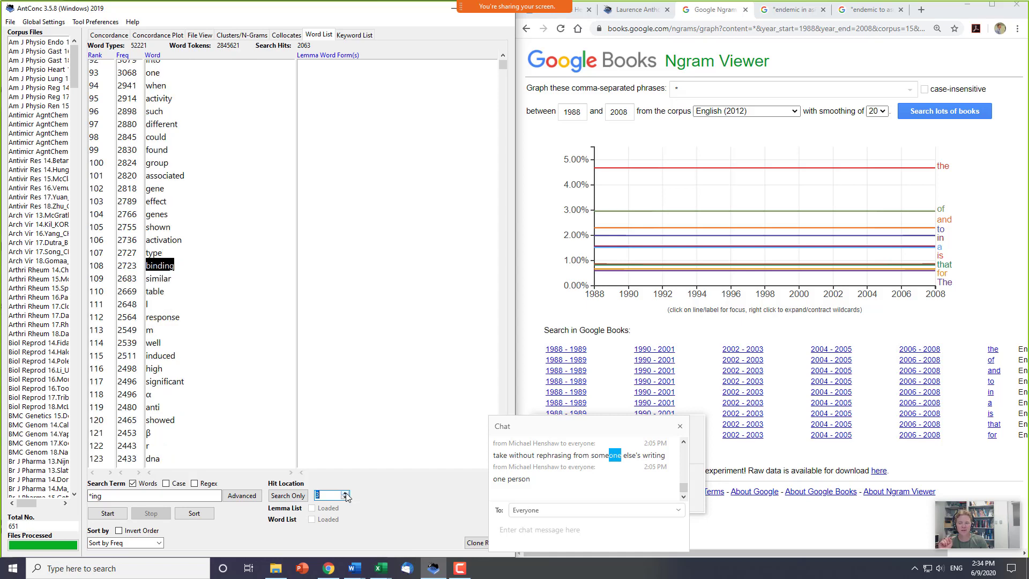
pyautogui.click(345, 493)
pyautogui.click(345, 493)
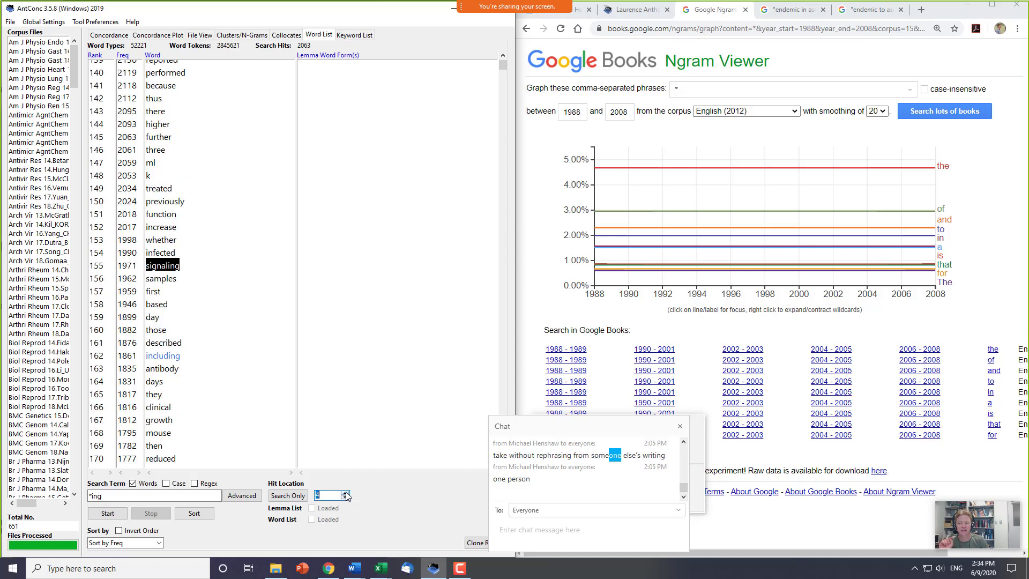
# - Step through further "*ing" hits in the word list and go back to the first hit
pyautogui.click(345, 493)
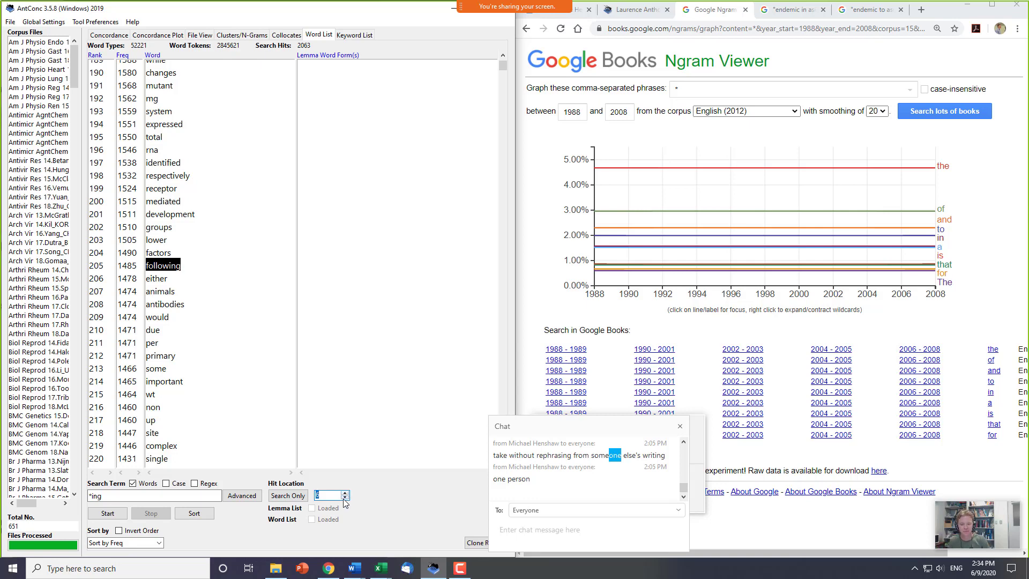
pyautogui.click(345, 499)
pyautogui.click(344, 498)
pyautogui.click(344, 498)
pyautogui.click(344, 498)
pyautogui.click(345, 498)
pyautogui.click(345, 498)
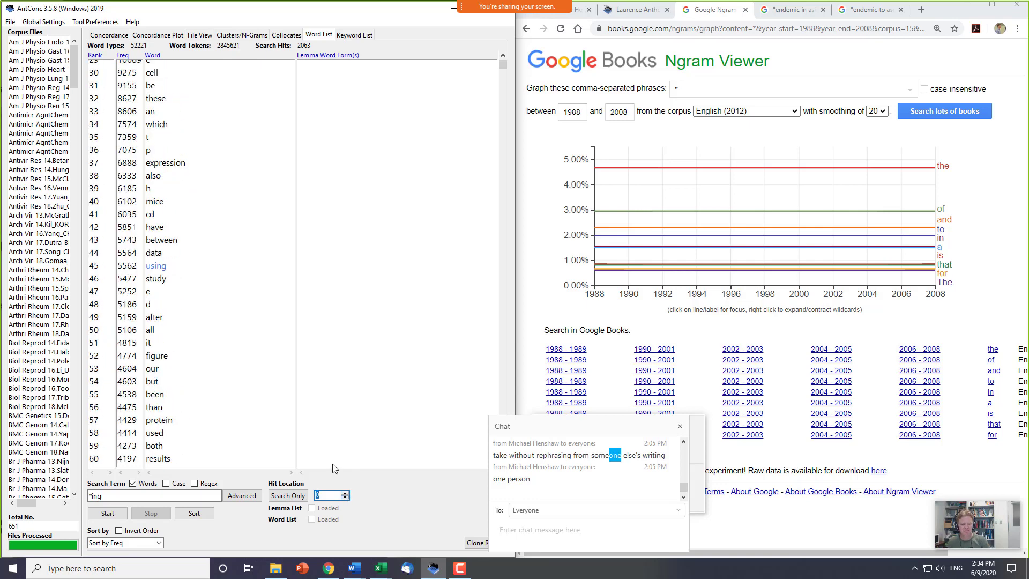
# - Generate a cluster list for "*ing" with both the minimum and maximum cluster size set to 1
pyautogui.click(178, 495)
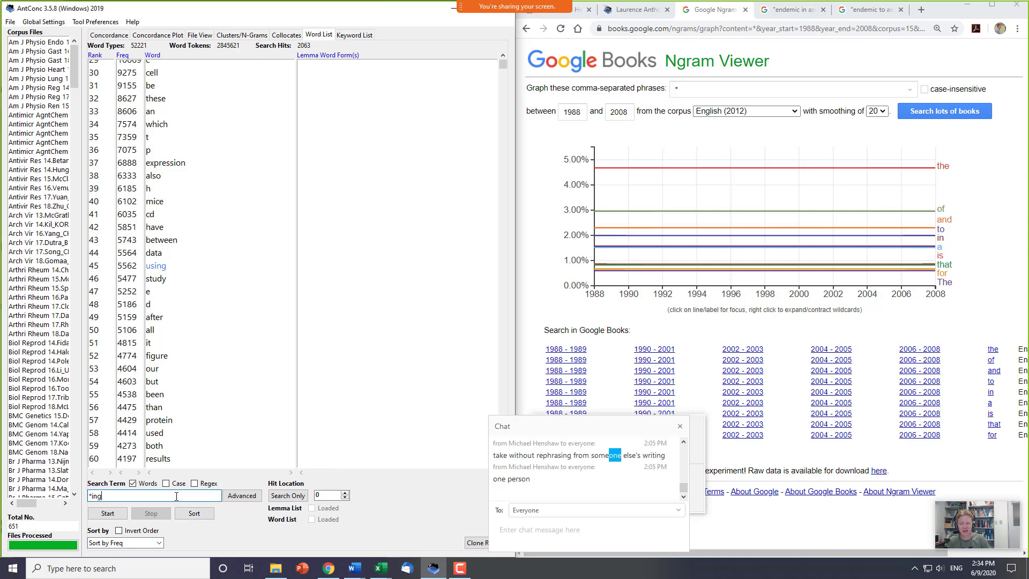
pyautogui.click(252, 35)
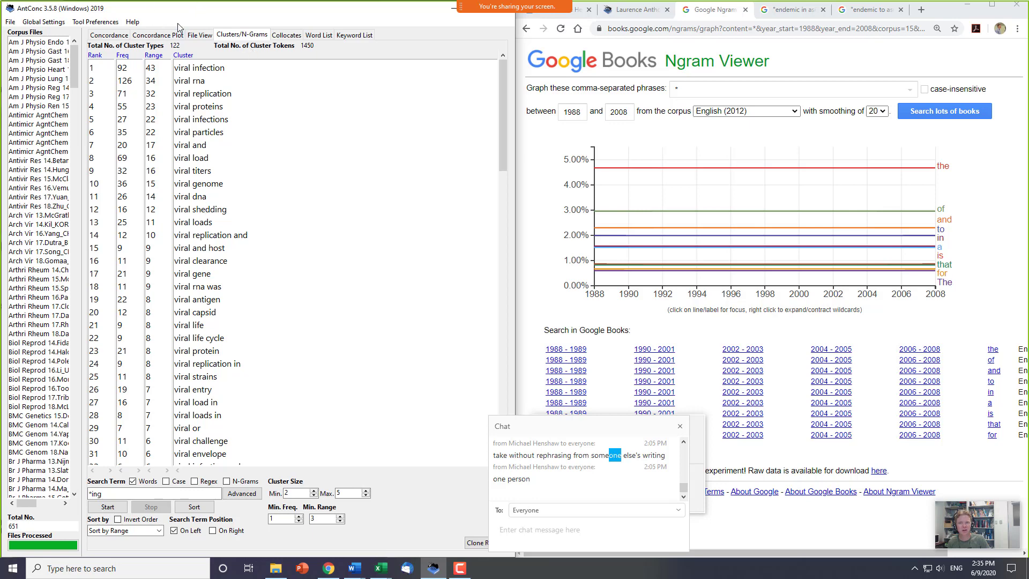
pyautogui.click(365, 495)
pyautogui.click(364, 496)
pyautogui.click(365, 495)
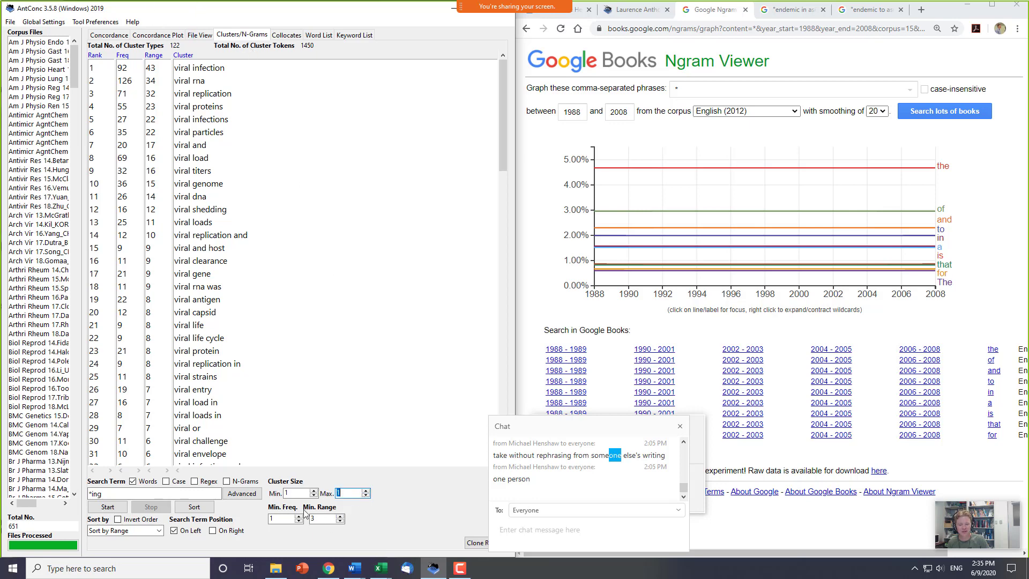
pyautogui.click(113, 506)
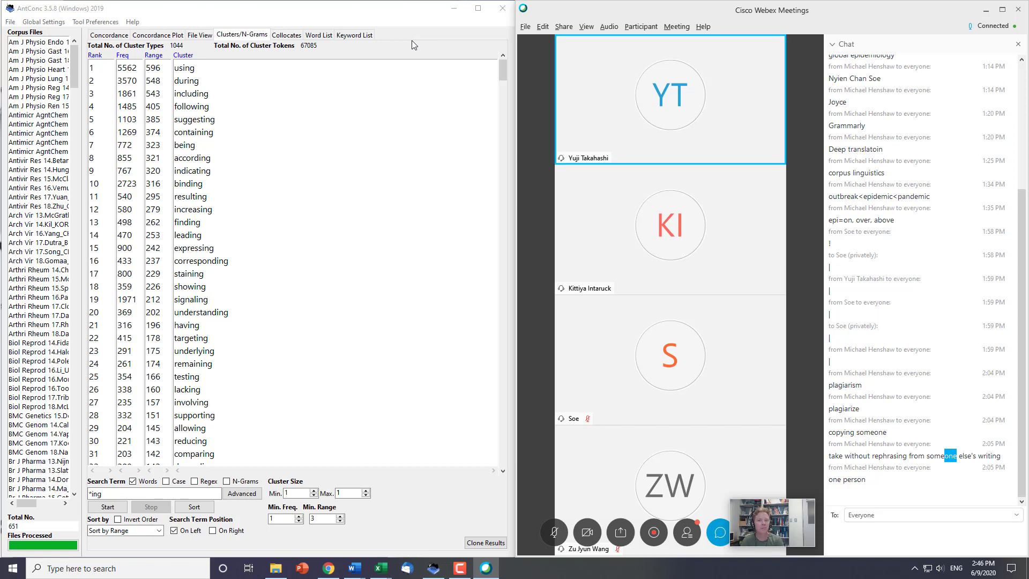
# - Replace the concordance search term with "over the period of time"
pyautogui.click(109, 34)
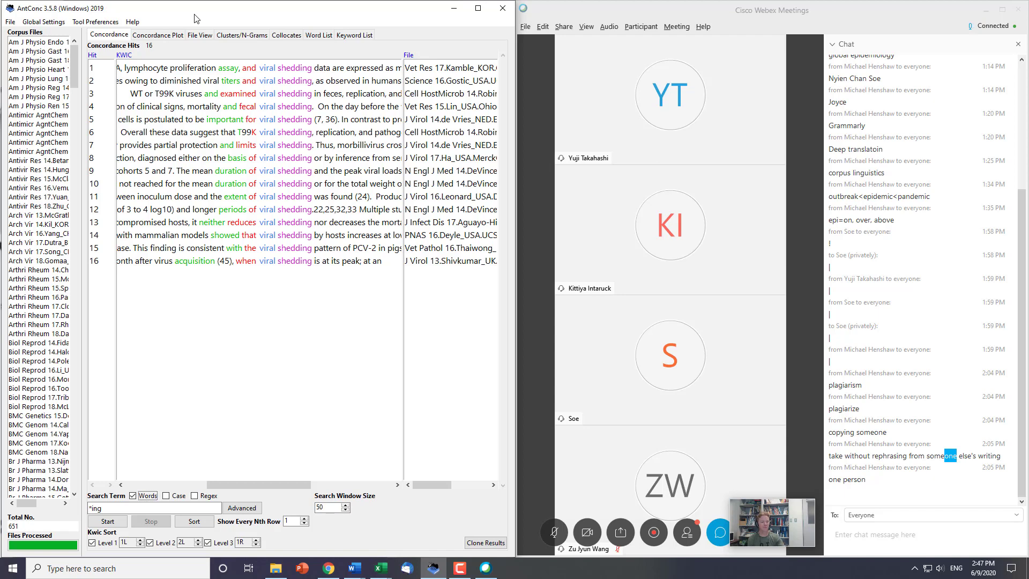
pyautogui.click(147, 508)
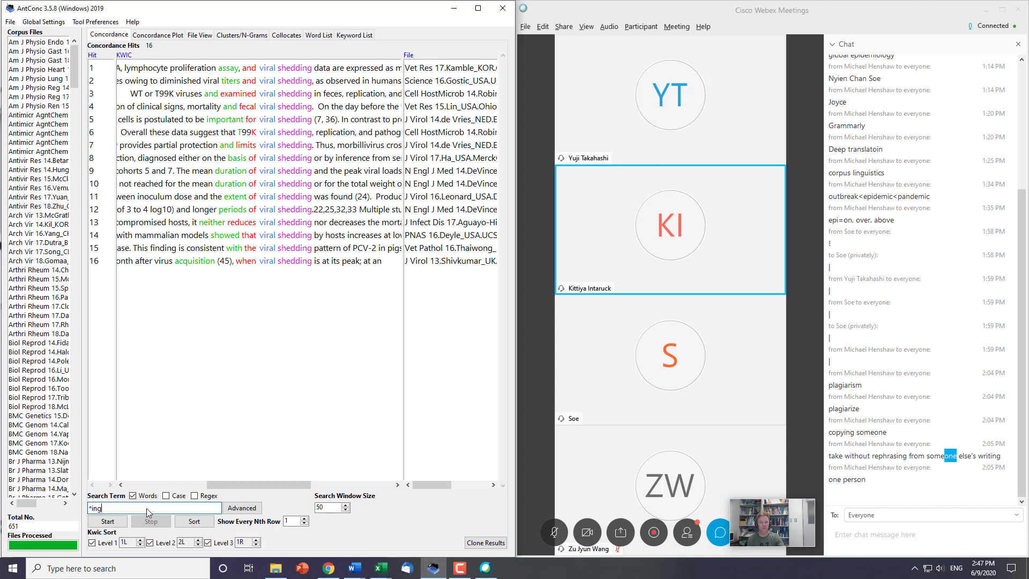
pyautogui.hotkey('ctrl', 'a')
pyautogui.write('over')
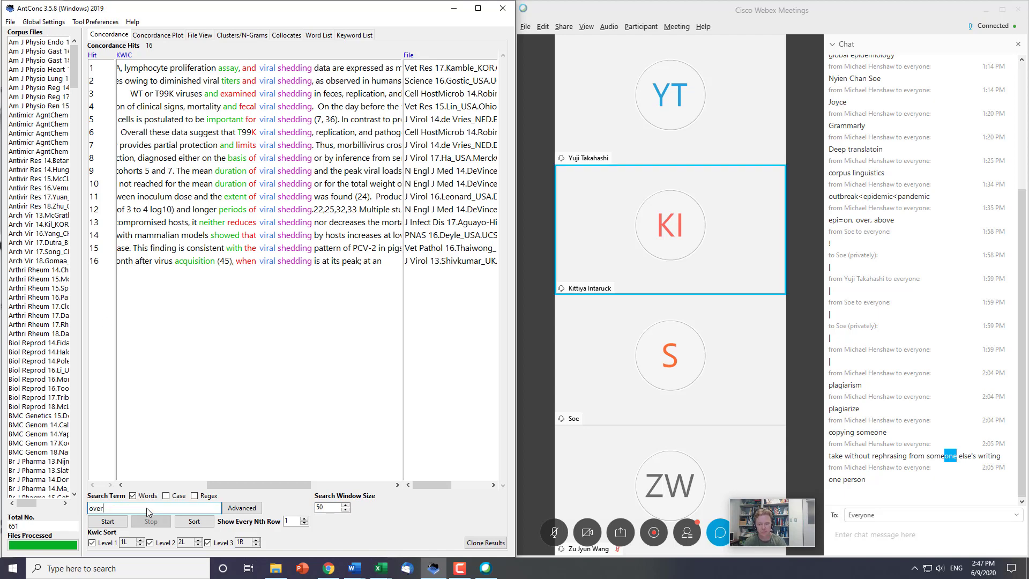
pyautogui.write(' the period of th')
pyautogui.write('me')
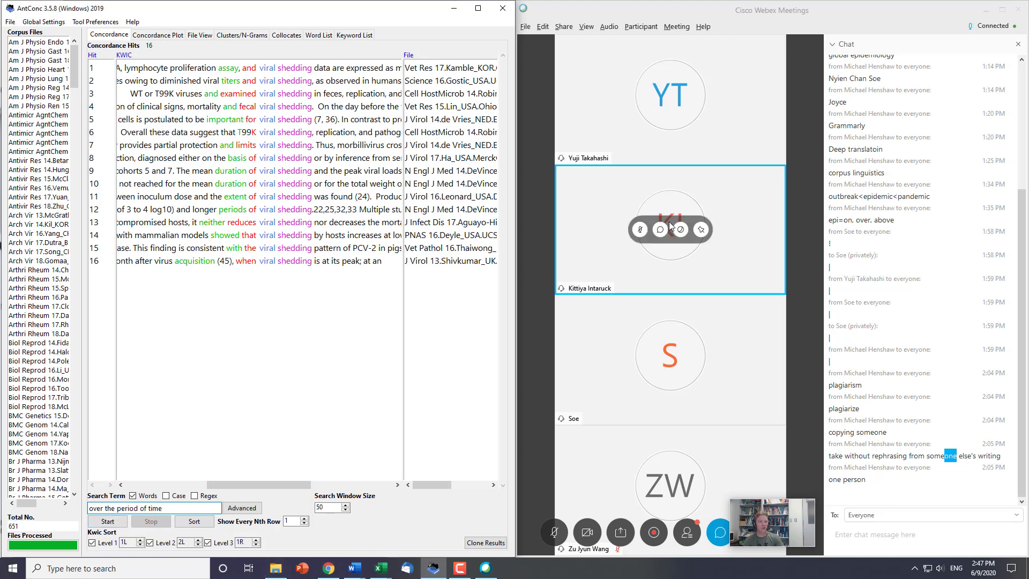
pyautogui.click(588, 31)
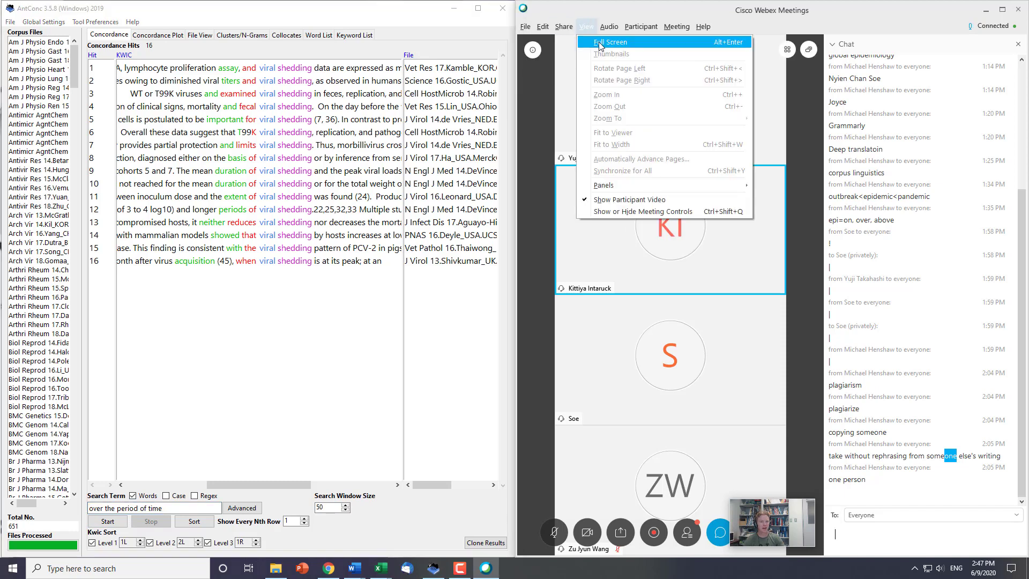
pyautogui.click(584, 42)
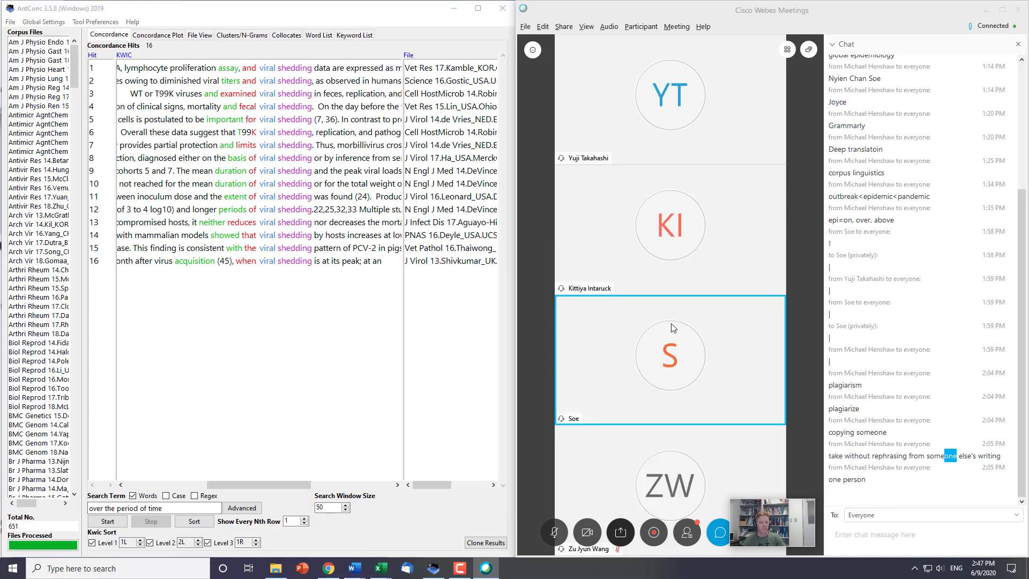
pyautogui.press('Escape')
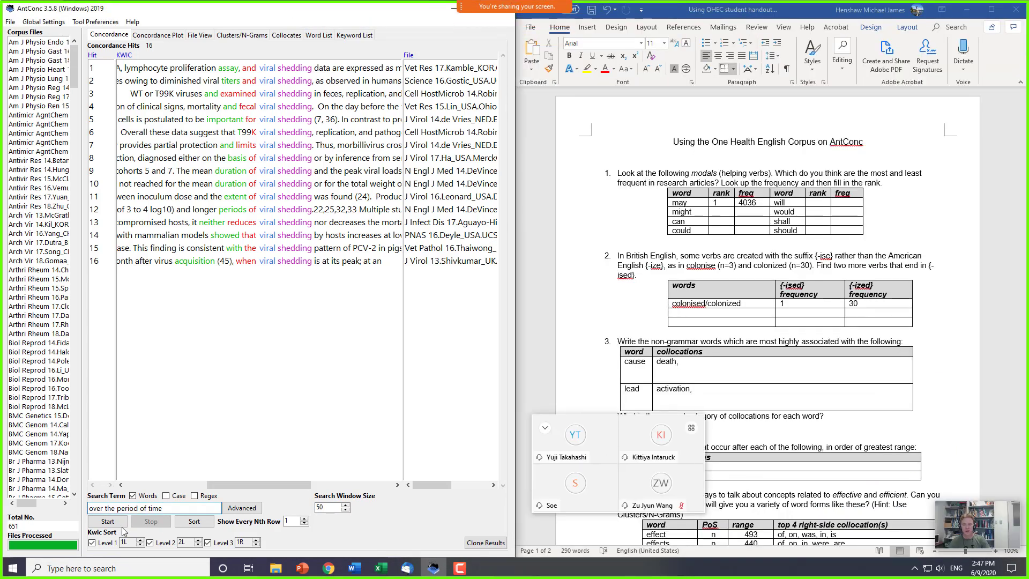
# - Run the concordance search for "over the period of time"
pyautogui.click(172, 509)
pyautogui.hotkey('ctrl', 'shift', 'Left')
pyautogui.hotkey('ctrl', 'shift', 'Left')
pyautogui.hotkey('ctrl', 'shift', 'Left')
pyautogui.hotkey('ctrl', 'shift', 'Left')
pyautogui.hotkey('ctrl', 'shift', 'Left')
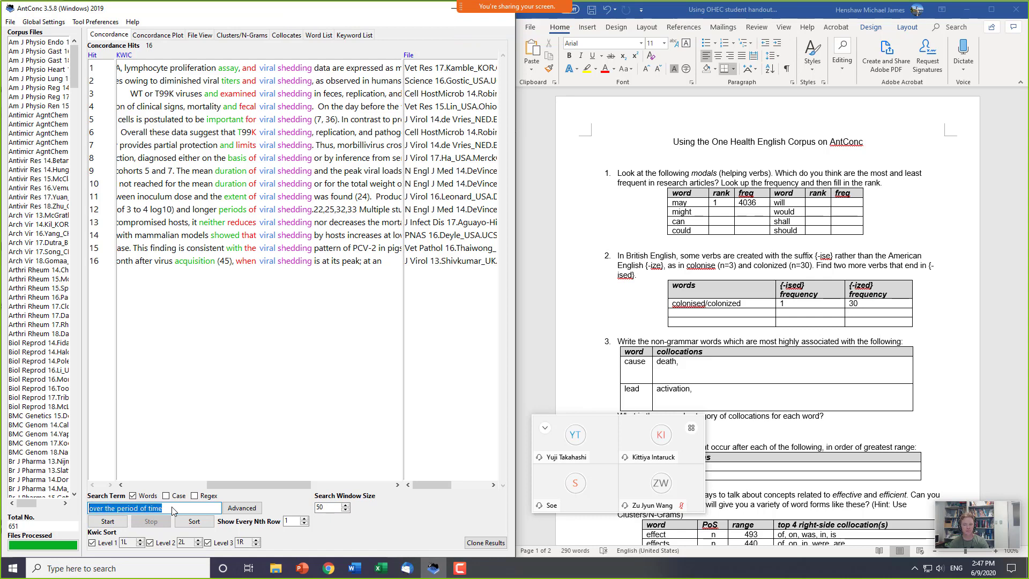
pyautogui.click(173, 509)
pyautogui.press('Return')
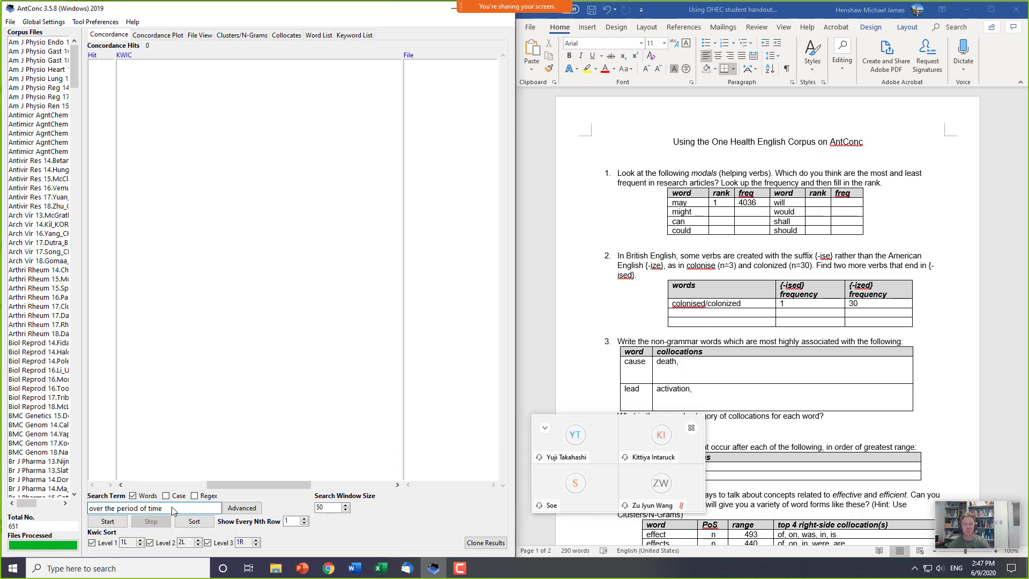
# - Copy the whole phrase "over the period of time" from the concordance search term
pyautogui.hotkey('shift', 'Home')
pyautogui.hotkey('ctrl', 'shift', 'Right')
pyautogui.hotkey('ctrl', 'shift', 'Right')
pyautogui.hotkey('ctrl', 'shift', 'Right')
pyautogui.hotkey('ctrl', 'shift', 'Right')
pyautogui.hotkey('ctrl', 'c')
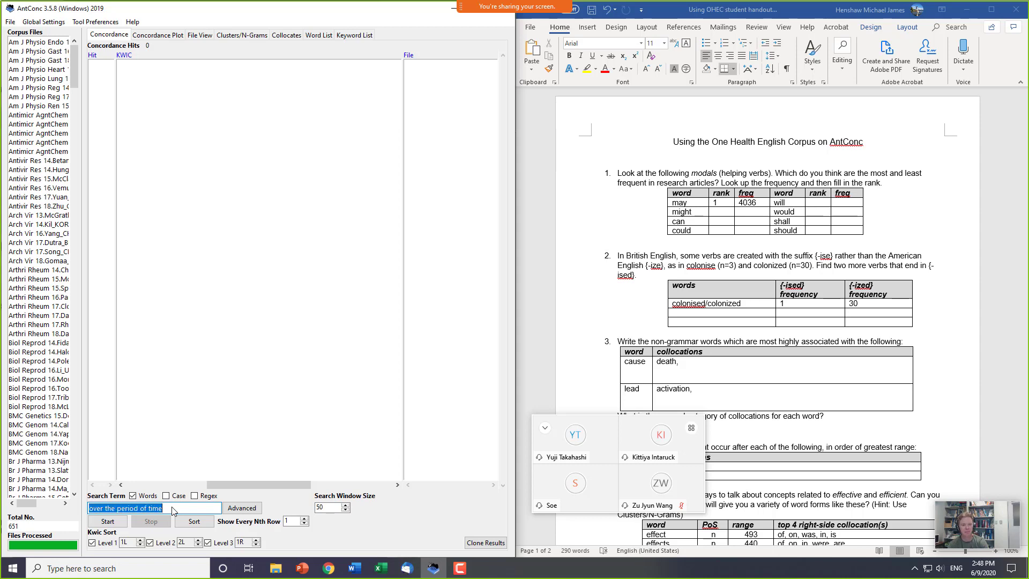
# - Switch to Google Books Ngram Viewer, replace the wildcard with the copied phrase "over the period of time" and graph it
pyautogui.hotkey('alt', 'Tab')
pyautogui.press('Tab')
pyautogui.press('Tab')
pyautogui.press('Tab')
pyautogui.press('Tab')
pyautogui.press('Tab')
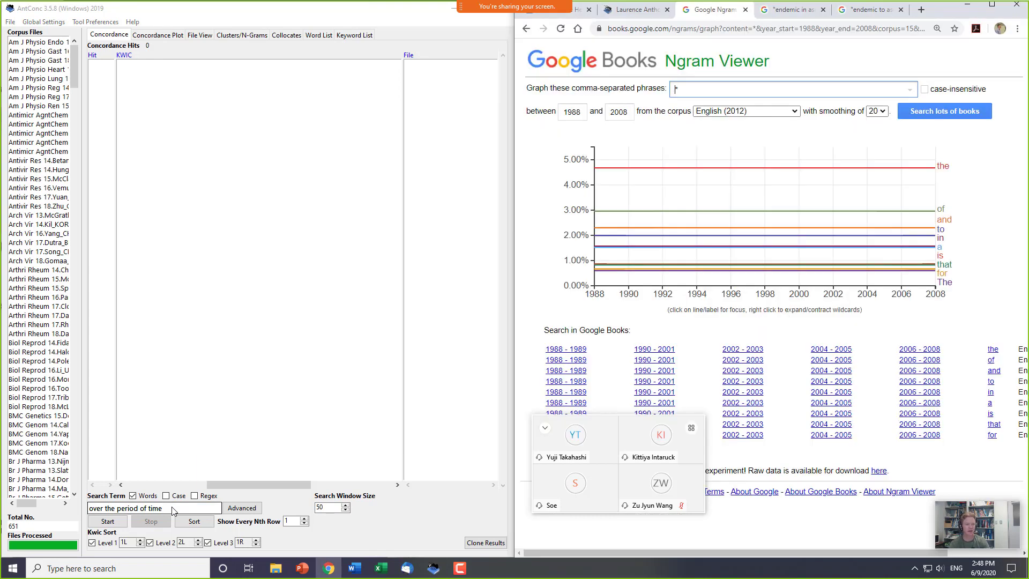
pyautogui.hotkey('ctrl', 'v')
pyautogui.press('Return')
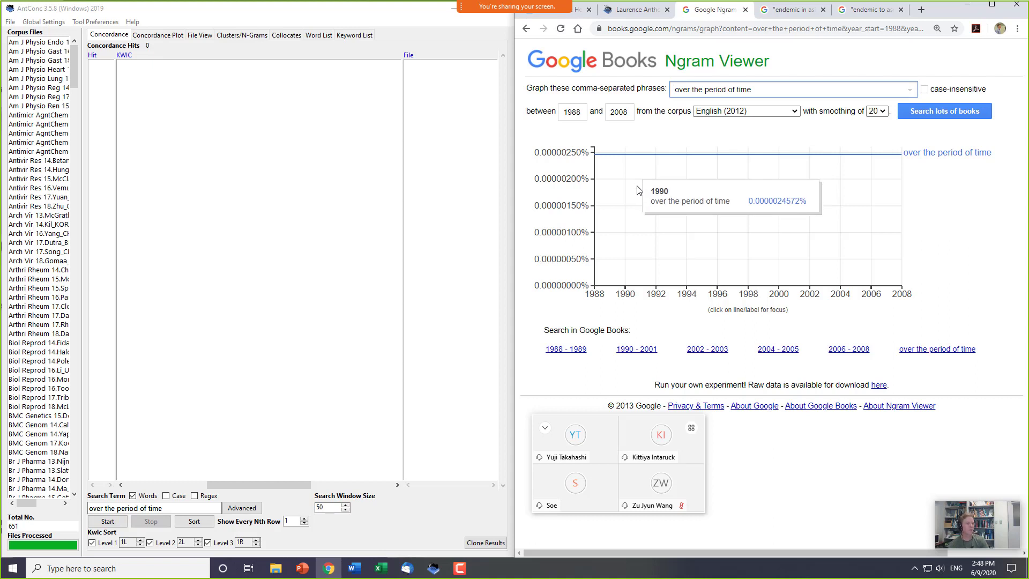
# - Open the 2006 - 2008 Google Books results for the phrase in a new tab and read how the excerpts use it
pyautogui.middleClick(840, 345)
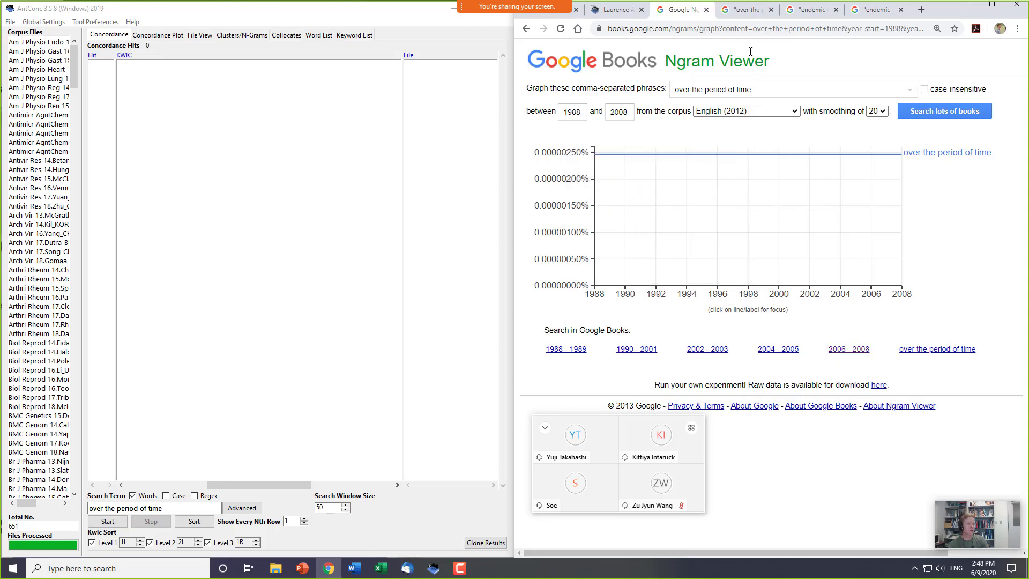
pyautogui.click(750, 10)
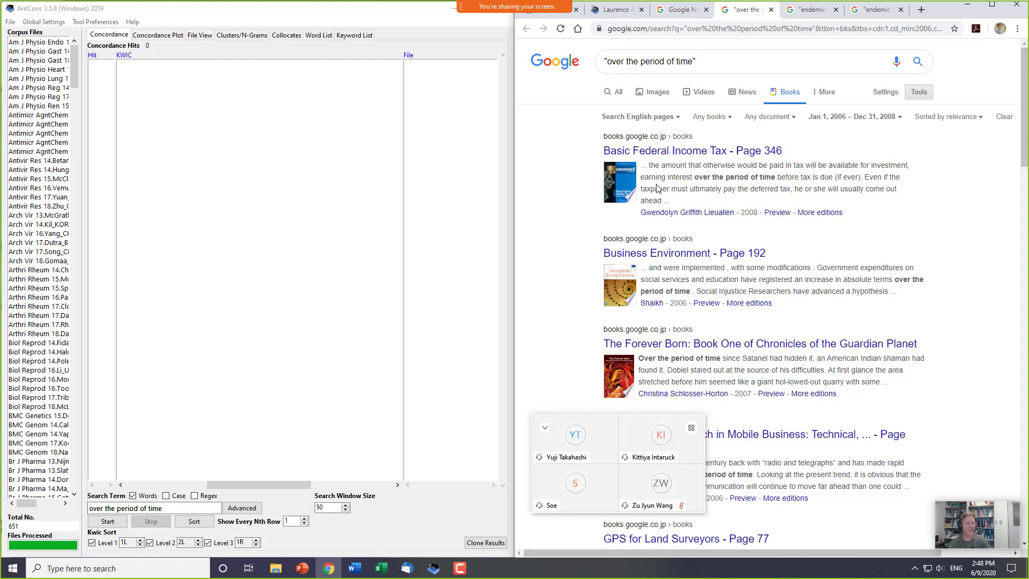
pyautogui.scroll(-2, 782, 289)
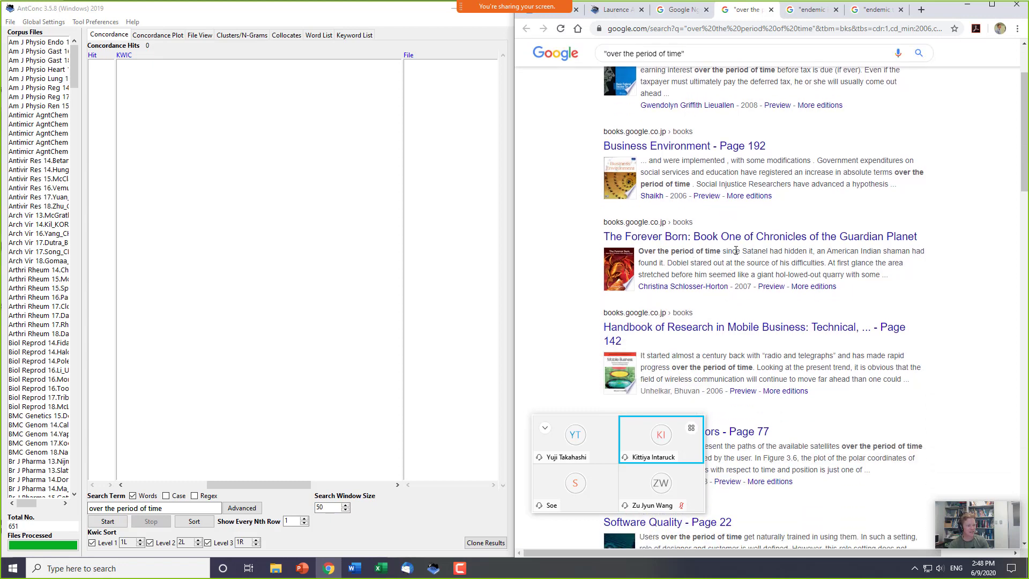
pyautogui.moveTo(727, 252); pyautogui.dragTo(781, 263)
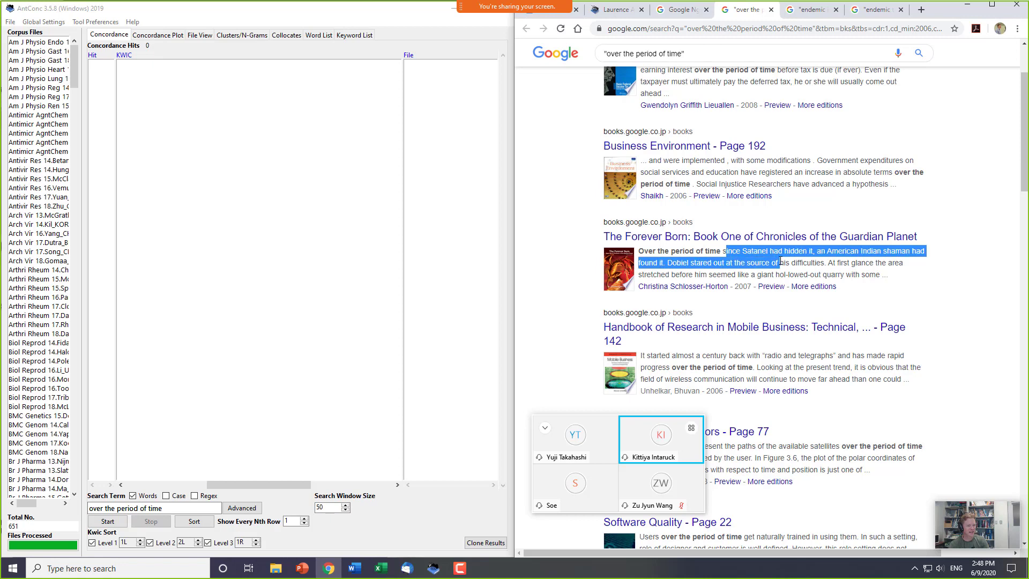
pyautogui.scroll(-3, 768, 272)
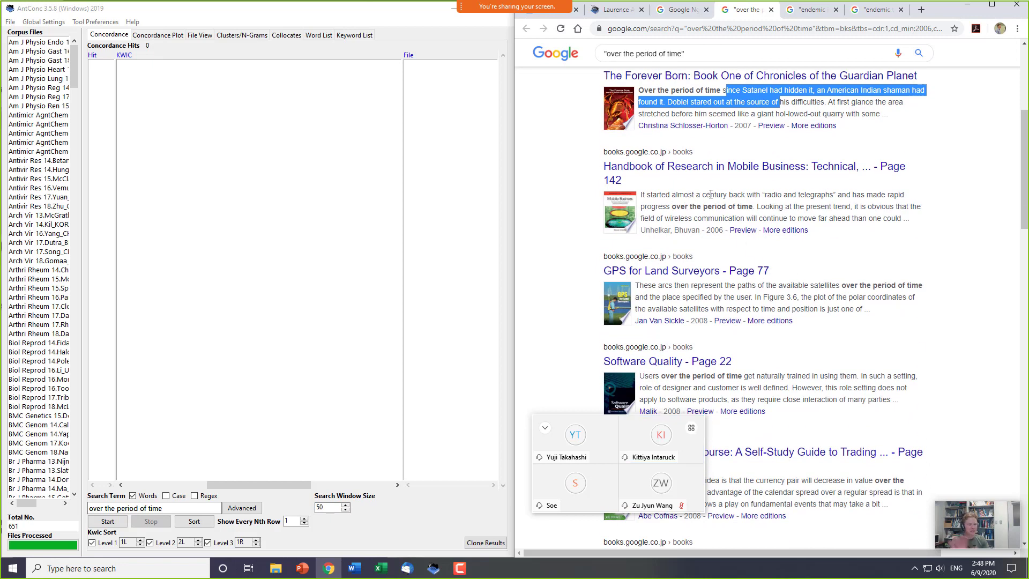
pyautogui.scroll(-2, 702, 195)
pyautogui.scroll(-5, 712, 201)
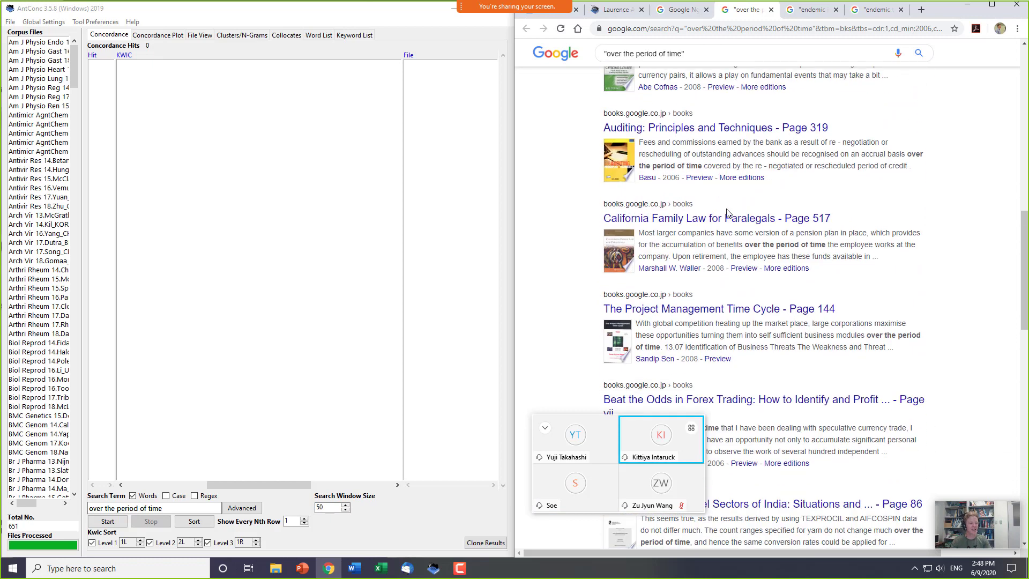
pyautogui.scroll(-4, 718, 209)
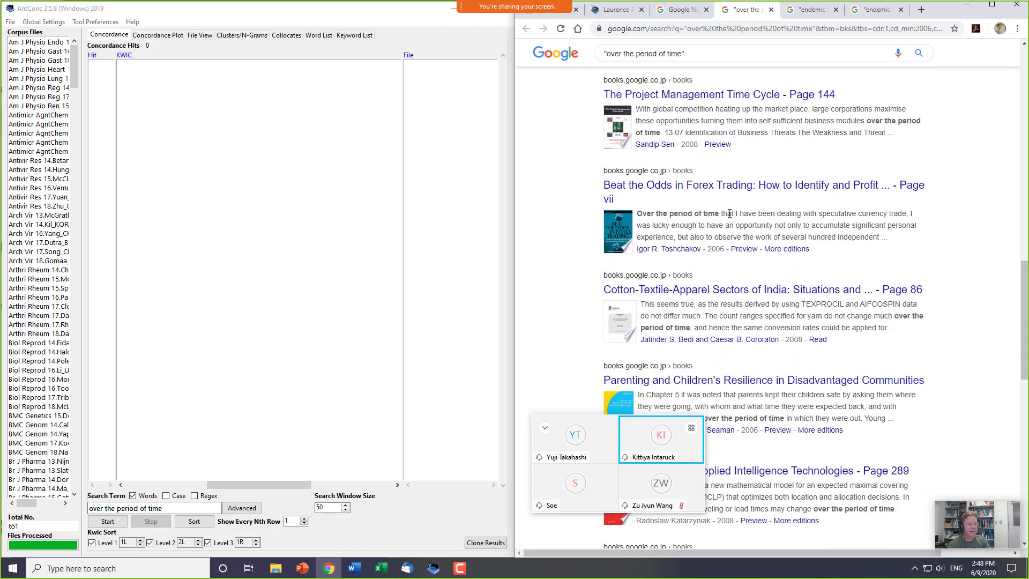
pyautogui.scroll(-2, 744, 231)
pyautogui.scroll(-3, 750, 235)
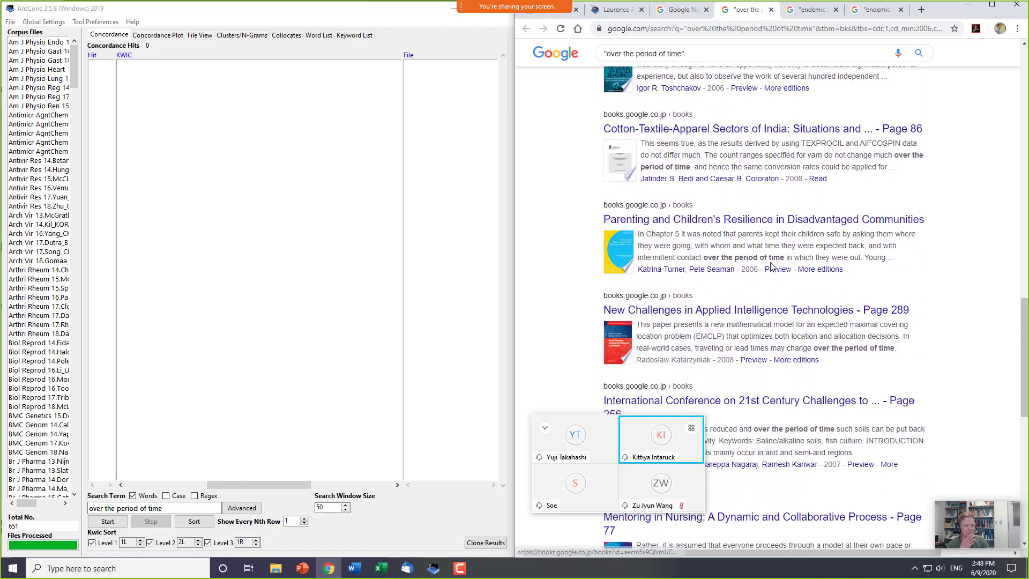
pyautogui.scroll(-2, 778, 266)
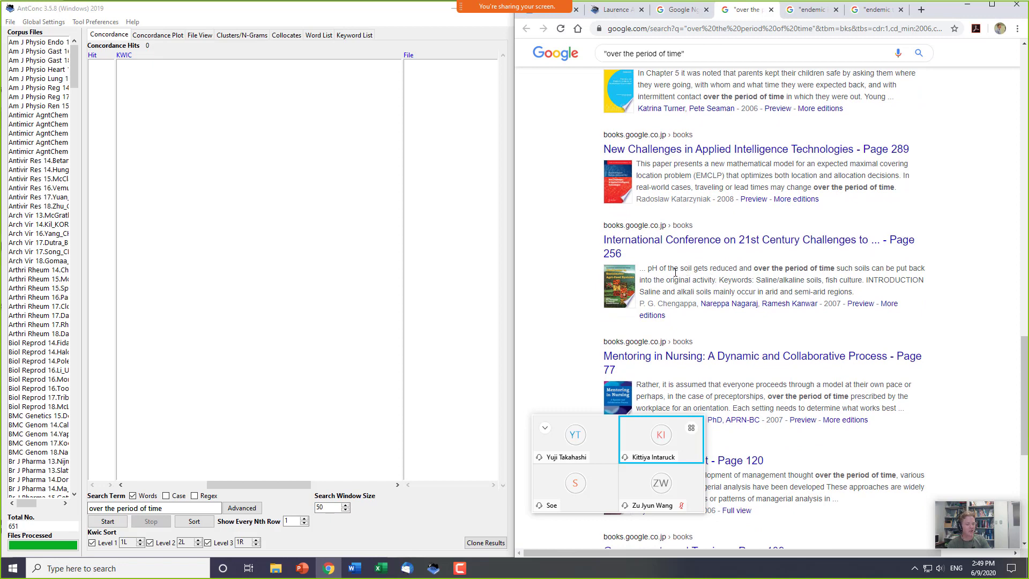
# - Examine the soil pH excerpt and authors of the "International Conference on 21st Century Challenges" result, and return to the first results
pyautogui.moveTo(650, 270); pyautogui.dragTo(874, 280)
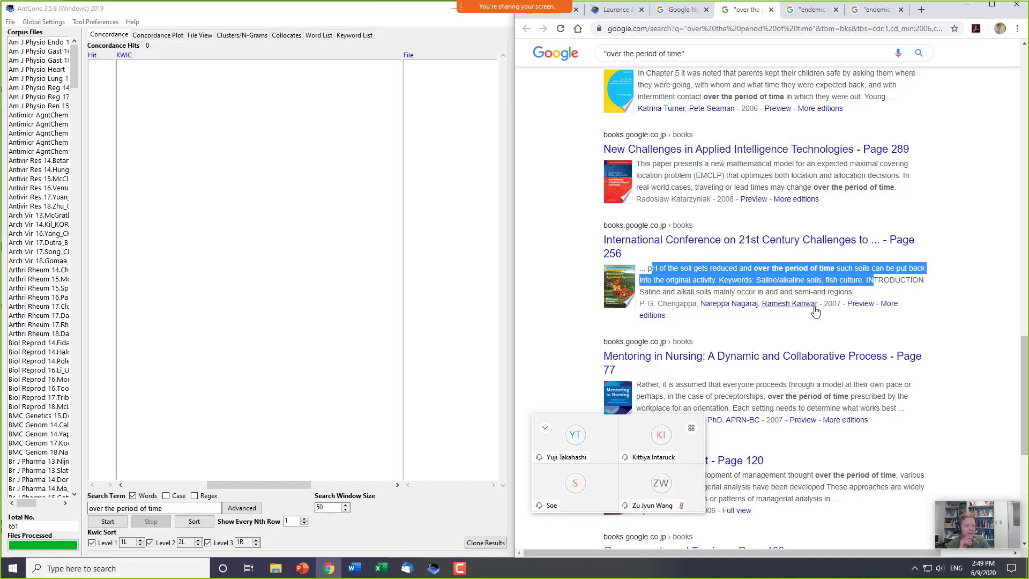
pyautogui.click(736, 292)
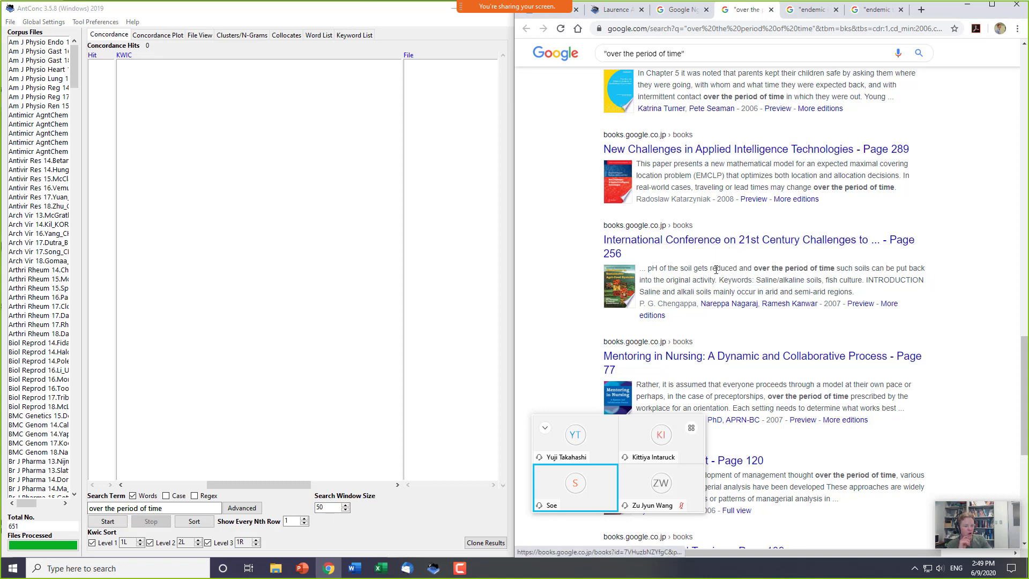
pyautogui.scroll(-1, 716, 272)
pyautogui.scroll(-1, 717, 272)
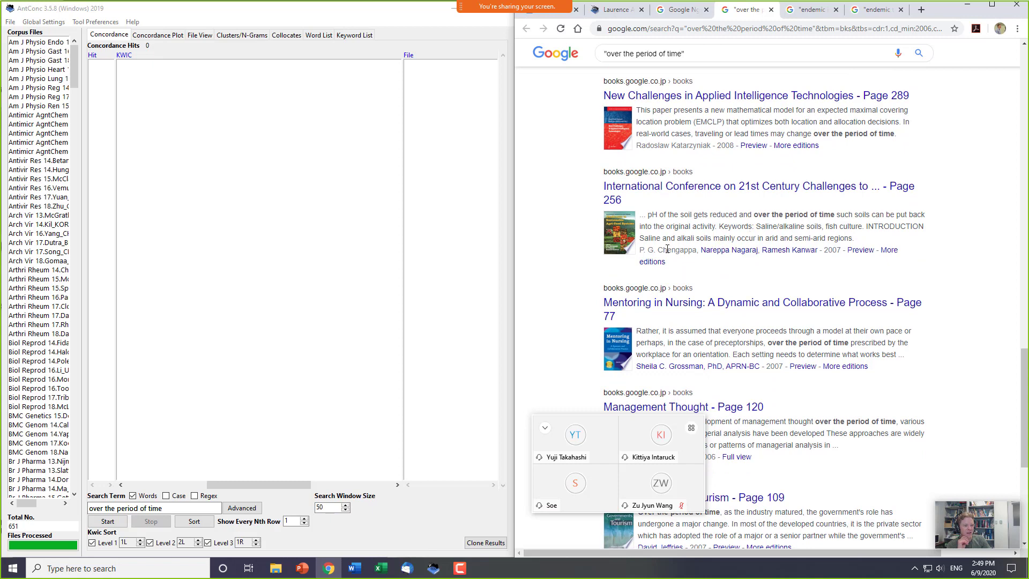
pyautogui.moveTo(665, 251); pyautogui.dragTo(696, 250)
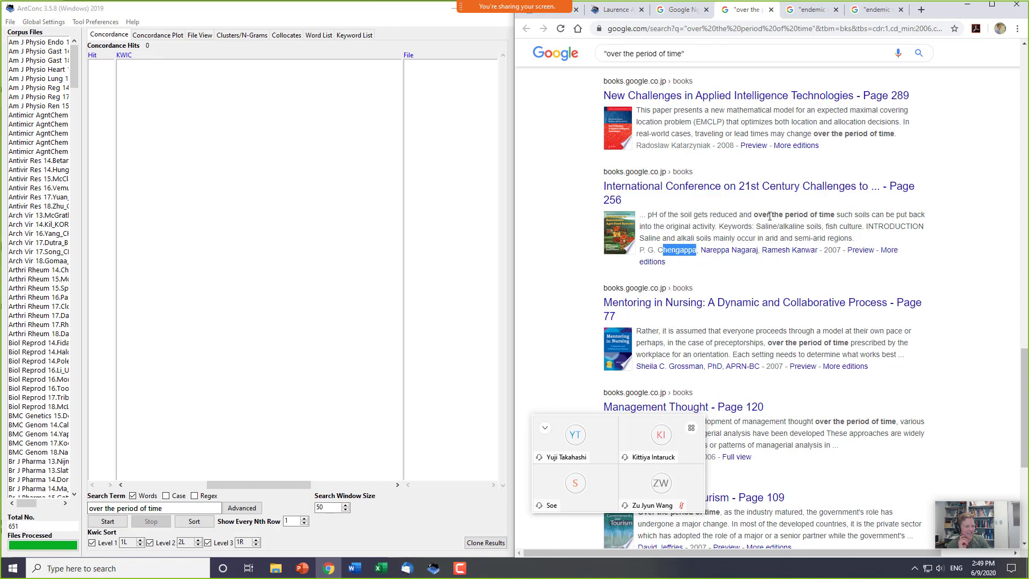
pyautogui.moveTo(649, 214); pyautogui.dragTo(714, 229)
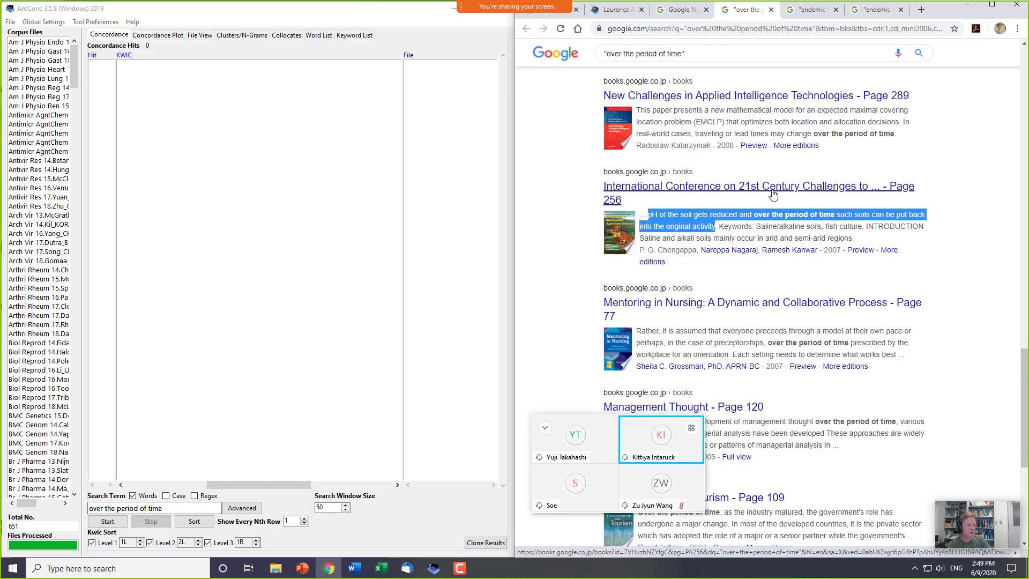
pyautogui.click(736, 220)
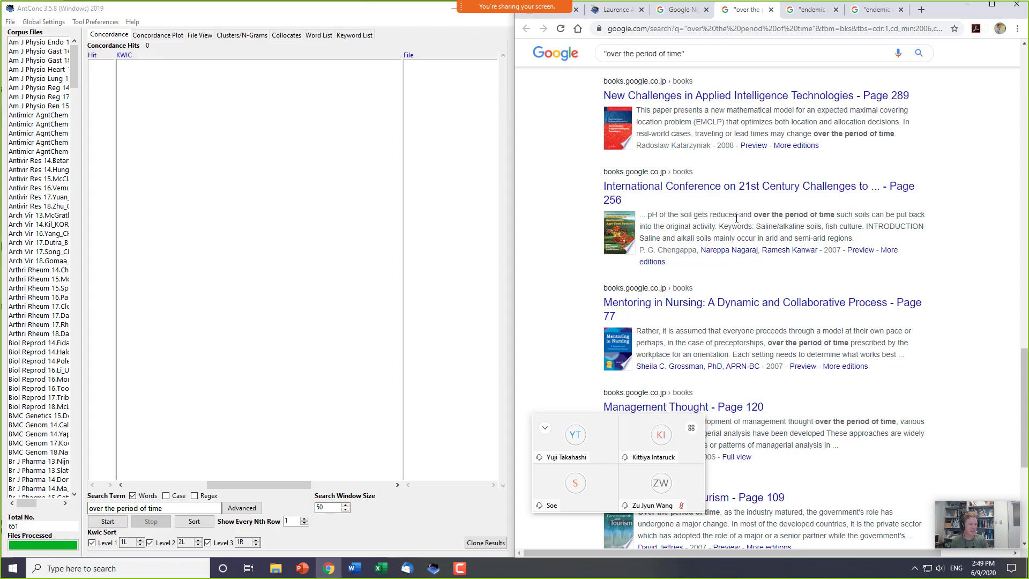
pyautogui.scroll(20, 735, 199)
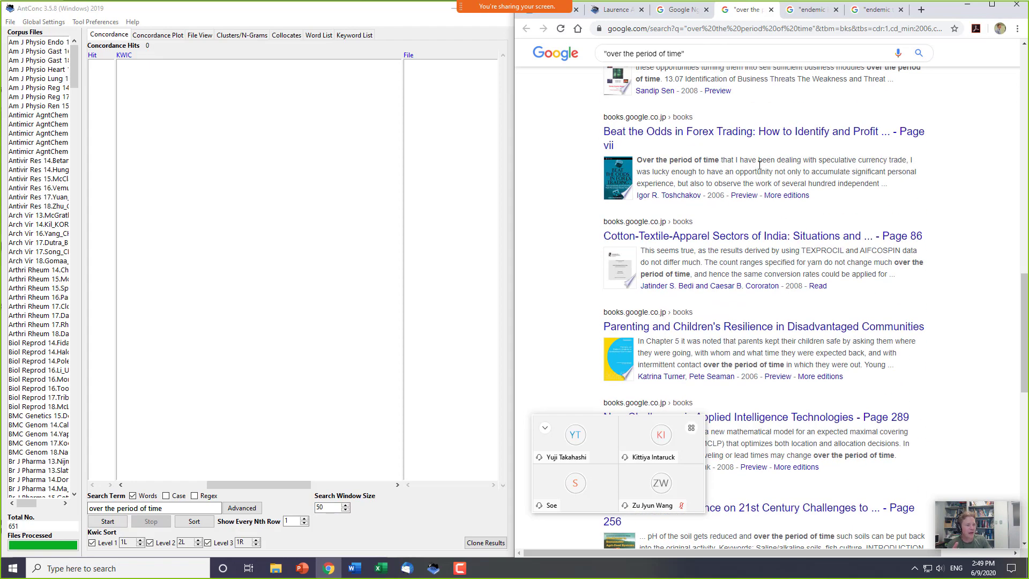
pyautogui.scroll(3, 735, 199)
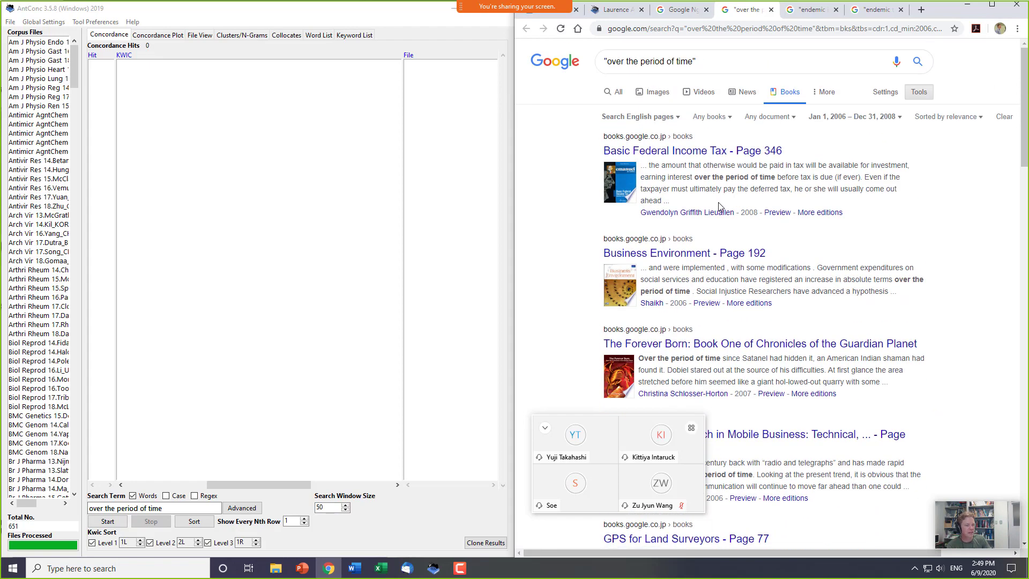
# - Examine how "over the period of time before" is used in the "Basic Federal Income Tax" excerpt
pyautogui.moveTo(644, 180); pyautogui.dragTo(726, 179)
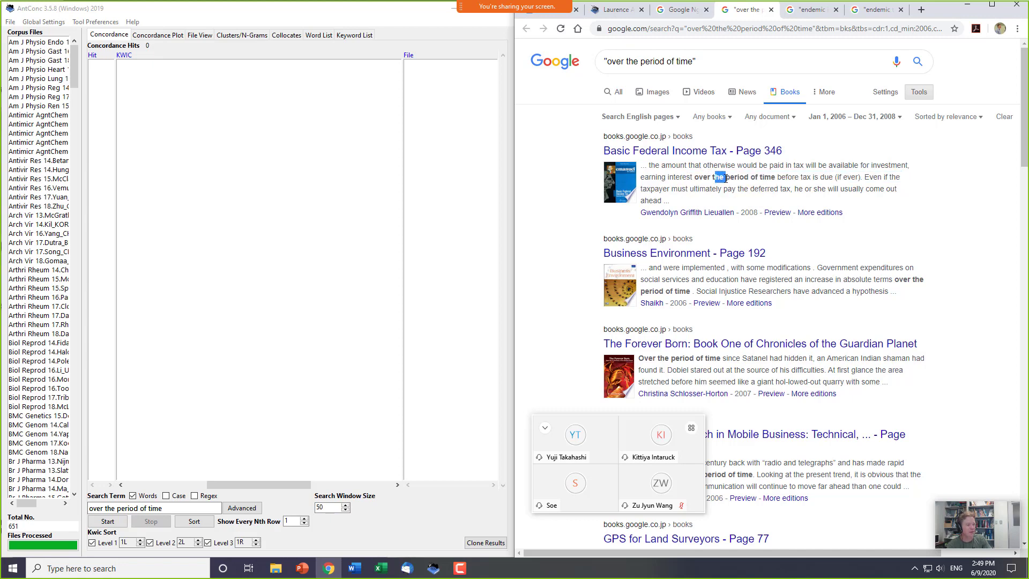
pyautogui.click(770, 176)
pyautogui.moveTo(789, 177); pyautogui.dragTo(791, 177)
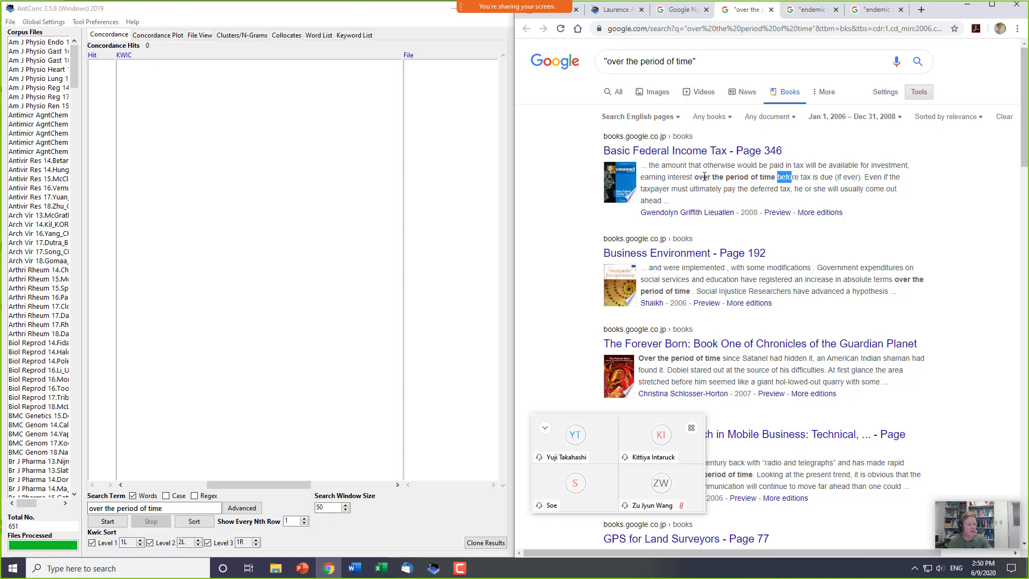
pyautogui.moveTo(713, 177); pyautogui.dragTo(801, 177)
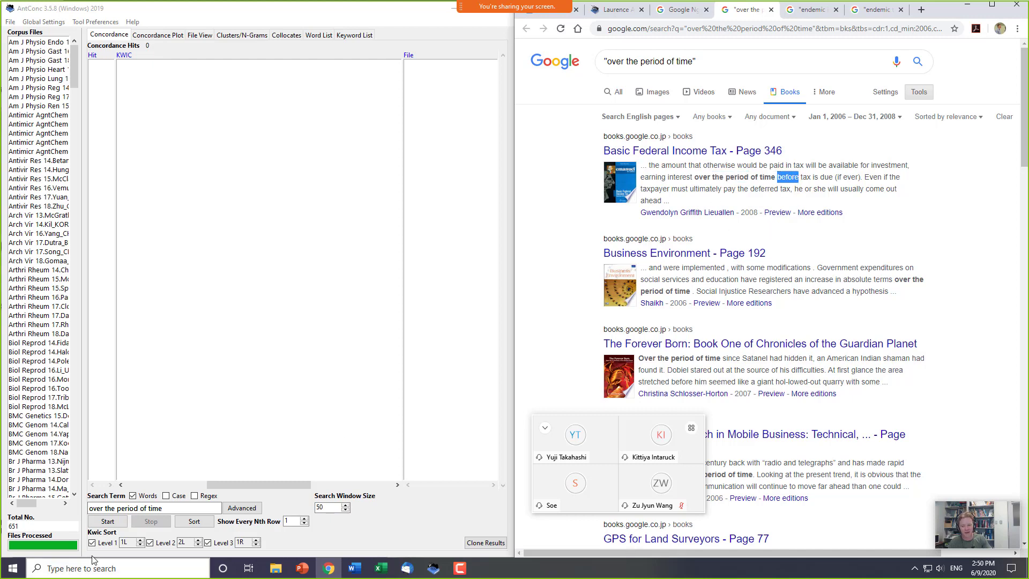
# - In AntConc, shorten the concordance search term to "period of time" and run the search
pyautogui.click(184, 511)
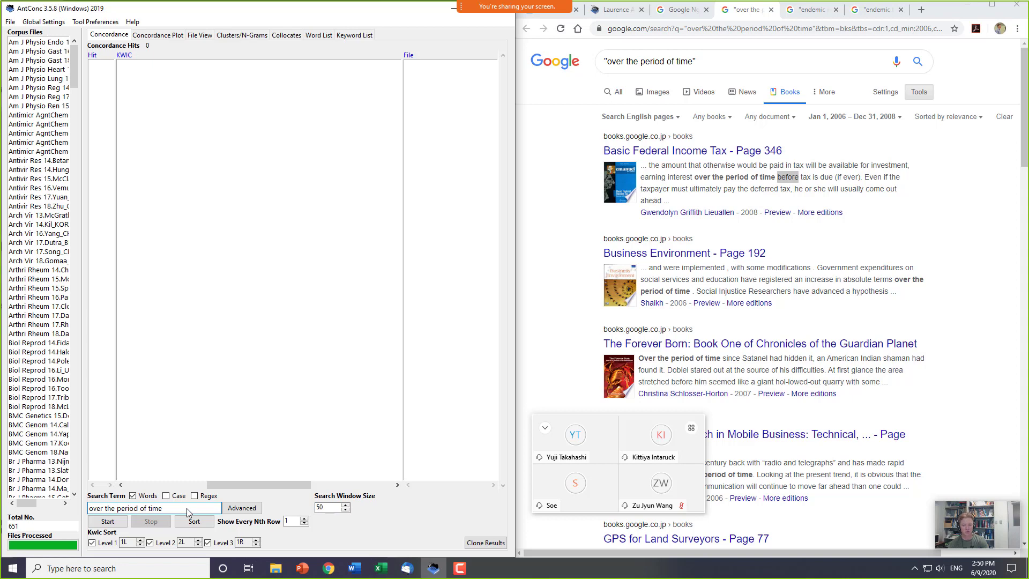
pyautogui.hotkey('ctrl', 'shift', 'Left')
pyautogui.hotkey('ctrl', 'shift', 'Left')
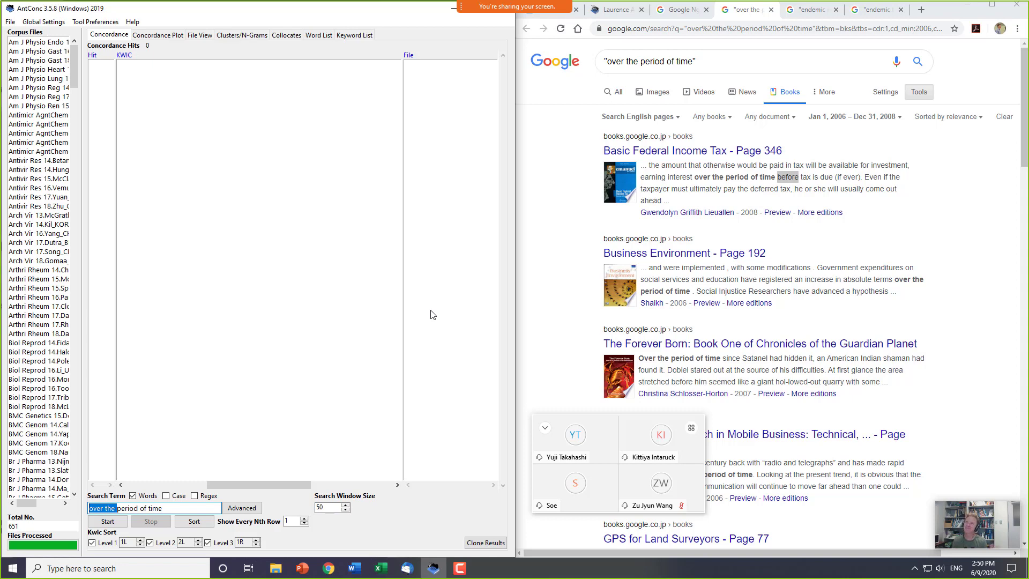
pyautogui.press('BackSpace')
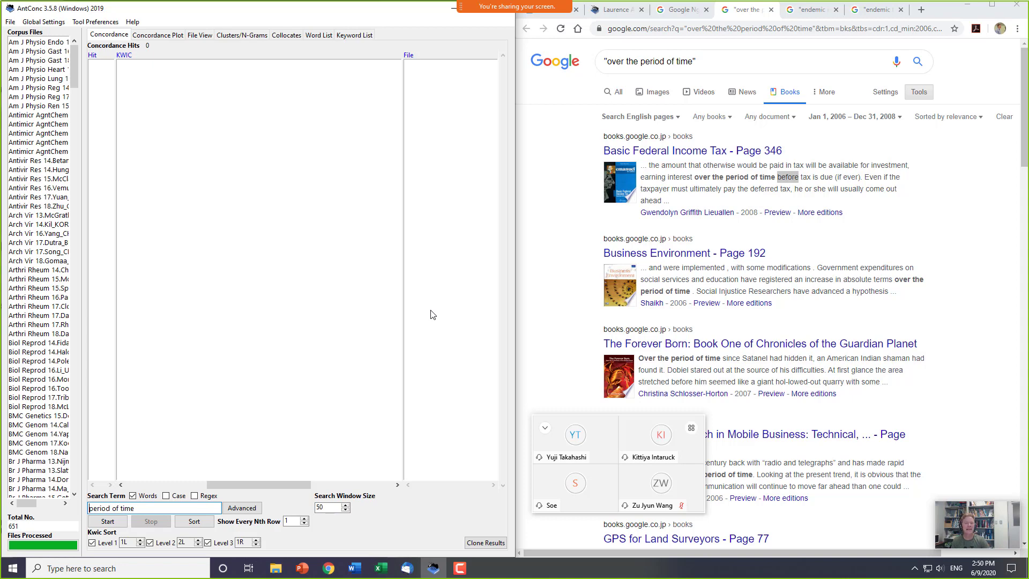
pyautogui.click(118, 523)
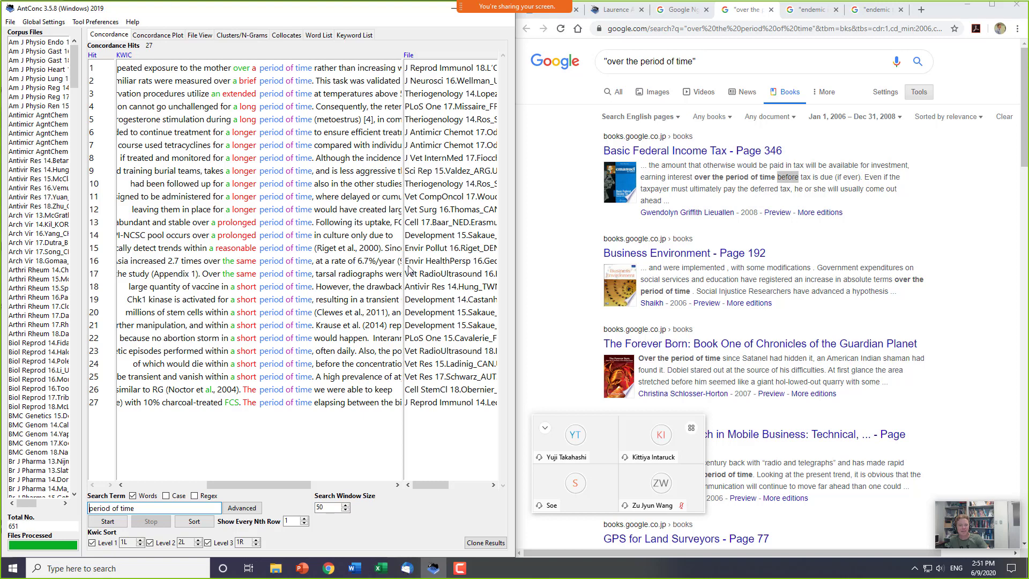
# - Examine the source files and the wording after "period of time" in the concordance lines, widening the context column
pyautogui.moveTo(403, 269); pyautogui.dragTo(343, 285)
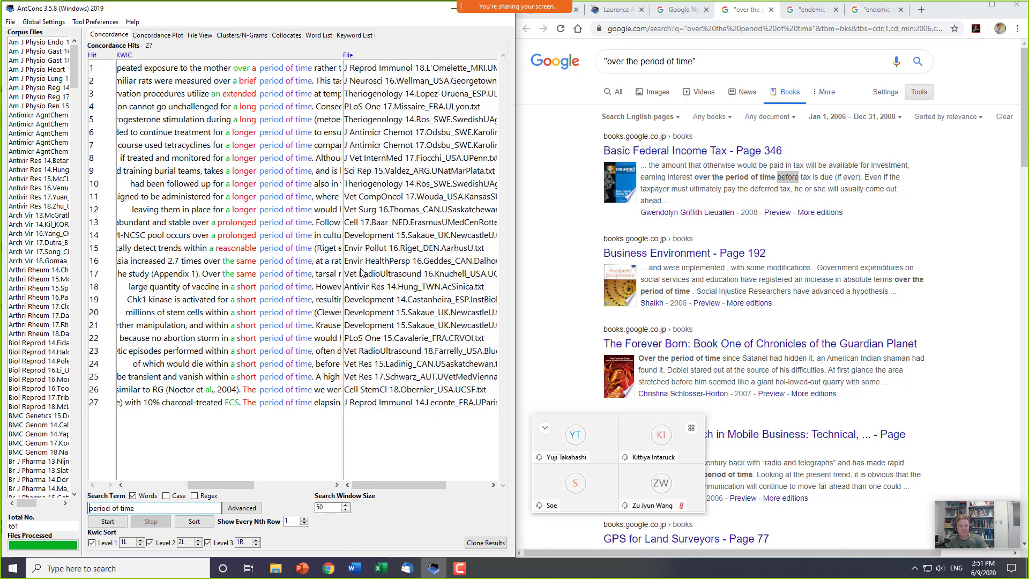
pyautogui.moveTo(343, 273); pyautogui.dragTo(422, 264)
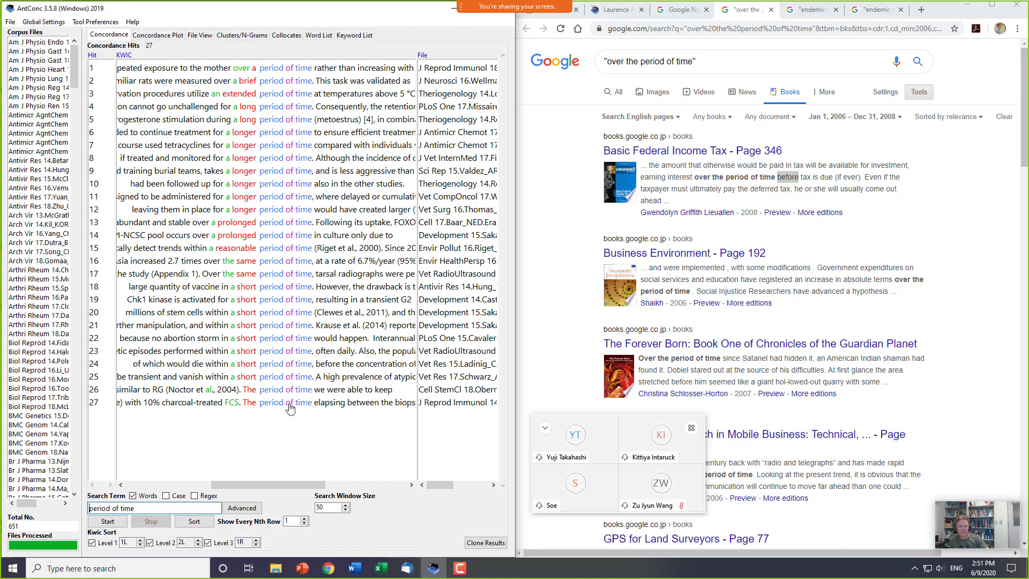
pyautogui.moveTo(256, 485); pyautogui.dragTo(263, 487)
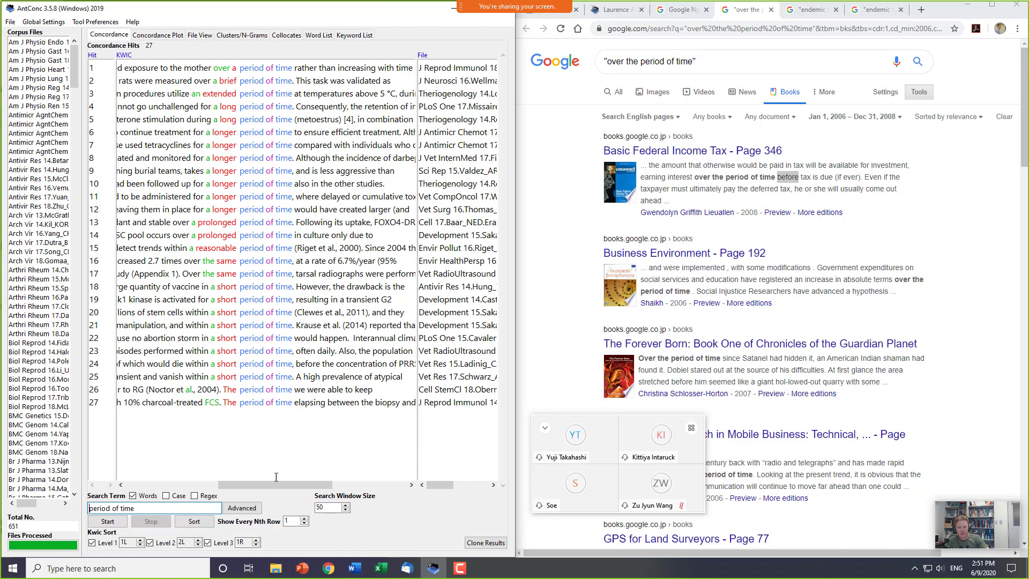
pyautogui.moveTo(269, 485); pyautogui.dragTo(282, 486)
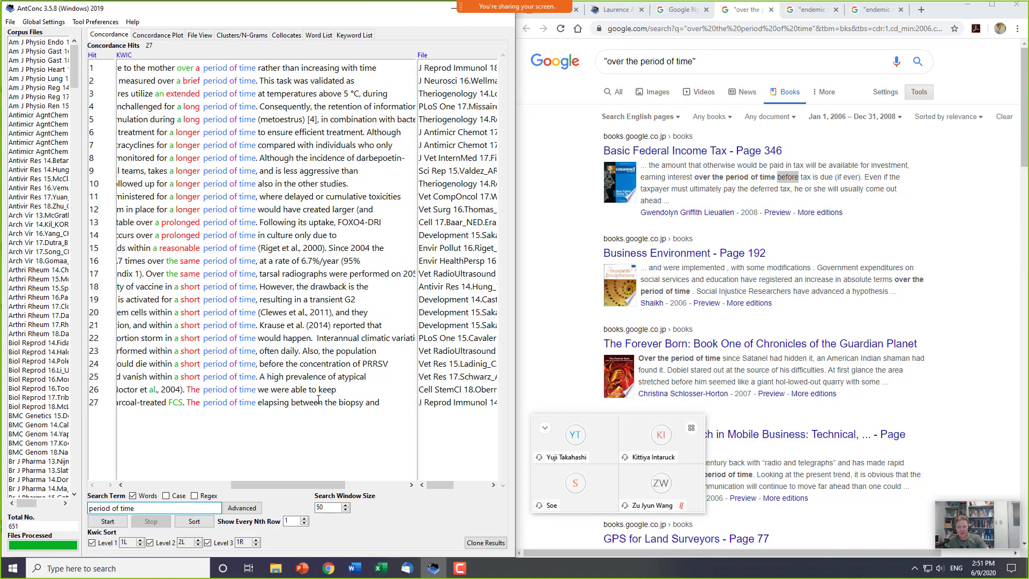
# - Open the "The period of time we were able to keep" hit in its source text, read the sentence and return to the concordance
pyautogui.click(241, 394)
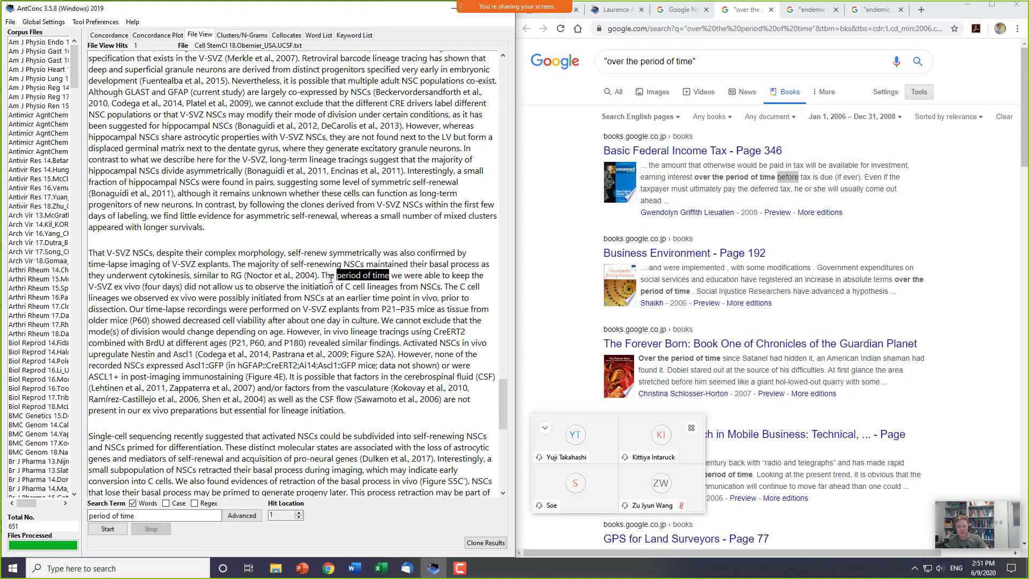
pyautogui.moveTo(321, 275); pyautogui.dragTo(268, 287)
pyautogui.click(281, 285)
pyautogui.click(114, 35)
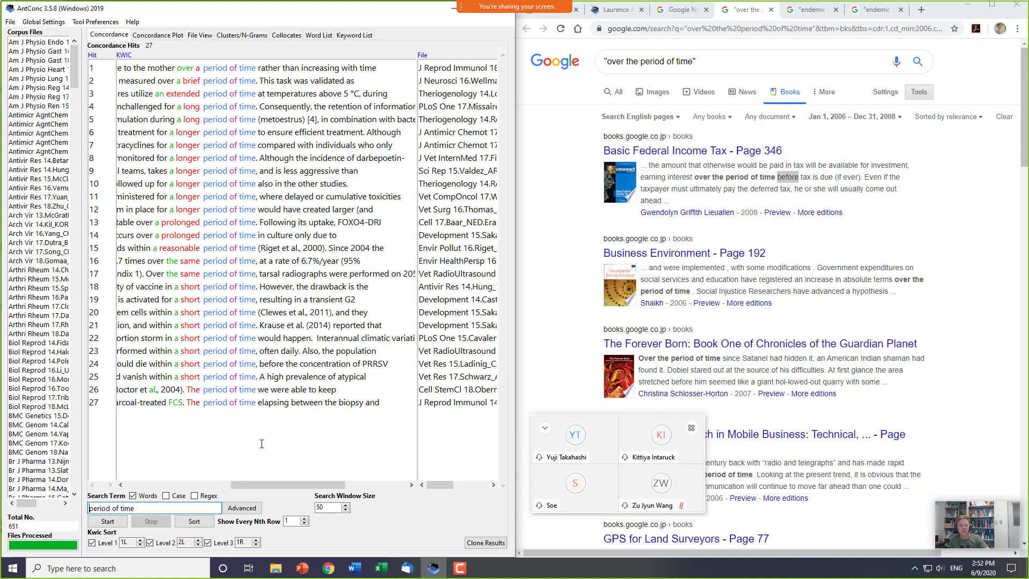
pyautogui.moveTo(274, 487); pyautogui.dragTo(249, 487)
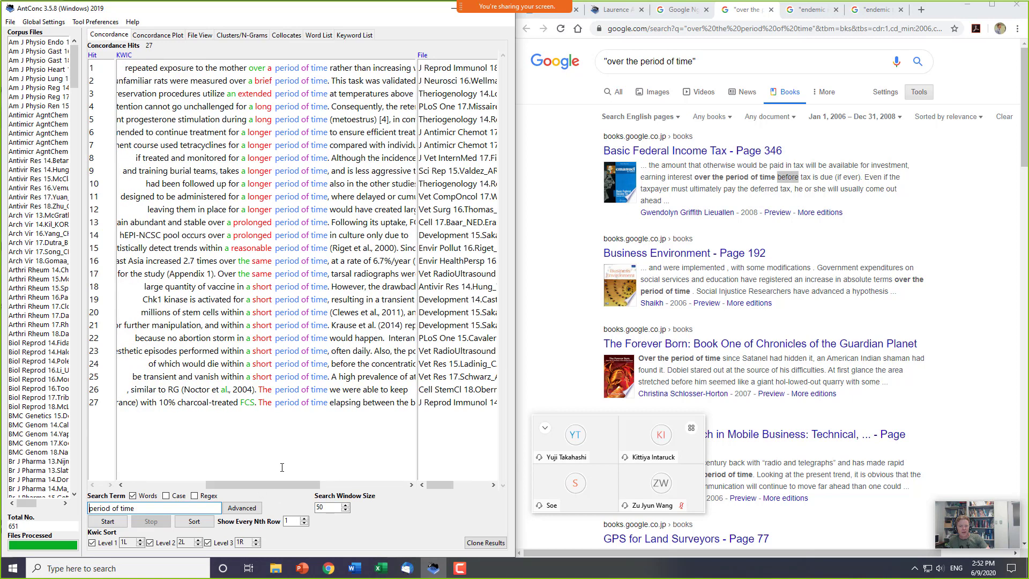
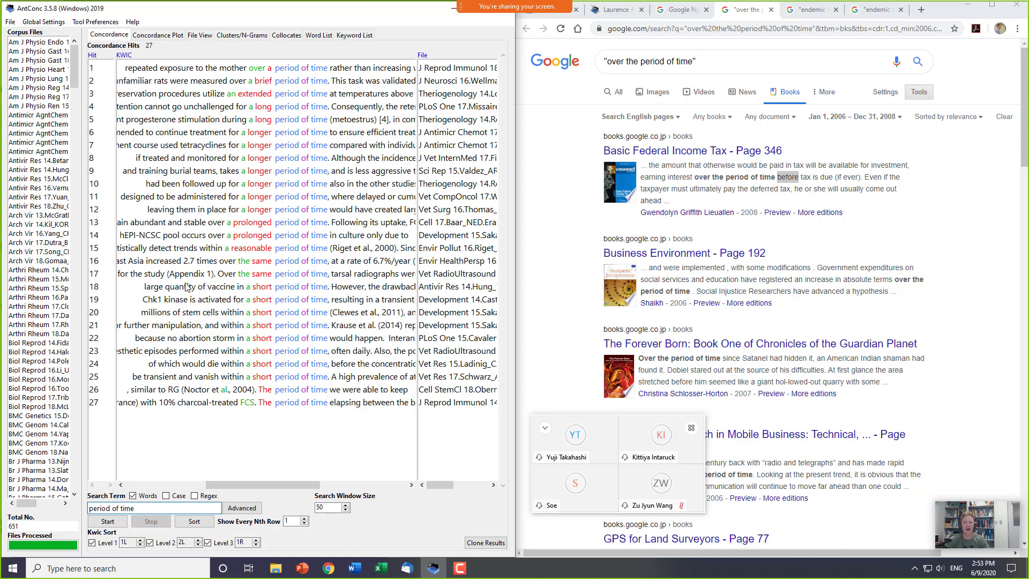
# - Change the concordance search term to the wildcard phrase "over * period" and run the search
pyautogui.click(216, 248)
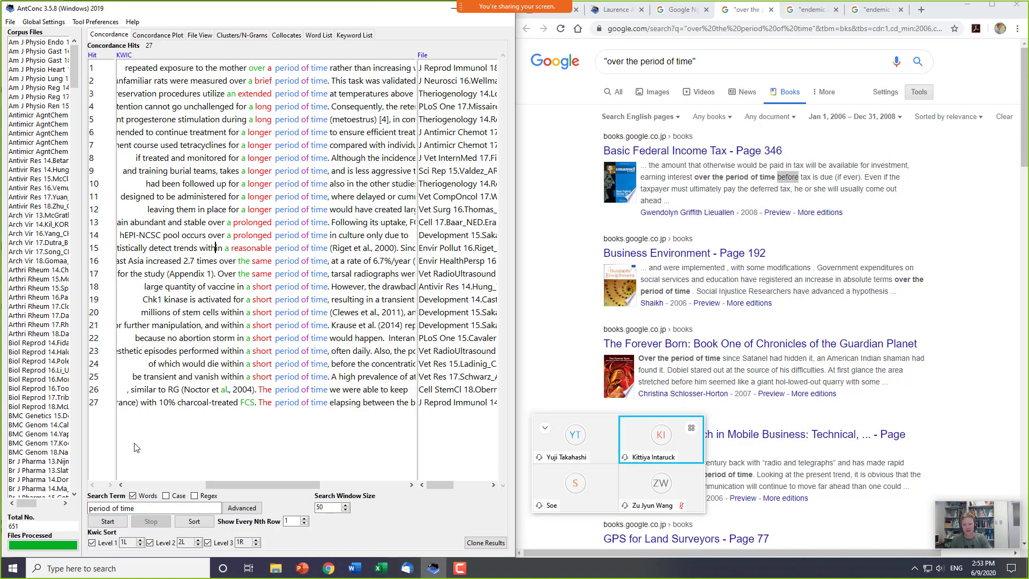
pyautogui.click(147, 511)
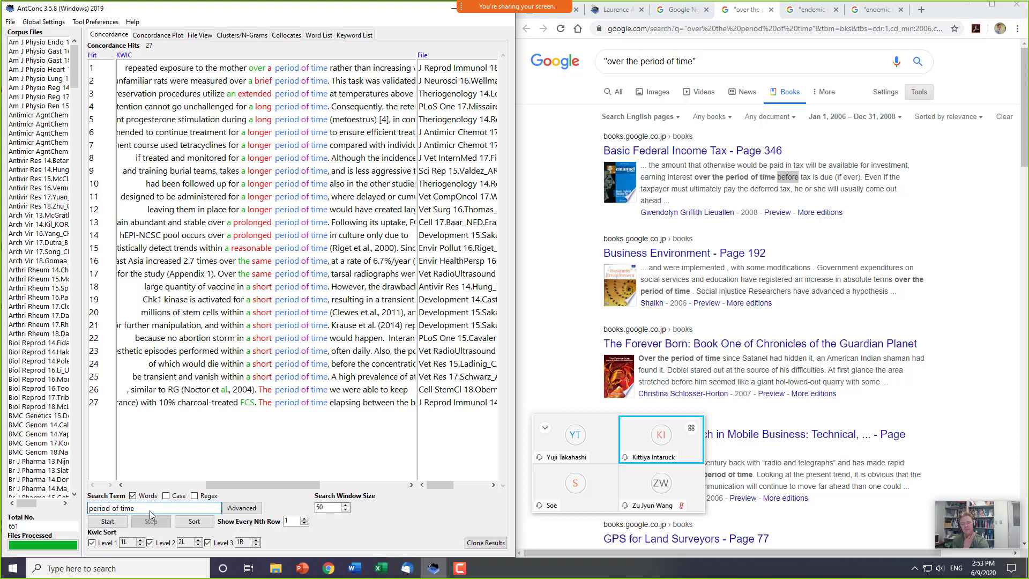
pyautogui.press('BackSpace')
pyautogui.press('BackSpace')
pyautogui.press('BackSpace')
pyautogui.press('BackSpace')
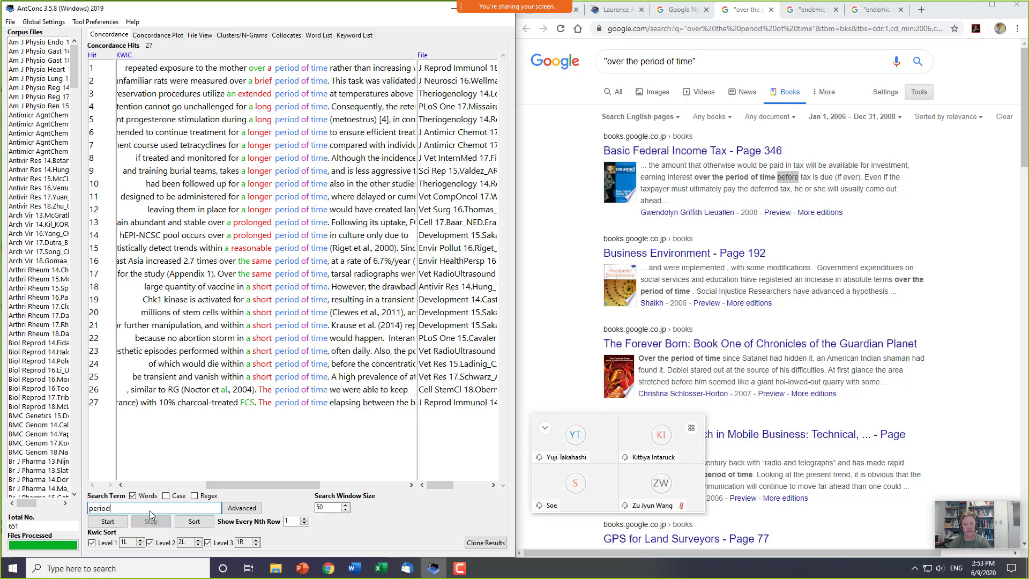
pyautogui.write('Over')
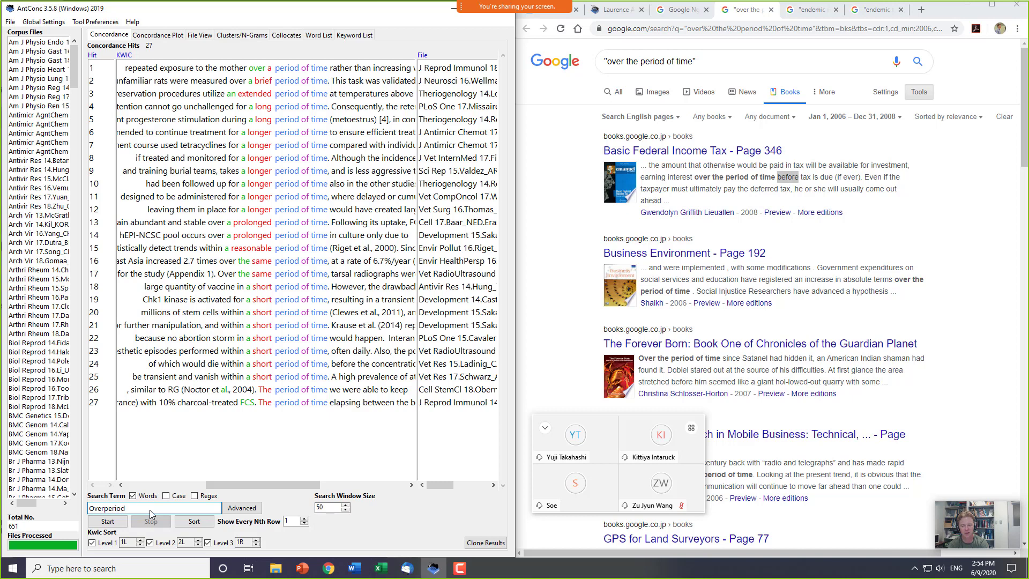
pyautogui.press('BackSpace')
pyautogui.press('BackSpace')
pyautogui.press('BackSpace')
pyautogui.press('BackSpace')
pyautogui.write('over *')
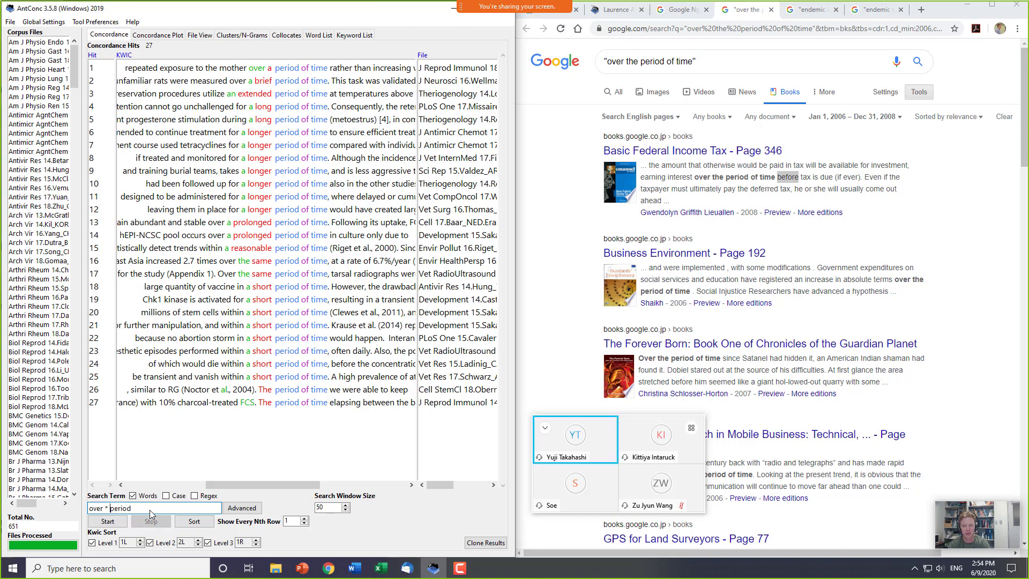
pyautogui.press('Return')
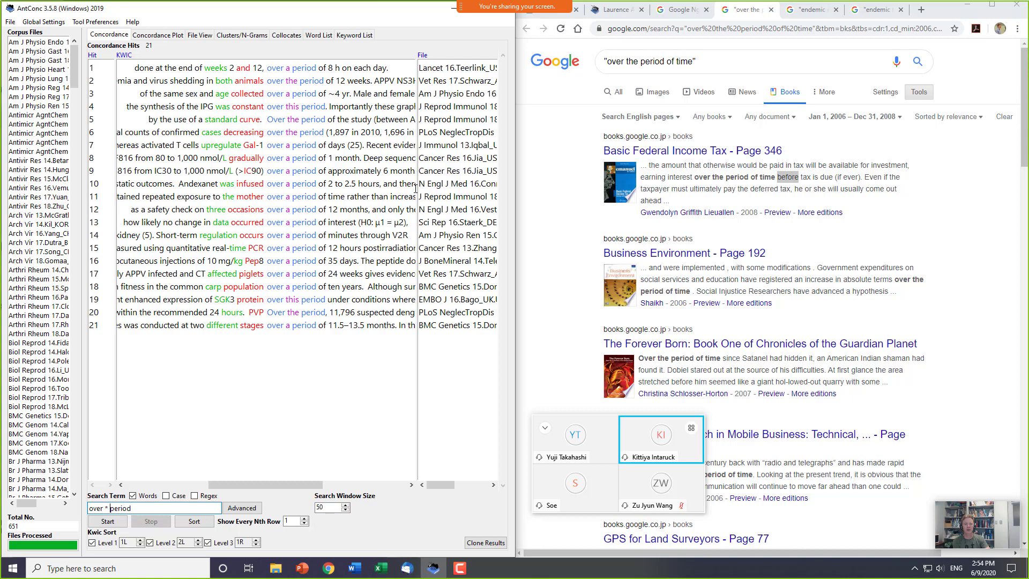
# - Compare the source files and the words following each "over * period" hit by resizing the context column
pyautogui.moveTo(410, 188); pyautogui.dragTo(362, 197)
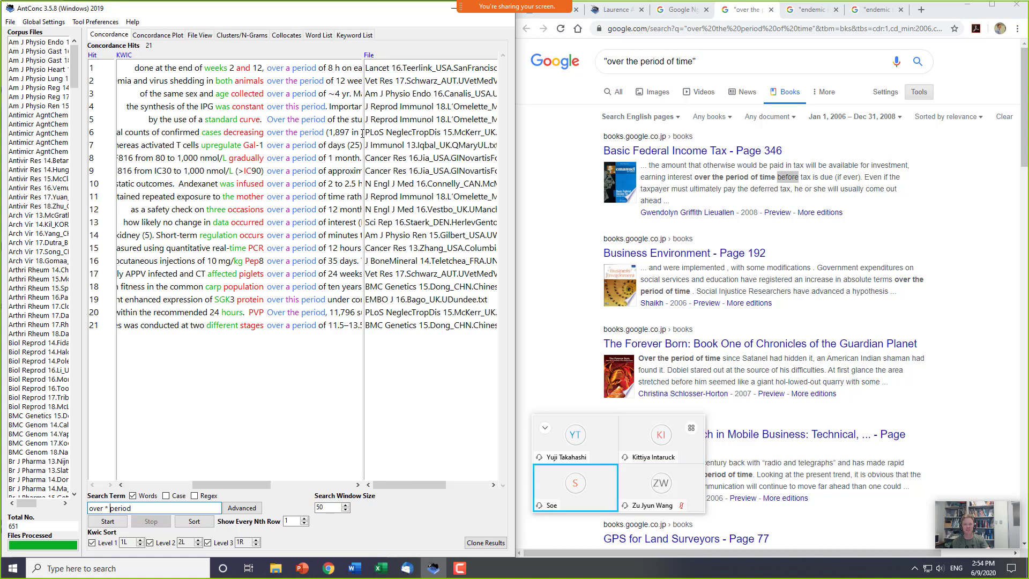
pyautogui.moveTo(363, 133); pyautogui.dragTo(414, 148)
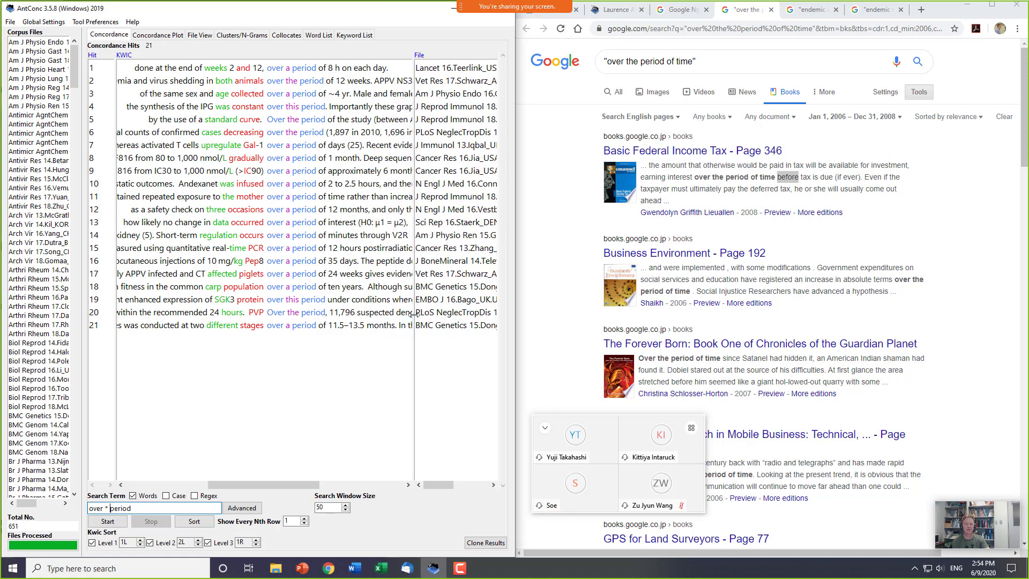
pyautogui.moveTo(414, 315); pyautogui.dragTo(366, 354)
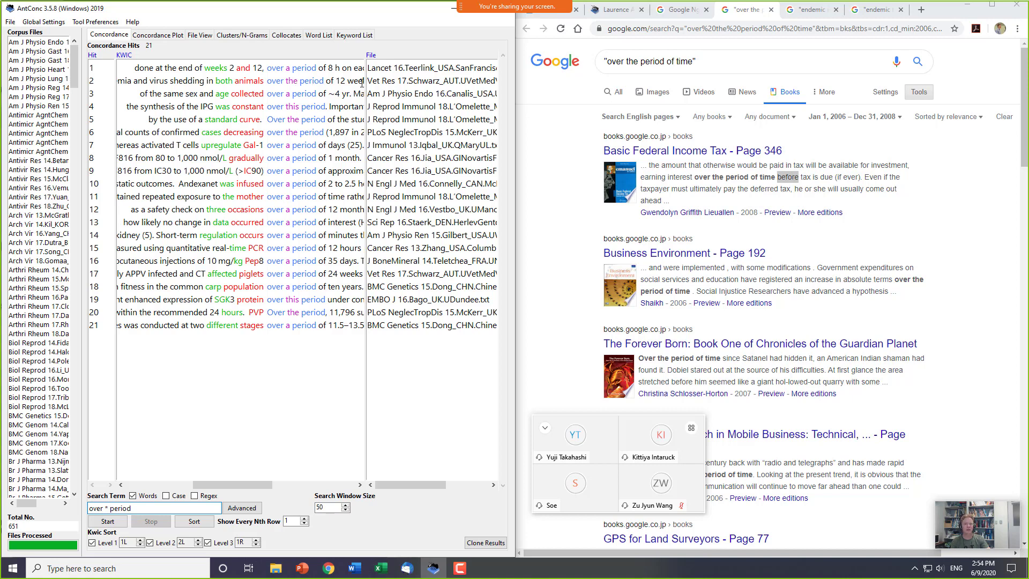
pyautogui.moveTo(365, 84); pyautogui.dragTo(389, 85)
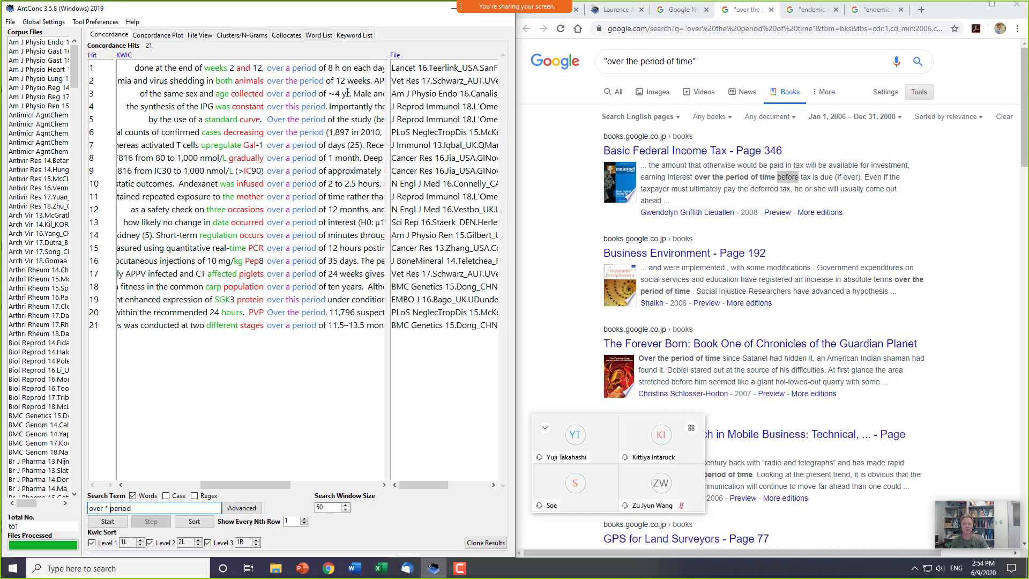
# - Open the "both animals over the period of 12 weeks" hit in its source text, read the surrounding paragraphs and return to the concordance
pyautogui.click(291, 81)
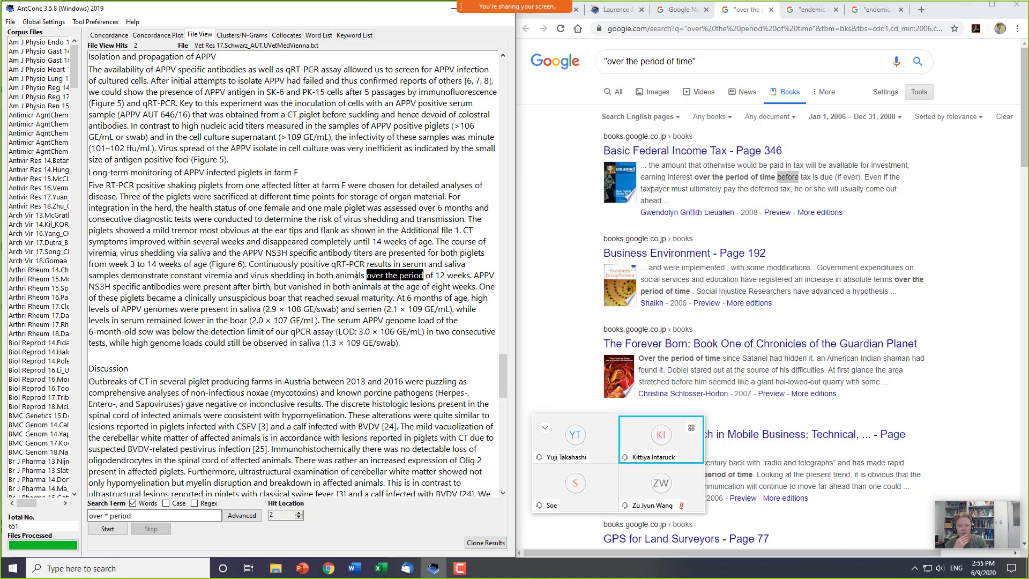
pyautogui.moveTo(437, 274); pyautogui.dragTo(466, 276)
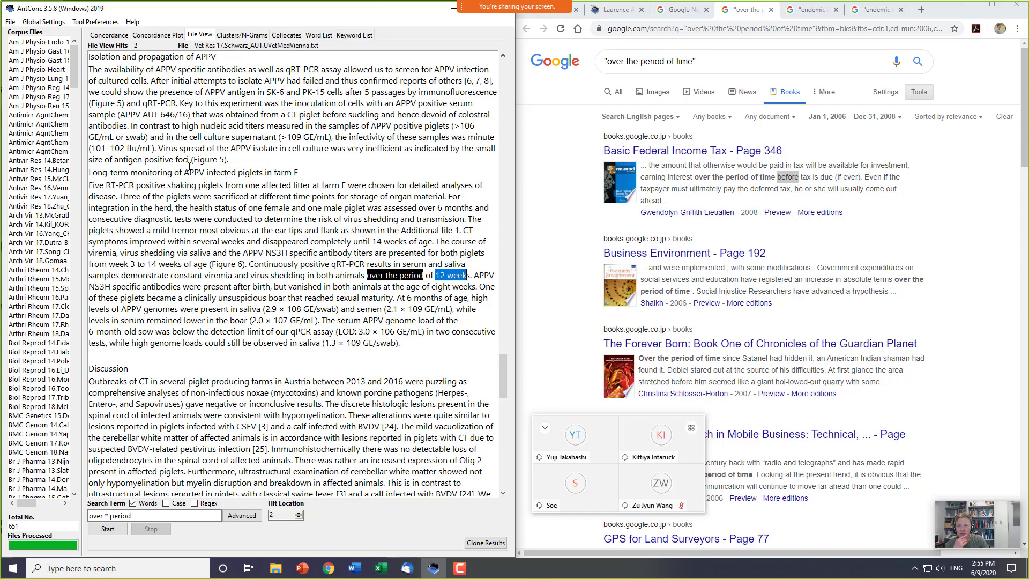
pyautogui.scroll(-3, 317, 99)
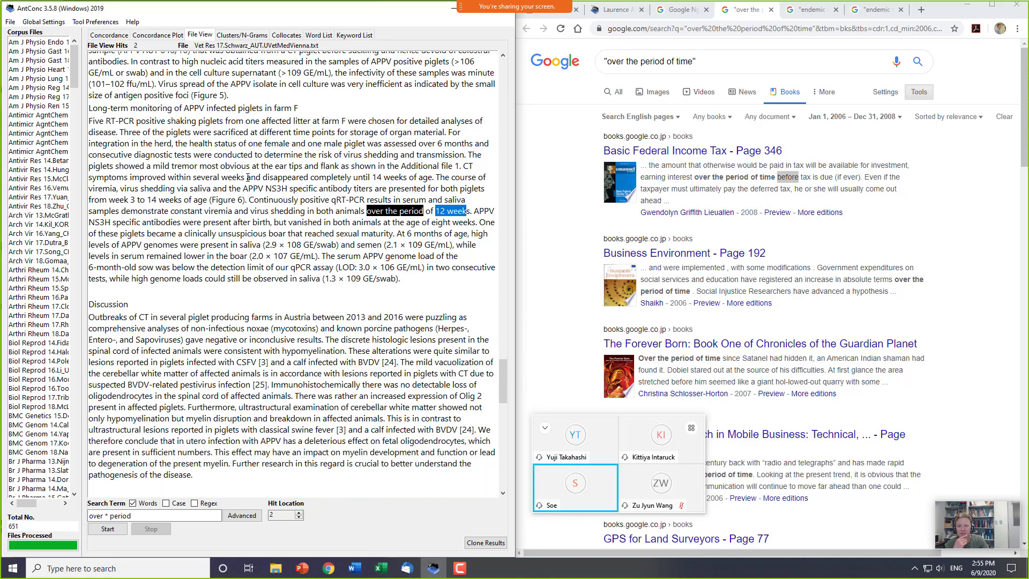
pyautogui.scroll(6, 247, 179)
pyautogui.scroll(-1, 247, 179)
pyautogui.scroll(6, 245, 185)
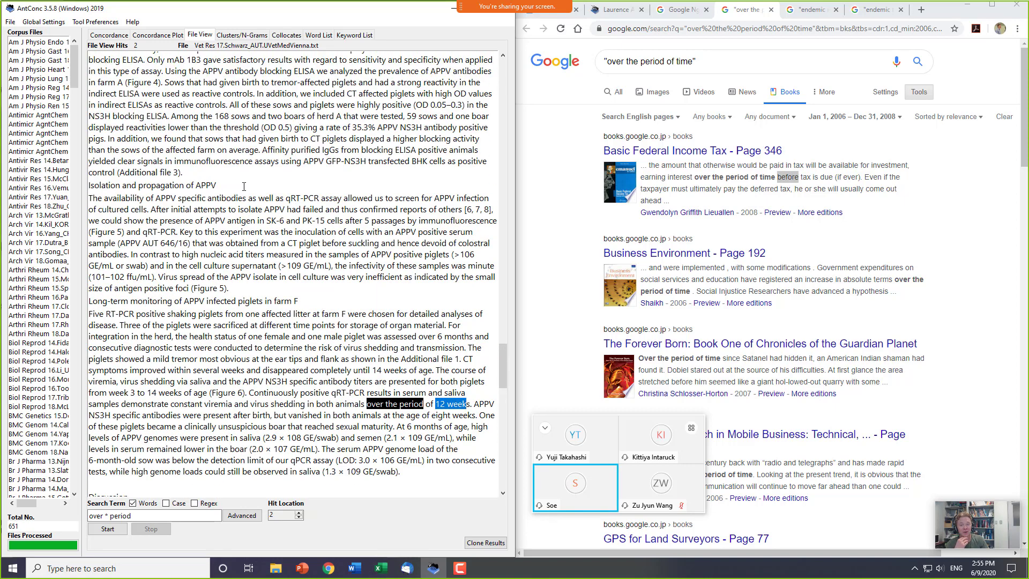
pyautogui.scroll(-3, 287, 419)
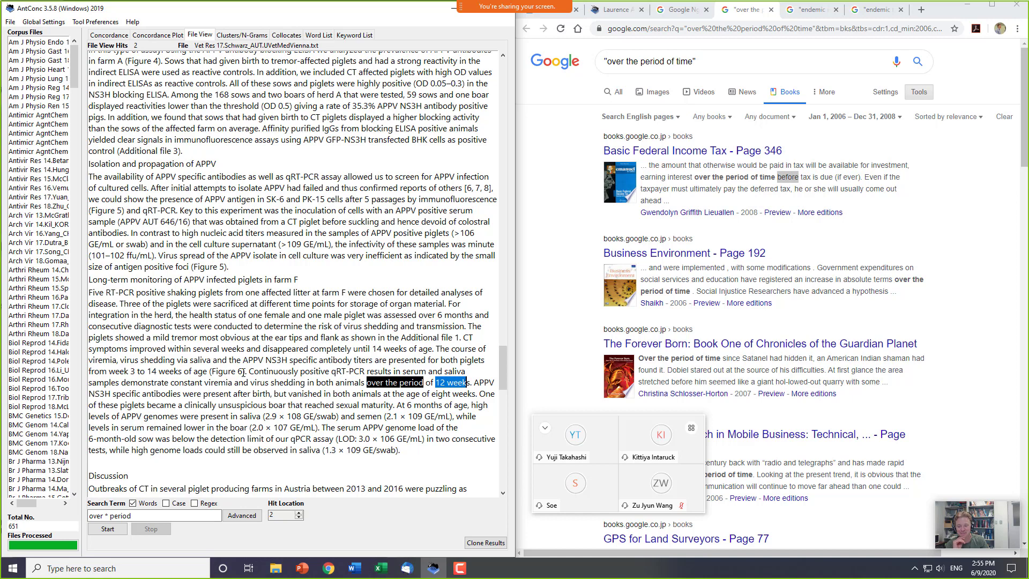
pyautogui.click(346, 382)
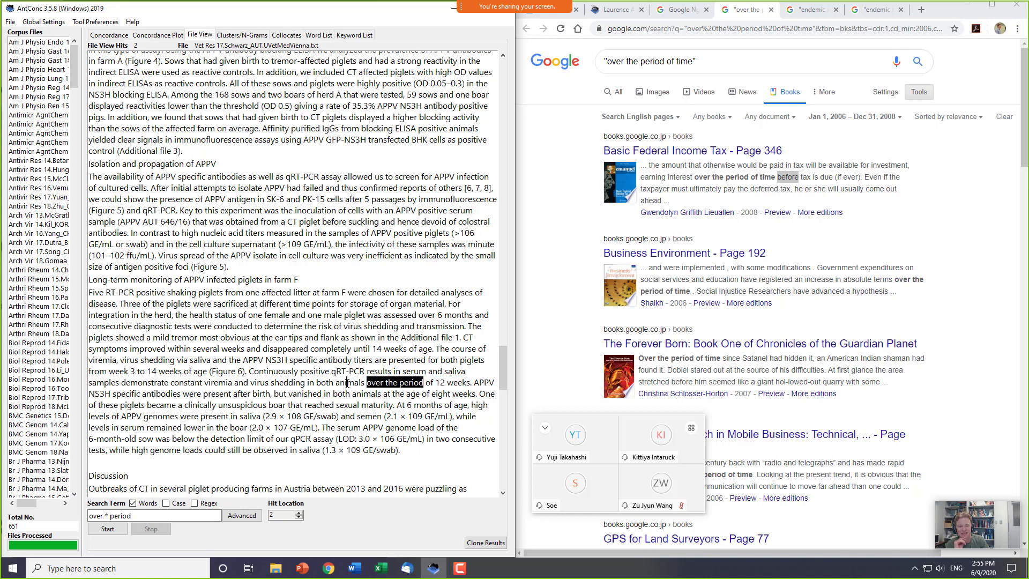
pyautogui.click(109, 34)
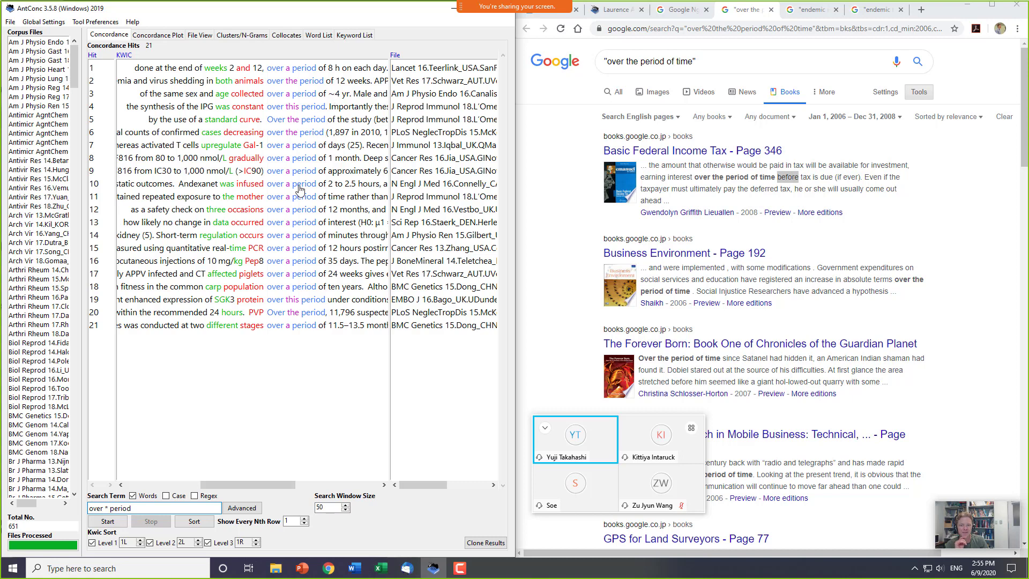
# - Switch from the "over * period" concordance lines to the Collocates tool
pyautogui.click(185, 509)
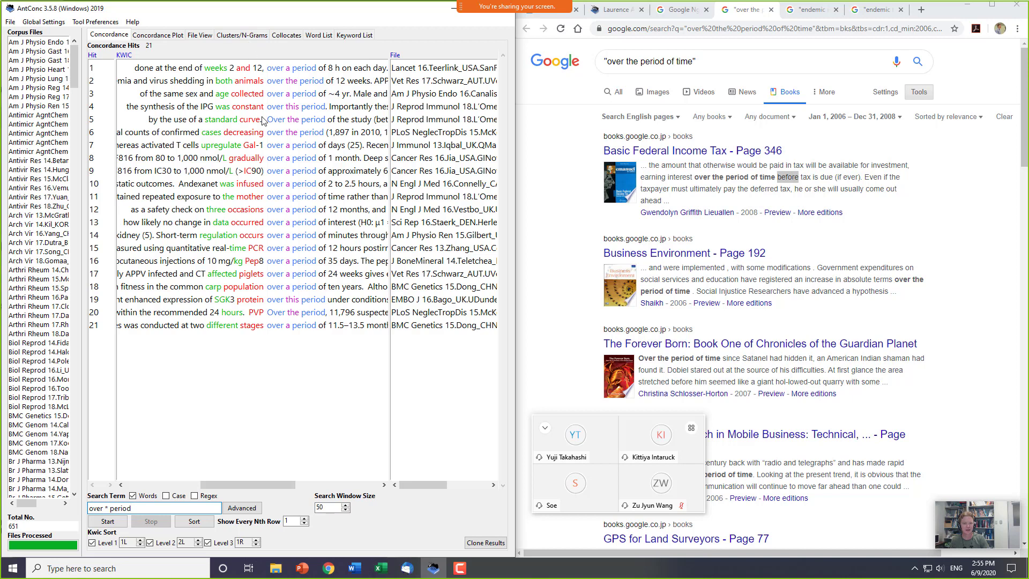
pyautogui.click(229, 358)
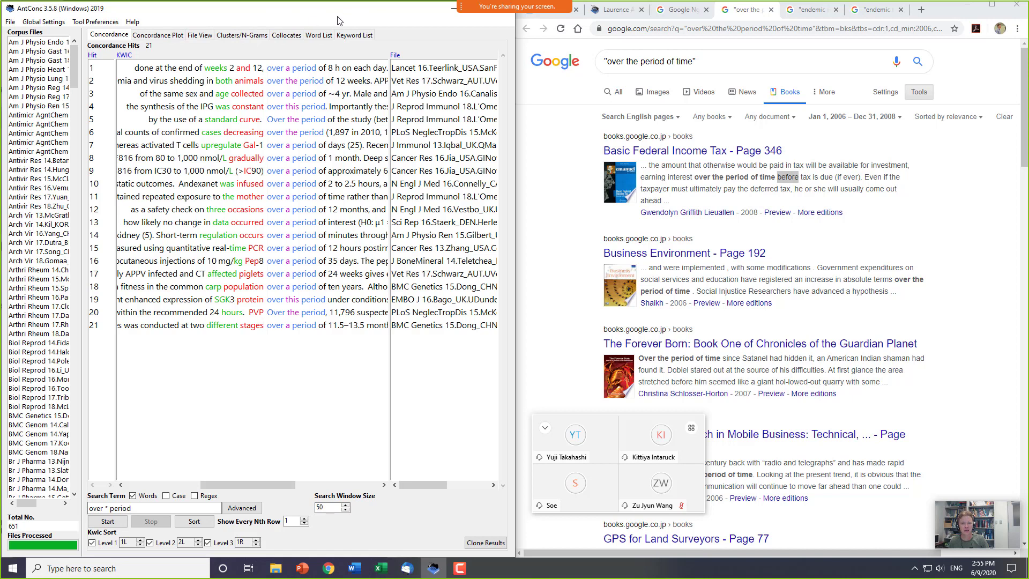
pyautogui.click(287, 36)
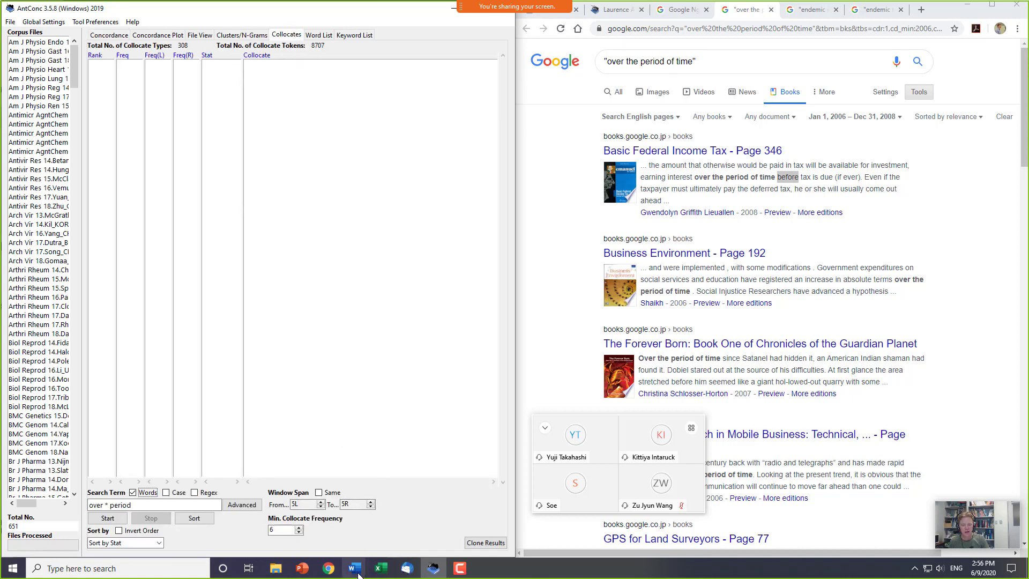
# - Switch to the OHEC student handout in Word and go over its title, the modals exercise and the {-ise}/{-ize} exercise
pyautogui.moveTo(358, 574)
pyautogui.click(393, 524)
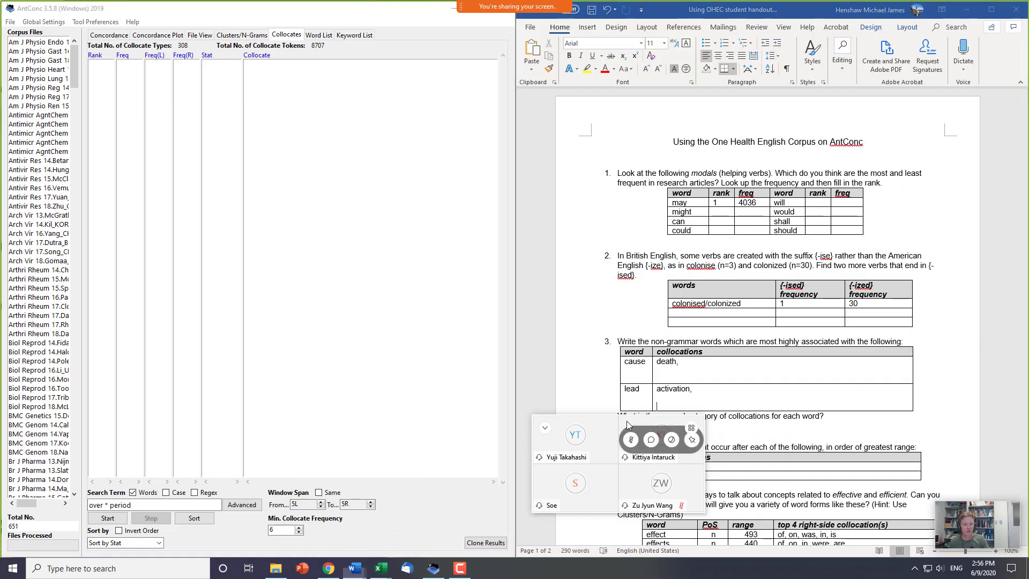
pyautogui.moveTo(626, 420); pyautogui.dragTo(522, 483)
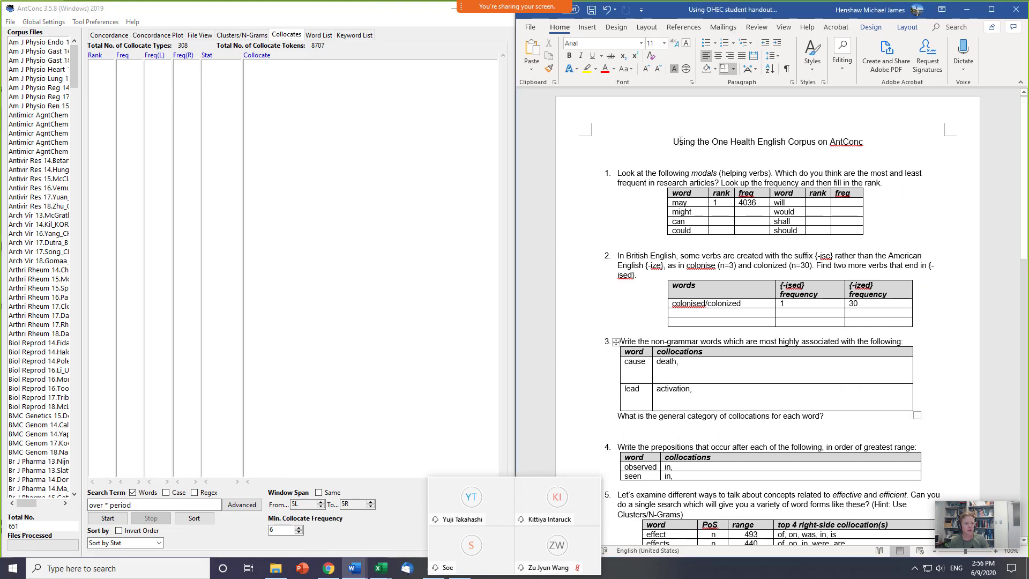
pyautogui.moveTo(679, 140); pyautogui.dragTo(864, 143)
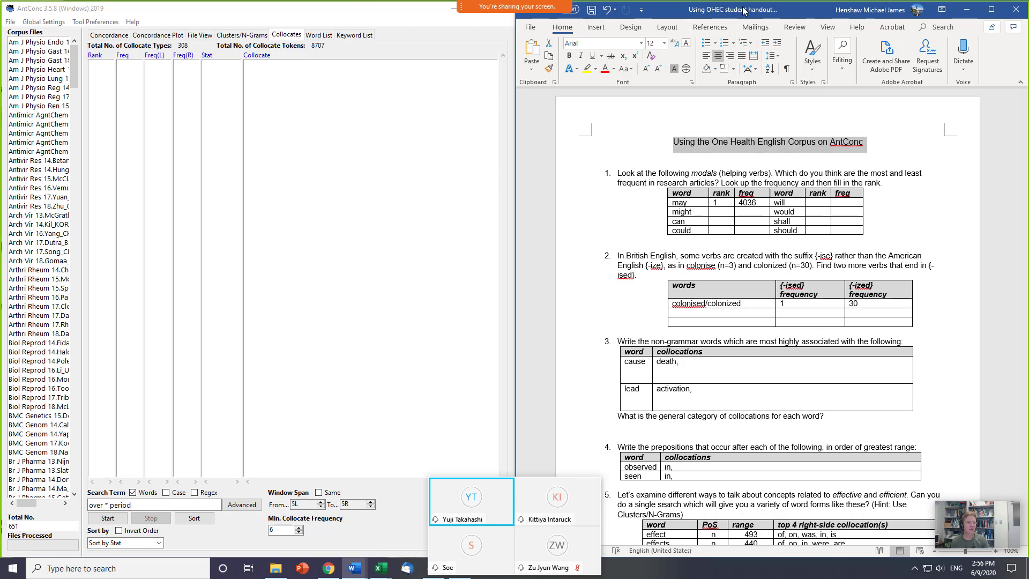
pyautogui.click(725, 170)
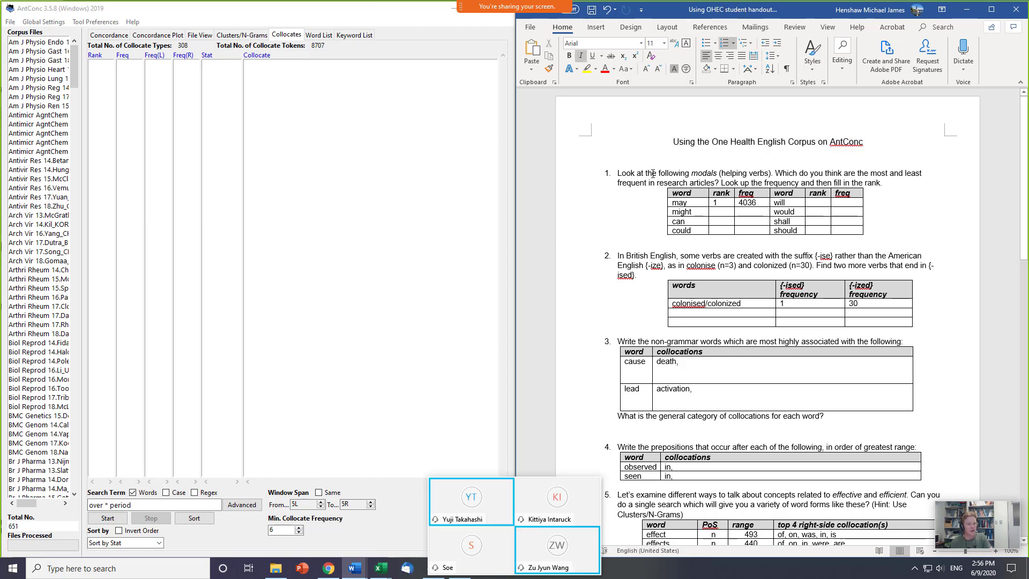
pyautogui.moveTo(647, 173); pyautogui.dragTo(716, 253)
pyautogui.click(731, 256)
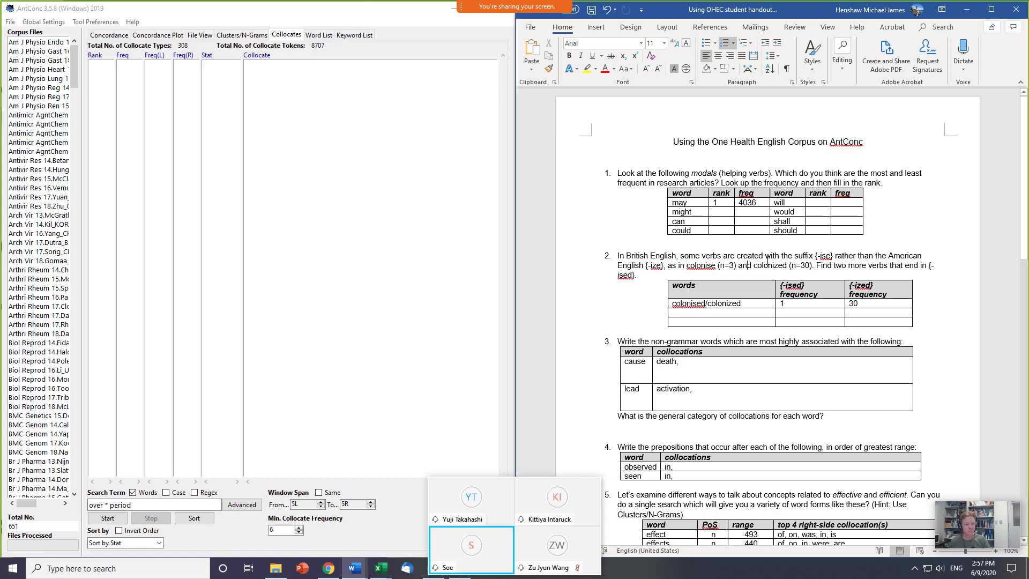
# - Read exercise 3 of the handout on the non-grammar words most highly associated with "cause" and "lead"
pyautogui.scroll(-3, 732, 314)
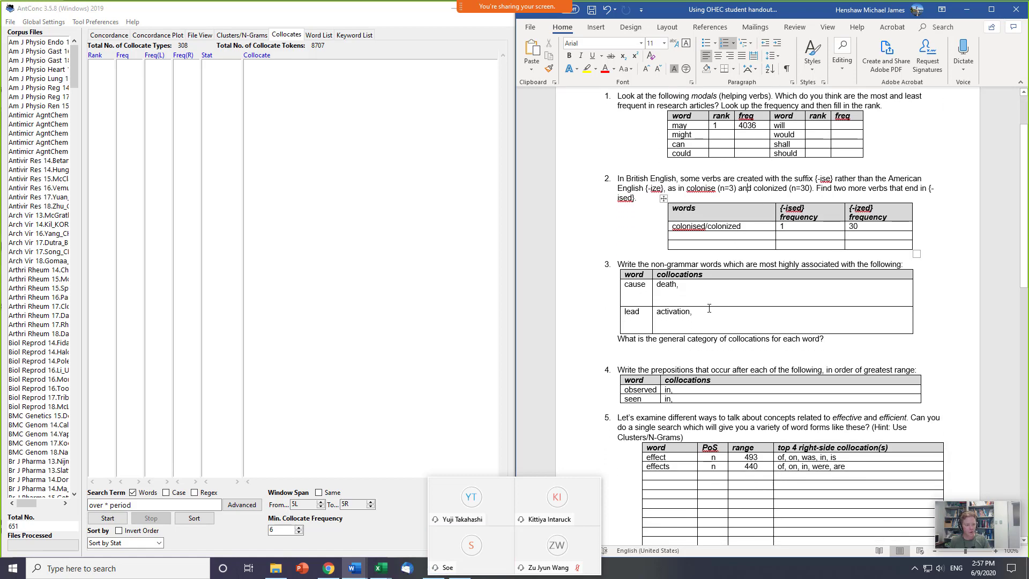
pyautogui.click(706, 288)
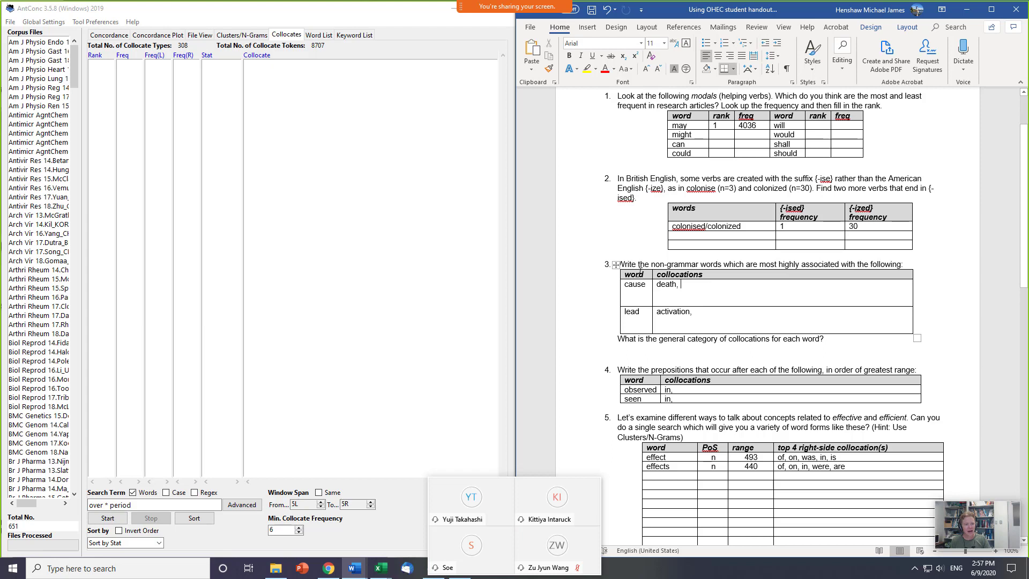
pyautogui.moveTo(620, 255); pyautogui.dragTo(699, 317)
pyautogui.click(691, 303)
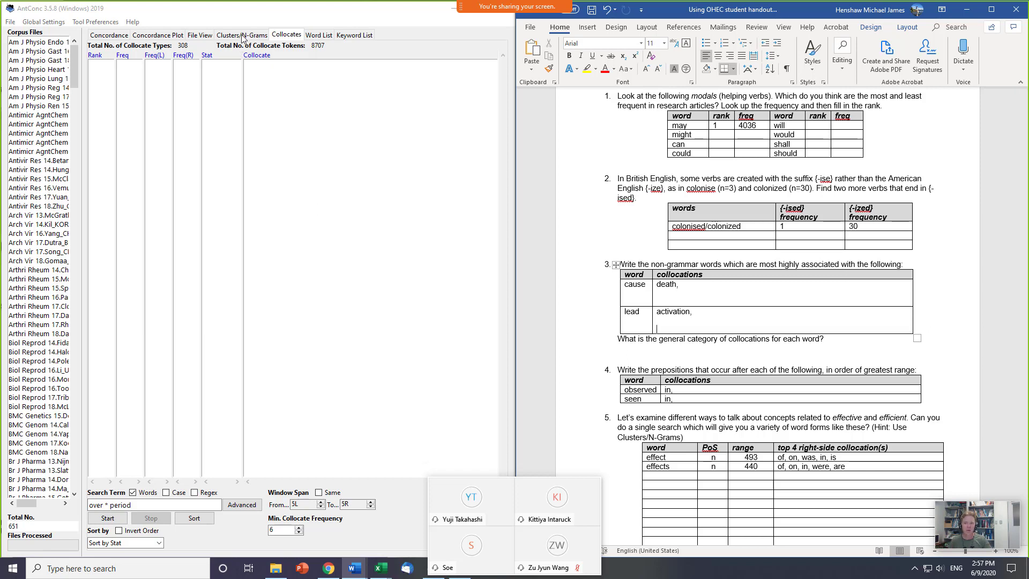
# - Search AntConc for collocates of "role" with a minimum collocate frequency of 8 and examine the top collocates' Stat scores
pyautogui.tripleClick(144, 505)
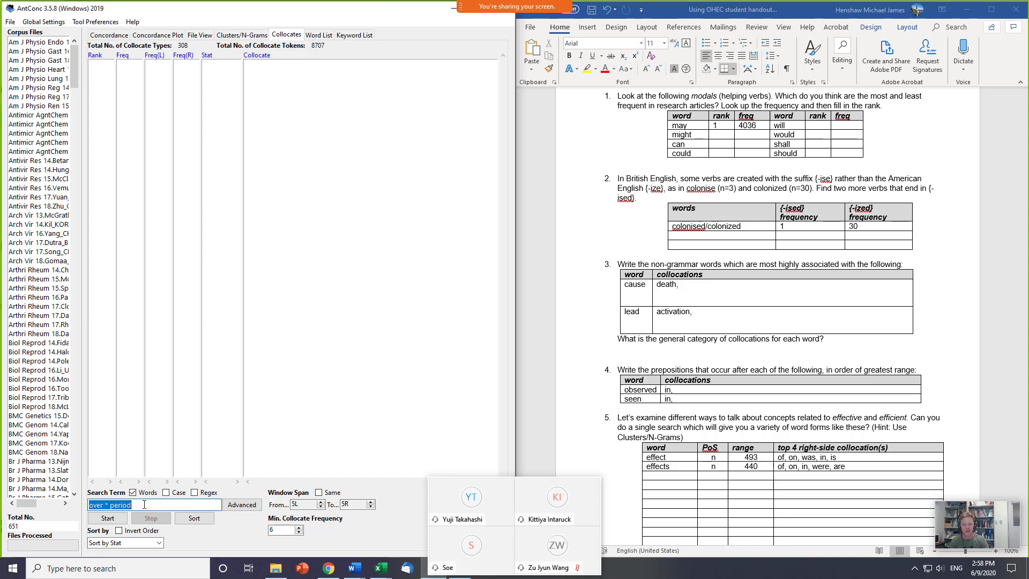
pyautogui.write('role')
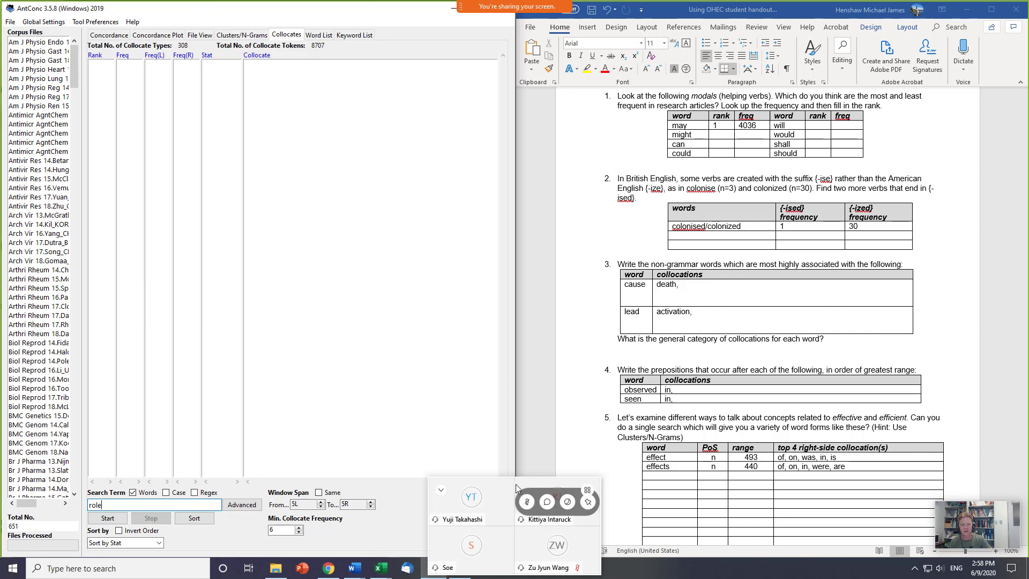
pyautogui.moveTo(515, 484); pyautogui.dragTo(628, 473)
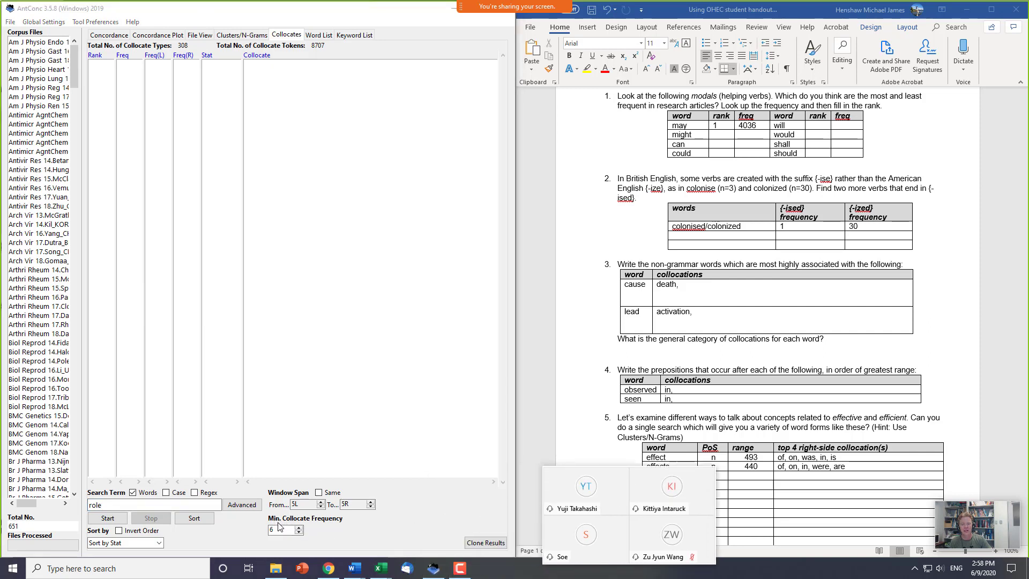
pyautogui.click(338, 522)
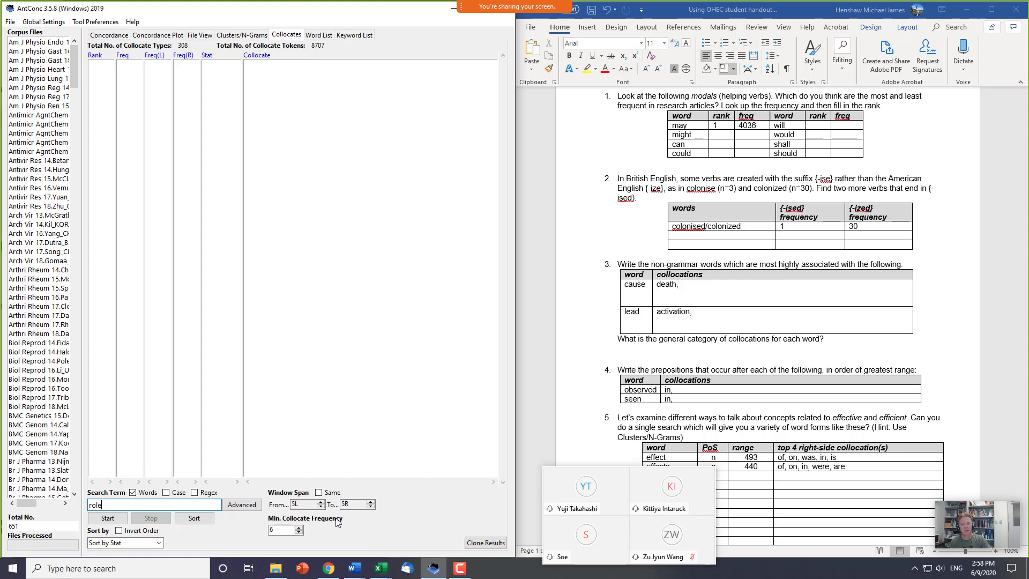
pyautogui.click(281, 528)
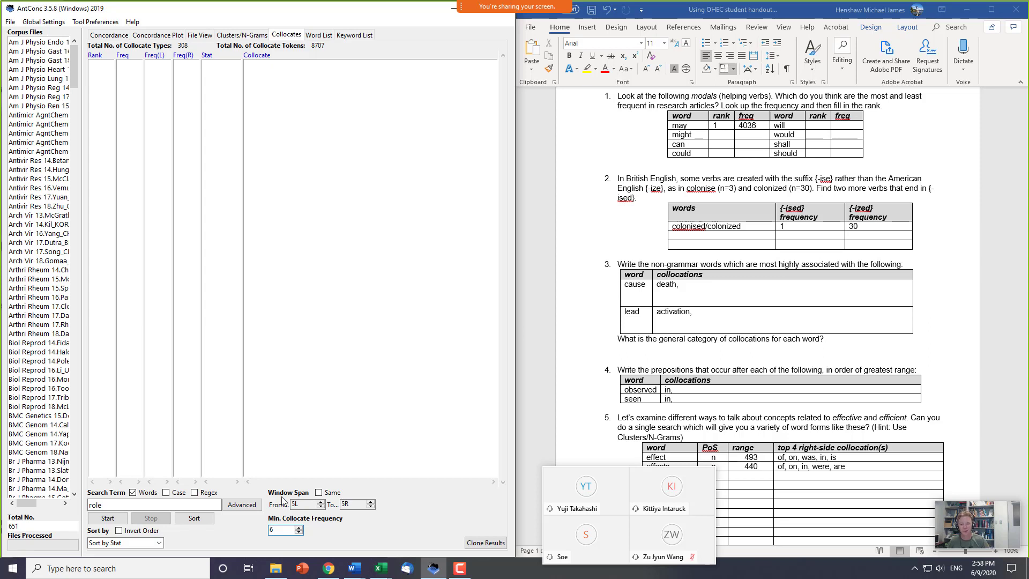
pyautogui.doubleClick(271, 529)
pyautogui.click(299, 528)
pyautogui.click(111, 516)
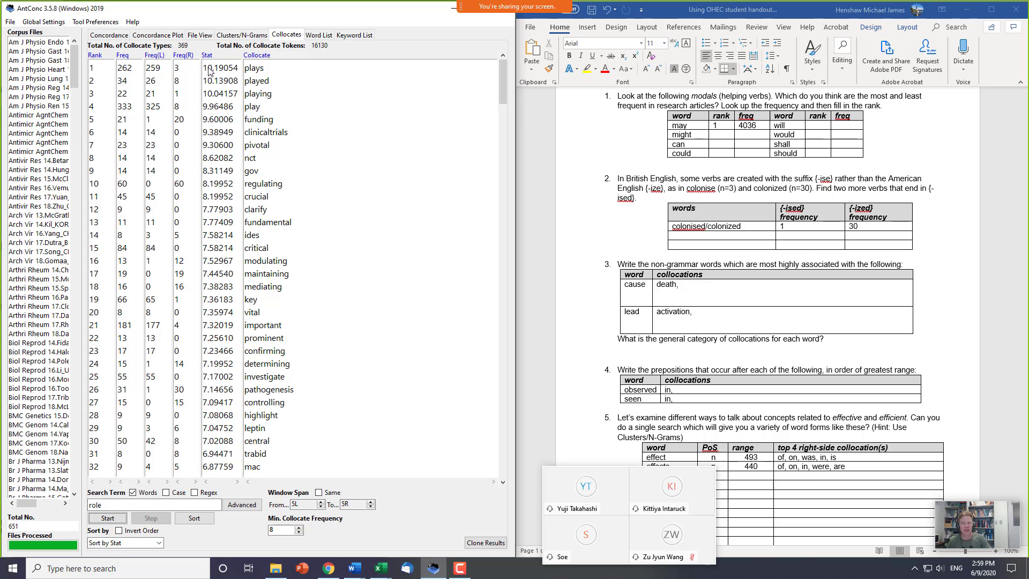
pyautogui.moveTo(208, 68); pyautogui.dragTo(219, 109)
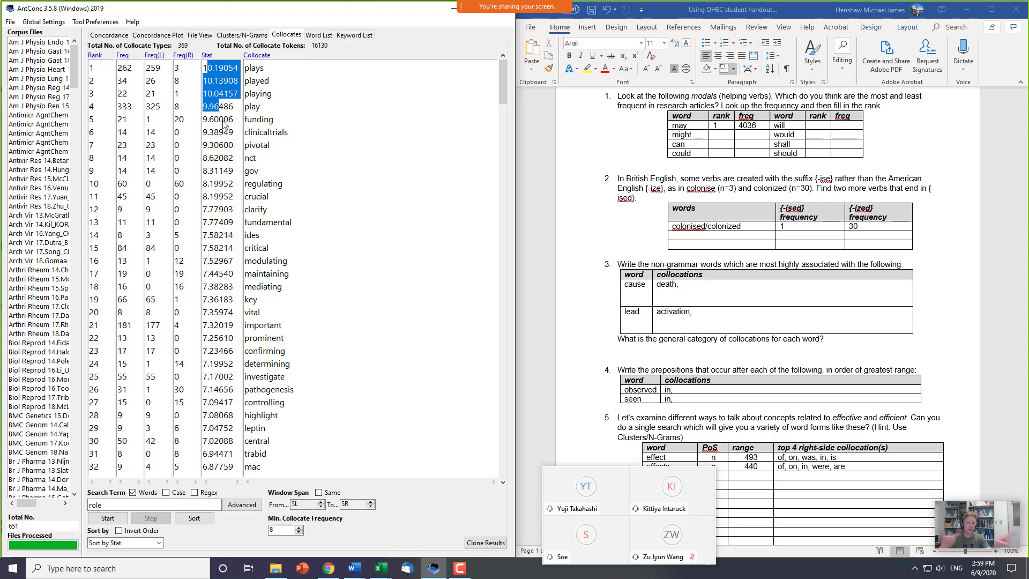
# - Set the collocates window span to run from 5R to 5R, leaving the Same option off
pyautogui.click(111, 501)
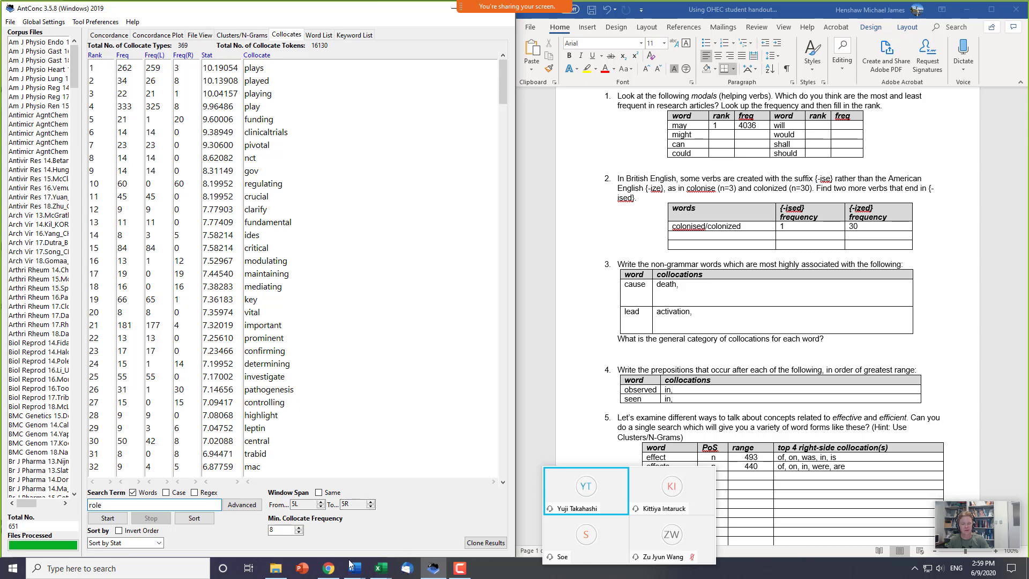
pyautogui.click(319, 493)
pyautogui.click(371, 507)
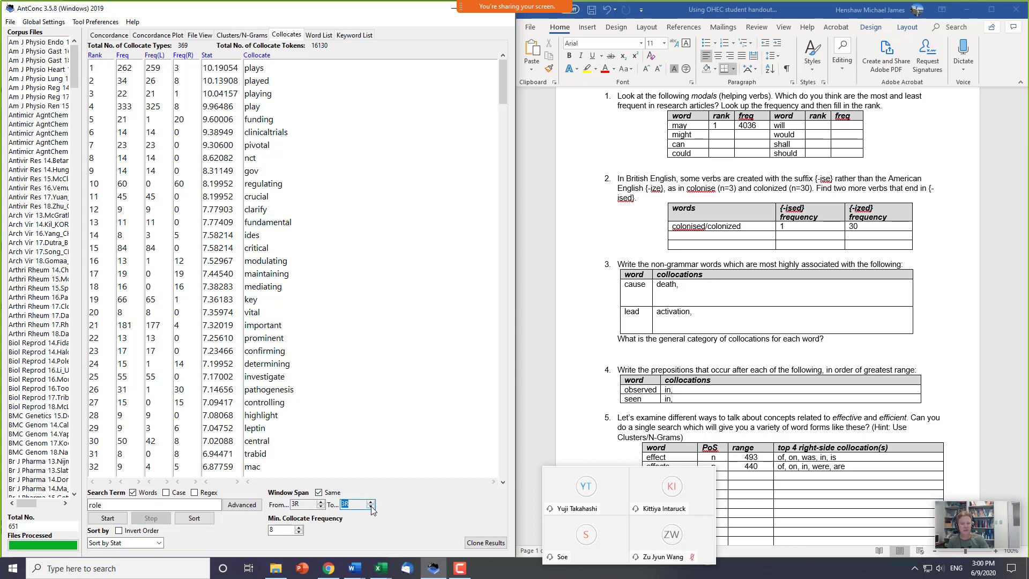
pyautogui.click(371, 502)
pyautogui.click(319, 492)
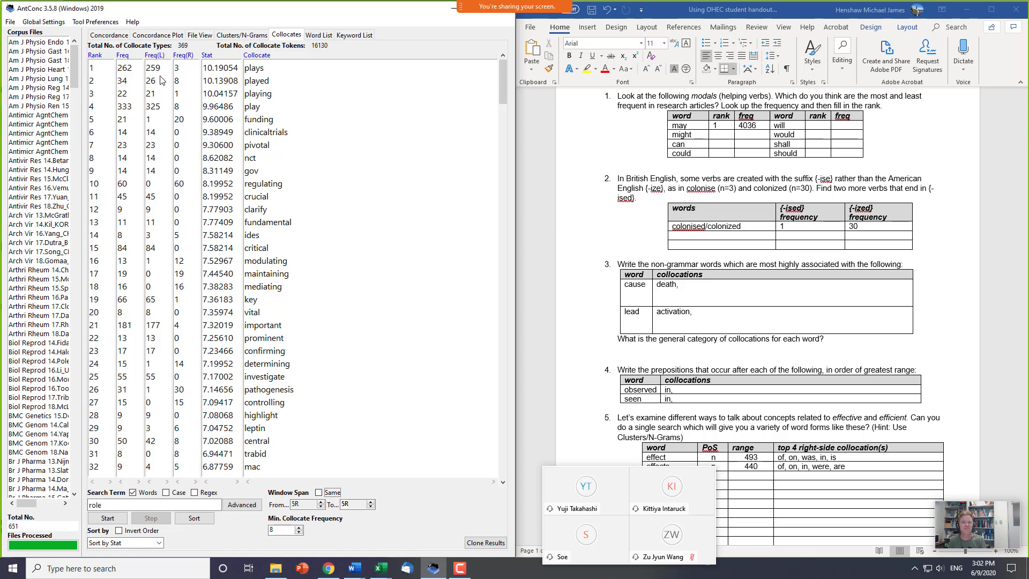
# - Open the concordance for the collocate "played" and read the full context around "role"
pyautogui.click(257, 81)
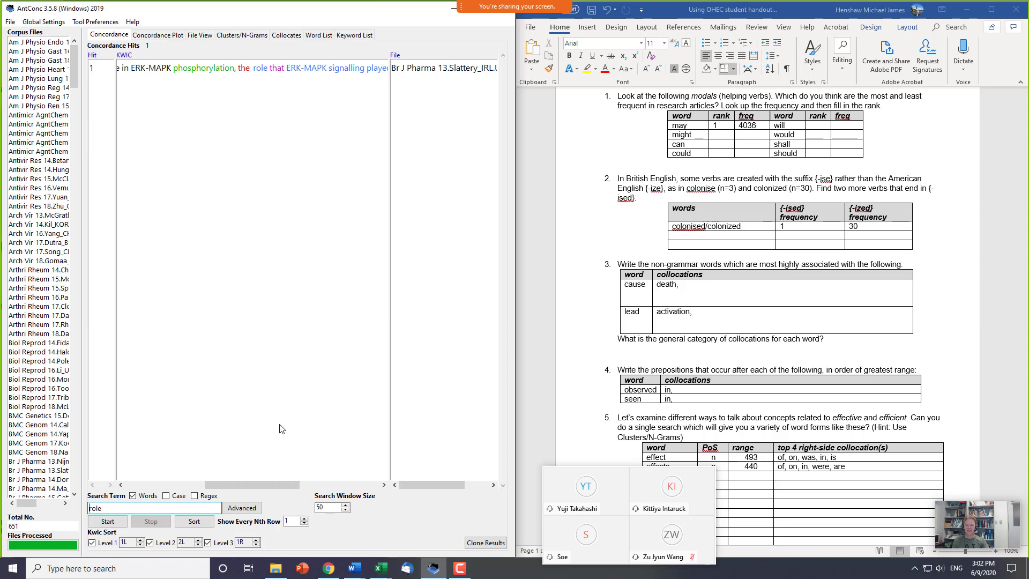
pyautogui.moveTo(235, 485)
pyautogui.mouseDown()
pyautogui.moveTo(260, 484)
pyautogui.moveTo(245, 479)
pyautogui.mouseUp()
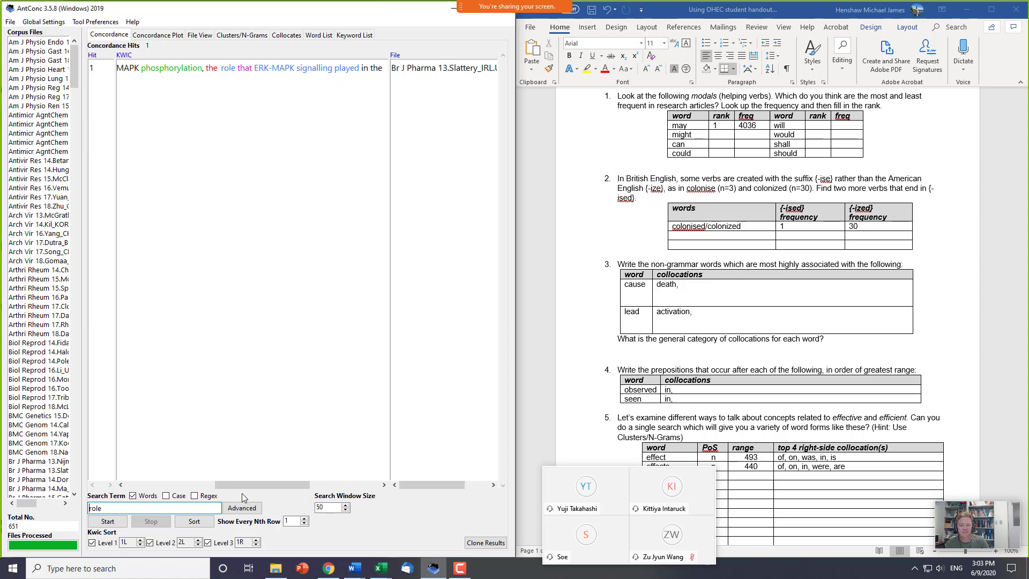
pyautogui.moveTo(244, 485); pyautogui.dragTo(254, 485)
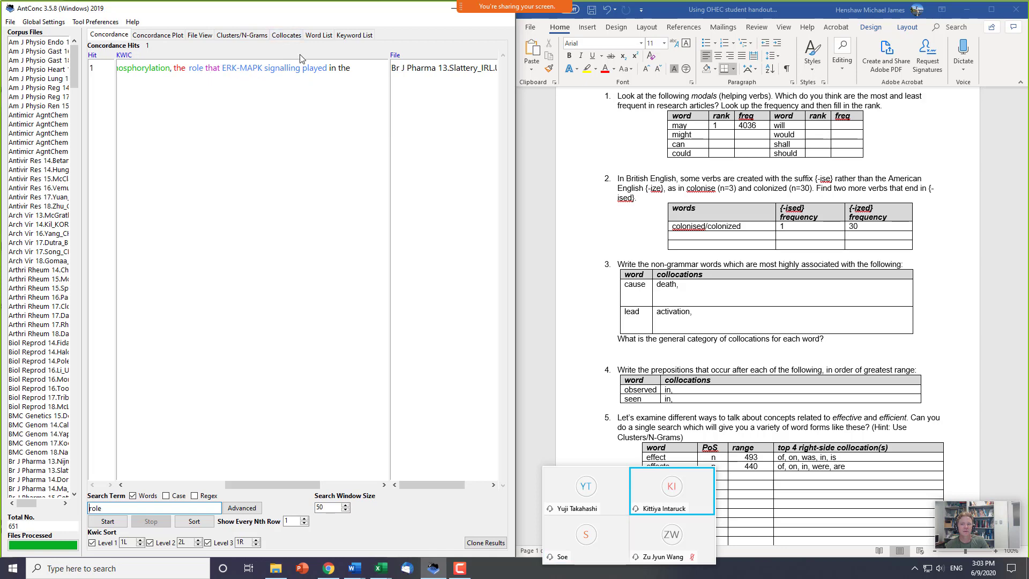
# - Return to the collocates of "role", check the concordance for "playing", and go back to the collocates list
pyautogui.click(286, 36)
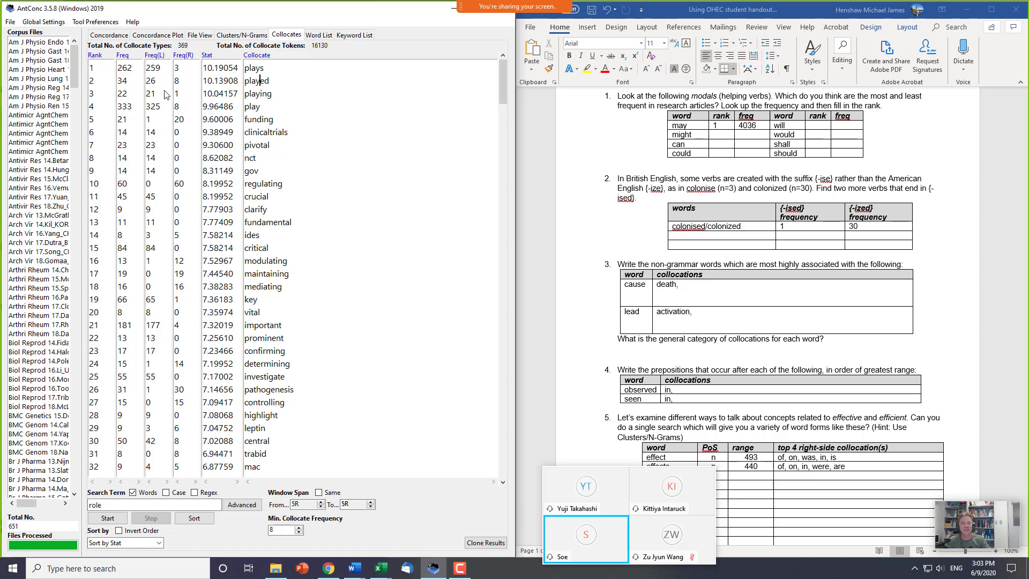
pyautogui.click(249, 93)
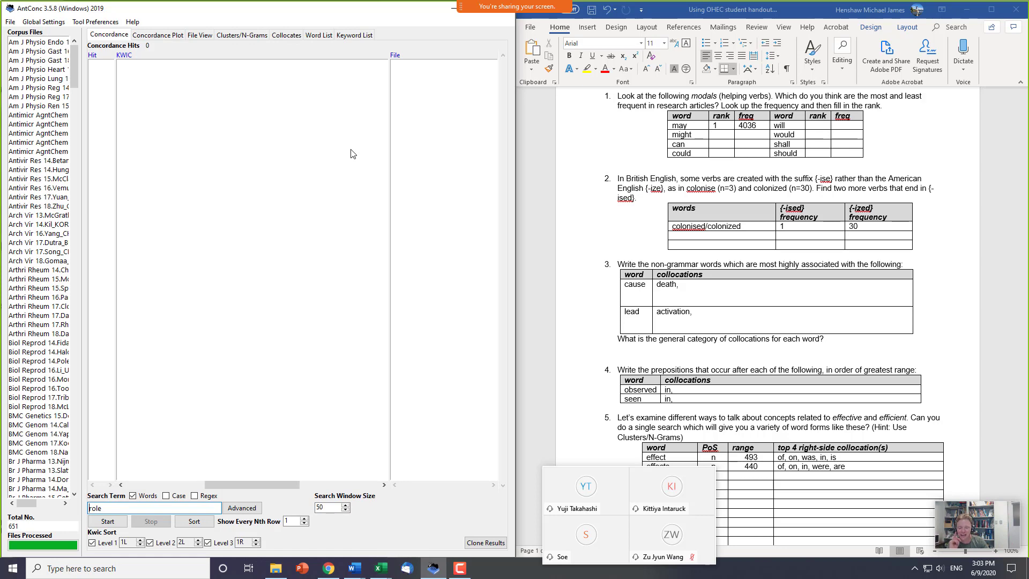
pyautogui.click(286, 36)
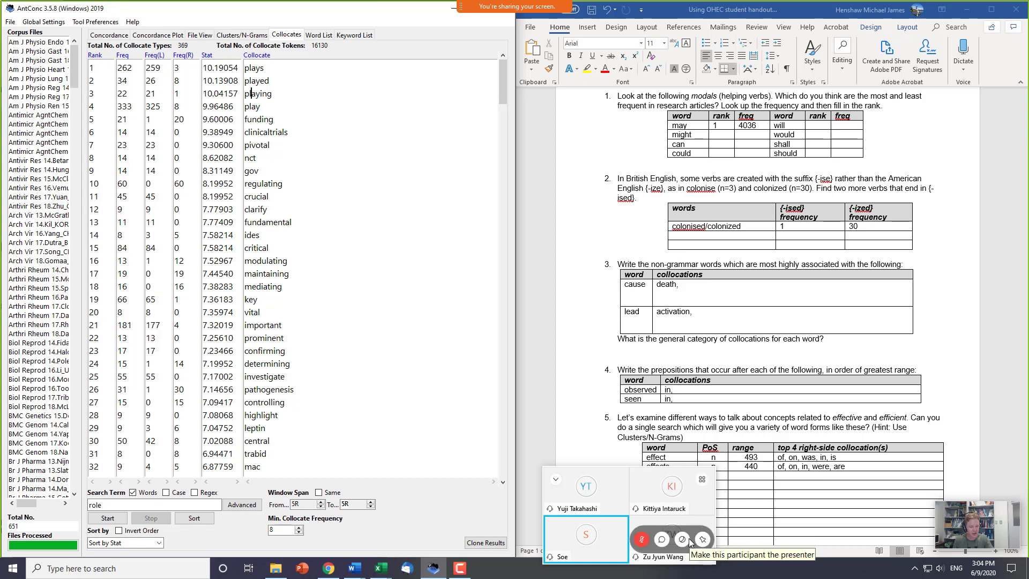
# - Make the meeting participant the presenter in Webex, view their shared concordance in the maximized window, and restore the window size
pyautogui.click(688, 538)
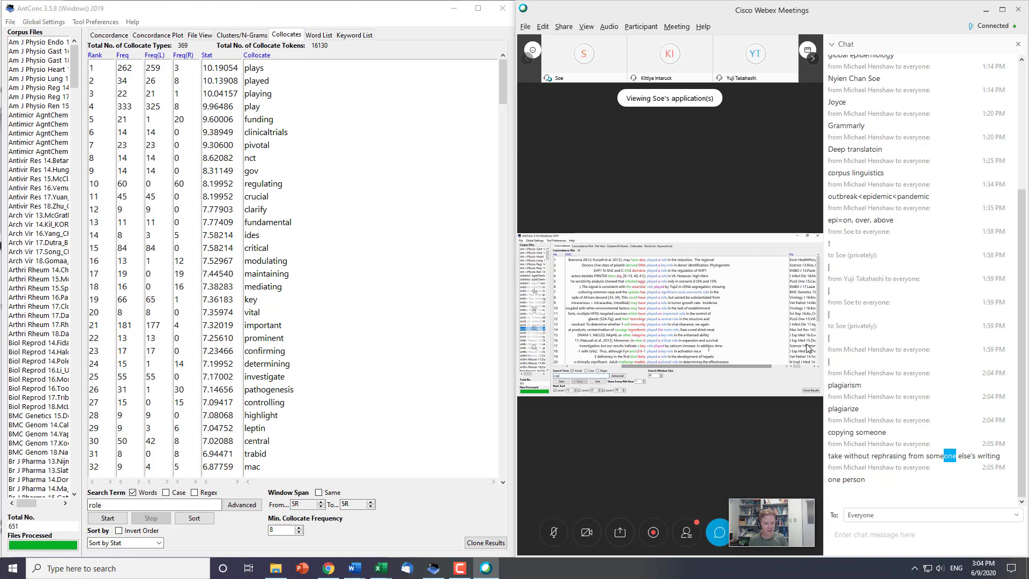
pyautogui.click(1003, 10)
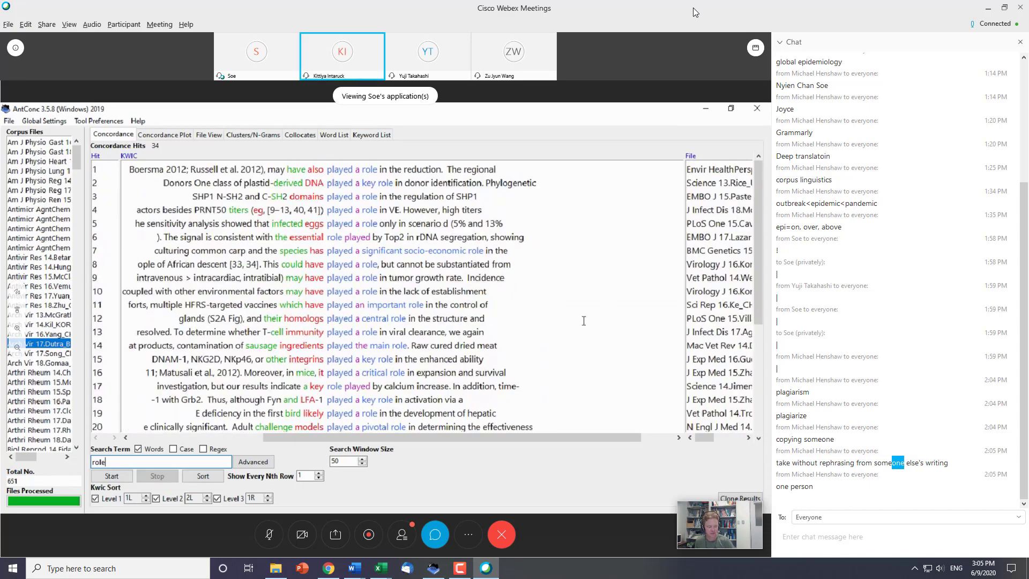
pyautogui.doubleClick(693, 7)
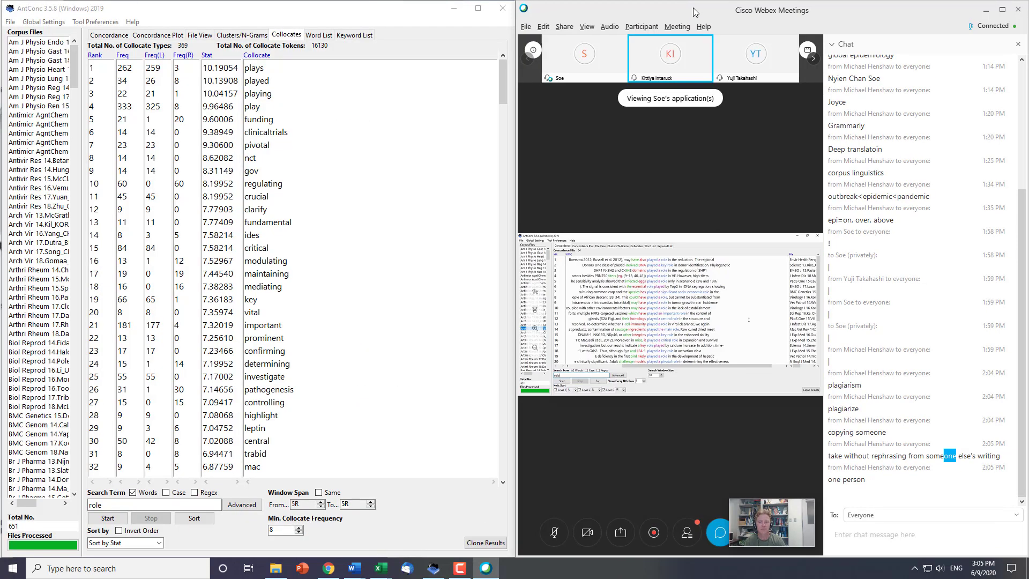
# - Look through AntConc's Concordance and Clusters/N-Grams results and return to the collocates of "role"
pyautogui.click(251, 93)
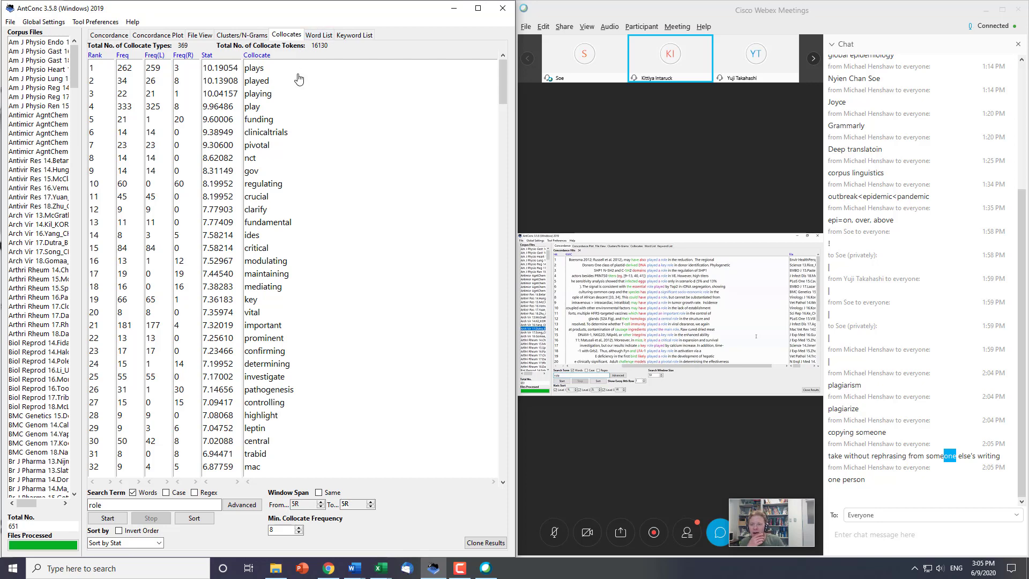
pyautogui.moveTo(386, 575)
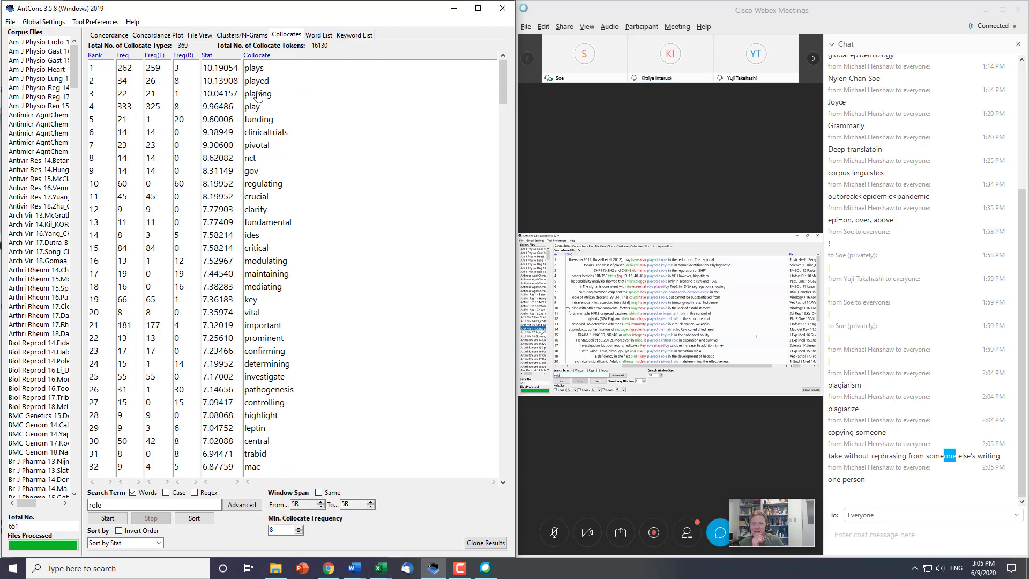
pyautogui.click(121, 37)
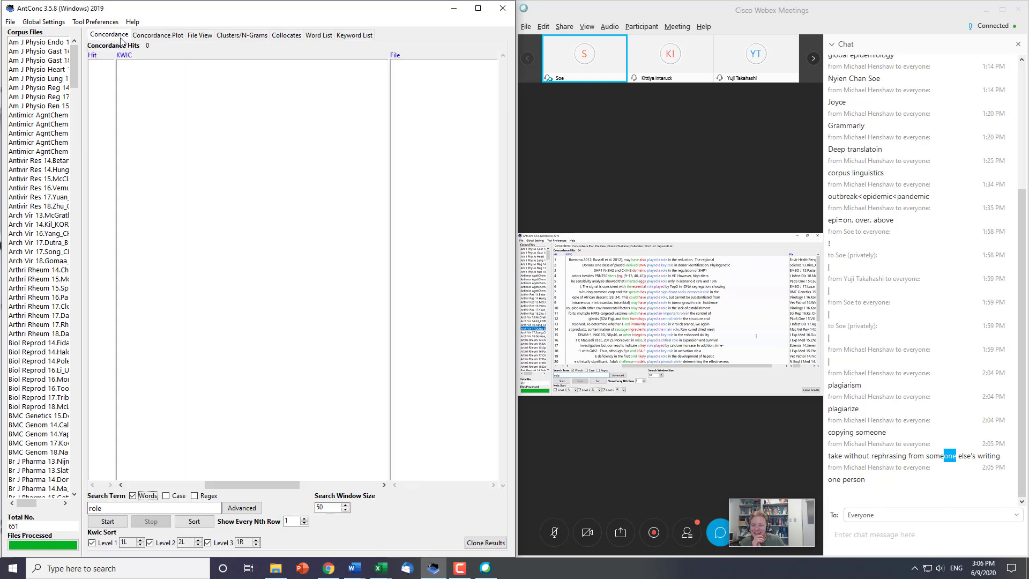
pyautogui.click(263, 38)
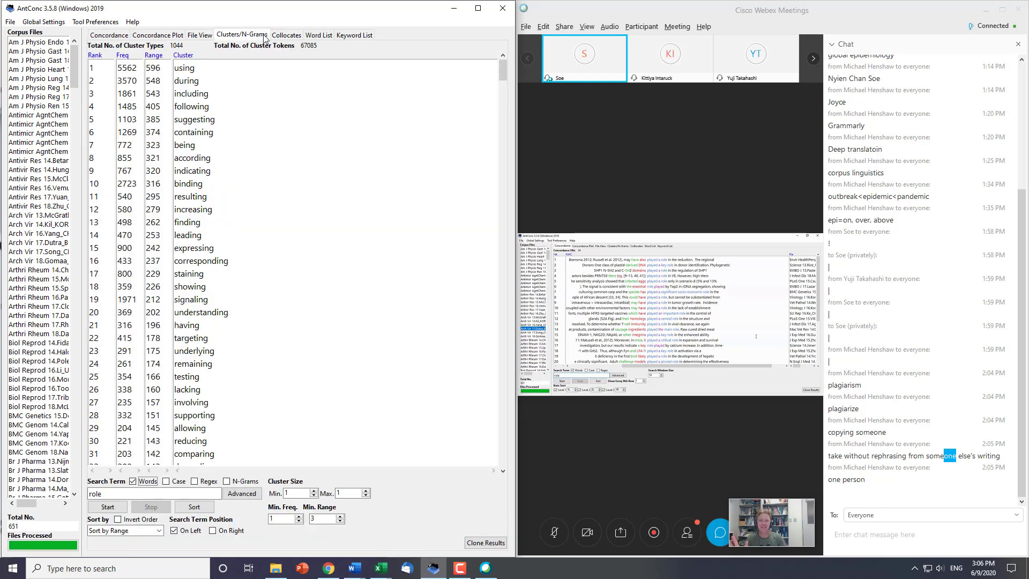
pyautogui.click(284, 36)
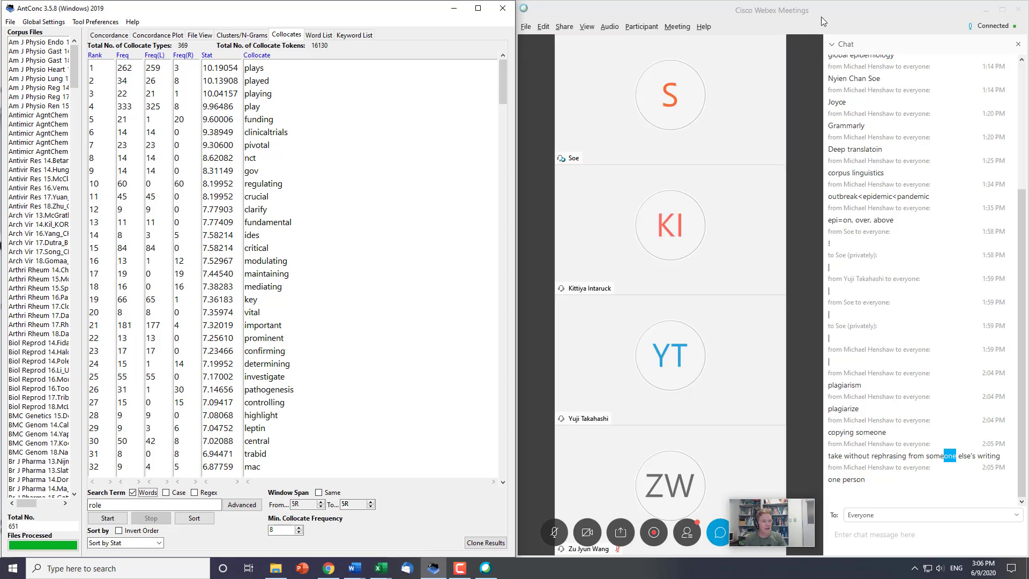
# - Bring the OHEC student handout in Word back up beside the collocates list
pyautogui.click(325, 571)
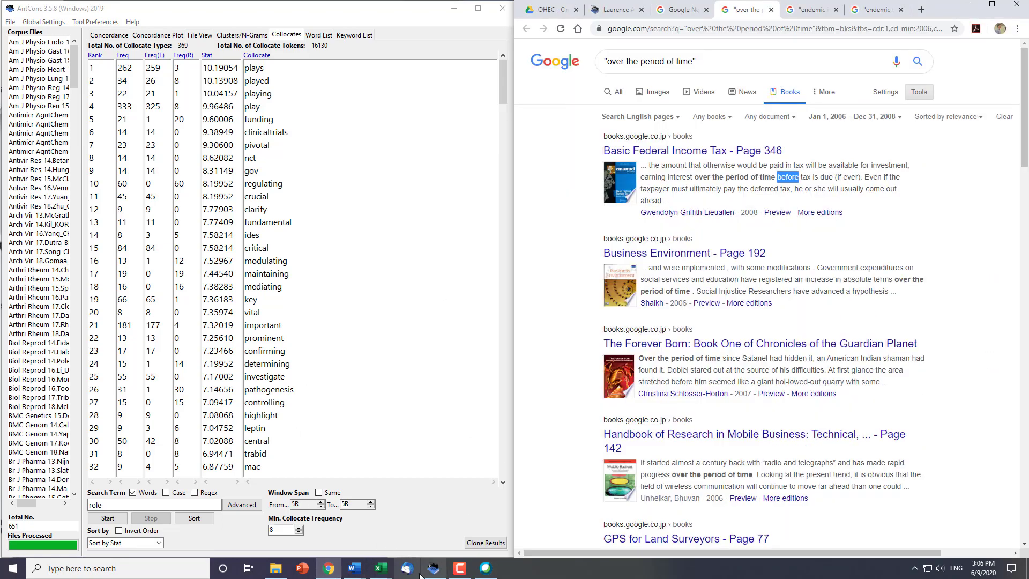
pyautogui.moveTo(354, 568)
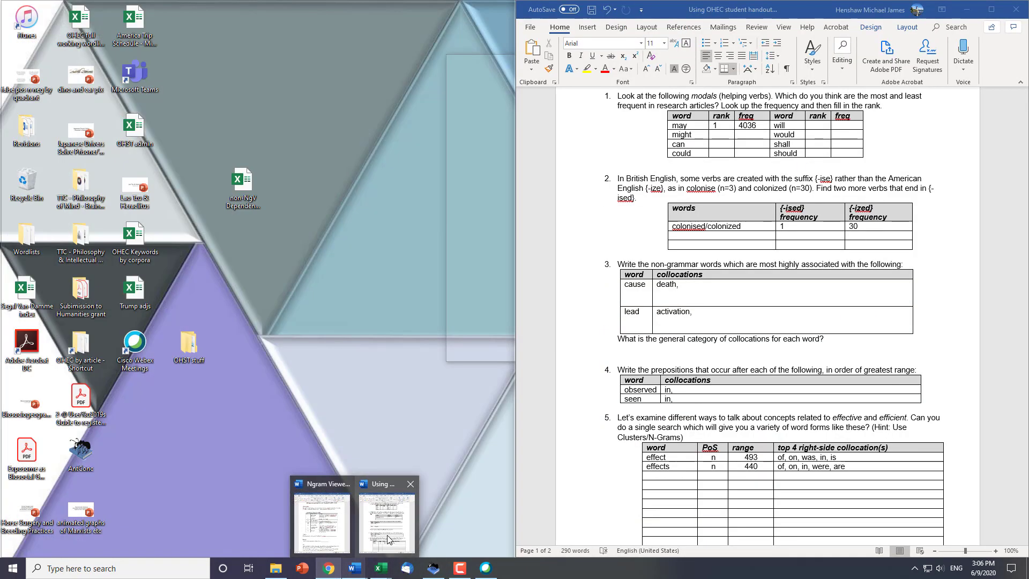
pyautogui.click(388, 538)
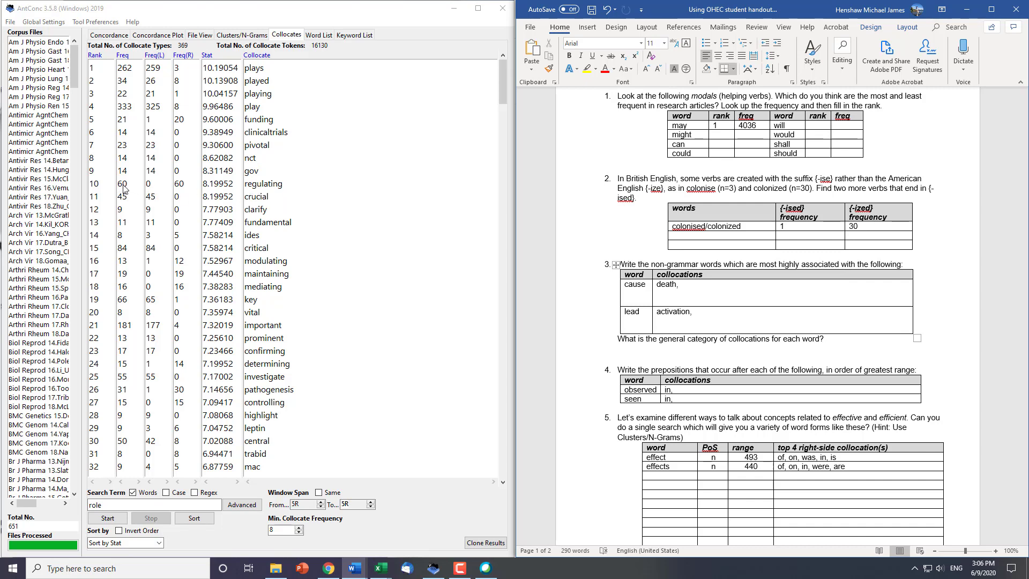
# - View the concordance lines for the collocate "regulating" with a wider KWIC column, and return to the collocates list
pyautogui.click(266, 187)
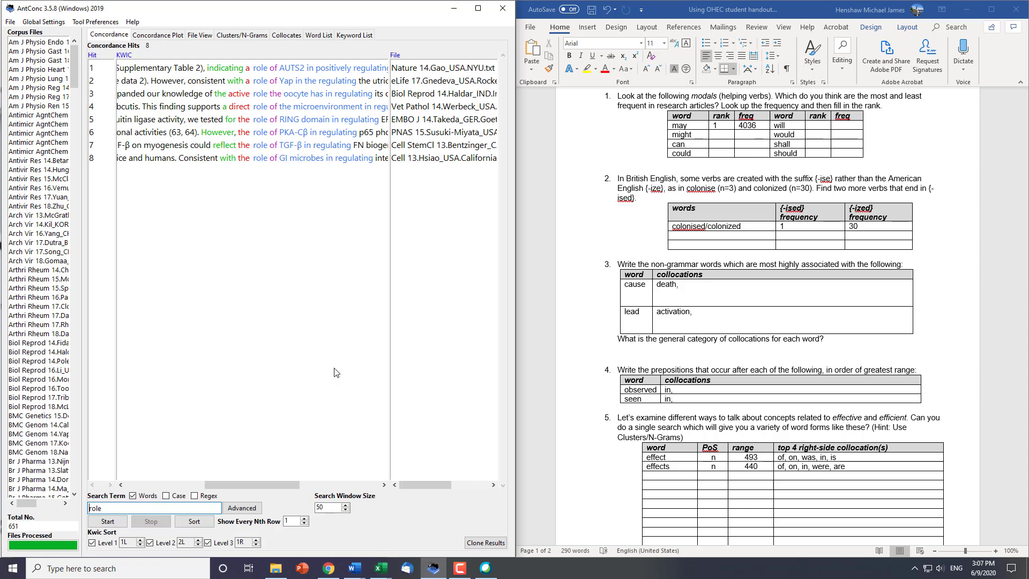
pyautogui.moveTo(389, 293); pyautogui.dragTo(411, 287)
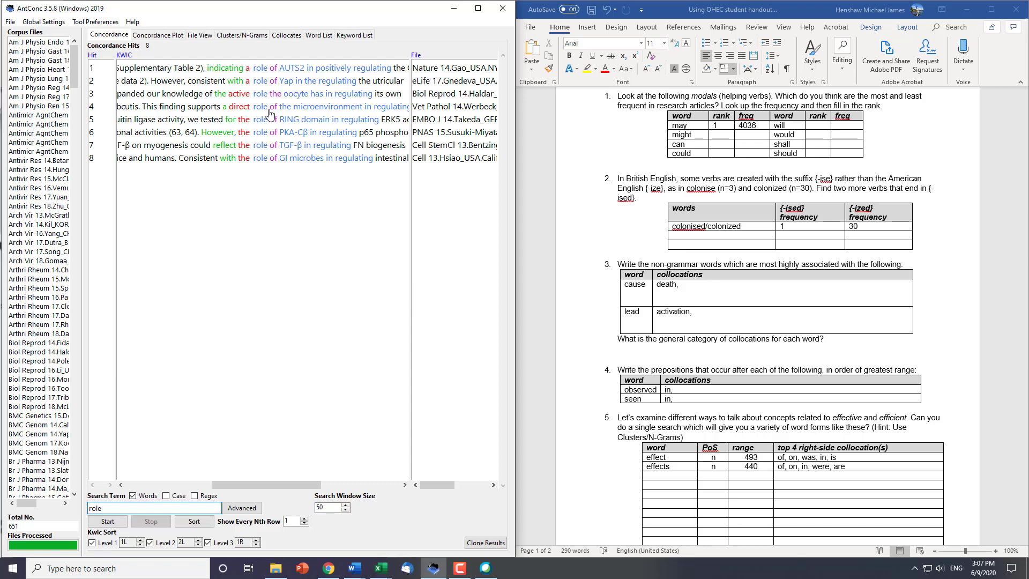
pyautogui.click(244, 36)
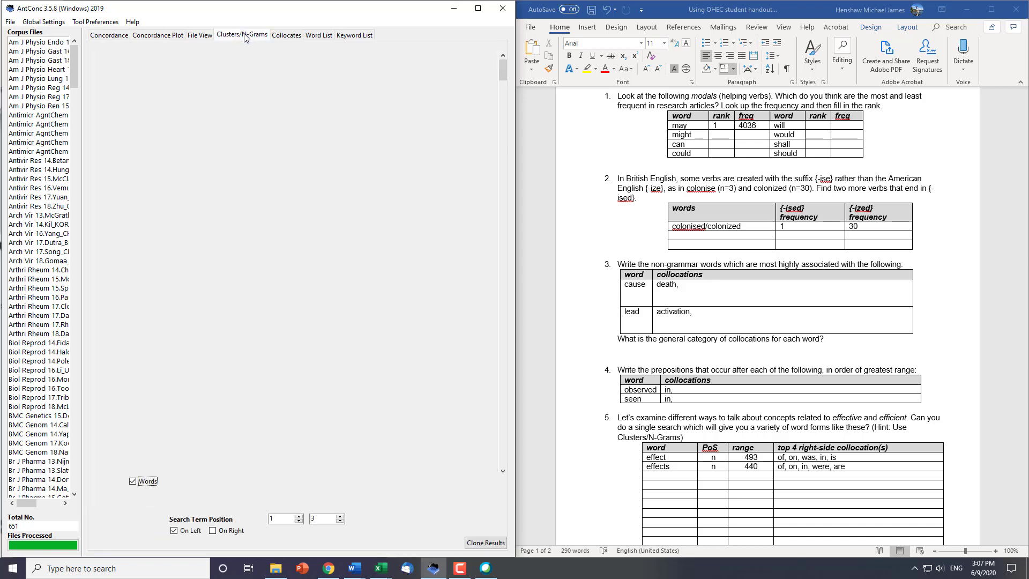
pyautogui.click(285, 35)
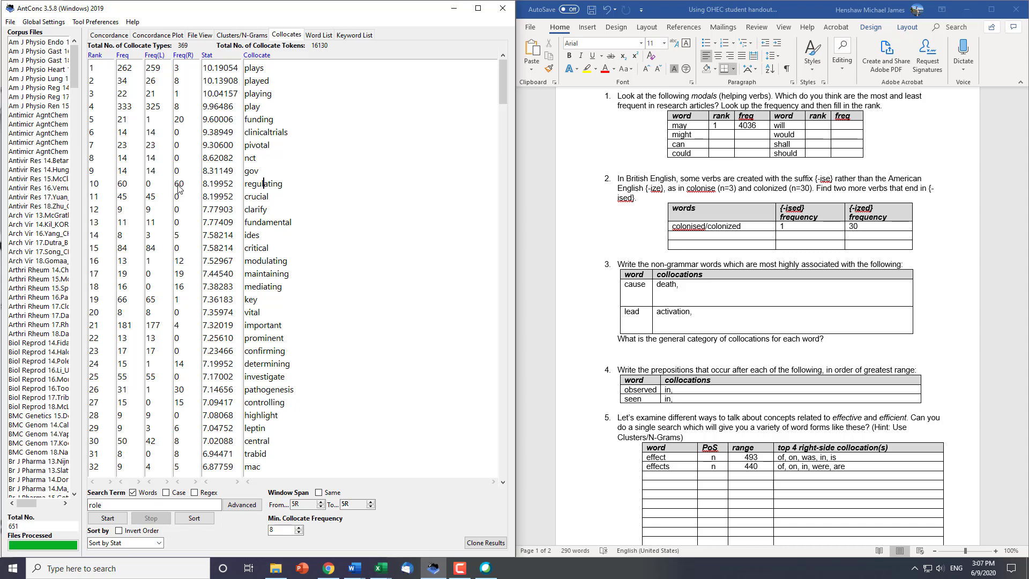
# - Compare the "regulating" concordance lines with the Clusters/N-Grams results and the collocates of "role"
pyautogui.click(108, 35)
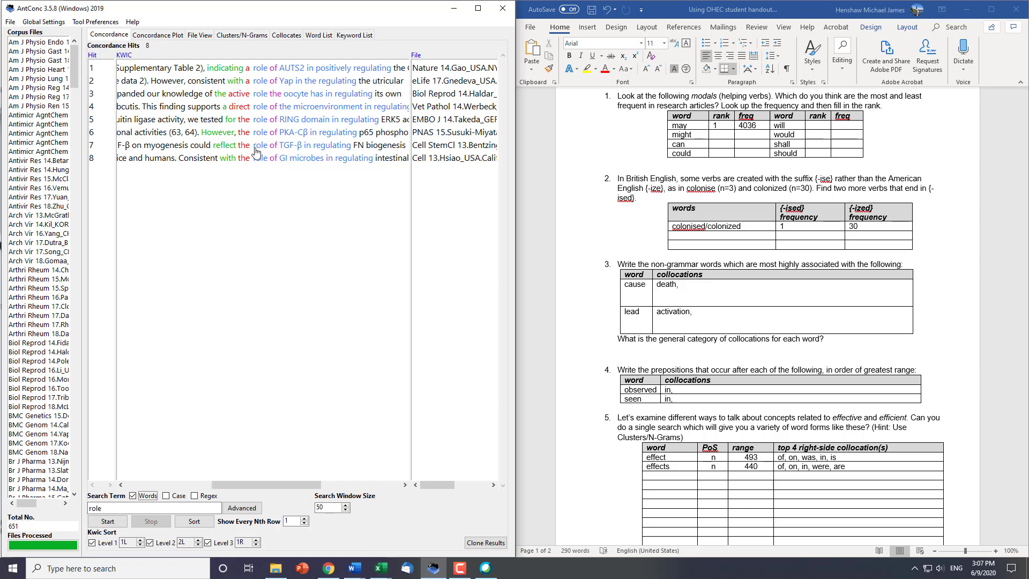
pyautogui.click(281, 35)
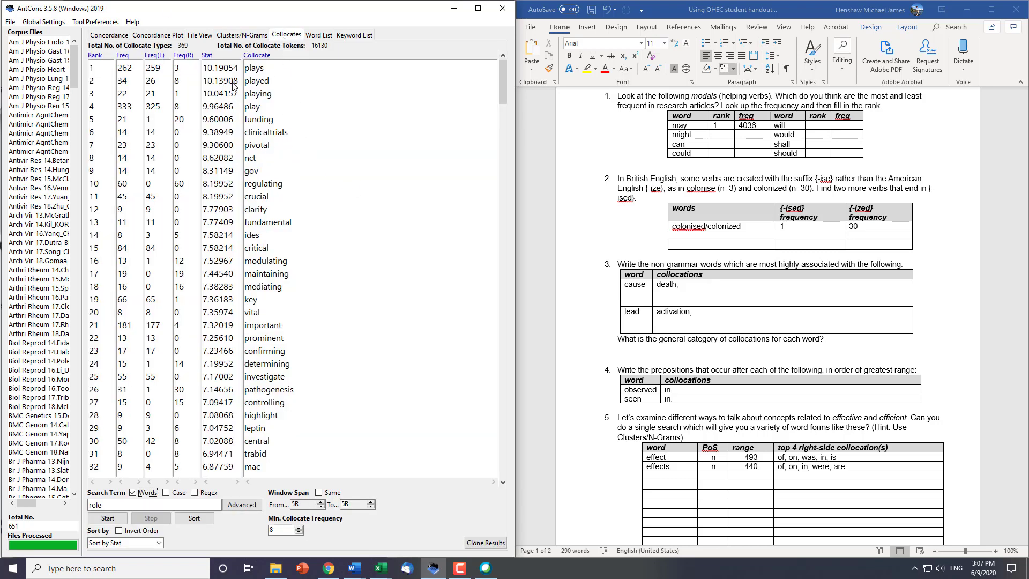
pyautogui.click(241, 35)
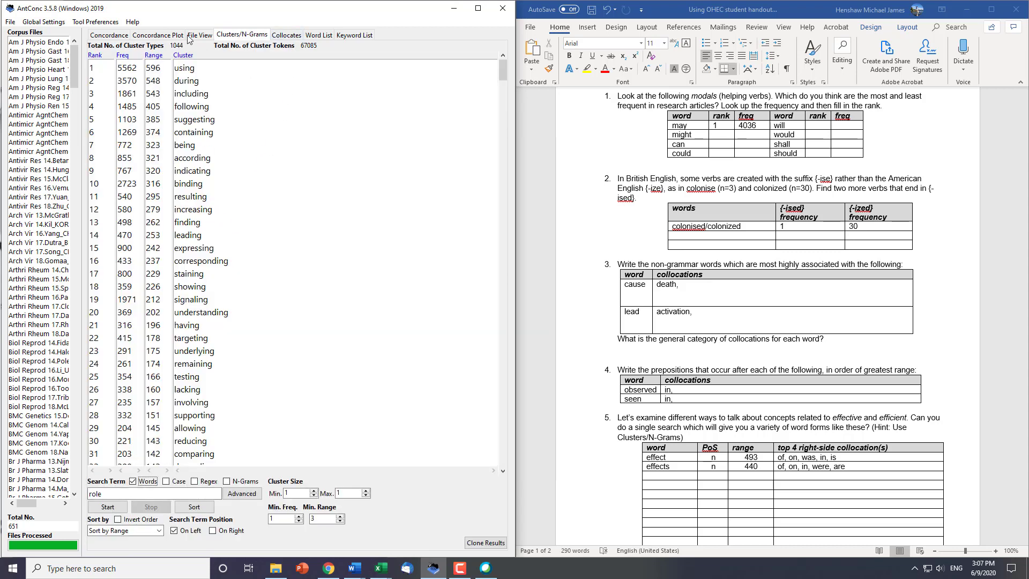
pyautogui.click(111, 34)
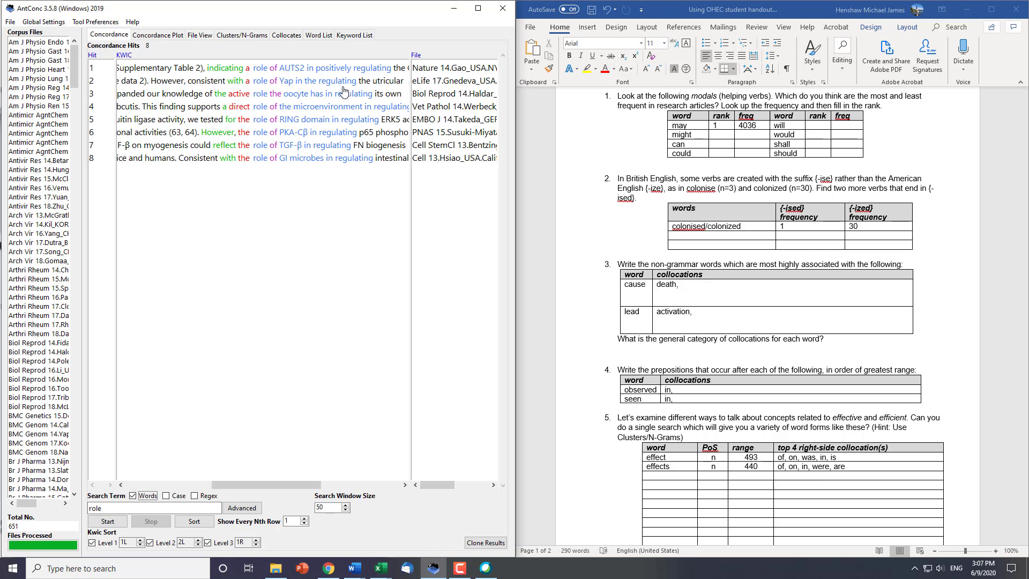
pyautogui.click(250, 35)
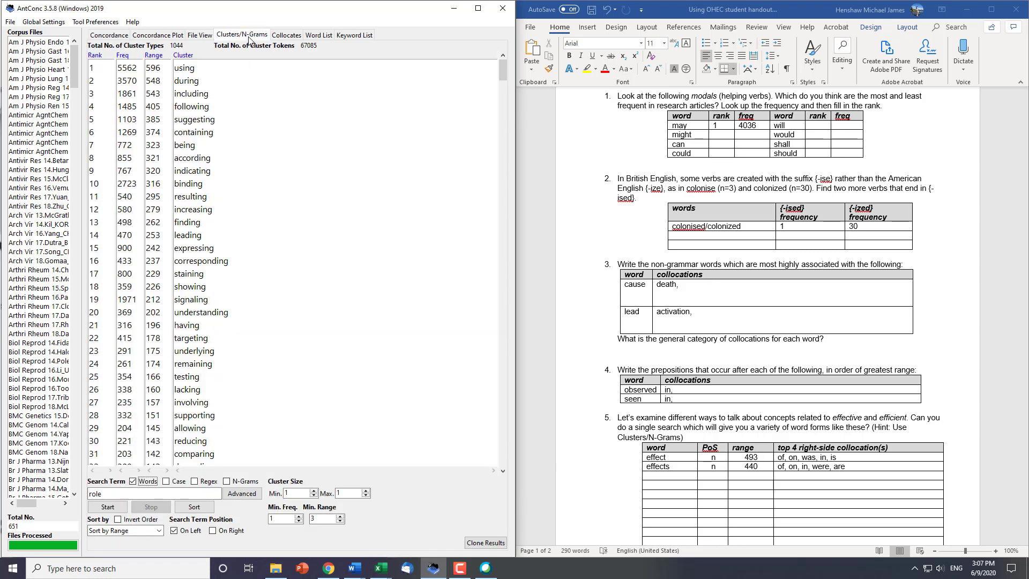
pyautogui.click(280, 37)
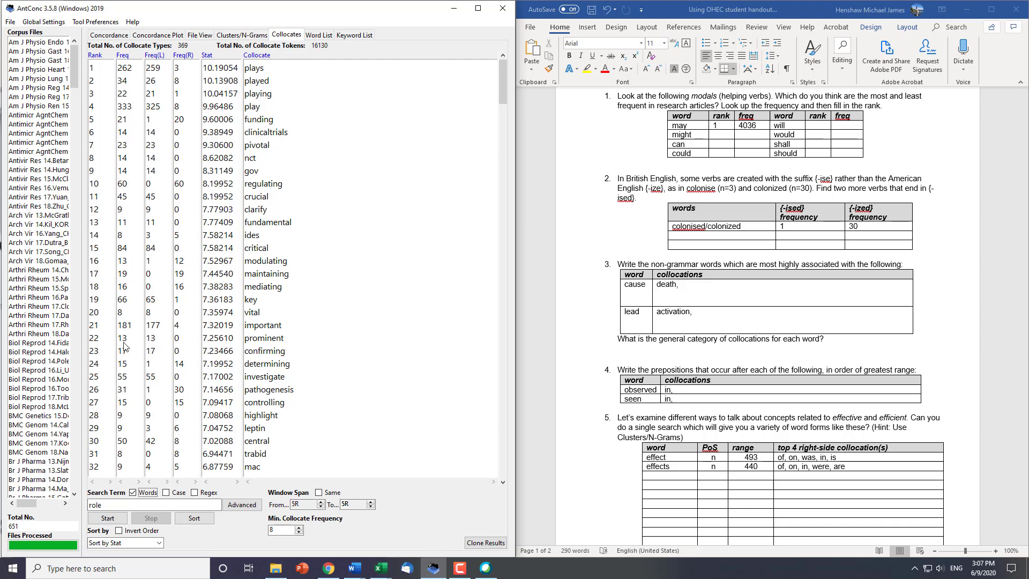
# - Look over the "regulating" concordance once more, return to the collocates of "role", and open the concordance for "investigate"
pyautogui.click(115, 35)
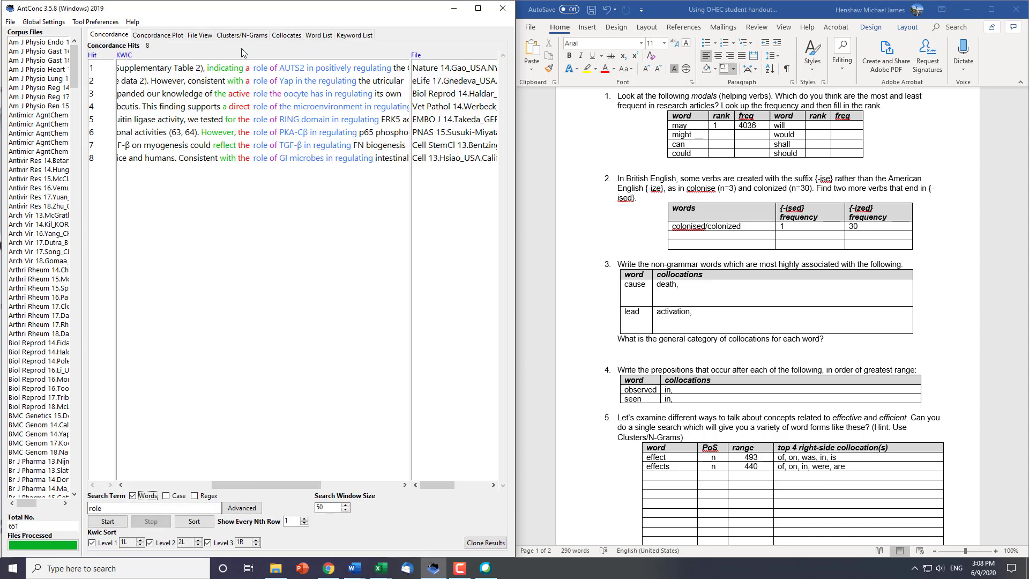
pyautogui.click(241, 35)
pyautogui.click(287, 35)
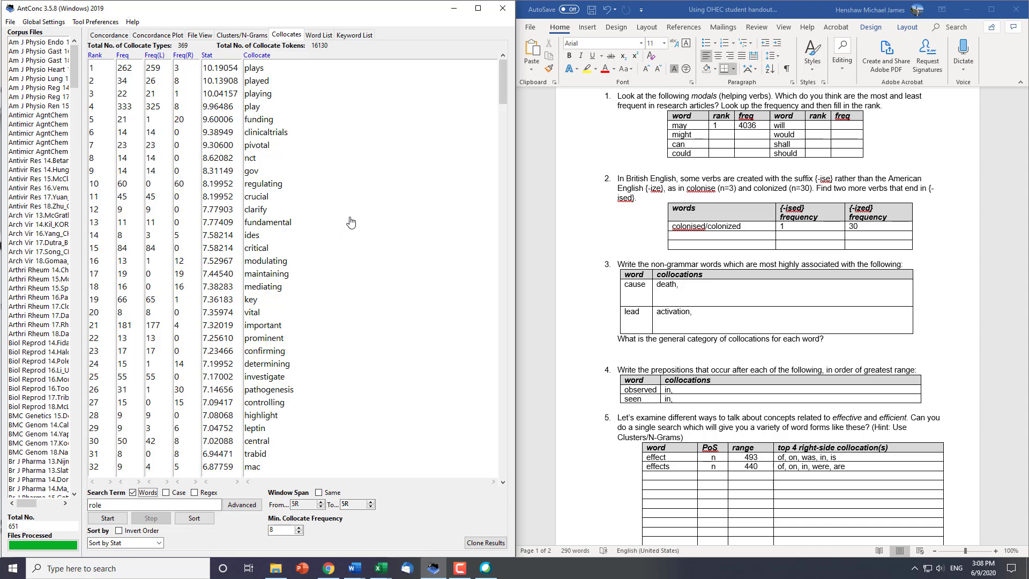
pyautogui.click(159, 507)
pyautogui.click(262, 381)
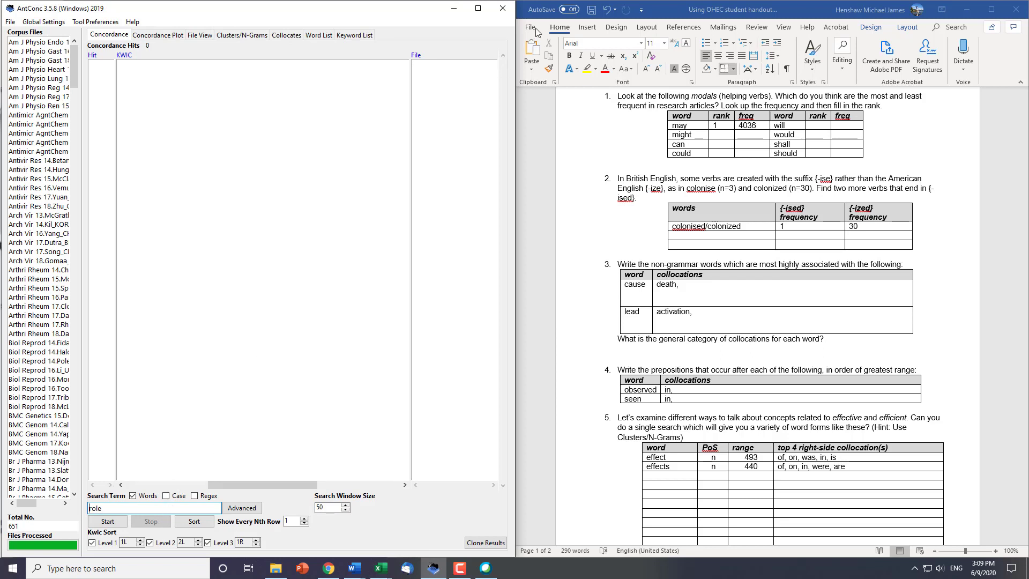
# - Switch to Webex Meetings and share the screen with the meeting participants
pyautogui.click(485, 567)
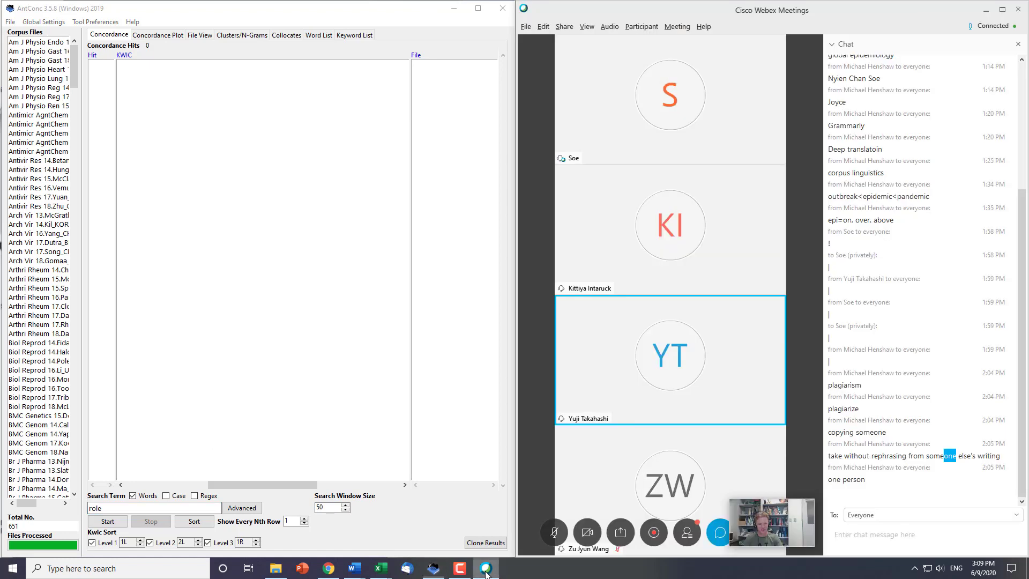
pyautogui.click(636, 26)
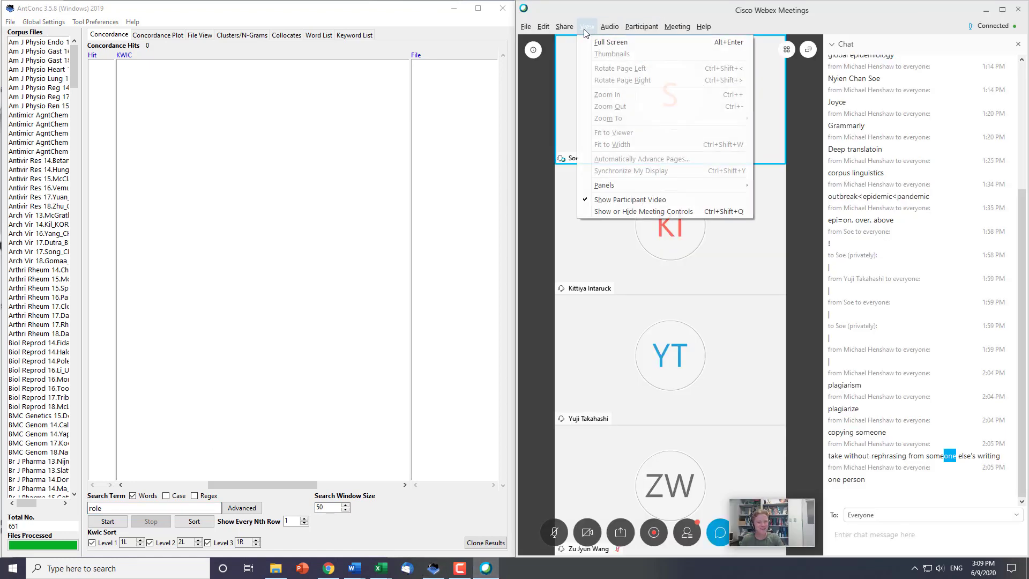
pyautogui.click(582, 42)
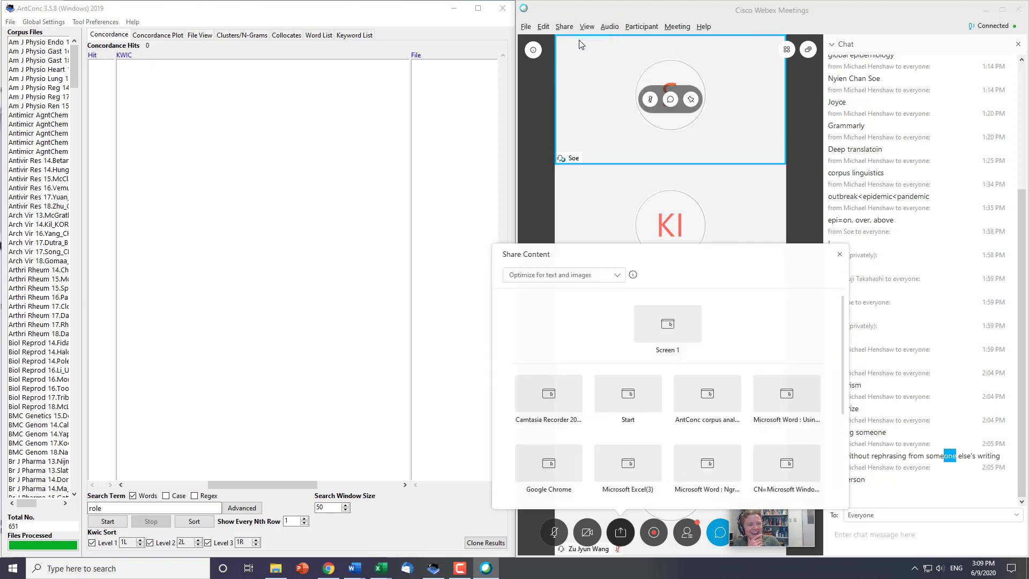
pyautogui.click(672, 197)
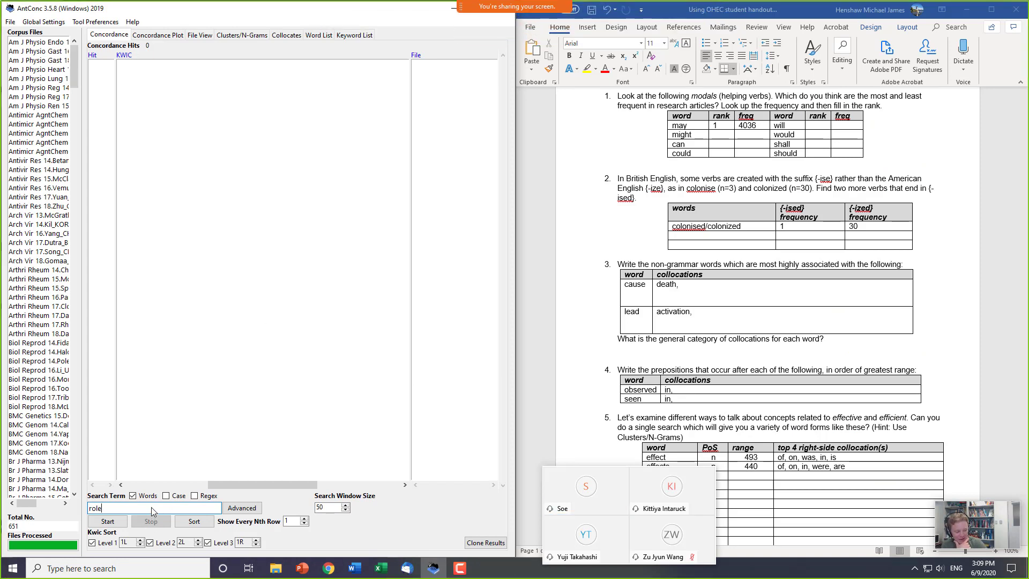
# - Clear the search term, try opening the concordance for the collocate "investigate", and return to the collocates list
pyautogui.press('BackSpace')
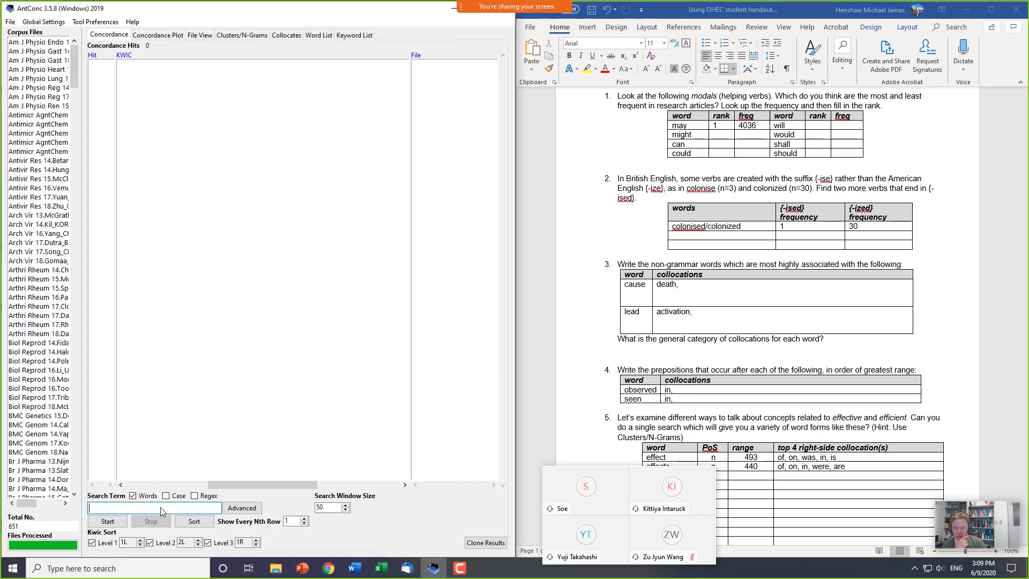
pyautogui.click(284, 34)
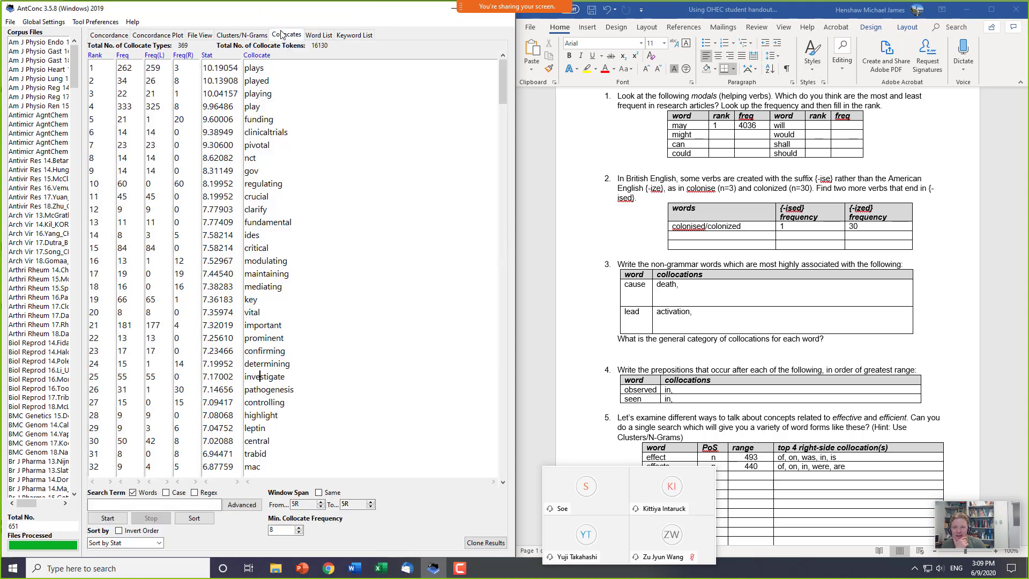
pyautogui.click(266, 379)
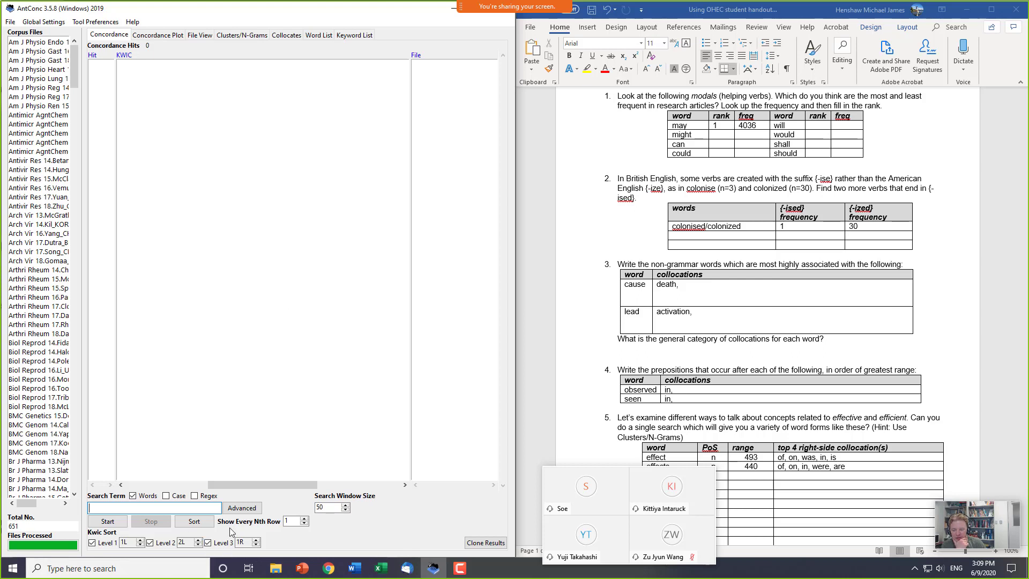
pyautogui.click(285, 36)
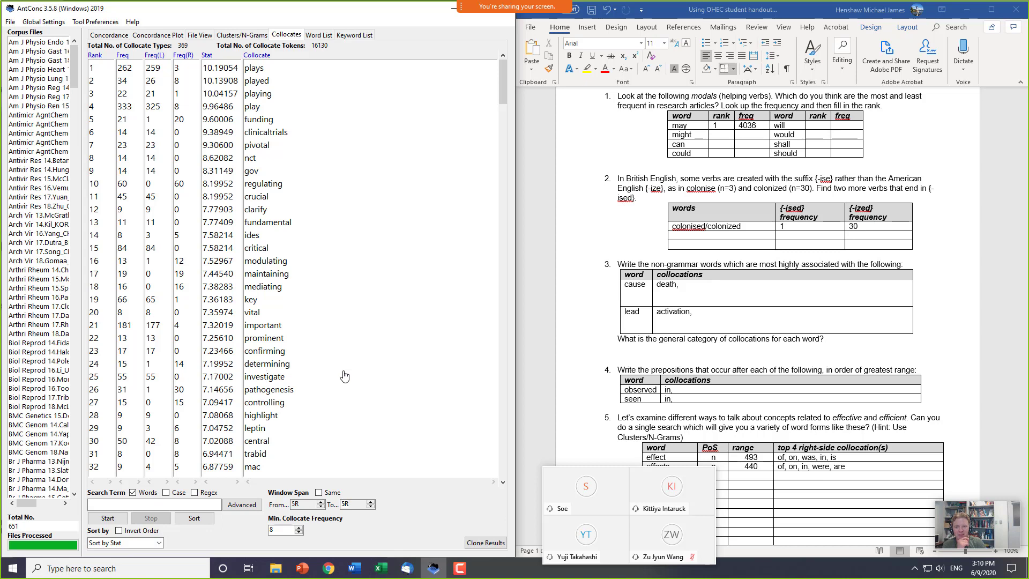
# - Look through the collocates list and search for the collocates of "cause" from exercise 3 of the handout
pyautogui.scroll(-2, 344, 377)
pyautogui.scroll(-1, 345, 377)
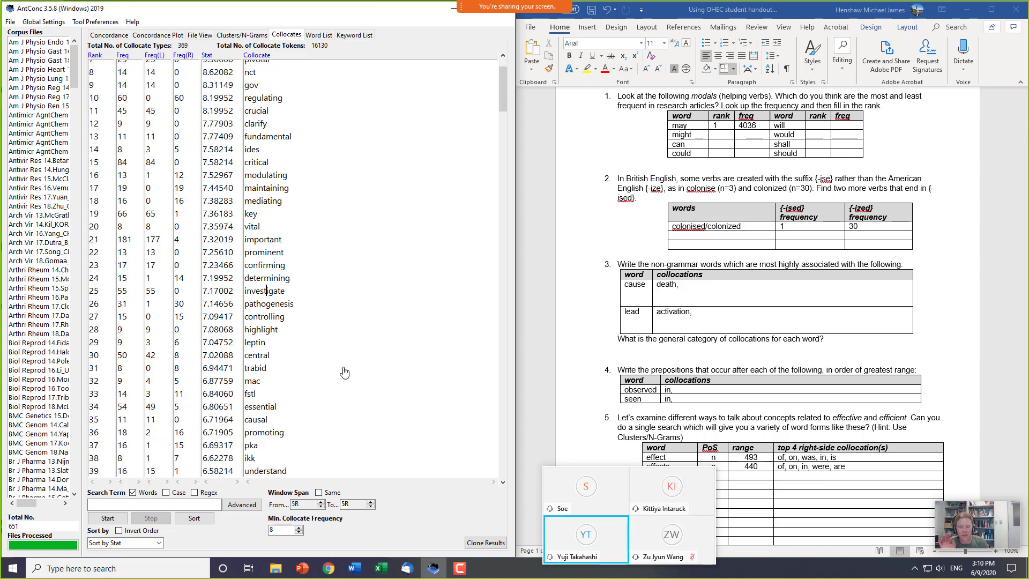
pyautogui.scroll(3, 275, 402)
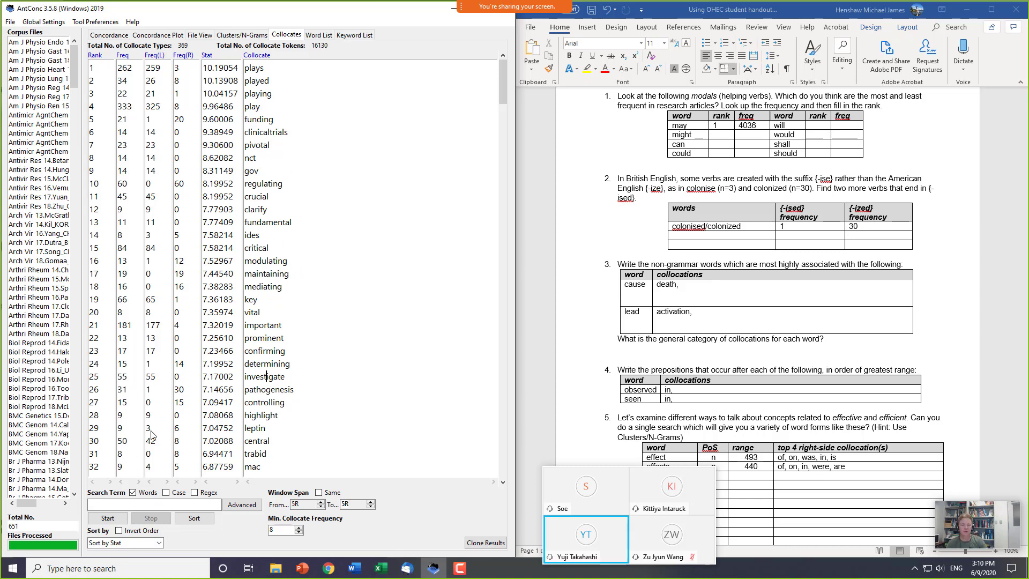
pyautogui.click(657, 329)
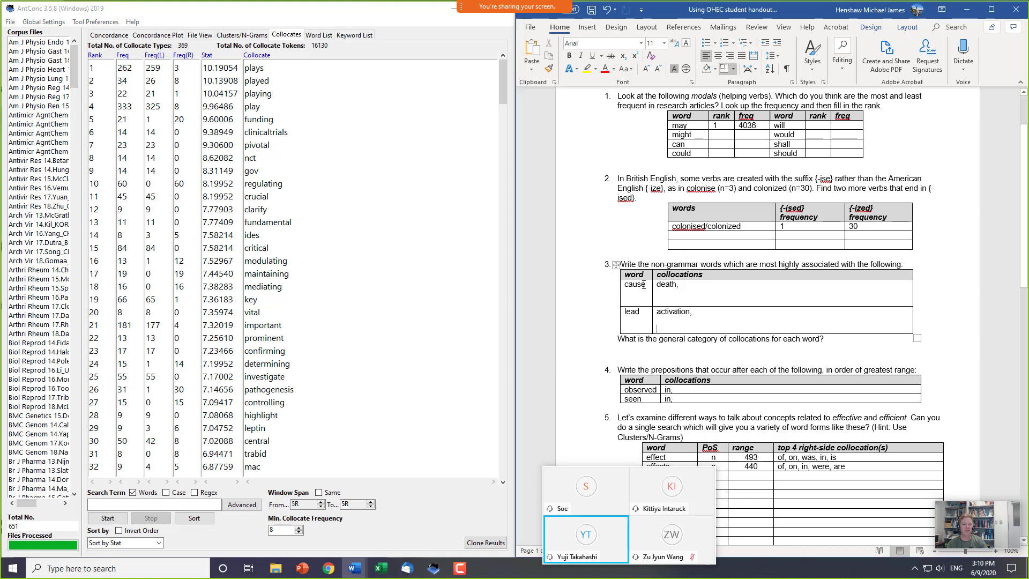
pyautogui.click(202, 504)
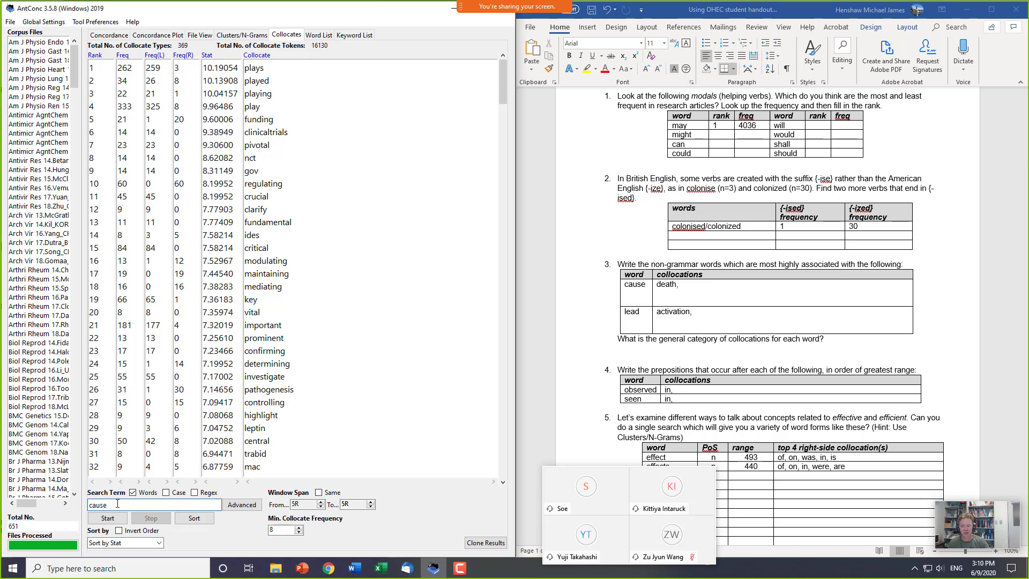
pyautogui.click(105, 518)
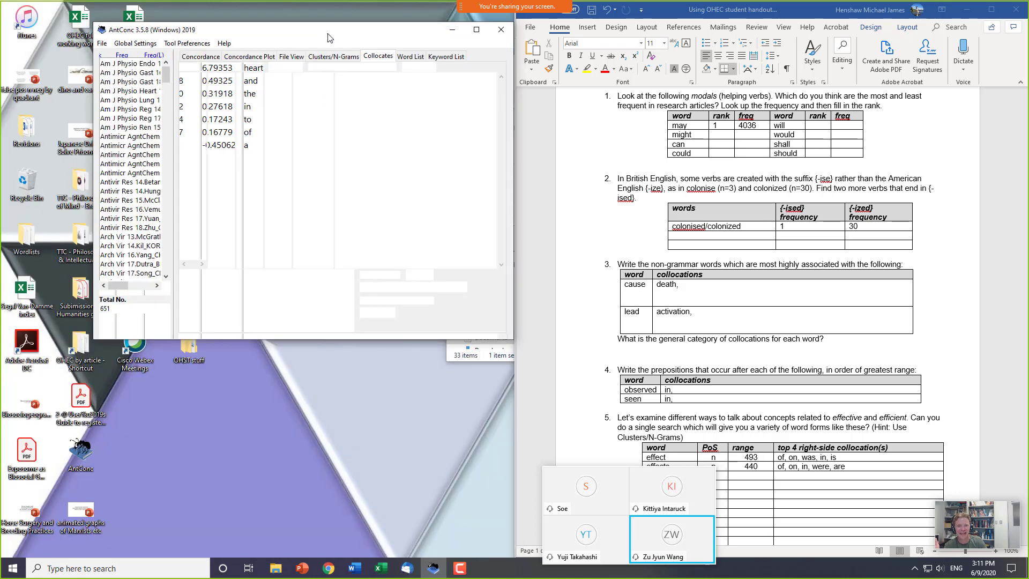
# - Close AntConc, launch it again, and dock its window beside the Word handout
pyautogui.doubleClick(326, 7)
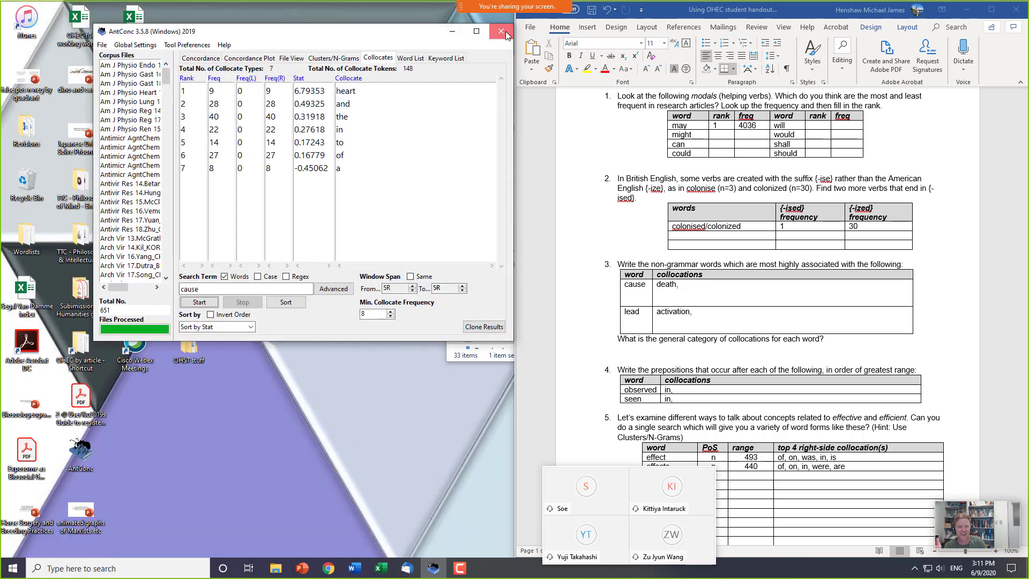
pyautogui.press('super+Down')
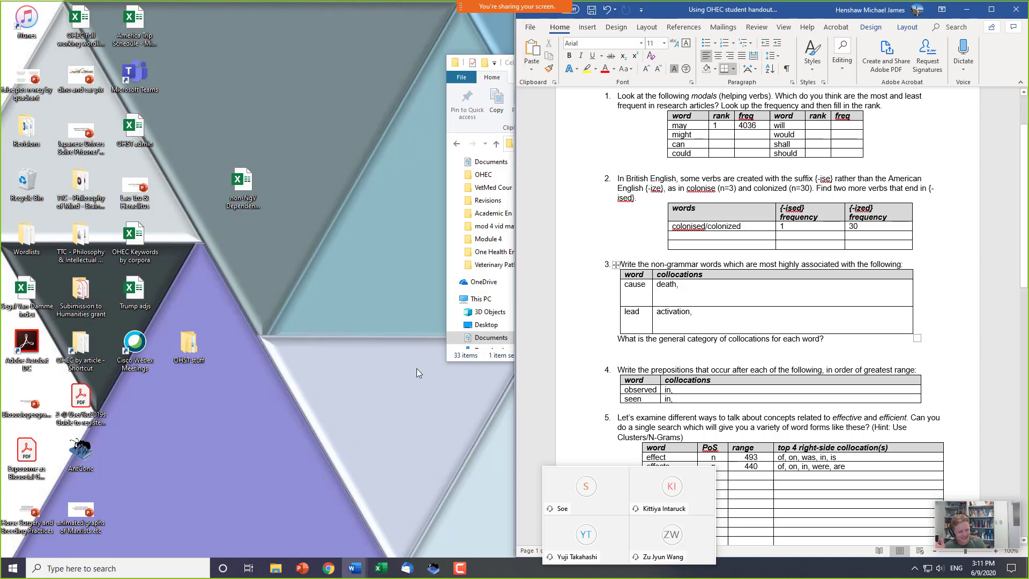
pyautogui.click(233, 271)
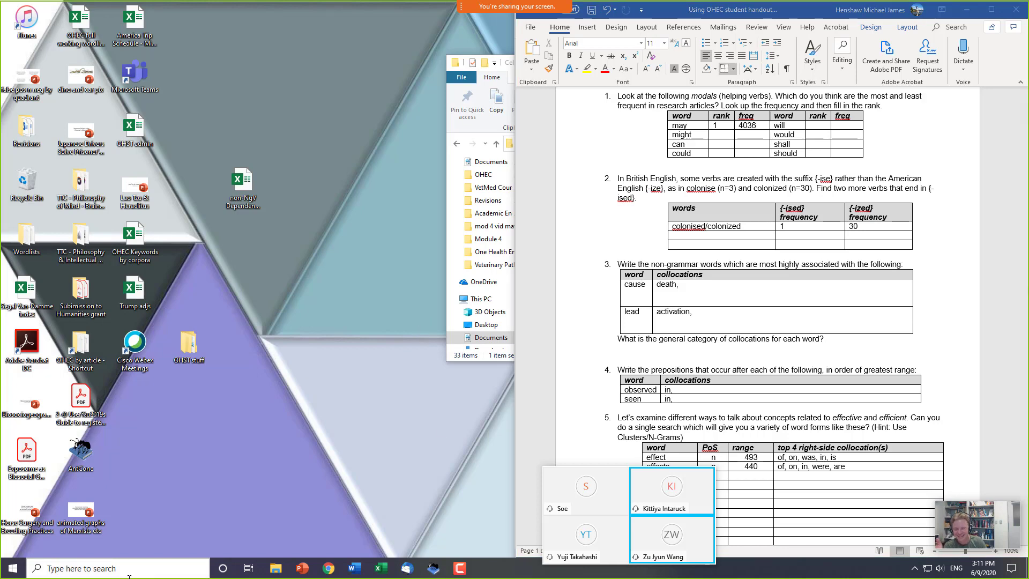
pyautogui.click(12, 568)
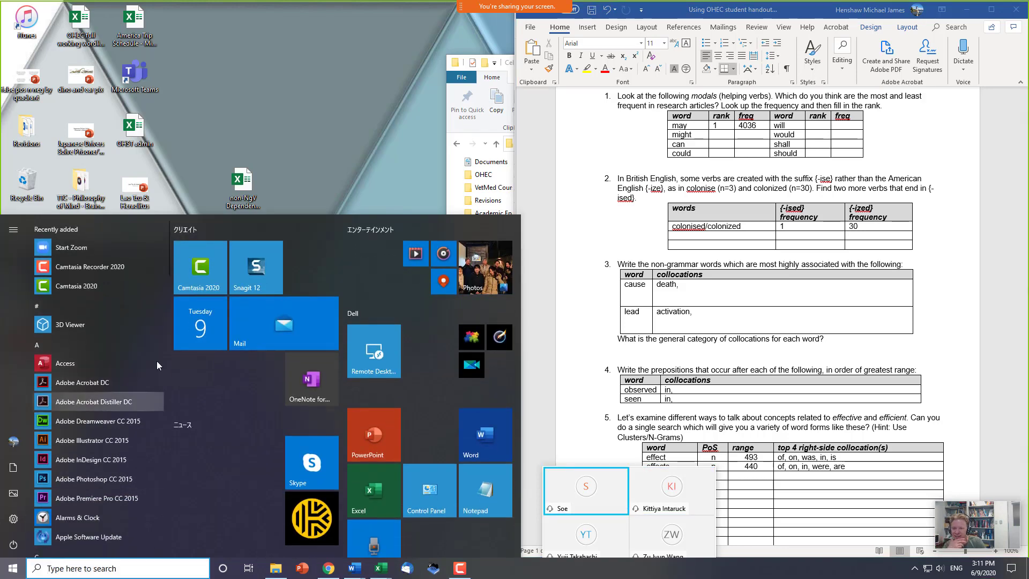
pyautogui.click(304, 101)
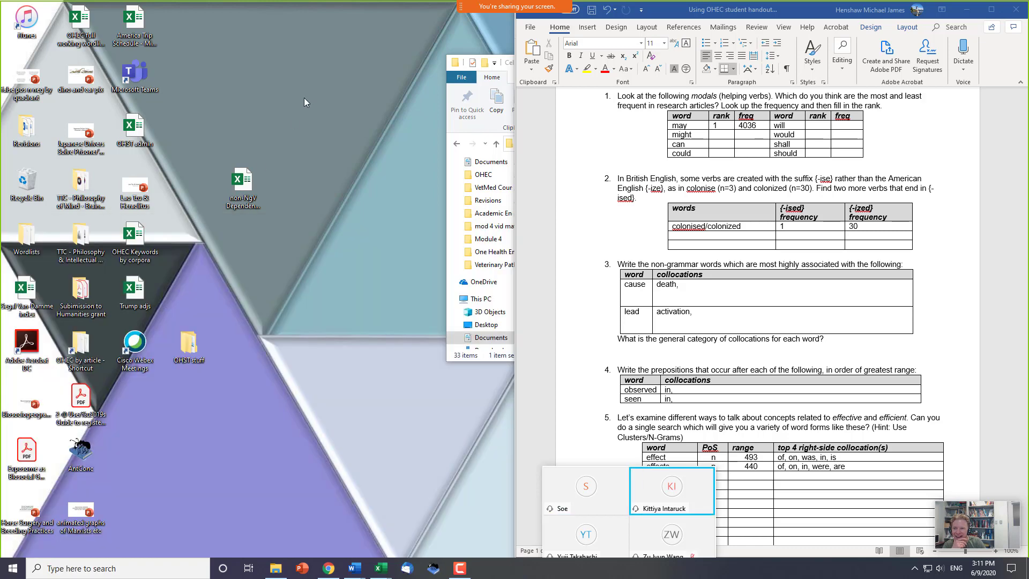
pyautogui.click(432, 570)
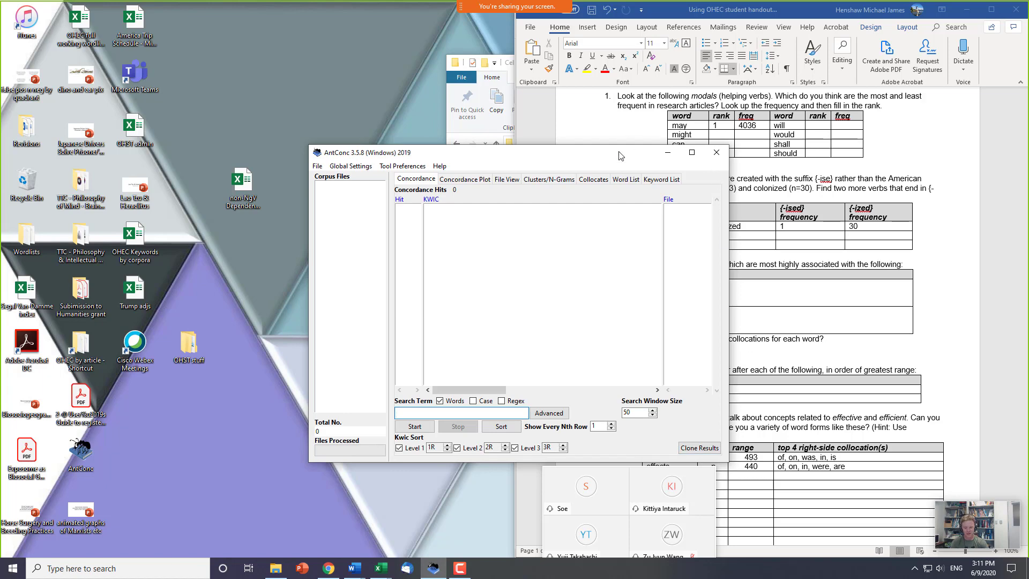
pyautogui.moveTo(619, 155); pyautogui.dragTo(1, 155)
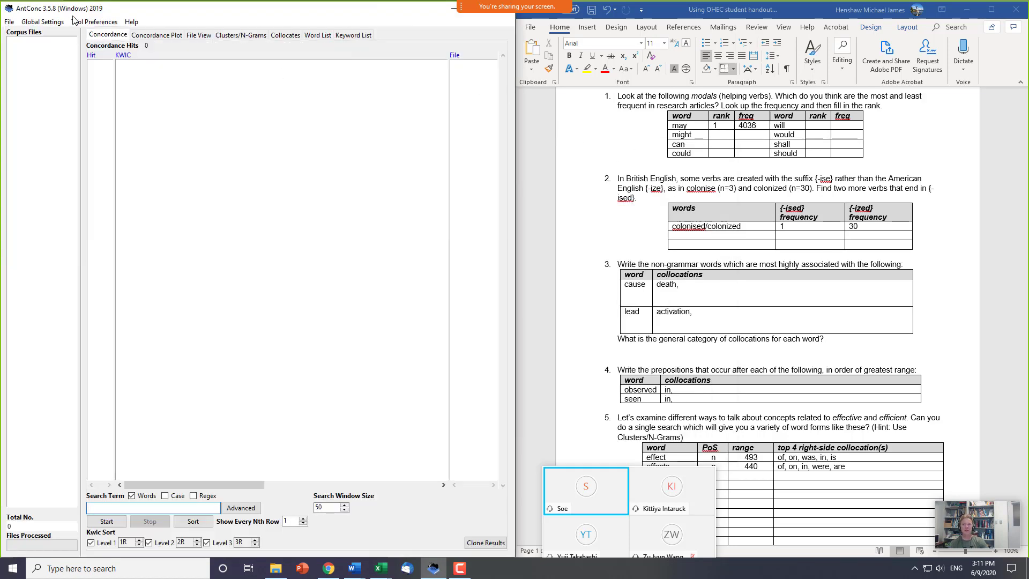
pyautogui.click(43, 21)
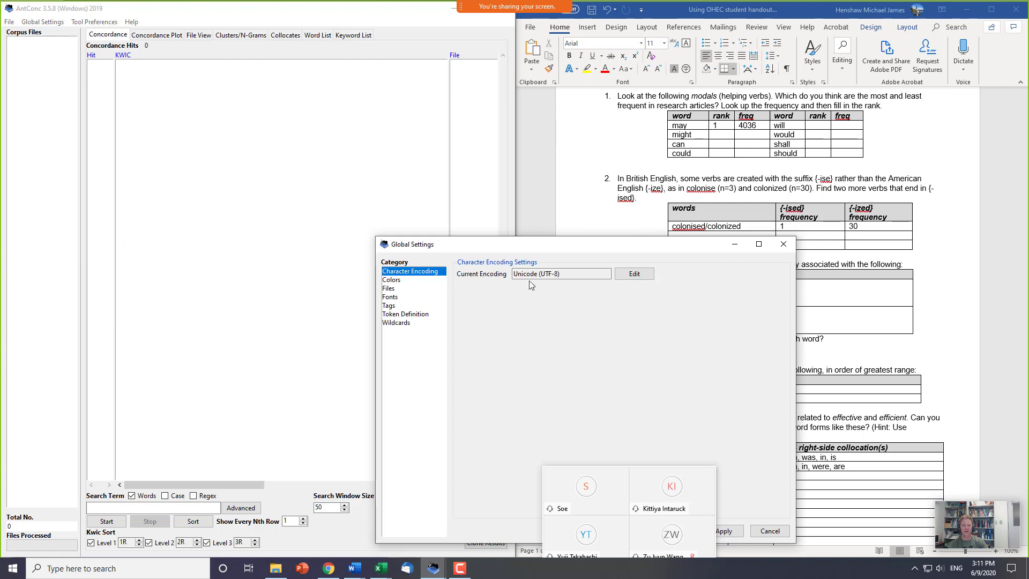
pyautogui.moveTo(543, 252); pyautogui.dragTo(346, 128)
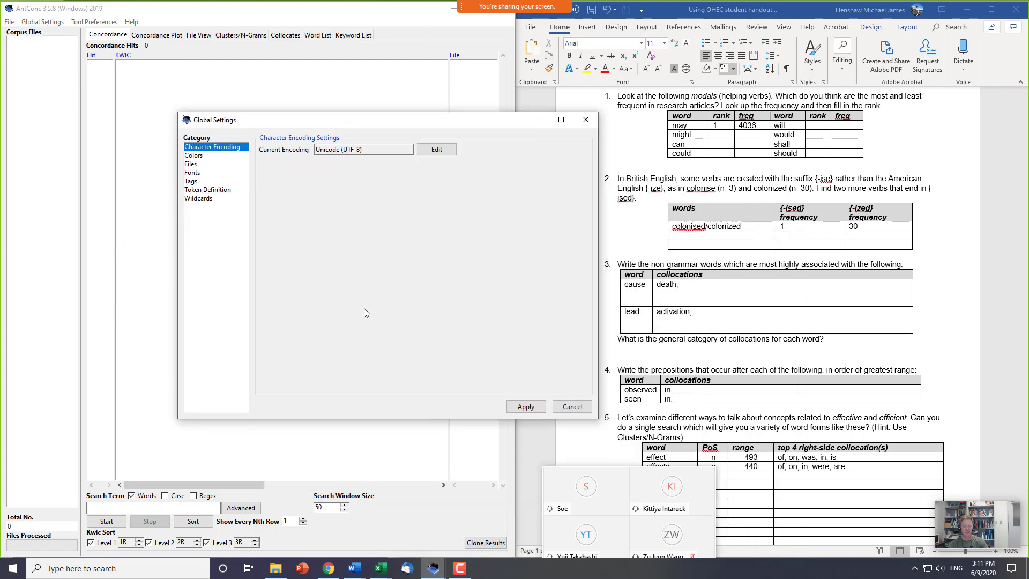
pyautogui.click(577, 410)
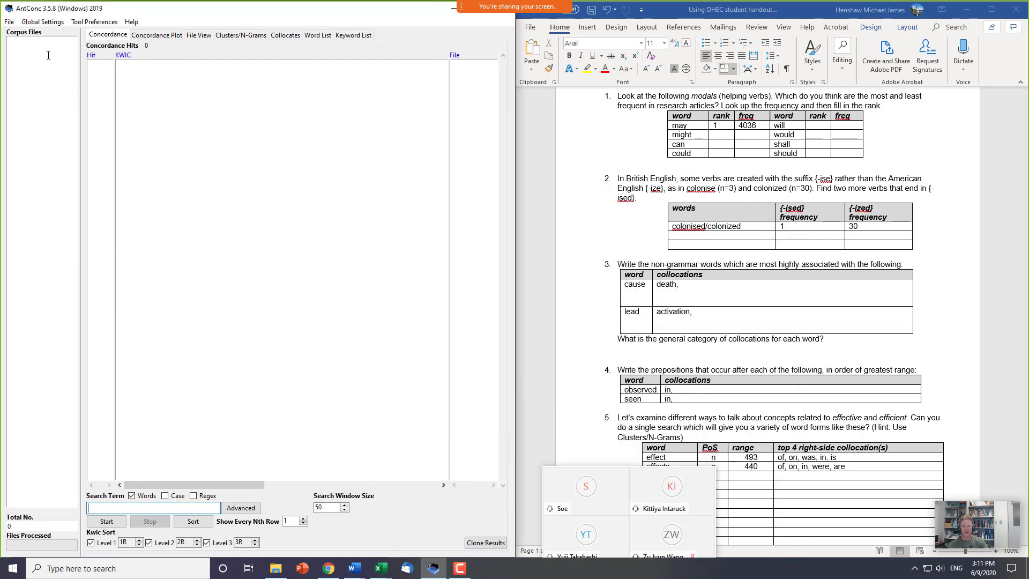
# - Start opening corpus files and browse the Desktop to the "OHEC by article" shortcut
pyautogui.click(9, 21)
pyautogui.click(22, 35)
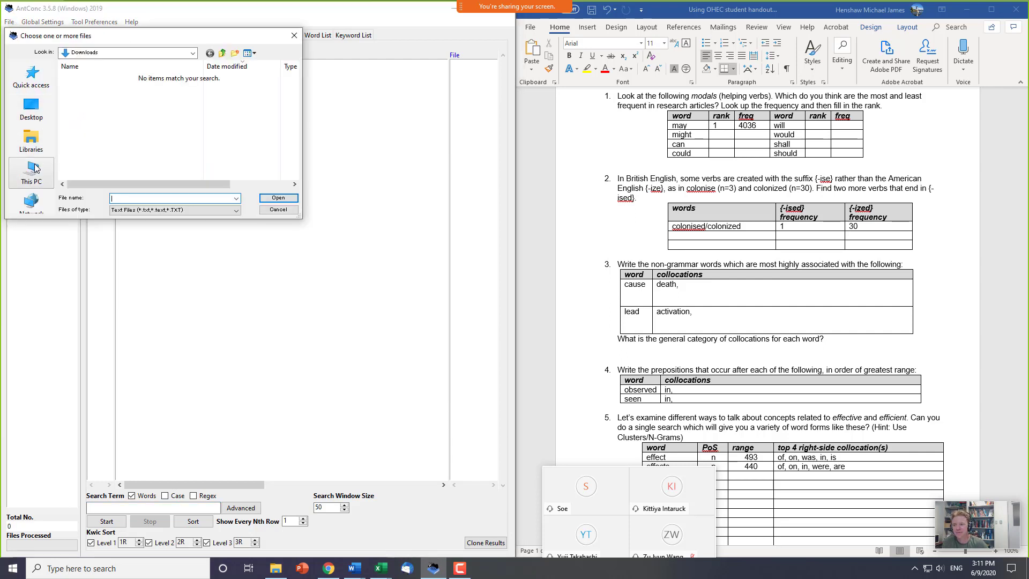
pyautogui.click(38, 126)
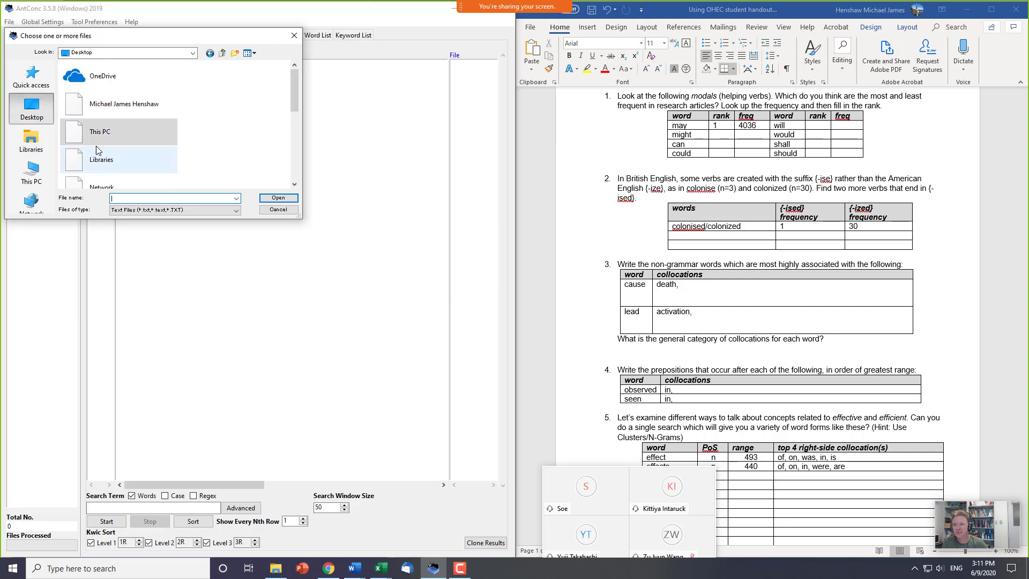
pyautogui.scroll(-6, 127, 158)
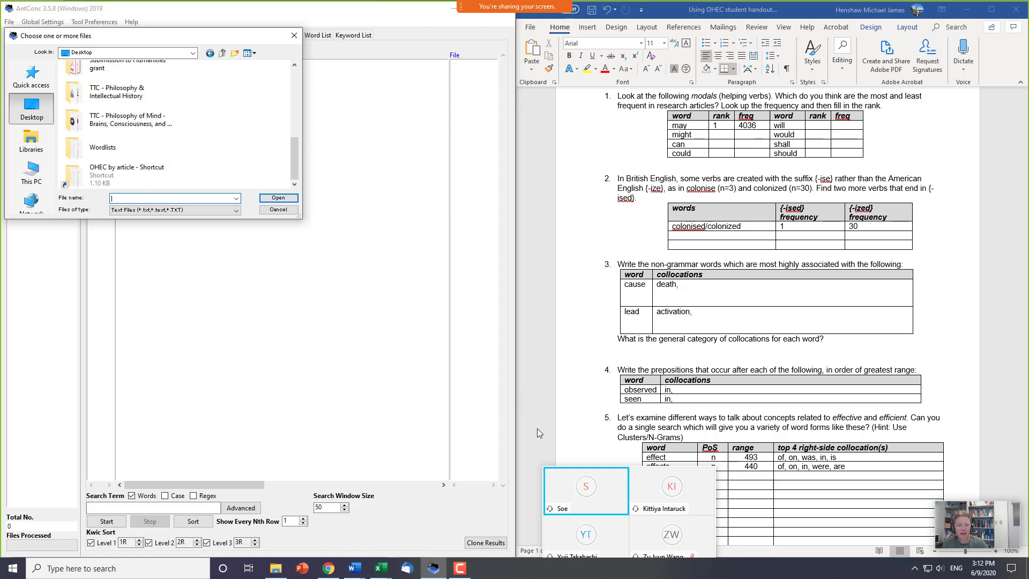
# - Move the participant panel up fully into view and switch to the Word document on Ngram Viewer and AntConc search methods
pyautogui.moveTo(606, 506); pyautogui.dragTo(601, 463)
pyautogui.hotkey('alt', 'Tab')
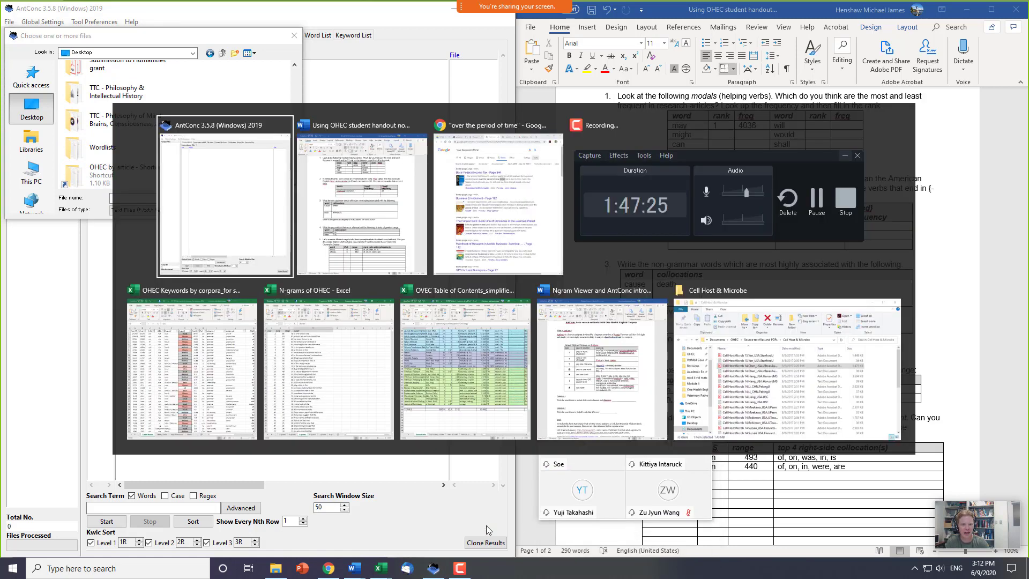
pyautogui.hotkey('alt', 'Tab')
pyautogui.hotkey('alt', 'Tab')
pyautogui.hotkey('alt', 'Tab')
pyautogui.hotkey('alt', 'Tab')
pyautogui.hotkey('alt', 'Tab')
pyautogui.hotkey('alt', 'Tab')
pyautogui.hotkey('alt', 'Tab')
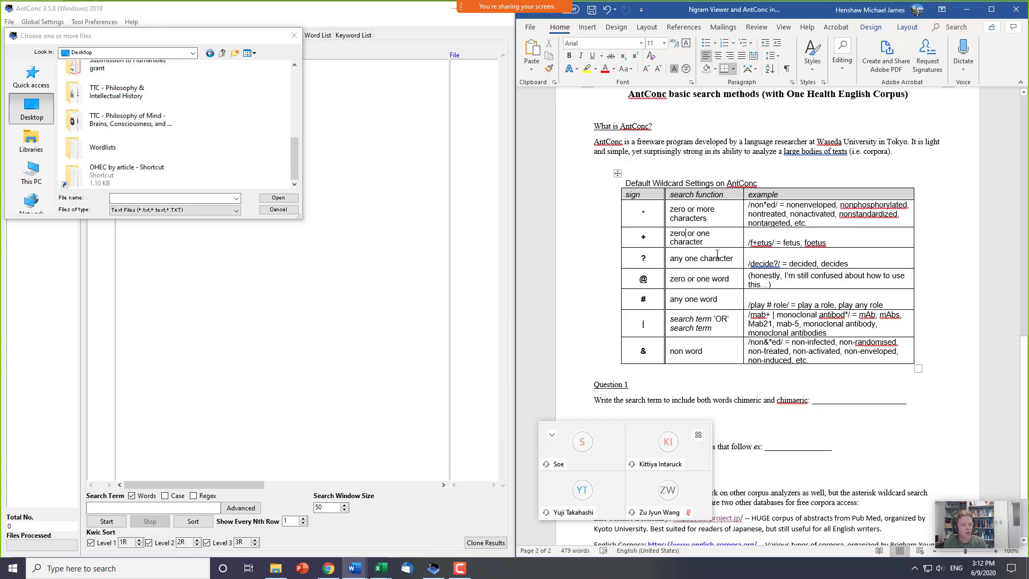
# - Open the meeting chat, address it to Everyone, and place the chat window below the wildcard table
pyautogui.moveTo(573, 448)
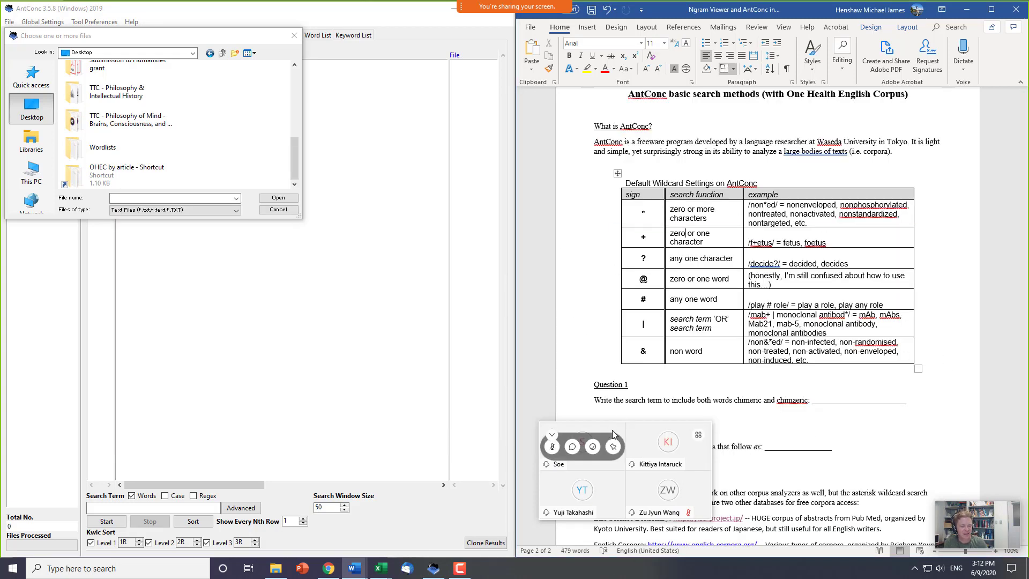
pyautogui.click(572, 448)
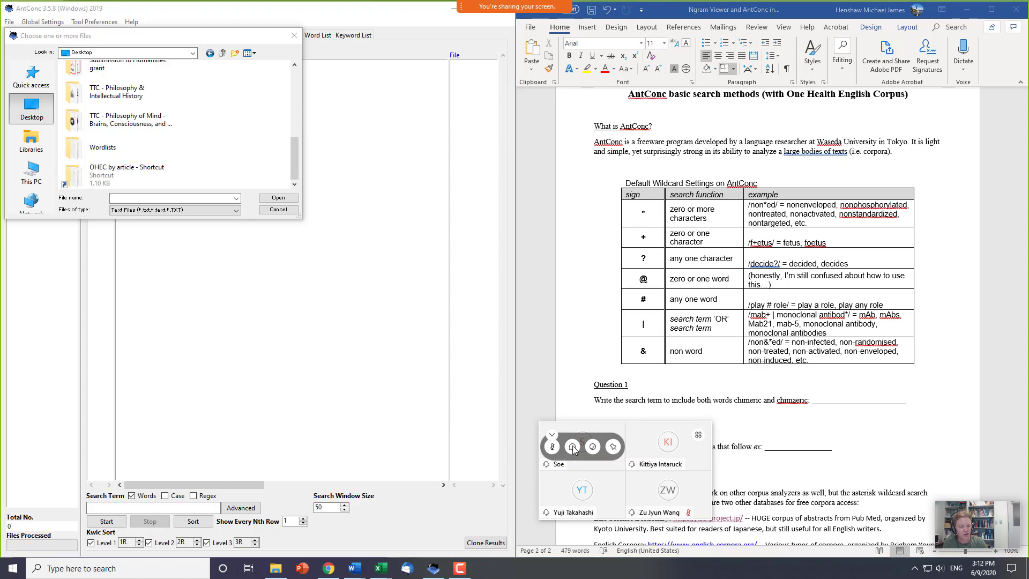
pyautogui.click(905, 263)
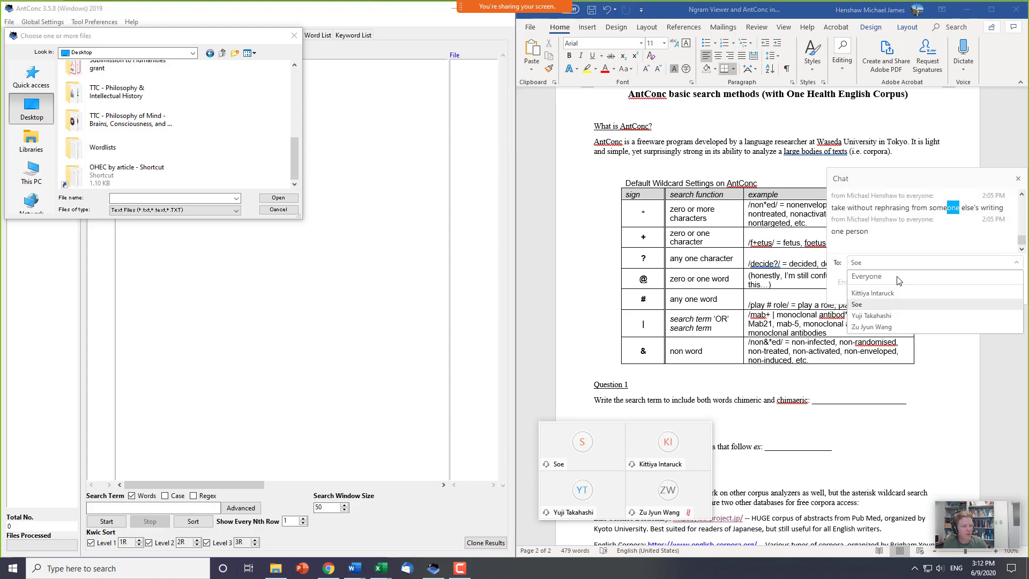
pyautogui.click(868, 277)
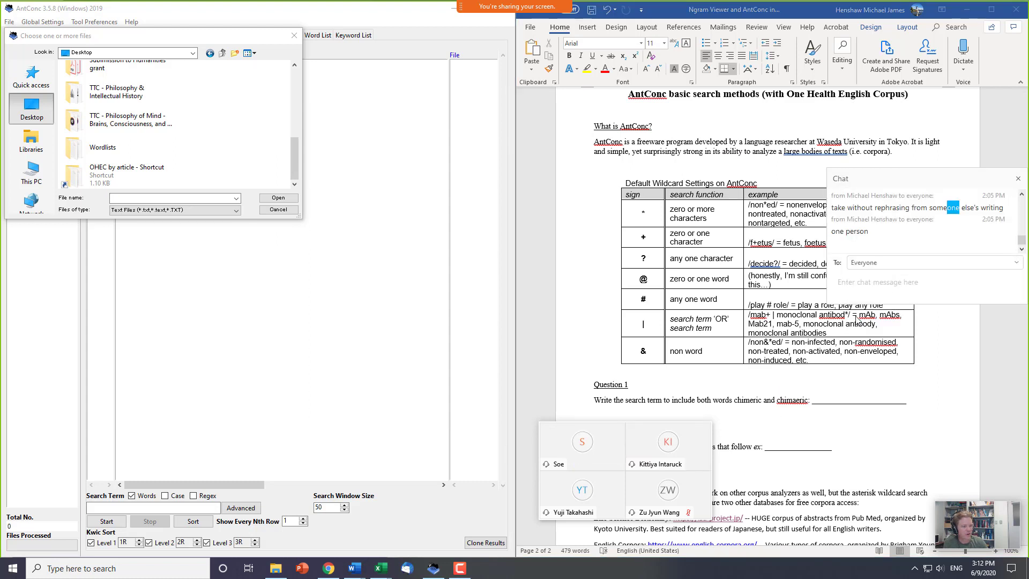
pyautogui.click(673, 246)
pyautogui.moveTo(874, 185); pyautogui.dragTo(850, 413)
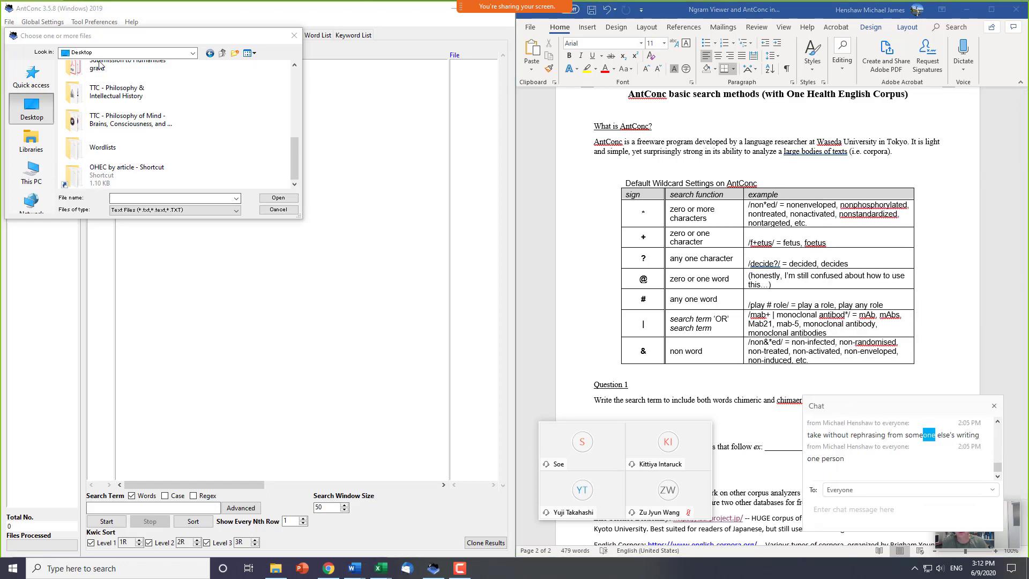
# - Load a single Am J Physio Gast 16 article from the "OHEC by article" folder and clear all tools and files
pyautogui.doubleClick(109, 167)
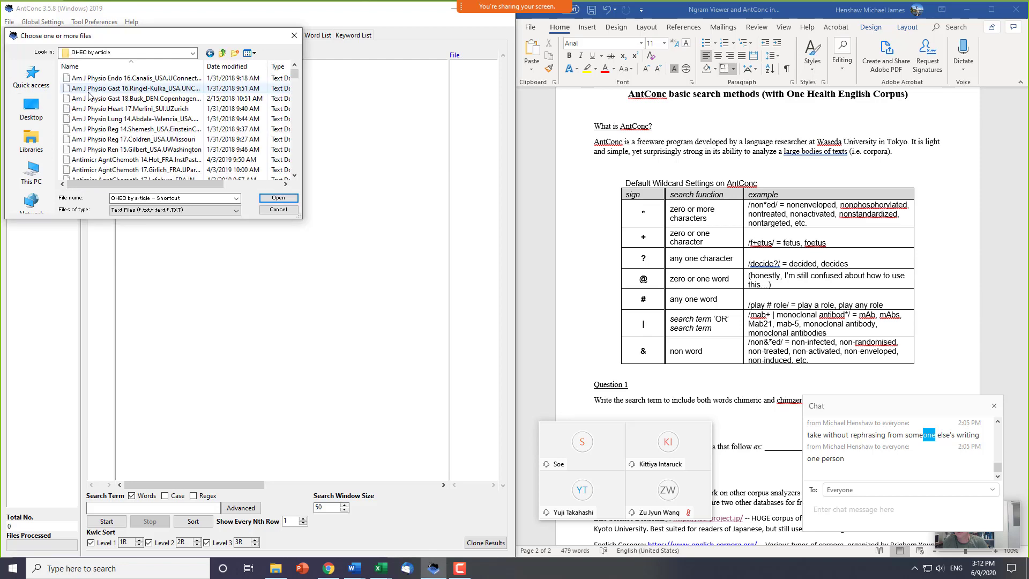
pyautogui.doubleClick(89, 97)
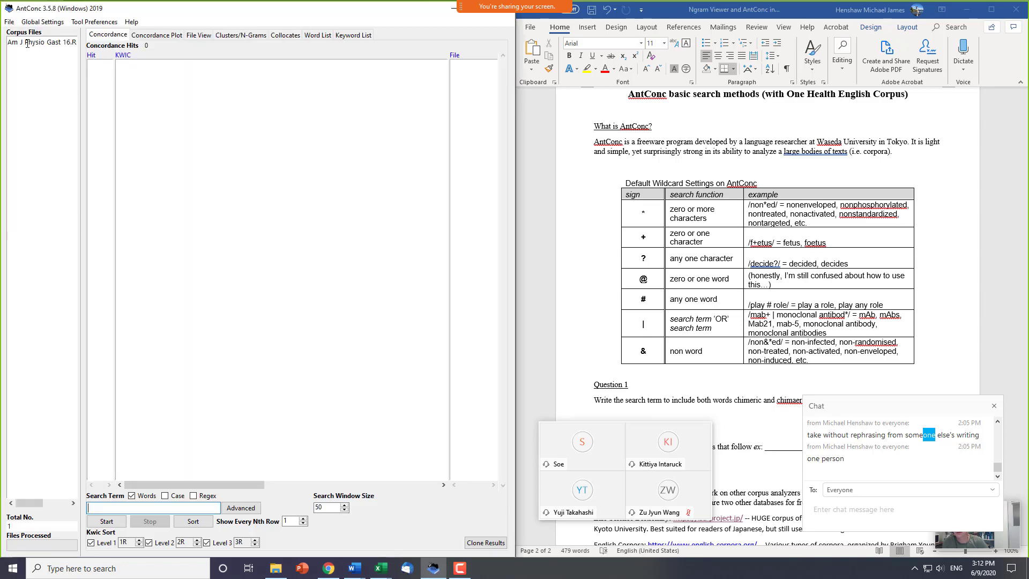
pyautogui.click(9, 21)
pyautogui.click(43, 105)
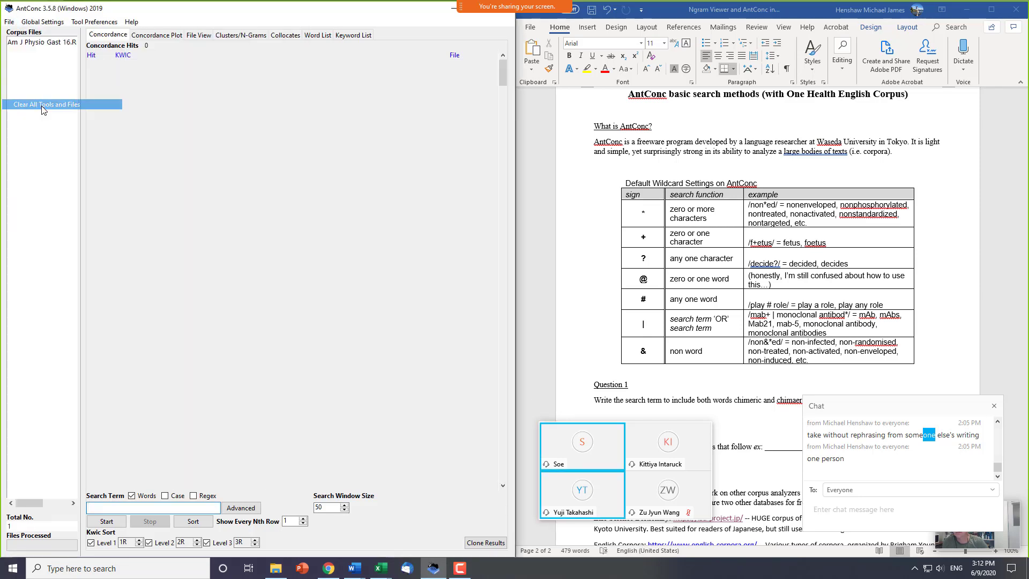
pyautogui.click(11, 22)
pyautogui.click(15, 24)
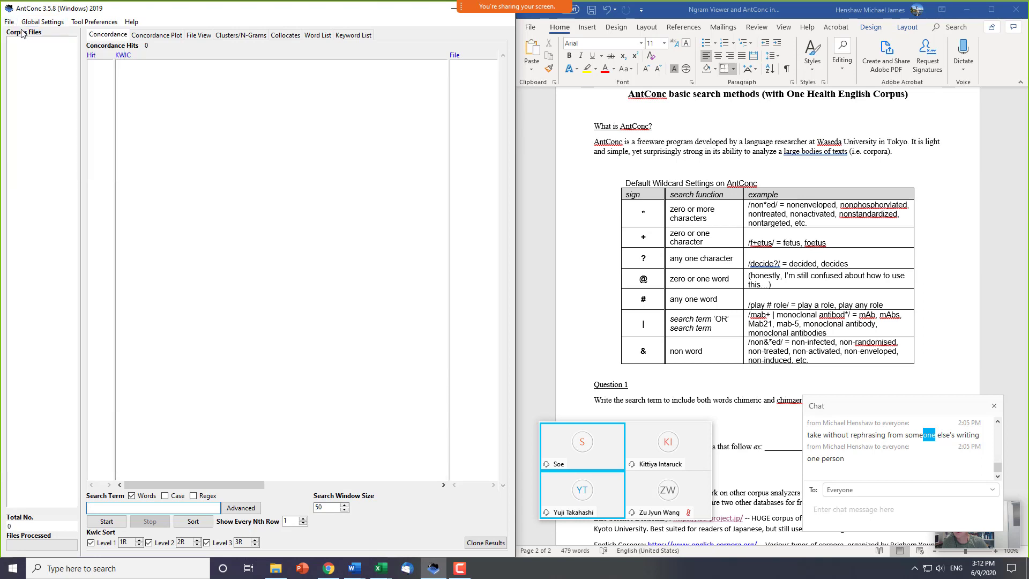
# - Load all text files in the "OHEC by article" folder as the corpus
pyautogui.click(9, 22)
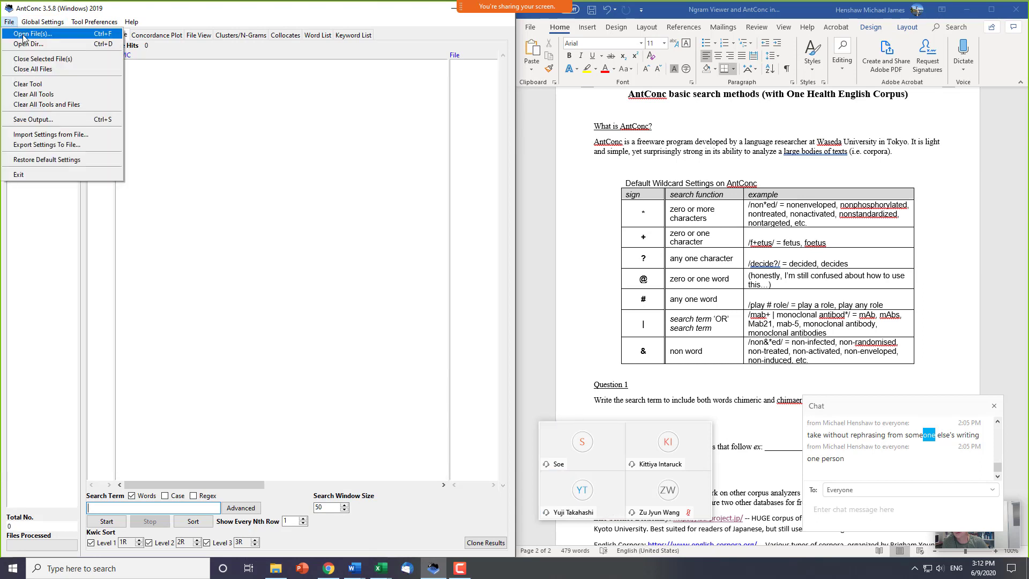
pyautogui.click(24, 35)
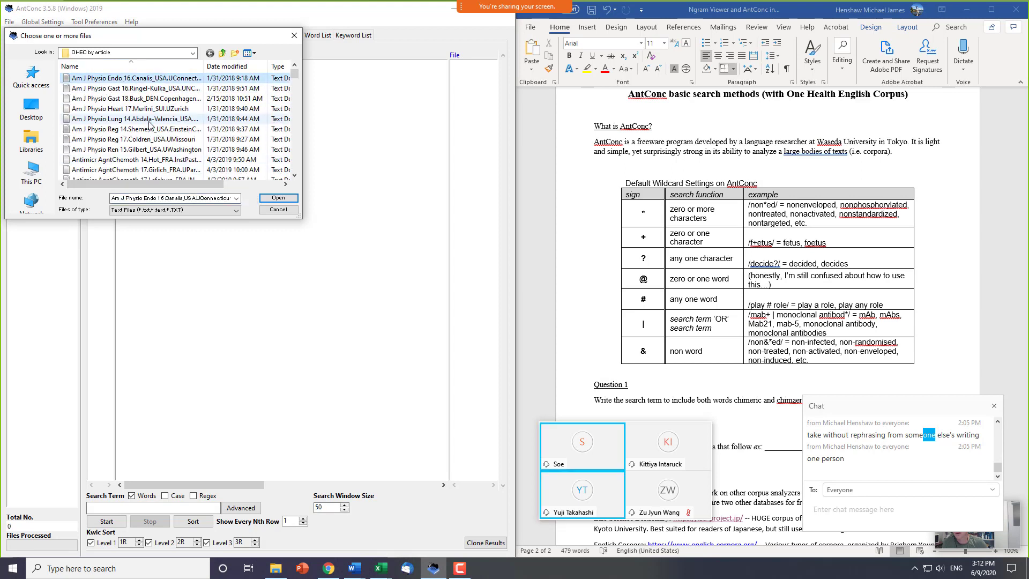
pyautogui.hotkey('ctrl', 'a')
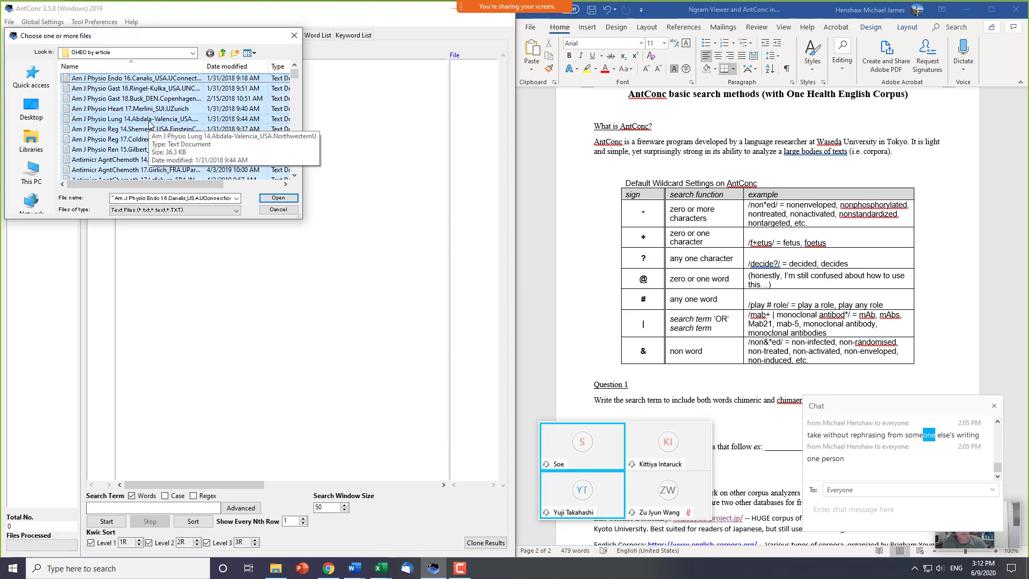
pyautogui.click(278, 198)
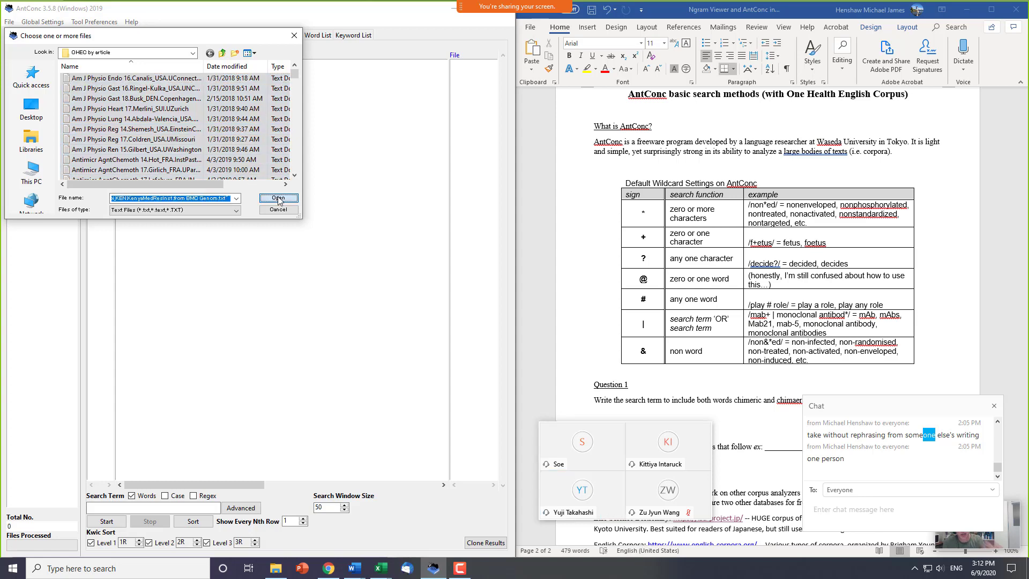
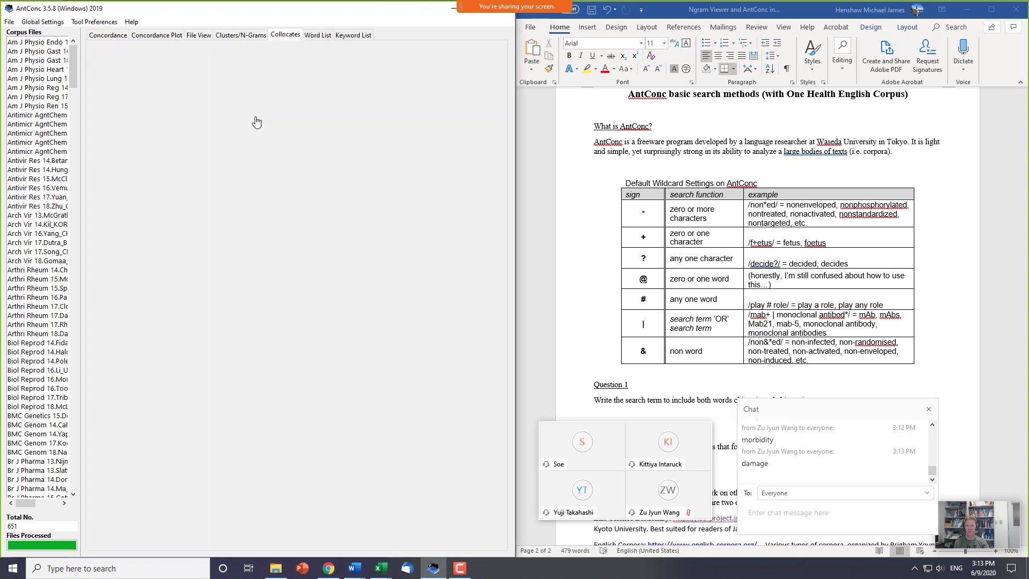
# - View the concordance lines of "cause" with the collocate "worldwide" and return to the collocates list
pyautogui.click(255, 115)
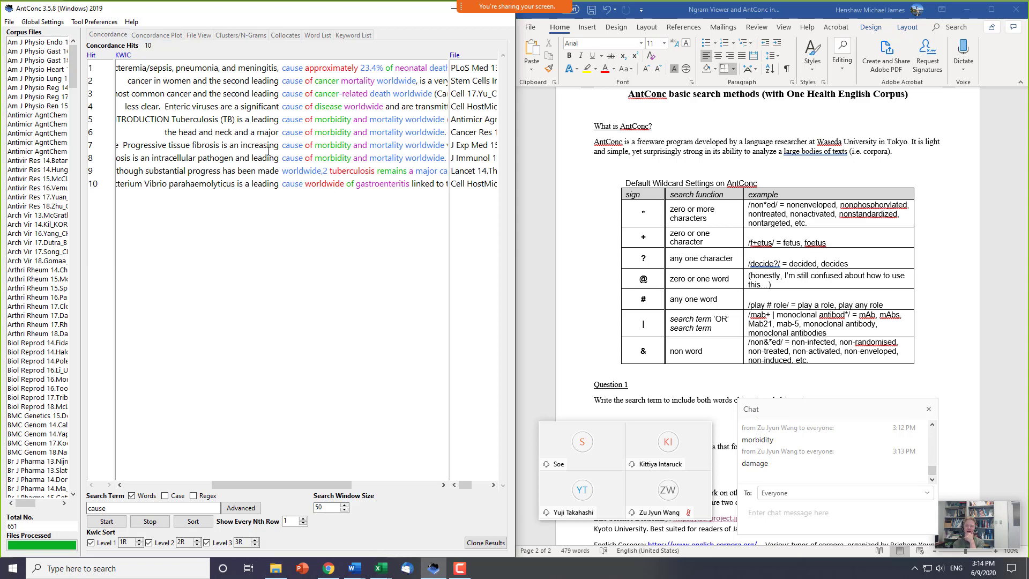
pyautogui.click(288, 35)
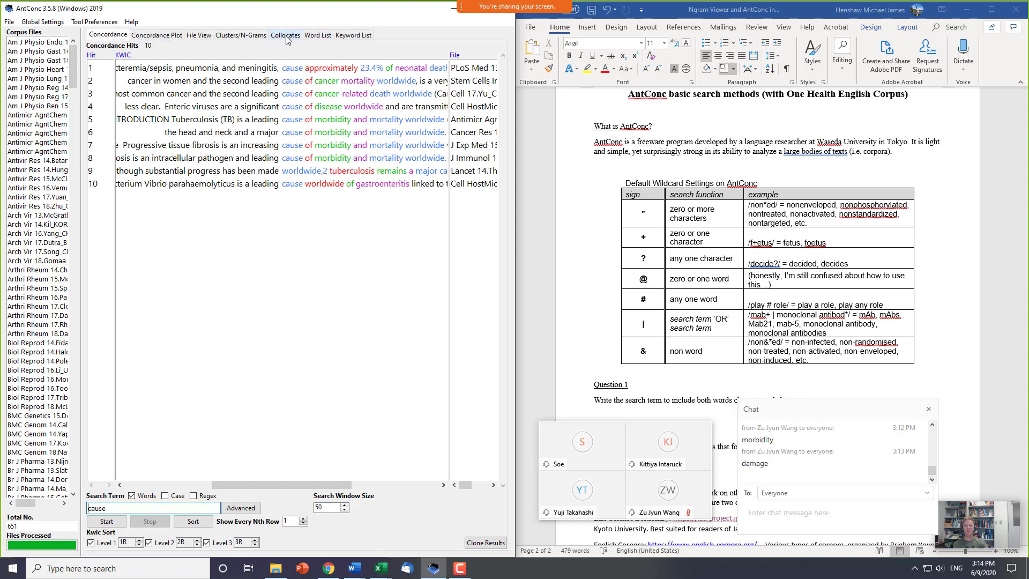
pyautogui.click(175, 504)
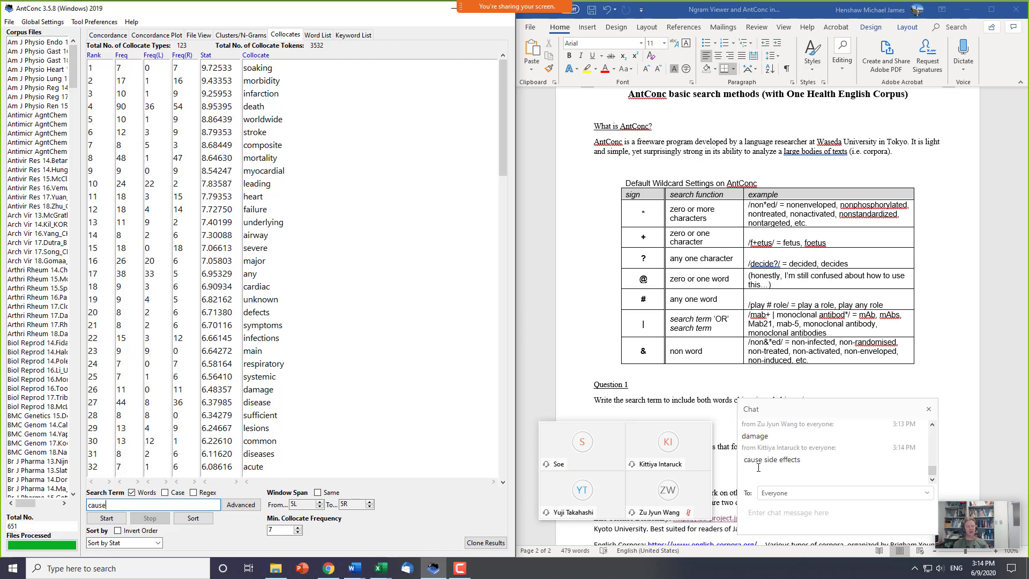
# - Highlight "side effects" in the chat and point out the wildcard signs in the Word table, especially the + sign
pyautogui.moveTo(765, 460); pyautogui.dragTo(800, 461)
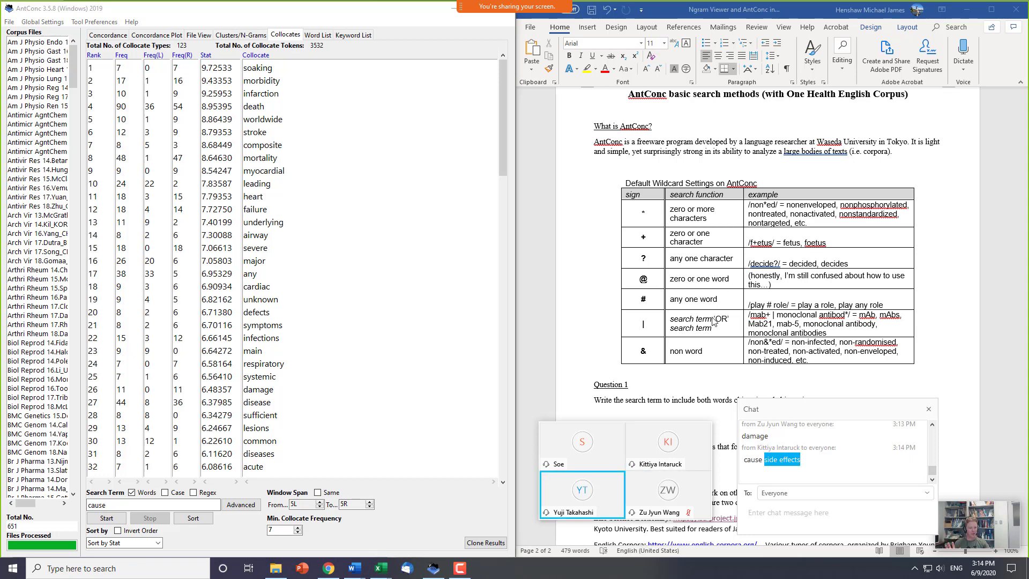
pyautogui.click(644, 240)
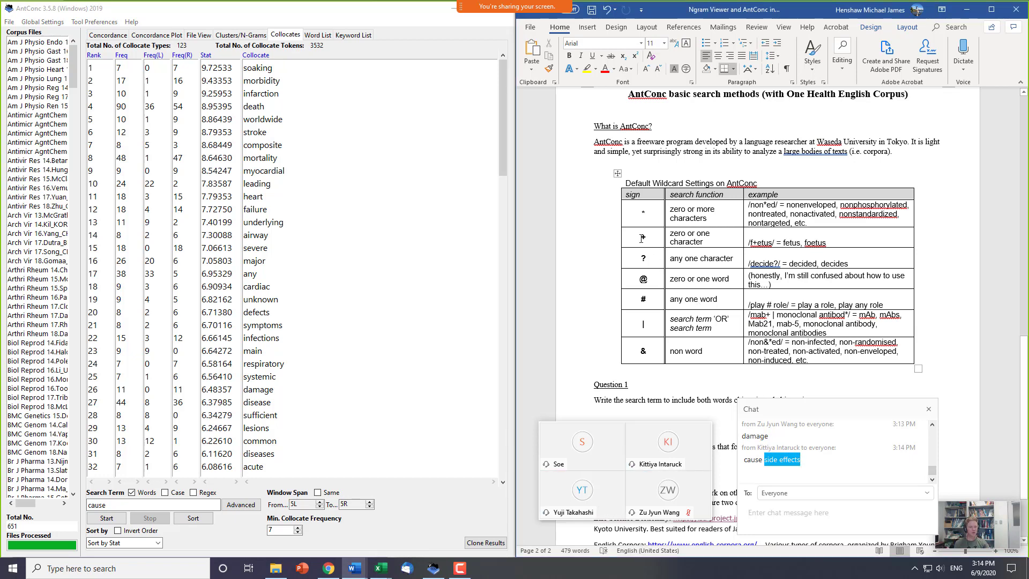
pyautogui.moveTo(642, 239); pyautogui.dragTo(646, 348)
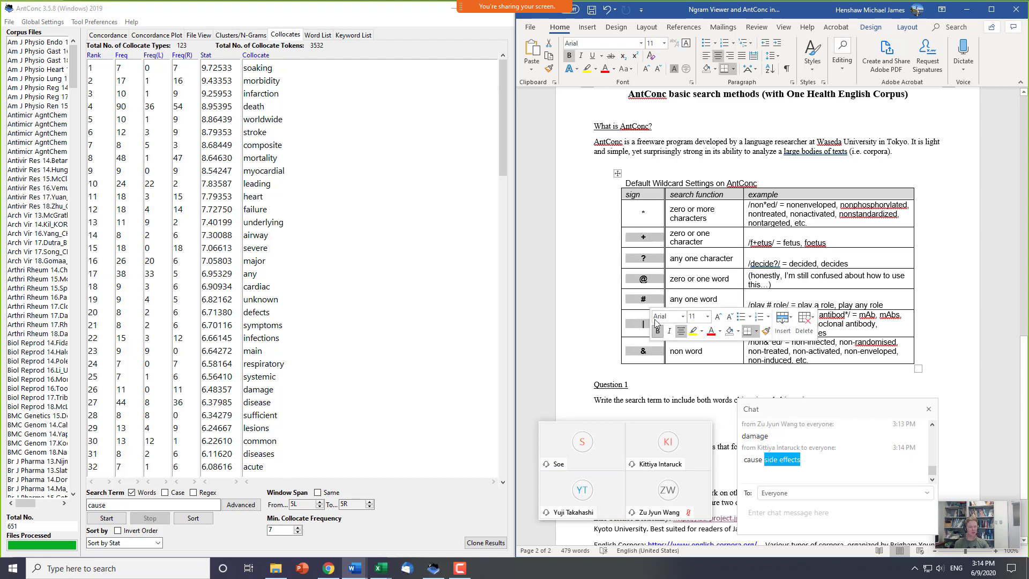
pyautogui.moveTo(644, 212); pyautogui.dragTo(645, 351)
pyautogui.click(649, 236)
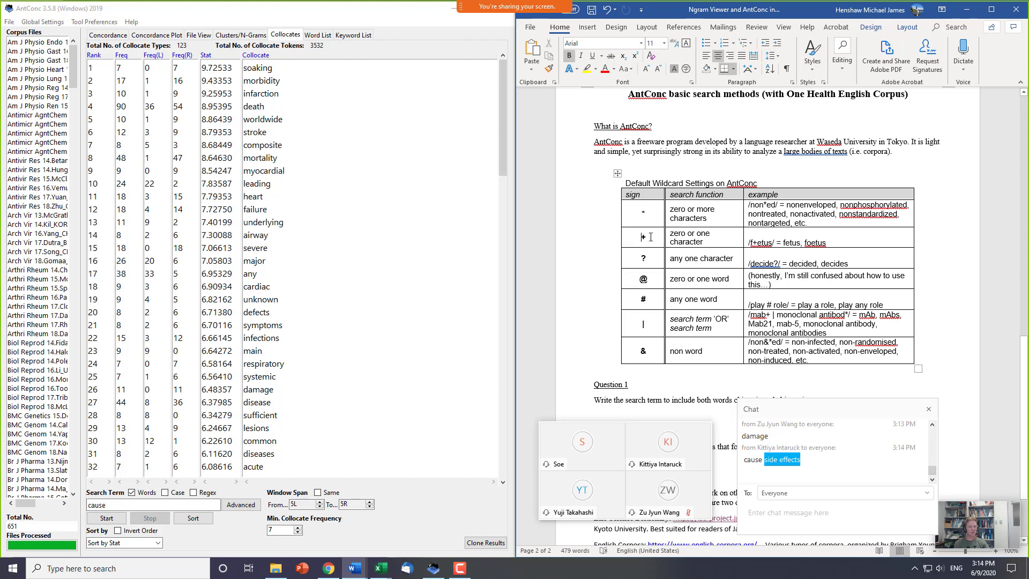
pyautogui.doubleClick(650, 237)
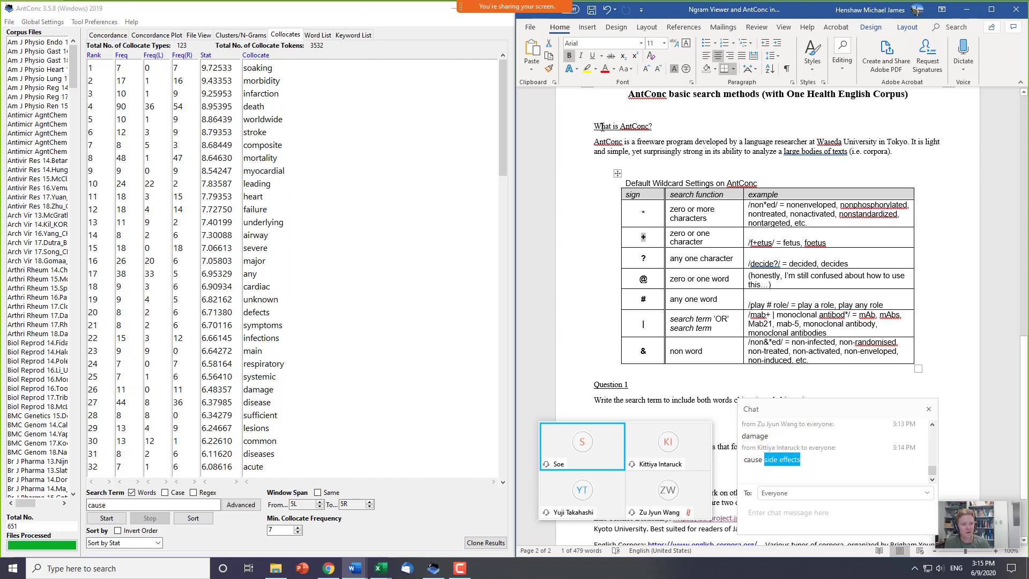
pyautogui.click(645, 126)
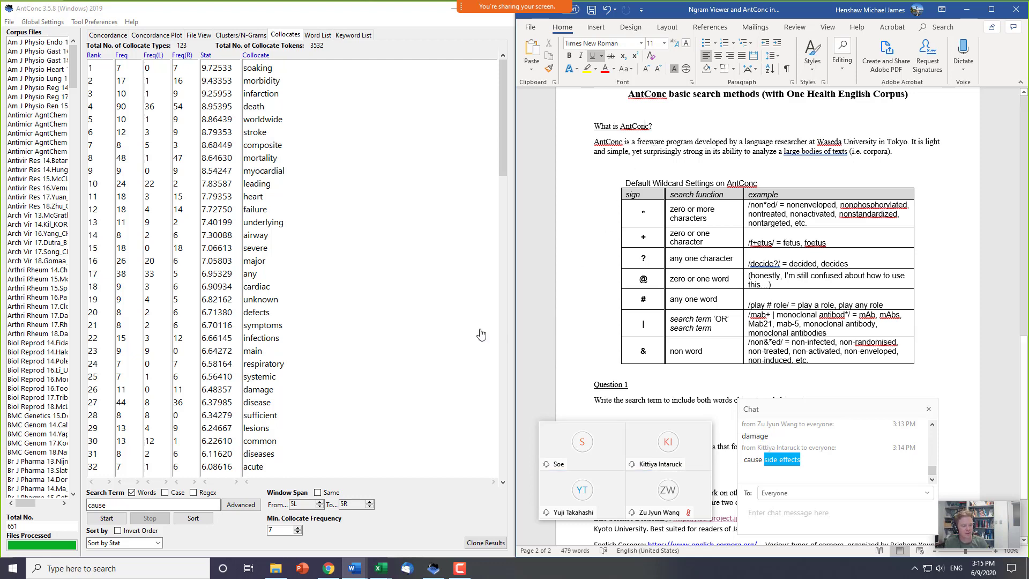
# - Run a cluster search for "cause+" with the minimum and maximum cluster size set to 1
pyautogui.click(167, 505)
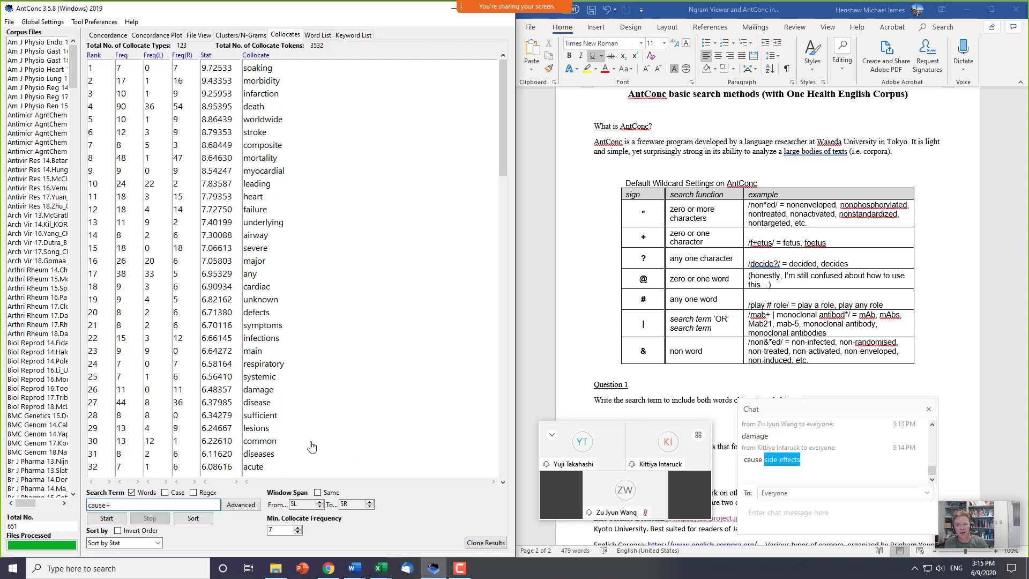
pyautogui.click(240, 35)
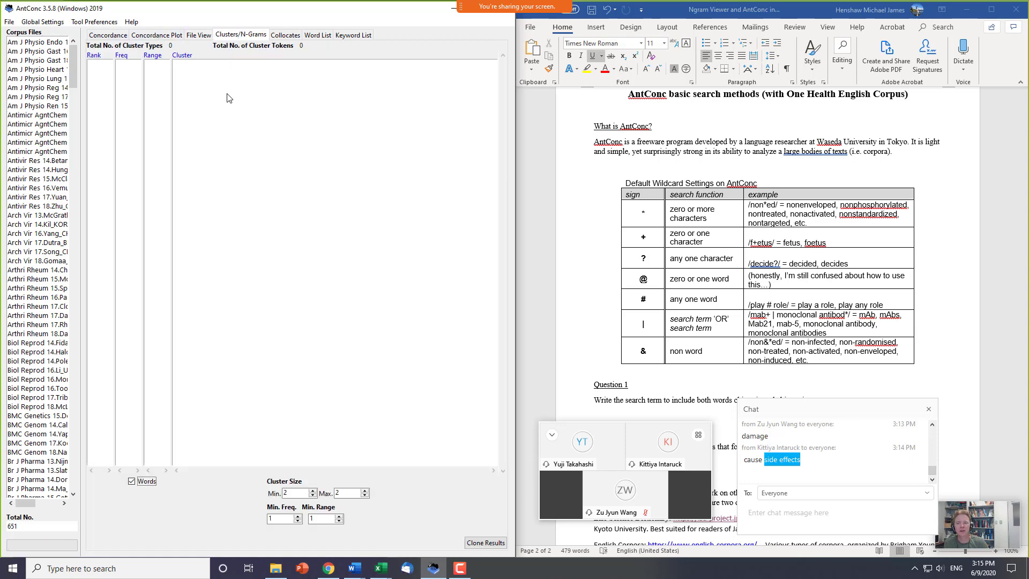
pyautogui.click(364, 496)
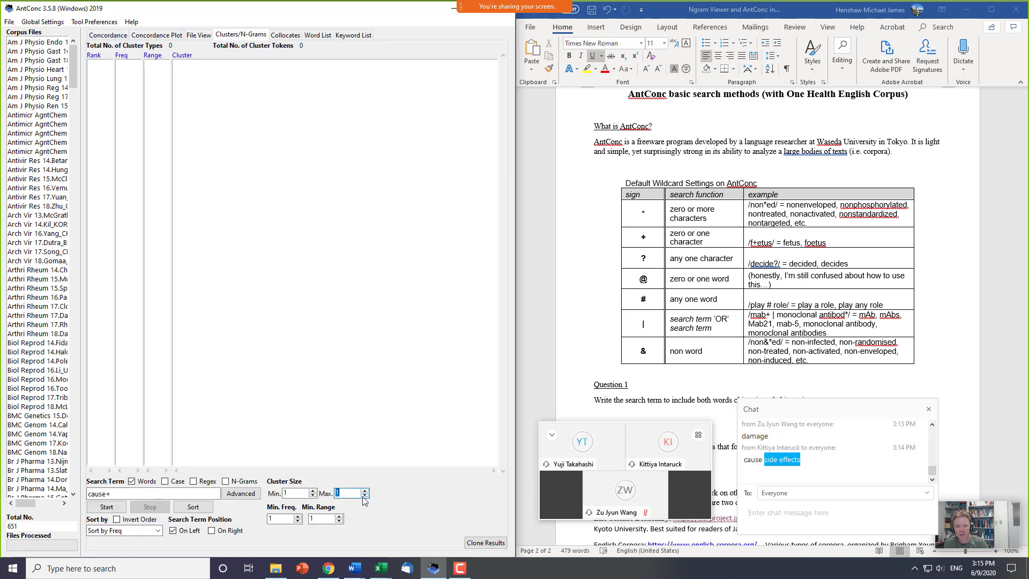
pyautogui.click(147, 491)
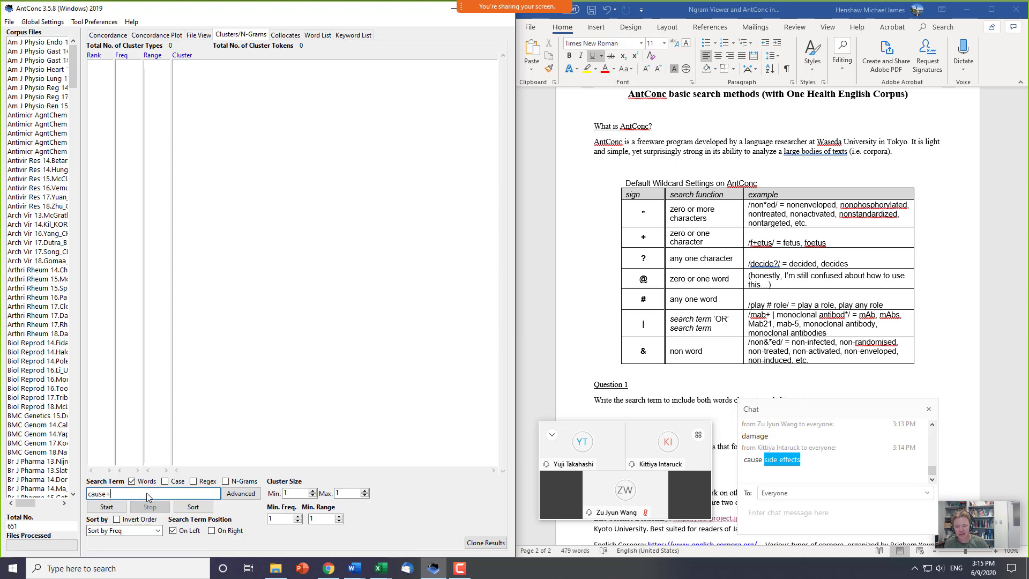
pyautogui.click(117, 508)
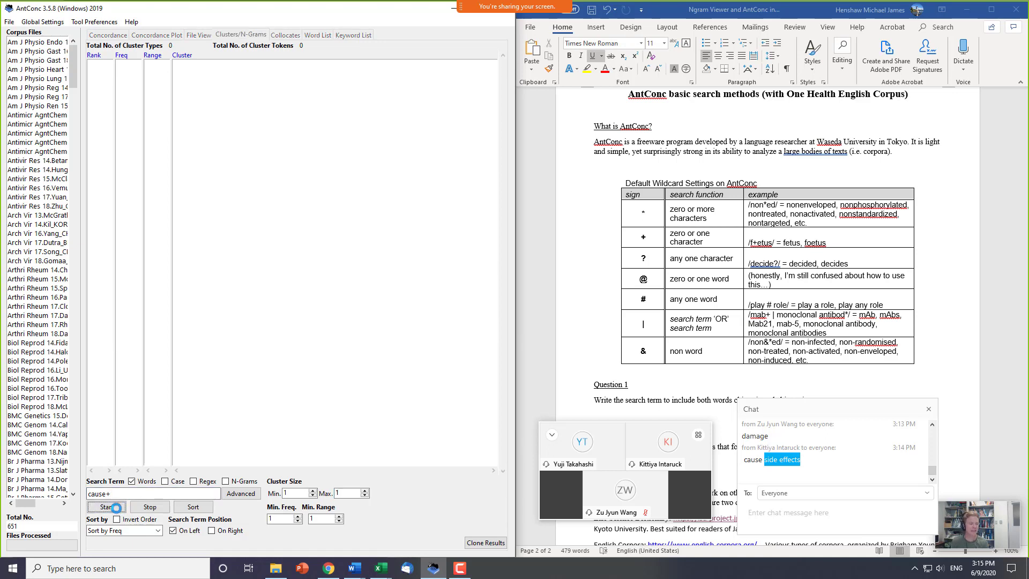
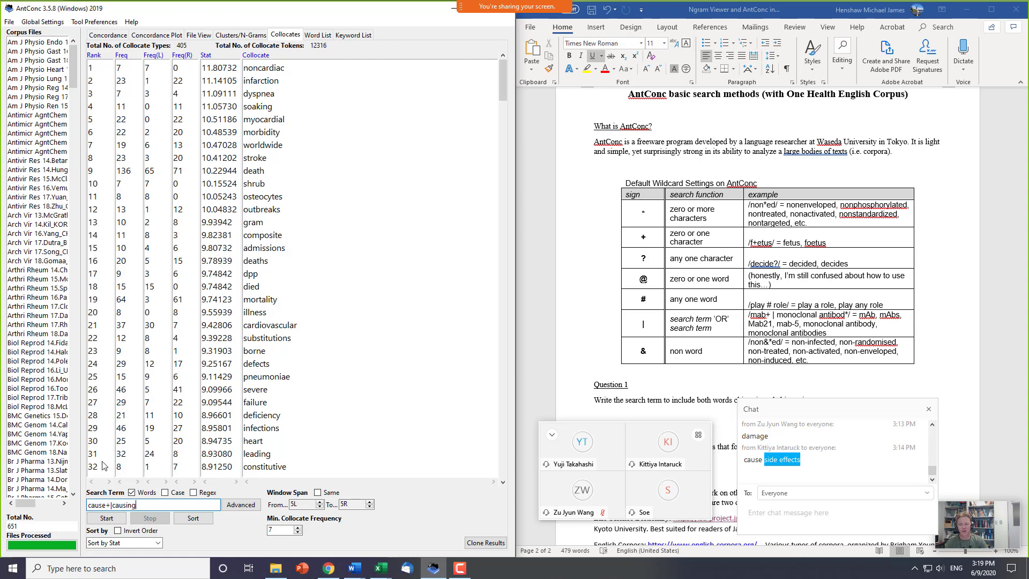
# - Browse the collocates of "cause+|causing", then switch to the OHEC student handout in Word and highlight the instruction of question 3
pyautogui.click(500, 383)
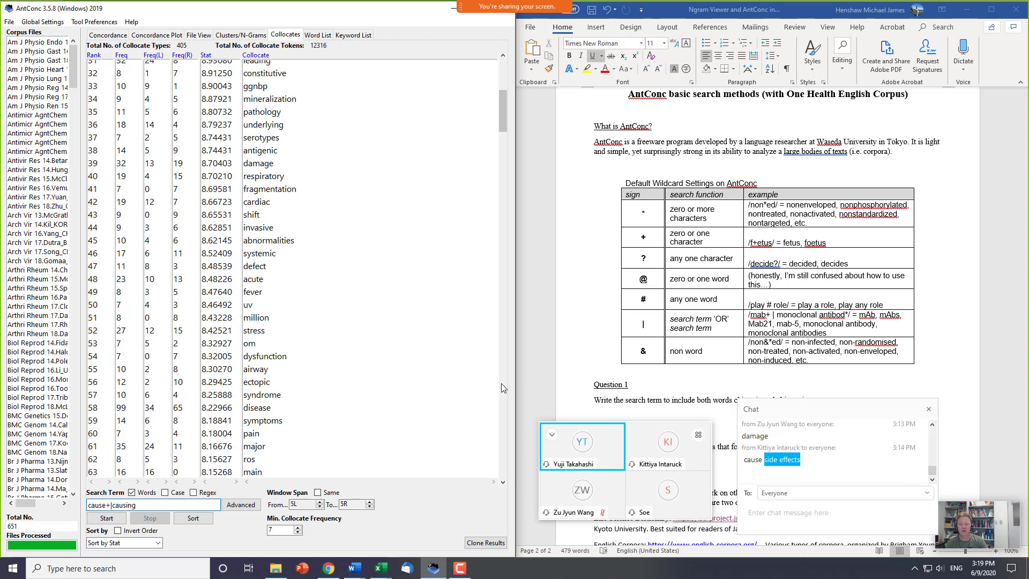
pyautogui.click(499, 71)
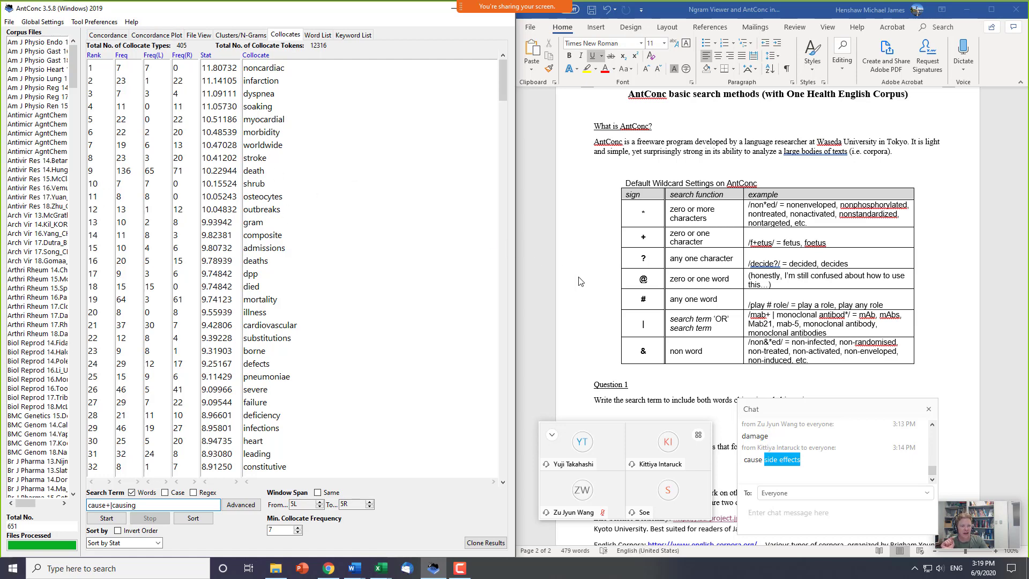
pyautogui.click(673, 382)
pyautogui.scroll(-4, 674, 382)
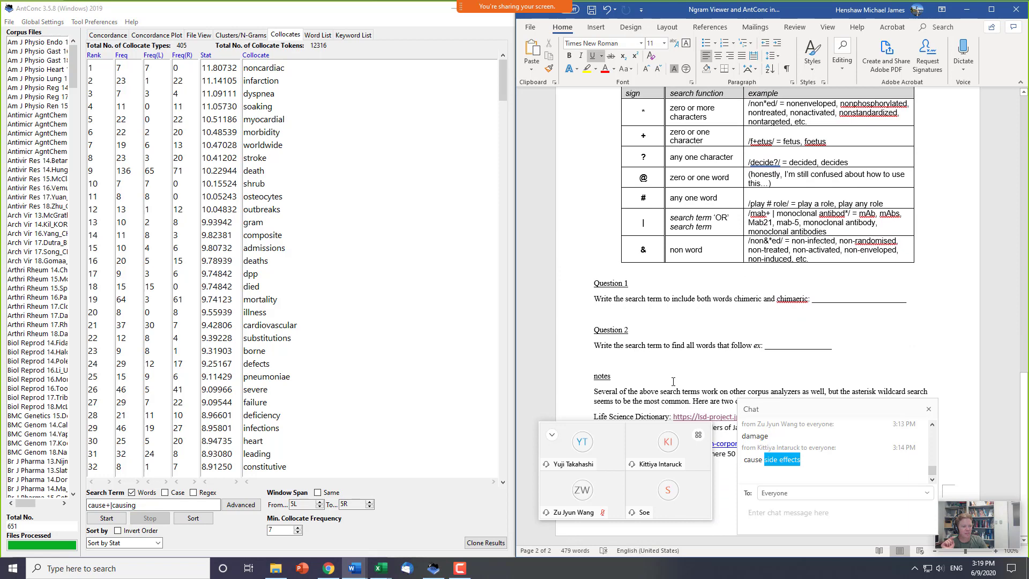
pyautogui.scroll(5, 674, 382)
pyautogui.hotkey('alt', 'Tab')
pyautogui.hotkey('alt', 'Tab')
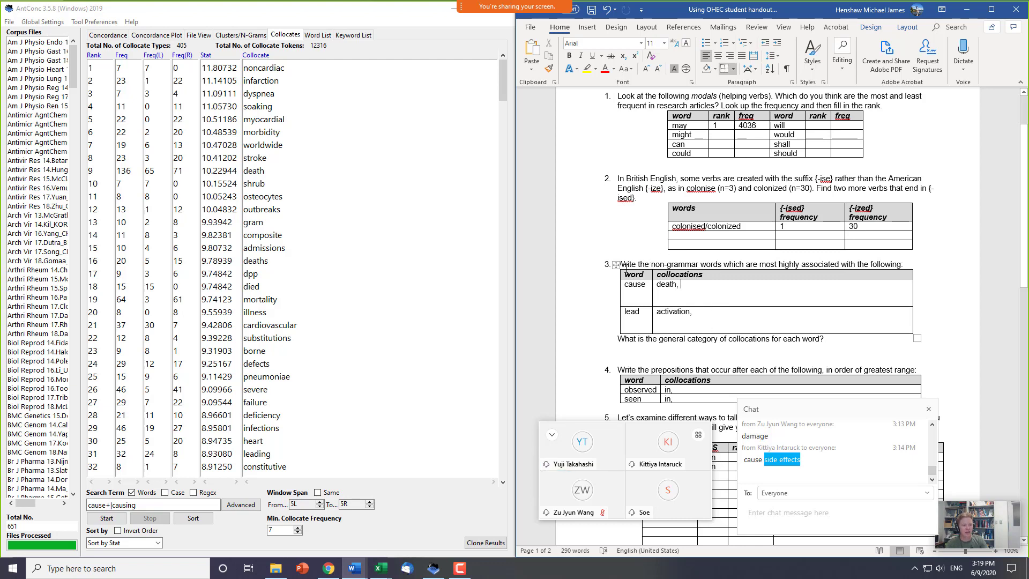
pyautogui.moveTo(636, 263); pyautogui.dragTo(799, 264)
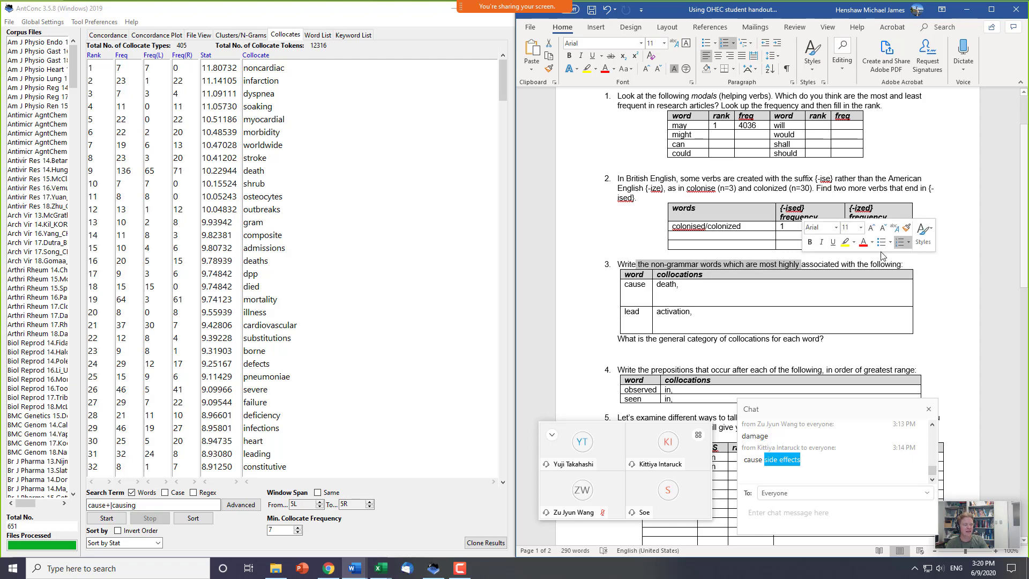
# - Add "pathology, disease," after "death," in the collocations for "cause" under question 3
pyautogui.click(686, 293)
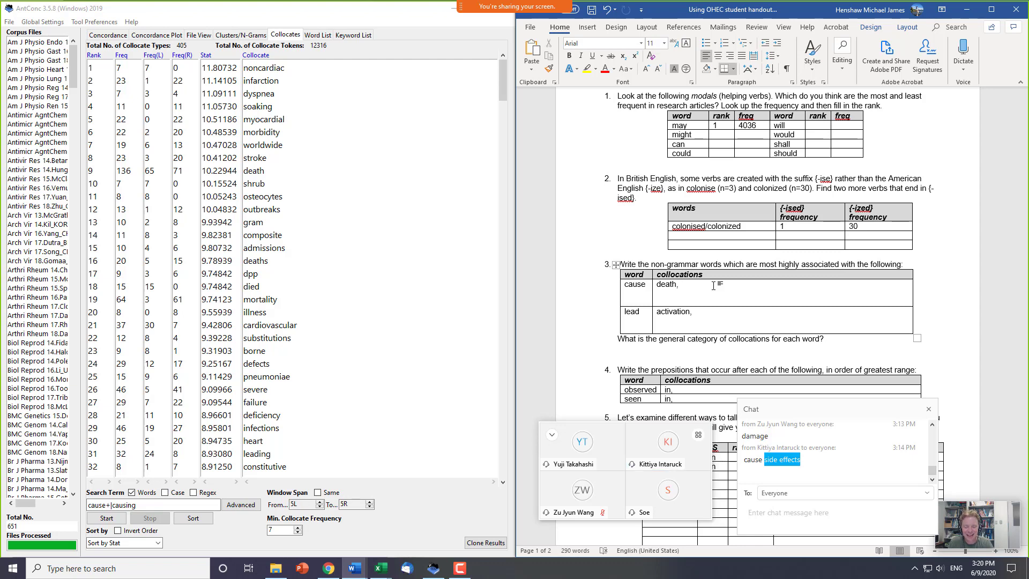
pyautogui.write('pahtology')
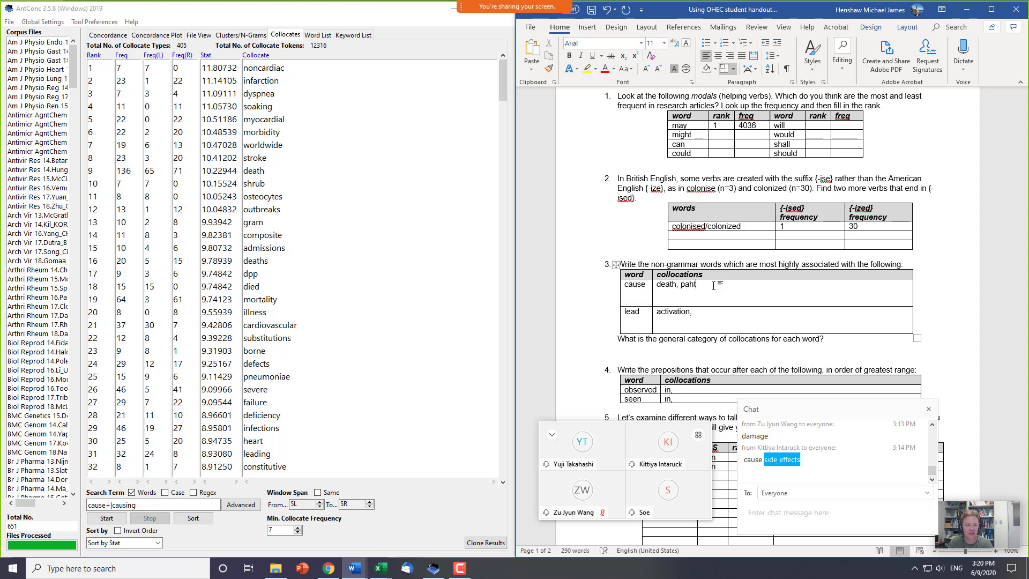
pyautogui.press('BackSpace')
pyautogui.press('BackSpace')
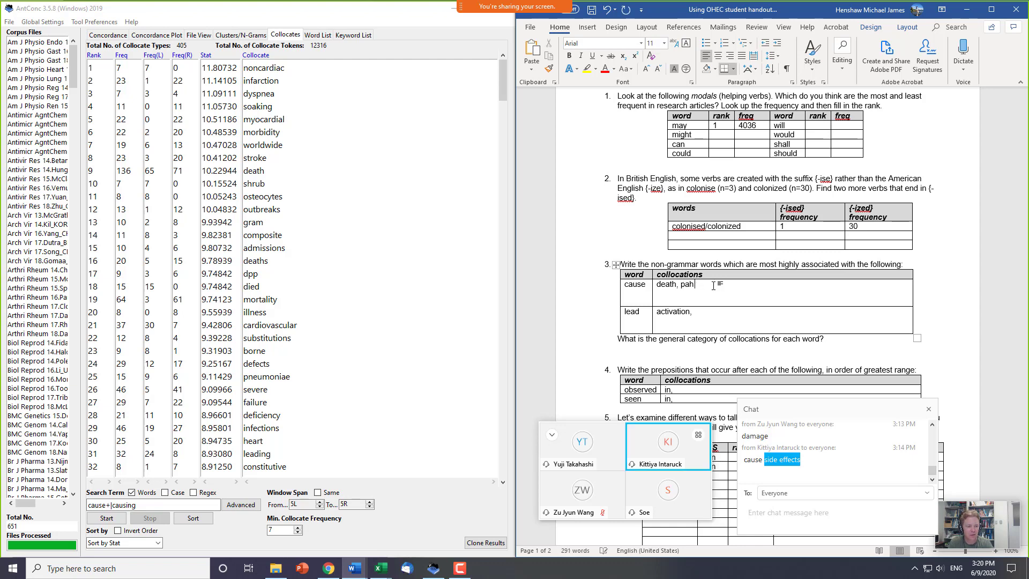
pyautogui.write('olo')
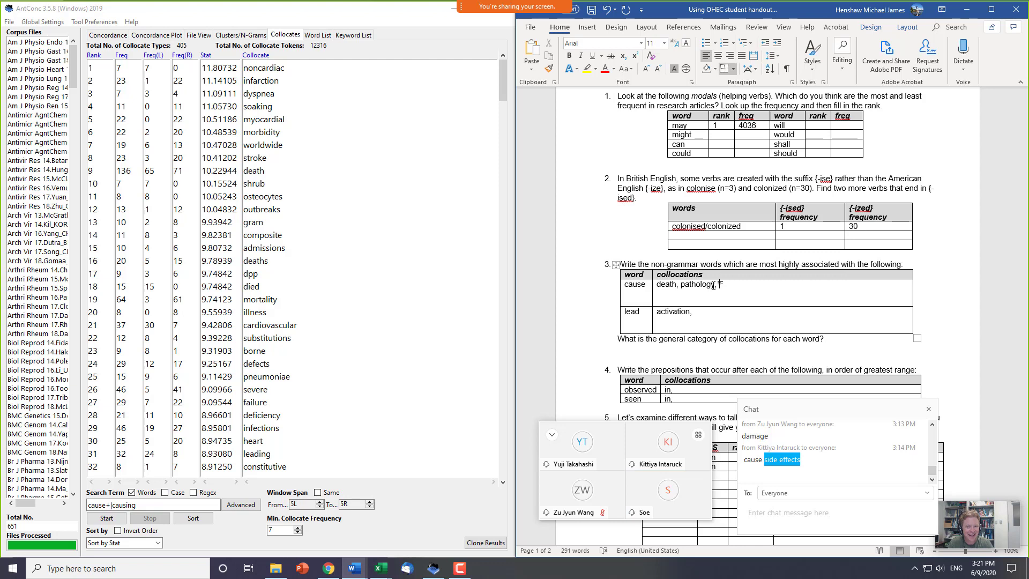
pyautogui.write('gy, dis')
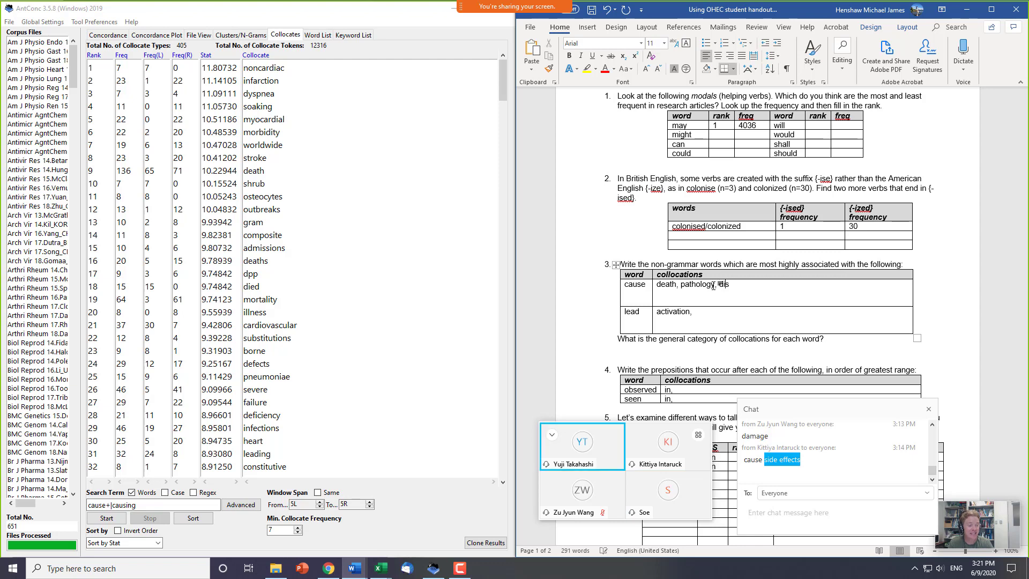
pyautogui.write('ease,')
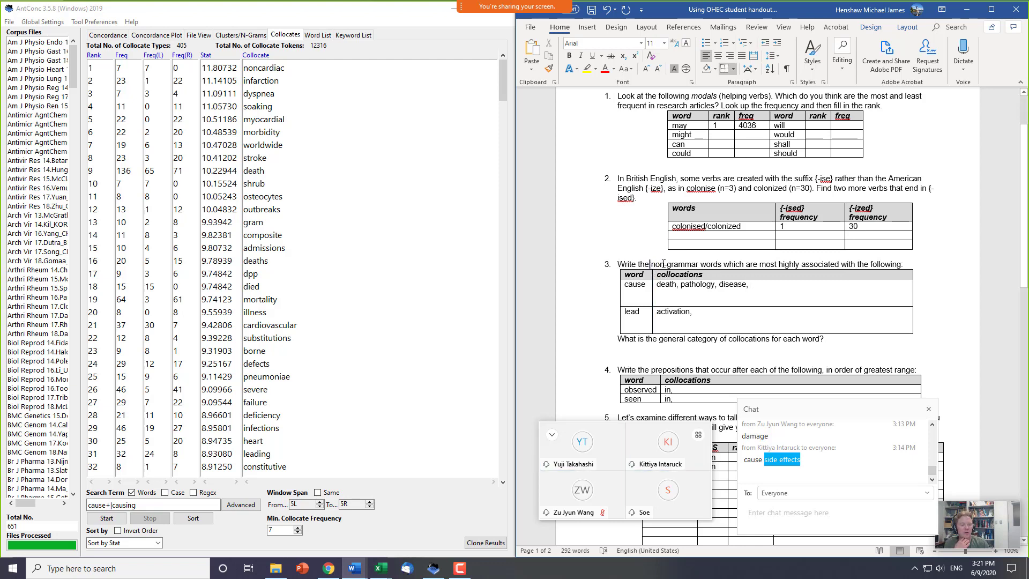
# - Point out "the non-grammar" in question 3 and add "mortality," to the collocations for "cause"
pyautogui.moveTo(638, 265); pyautogui.dragTo(699, 265)
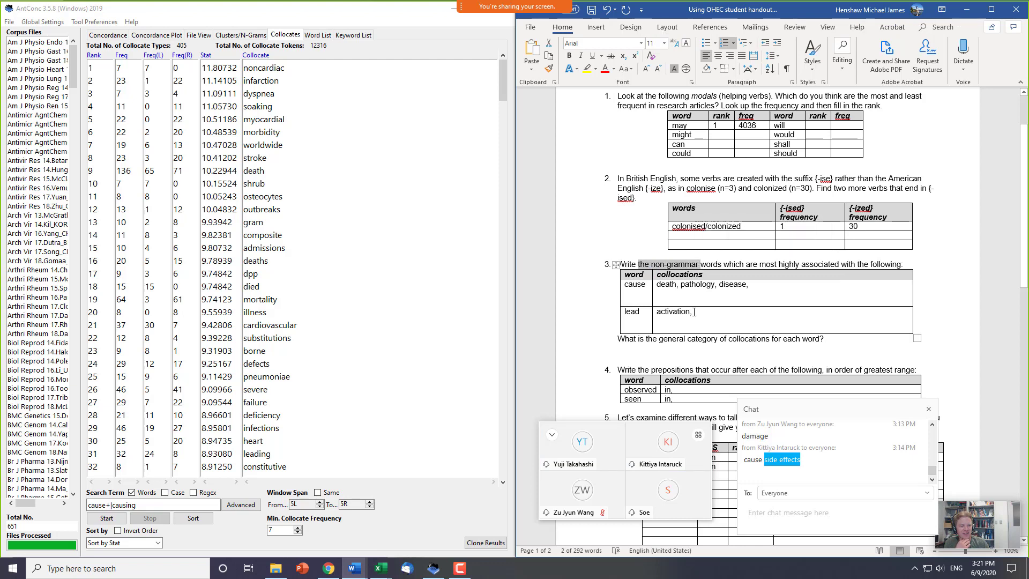
pyautogui.click(771, 286)
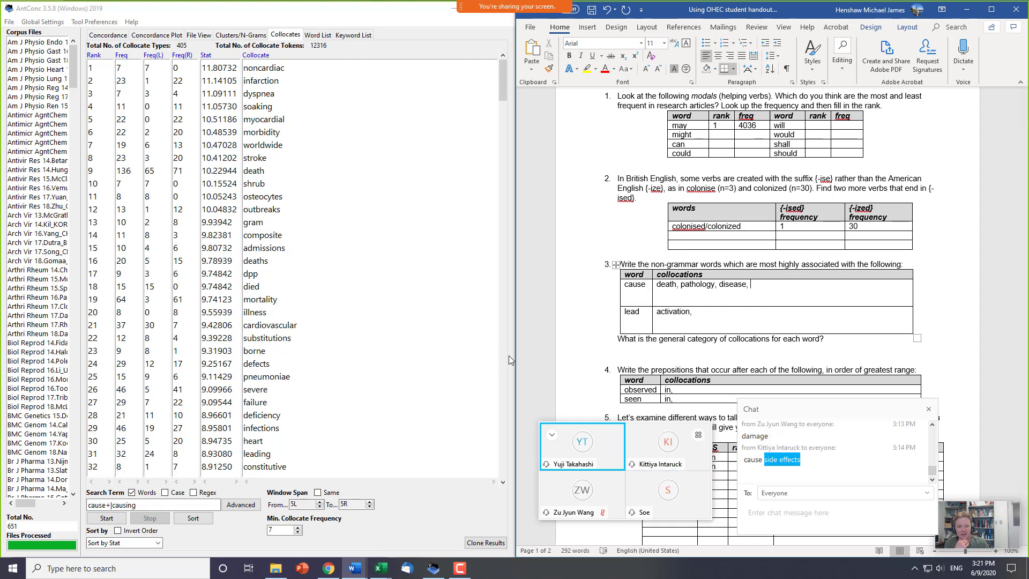
pyautogui.write('mo')
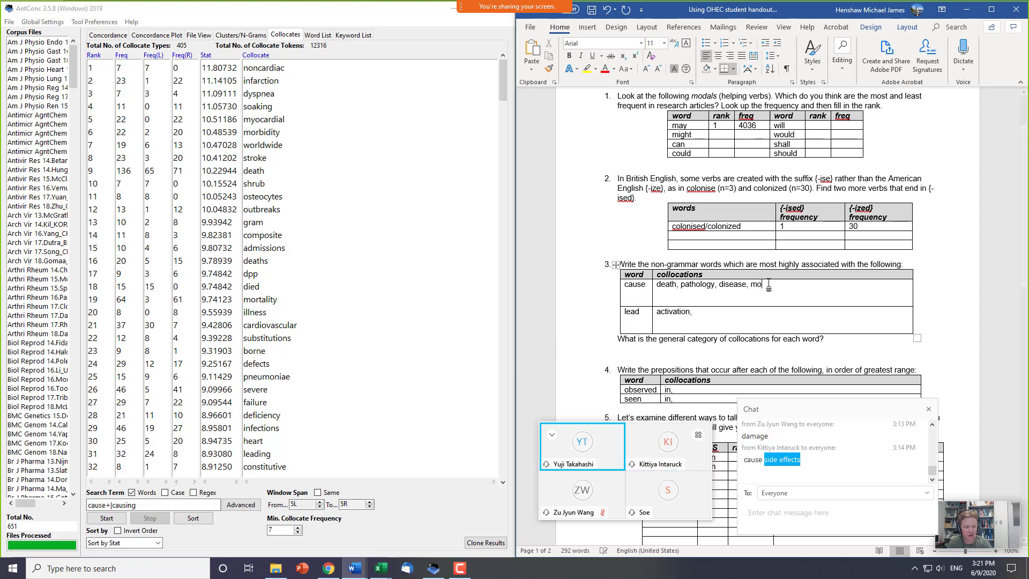
pyautogui.write('rtality,')
# - Check further down the collocates list and add "apoptosis," to the handout's collocations for "cause"
pyautogui.click(503, 441)
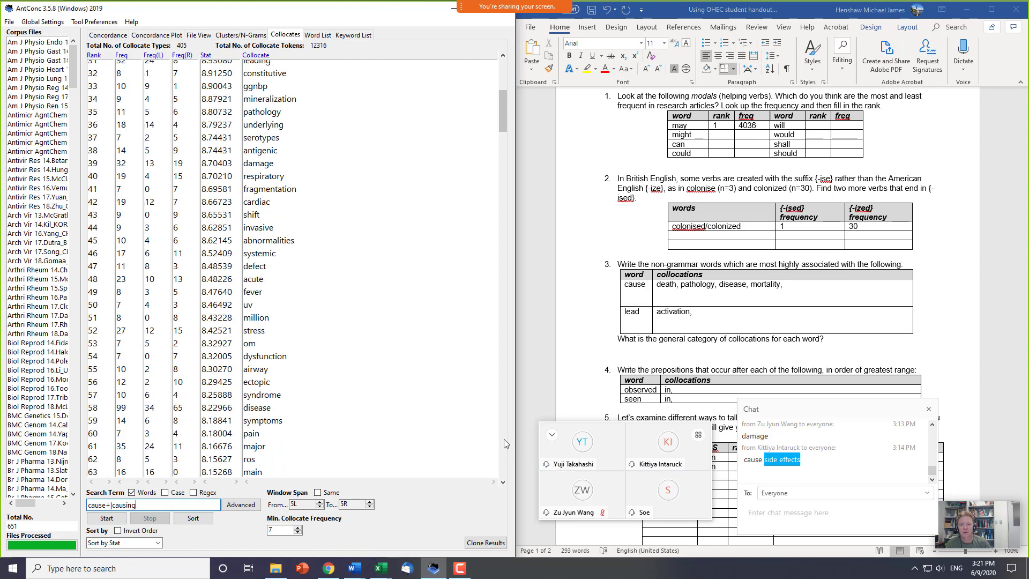
pyautogui.click(504, 368)
pyautogui.click(793, 286)
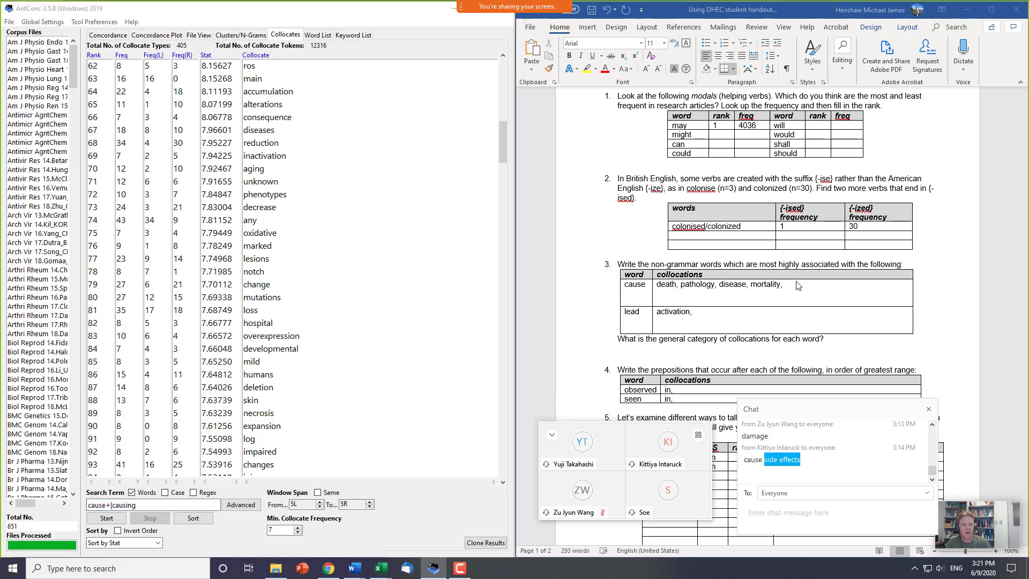
pyautogui.write('apo')
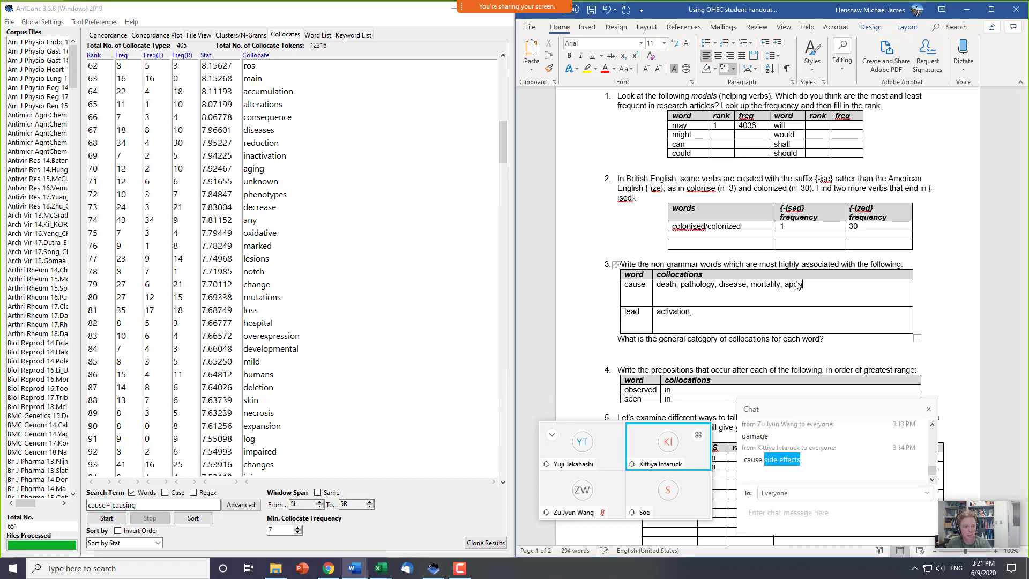
pyautogui.write('ptois')
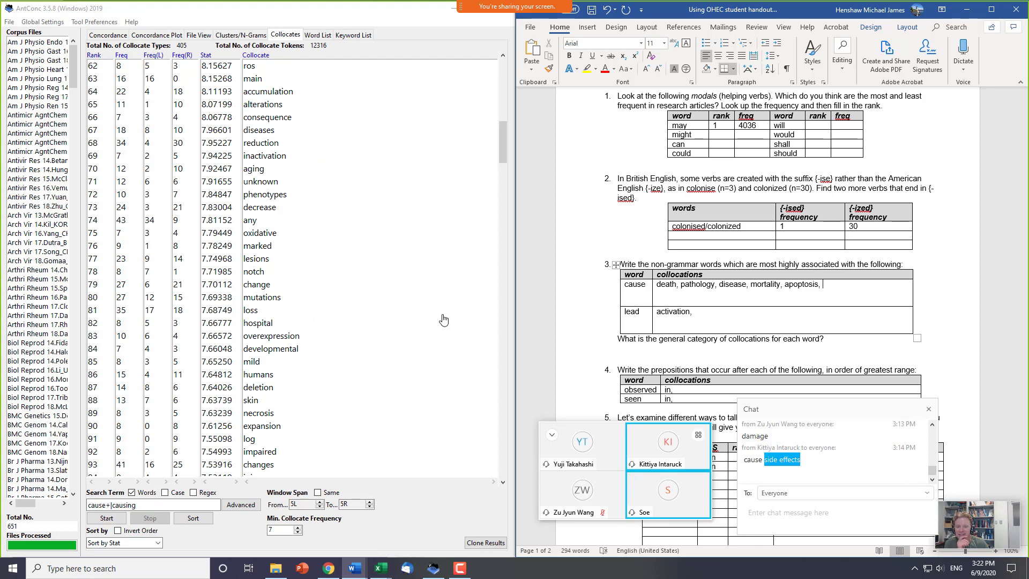
# - Look through the collocates list, add "infection, severe, cardiovascular" to the collocations for "cause", and highlight the whole entry for discussion
pyautogui.click(503, 335)
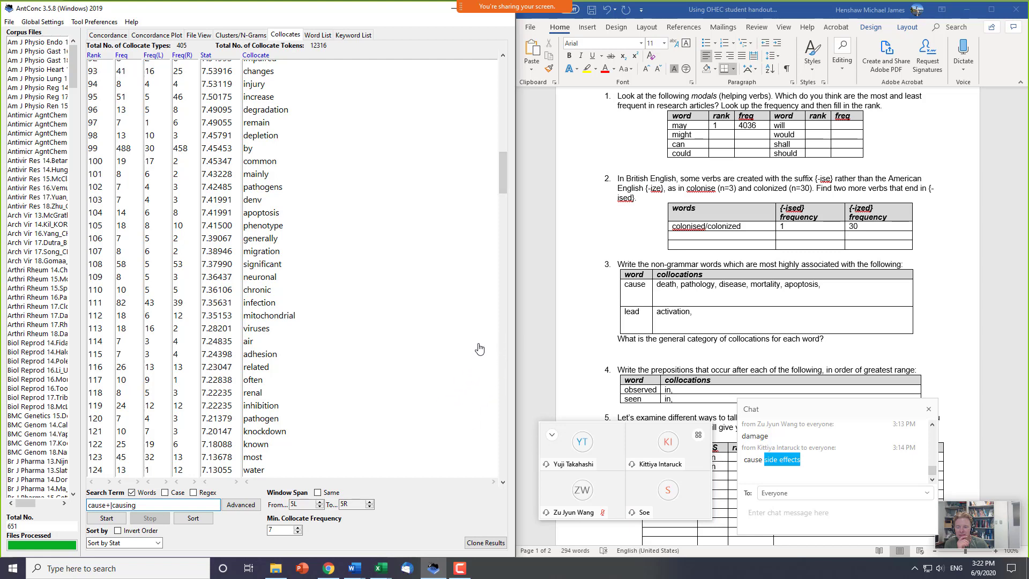
pyautogui.click(503, 80)
pyautogui.click(503, 79)
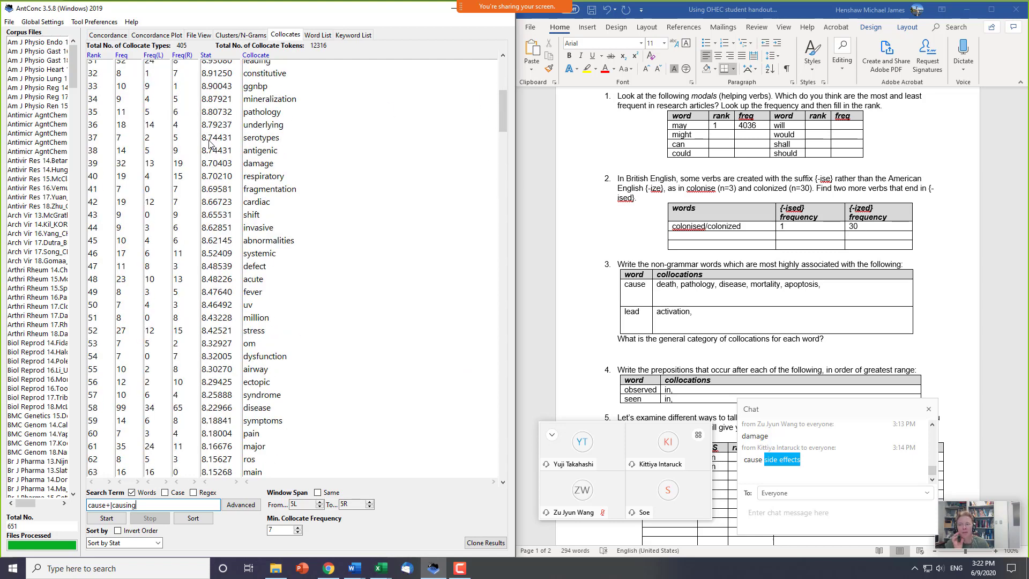
pyautogui.moveTo(502, 107); pyautogui.dragTo(502, 60)
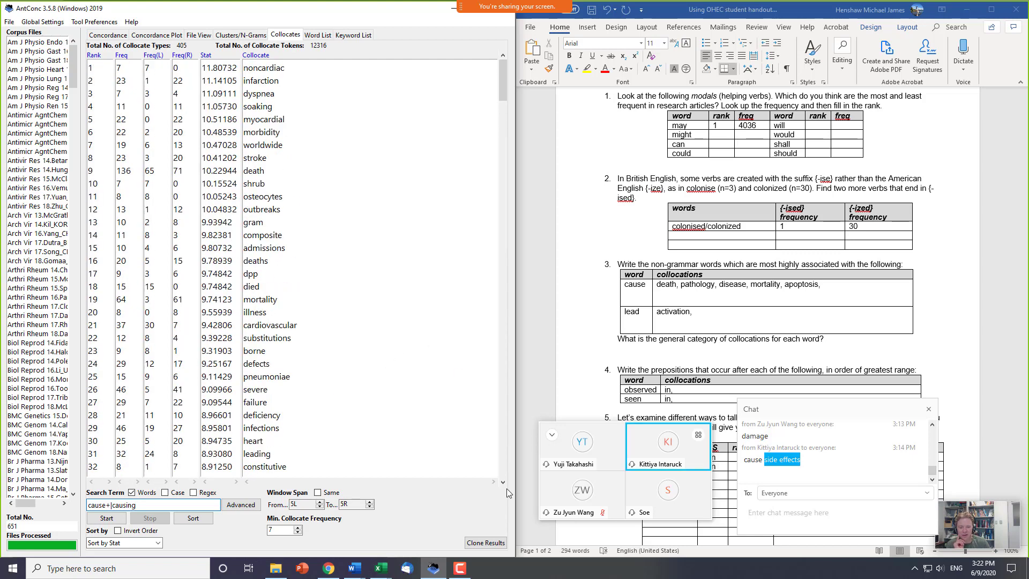
pyautogui.scroll(-1, 506, 488)
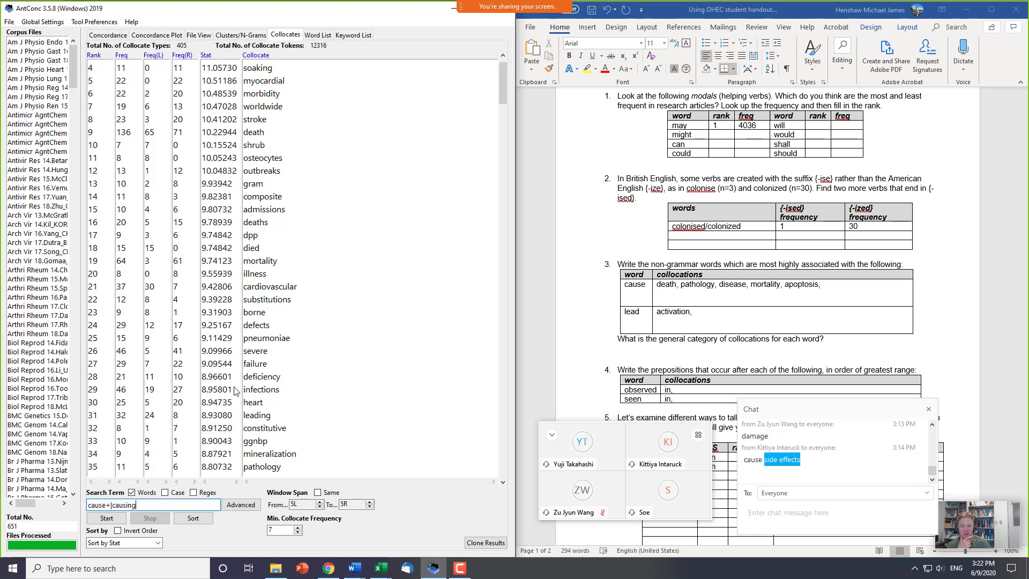
pyautogui.click(836, 287)
pyautogui.write('inf')
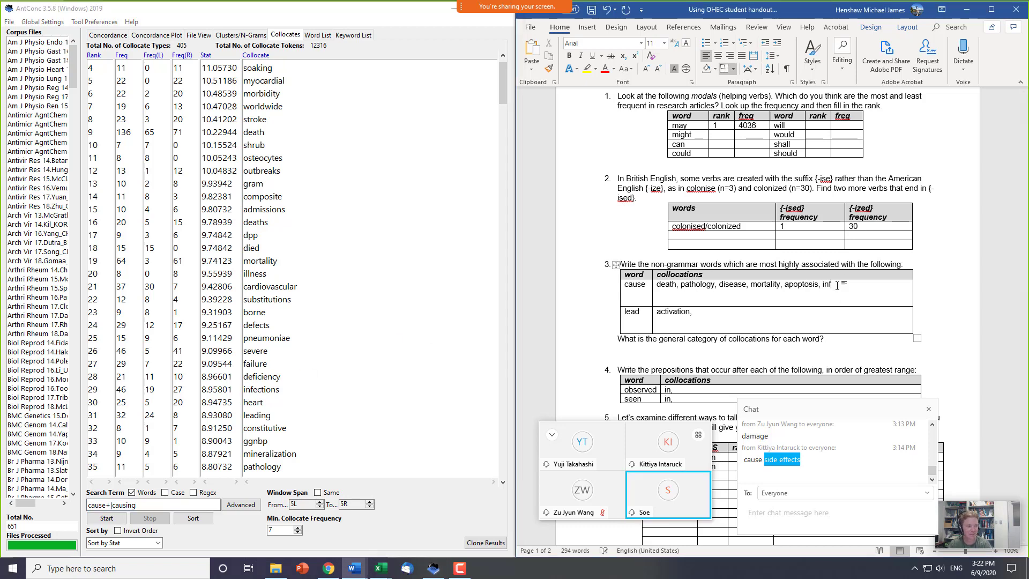
pyautogui.write('ection, severe,')
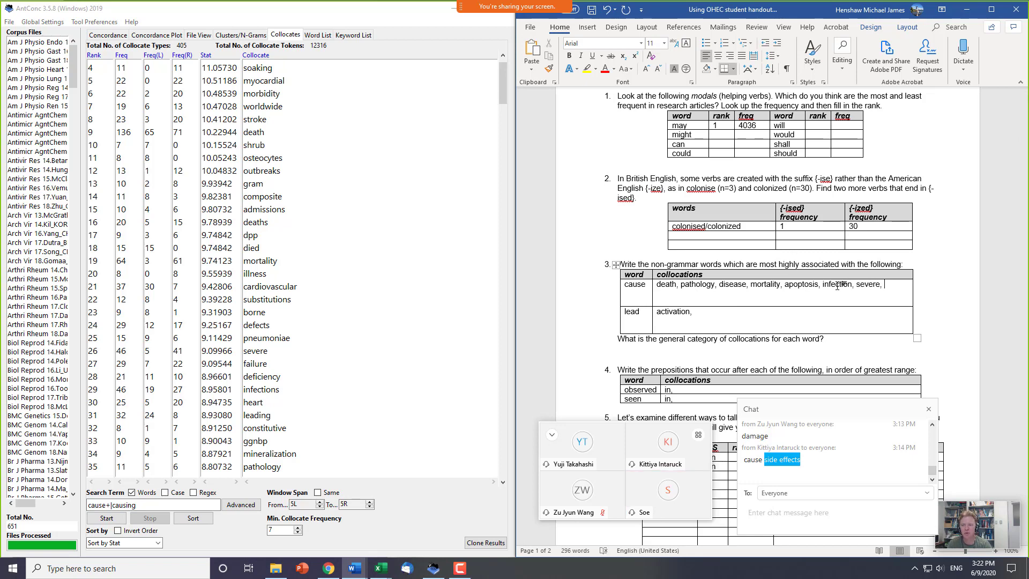
pyautogui.write('car')
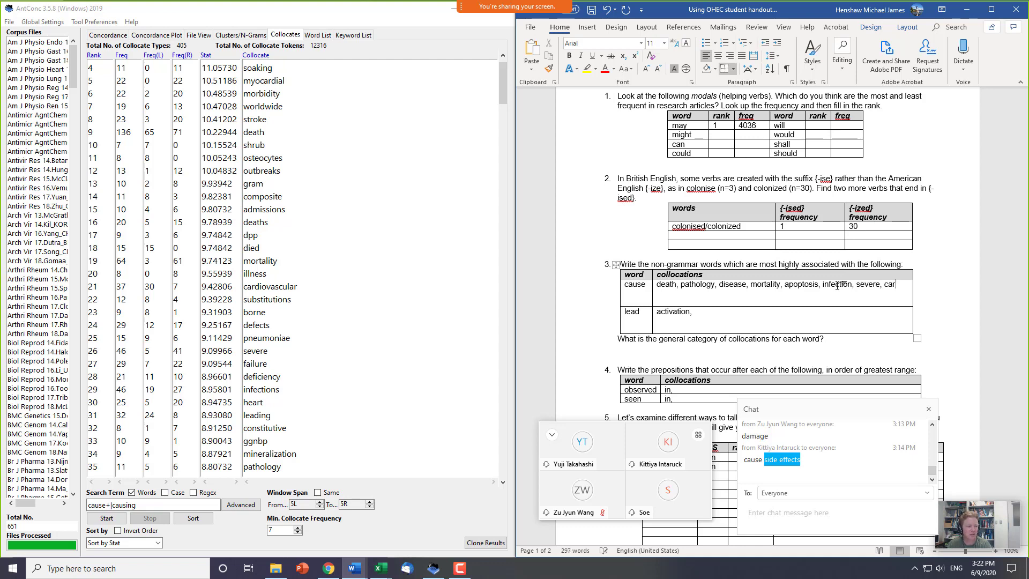
pyautogui.write('diovas')
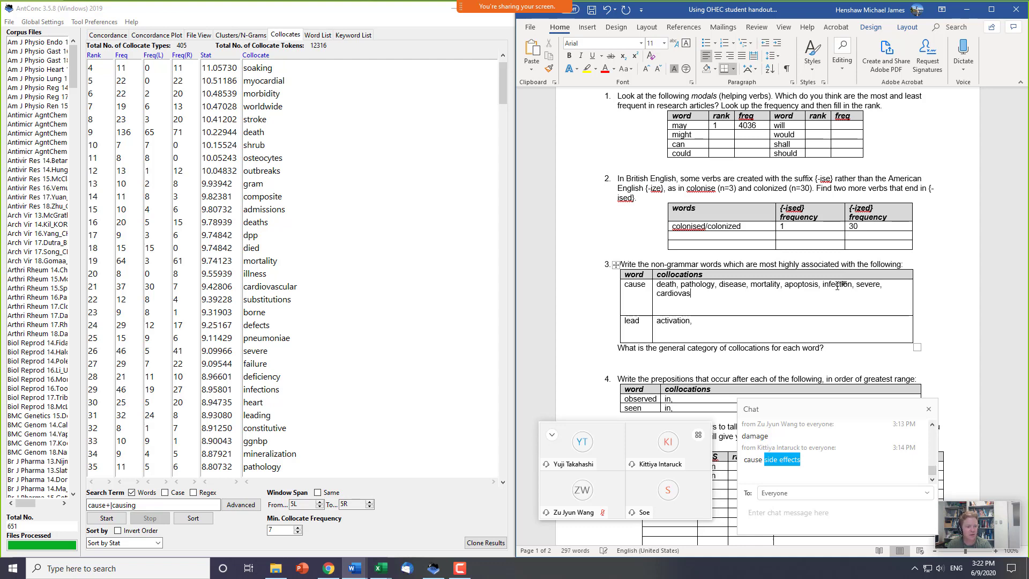
pyautogui.write('cular')
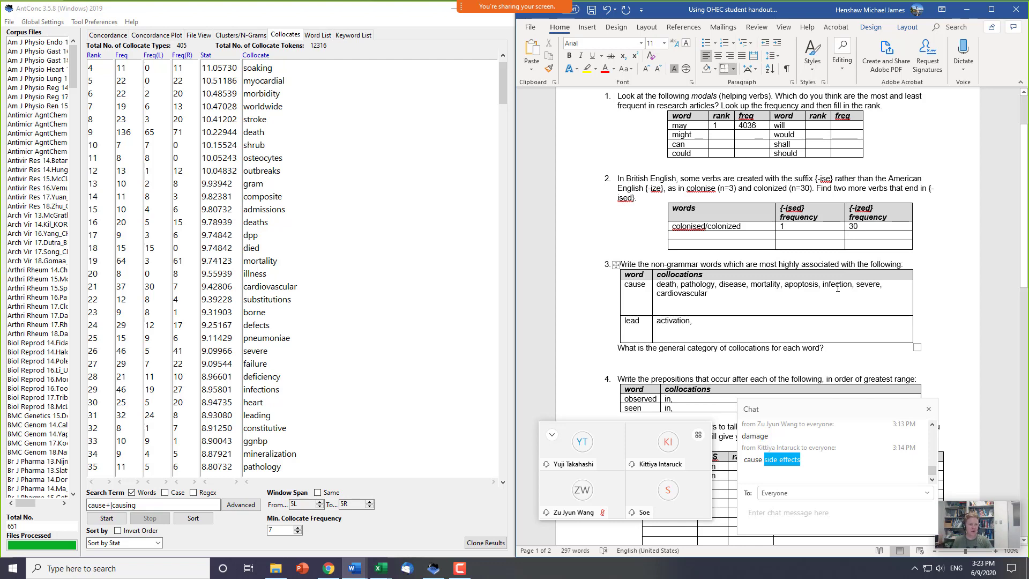
pyautogui.tripleClick(739, 293)
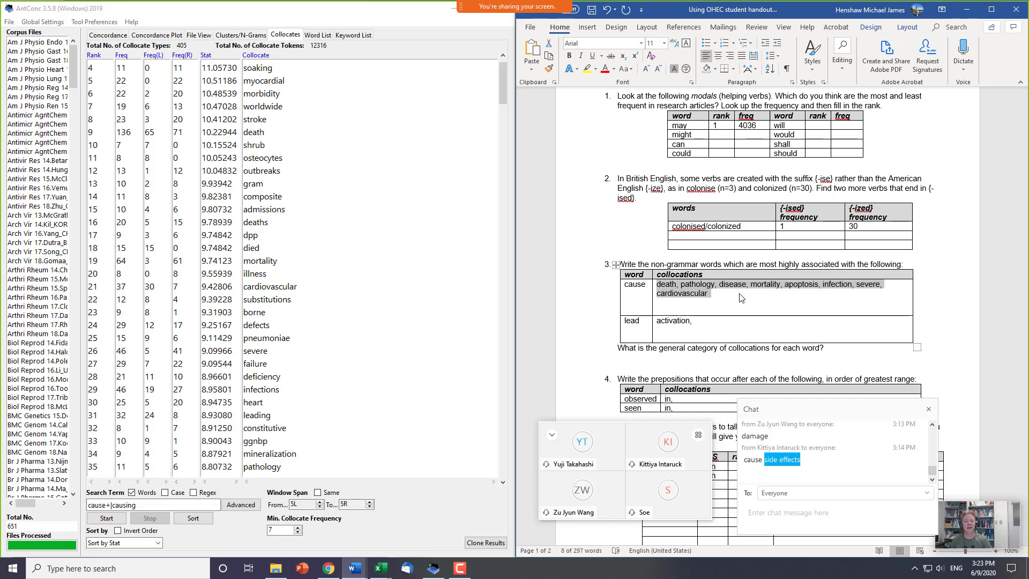
pyautogui.click(739, 295)
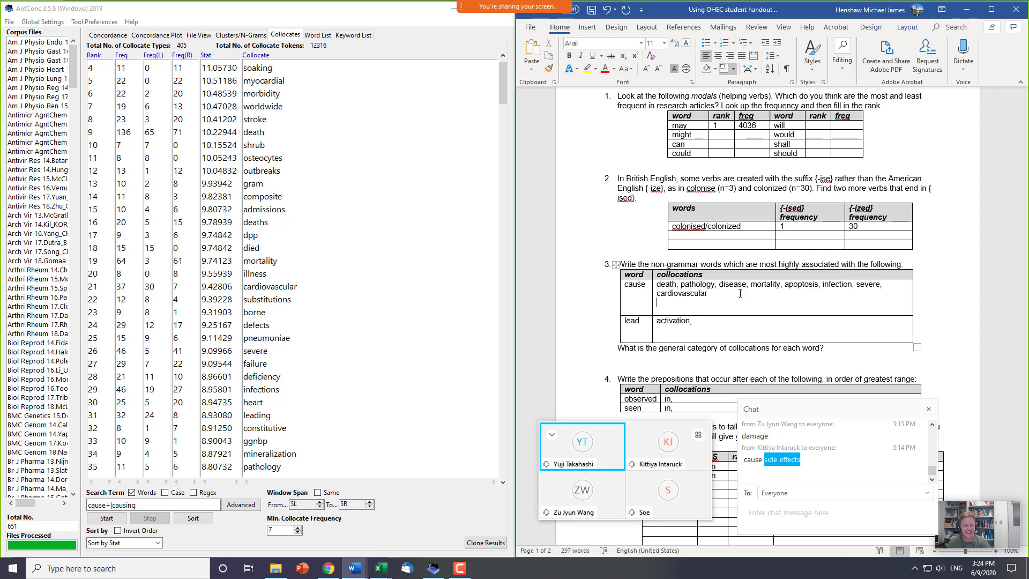
# - Point out "severe" in the collocations for "cause" under question 3 and clear the extra blank line below them
pyautogui.press('Return')
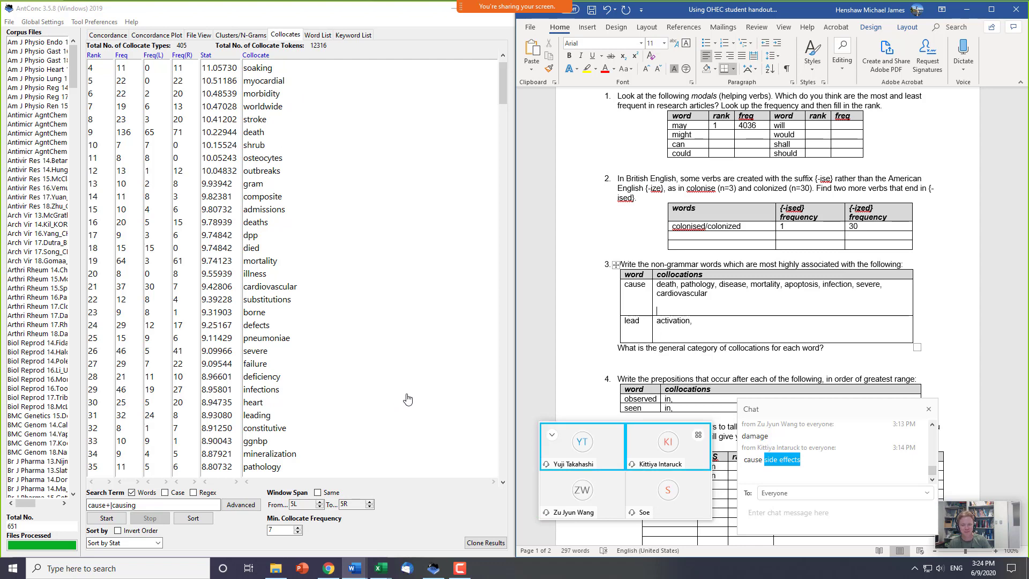
pyautogui.click(712, 311)
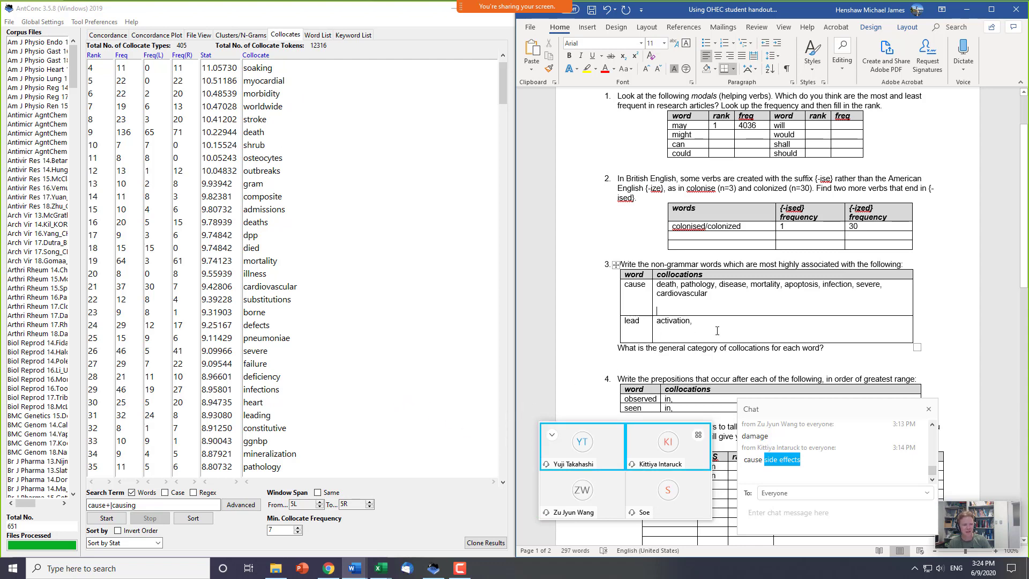
pyautogui.doubleClick(880, 284)
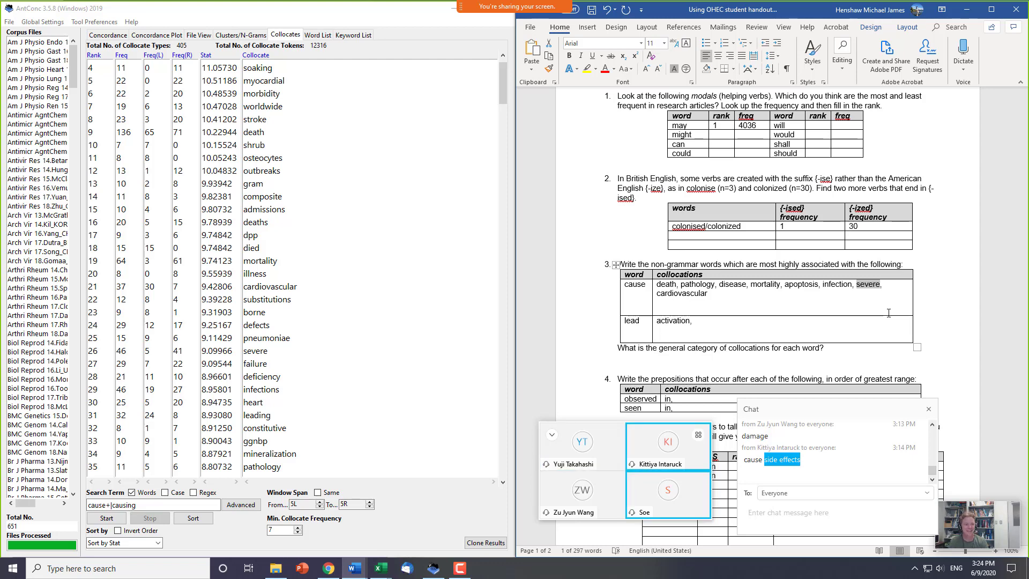
pyautogui.click(888, 313)
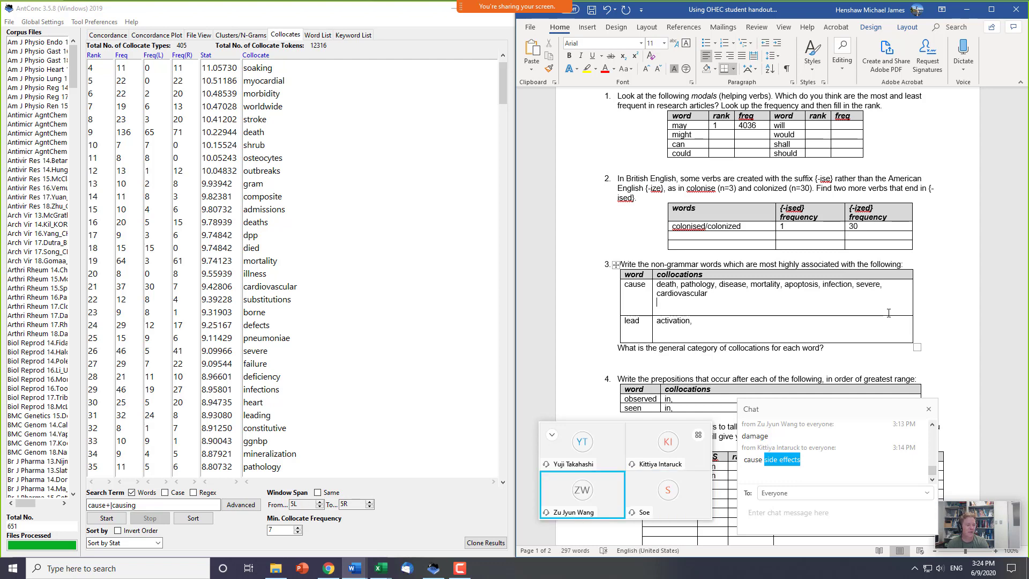
pyautogui.press('BackSpace')
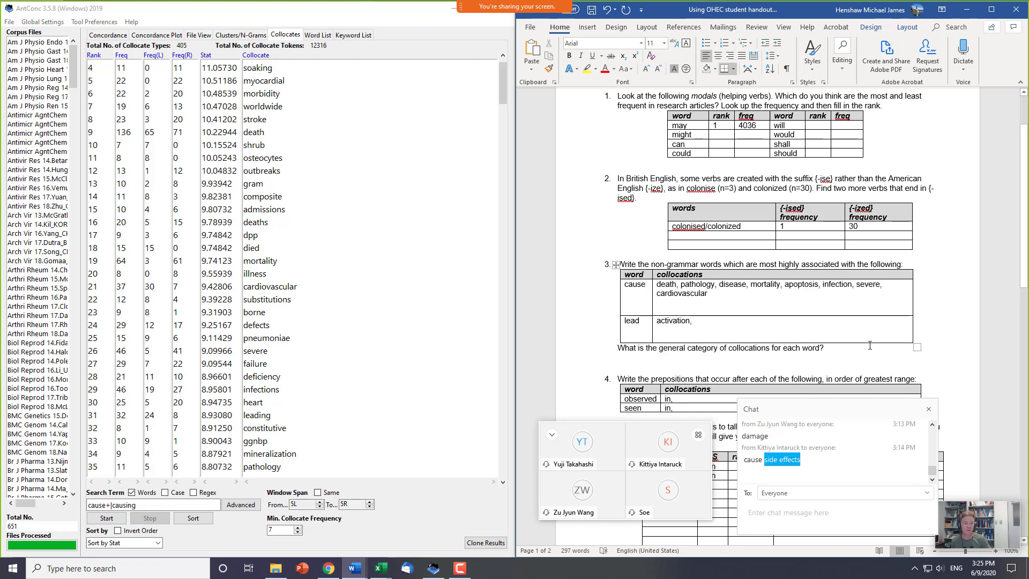
pyautogui.click(733, 309)
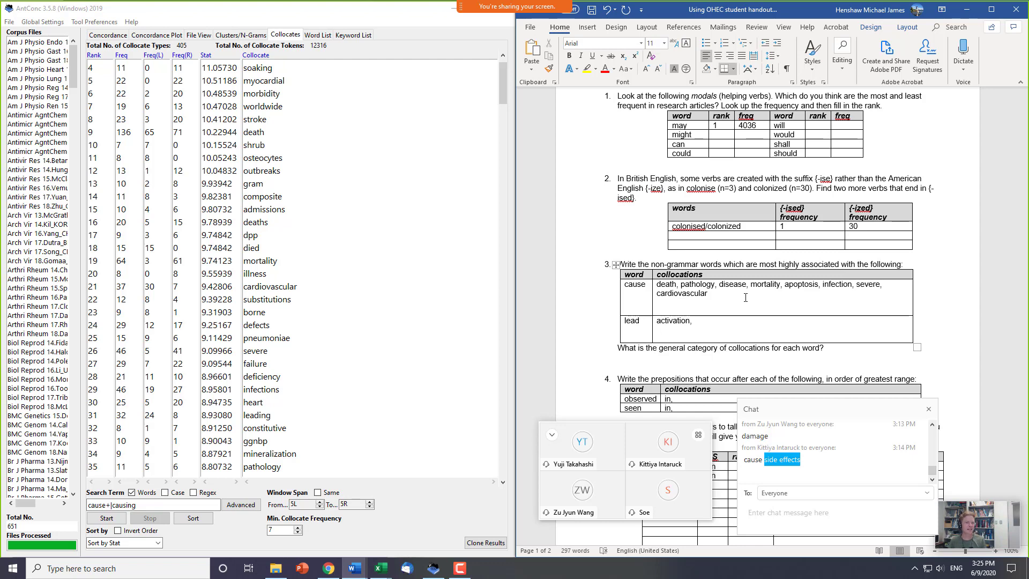
pyautogui.click(707, 296)
pyautogui.write(',')
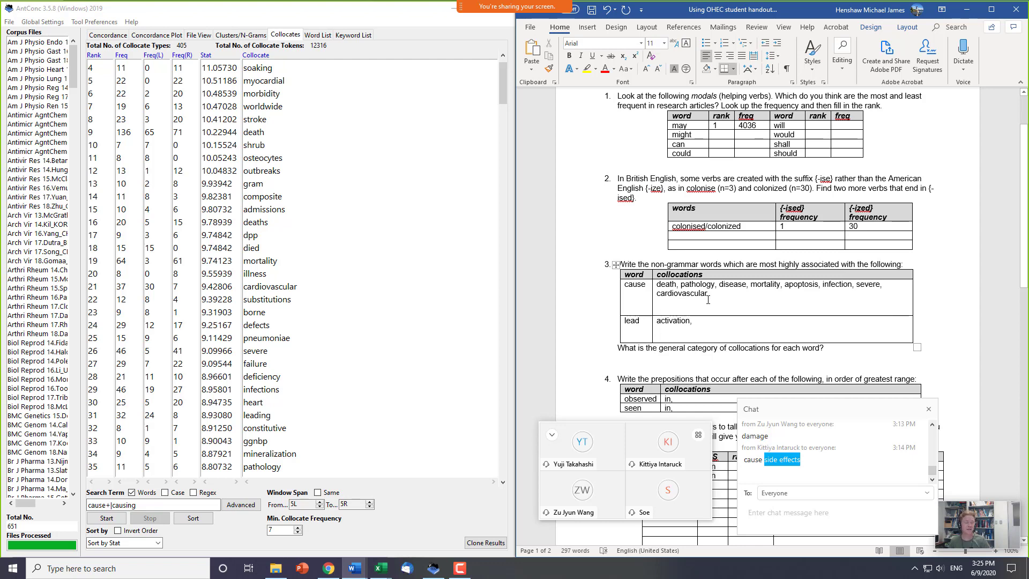
pyautogui.hotkey('ctrl', 'z')
# - Point out the AntConc search term and highlight "lead" in the question 3 table of the handout
pyautogui.click(699, 322)
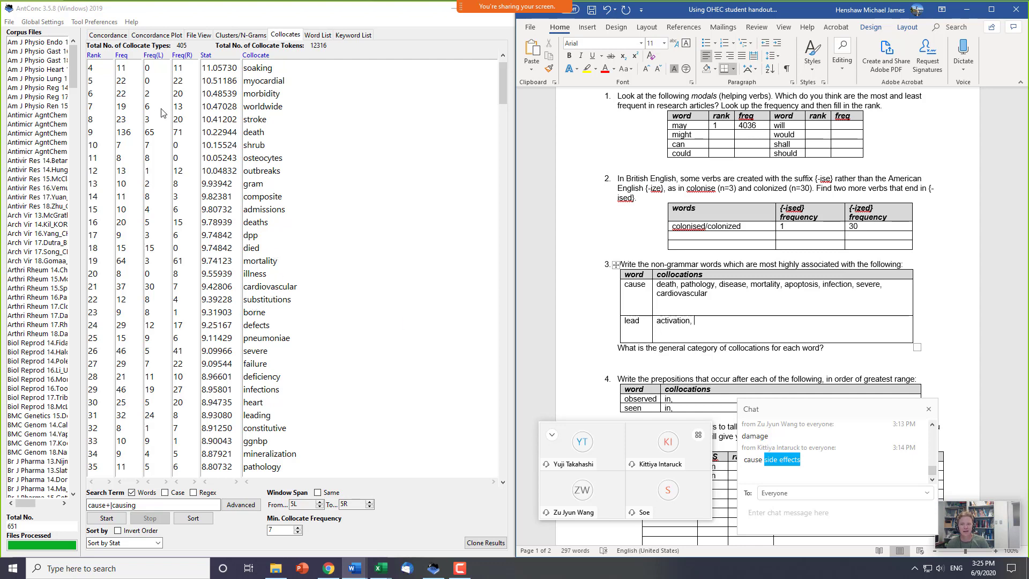
pyautogui.tripleClick(185, 504)
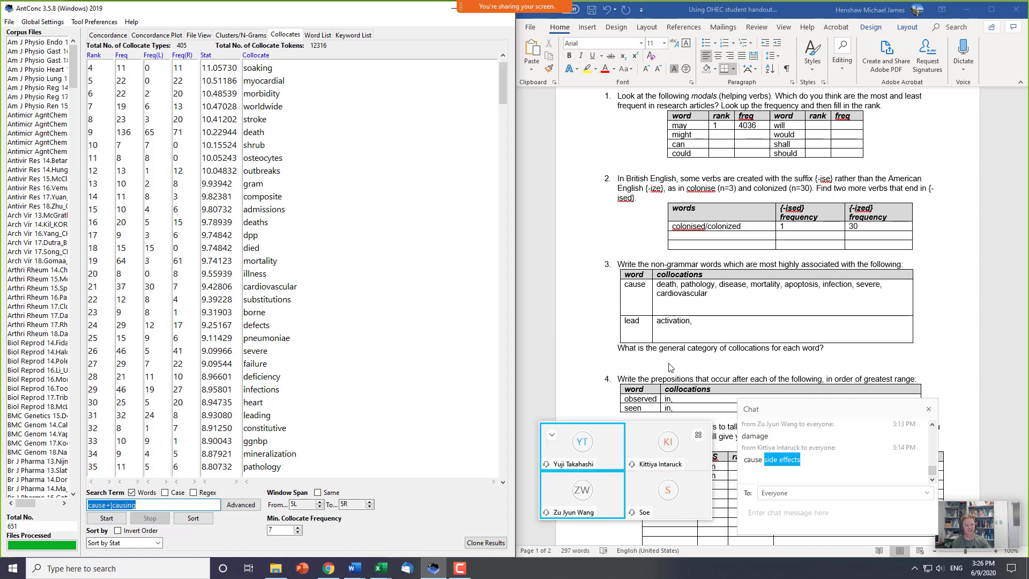
pyautogui.doubleClick(633, 322)
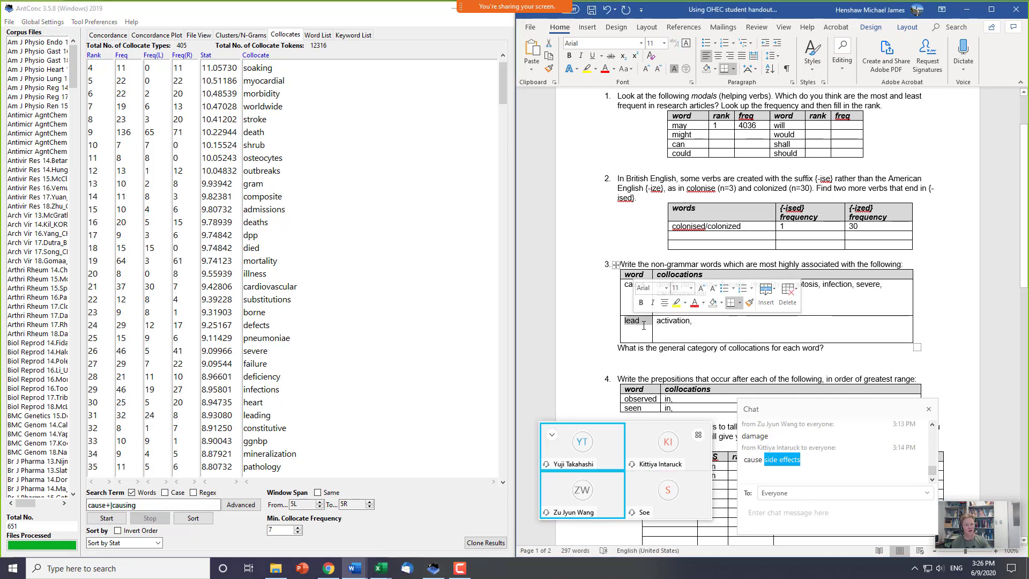
pyautogui.click(639, 322)
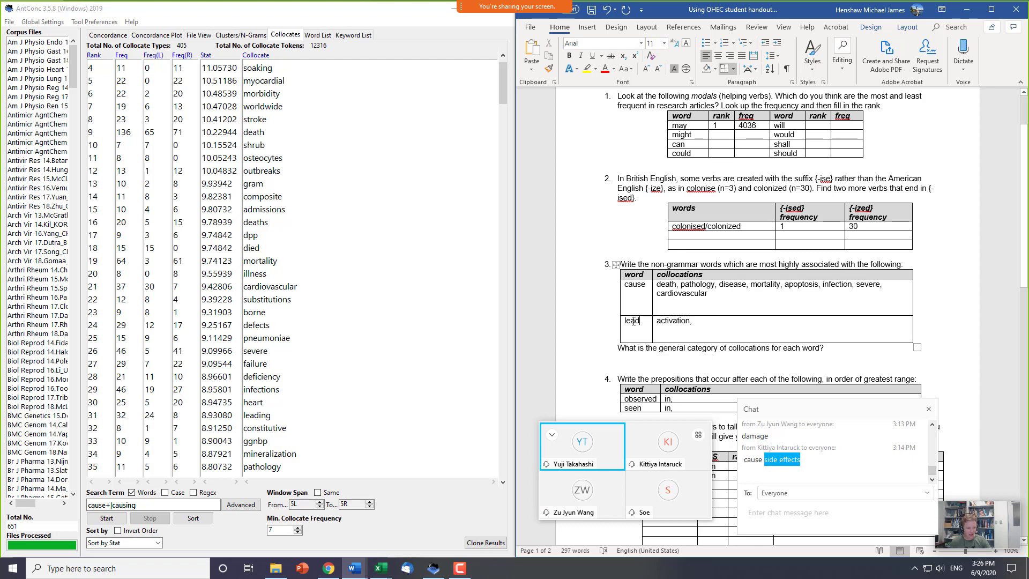
pyautogui.doubleClick(632, 320)
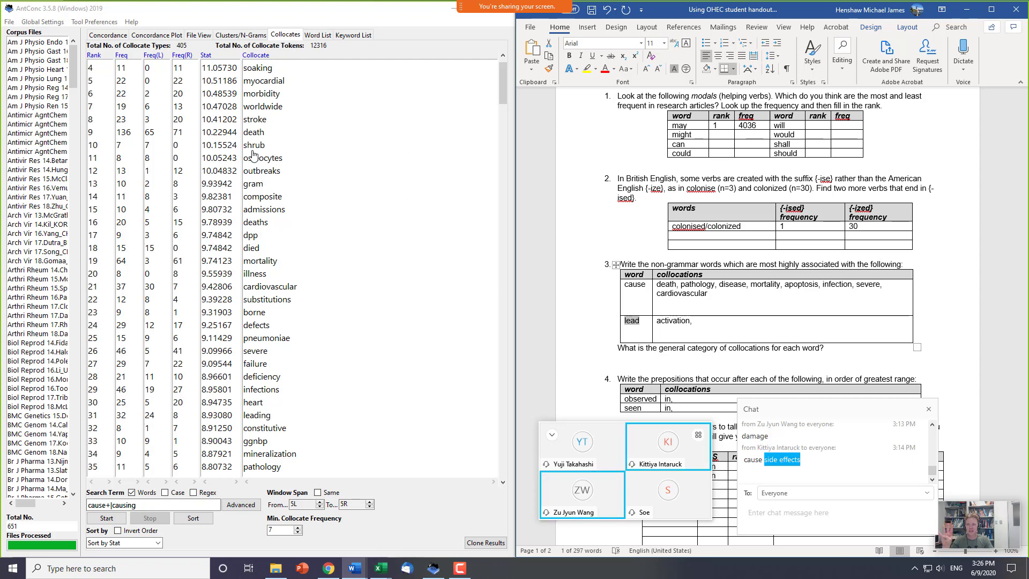
# - Review the AntConc concordance lines for "cause+|causing" and the clusters of its word forms
pyautogui.click(255, 120)
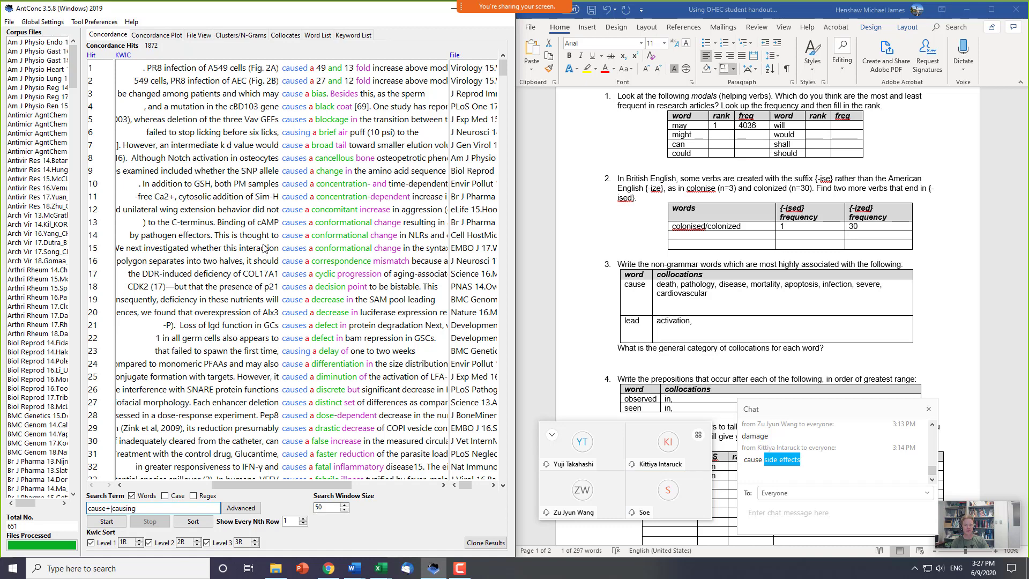
pyautogui.scroll(-7, 262, 248)
pyautogui.scroll(7, 262, 248)
pyautogui.click(254, 36)
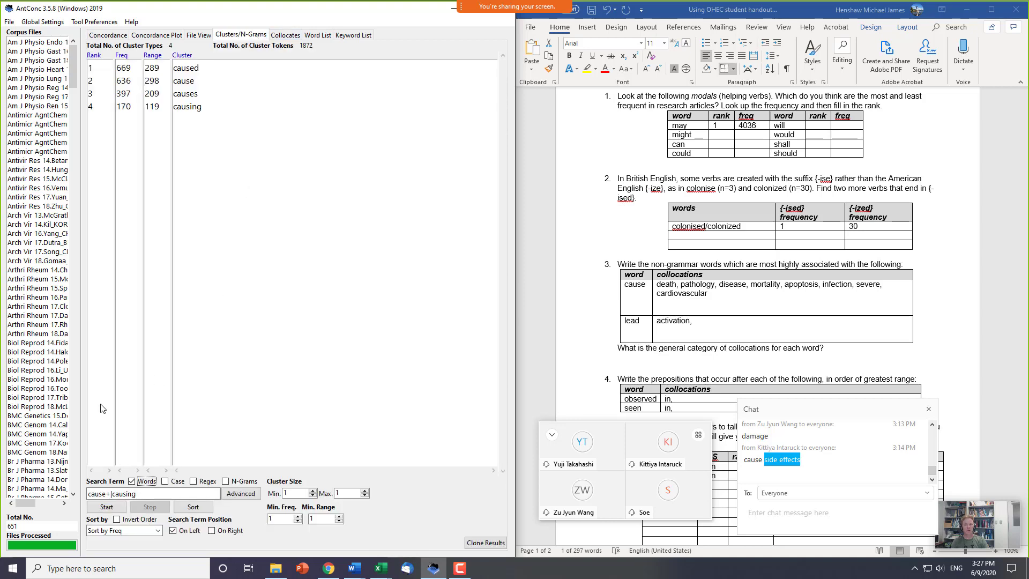
# - Search for "lead+|led|leading" in the clusters and generate its collocates list
pyautogui.doubleClick(128, 493)
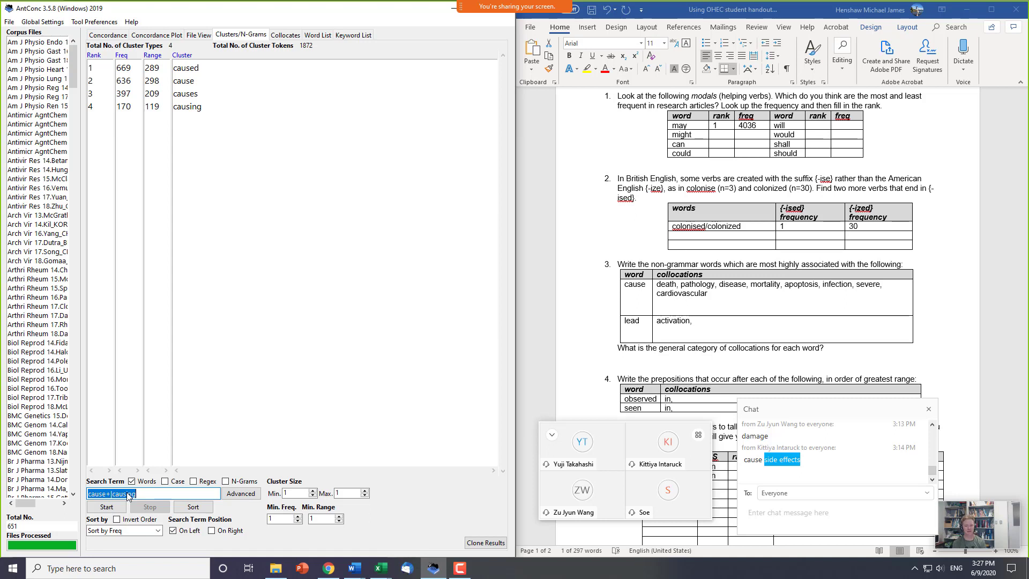
pyautogui.press('BackSpace')
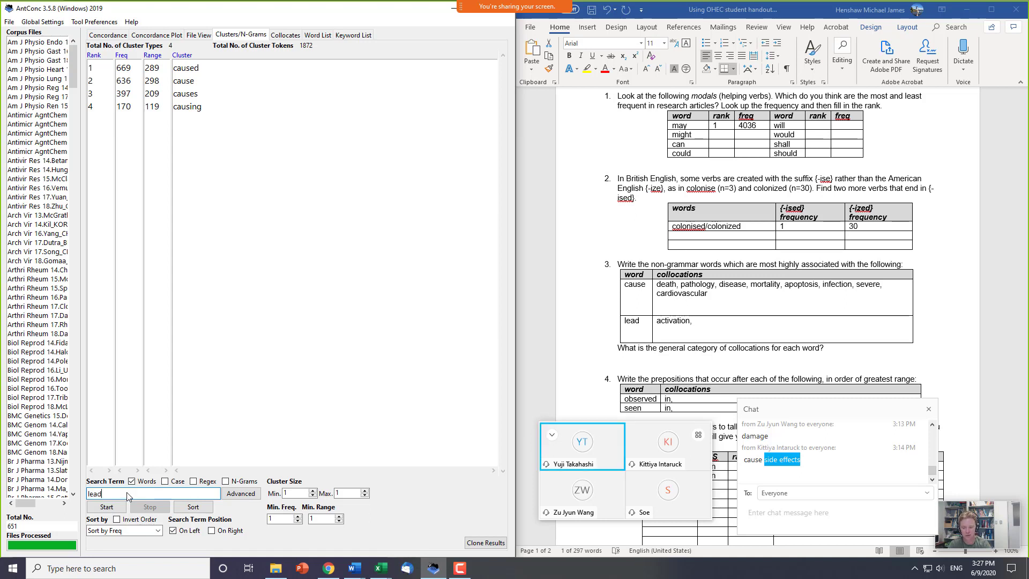
pyautogui.write('lead+|led|leading')
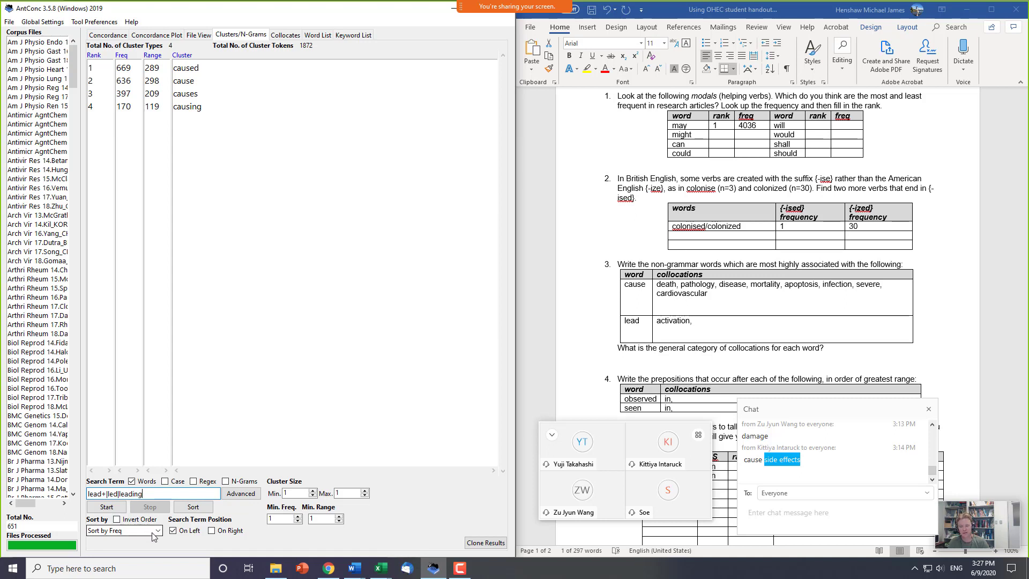
pyautogui.click(121, 510)
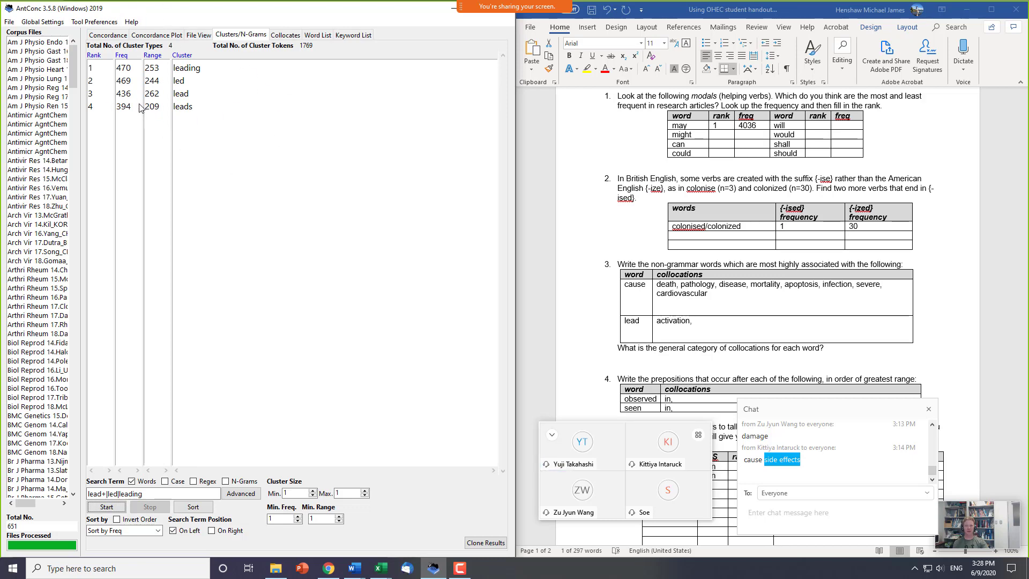
pyautogui.click(292, 38)
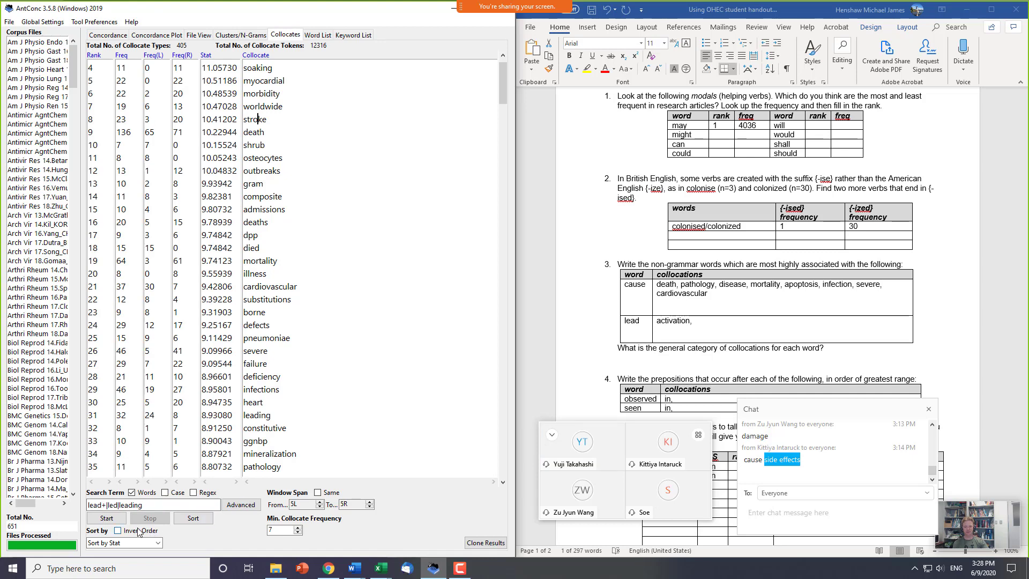
pyautogui.click(119, 521)
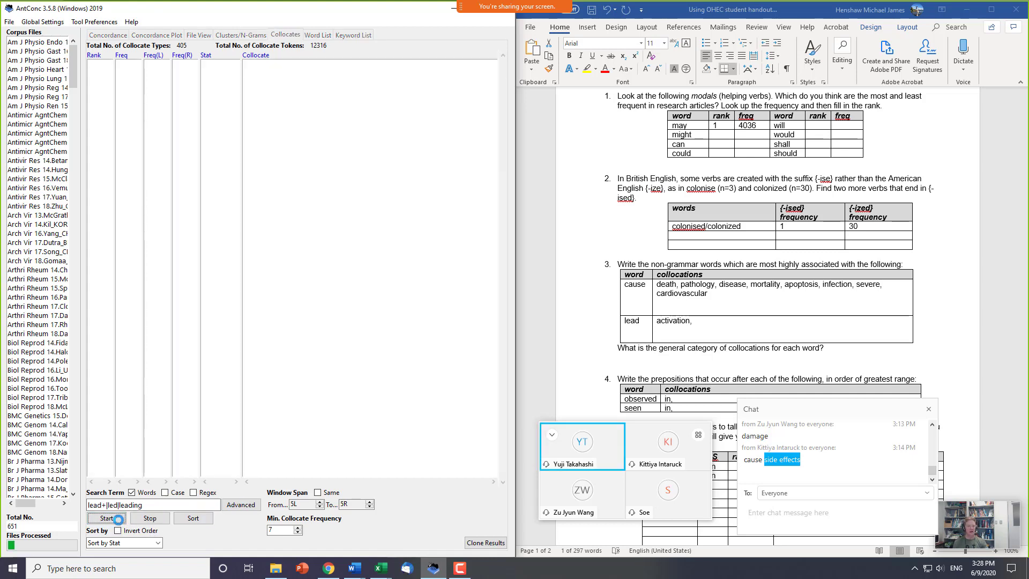
# - Add "damage, increase, loss," after "activation," in the handout's collocations for "lead" under question 3
pyautogui.click(709, 320)
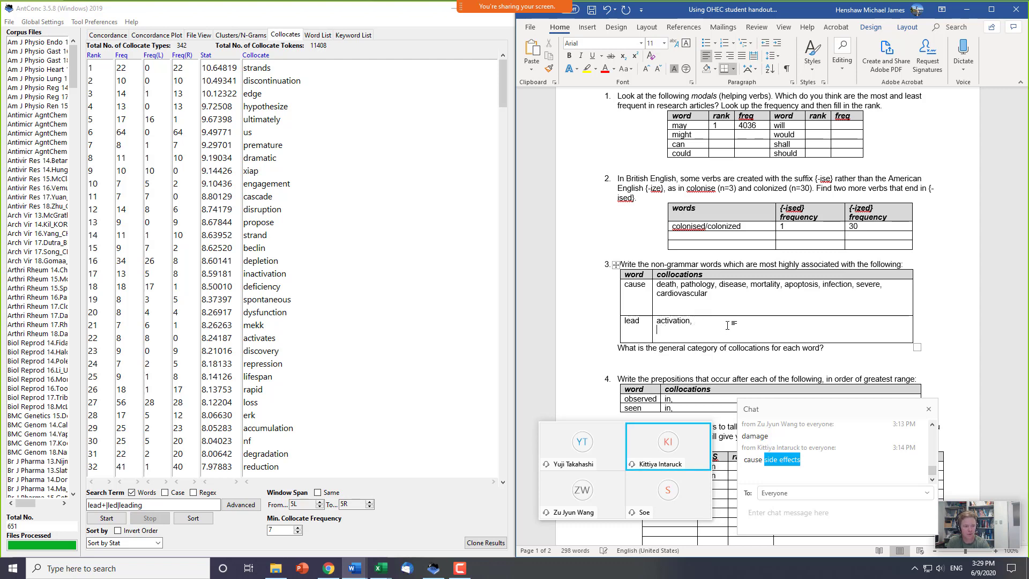
pyautogui.press('BackSpace')
pyautogui.write('damage')
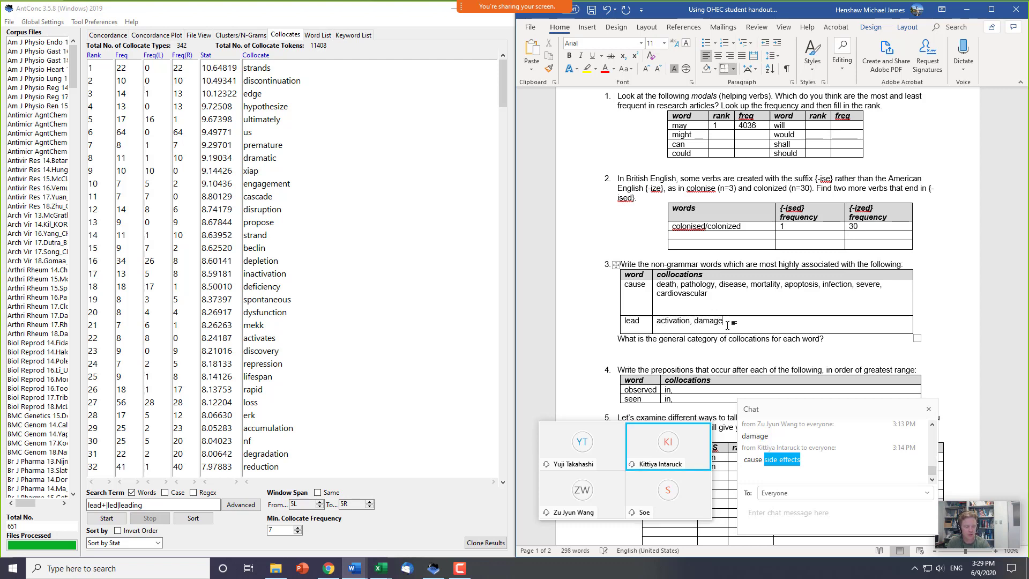
pyautogui.write(',')
pyautogui.press('Return')
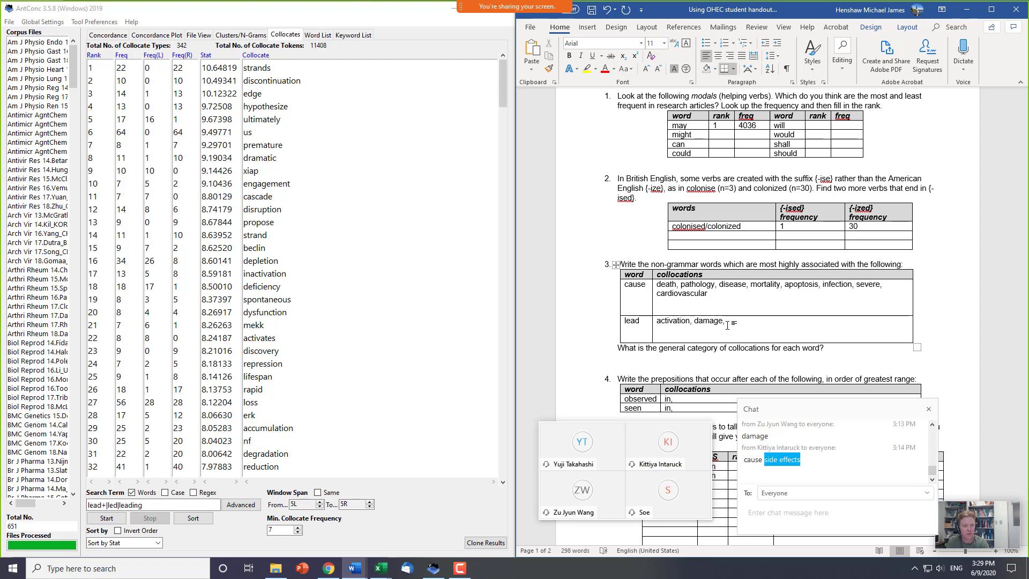
pyautogui.write('increase,')
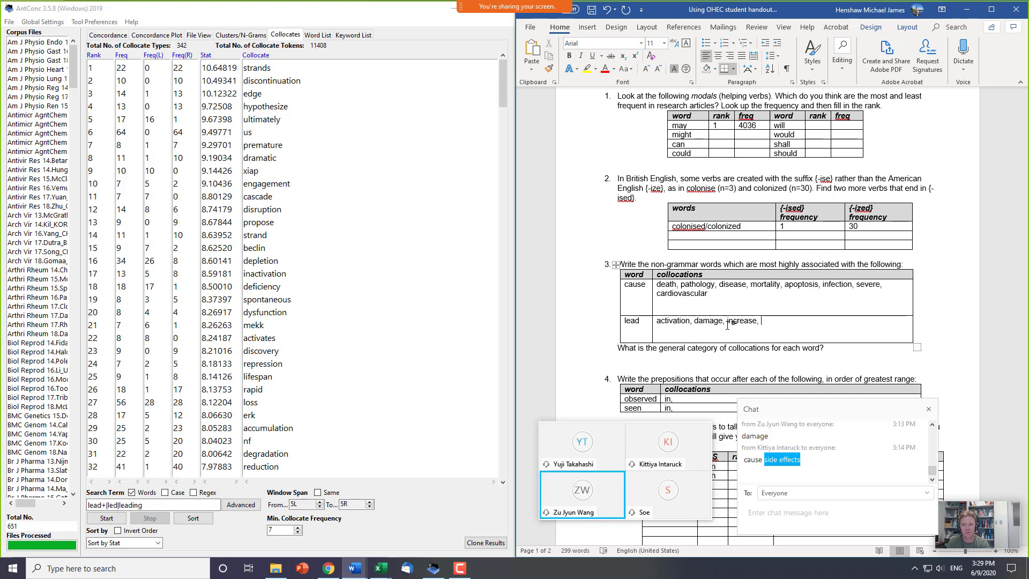
pyautogui.write('loss,')
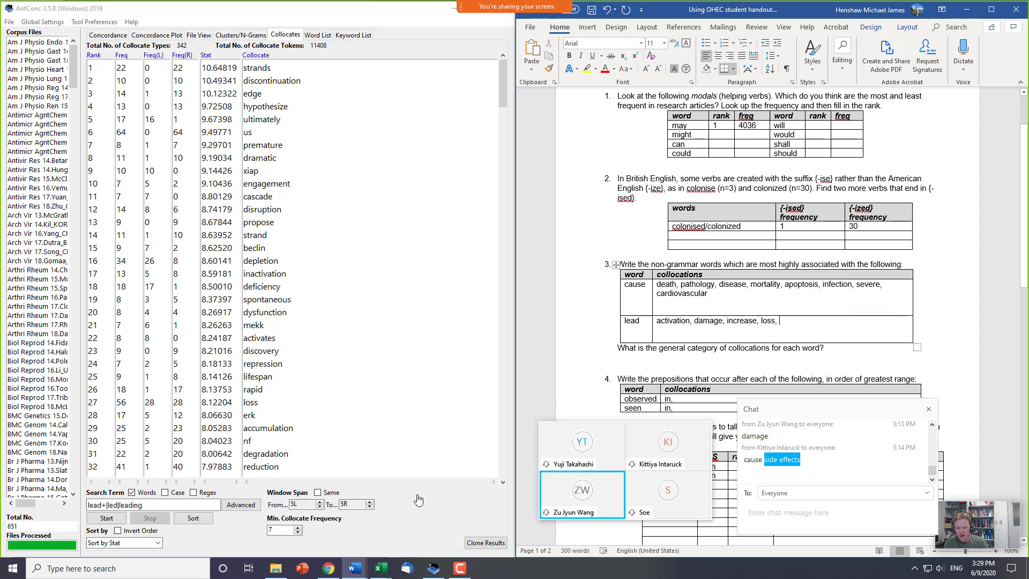
# - Open the sorting choices for the AntConc collocates list of "lead+|led|leading"
pyautogui.click(151, 544)
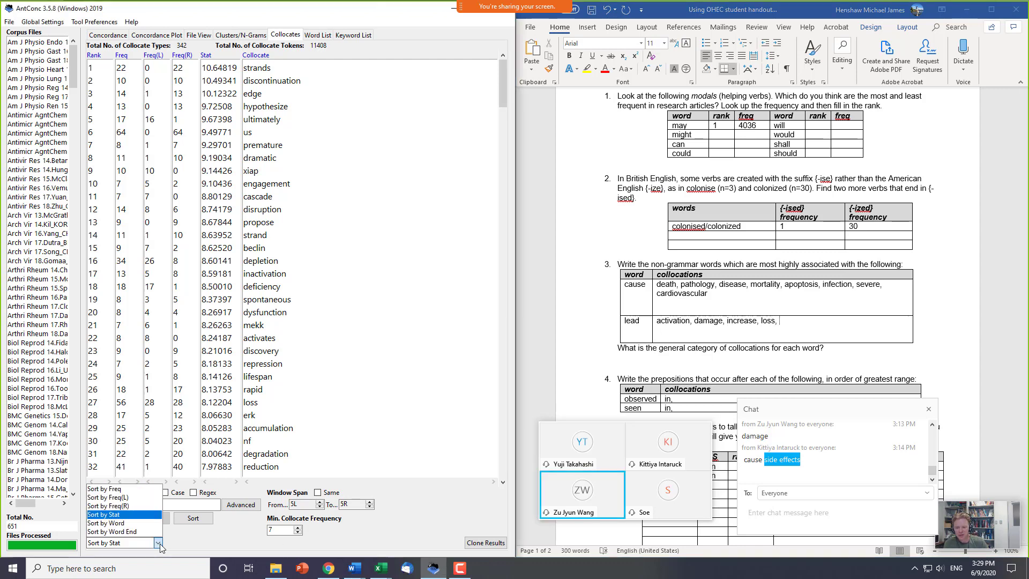
# - Sort the collocates of lead by frequency and add "expression, change," to the lead row of the Word handout's collocations table
pyautogui.click(134, 489)
pyautogui.click(193, 517)
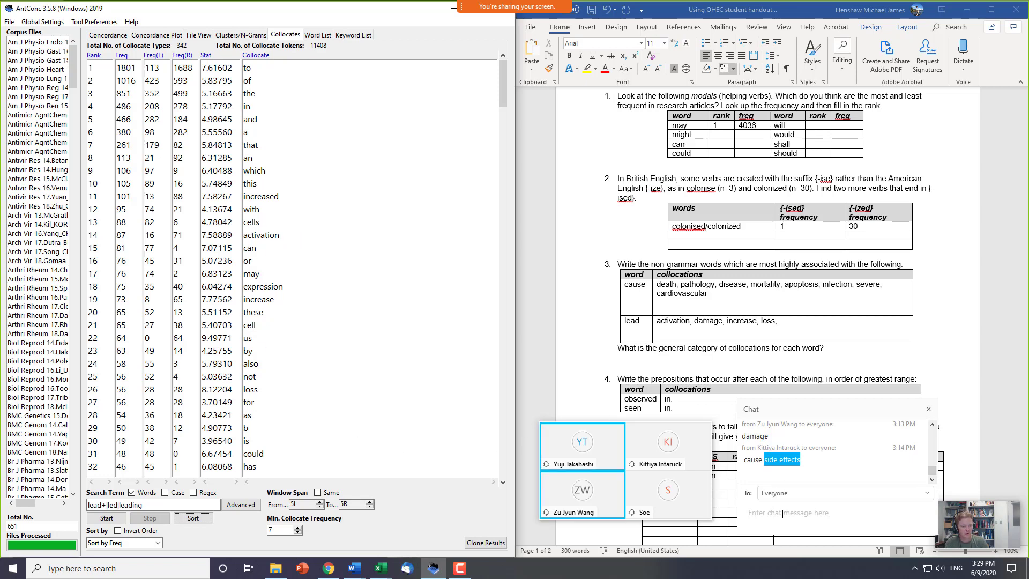
pyautogui.click(786, 321)
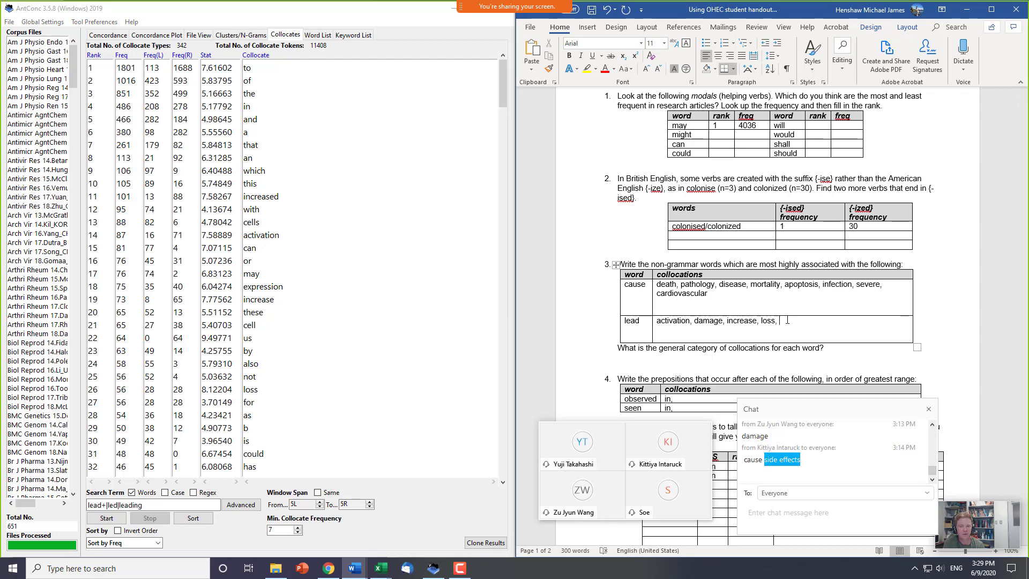
pyautogui.write('ex')
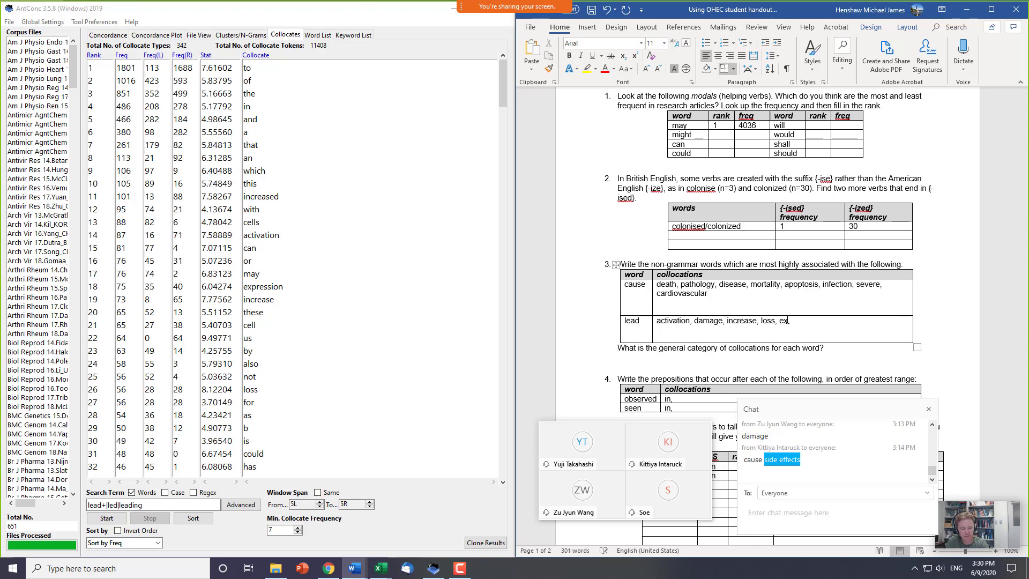
pyautogui.write('pression,')
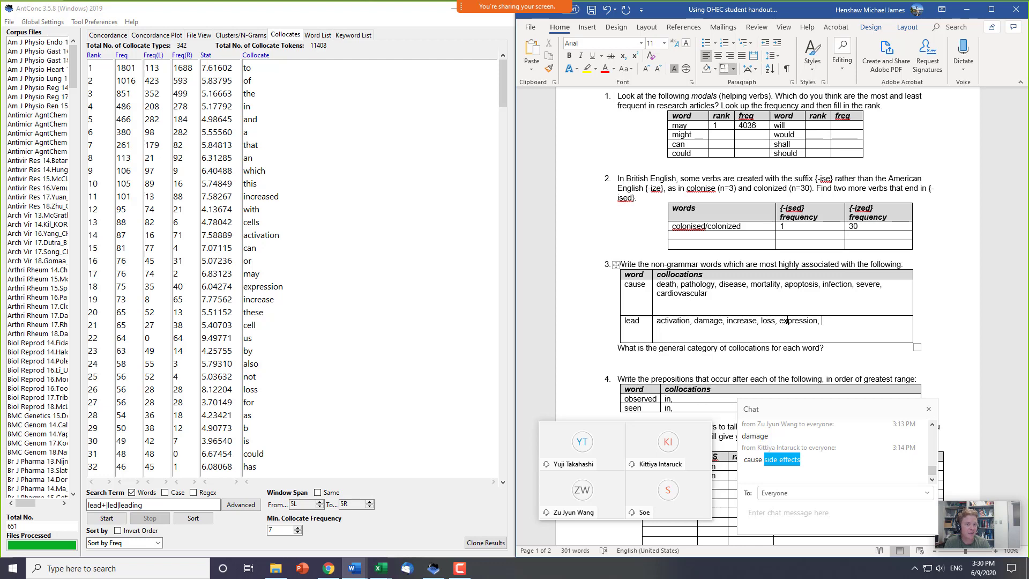
pyautogui.write('change,')
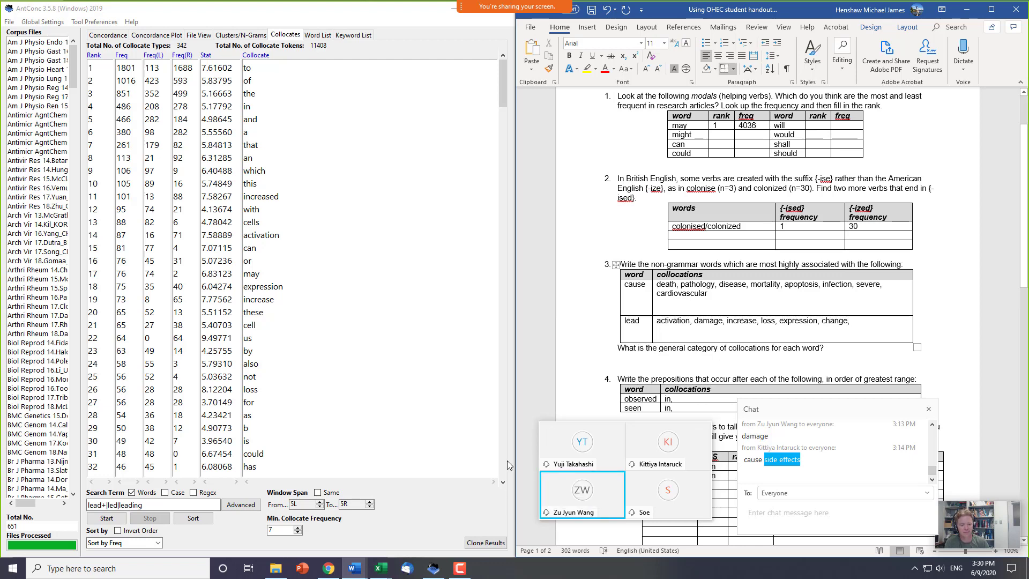
# - Check further down the frequency-sorted collocates and add "production, formation" to the lead row in the Word handout
pyautogui.click(503, 441)
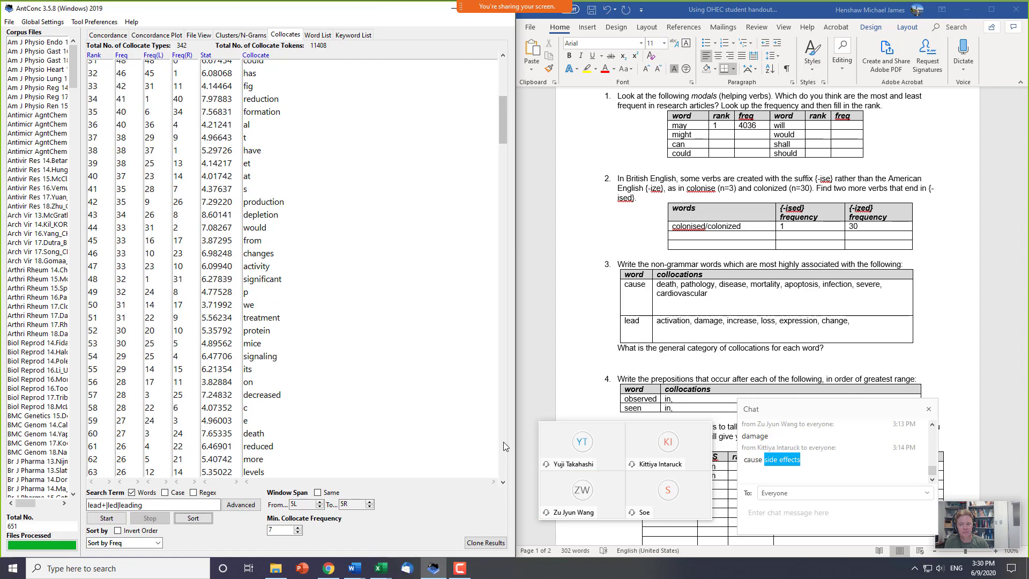
pyautogui.click(858, 323)
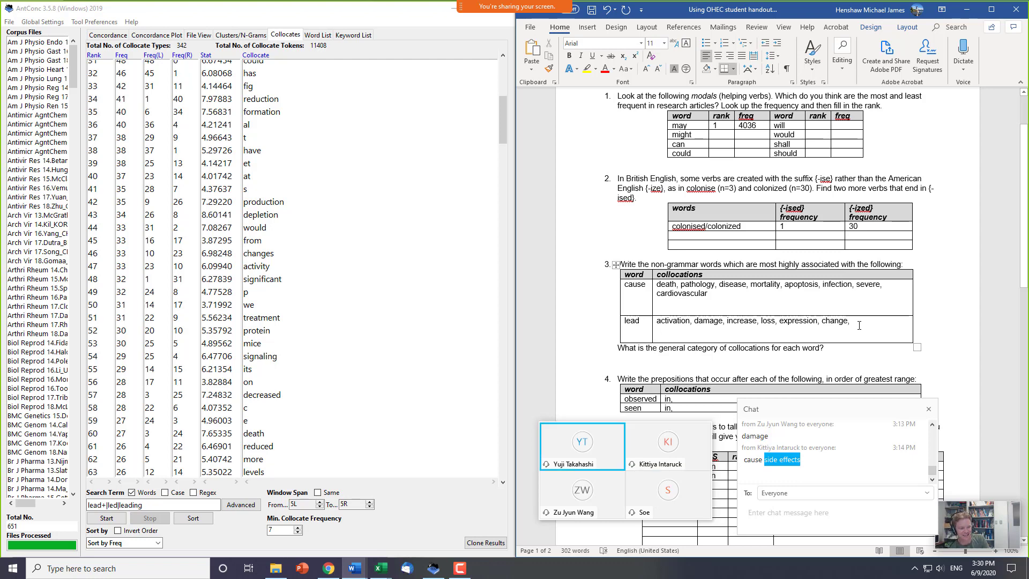
pyautogui.write('produc')
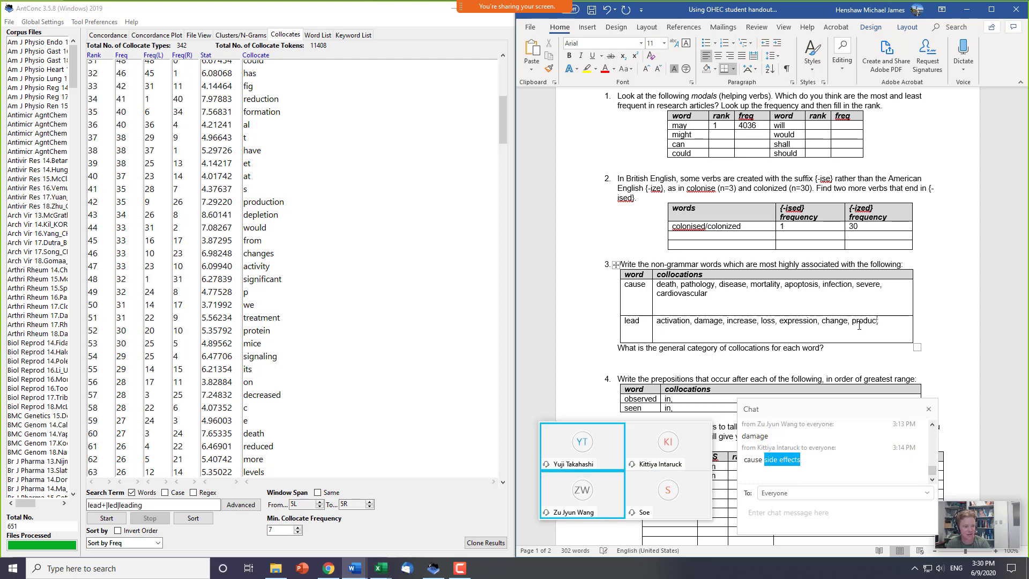
pyautogui.write('tion')
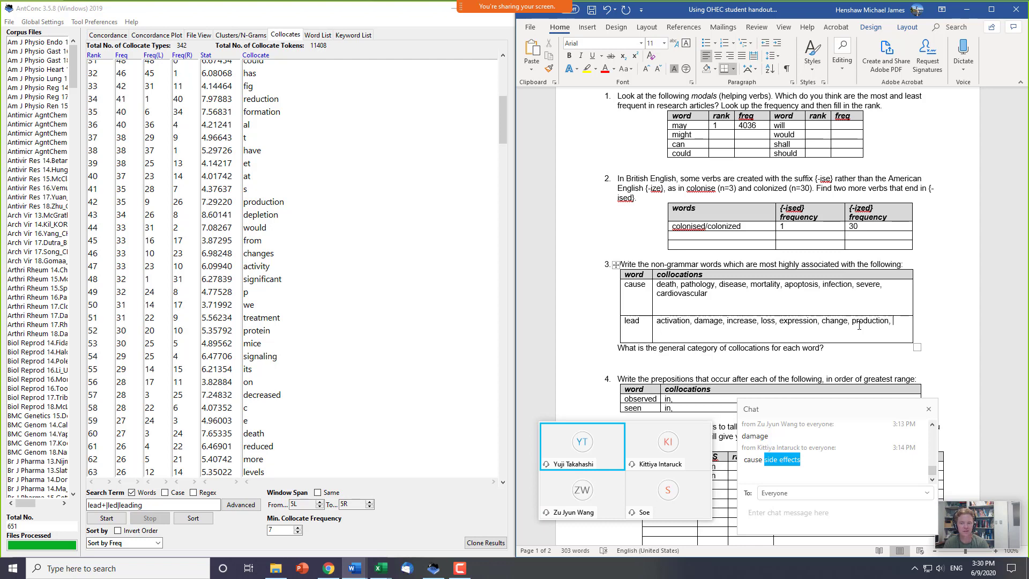
pyautogui.write(', formation')
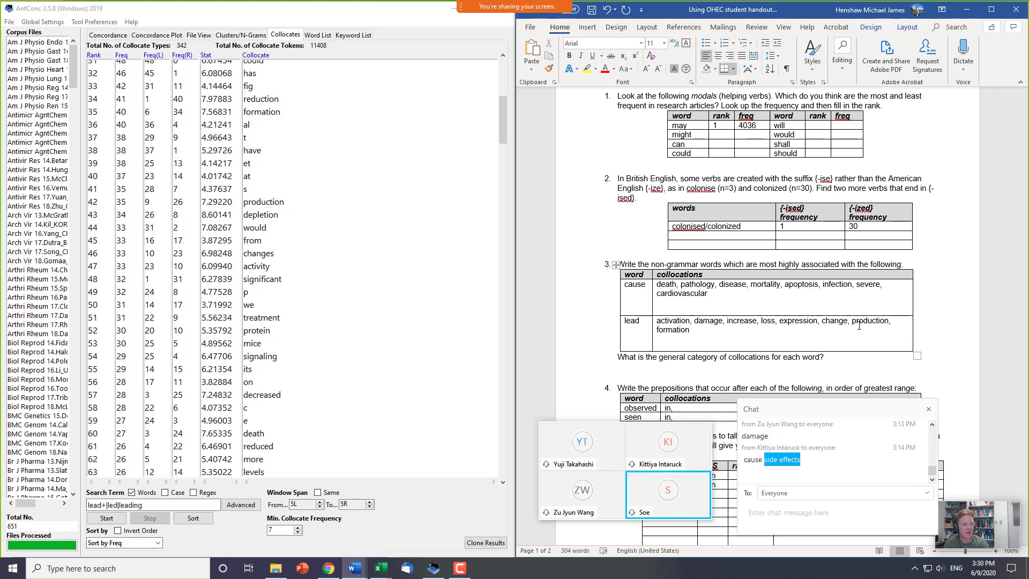
# - Write "negative" as the general category on the last line of the cause collocations cell
pyautogui.press('Up')
pyautogui.press('Up')
pyautogui.write('n')
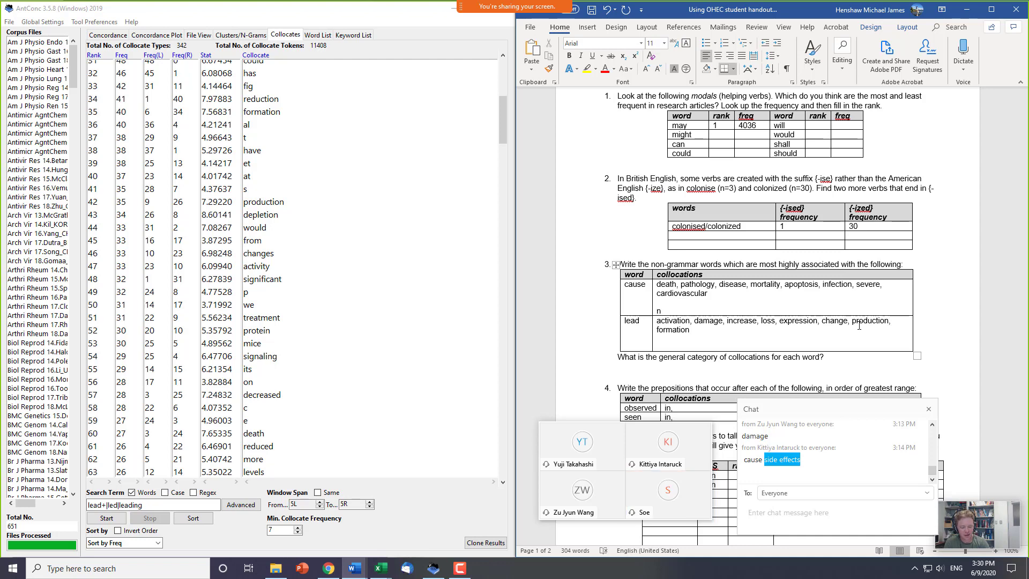
pyautogui.write('egative')
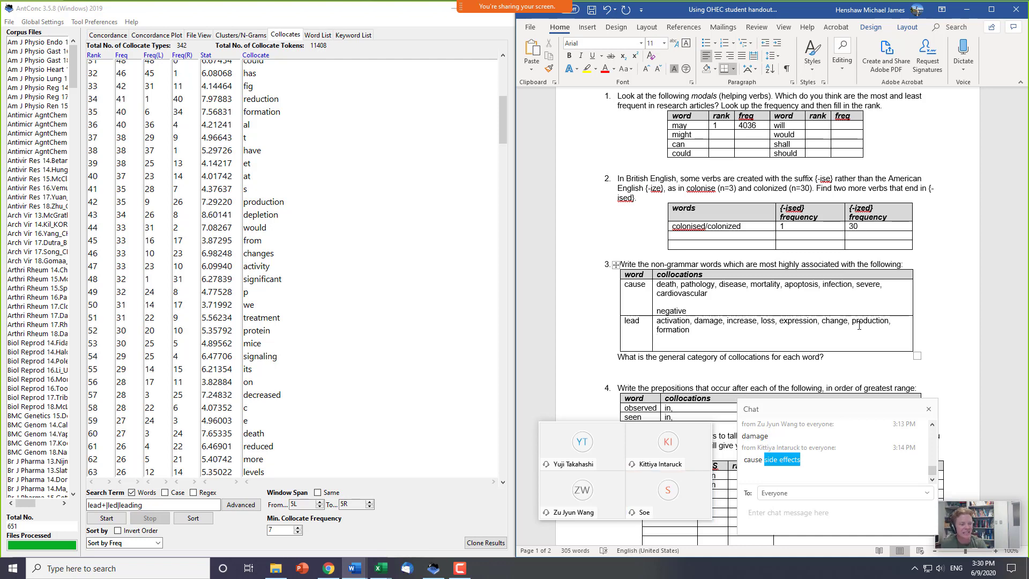
# - Write "change" as the general category on the last line of the lead collocations cell
pyautogui.press('Down')
pyautogui.press('Down')
pyautogui.press('Down')
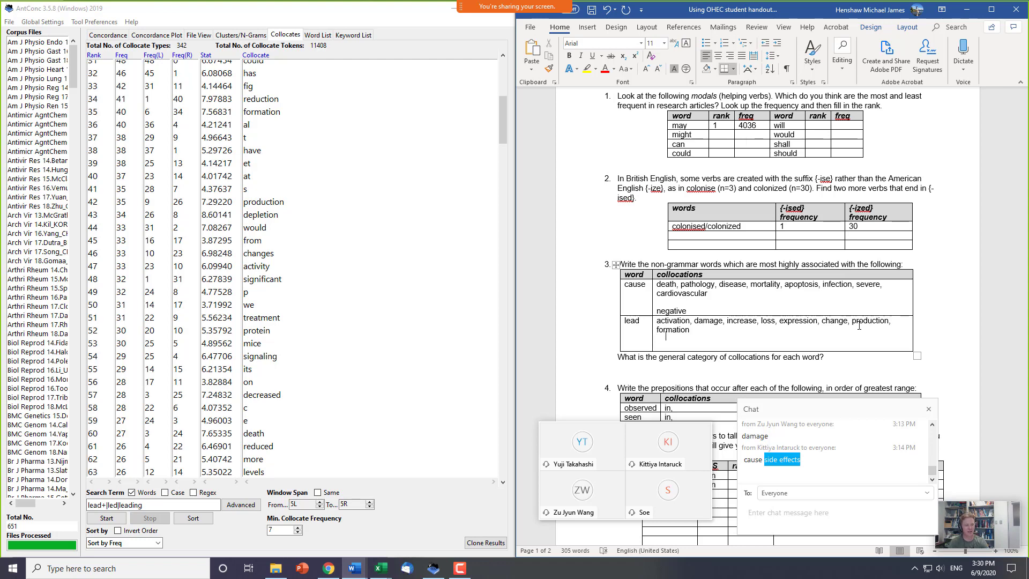
pyautogui.tripleClick(859, 325)
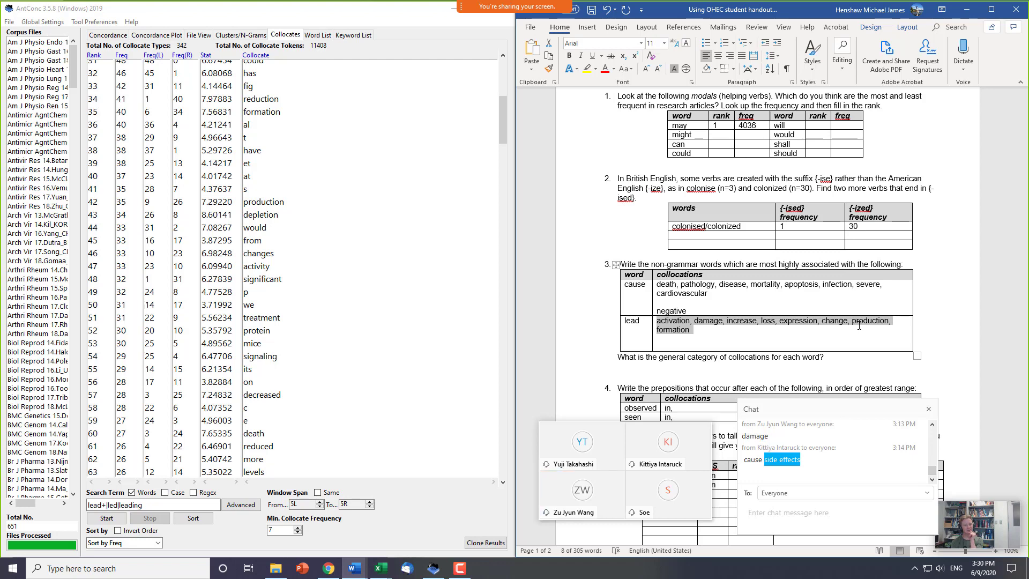
pyautogui.click(859, 325)
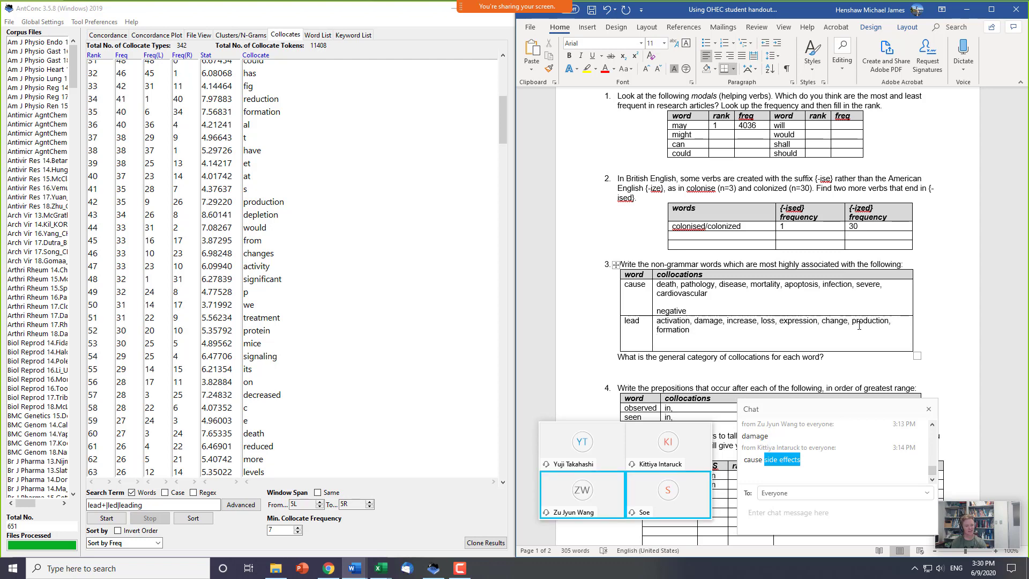
pyautogui.press('Down')
pyautogui.press('Down')
pyautogui.press('Down')
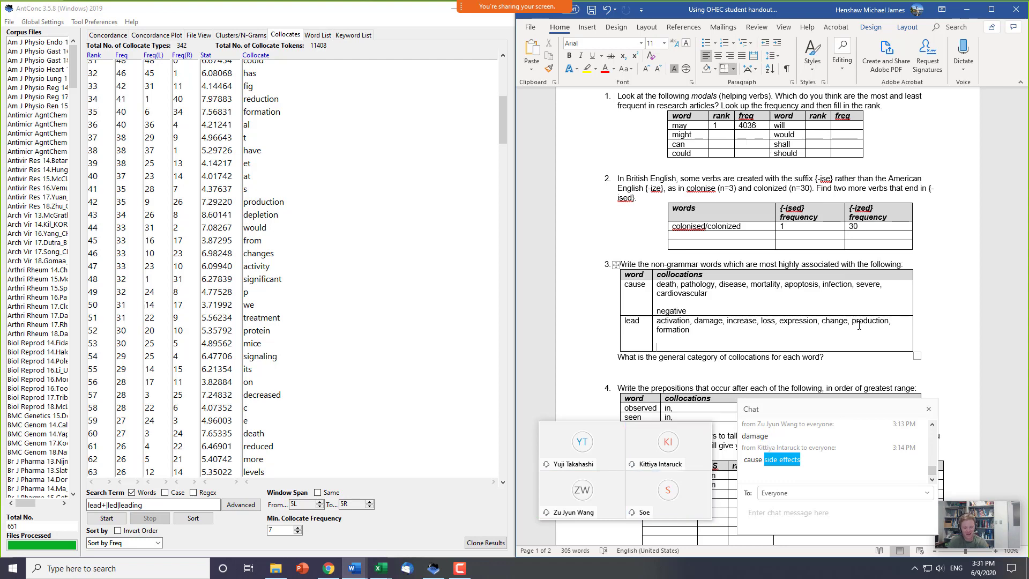
pyautogui.write('chanc')
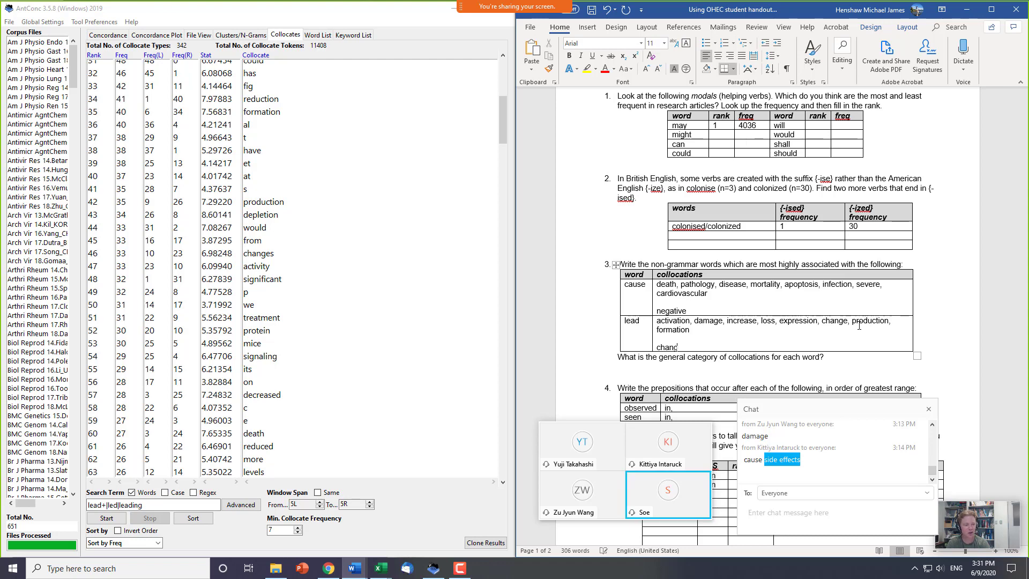
pyautogui.press('BackSpace')
pyautogui.write('ge')
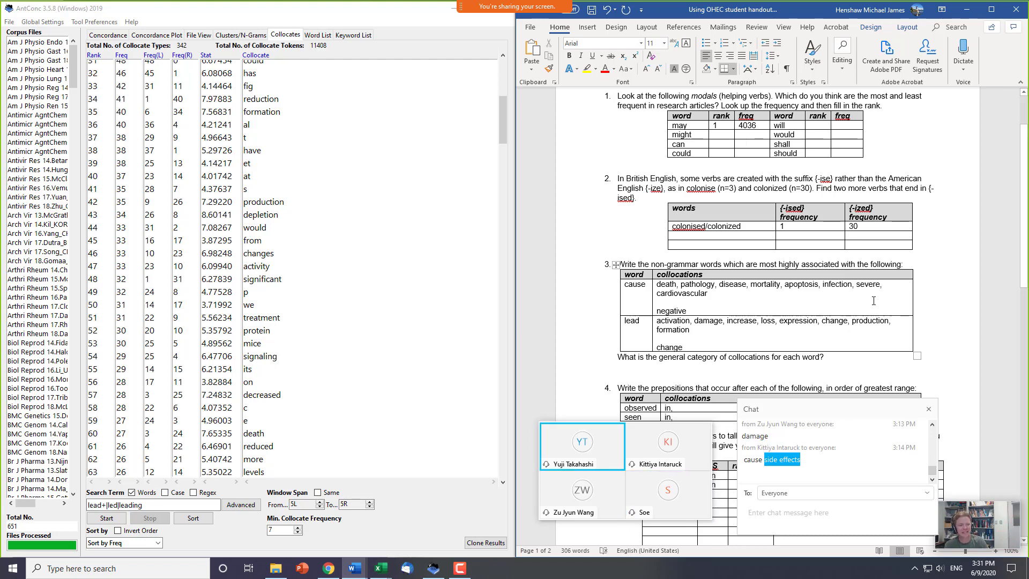
# - Add ", decreased" after "formation" in the lead cell and extend its category line to "change/happening/bringing"
pyautogui.click(761, 325)
pyautogui.write(', d')
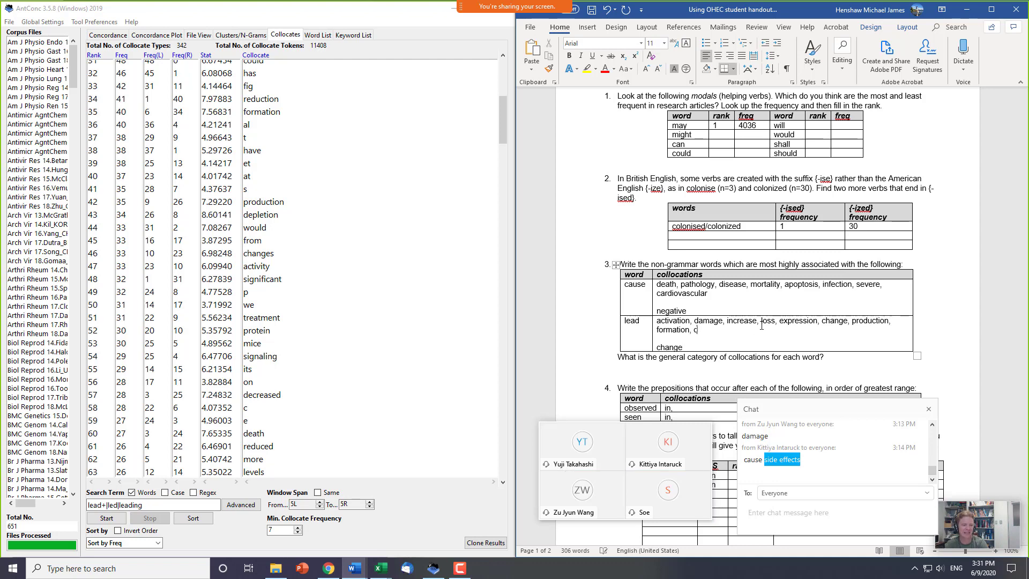
pyautogui.write('ecreased')
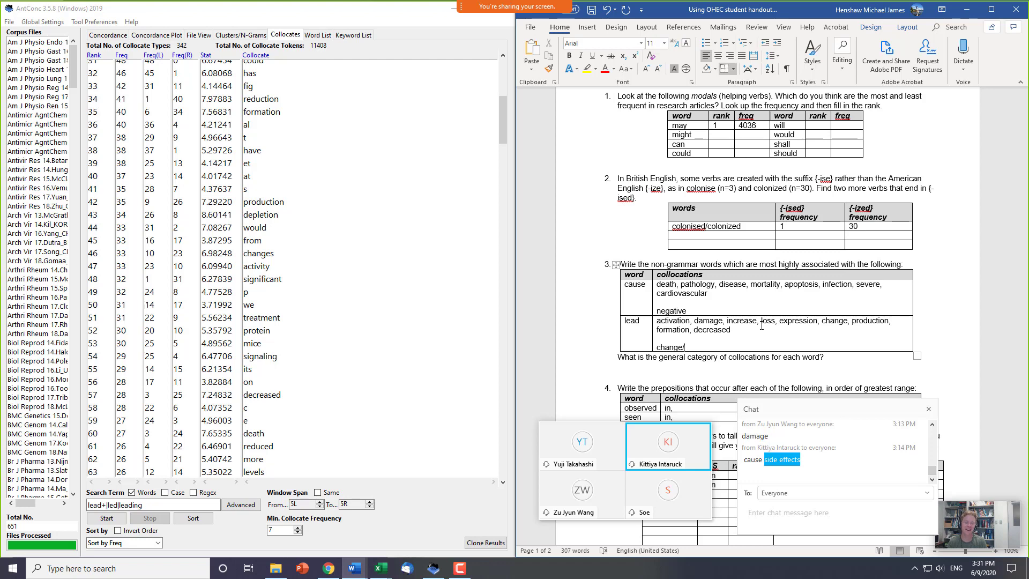
pyautogui.write('happe')
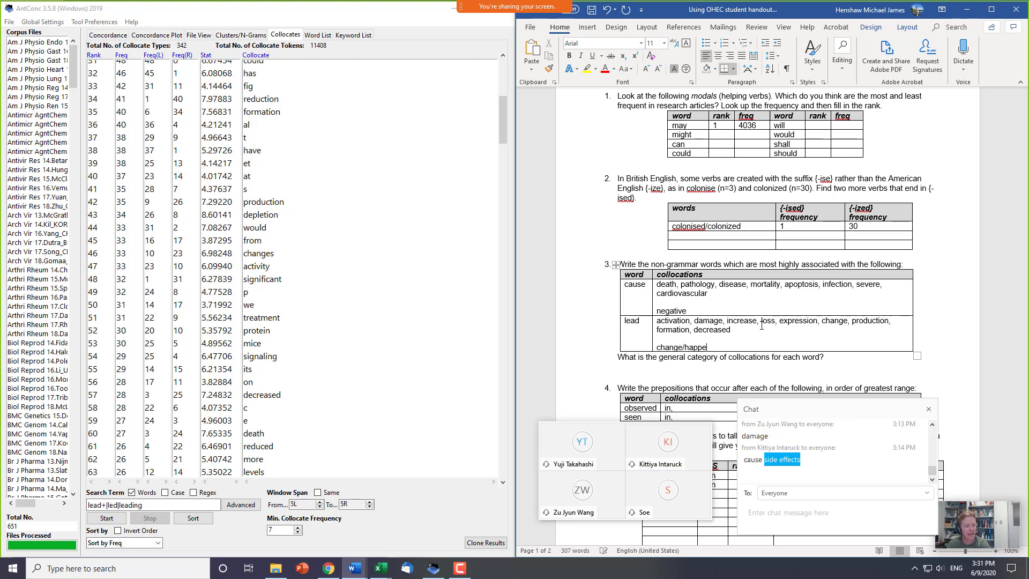
pyautogui.write('ning/bringing')
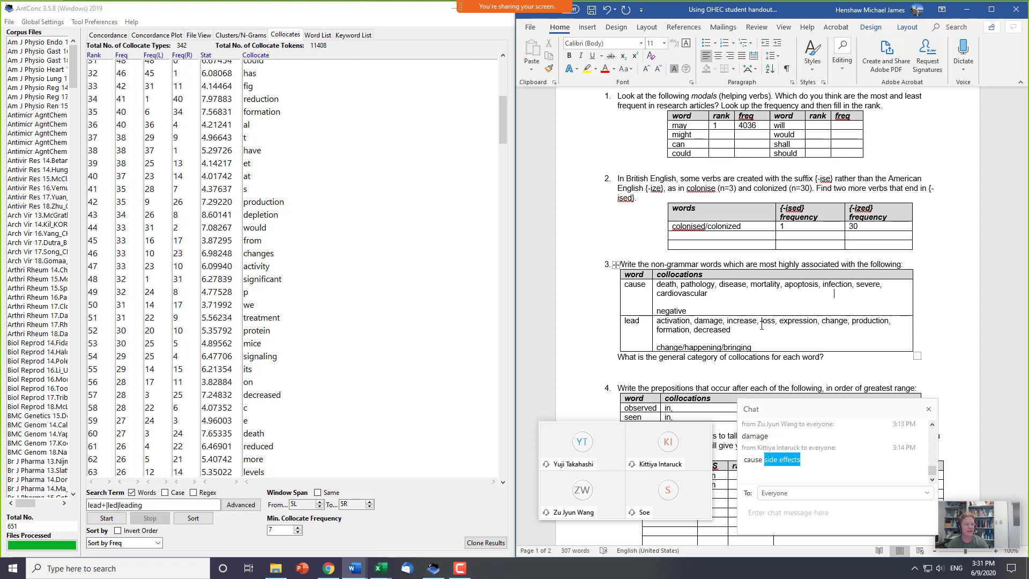
pyautogui.click(761, 325)
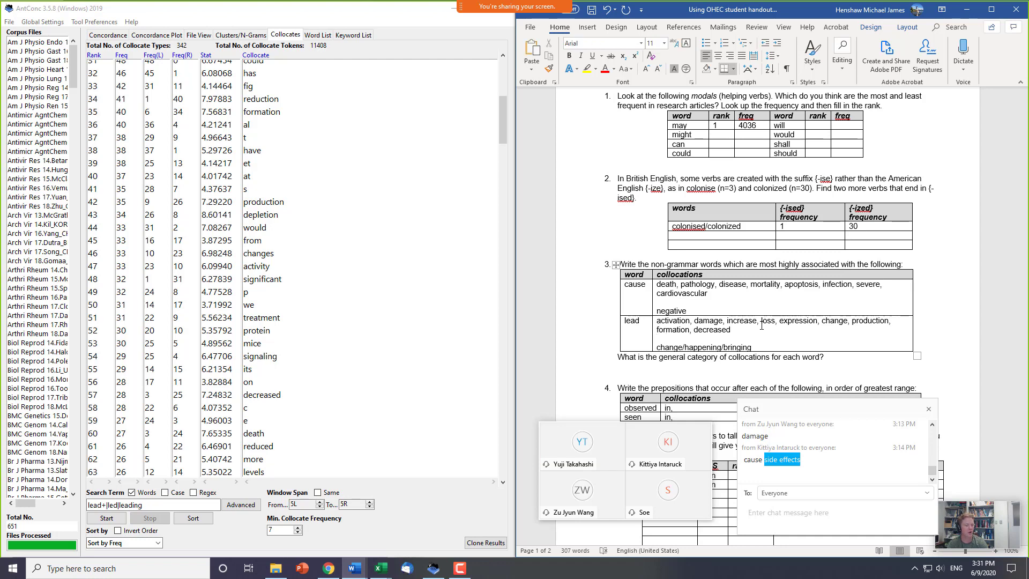
pyautogui.hotkey('ctrl', 'Up')
pyautogui.hotkey('shift', 'Up')
pyautogui.press('Left')
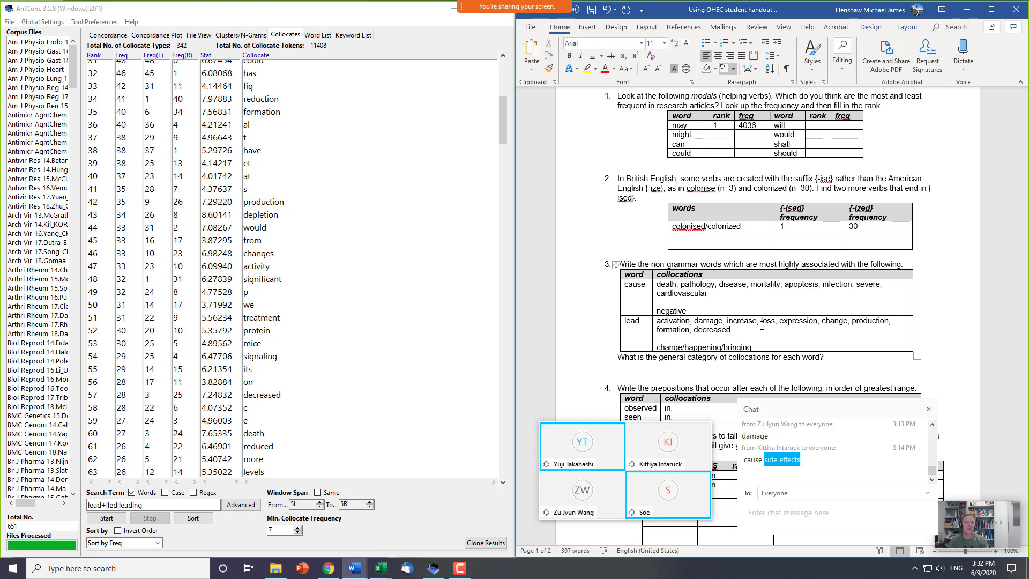
pyautogui.click(274, 21)
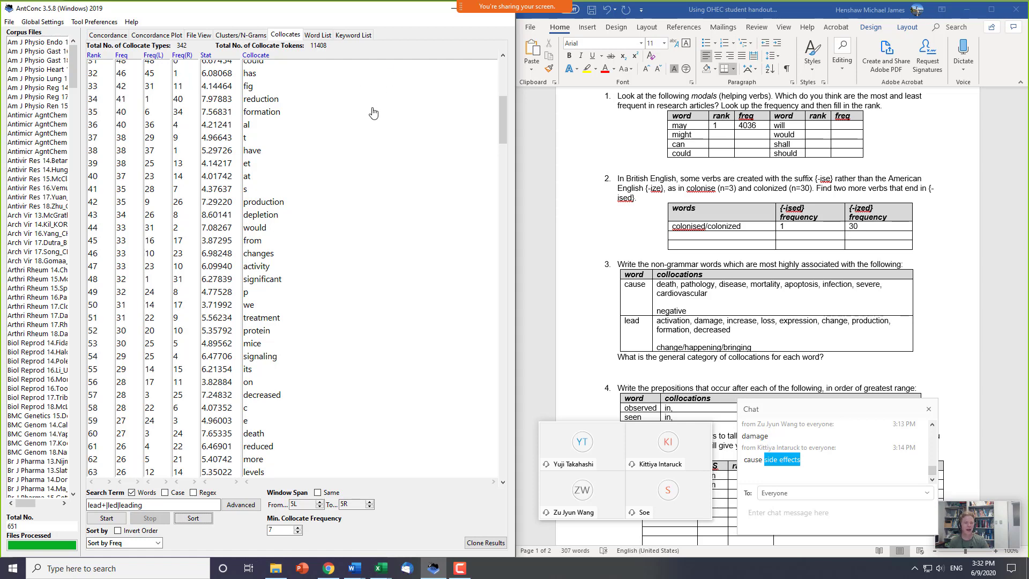
# - Append "/ consequence" to the category line for cause and "/ result in" to the one for lead
pyautogui.click(700, 311)
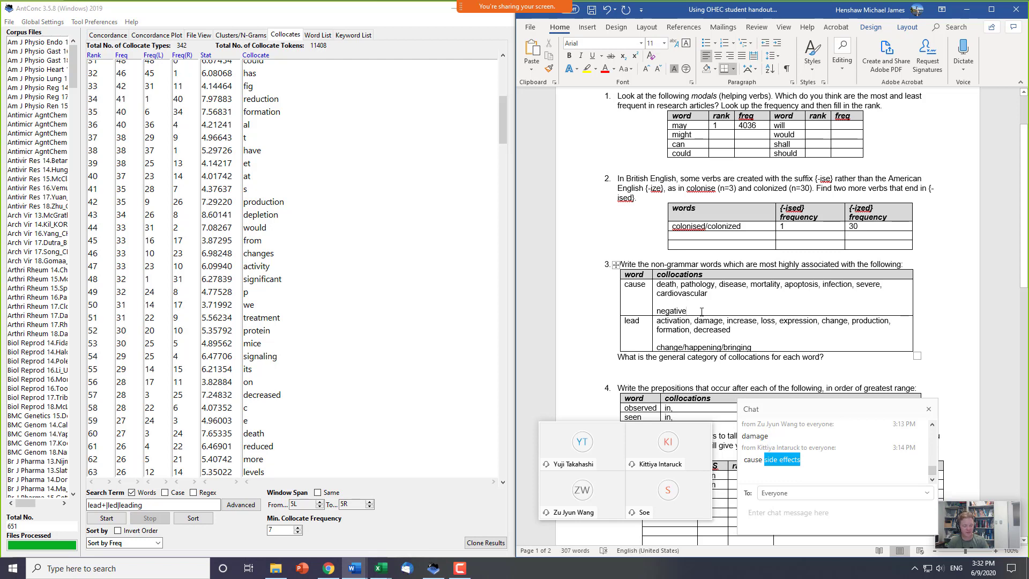
pyautogui.write('/ consequence')
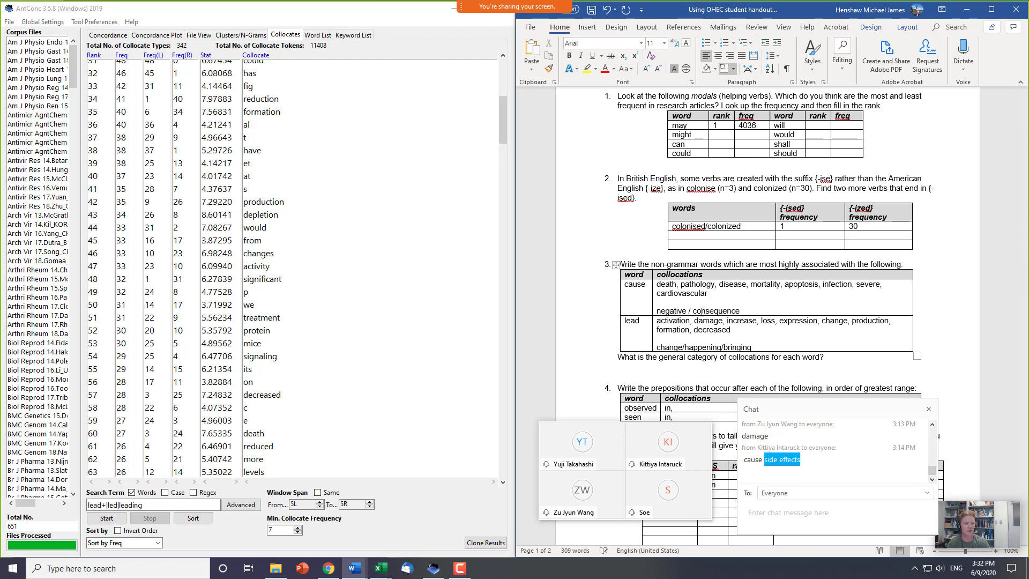
pyautogui.click(766, 345)
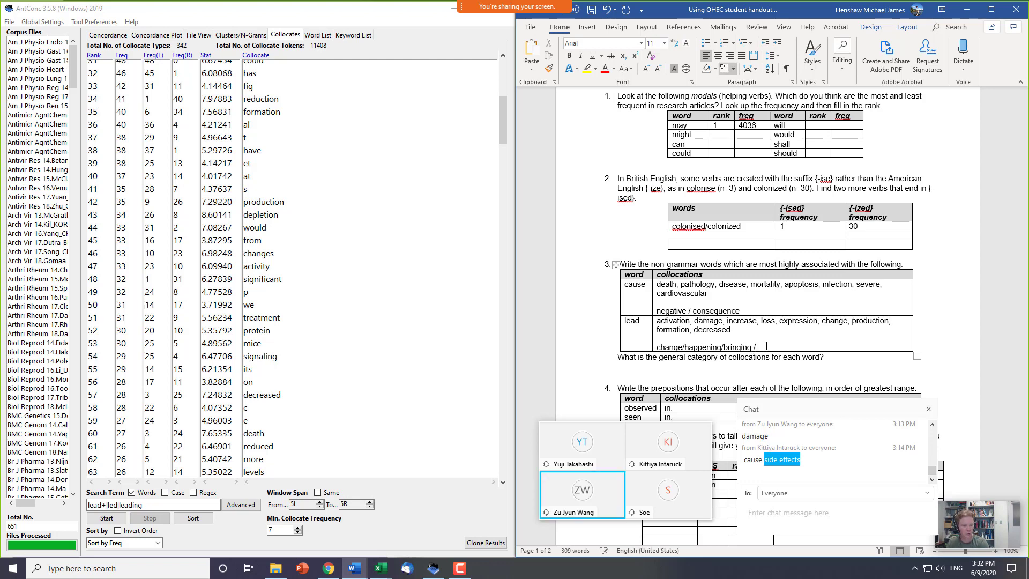
pyautogui.write('/ result in')
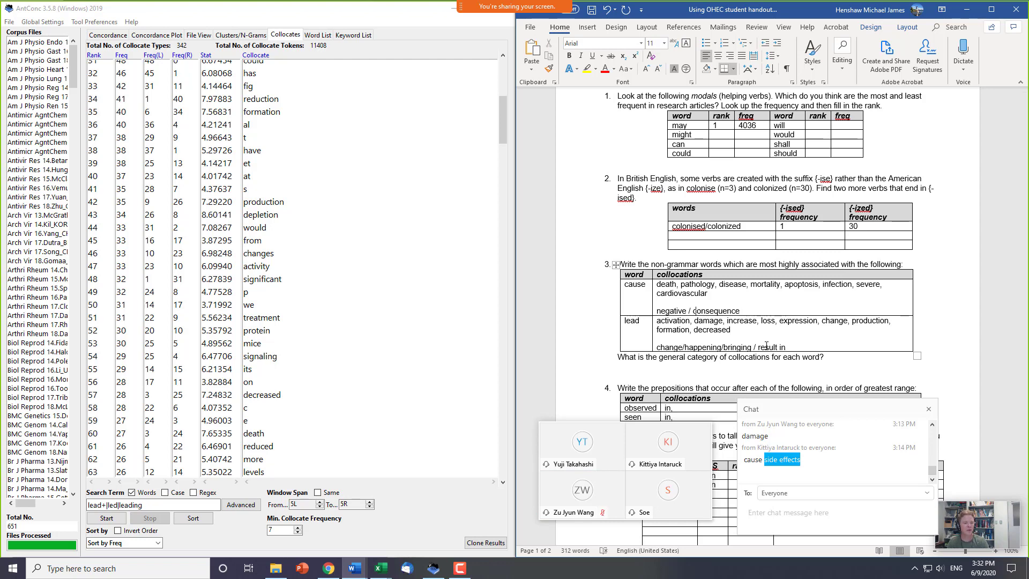
# - Expand the cause category phrase to "be a consequence of" and add "a" after "result in" for lead
pyautogui.write('be a ')
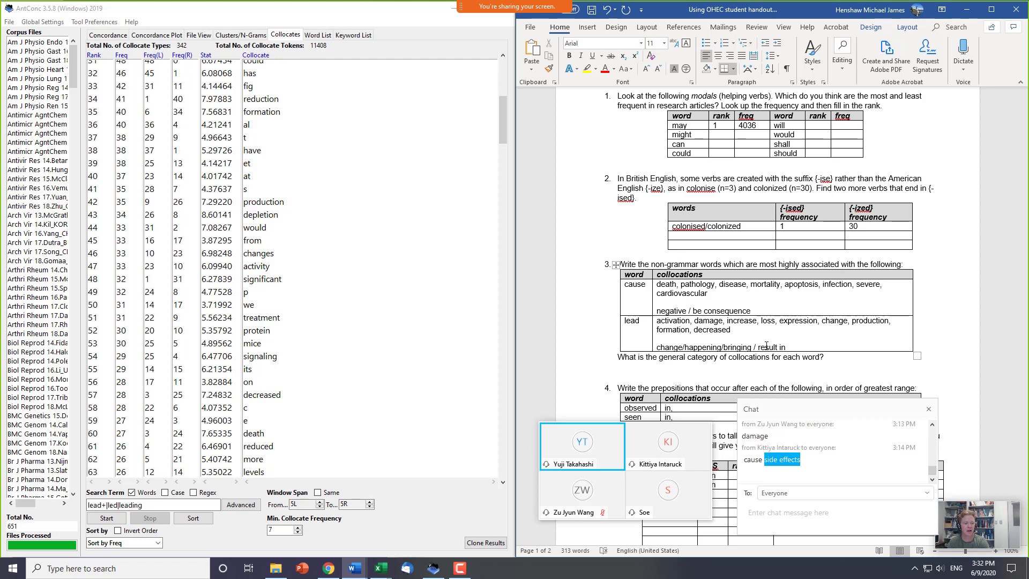
pyautogui.write(' of')
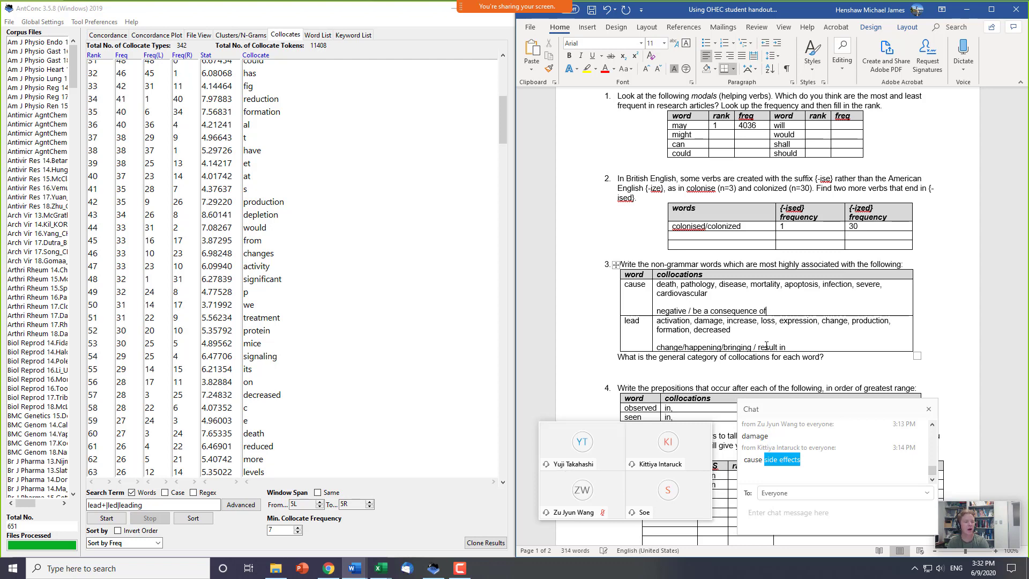
pyautogui.press('Down')
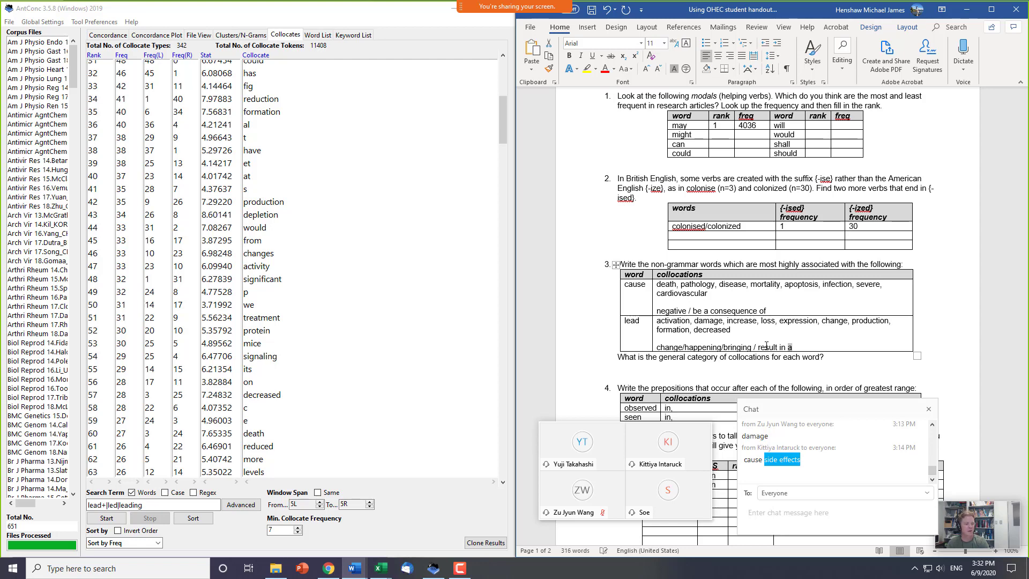
# - Highlight "result in a" in the lead cell and "be a consequence of" in the cause cell to compare the phrases
pyautogui.hotkey('ctrl', 'shift', 'Left')
pyautogui.hotkey('ctrl', 'shift', 'Left')
pyautogui.hotkey('ctrl', 'shift', 'Left')
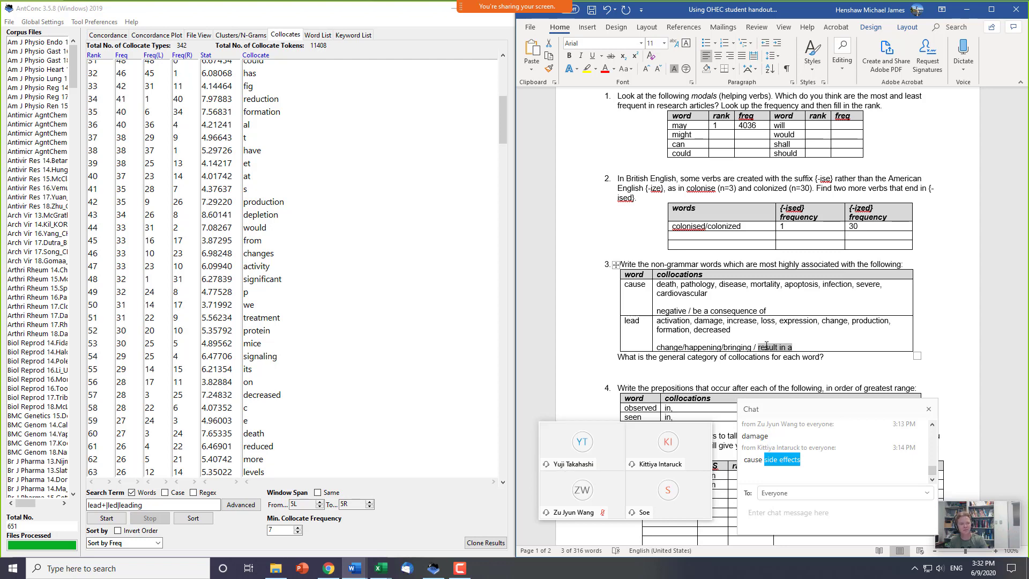
pyautogui.press('Up')
pyautogui.press('Up')
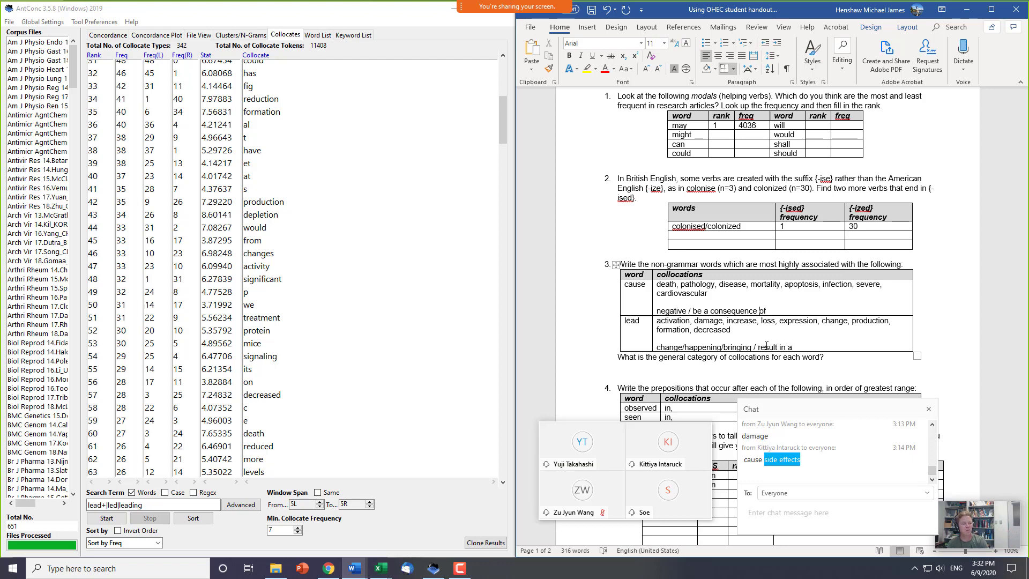
pyautogui.hotkey('ctrl', 'shift', 'Left')
pyautogui.hotkey('ctrl', 'shift', 'Left')
pyautogui.hotkey('ctrl', 'shift', 'Left')
pyautogui.hotkey('ctrl', 'shift', 'Left')
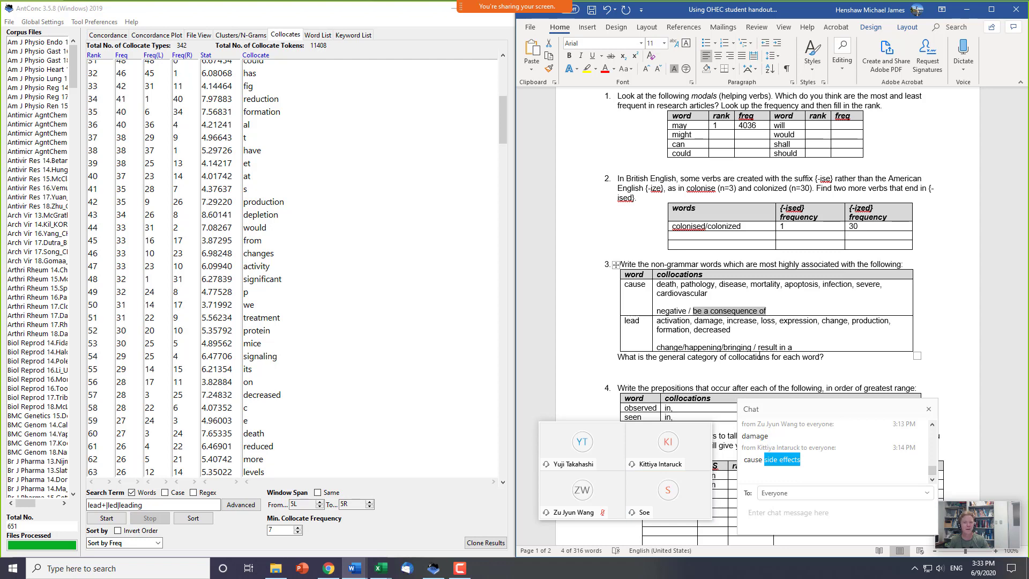
# - Return the collocate list for the lead forms to its highest-frequency entries to compare them with the handout's collocations
pyautogui.click(353, 27)
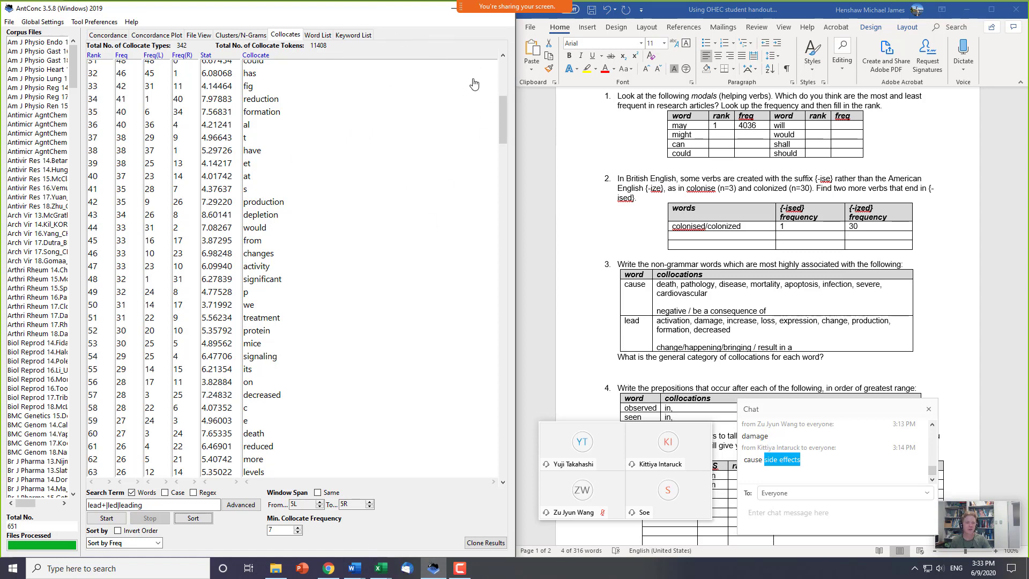
pyautogui.moveTo(501, 102); pyautogui.dragTo(510, 60)
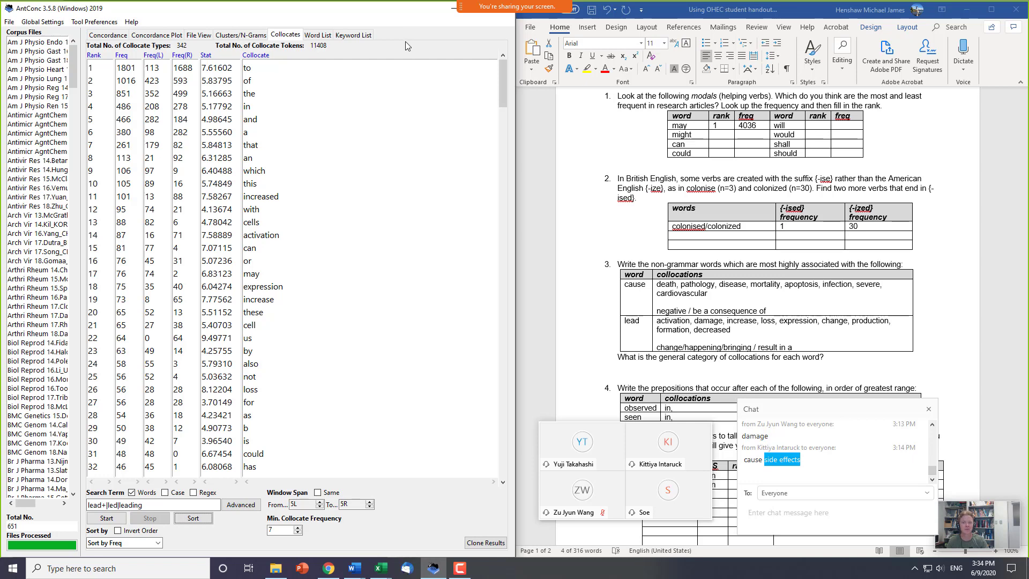
pyautogui.click(698, 296)
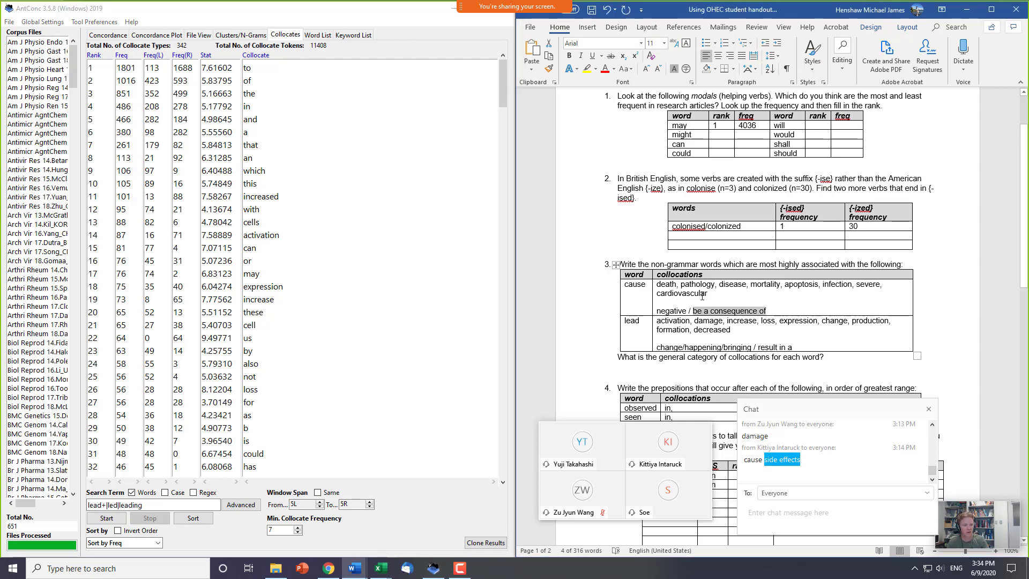
pyautogui.click(705, 294)
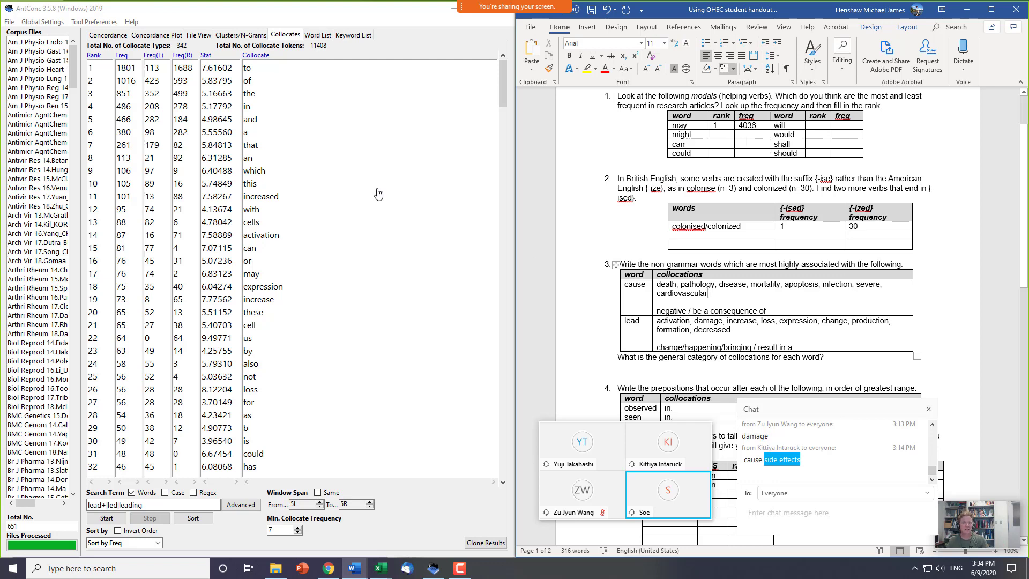
pyautogui.click(154, 11)
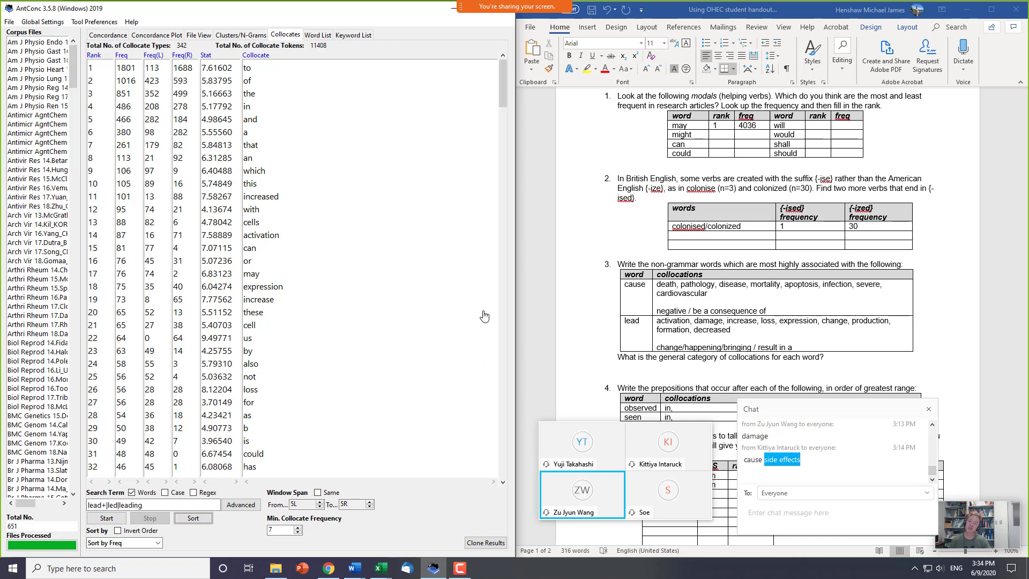
# - Check the existing concordance hits, switch to the cluster search and replace its search term with "sym"
pyautogui.click(109, 36)
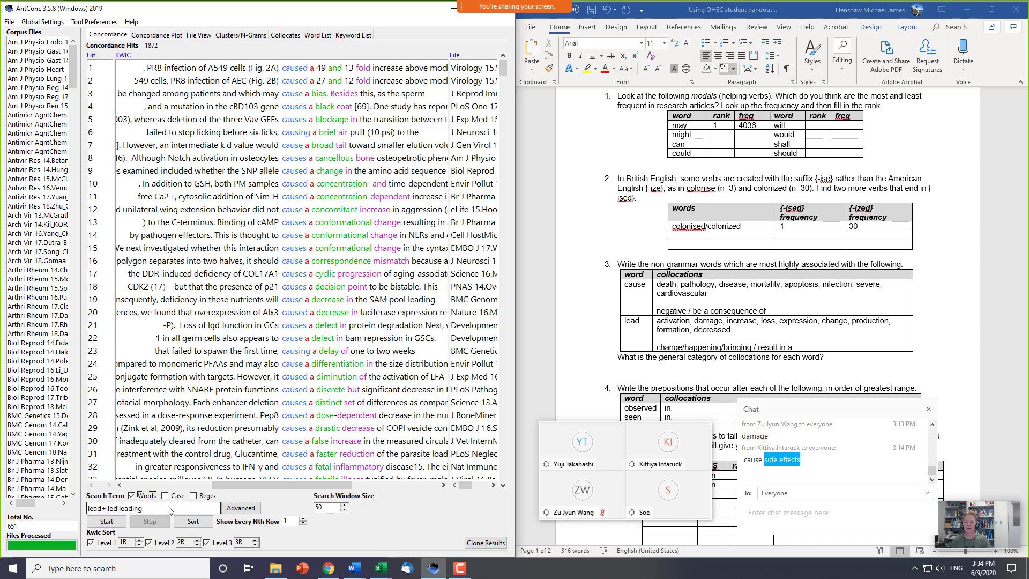
pyautogui.click(173, 508)
pyautogui.click(239, 35)
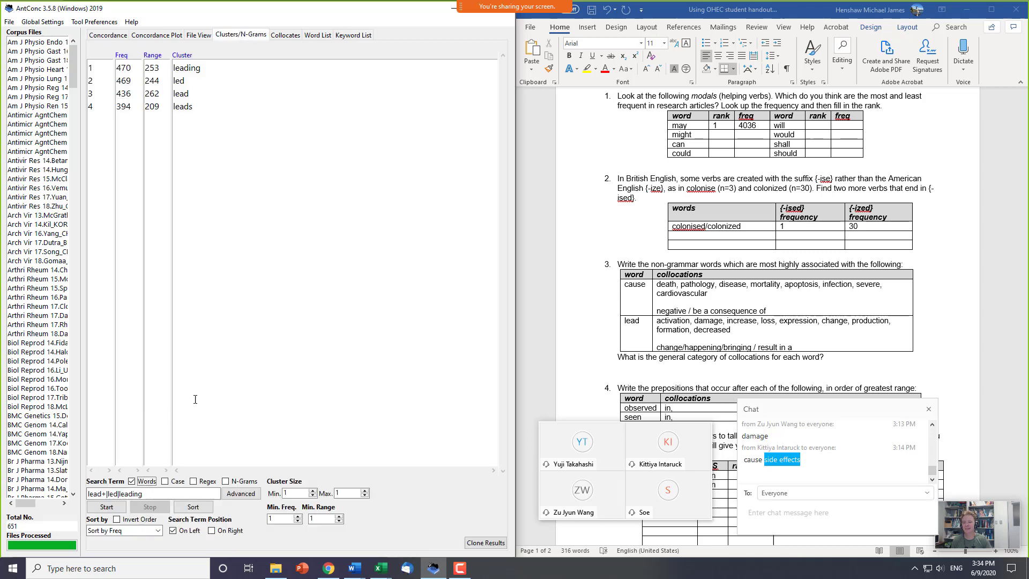
pyautogui.doubleClick(155, 494)
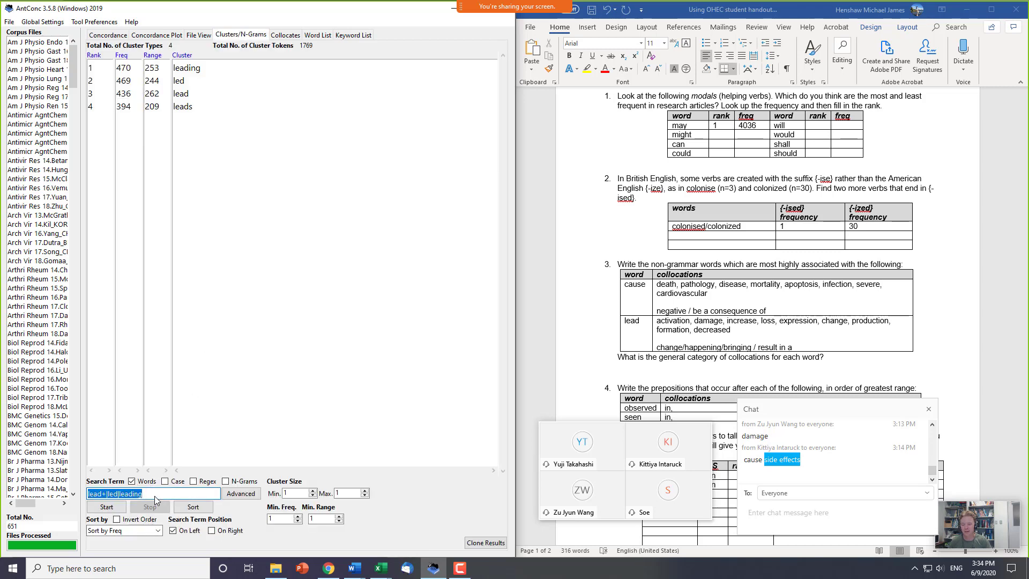
pyautogui.write('sy')
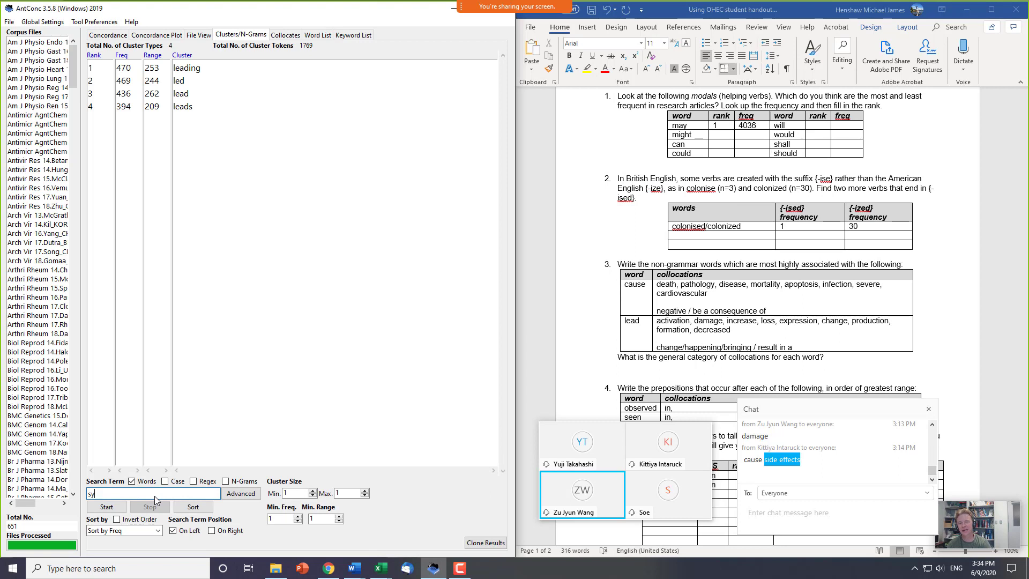
pyautogui.write('m')
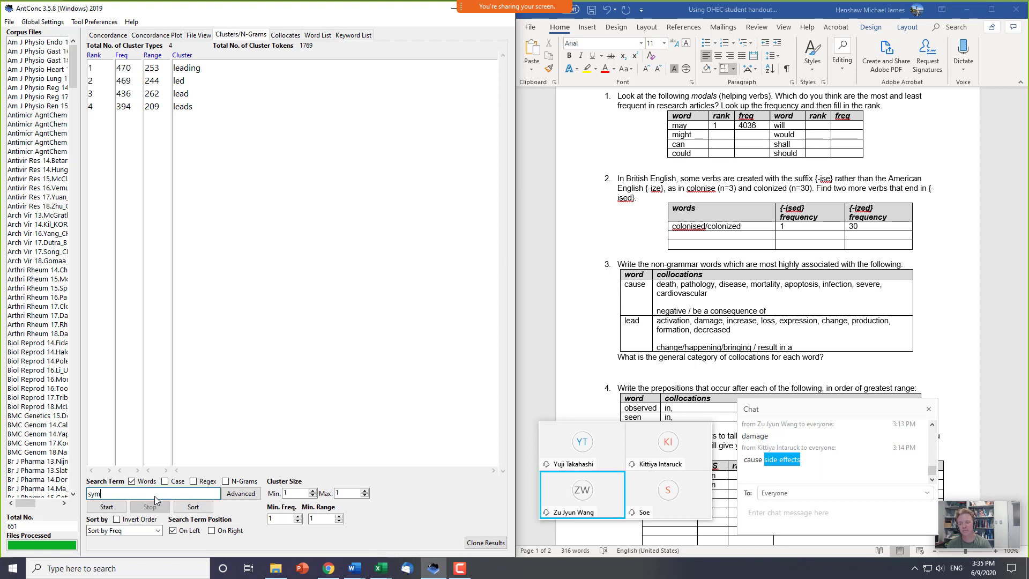
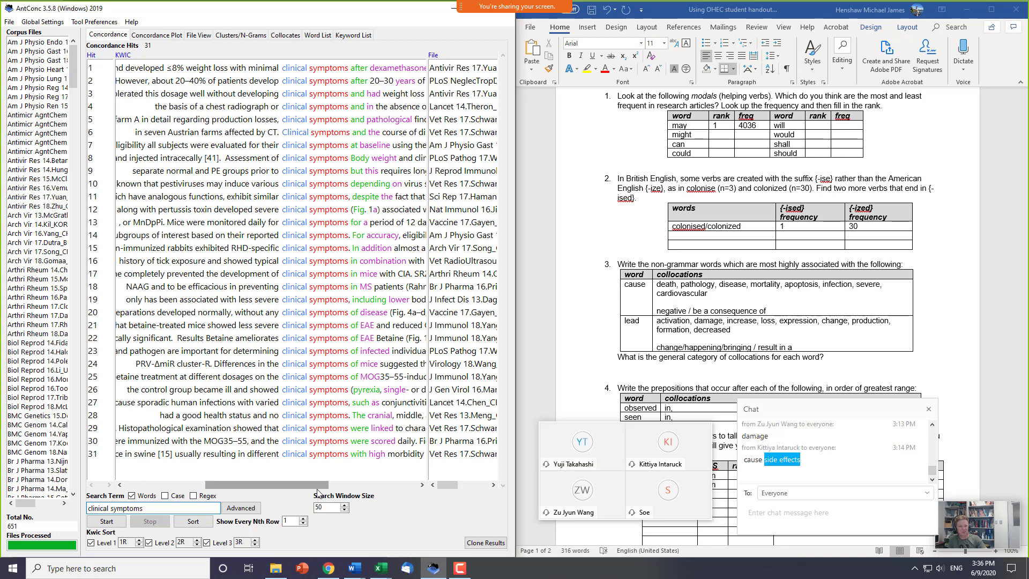
# - Open the source text of the "clinical symptoms were linked" concordance hit, read the phrase's context and return to the concordance lines
pyautogui.moveTo(308, 488); pyautogui.dragTo(322, 470)
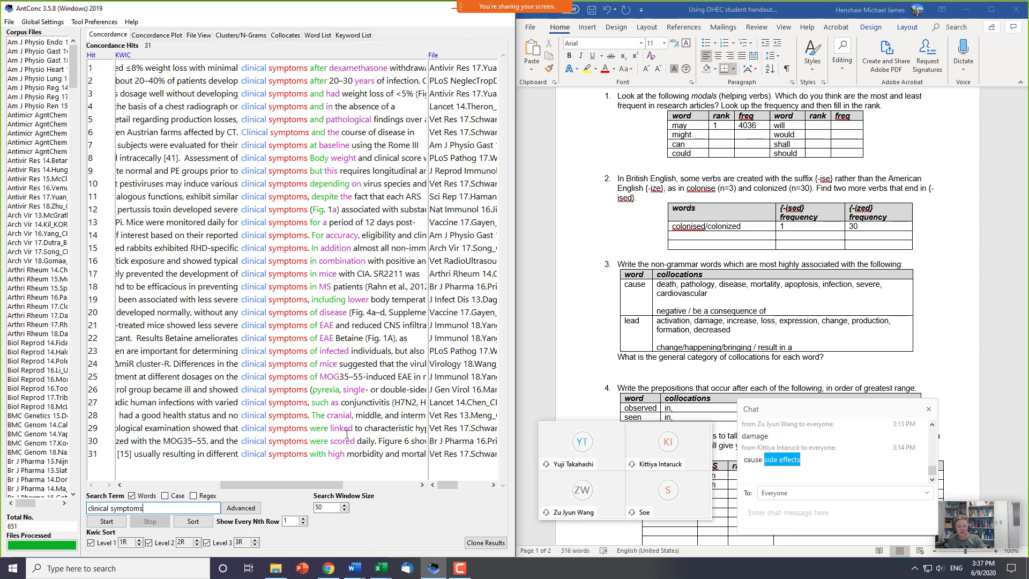
pyautogui.click(285, 430)
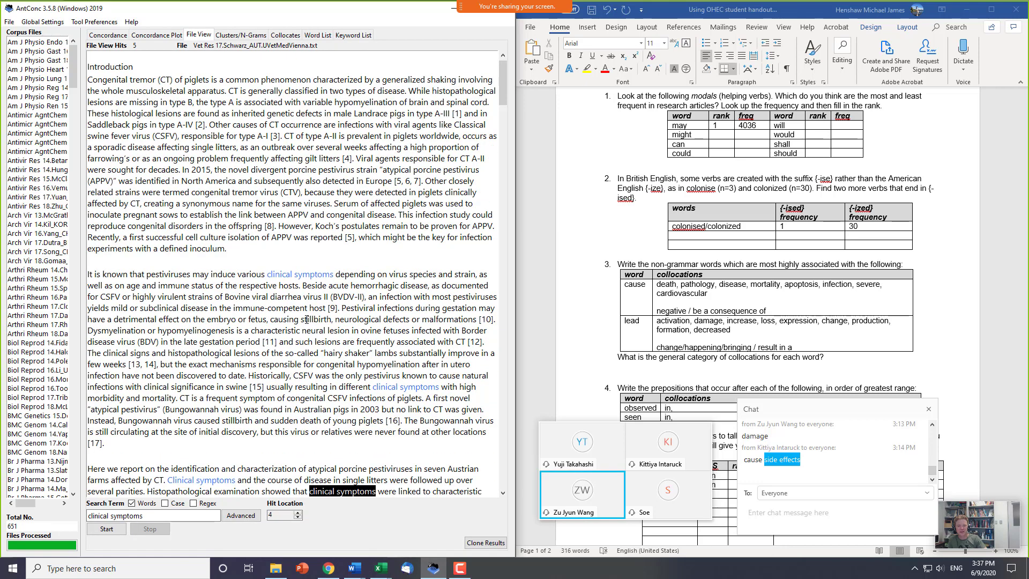
pyautogui.moveTo(148, 276); pyautogui.dragTo(293, 296)
pyautogui.click(188, 310)
pyautogui.scroll(1, 208, 255)
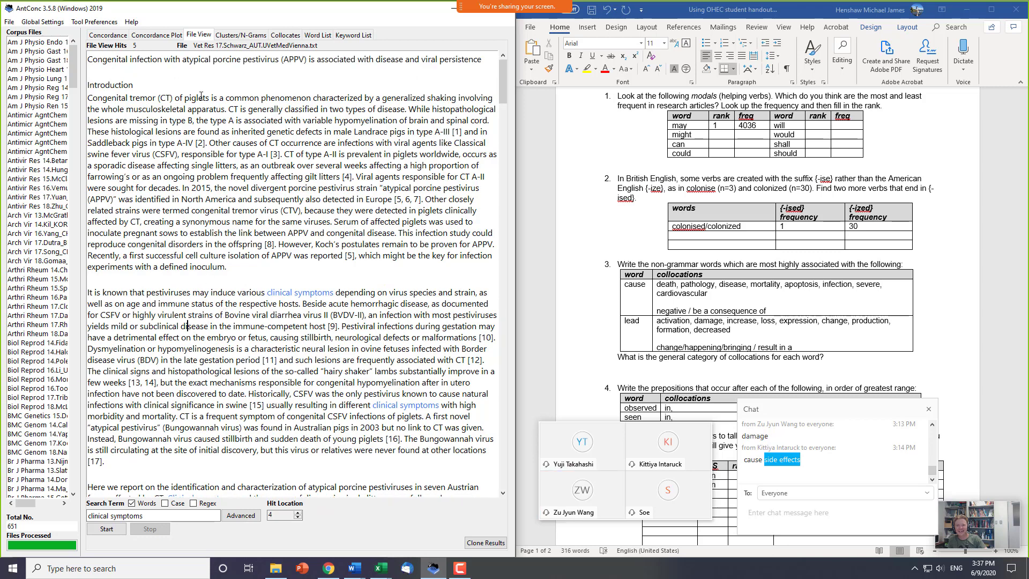
pyautogui.doubleClick(219, 60)
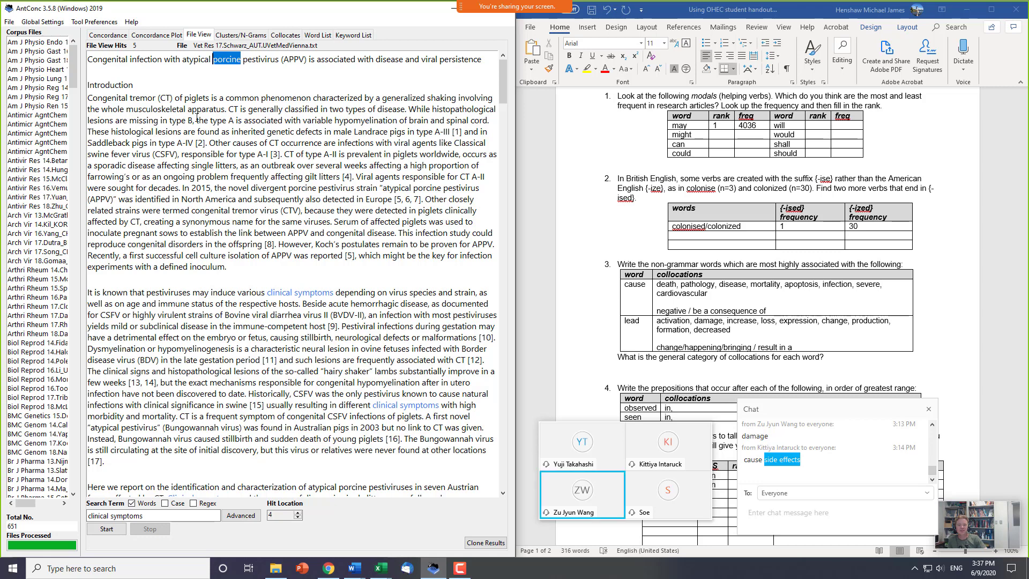
pyautogui.click(324, 200)
pyautogui.scroll(-3, 324, 204)
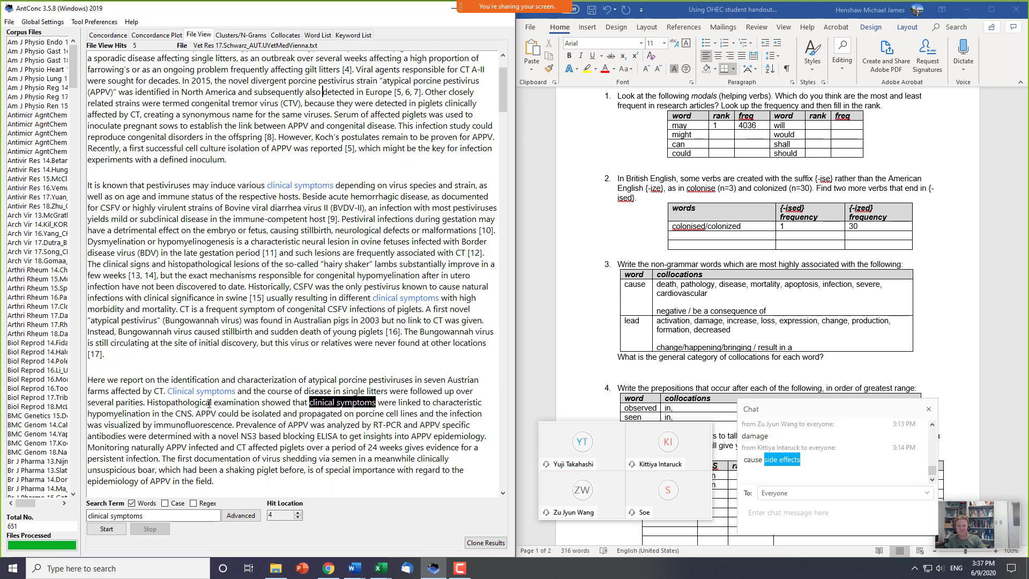
pyautogui.click(108, 35)
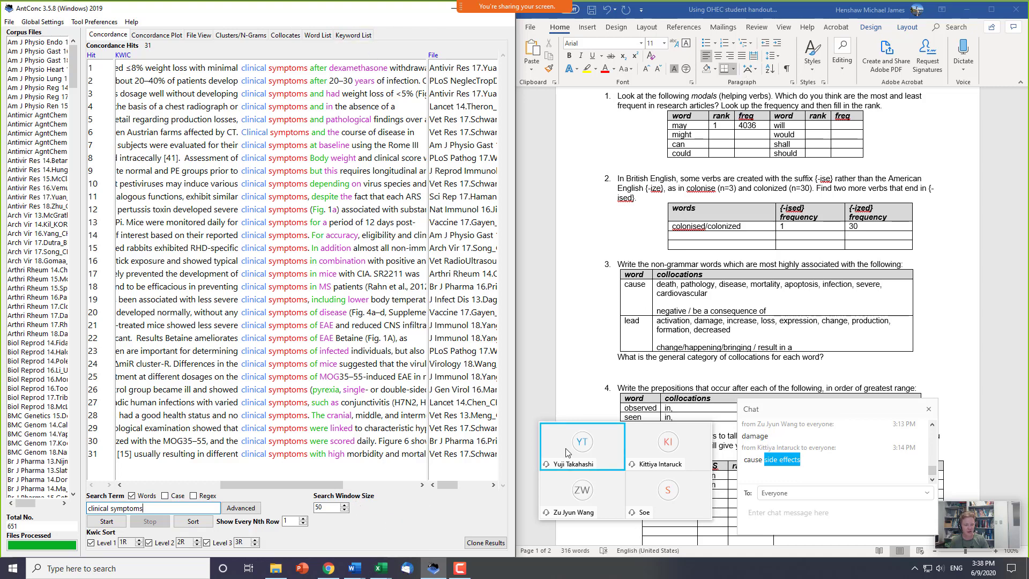
# - Switch to the Ngram Viewer and AntConc handout in Word and move the meeting's participant and chat windows clear of it
pyautogui.moveTo(357, 576)
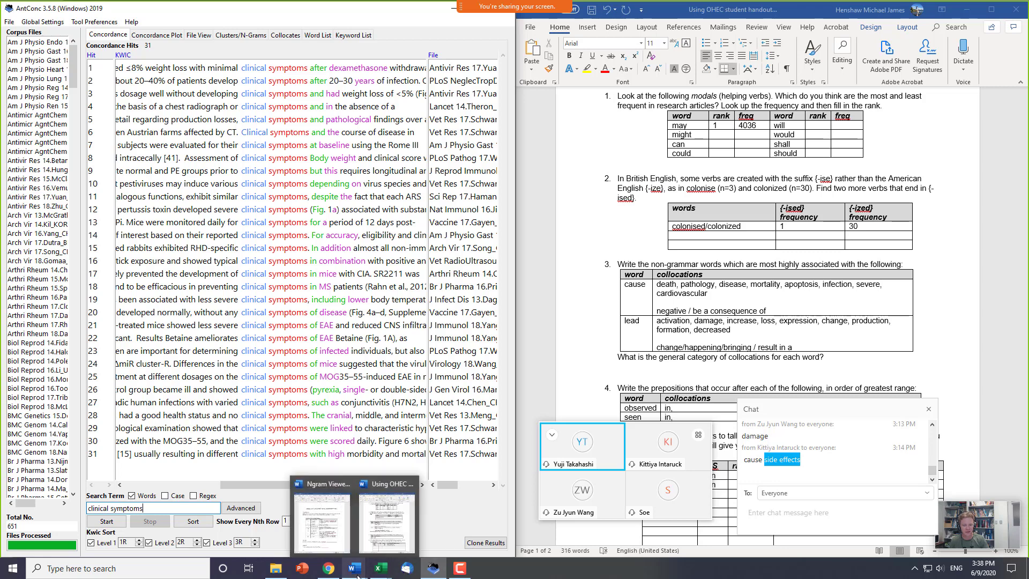
pyautogui.click(322, 522)
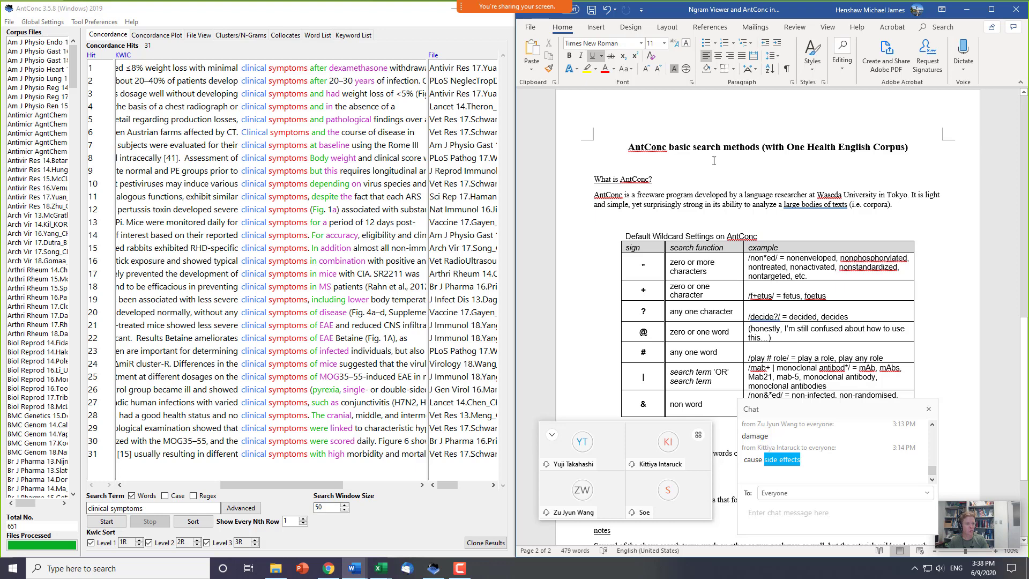
pyautogui.moveTo(700, 468)
pyautogui.moveTo(703, 469); pyautogui.dragTo(379, 470)
pyautogui.moveTo(846, 413); pyautogui.dragTo(377, 328)
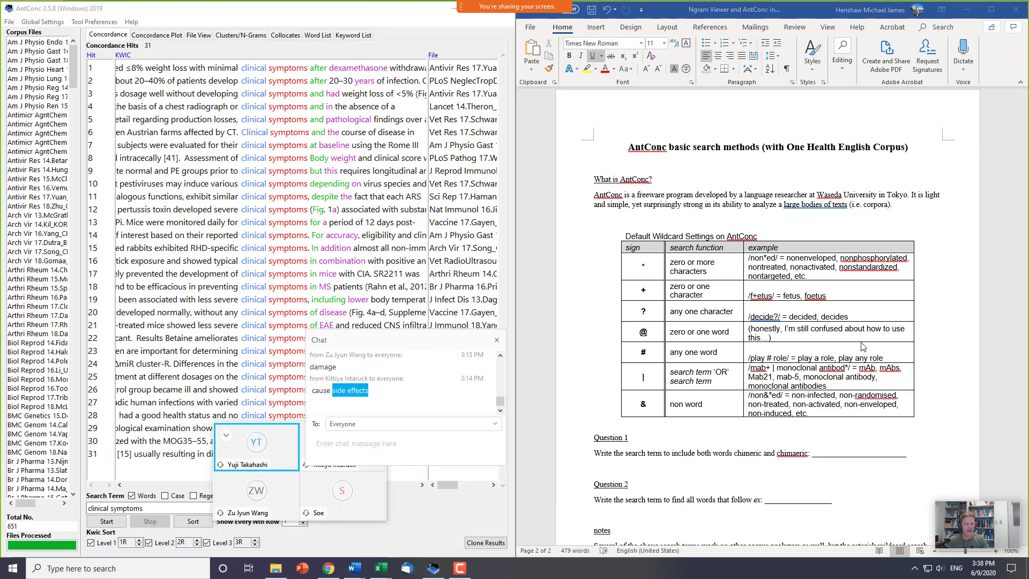
pyautogui.scroll(-4, 857, 353)
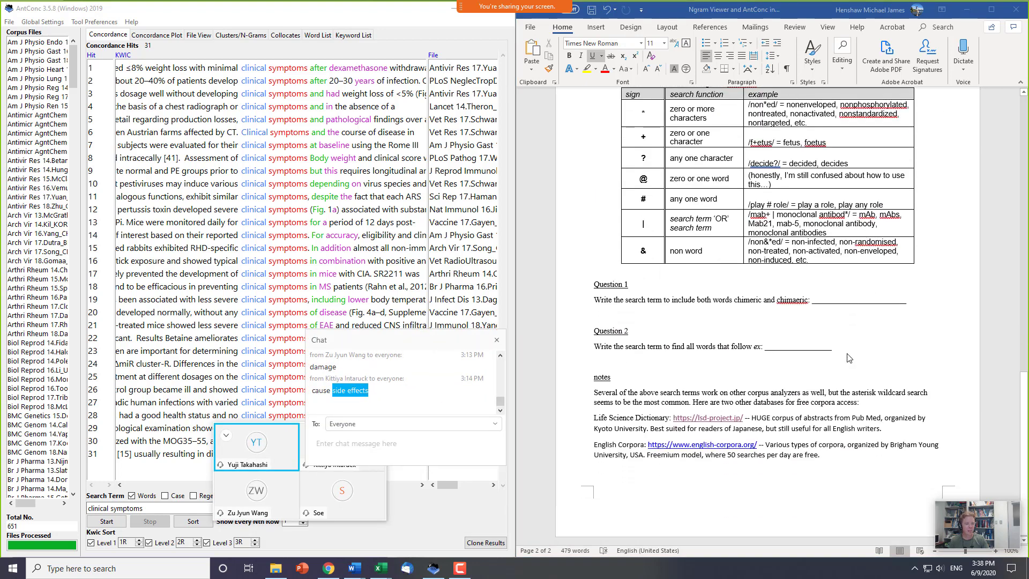
pyautogui.click(628, 385)
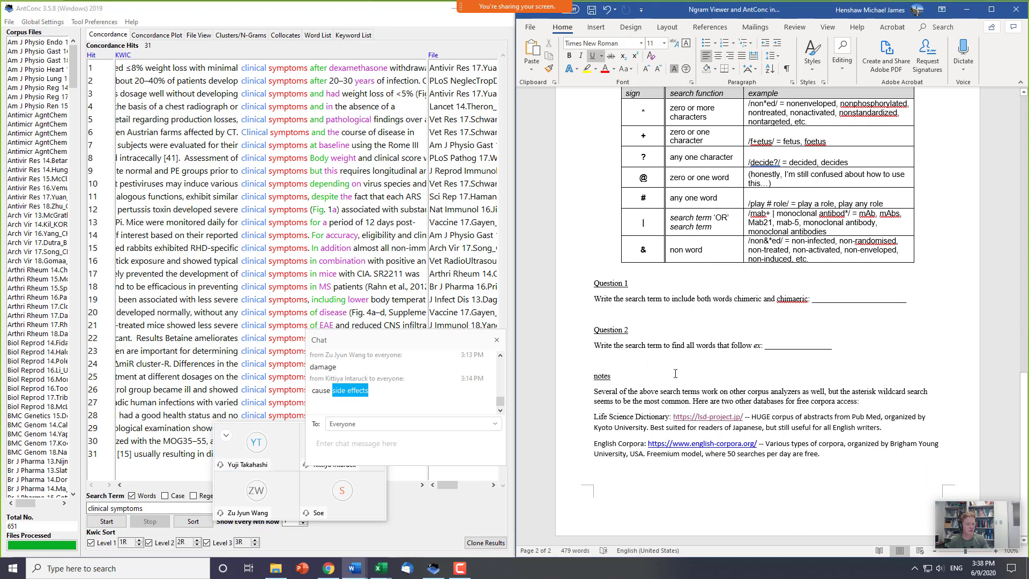
pyautogui.click(620, 414)
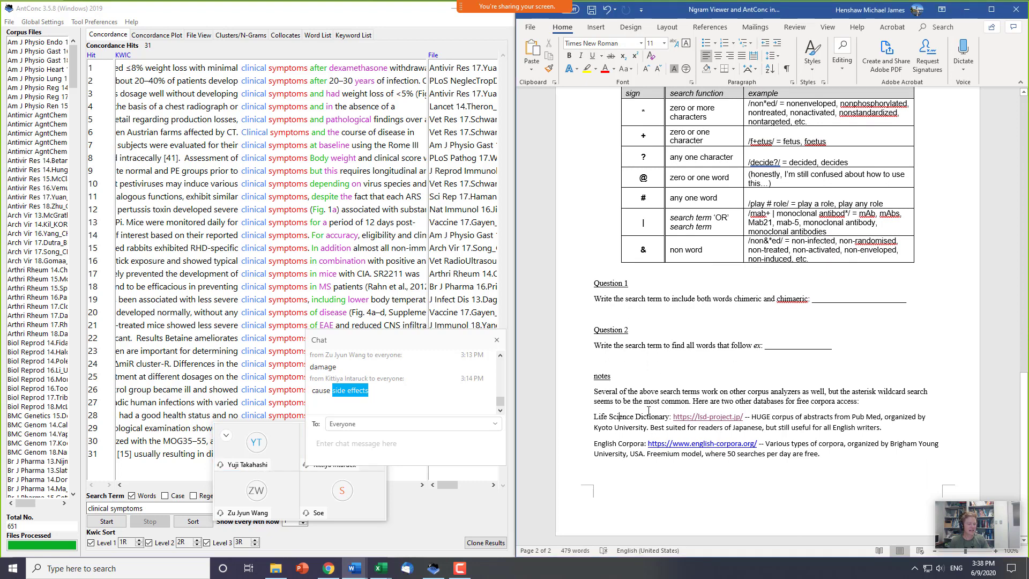
pyautogui.keyDown('ctrl'); pyautogui.click(695, 421); pyautogui.keyUp('ctrl')
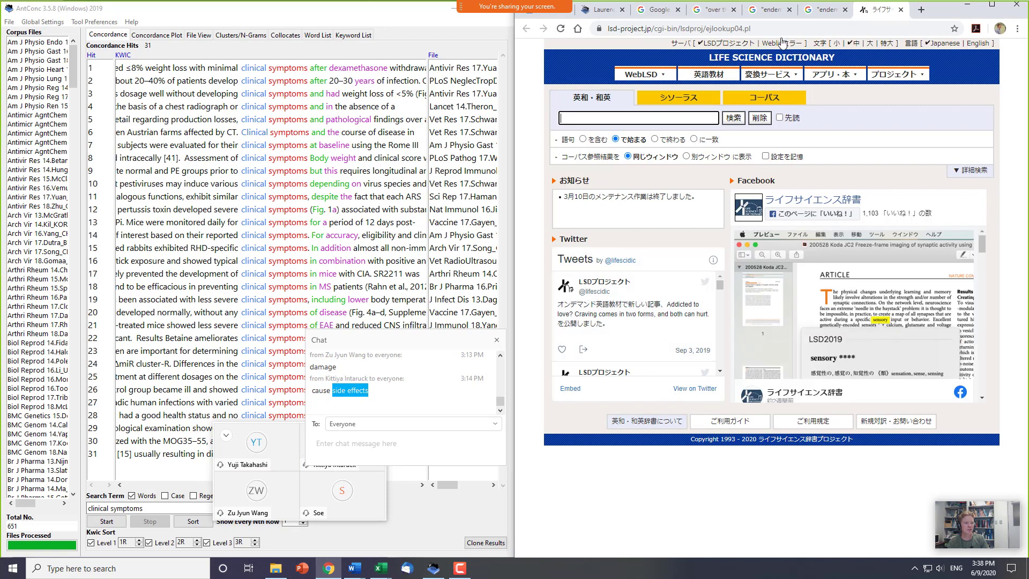
# - Close the leftover quoted-phrase Google search tabs in the browser, keeping the Life Science Dictionary page open
pyautogui.click(733, 10)
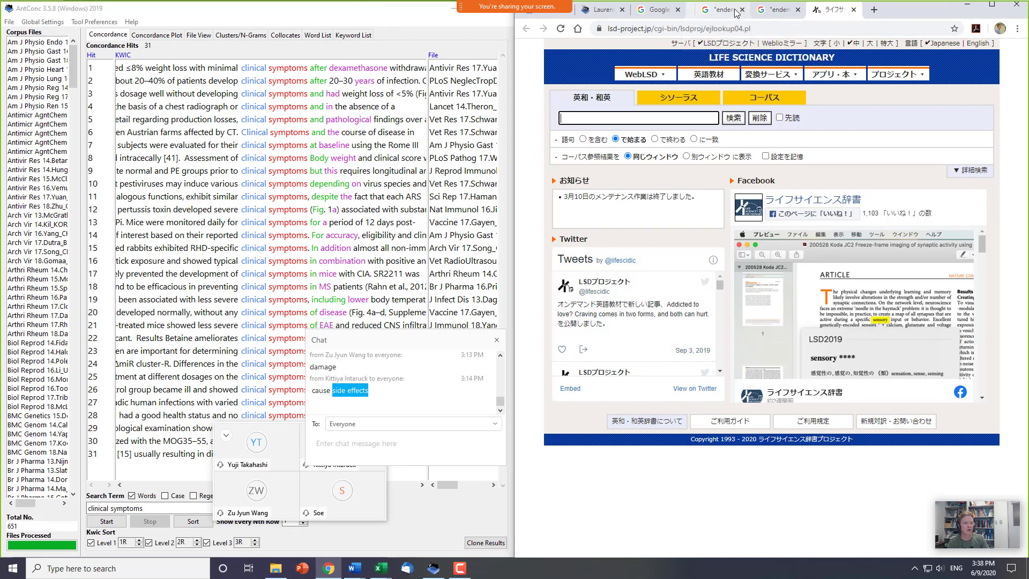
pyautogui.click(741, 10)
pyautogui.click(741, 9)
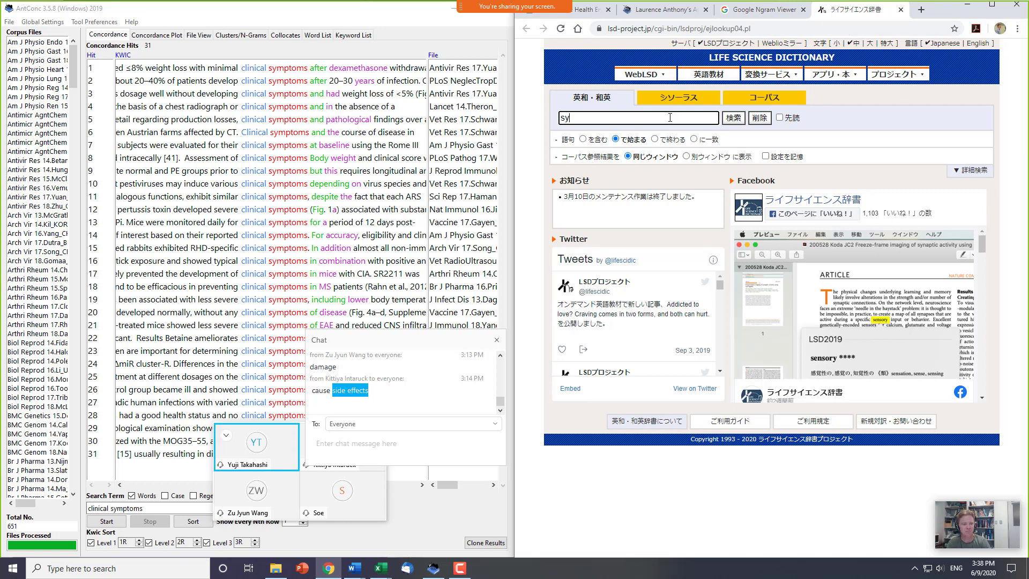
# - Look up "symptom" in the Life Science Dictionary, review the entries and highlight the synonyms listed for the main entry
pyautogui.write('ptom')
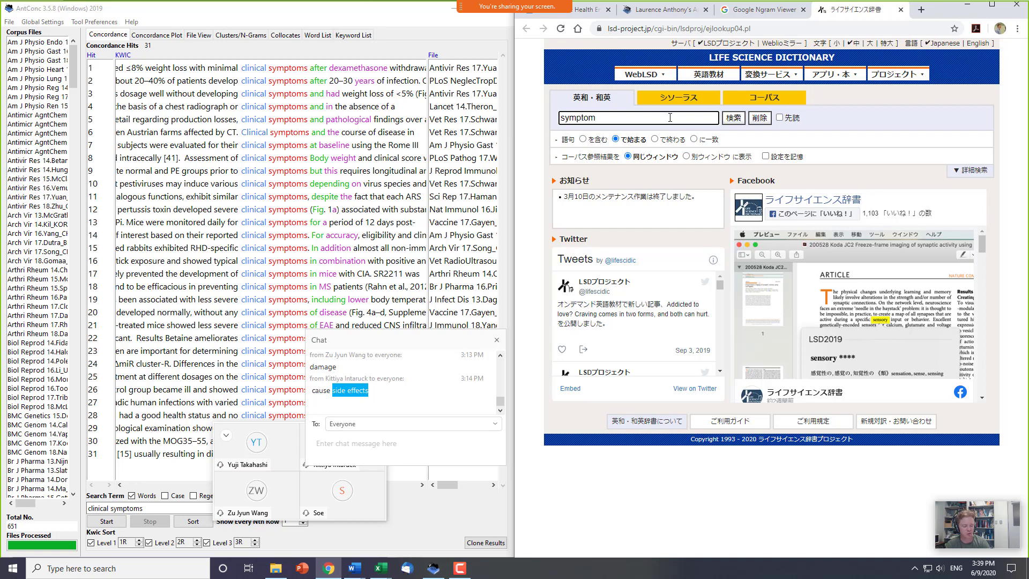
pyautogui.press('Return')
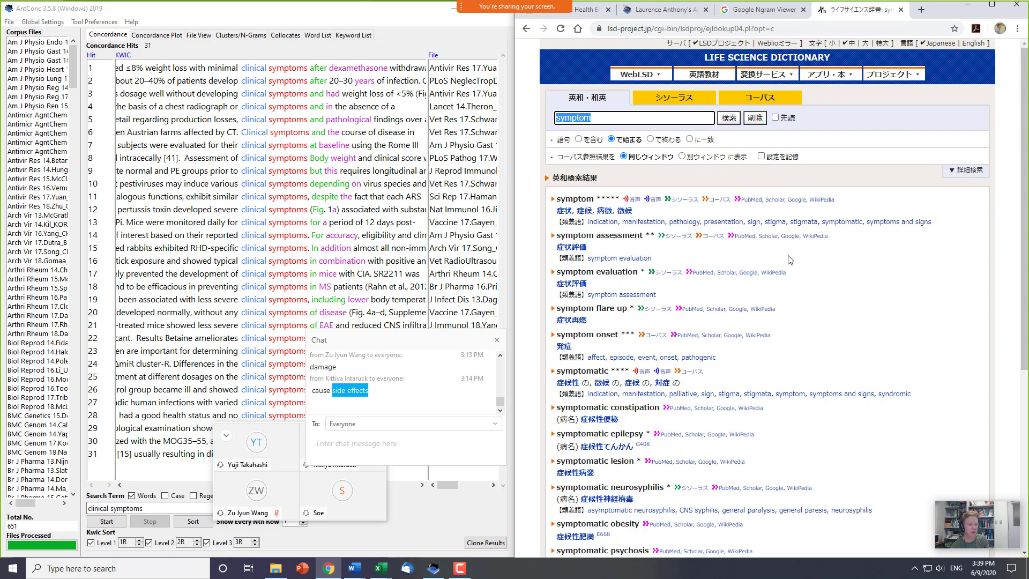
pyautogui.scroll(-2, 788, 259)
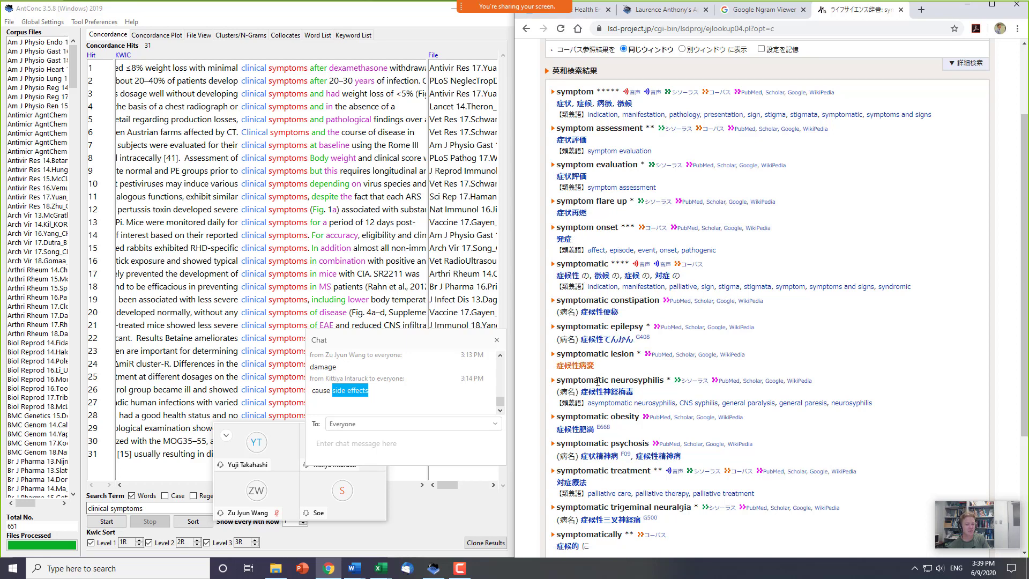
pyautogui.scroll(-2, 630, 412)
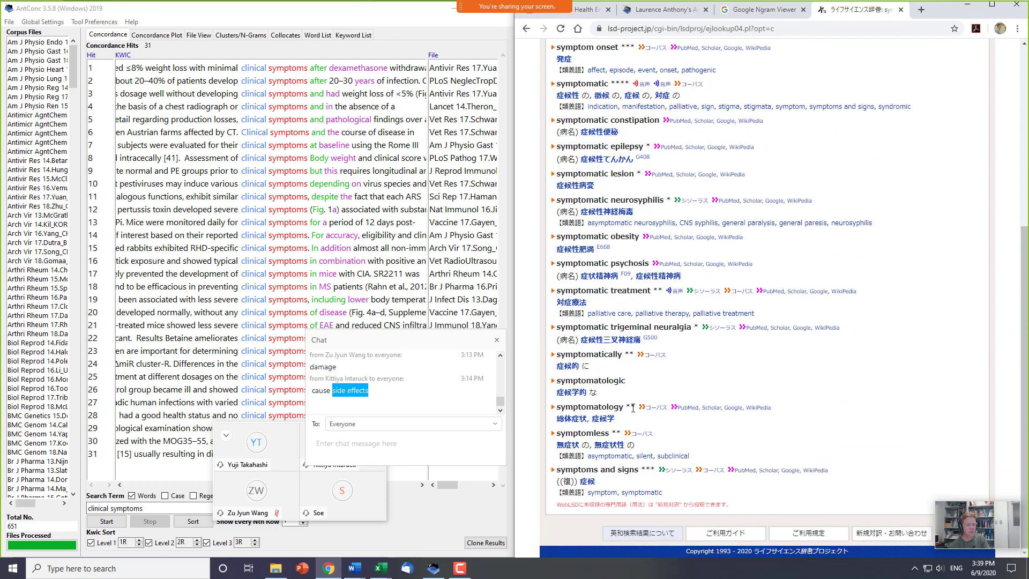
pyautogui.scroll(5, 599, 252)
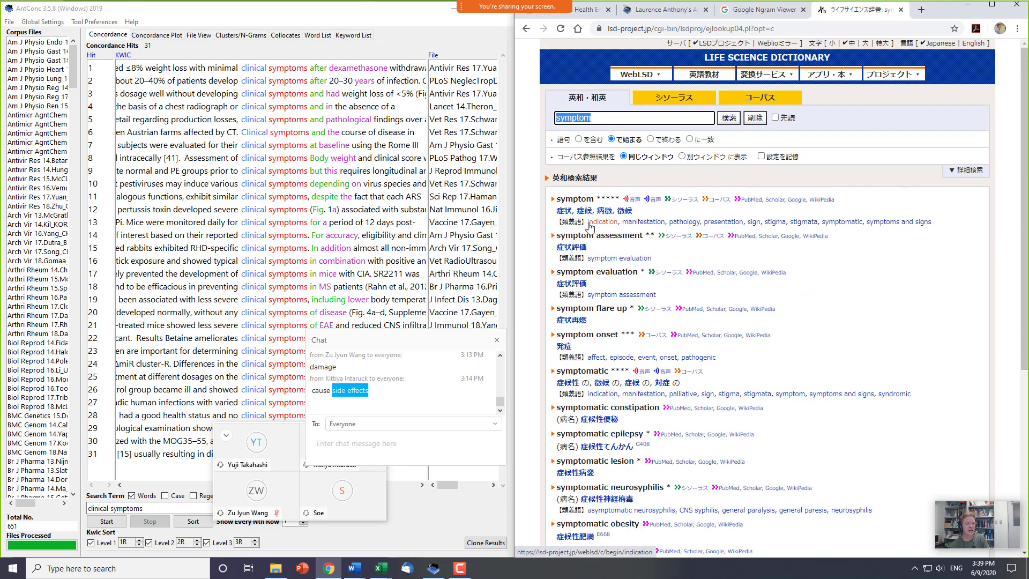
pyautogui.moveTo(588, 221); pyautogui.dragTo(940, 225)
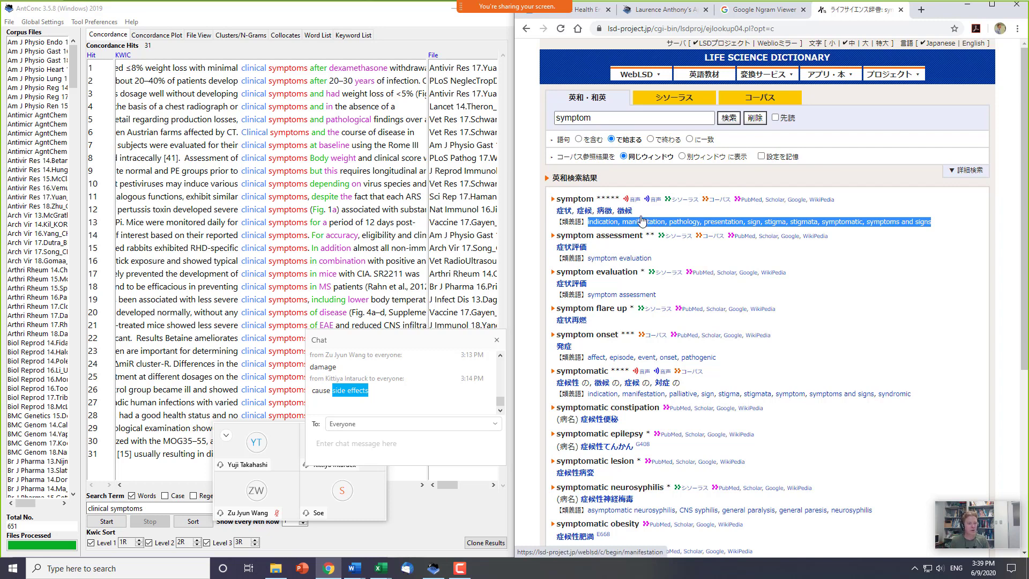
# - Switch the Life Science Dictionary to its corpus search and send "corpus" to everyone in the meeting chat
pyautogui.click(766, 101)
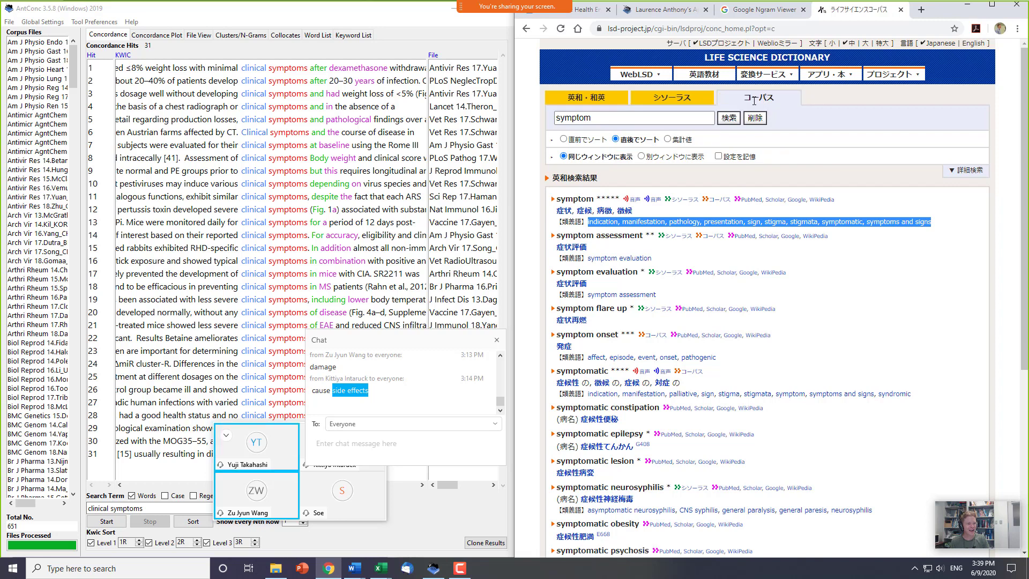
pyautogui.click(410, 438)
pyautogui.write('corp')
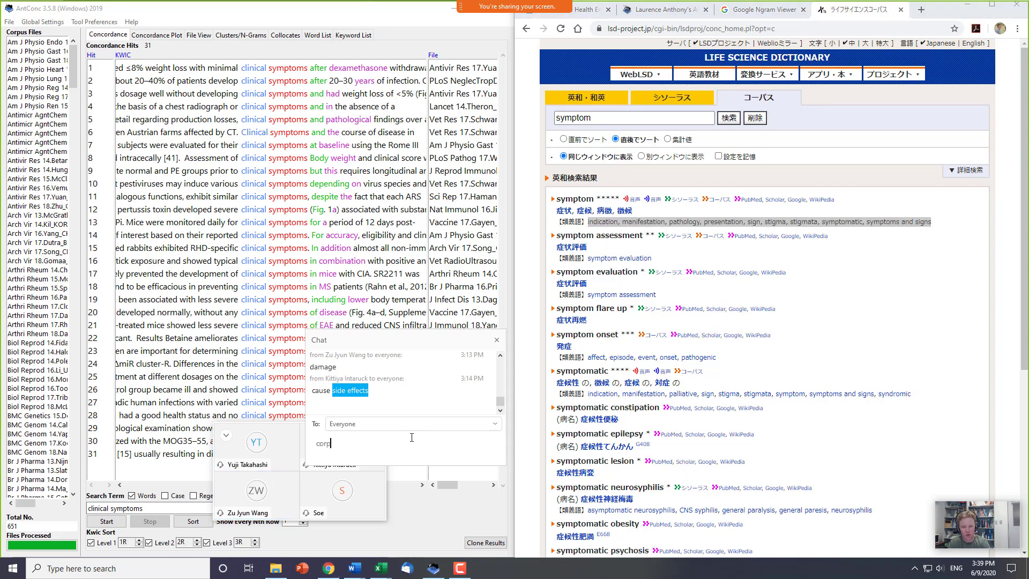
pyautogui.write('us')
pyautogui.press('Return')
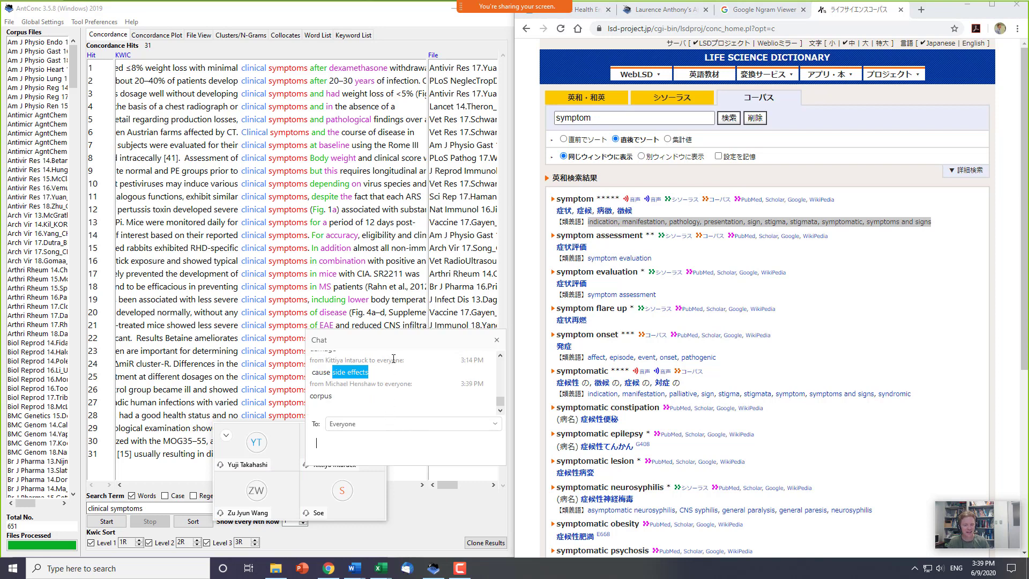
# - Move the chat window clear of the work area and search the Life Science Dictionary corpus for "show symptoms in"
pyautogui.moveTo(397, 343); pyautogui.dragTo(387, 263)
pyautogui.click(646, 123)
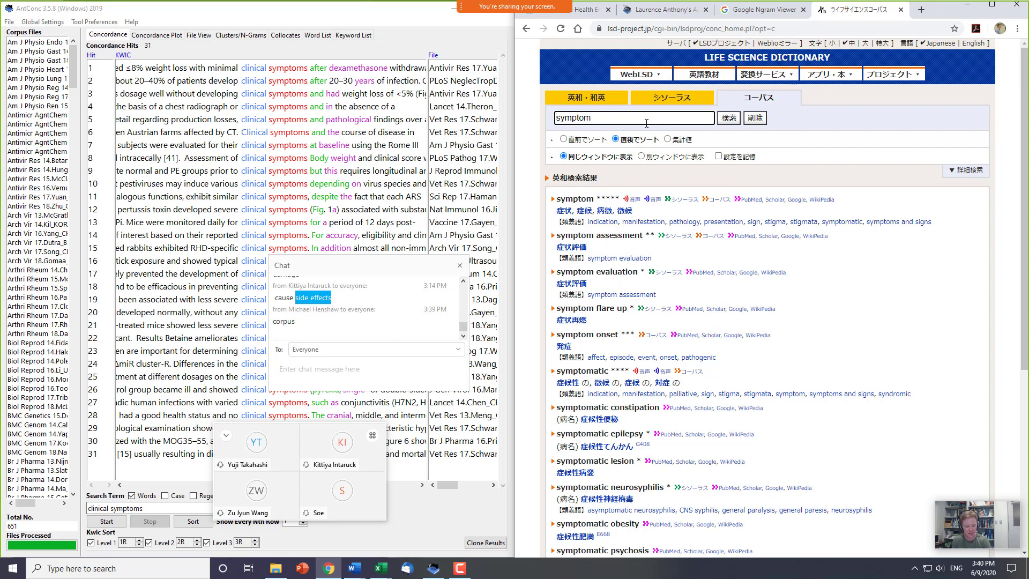
pyautogui.write('show symptoms')
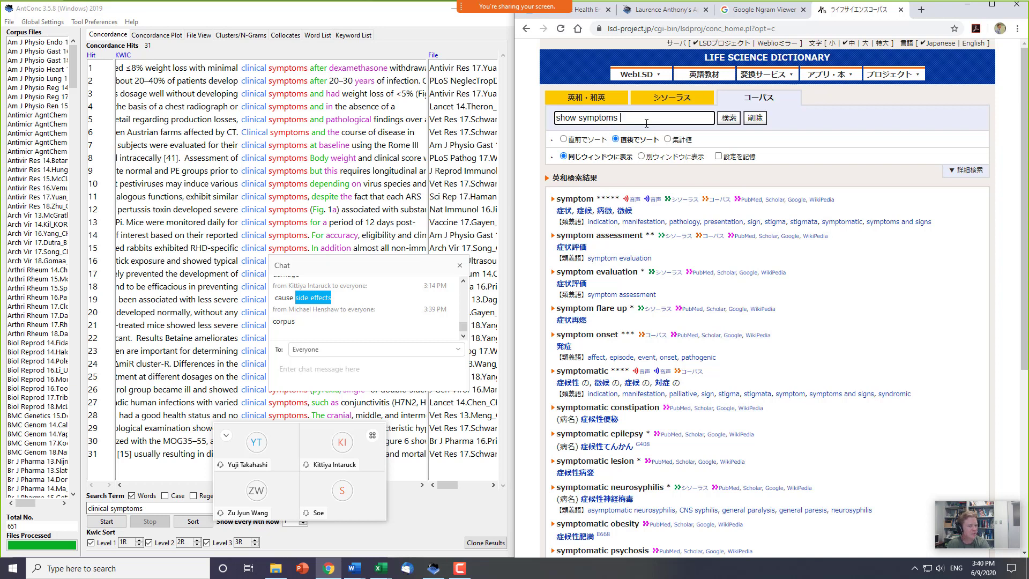
pyautogui.write(' in')
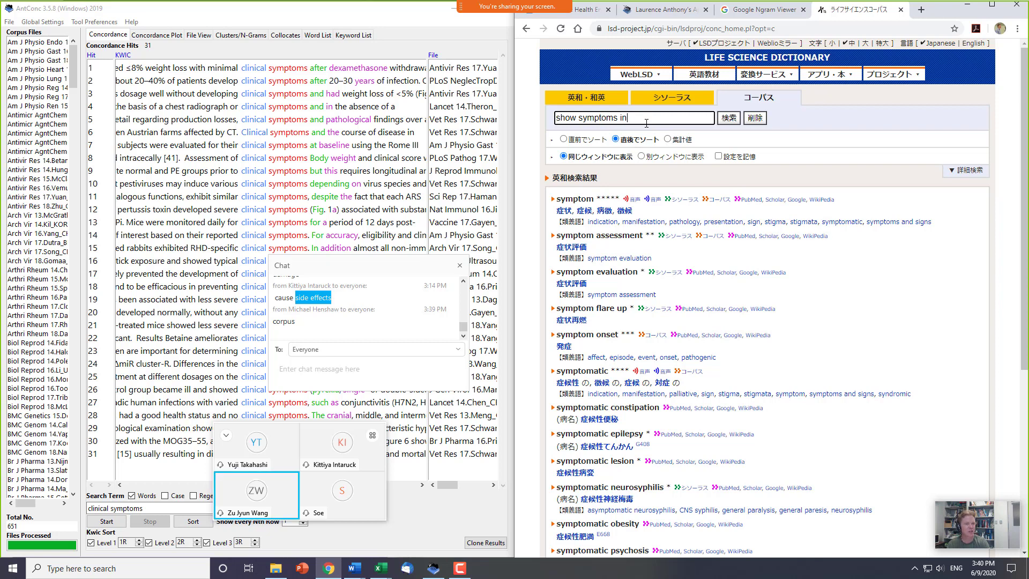
pyautogui.press('Return')
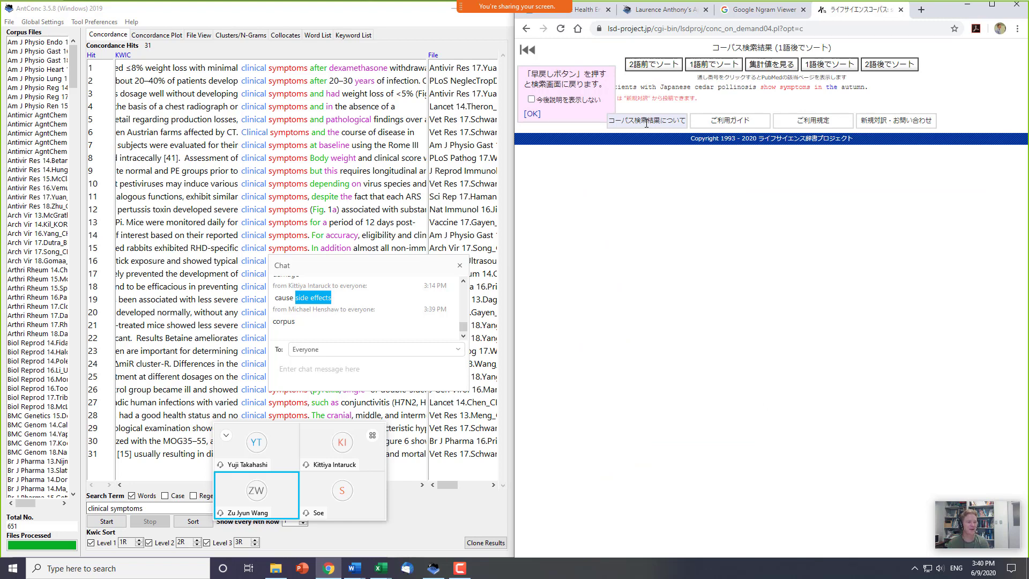
# - Return to the corpus search form and search for "show symptoms of" instead
pyautogui.click(530, 49)
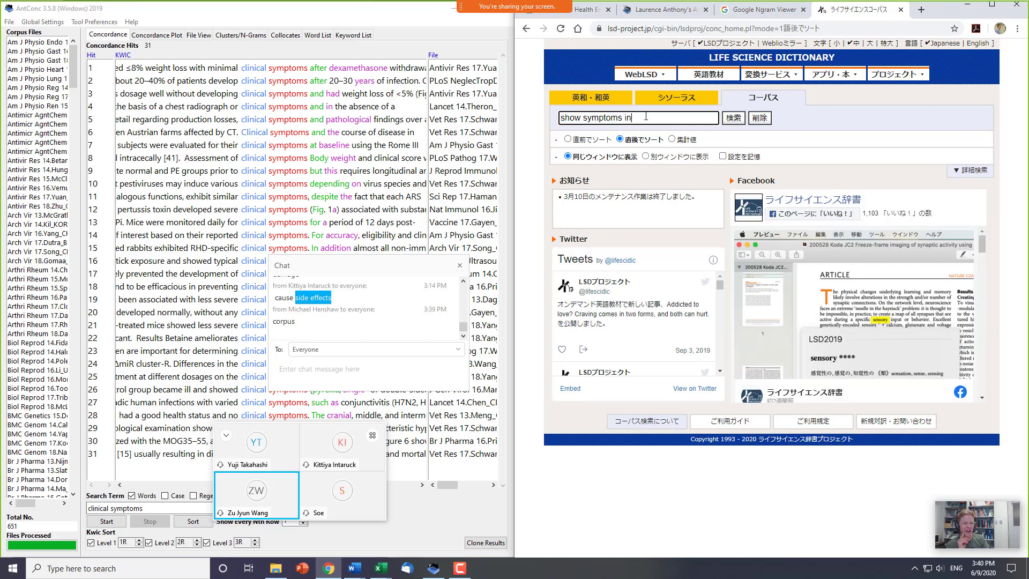
pyautogui.press('BackSpace')
pyautogui.press('BackSpace')
pyautogui.write('of')
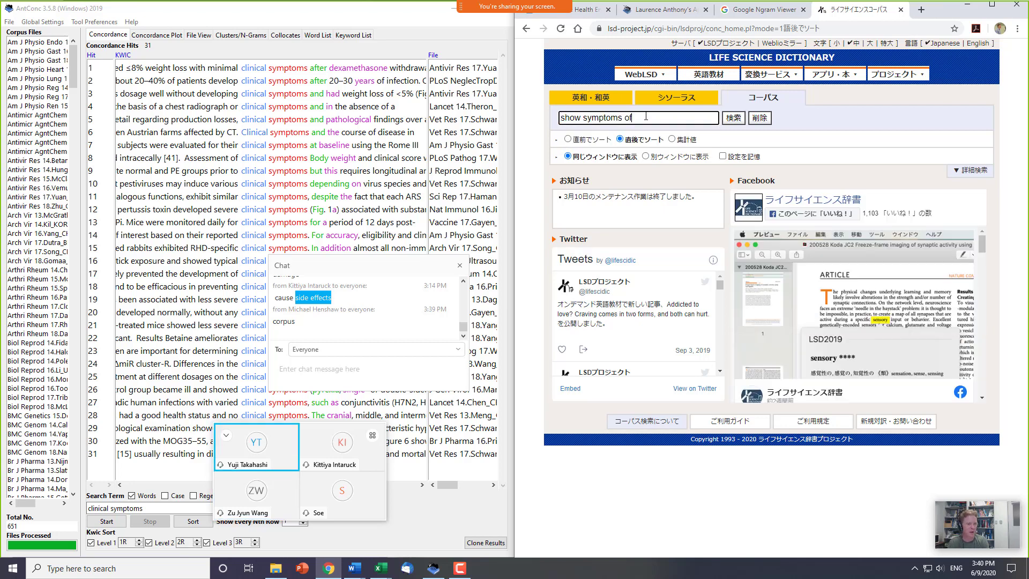
pyautogui.press('Return')
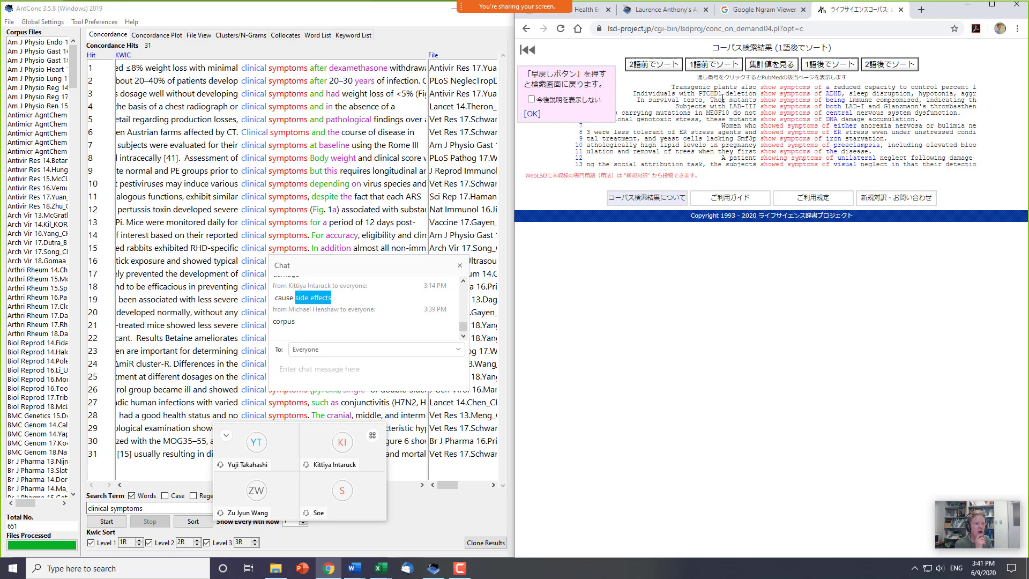
# - Go back to the corpus search form and broaden the query to "show symptoms" without a preposition
pyautogui.click(528, 49)
pyautogui.click(667, 119)
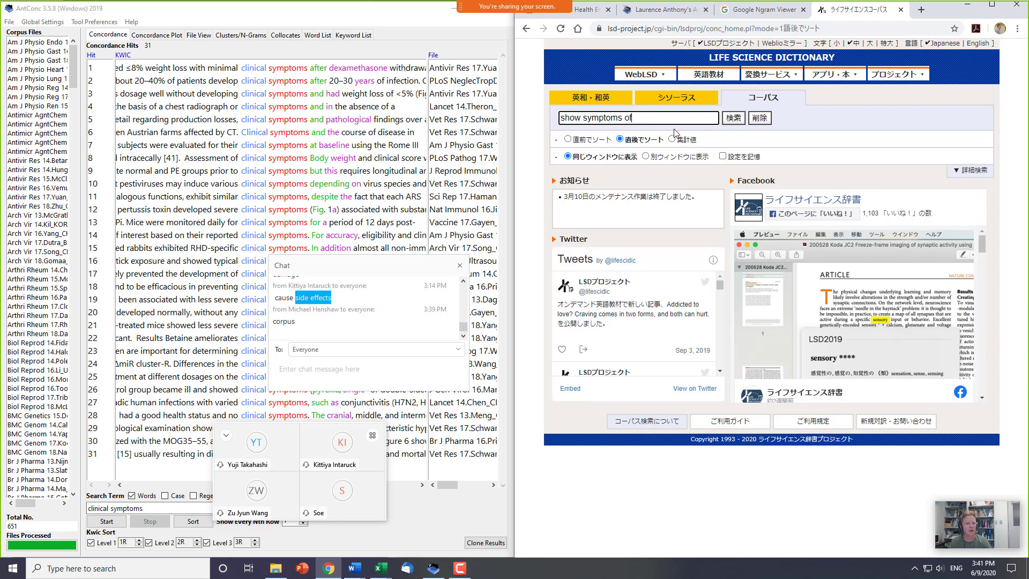
pyautogui.press('BackSpace')
pyautogui.press('BackSpace')
pyautogui.press('BackSpace')
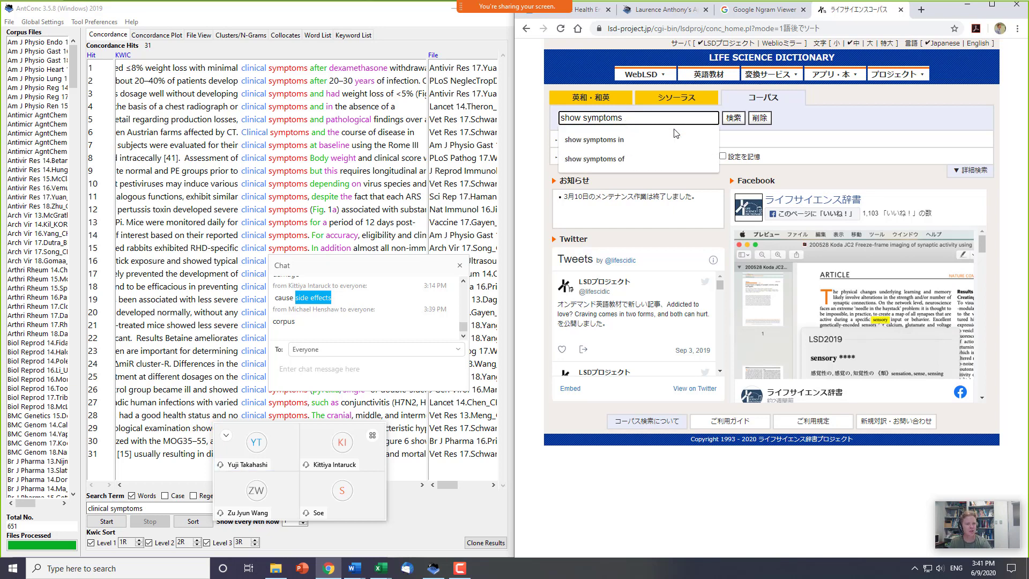
pyautogui.press('Return')
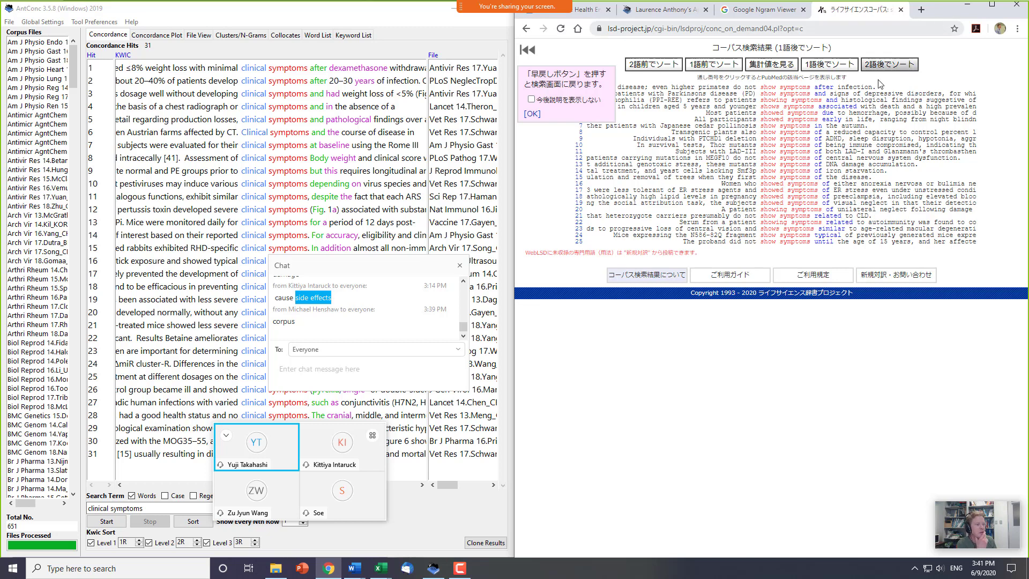
# - Sort the "show symptoms" concordance by one word before the phrase and highlight example lines to examine the subjects used
pyautogui.click(737, 72)
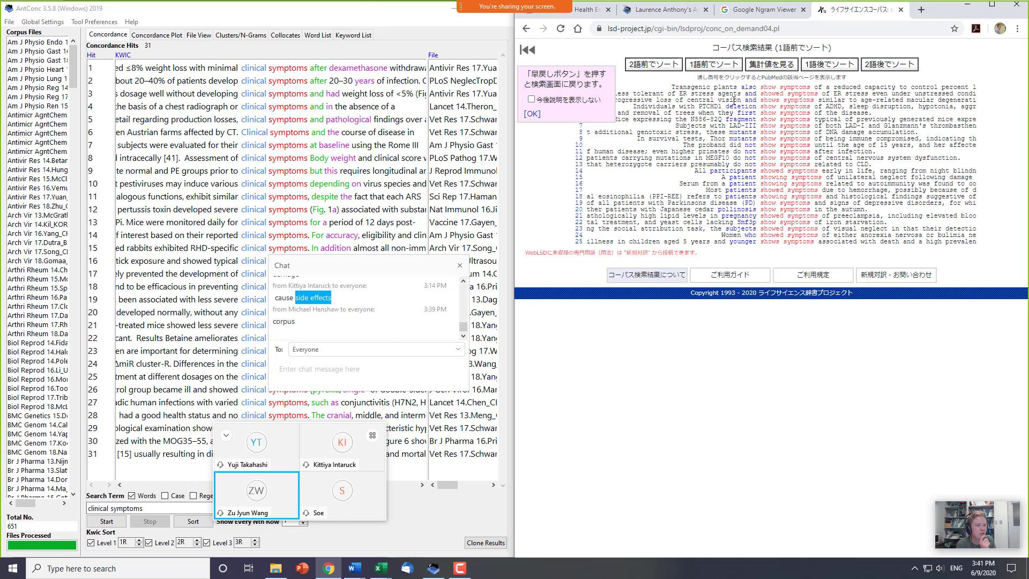
pyautogui.moveTo(714, 87); pyautogui.dragTo(861, 87)
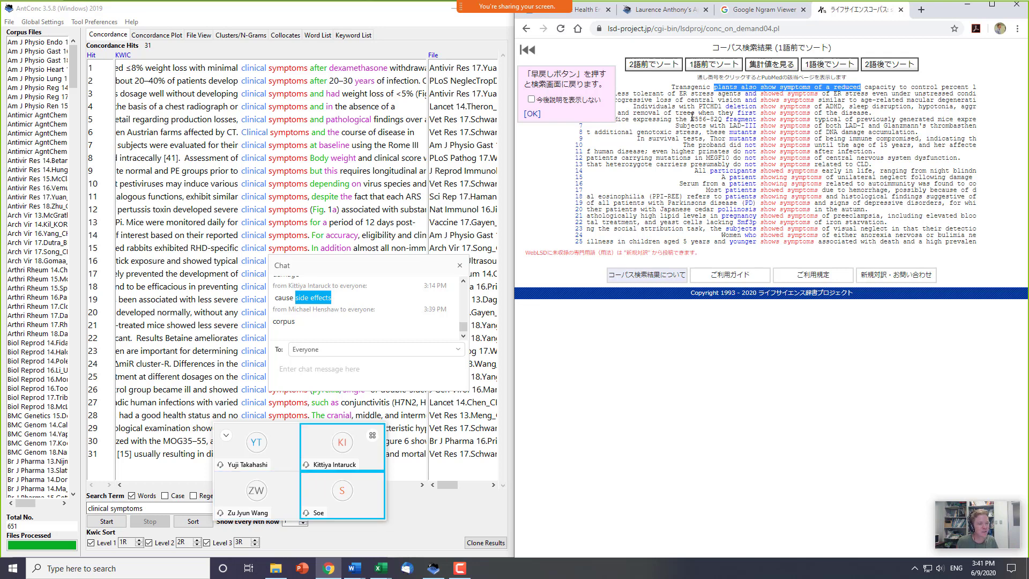
pyautogui.moveTo(684, 114); pyautogui.dragTo(831, 114)
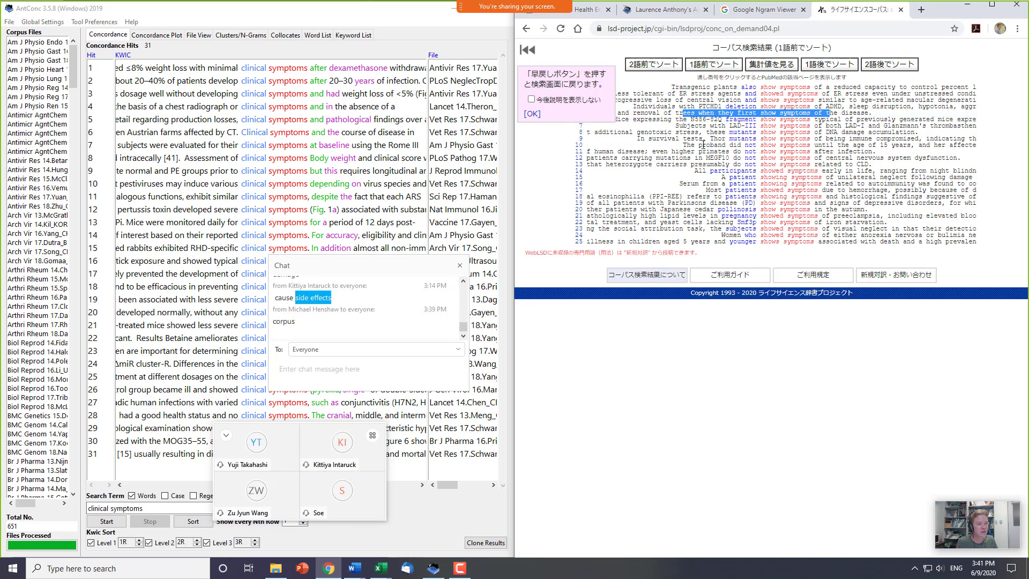
pyautogui.moveTo(695, 151); pyautogui.dragTo(836, 152)
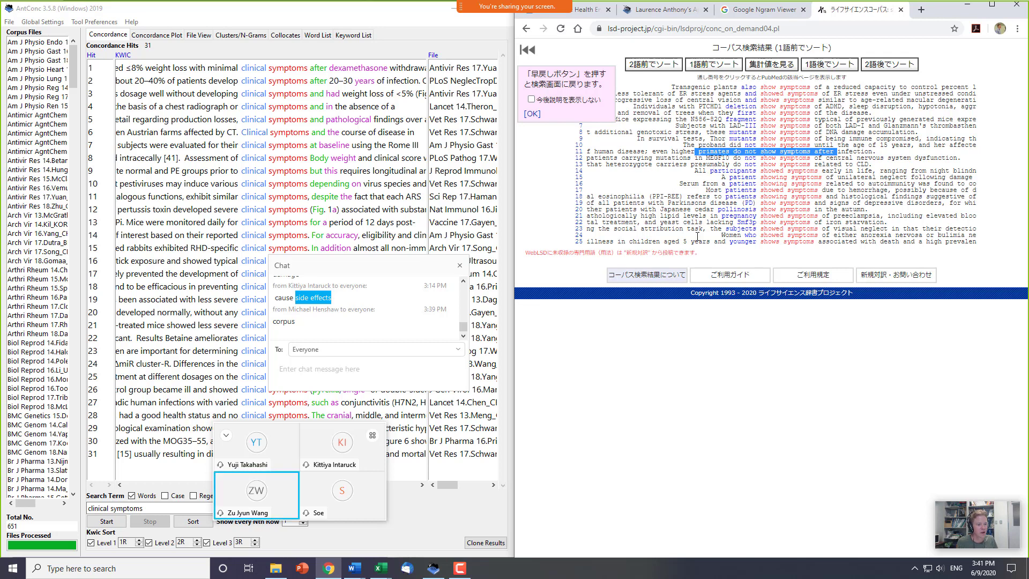
pyautogui.moveTo(723, 234); pyautogui.dragTo(838, 236)
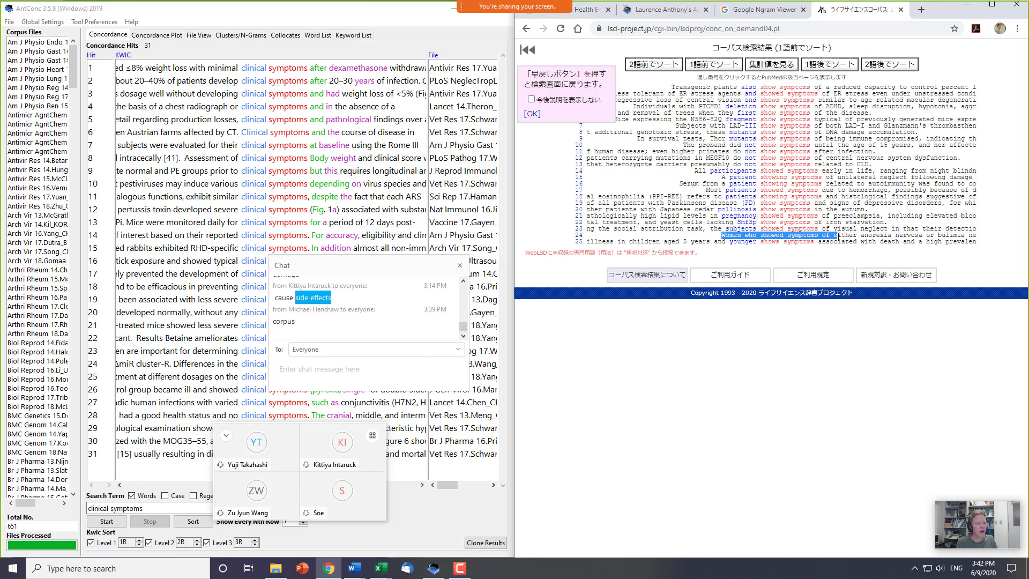
pyautogui.click(684, 131)
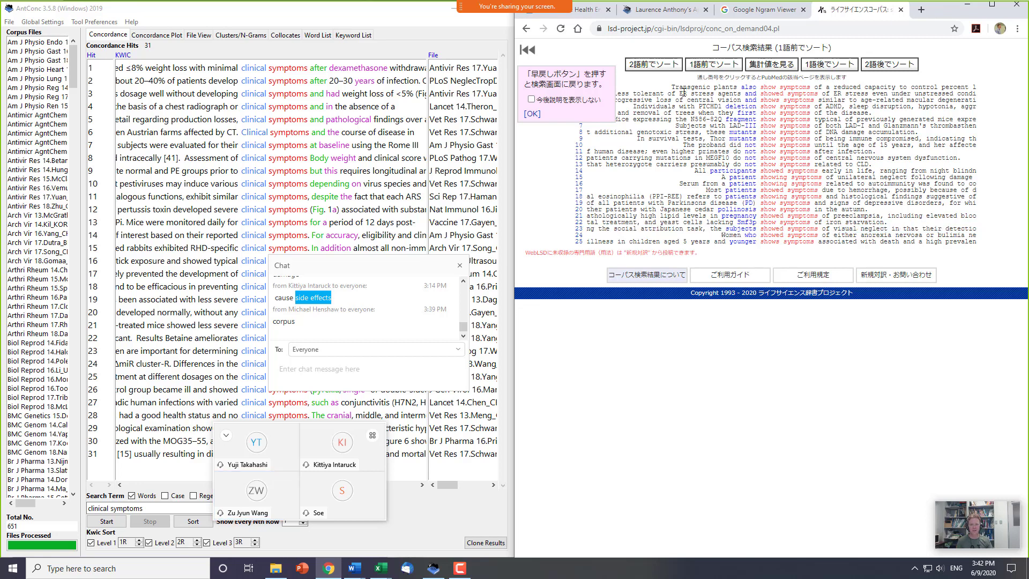
pyautogui.tripleClick(676, 131)
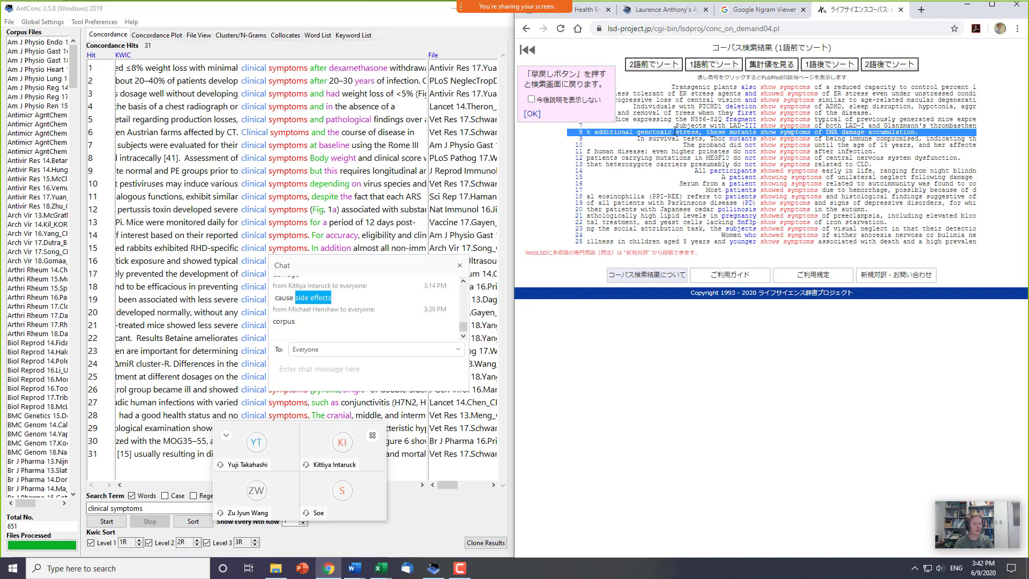
pyautogui.click(681, 140)
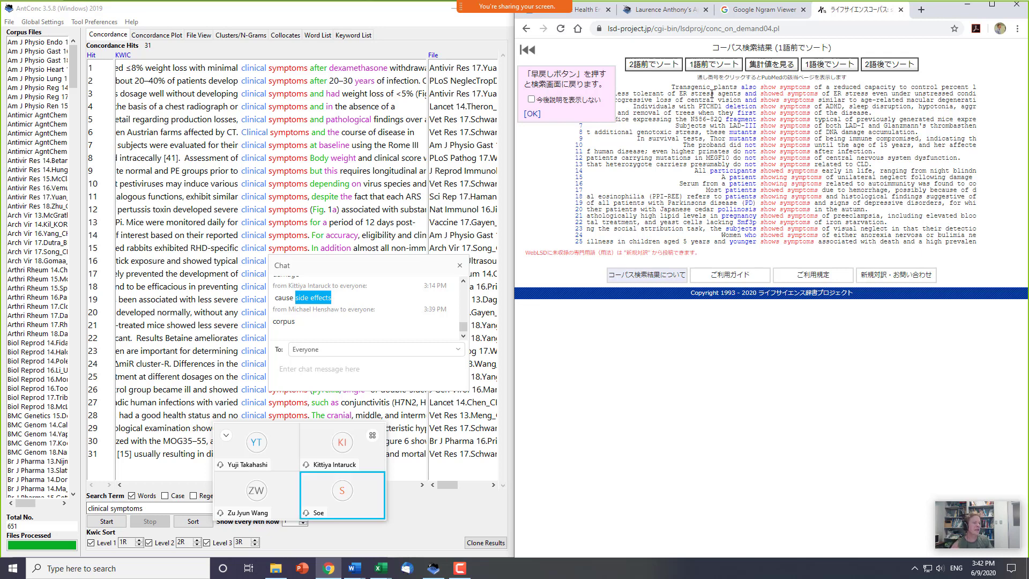
pyautogui.moveTo(711, 93); pyautogui.dragTo(843, 181)
pyautogui.click(843, 182)
# - Dismiss the back-button hint, open the PubMed record for concordance line 1 and highlight its whole abstract
pyautogui.click(532, 113)
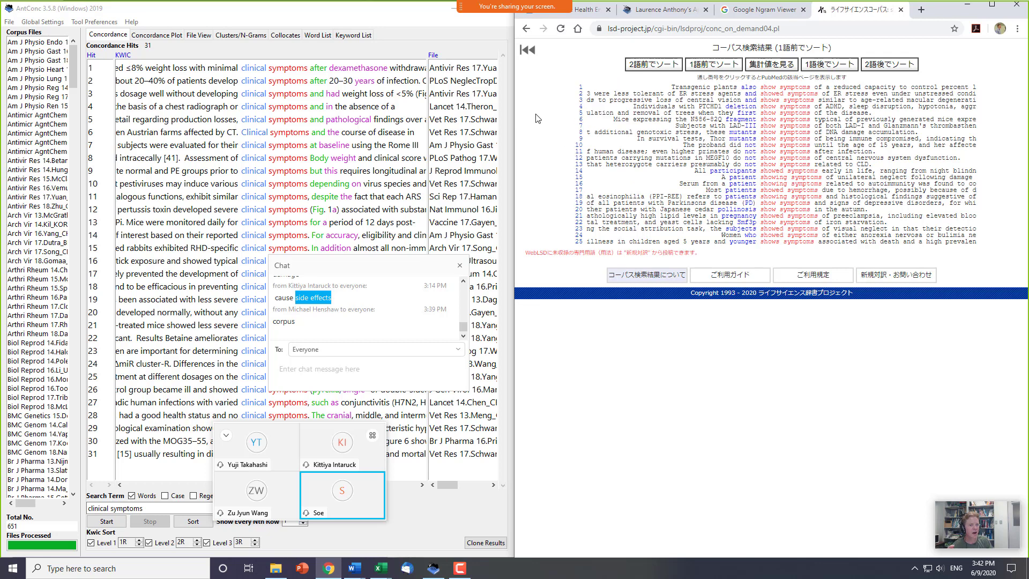
pyautogui.click(580, 88)
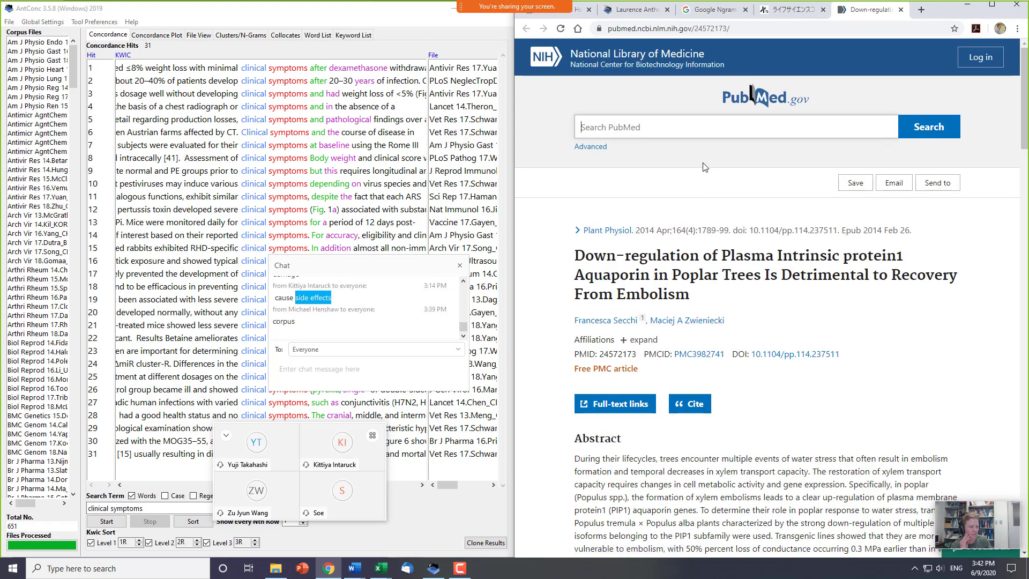
pyautogui.scroll(-4, 732, 313)
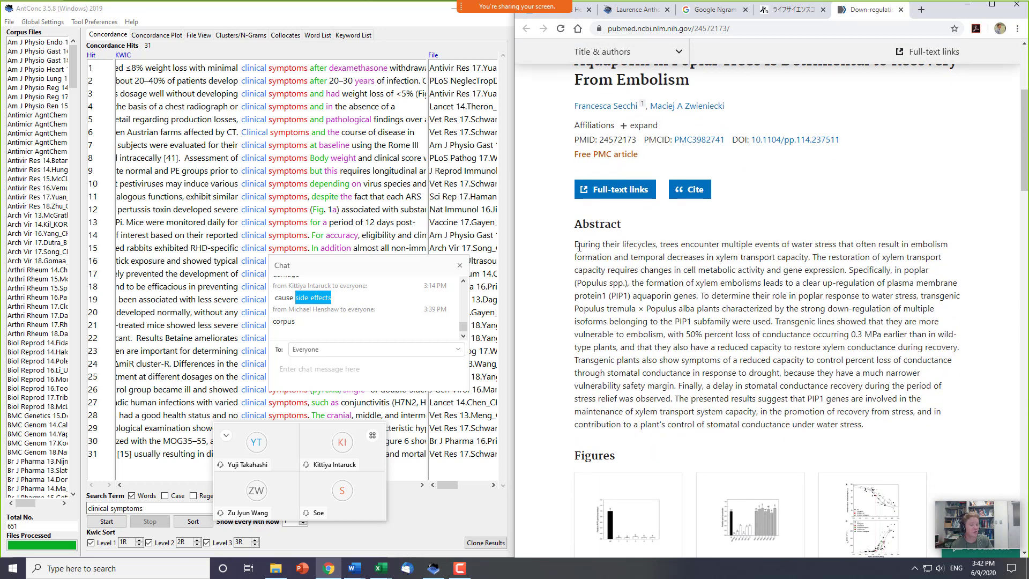
pyautogui.moveTo(575, 246); pyautogui.dragTo(864, 424)
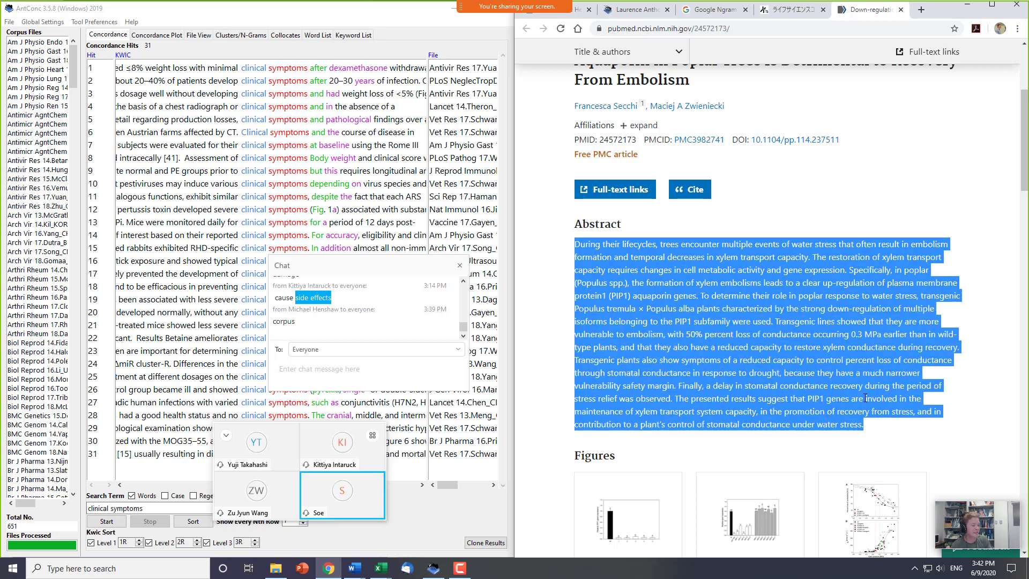
pyautogui.click(810, 223)
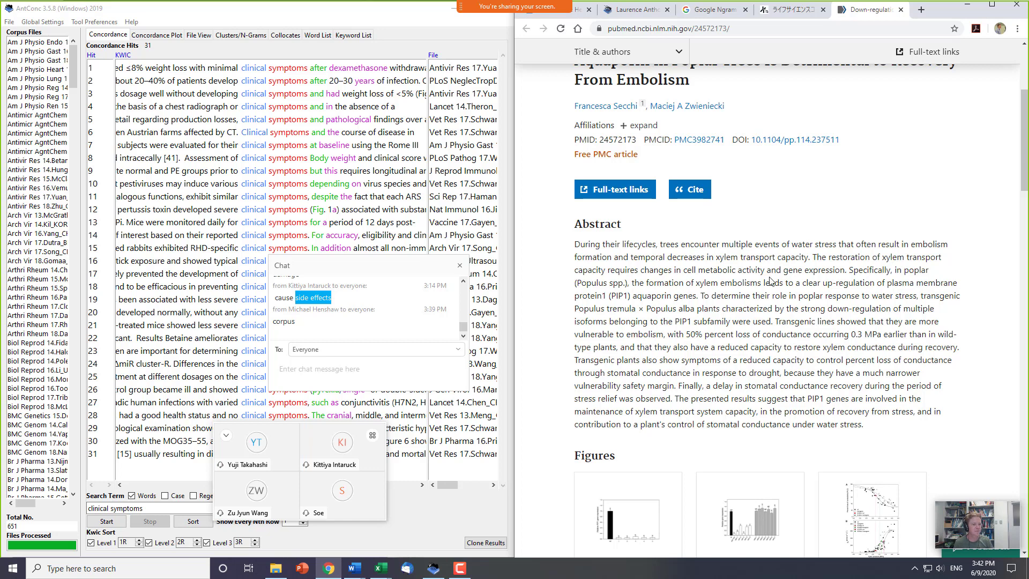
# - Return to the corpus results and re-sort them by two words before, one word after and two words after the phrase
pyautogui.hotkey('ctrl', 'shift', 'Tab')
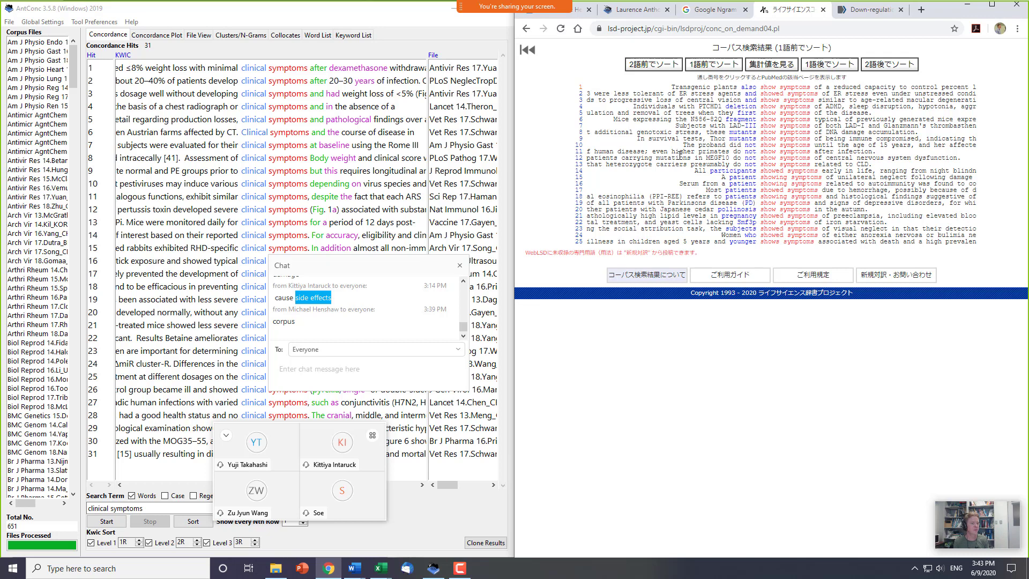
pyautogui.click(652, 66)
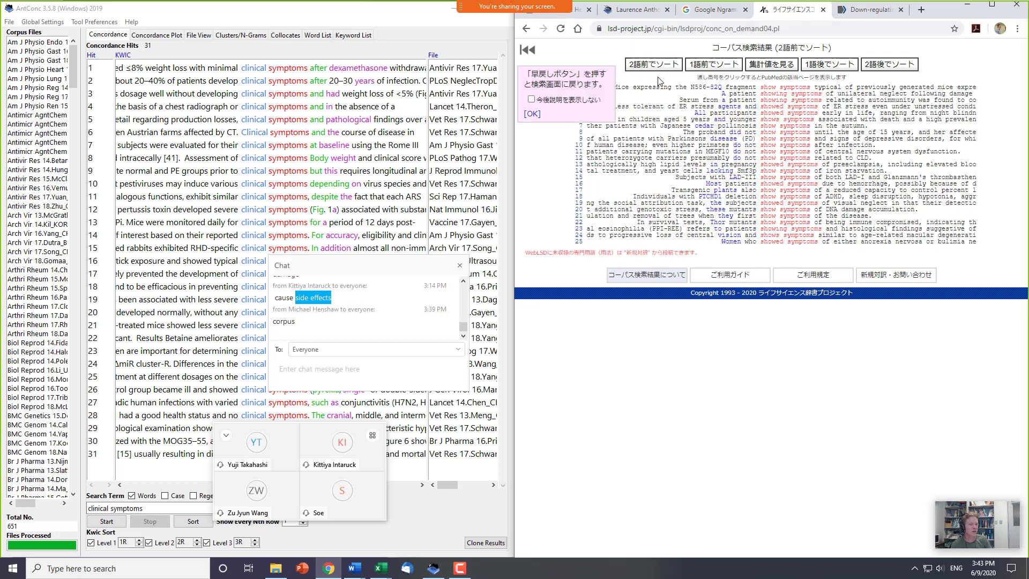
pyautogui.click(830, 66)
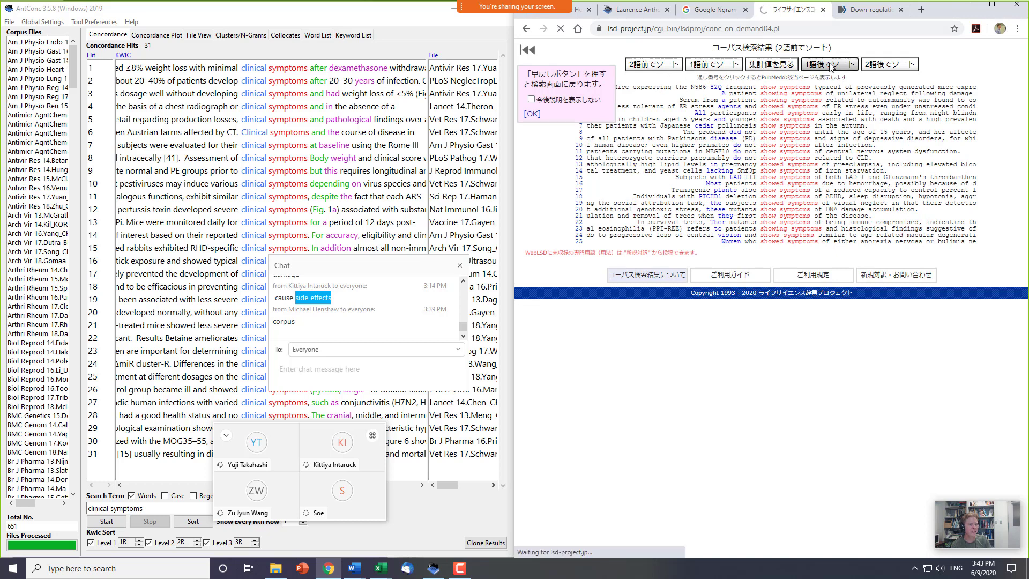
pyautogui.click(877, 67)
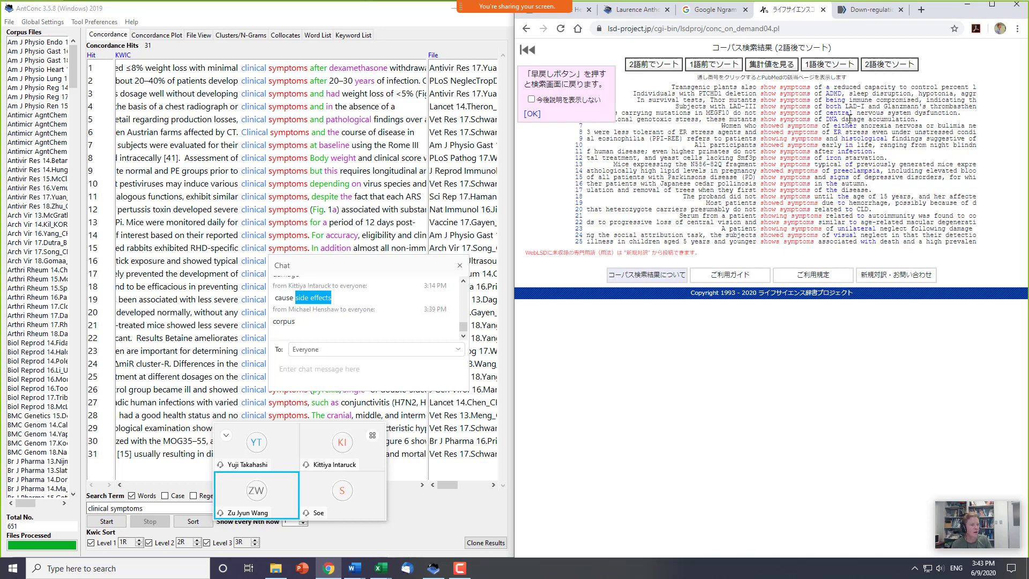
# - Leave the corpus results and look up "show symptoms" in the English-Japanese dictionary and the thesaurus
pyautogui.click(532, 54)
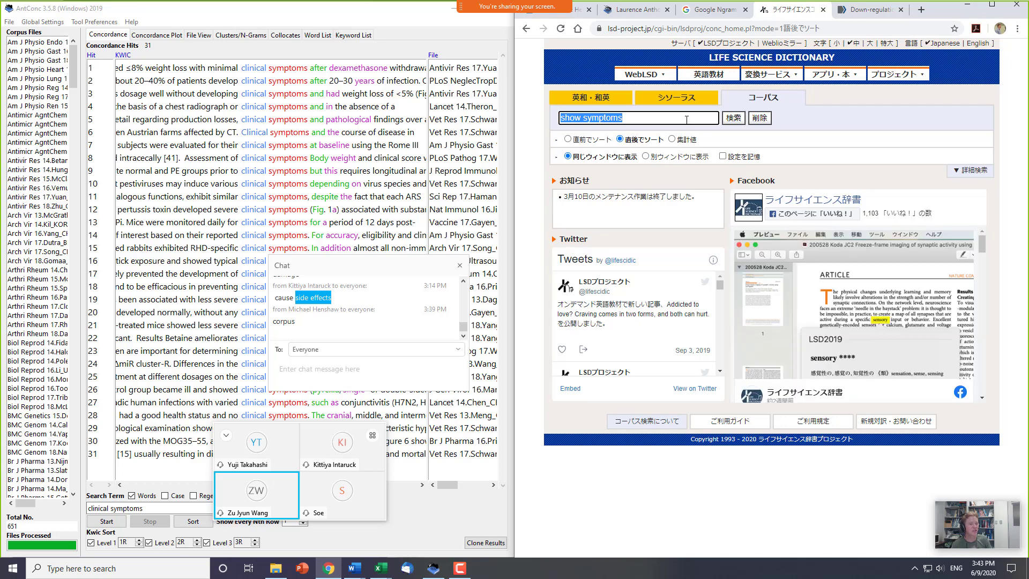
pyautogui.click(591, 97)
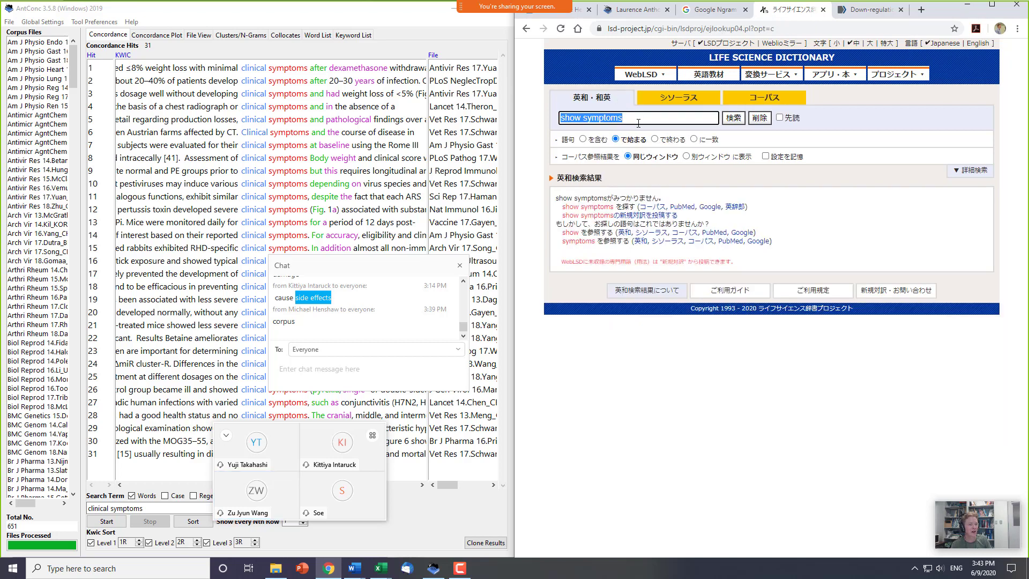
pyautogui.click(678, 102)
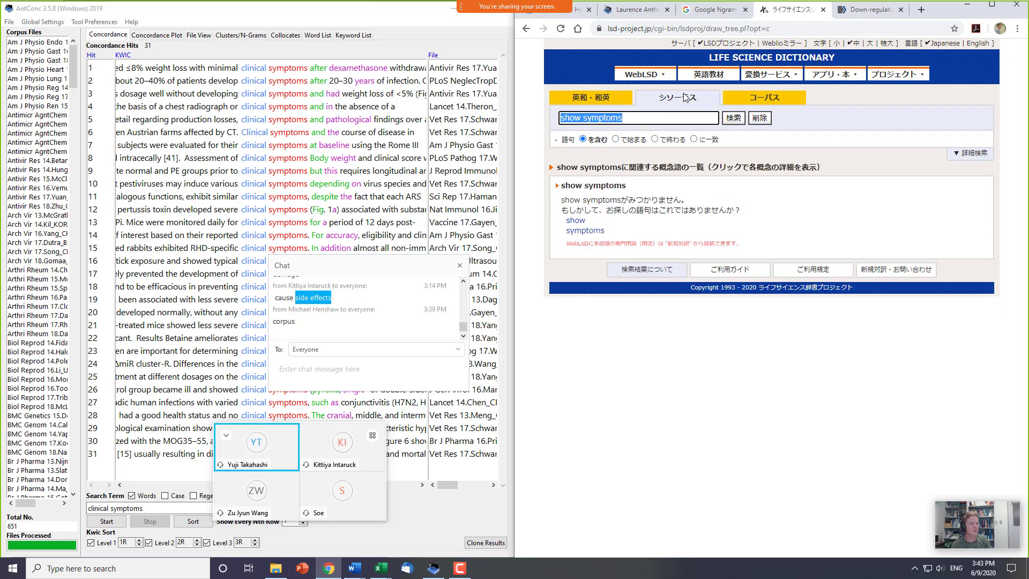
# - Remove "show" from the query and search the thesaurus for "symptoms"
pyautogui.click(600, 117)
pyautogui.press('Home')
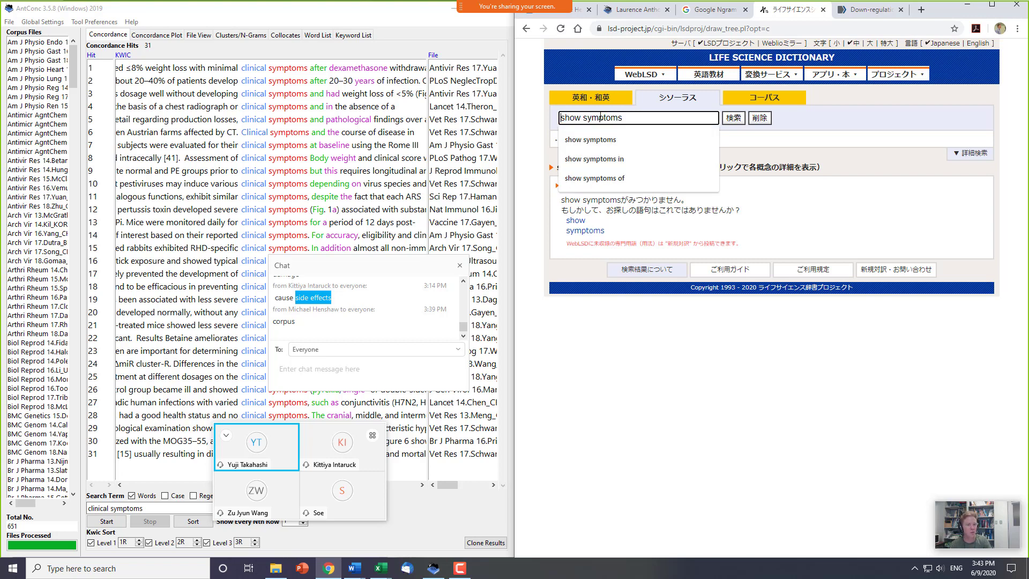
pyautogui.press('Delete')
pyautogui.press('Delete')
pyautogui.press('Delete')
pyautogui.press('Delete')
pyautogui.press('Delete')
pyautogui.press('Return')
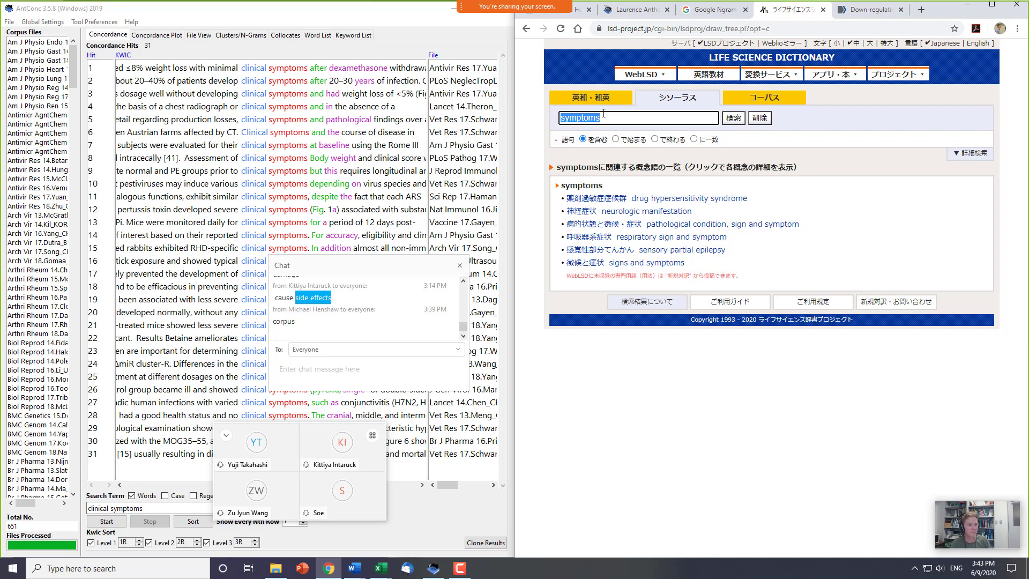
# - Search the thesaurus for the singular "symptom", review the related concepts and switch to AntConc
pyautogui.click(614, 117)
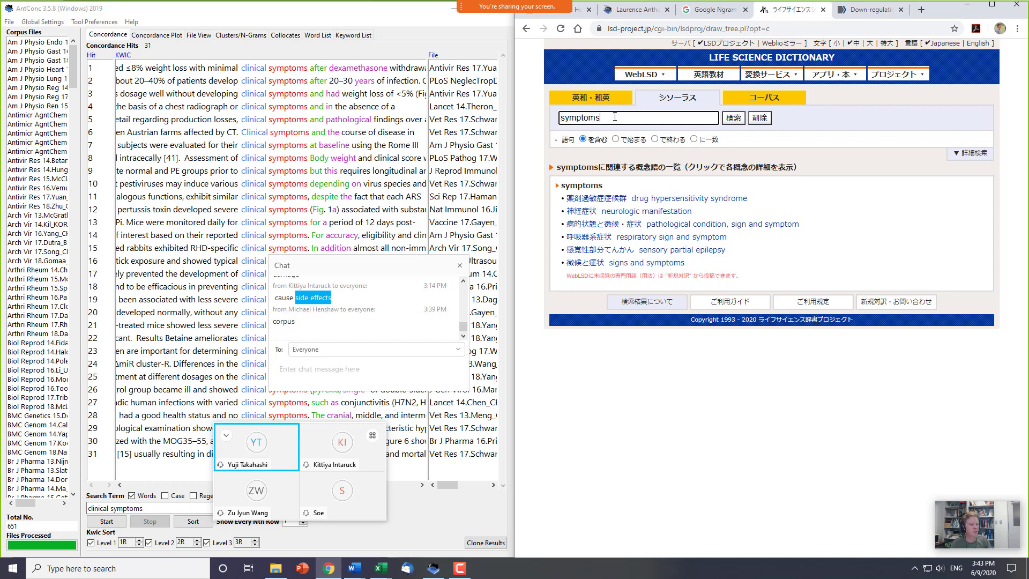
pyautogui.press('BackSpace')
pyautogui.press('Return')
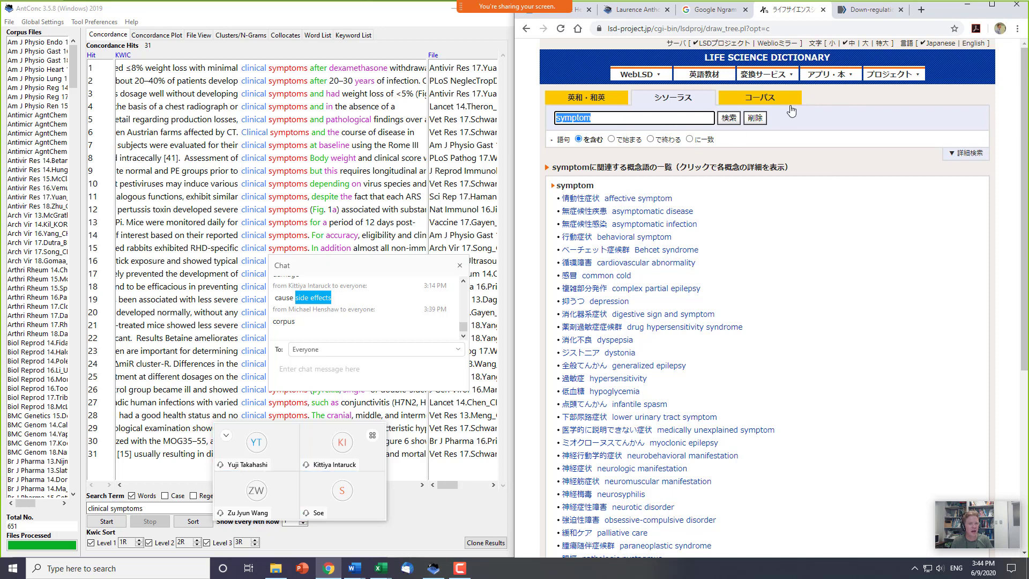
pyautogui.hotkey('alt', 'Tab')
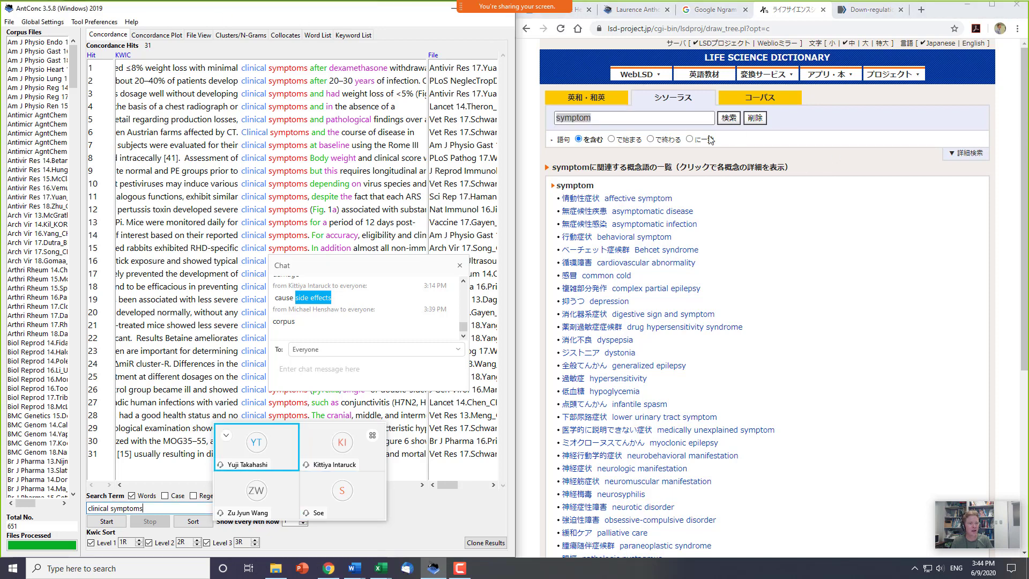
# - Look up "symptom" in the English-Japanese dictionary and switch to the OHEC Keywords workbook in Excel
pyautogui.click(776, 96)
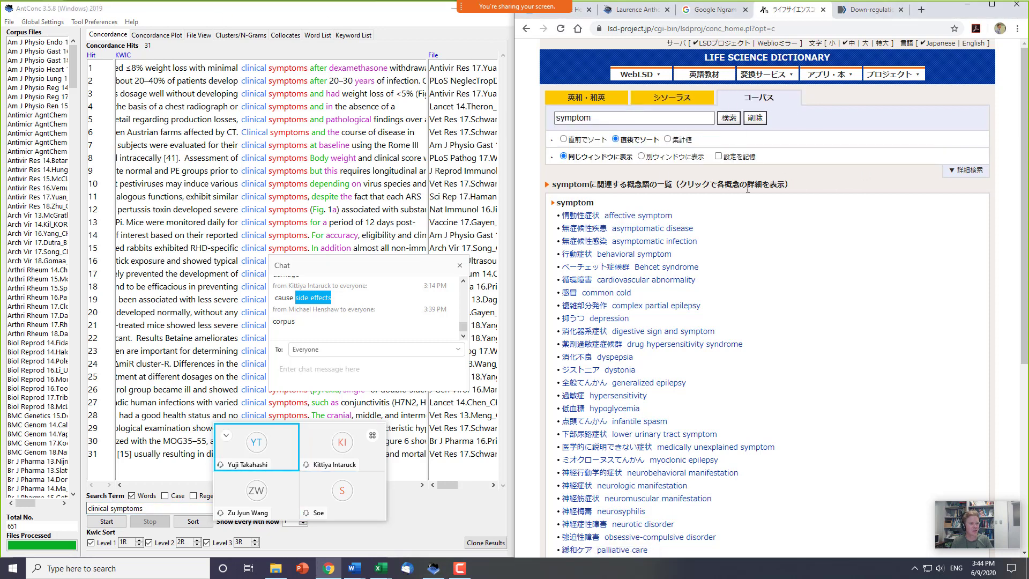
pyautogui.click(576, 100)
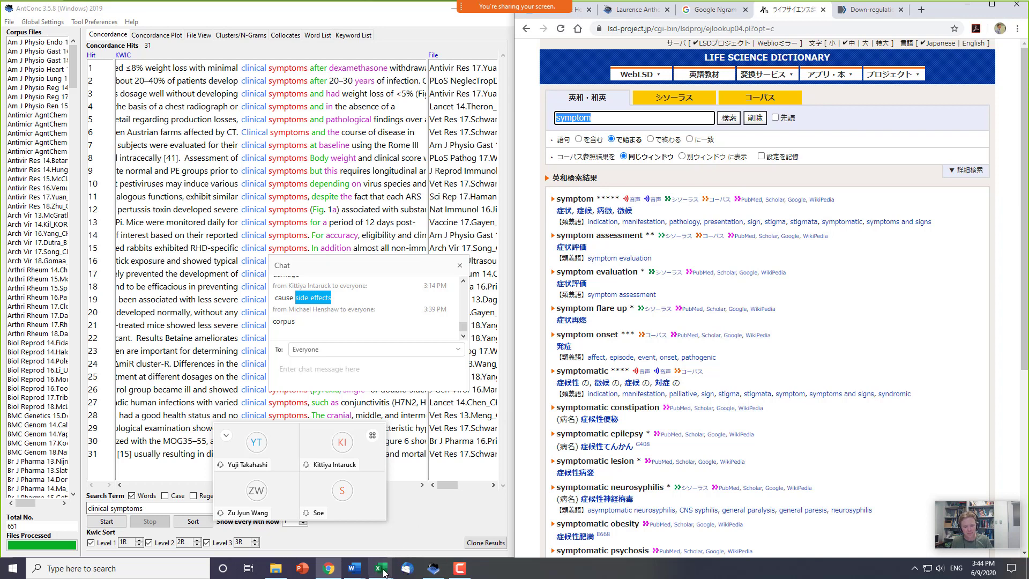
pyautogui.moveTo(384, 572)
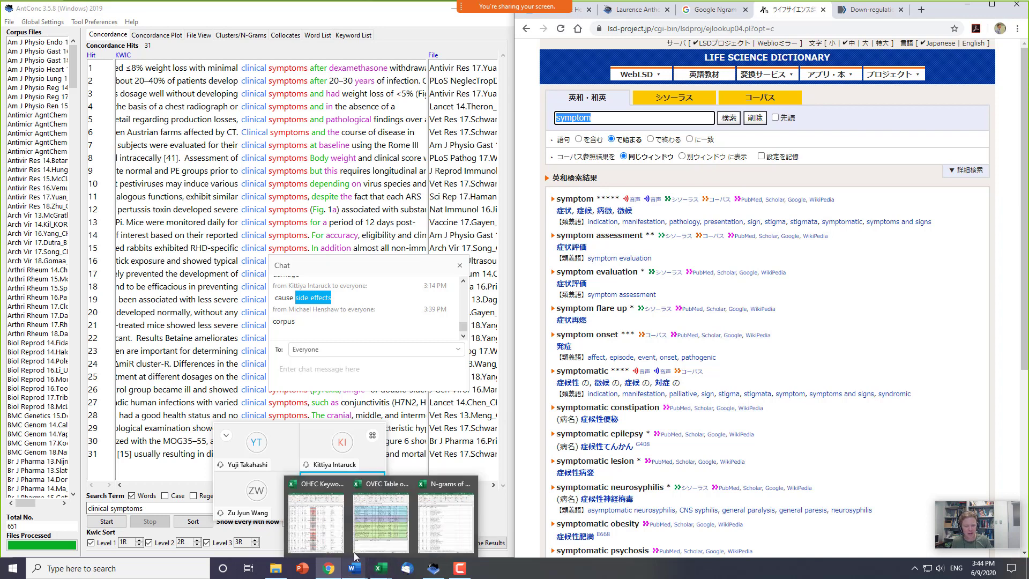
pyautogui.click(316, 517)
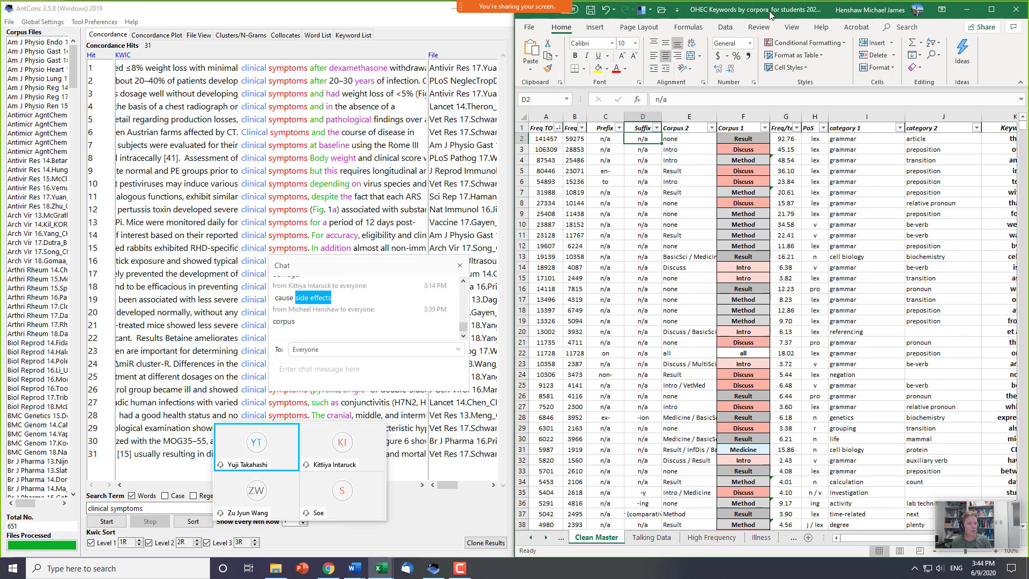
# - Maximize the keyword workbook, close the meeting chat and move the participants window clear of the main columns
pyautogui.click(742, 149)
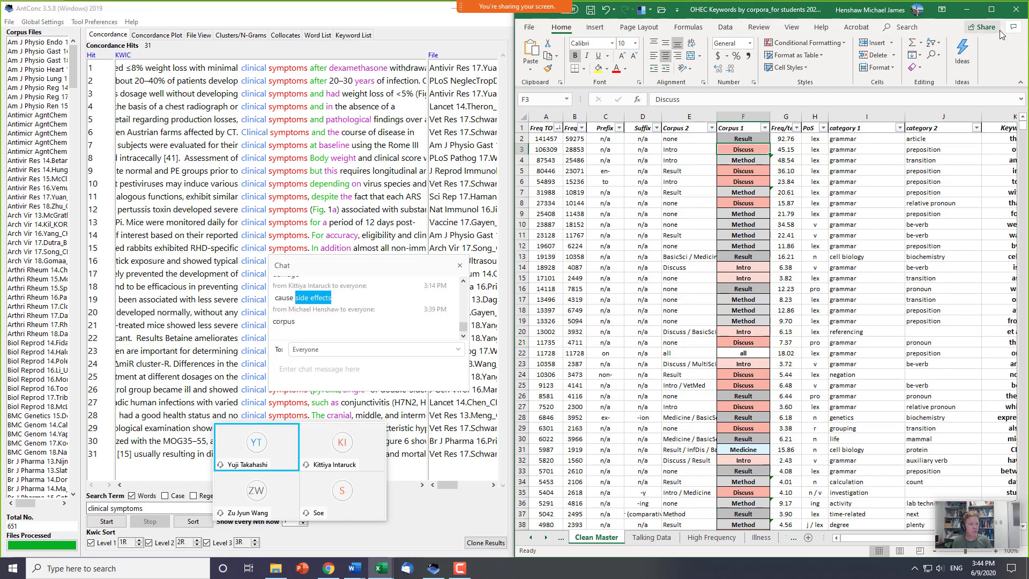
pyautogui.click(991, 9)
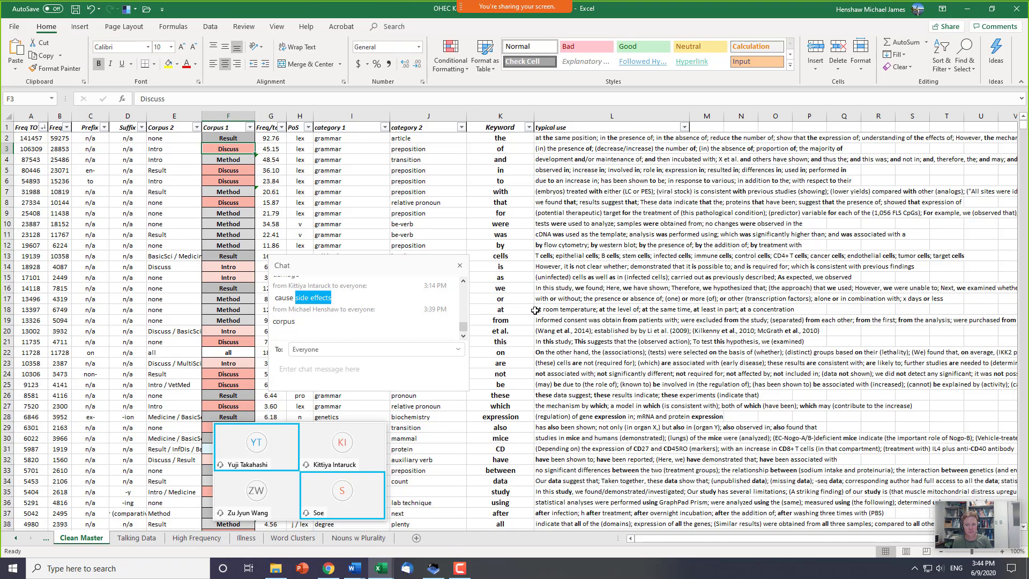
pyautogui.moveTo(409, 273); pyautogui.dragTo(768, 405)
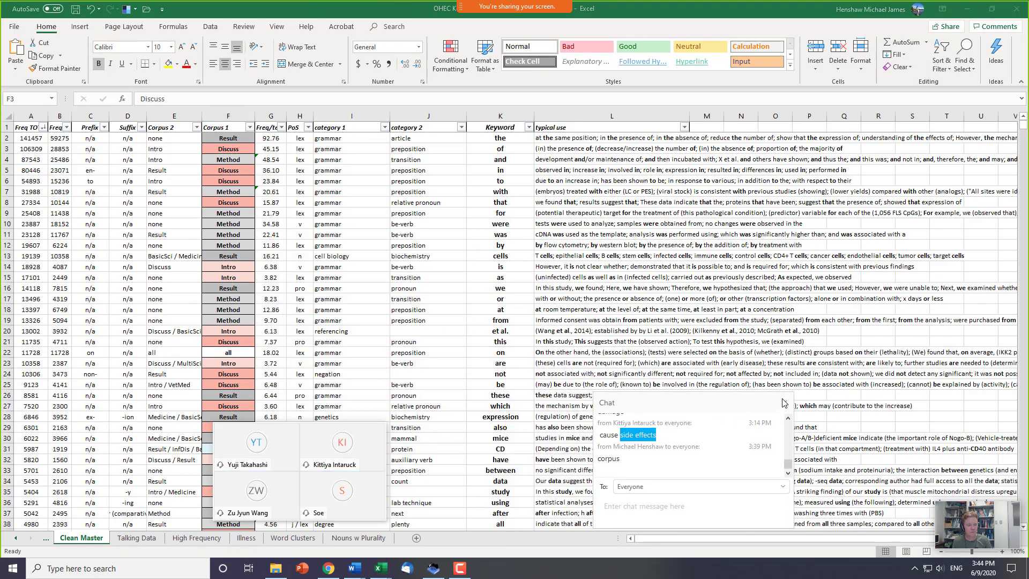
pyautogui.click(783, 403)
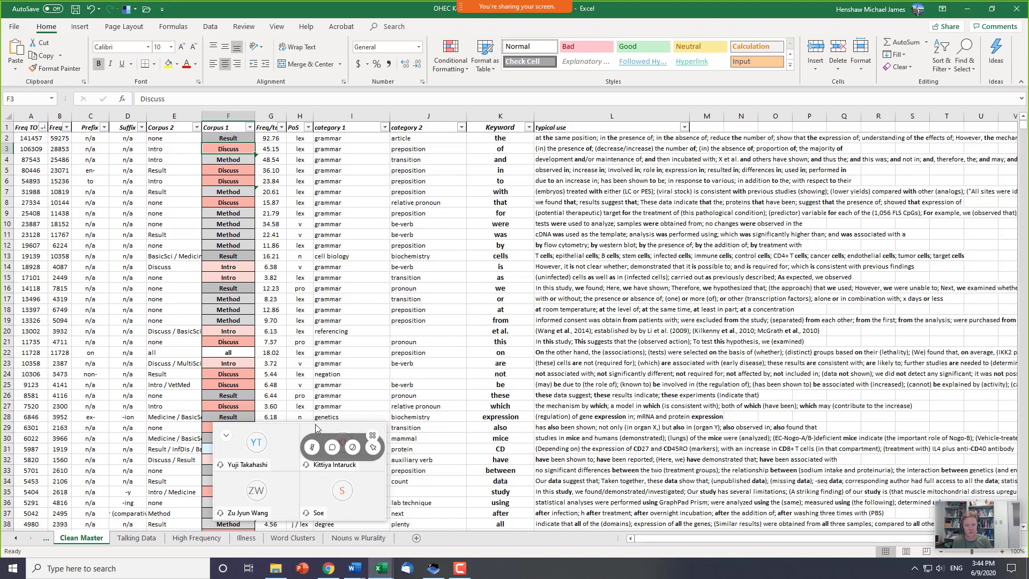
pyautogui.moveTo(337, 426); pyautogui.dragTo(847, 434)
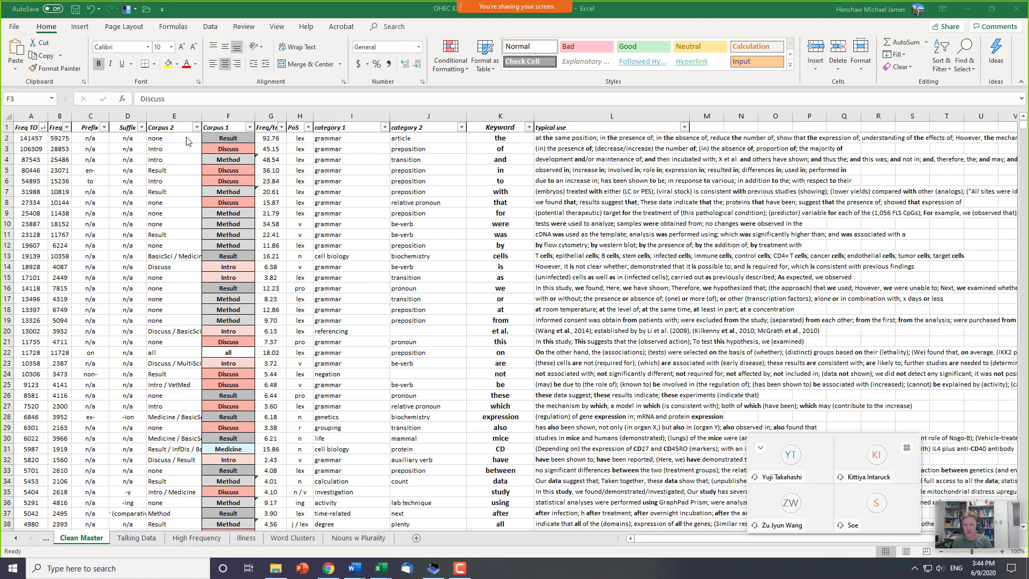
# - Review the header row and highlight the highest total frequencies in the Freq TOT column
pyautogui.press('Up')
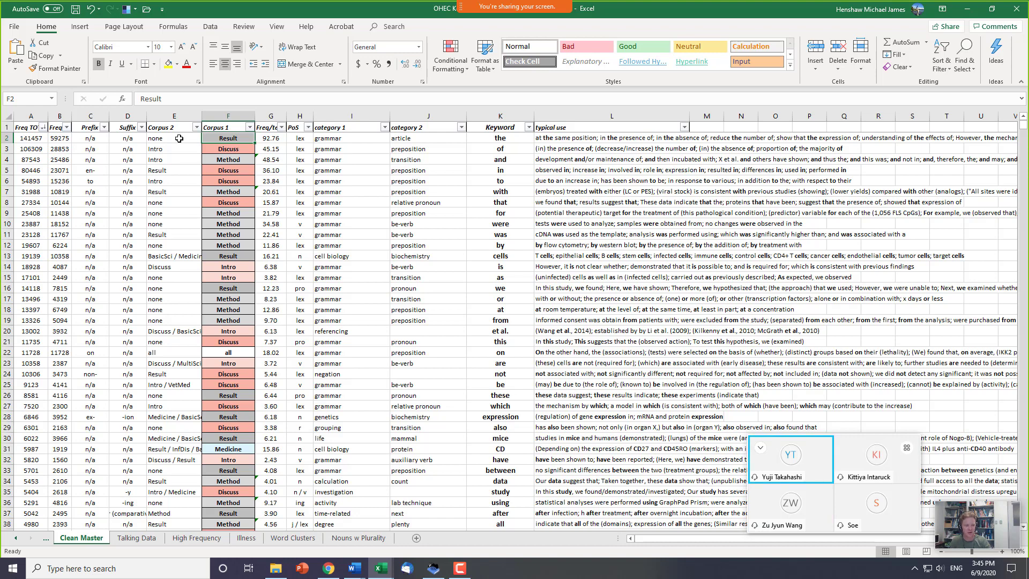
pyautogui.press('Up')
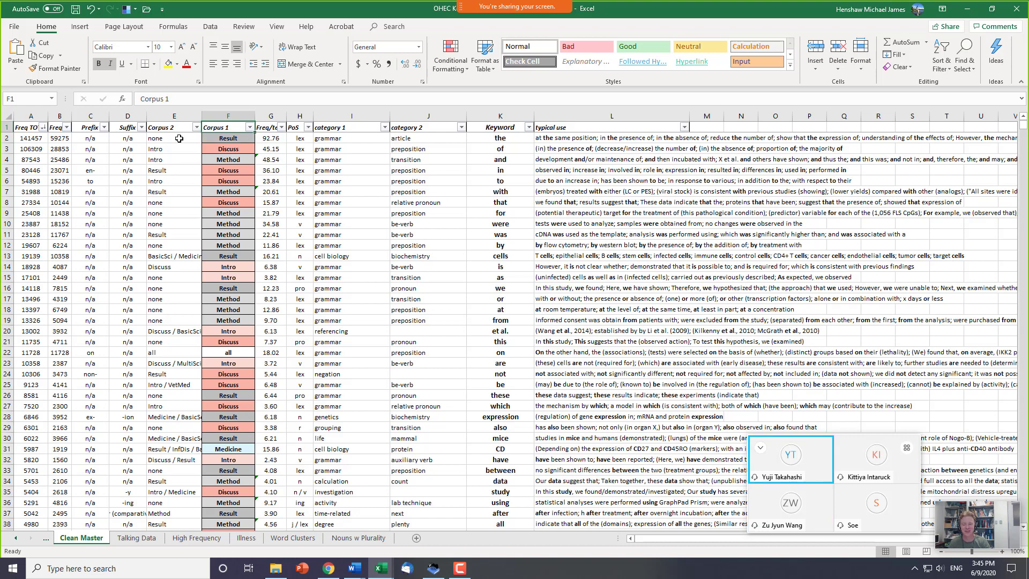
pyautogui.press('Home')
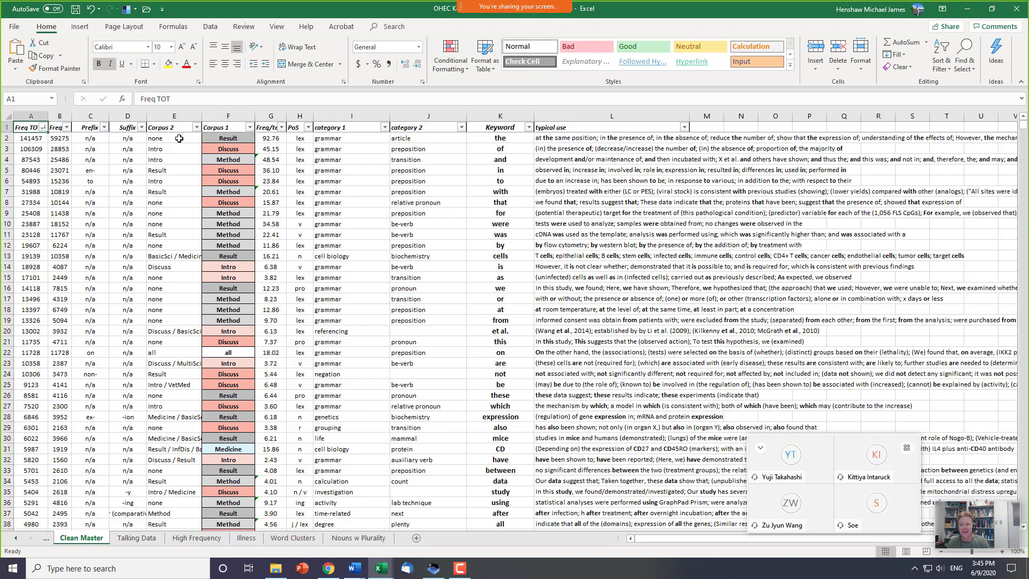
pyautogui.press('Right')
pyautogui.press('Right')
pyautogui.press('Left')
pyautogui.press('Left')
pyautogui.moveTo(33, 138); pyautogui.dragTo(56, 280)
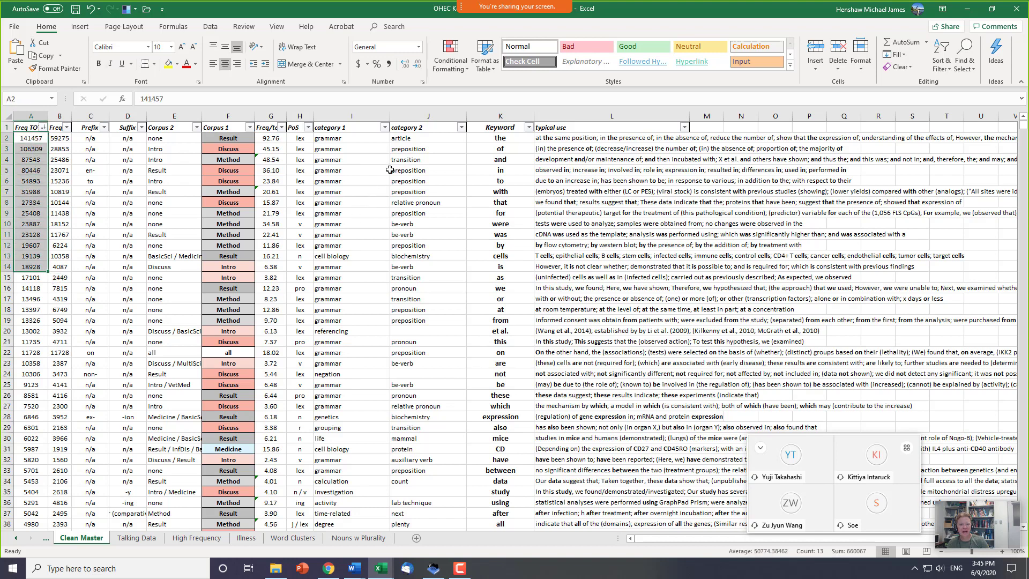
# - Highlight the most frequent entries in the Keyword column, from "the" down to "cells"
pyautogui.moveTo(498, 138); pyautogui.dragTo(495, 258)
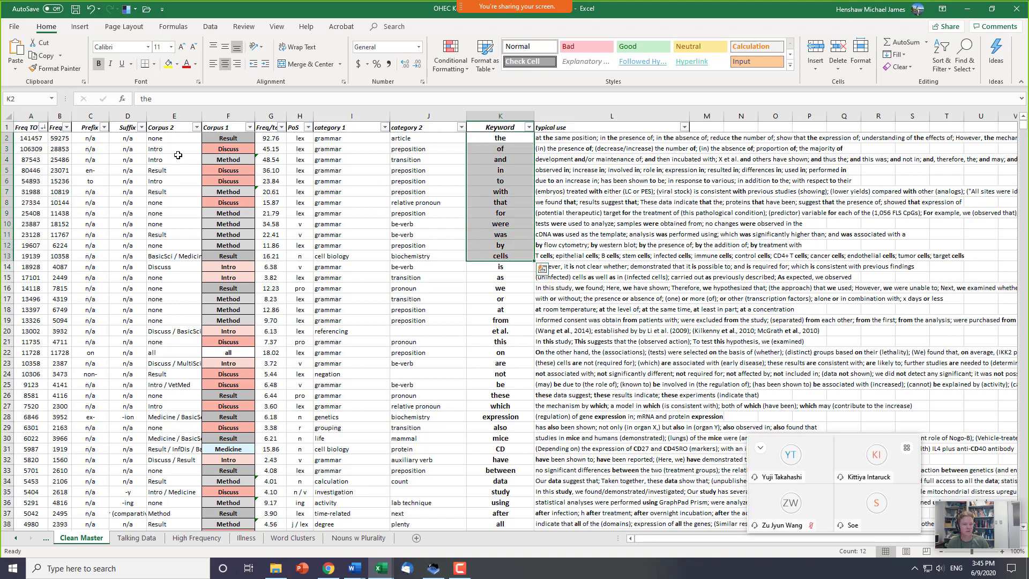
pyautogui.click(528, 164)
pyautogui.moveTo(515, 139); pyautogui.dragTo(510, 252)
pyautogui.click(495, 150)
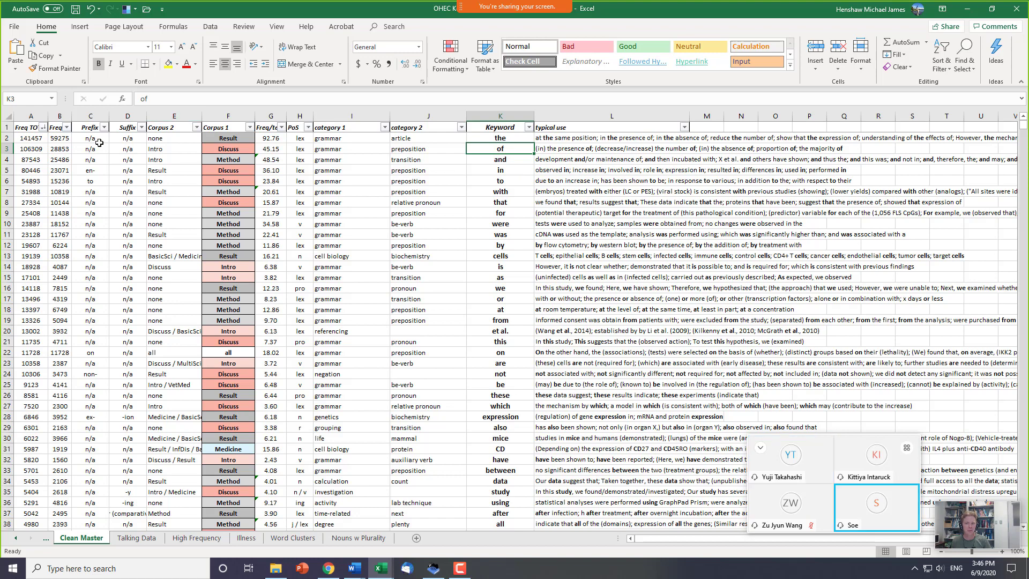
# - Examine the Freq Corpus 1 and Corpus 1 columns and compare the top keywords with their main corpus
pyautogui.click(56, 129)
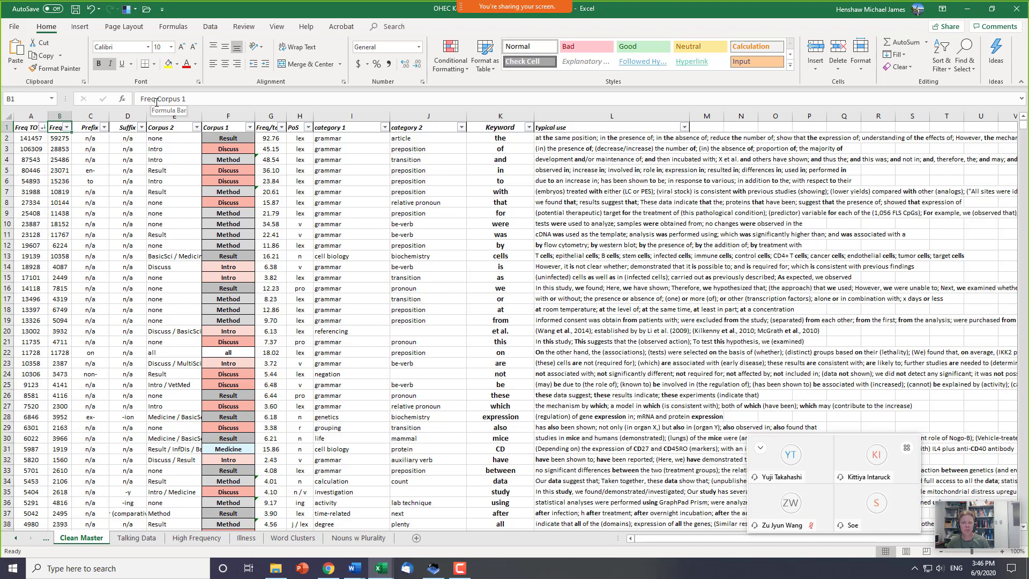
pyautogui.click(215, 130)
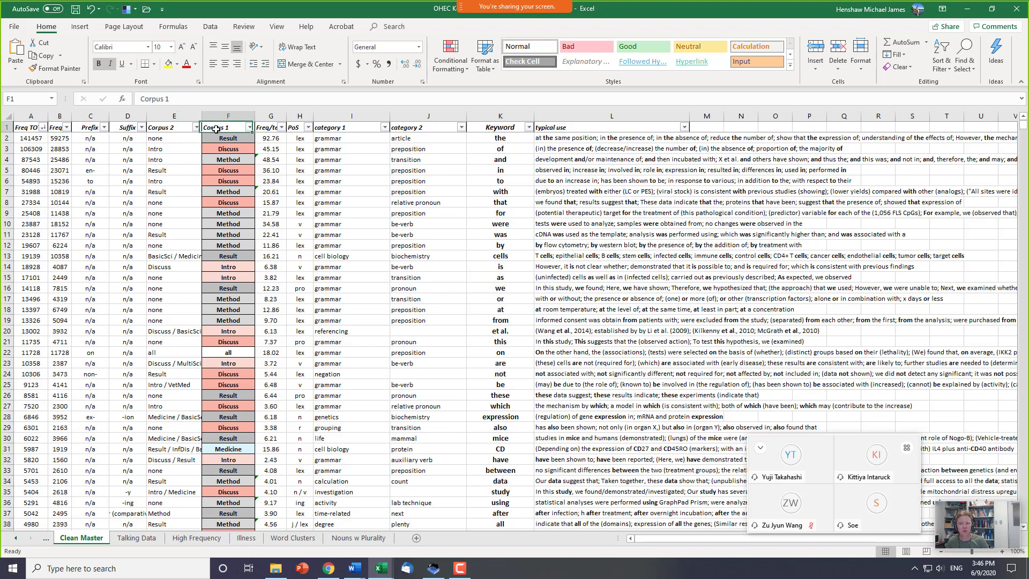
pyautogui.click(221, 138)
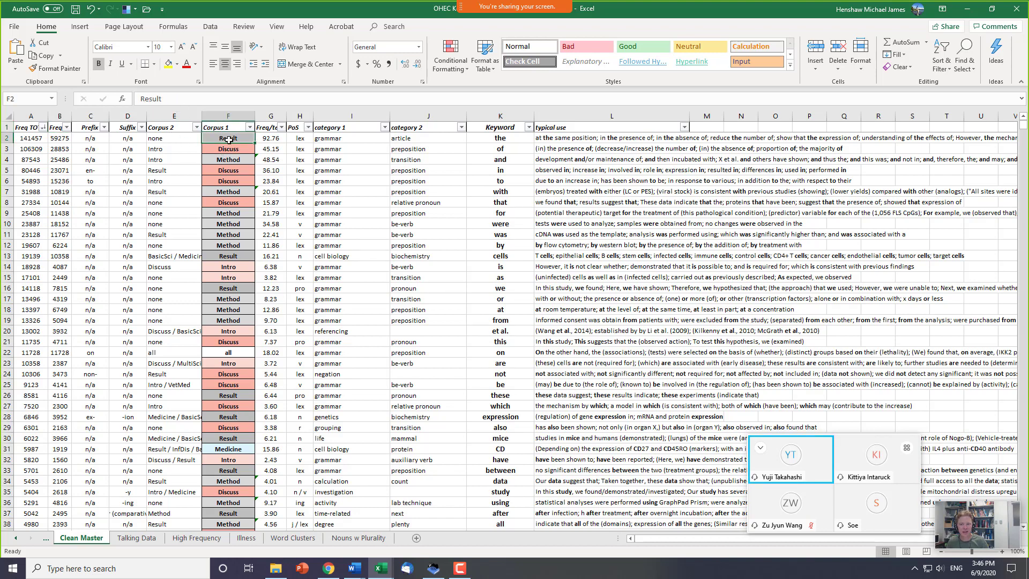
pyautogui.moveTo(229, 140); pyautogui.dragTo(225, 292)
pyautogui.click(228, 244)
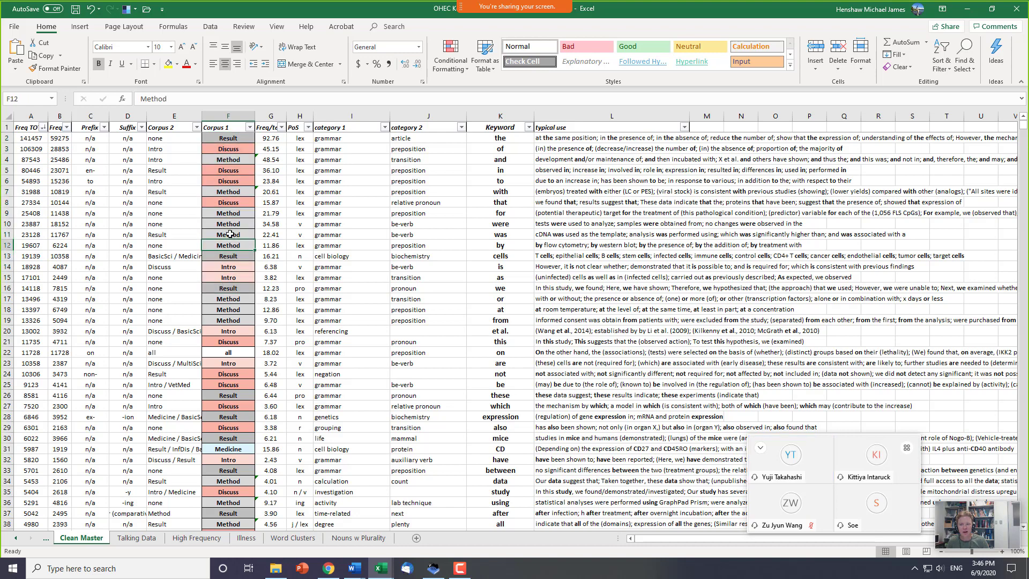
pyautogui.click(230, 141)
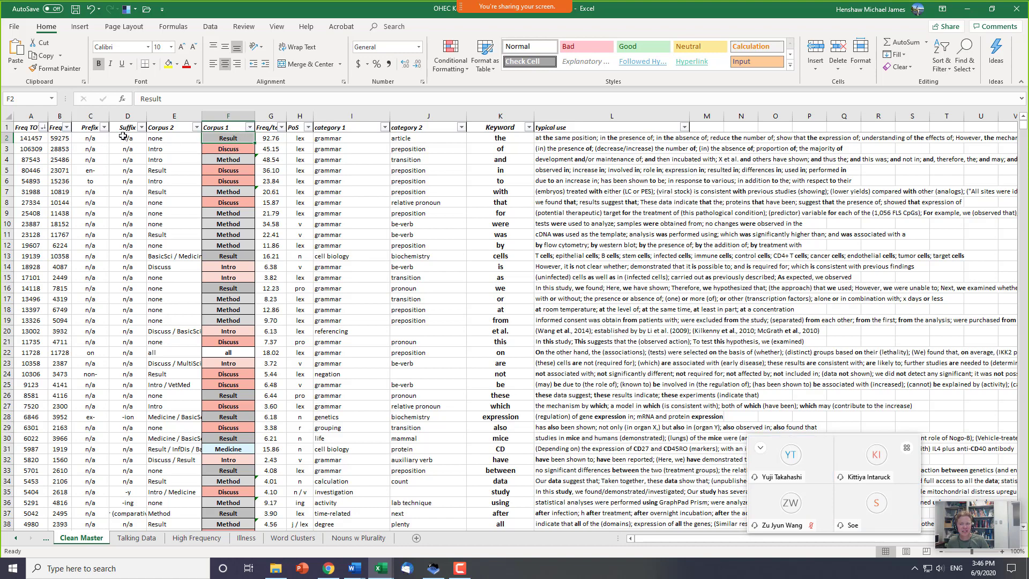
pyautogui.moveTo(477, 138); pyautogui.dragTo(231, 159)
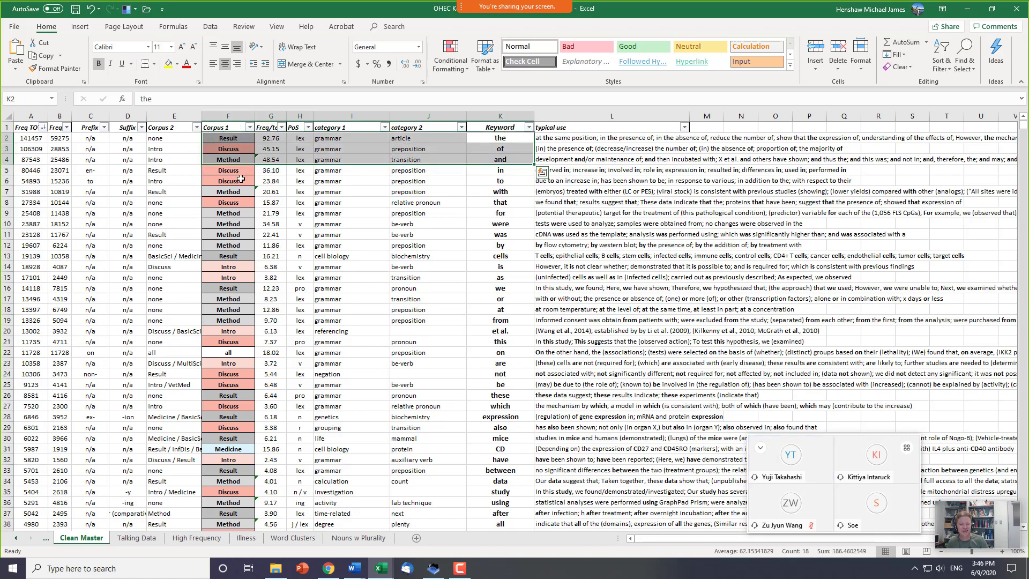
pyautogui.click(248, 150)
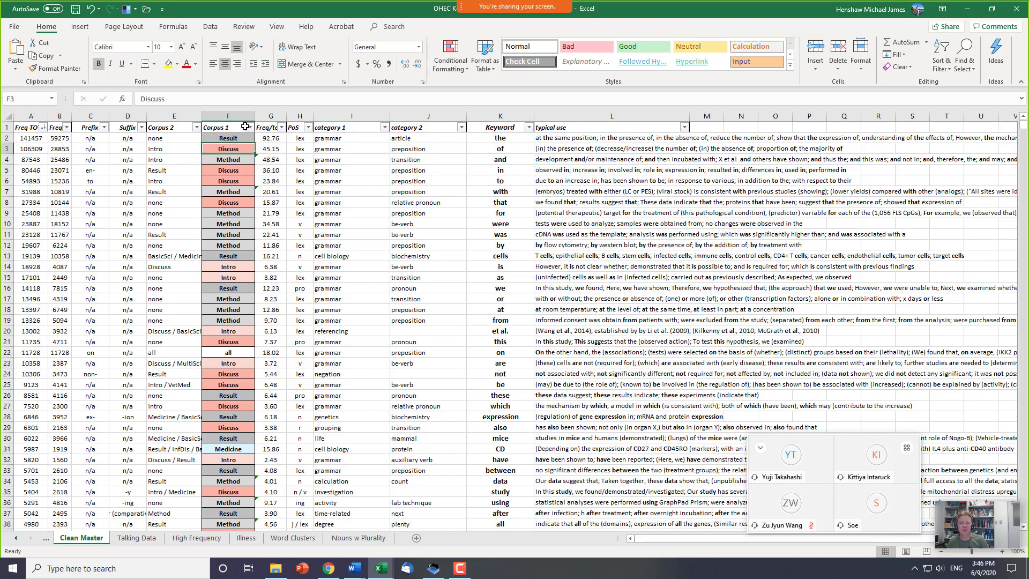
# - Filter the Corpus 1 column to show only the InfDis keywords
pyautogui.click(250, 127)
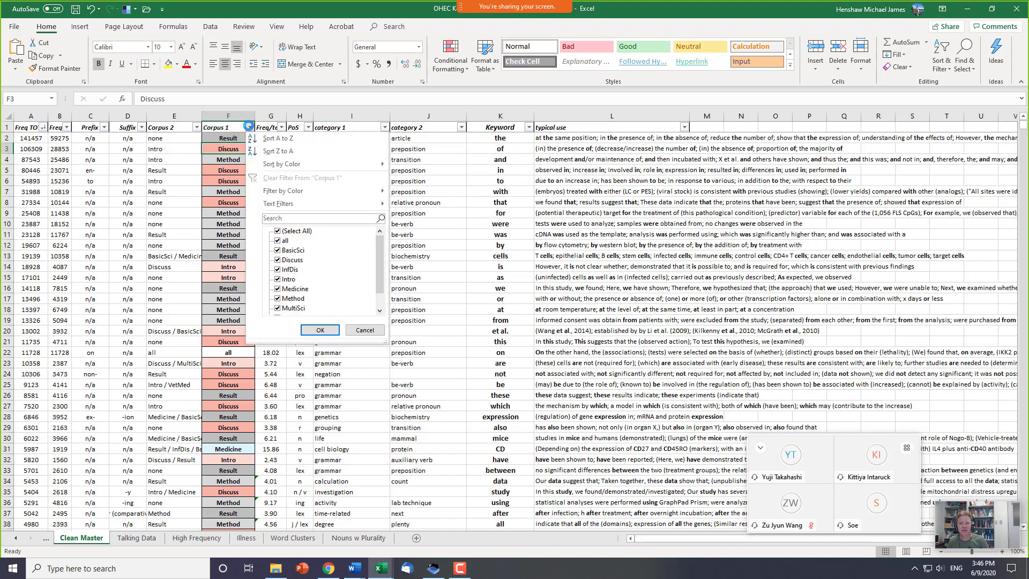
pyautogui.click(298, 232)
pyautogui.click(279, 270)
pyautogui.click(319, 330)
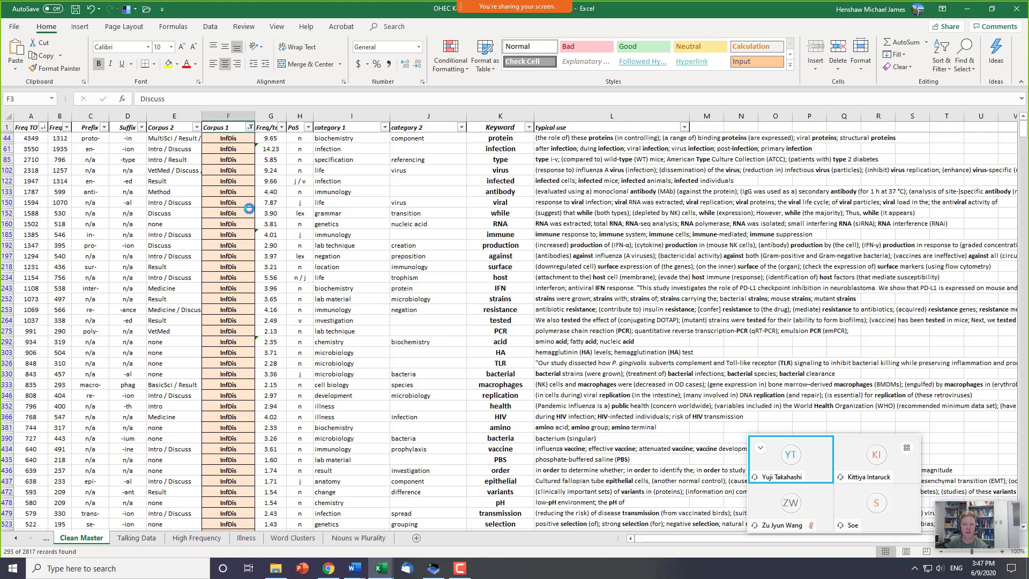
# - Inspect the Freq/text Corpus 1 column beside the filtered InfDis entries
pyautogui.click(266, 152)
pyautogui.press('Left')
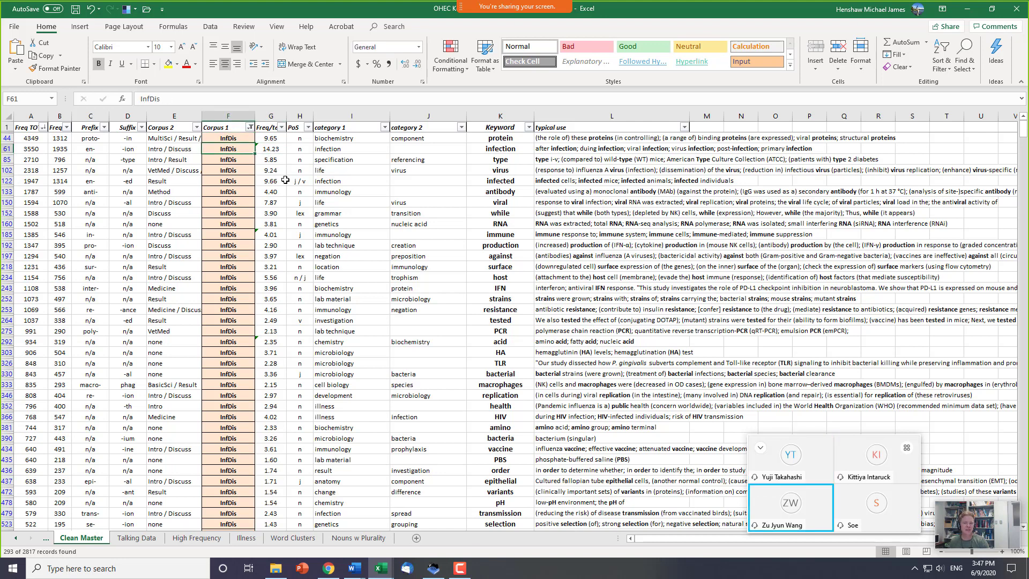
pyautogui.press('Right')
pyautogui.press('Up')
pyautogui.press('Left')
pyautogui.press('Down')
pyautogui.press('Down')
pyautogui.press('Down')
pyautogui.press('Down')
pyautogui.press('Down')
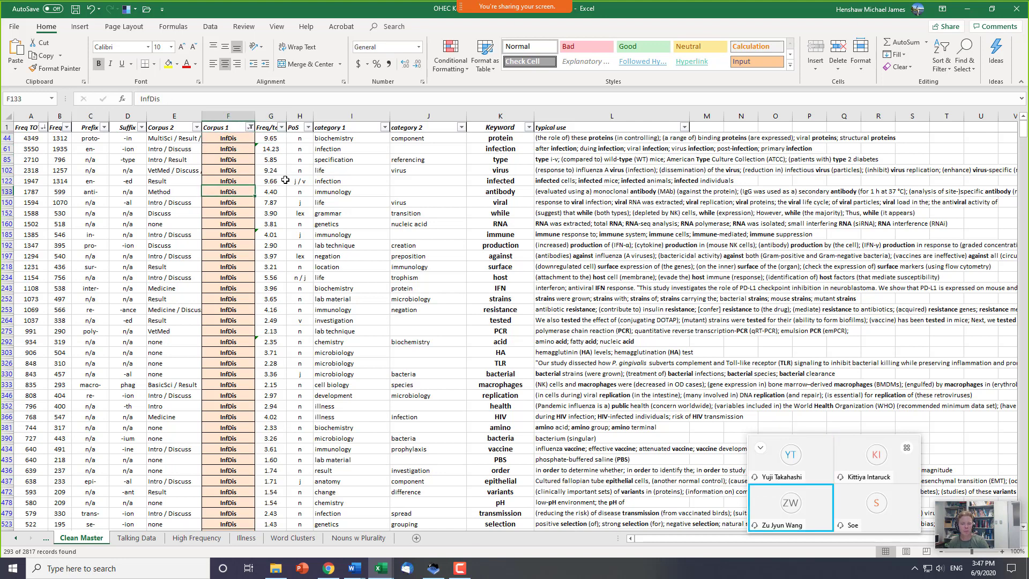
pyautogui.press('Right')
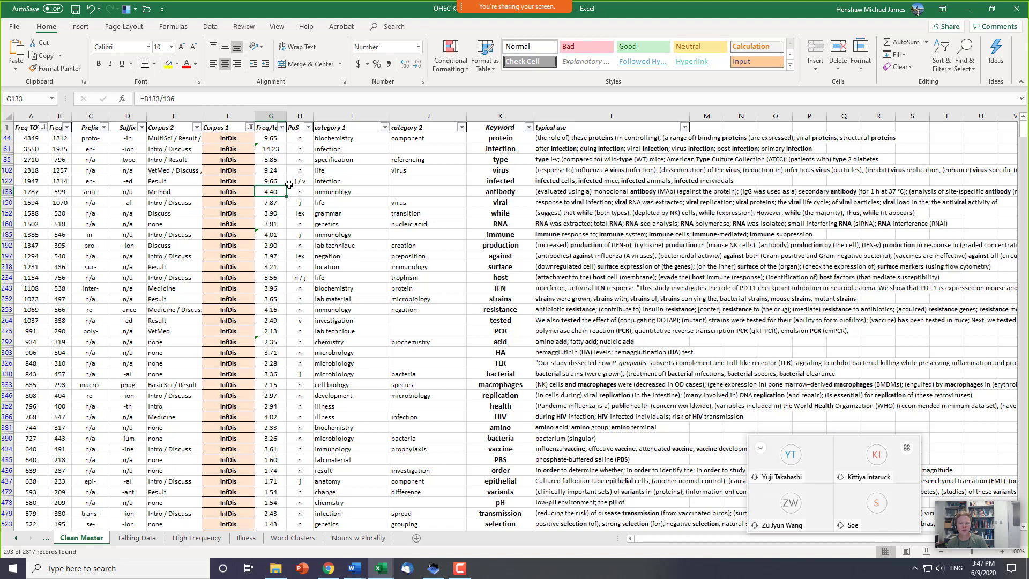
pyautogui.click(272, 129)
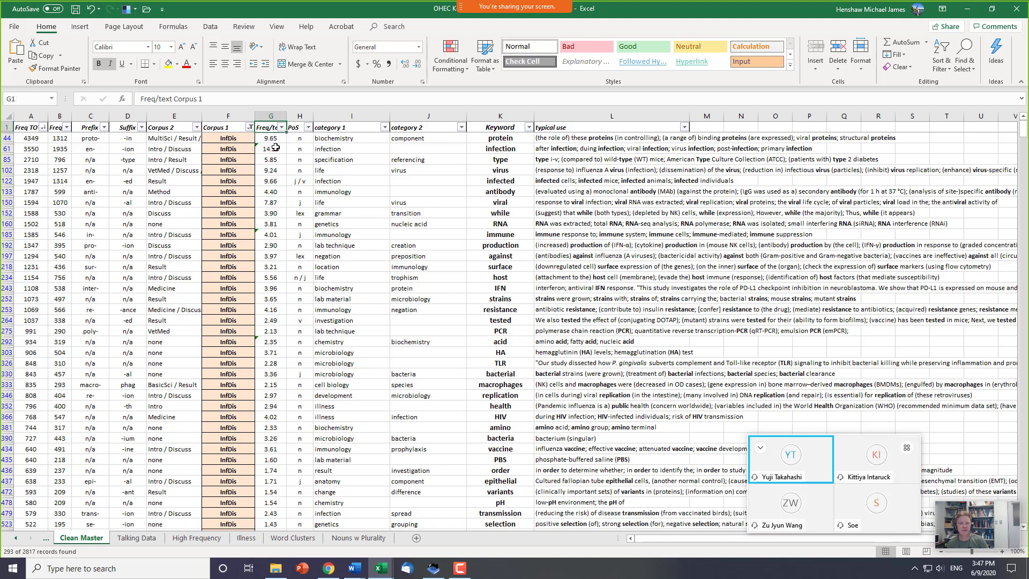
pyautogui.click(273, 141)
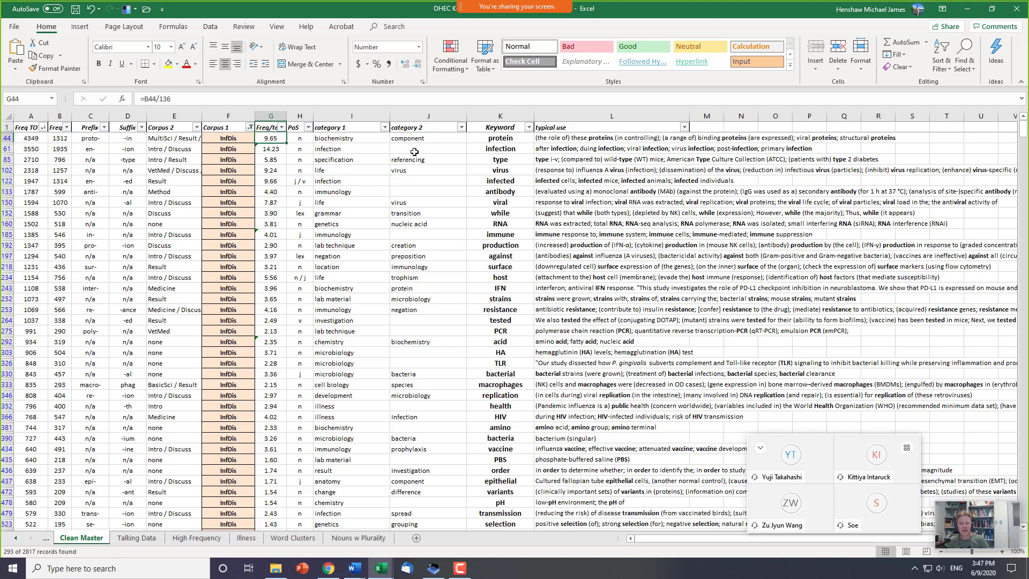
# - Compare the frequencies of the InfDis keywords "protein", "infection" and "virus"
pyautogui.click(508, 140)
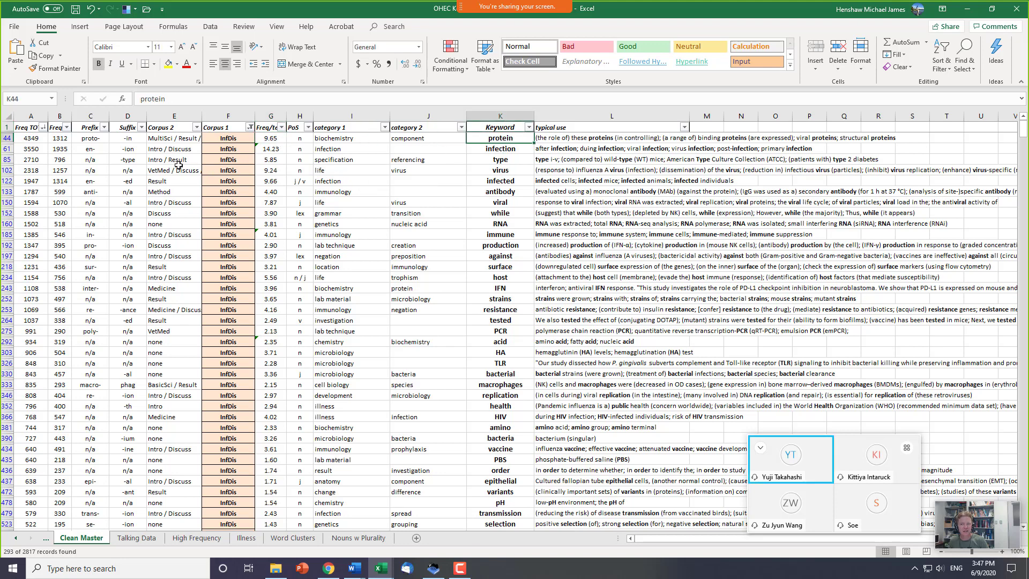
pyautogui.click(41, 139)
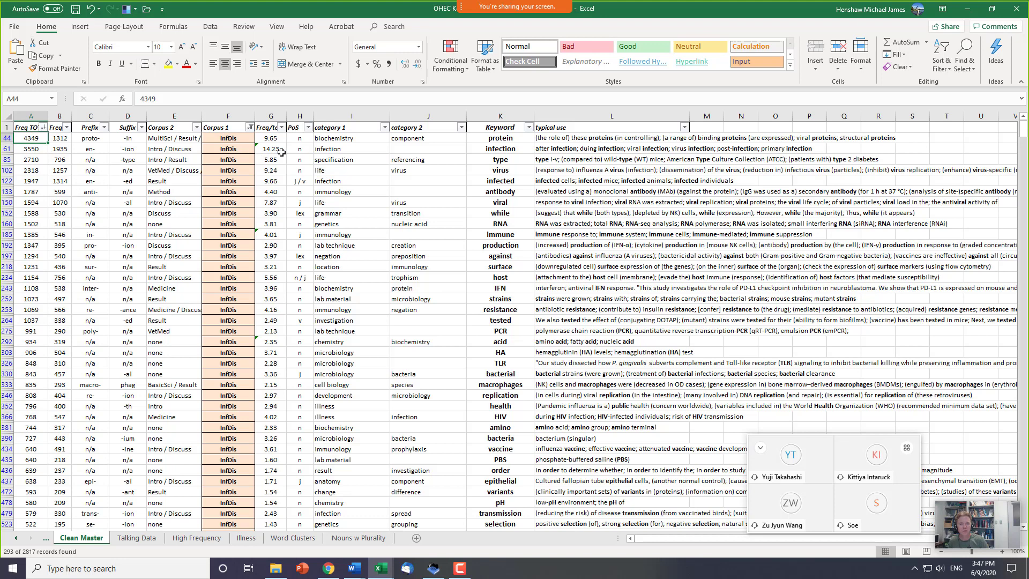
pyautogui.click(501, 148)
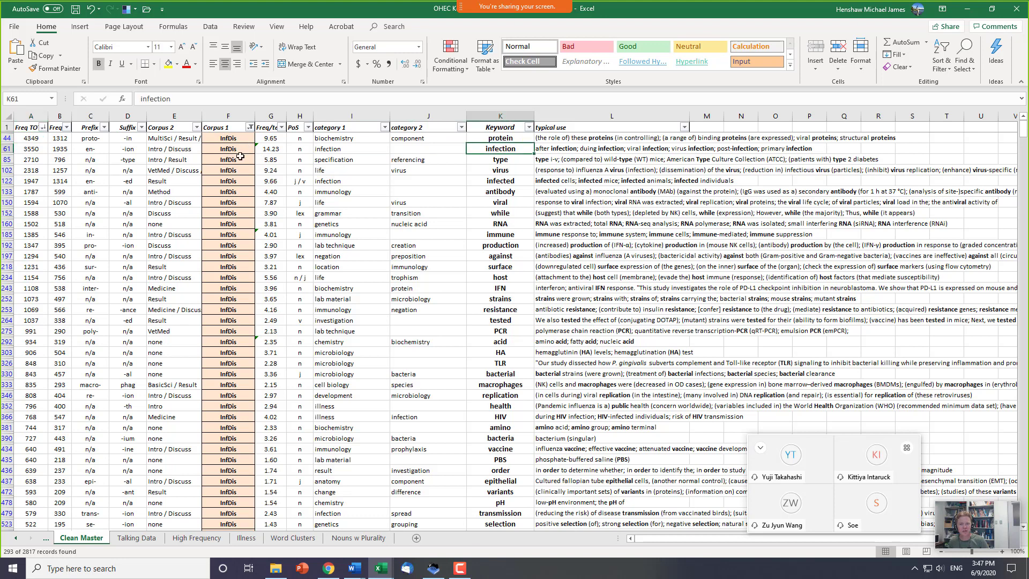
pyautogui.click(230, 150)
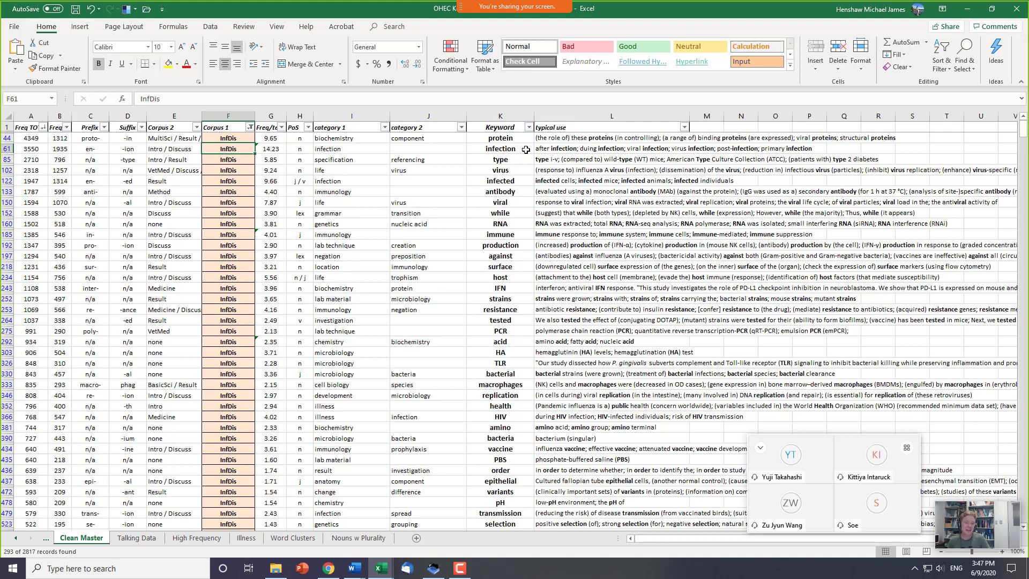
pyautogui.moveTo(522, 152); pyautogui.dragTo(263, 149)
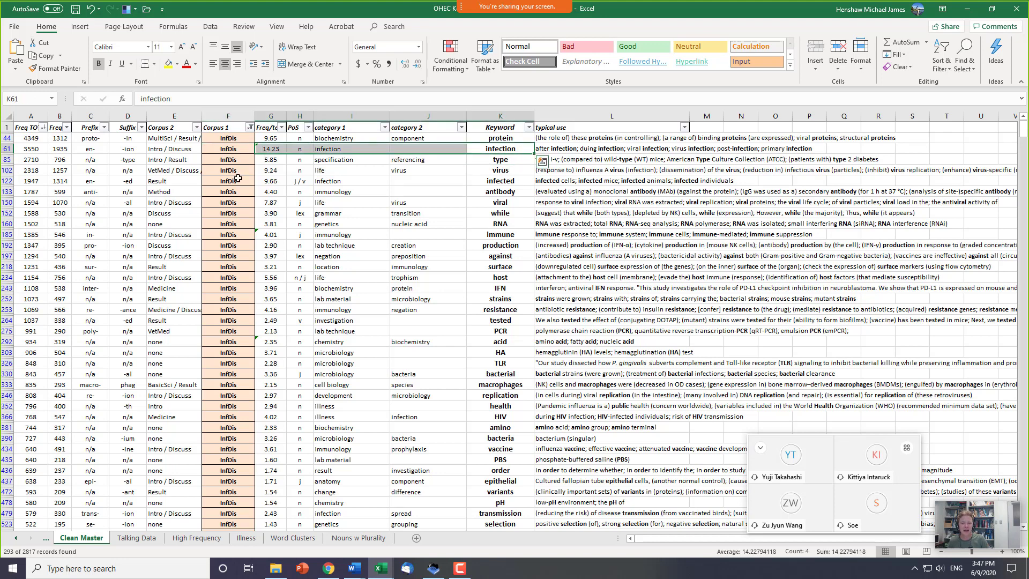
pyautogui.click(275, 169)
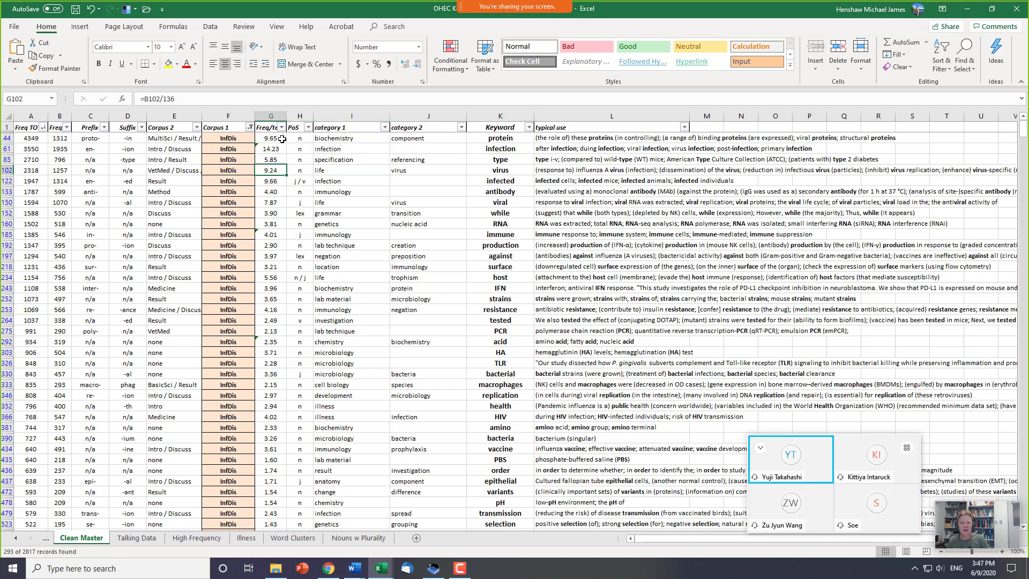
# - Sort the filtered InfDis keywords by Freq/text Corpus 1 from largest to smallest
pyautogui.click(281, 128)
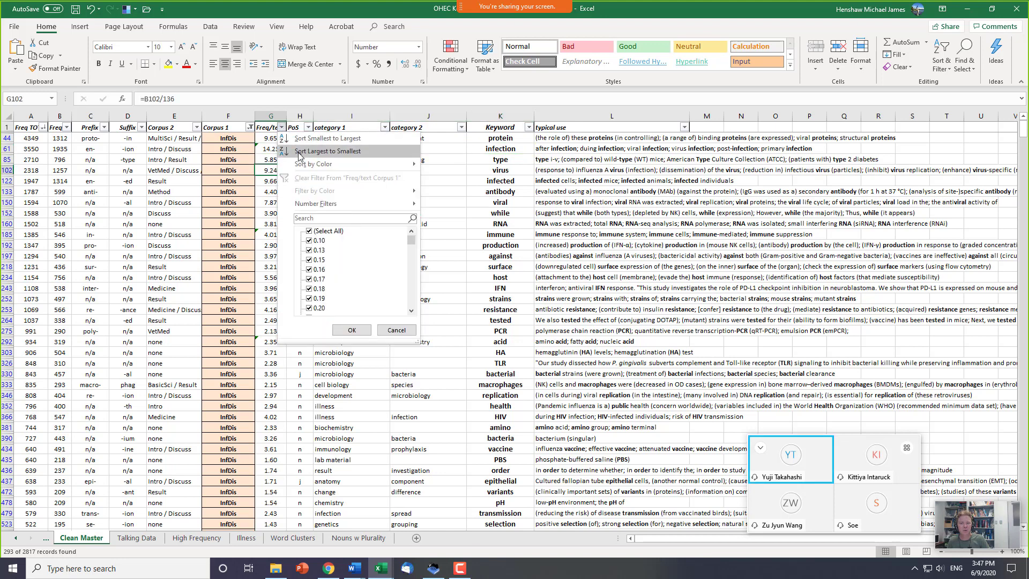
pyautogui.click(322, 151)
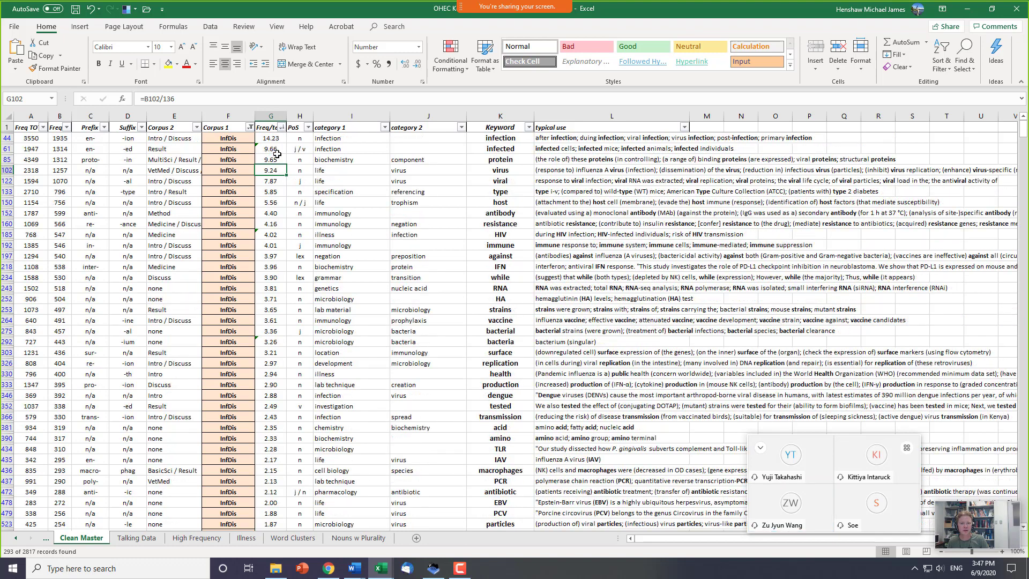
pyautogui.click(276, 139)
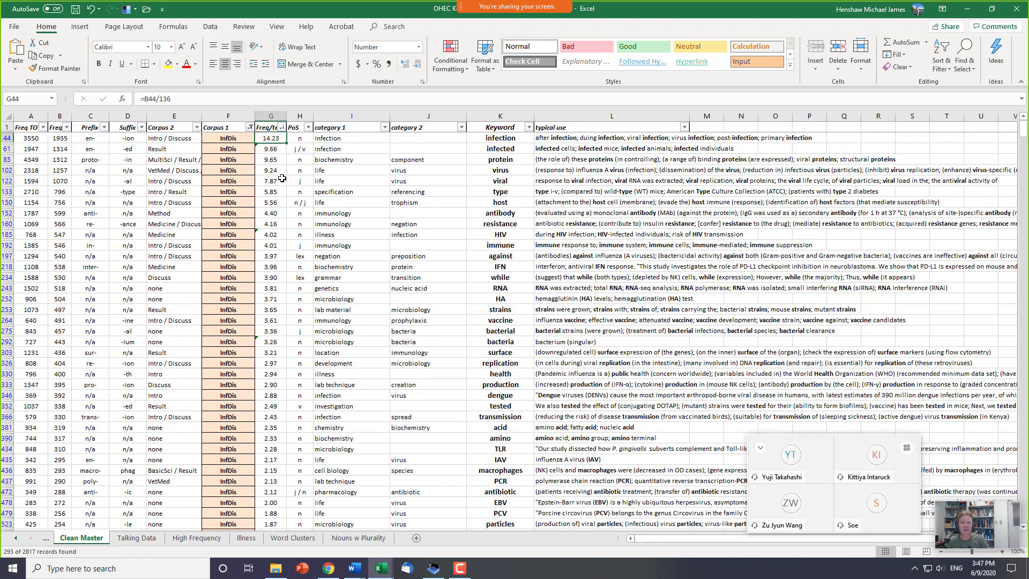
# - Review the most frequent InfDis keywords by highlighting the Keyword entries from "infection" down to "transmission"
pyautogui.click(503, 139)
pyautogui.moveTo(504, 140); pyautogui.dragTo(243, 266)
pyautogui.click(511, 214)
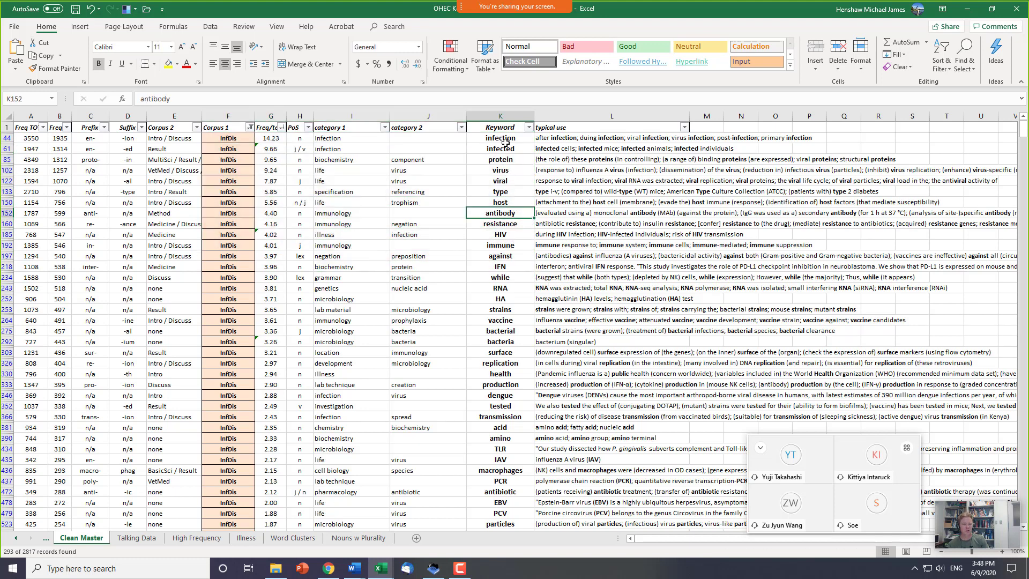
pyautogui.moveTo(505, 140); pyautogui.dragTo(497, 407)
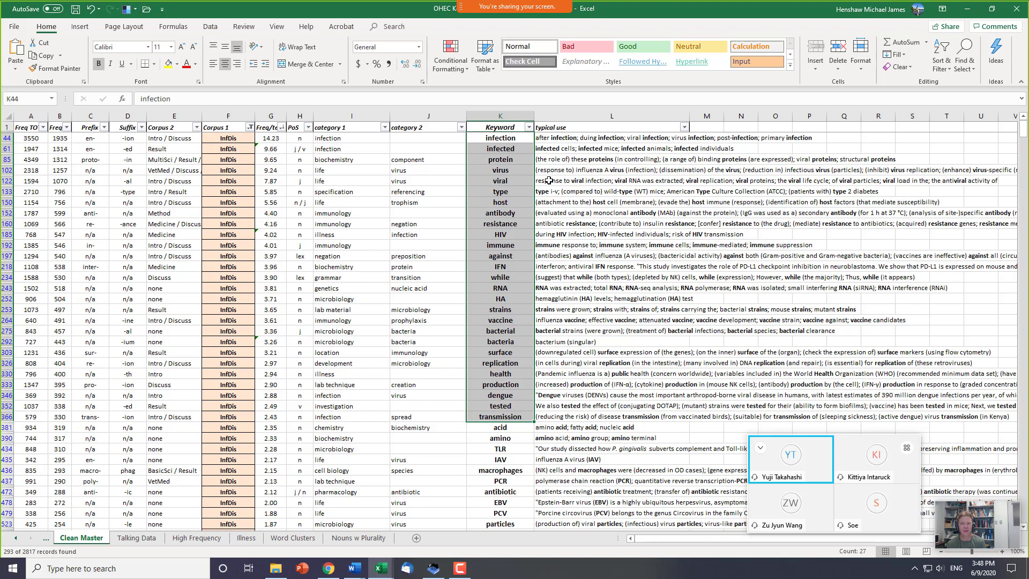
pyautogui.click(514, 212)
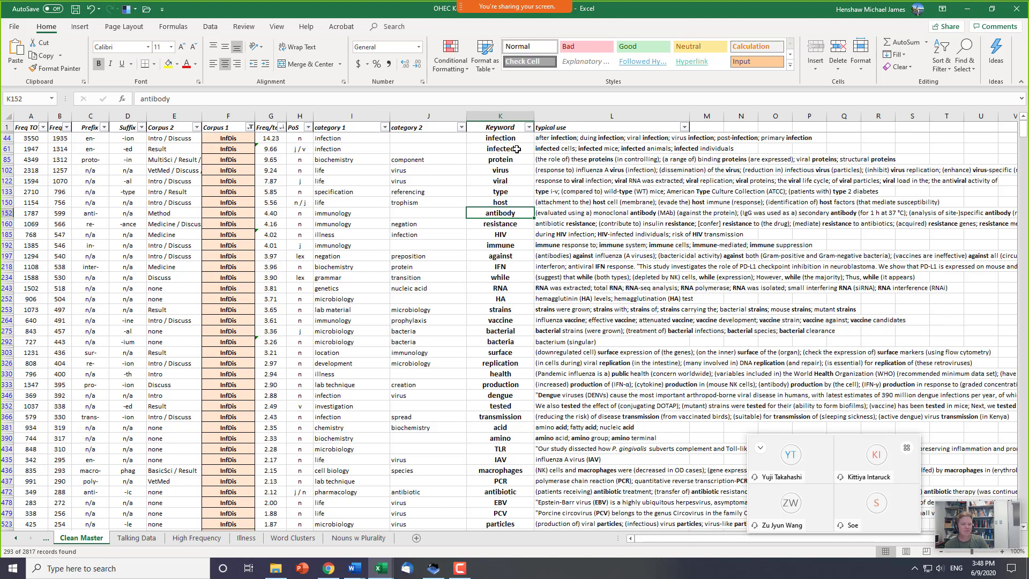
# - Open the typical use text for the keyword "viral" and highlight the phrase "response to viral infection"
pyautogui.click(516, 181)
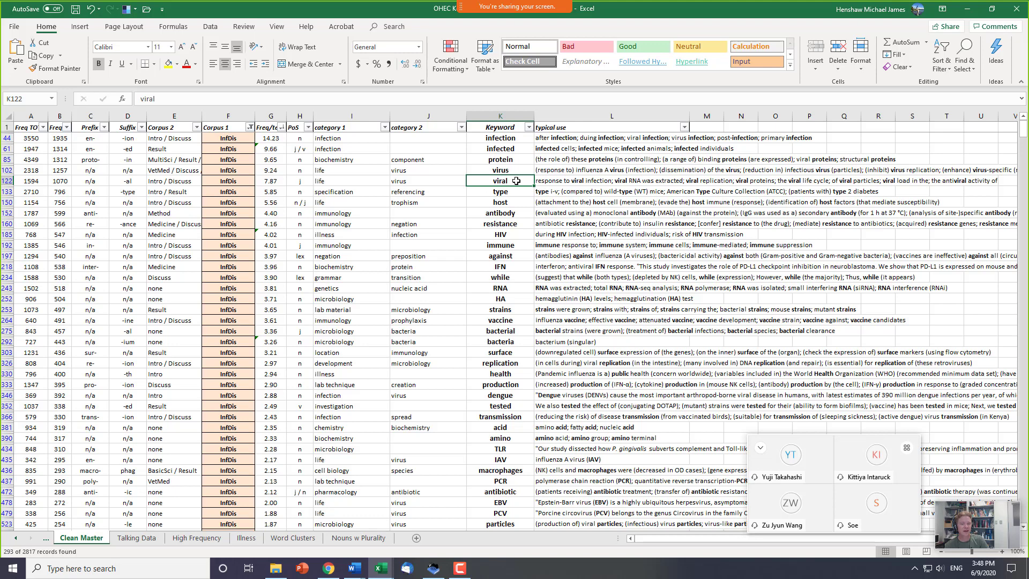
pyautogui.doubleClick(544, 181)
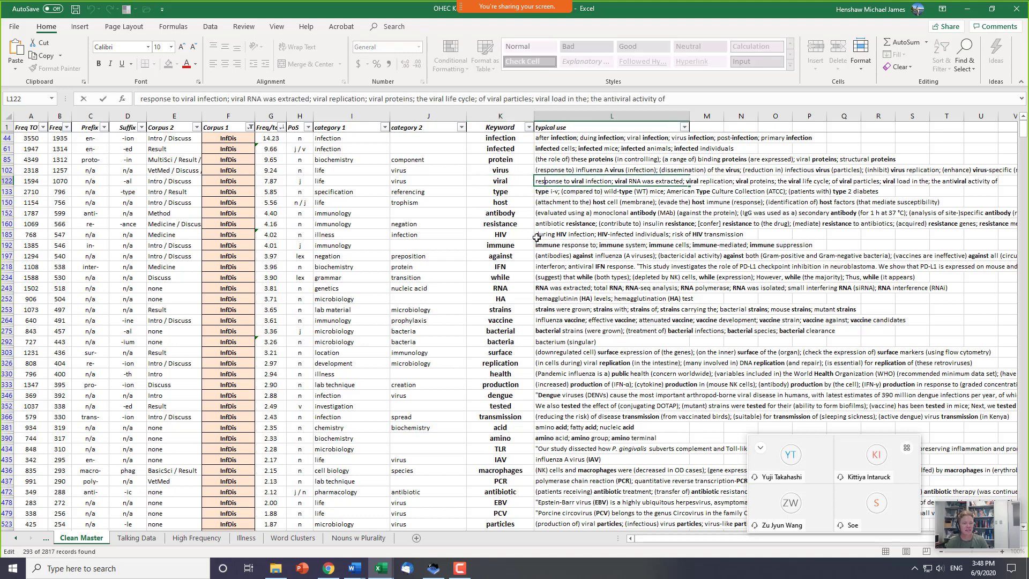
pyautogui.hotkey('ctrl', 'shift', 'Right')
pyautogui.hotkey('ctrl', 'shift', 'Right')
pyautogui.hotkey('ctrl', 'shift', 'Right')
pyautogui.hotkey('ctrl', 'shift', 'Right')
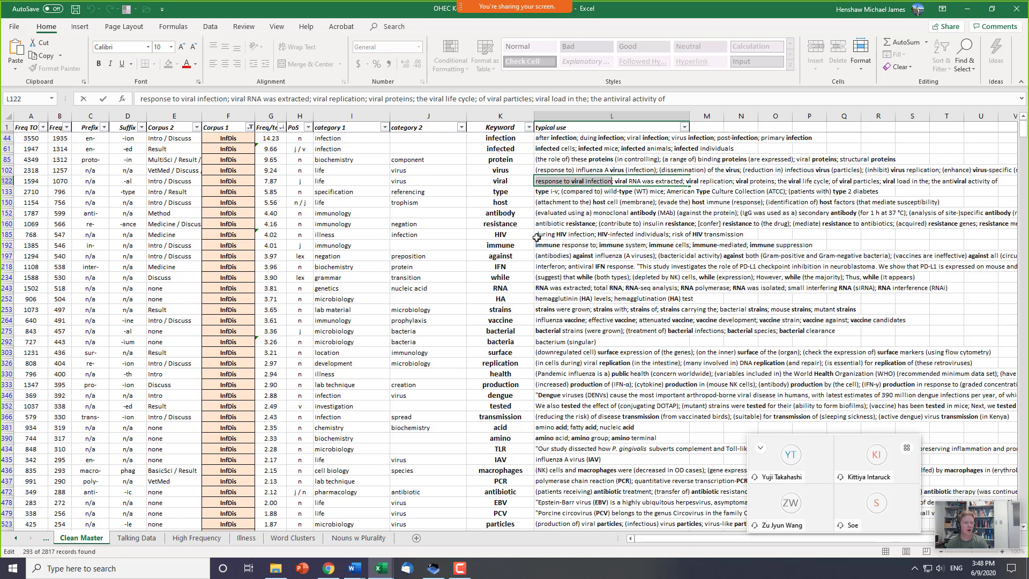
pyautogui.press('Right')
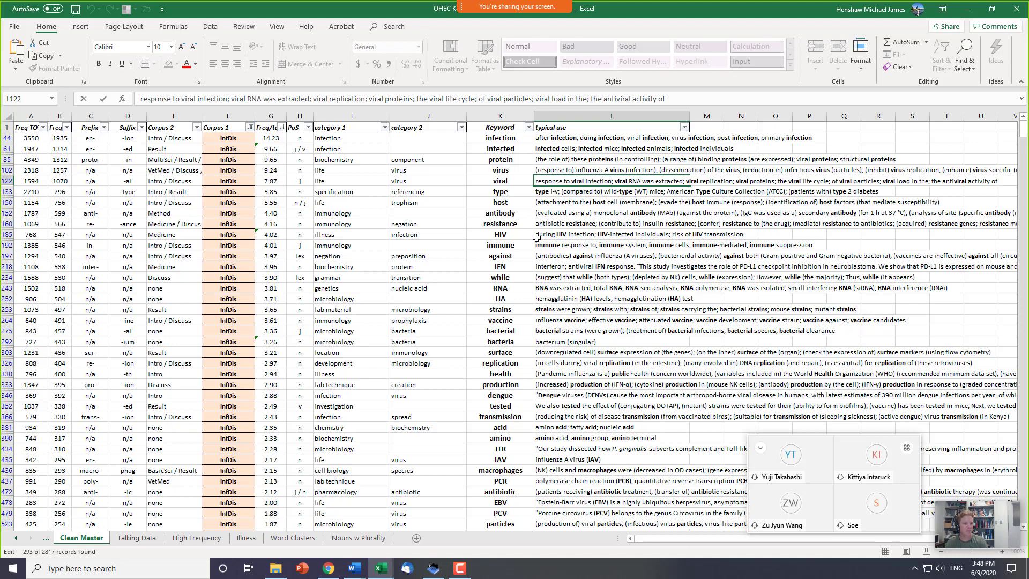
# - Highlight "viral RNA was extracted" in the typical use of "viral" and return to the Keyword column
pyautogui.hotkey('ctrl', 'shift', 'Right')
pyautogui.hotkey('ctrl', 'shift', 'Right')
pyautogui.hotkey('ctrl', 'shift', 'Right')
pyautogui.hotkey('ctrl', 'shift', 'Right')
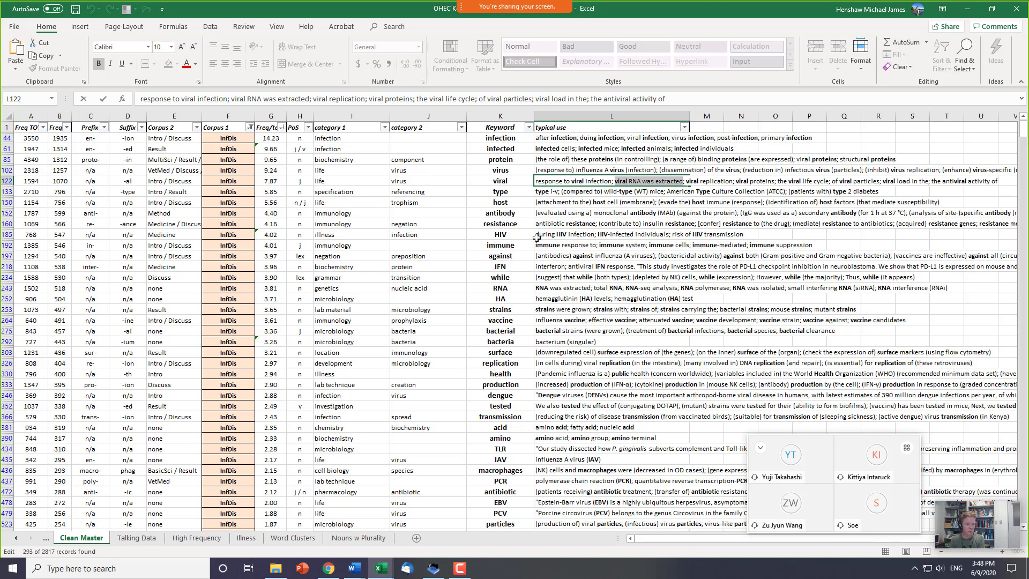
pyautogui.click(512, 214)
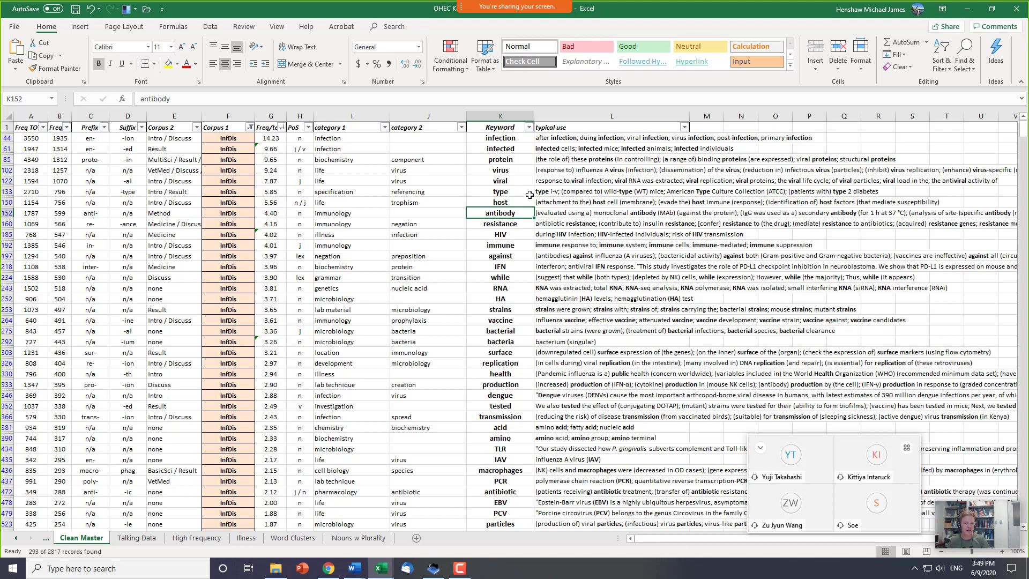
# - Open the typical use text for the keyword "virus" and highlight "influenza A virus" and the preceding "(response to)"
pyautogui.doubleClick(540, 180)
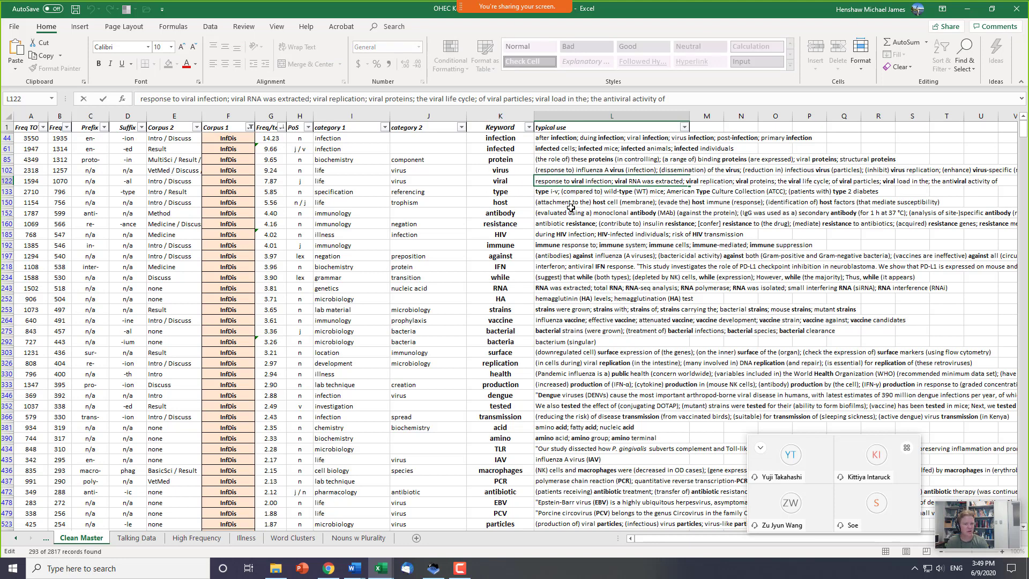
pyautogui.press('Escape')
pyautogui.press('Up')
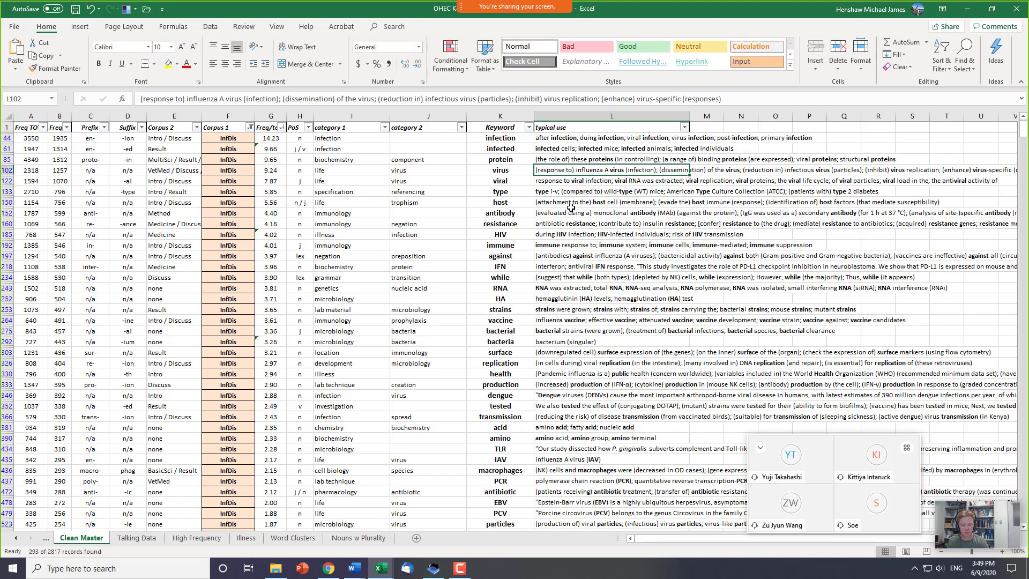
pyautogui.press('F2')
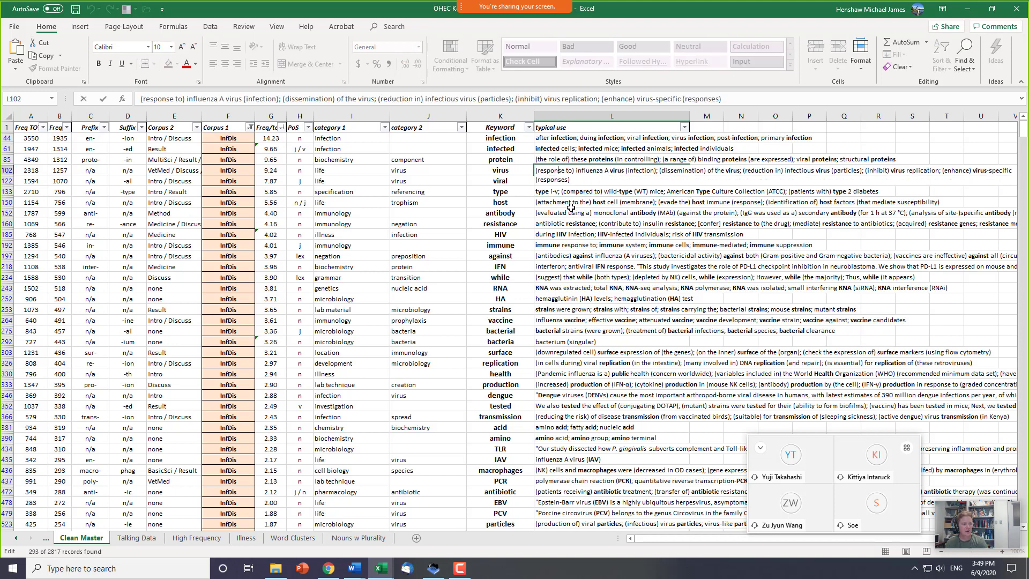
pyautogui.hotkey('ctrl', 'shift', 'Right')
pyautogui.hotkey('ctrl', 'shift', 'Right')
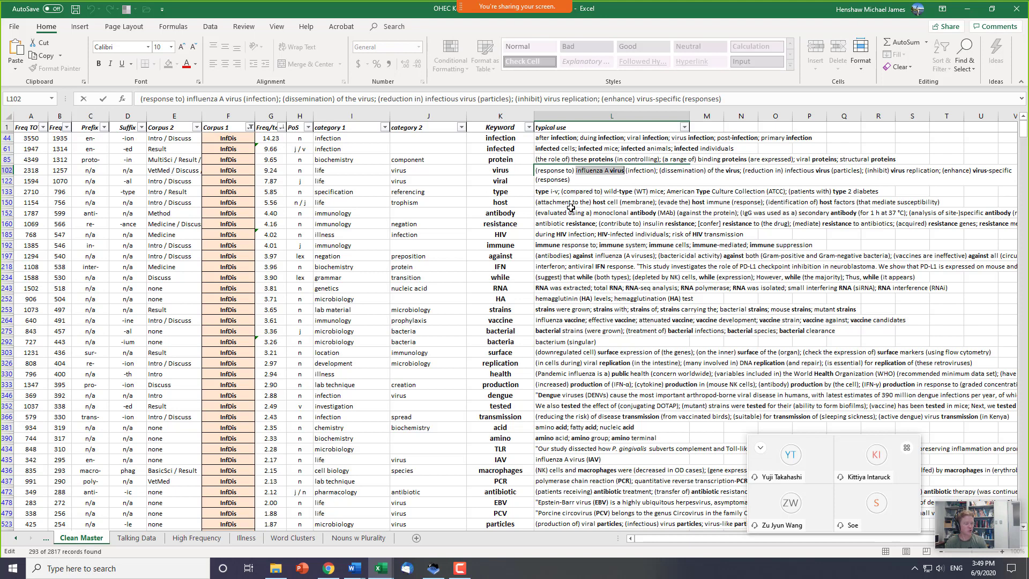
pyautogui.press('Left')
pyautogui.hotkey('ctrl', 'shift', 'Left')
pyautogui.hotkey('ctrl', 'shift', 'Left')
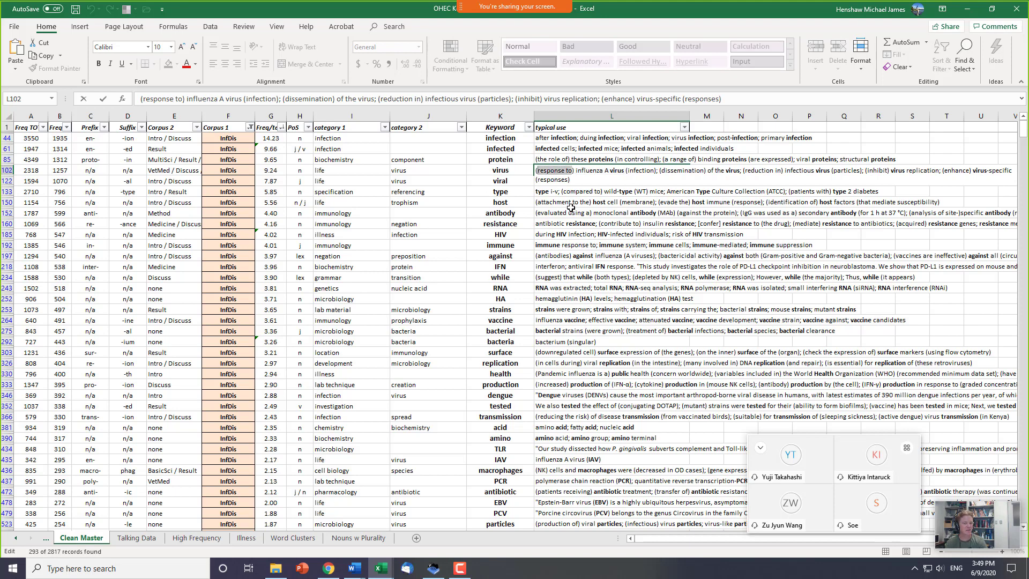
# - Highlight "influenza A virus" and the bracketed word "infection" in the typical use of "virus"
pyautogui.press('Right')
pyautogui.hotkey('ctrl', 'shift', 'Right')
pyautogui.hotkey('ctrl', 'shift', 'Right')
pyautogui.hotkey('ctrl', 'shift', 'Right')
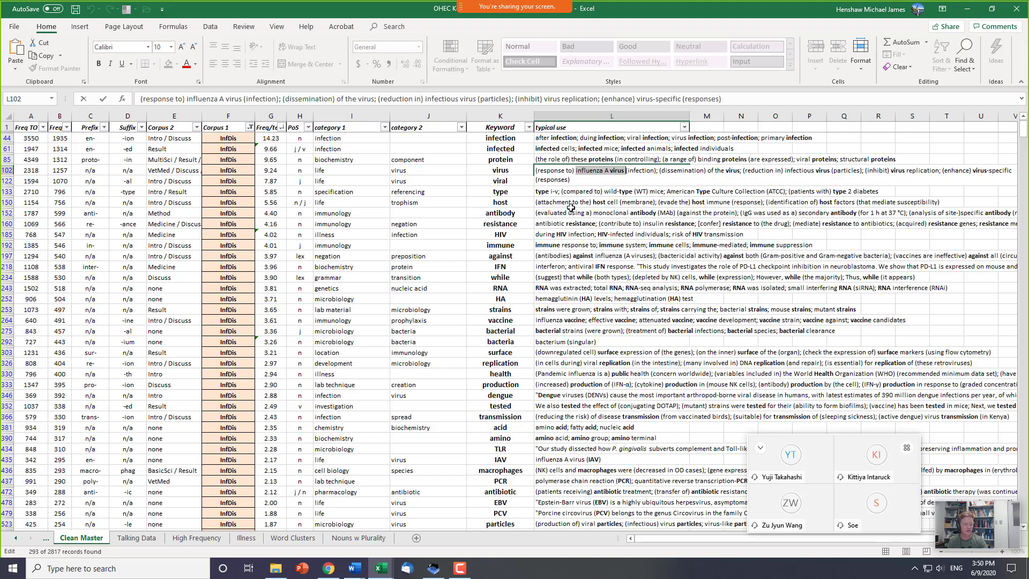
pyautogui.press('Right')
pyautogui.press('Right')
pyautogui.hotkey('ctrl', 'shift', 'Right')
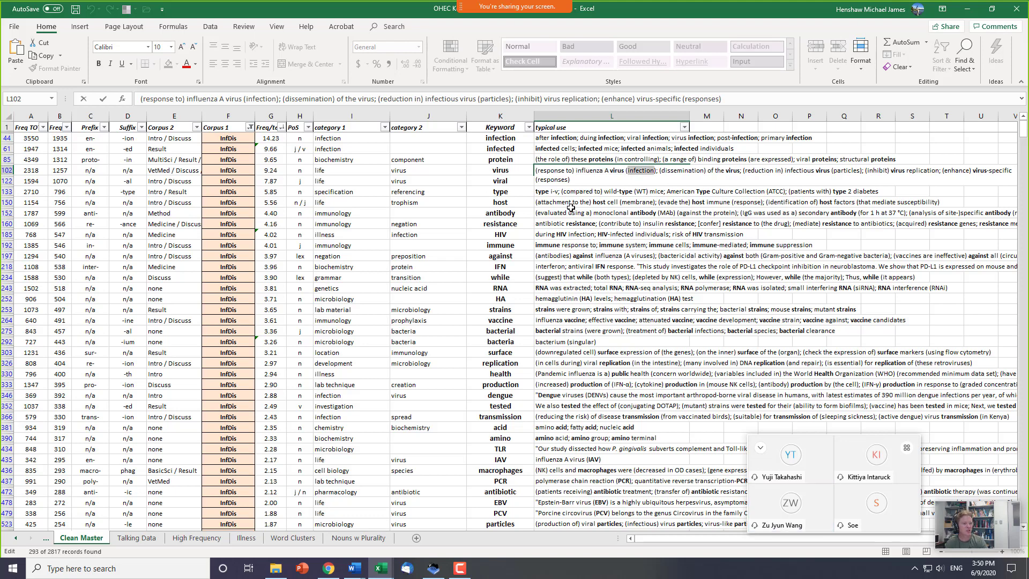
# - Go back to the core phrase "influenza A virus" in the same typical use text and highlight it
pyautogui.press('Right')
pyautogui.hotkey('ctrl', 'Left')
pyautogui.hotkey('ctrl', 'Left')
pyautogui.hotkey('ctrl', 'shift', 'Left')
pyautogui.hotkey('ctrl', 'shift', 'Left')
pyautogui.hotkey('ctrl', 'shift', 'Left')
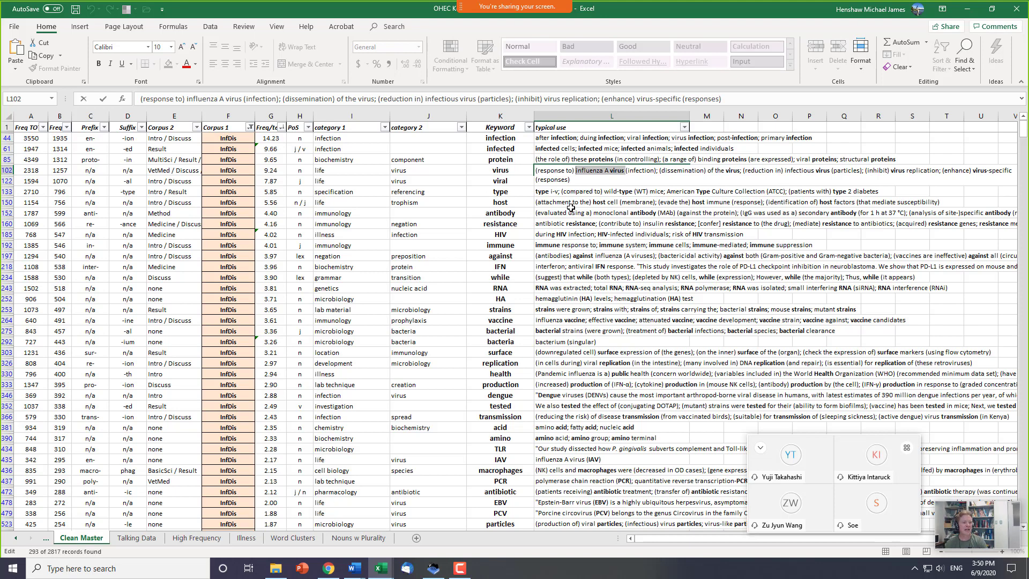
# - Highlight the phrase "of the virus" after "(dissemination)" in the typical use of "virus"
pyautogui.press('Right')
pyautogui.press('Right')
pyautogui.hotkey('ctrl', 'shift', 'Right')
pyautogui.hotkey('ctrl', 'shift', 'Right')
pyautogui.hotkey('ctrl', 'shift', 'Right')
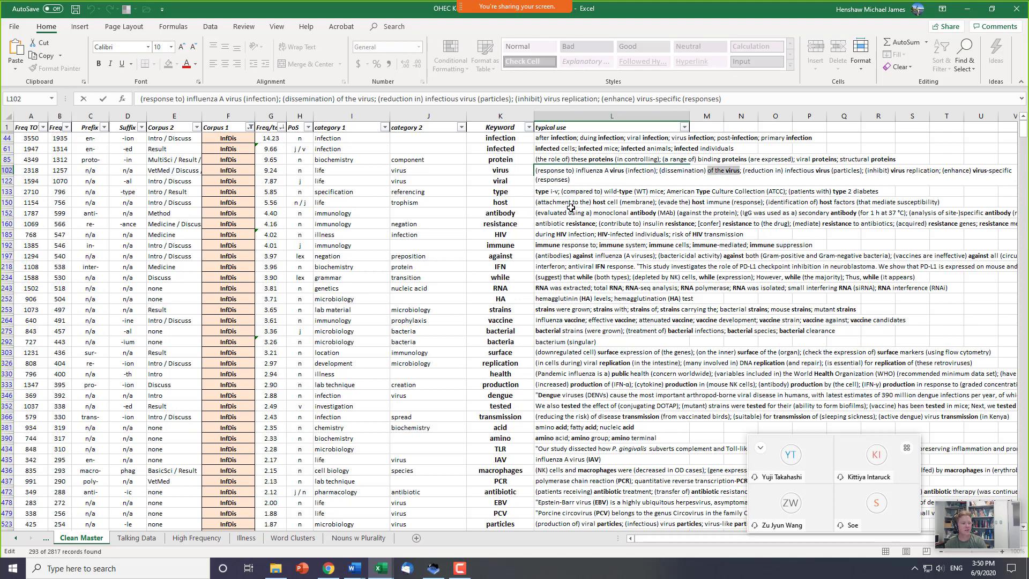
# - Highlight "infectious virus" after "(reduction in" in the typical use of "virus" and close the cell
pyautogui.press('Right')
pyautogui.press('Right')
pyautogui.press('Right')
pyautogui.press('Right')
pyautogui.press('Right')
pyautogui.press('Right')
pyautogui.press('Right')
pyautogui.press('Right')
pyautogui.press('Right')
pyautogui.press('Right')
pyautogui.press('Right')
pyautogui.press('Right')
pyautogui.press('Right')
pyautogui.press('Right')
pyautogui.press('Right')
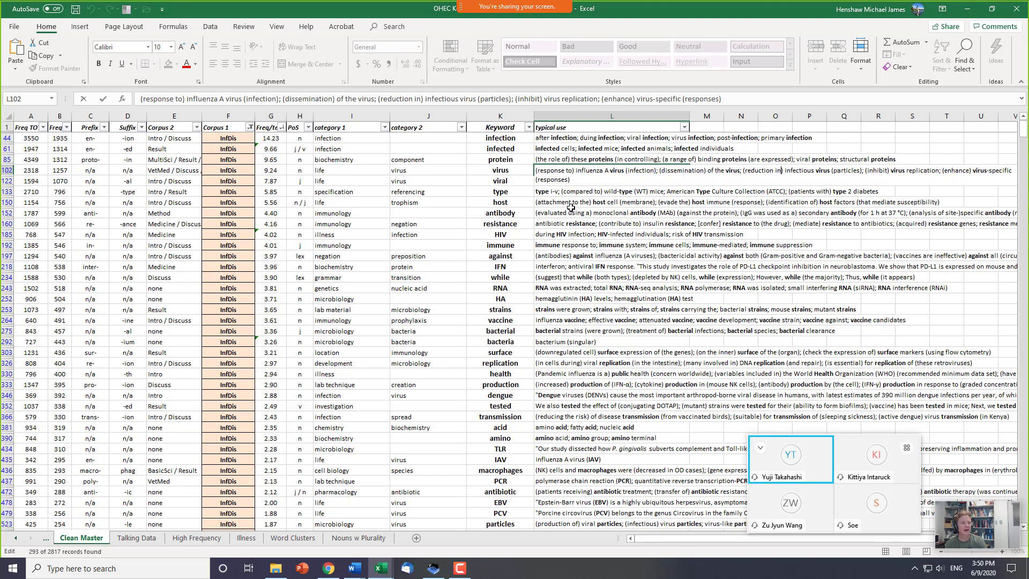
pyautogui.hotkey('ctrl', 'shift', 'Right')
pyautogui.hotkey('ctrl', 'shift', 'Right')
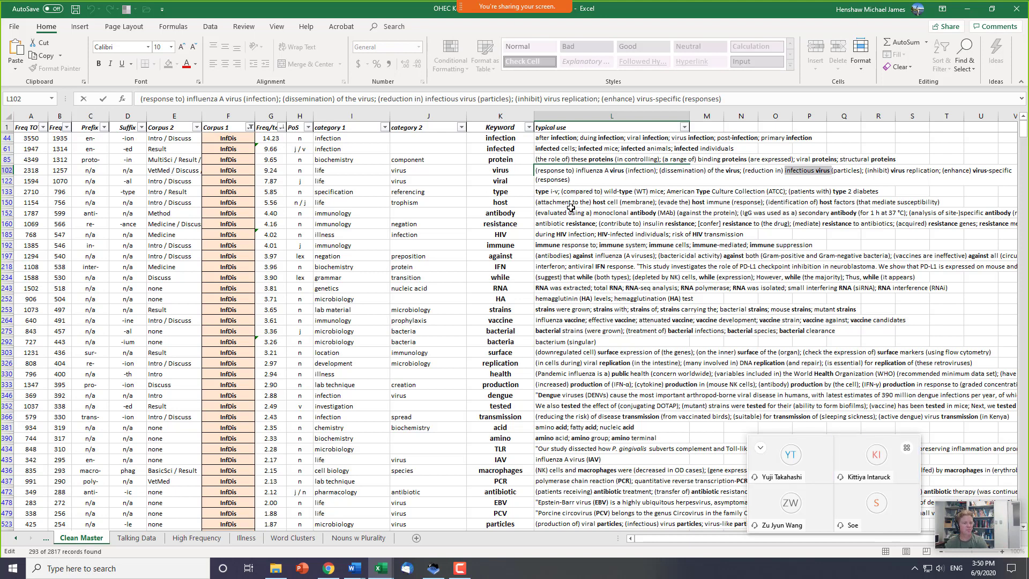
pyautogui.press('Return')
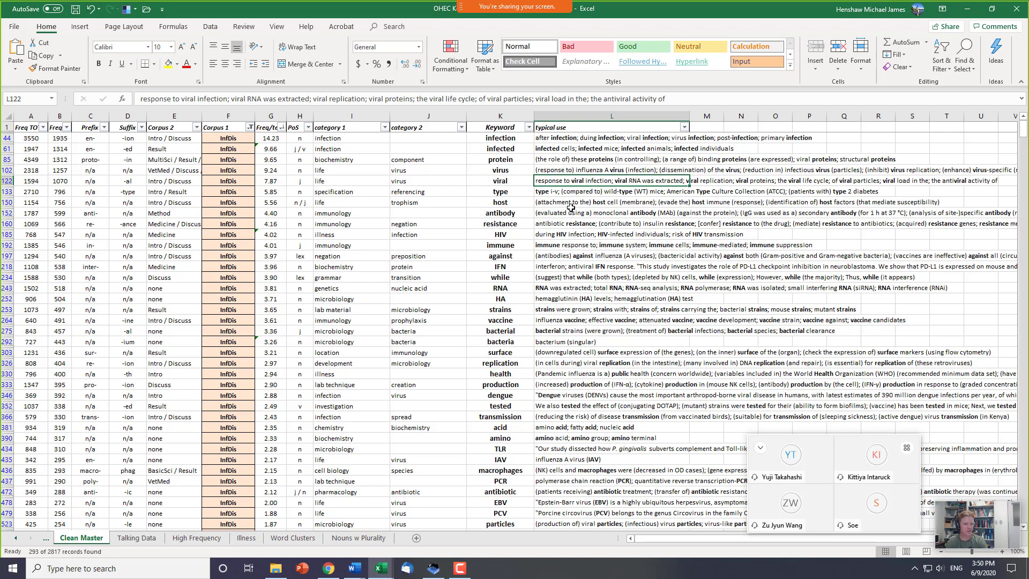
# - Compare the two ends of the Keyword column, from "infection" to "heparan", and return to "infection"
pyautogui.press('Up')
pyautogui.press('Left')
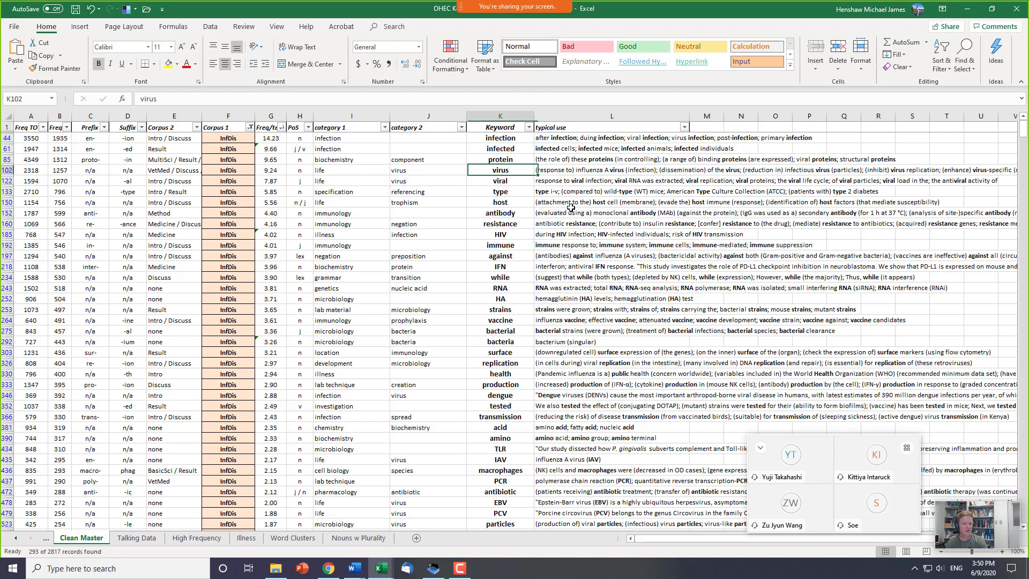
pyautogui.press('Up')
pyautogui.press('Up')
pyautogui.press('Up')
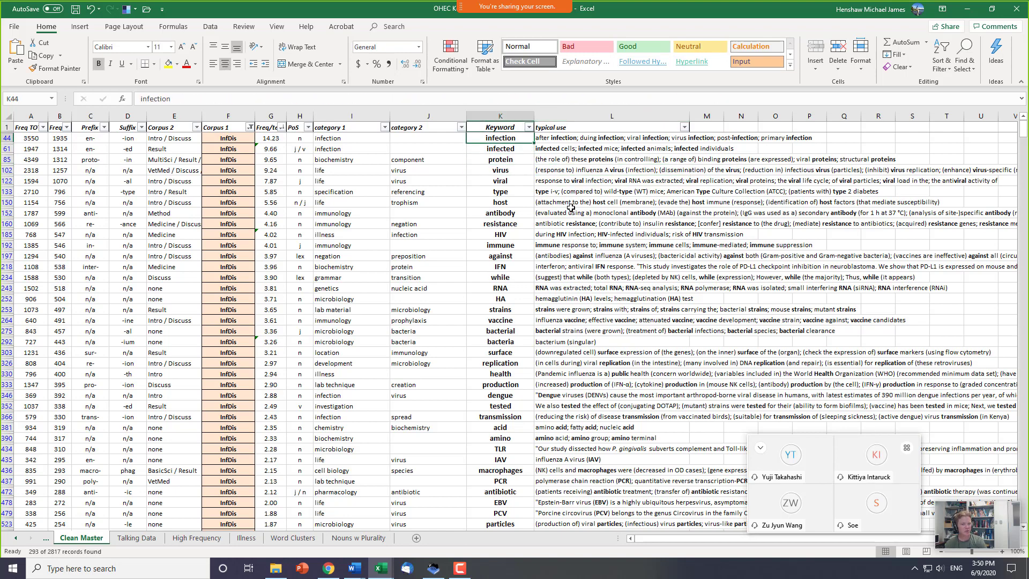
pyautogui.hotkey('ctrl', 'Down')
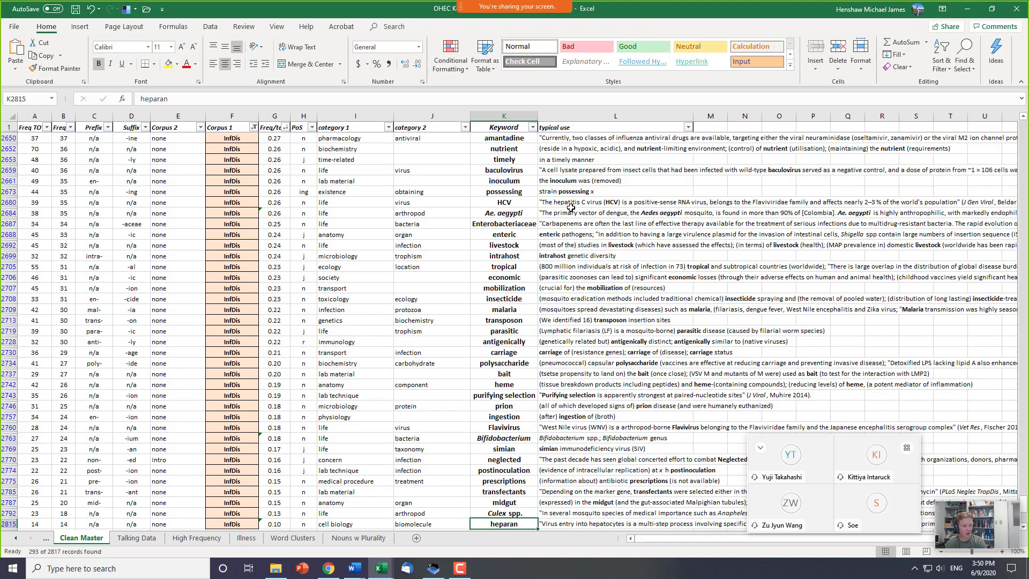
pyautogui.hotkey('ctrl', 'Up')
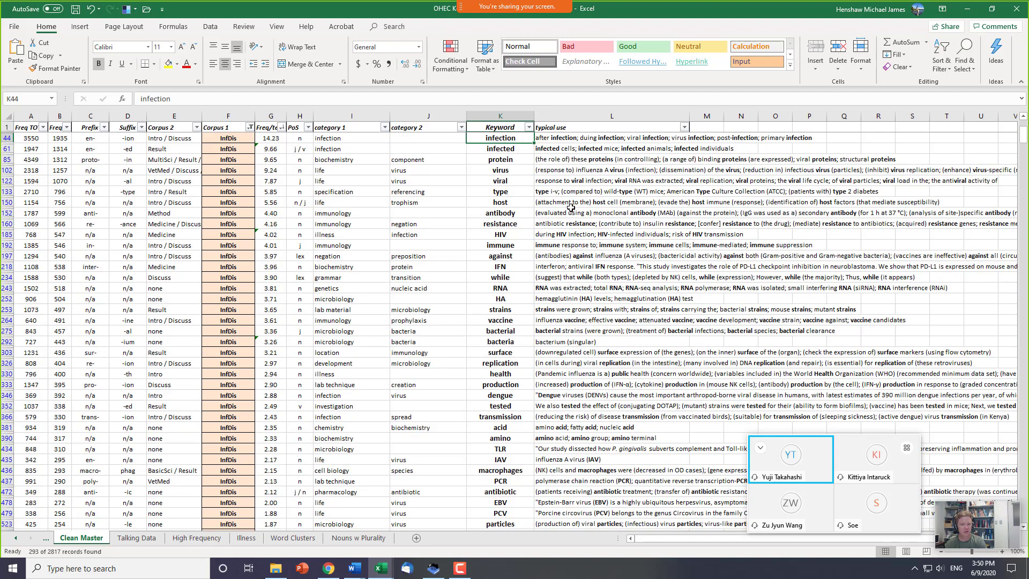
# - Go to the least frequent InfDis keyword, "heparan", and check across its row
pyautogui.hotkey('ctrl', 'Down')
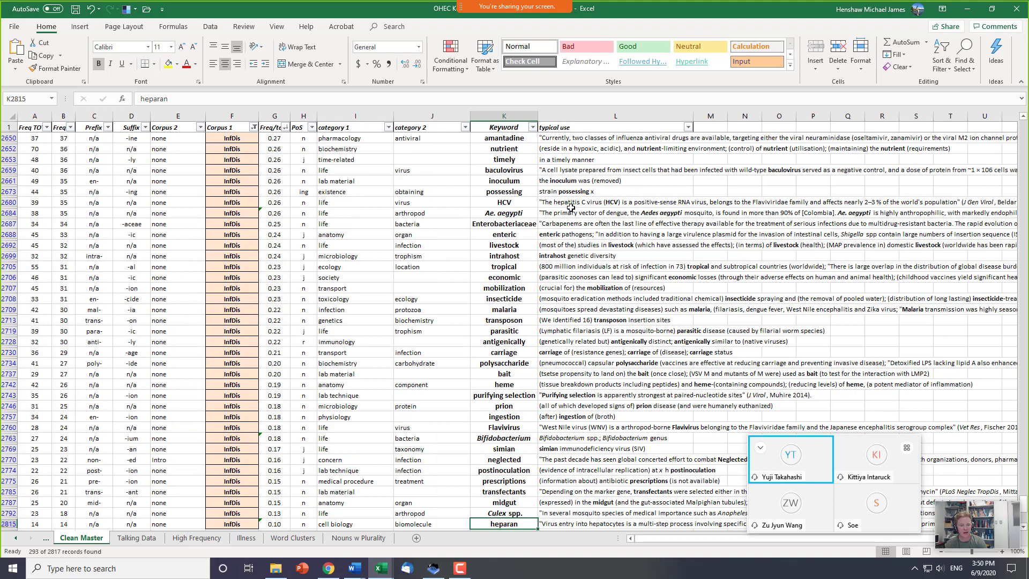
pyautogui.press('Down')
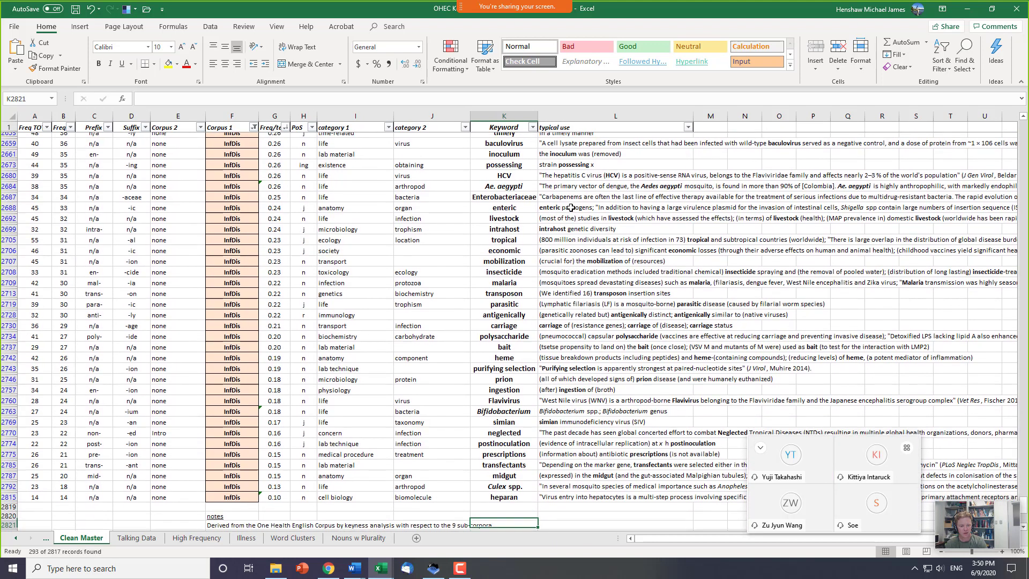
pyautogui.press('Up')
pyautogui.hotkey('ctrl', 'Left')
pyautogui.hotkey('ctrl', 'Right')
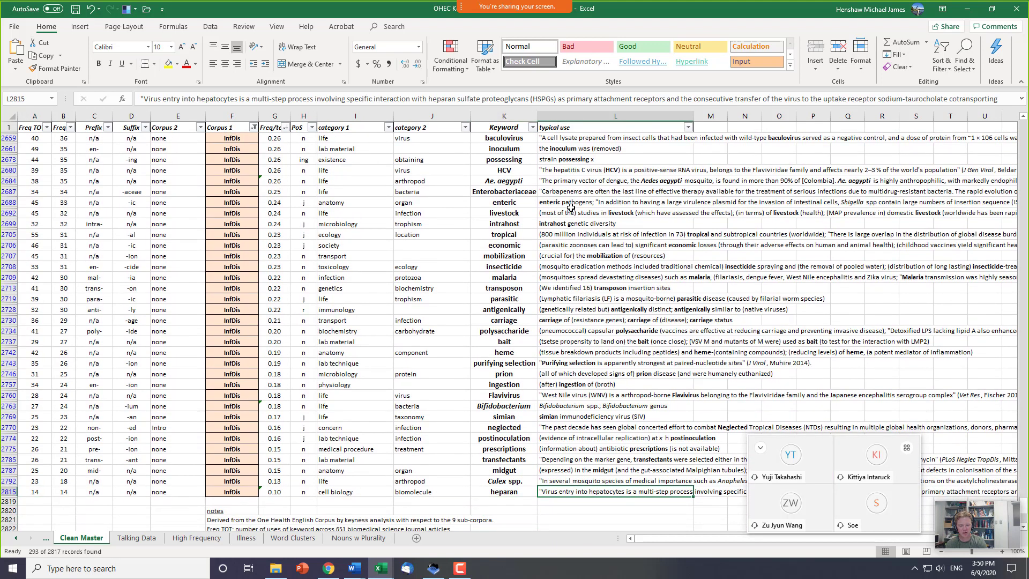
pyautogui.hotkey('ctrl', 'Left')
pyautogui.hotkey('ctrl', 'Right')
pyautogui.press('Left')
# - Review the least frequent InfDis keywords by highlighting from "heparan" up to "baculovirus", and single out "neglected"
pyautogui.hotkey('shift', 'Up')
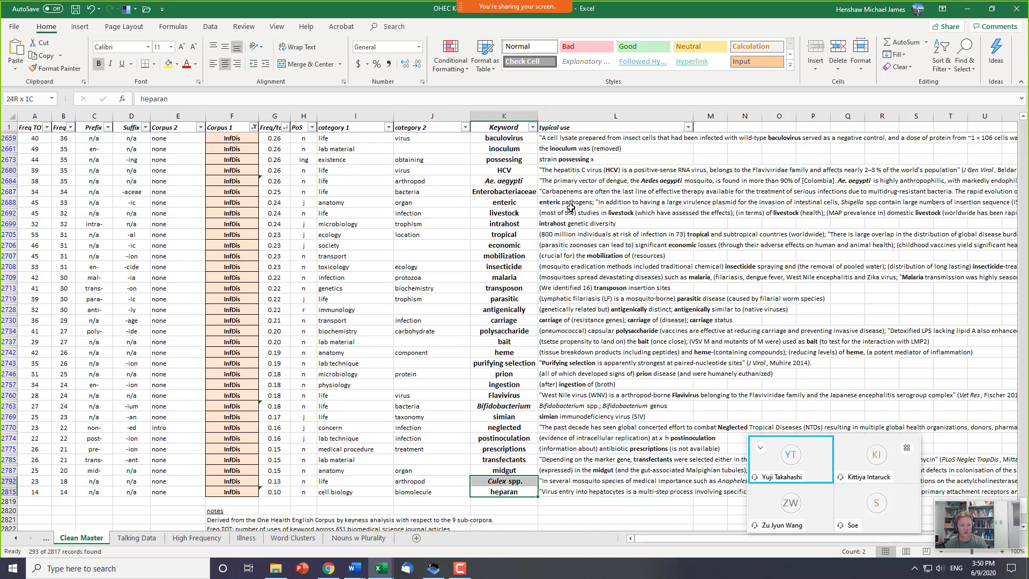
pyautogui.hotkey('shift', 'Up')
pyautogui.hotkey('shift', 'Up')
pyautogui.hotkey('shift', 'Up')
pyautogui.hotkey('shift', 'Up')
pyautogui.hotkey('shift', 'Up')
pyautogui.hotkey('shift', 'Up')
pyautogui.hotkey('shift', 'Up')
pyautogui.hotkey('shift', 'Up')
pyautogui.hotkey('shift', 'Up')
pyautogui.hotkey('shift', 'Up')
pyautogui.hotkey('shift', 'Up')
pyautogui.hotkey('shift', 'Up')
pyautogui.hotkey('shift', 'Up')
pyautogui.hotkey('shift', 'Up')
pyautogui.hotkey('shift', 'Up')
pyautogui.hotkey('shift', 'Up')
pyautogui.hotkey('shift', 'Up')
pyautogui.hotkey('shift', 'Up')
pyautogui.hotkey('shift', 'Up')
pyautogui.hotkey('shift', 'Up')
pyautogui.hotkey('shift', 'Up')
pyautogui.hotkey('shift', 'Up')
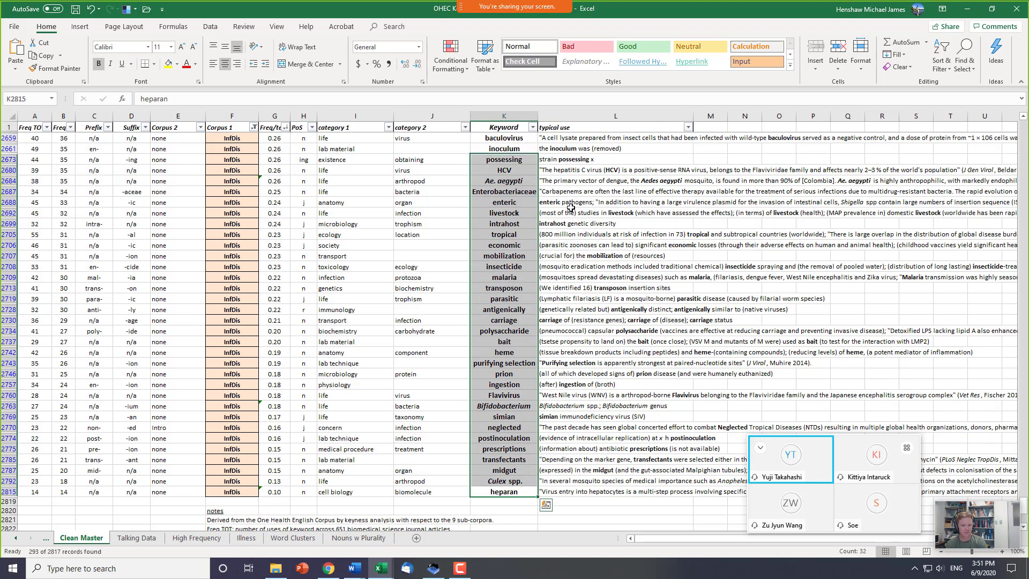
pyautogui.hotkey('shift', 'Up')
pyautogui.hotkey('shift', 'Up')
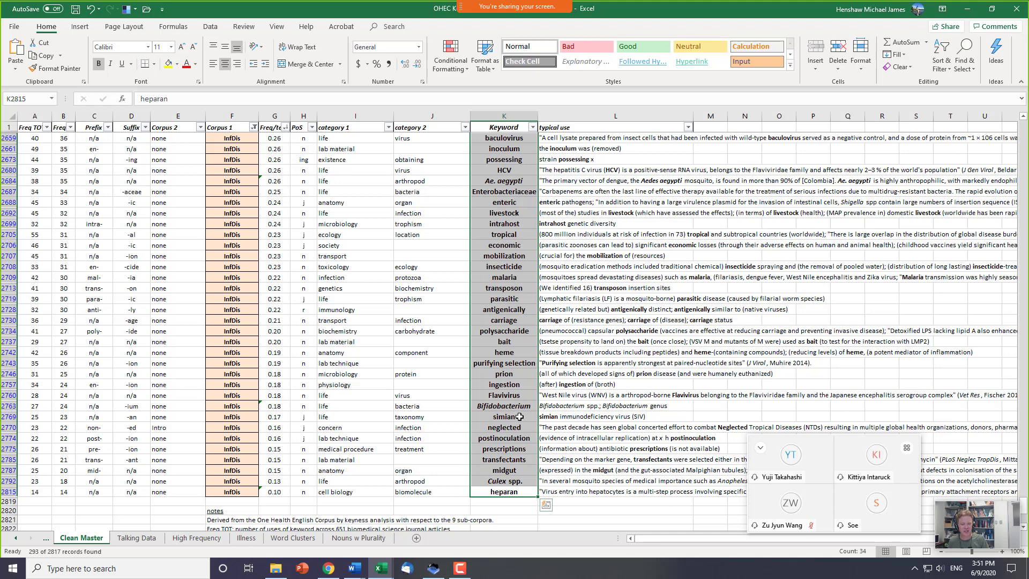
pyautogui.click(504, 432)
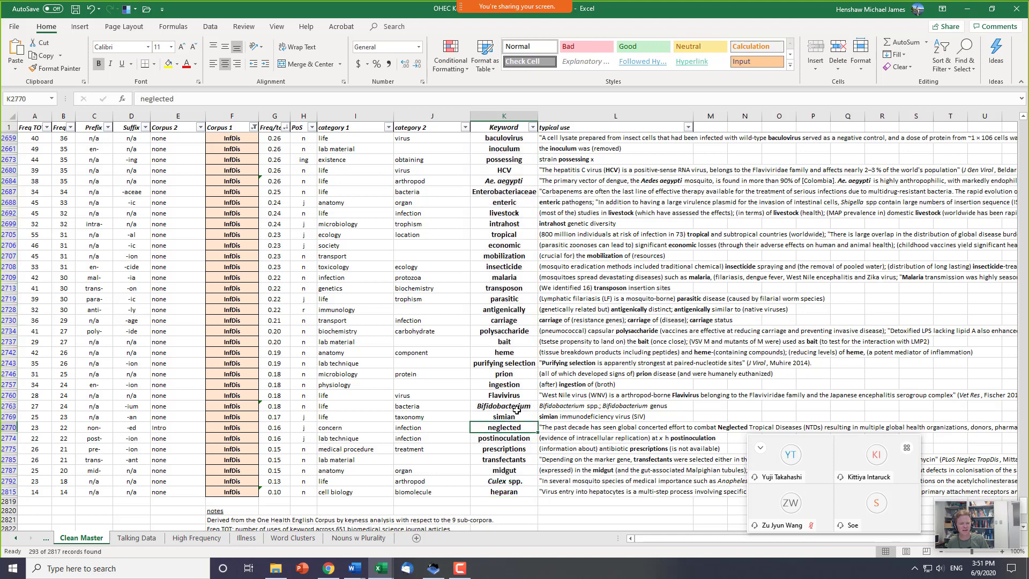
# - Examine the "Bifidobacterium" row by highlighting from its typical use back to its Freq/text value, then only its keyword and typical use
pyautogui.click(515, 408)
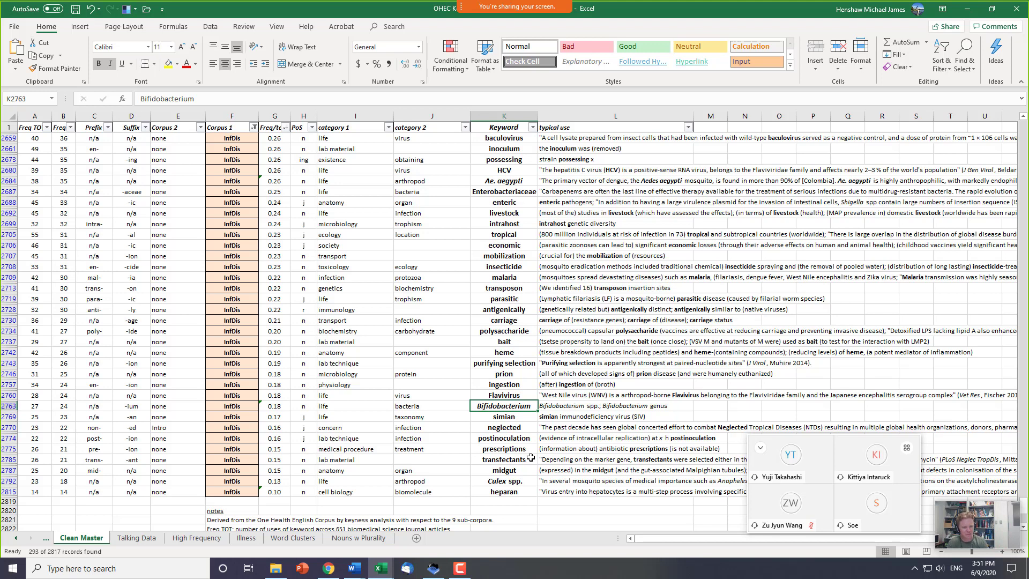
pyautogui.press('Right')
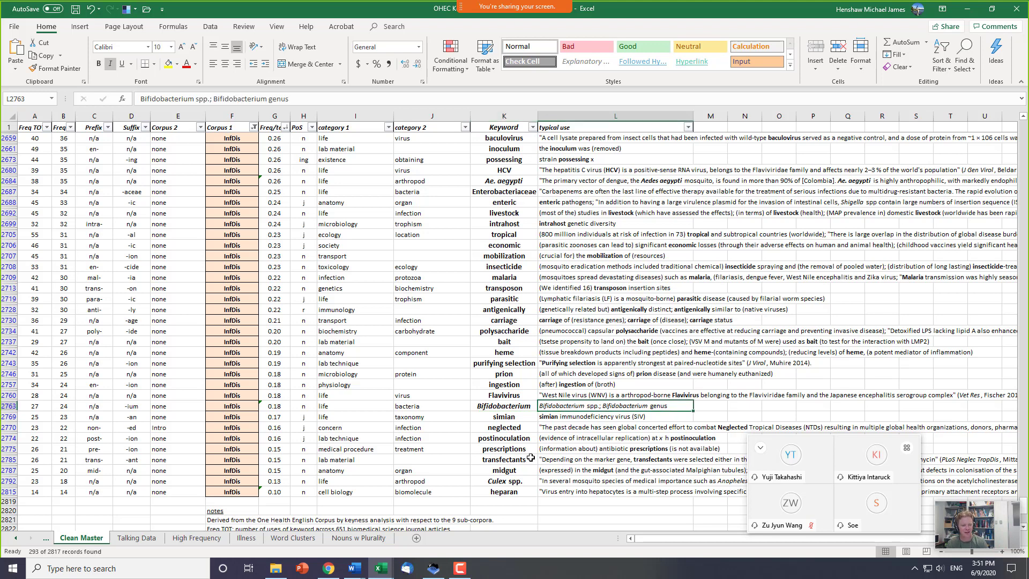
pyautogui.hotkey('shift', 'Left')
pyautogui.hotkey('shift', 'Left')
pyautogui.hotkey('shift', 'Left')
pyautogui.hotkey('shift', 'Left')
pyautogui.hotkey('shift', 'Left')
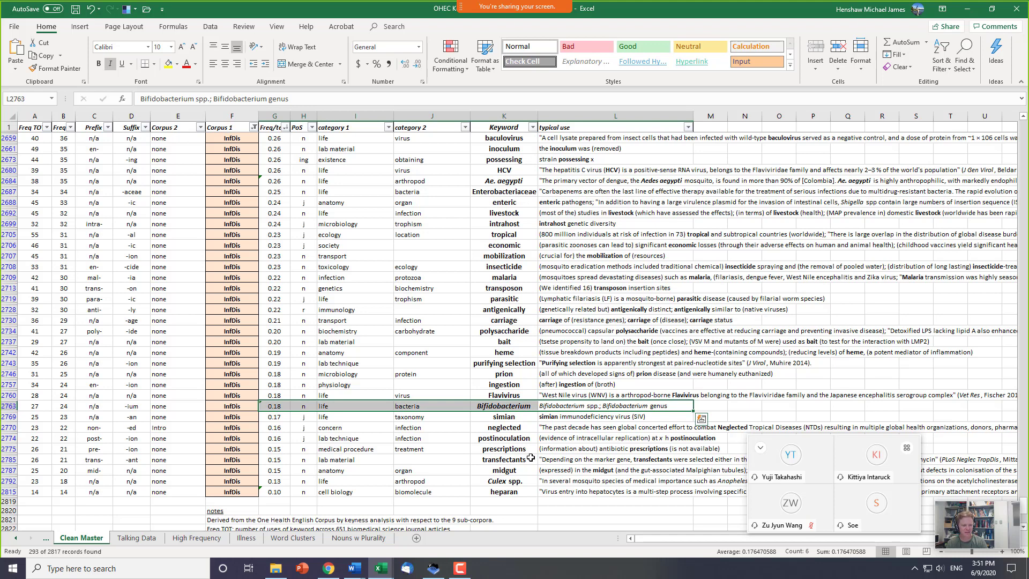
pyautogui.hotkey('shift', 'Right')
pyautogui.hotkey('shift', 'Right')
pyautogui.hotkey('shift', 'Right')
pyautogui.hotkey('shift', 'Right')
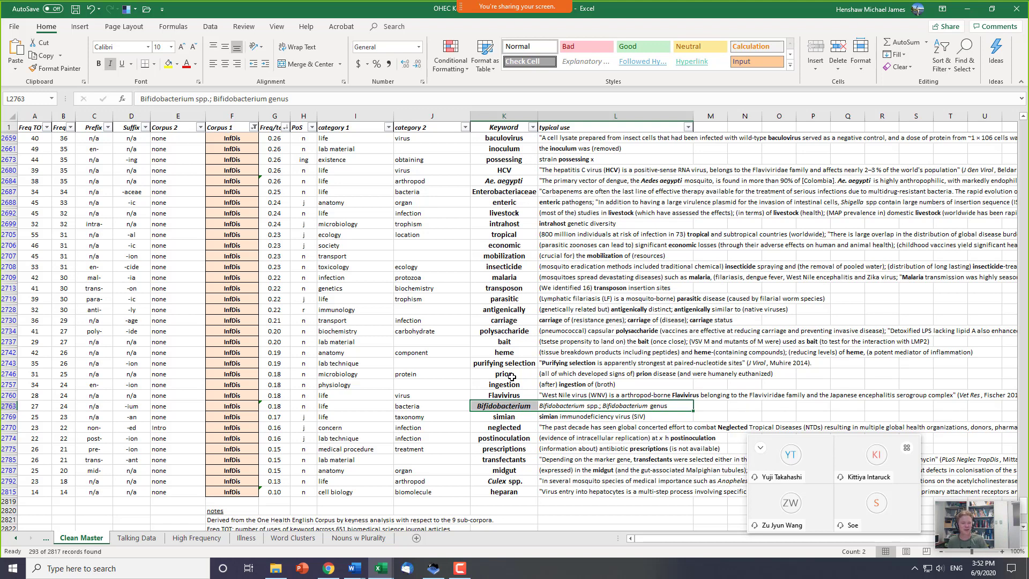
# - Return to the top keyword "infection" and clear the filter from the Corpus 1 column
pyautogui.click(510, 300)
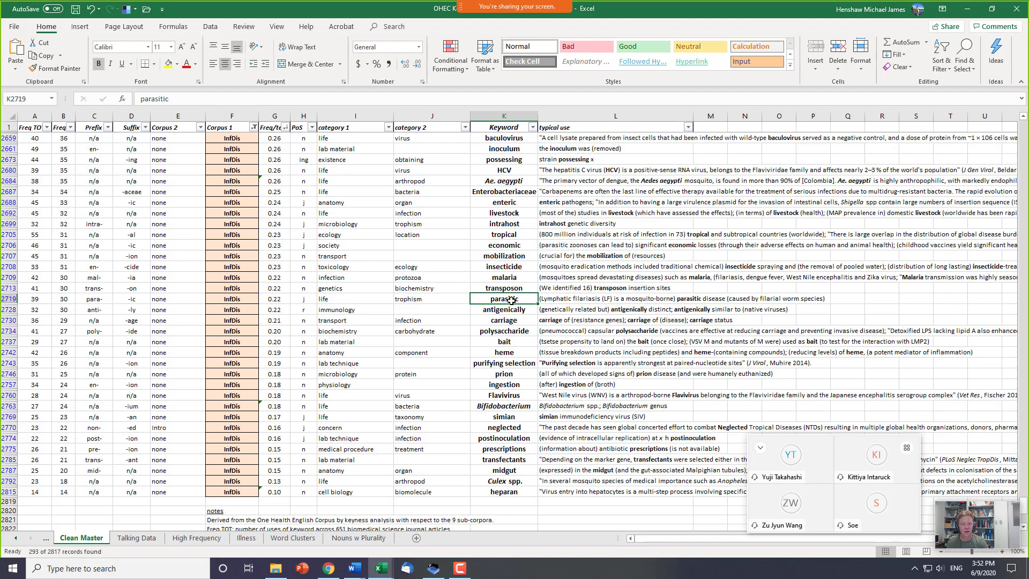
pyautogui.hotkey('ctrl', 'Up')
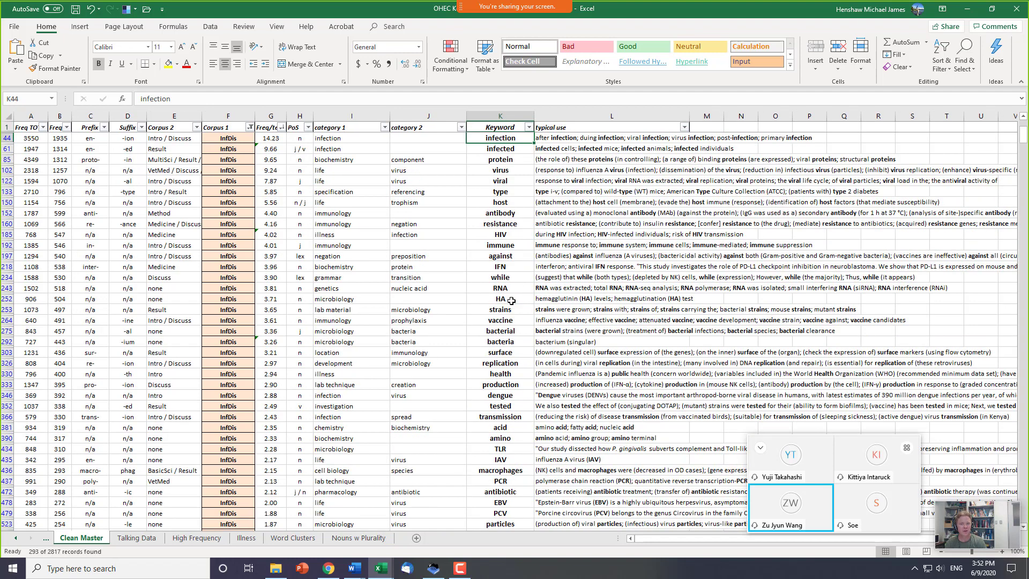
pyautogui.click(250, 127)
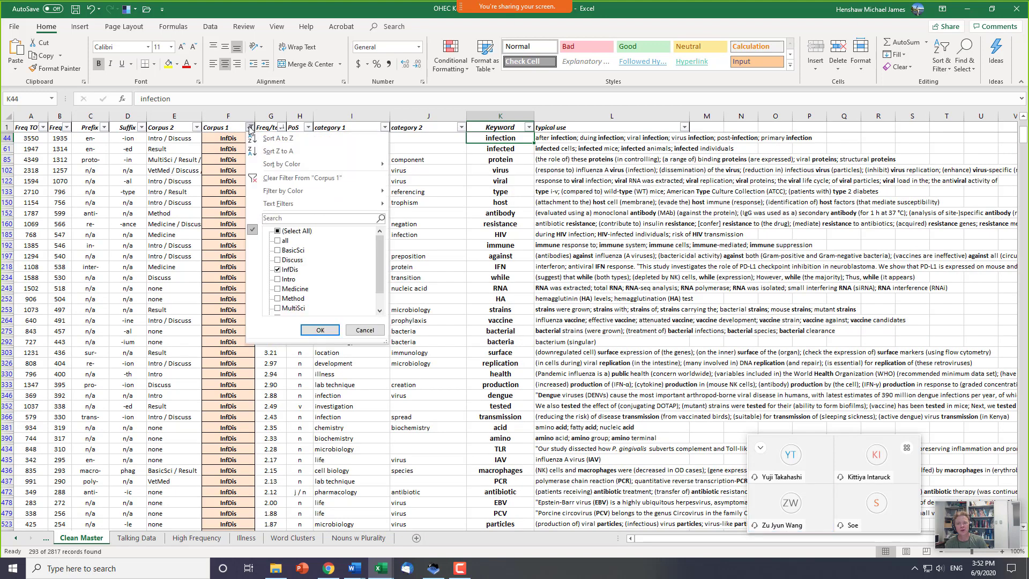
pyautogui.click(284, 182)
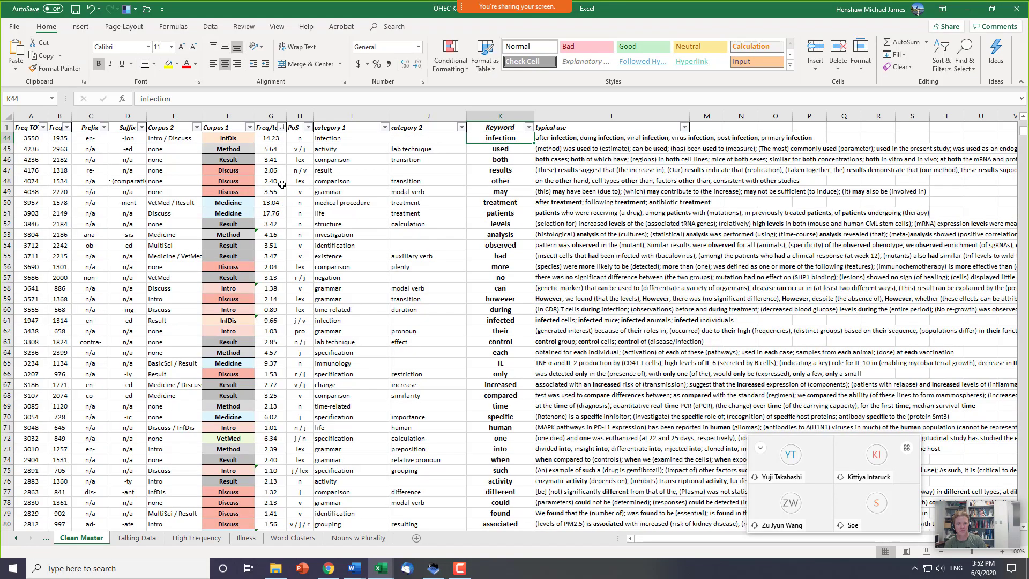
# - Go to the top of the unfiltered list and check the Freq/text Corpus 1 and Corpus 1 headers
pyautogui.click(274, 171)
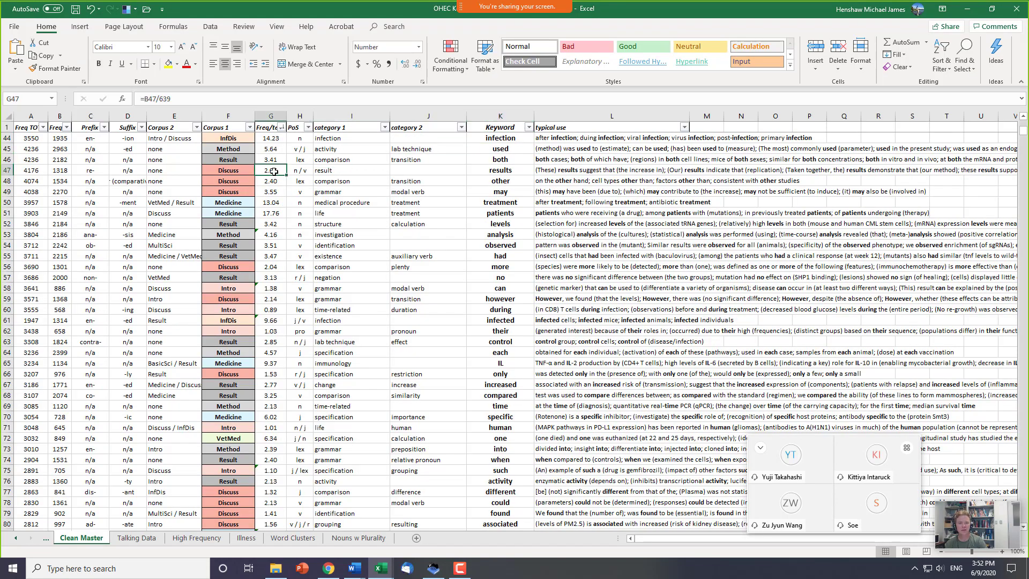
pyautogui.hotkey('ctrl', 'Up')
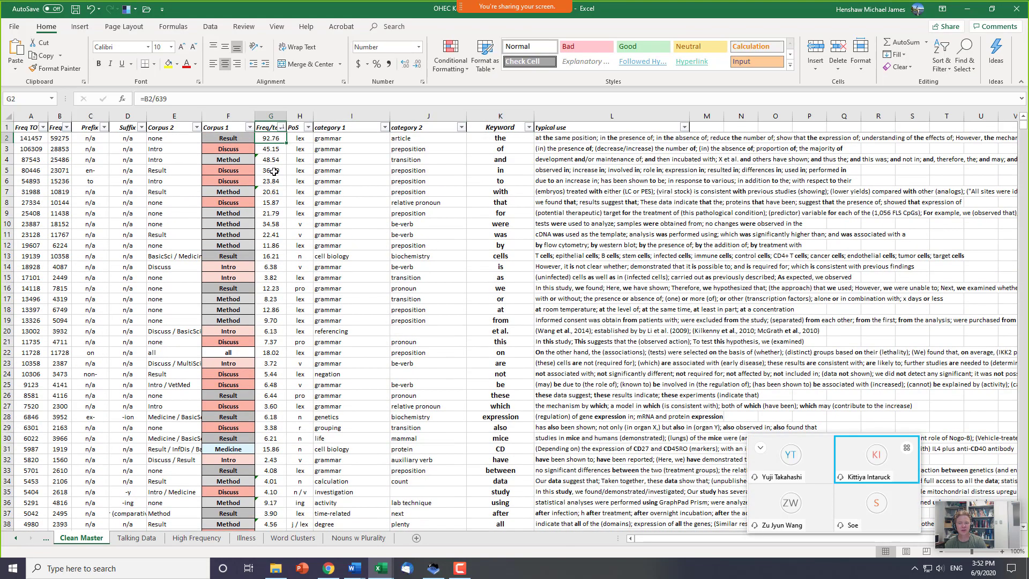
pyautogui.press('Down')
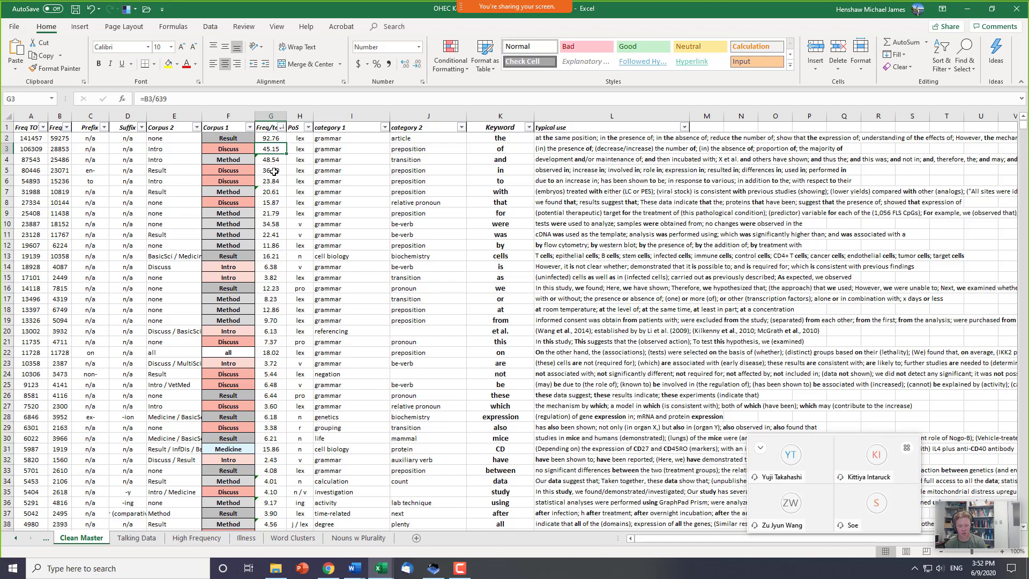
pyautogui.press('Up')
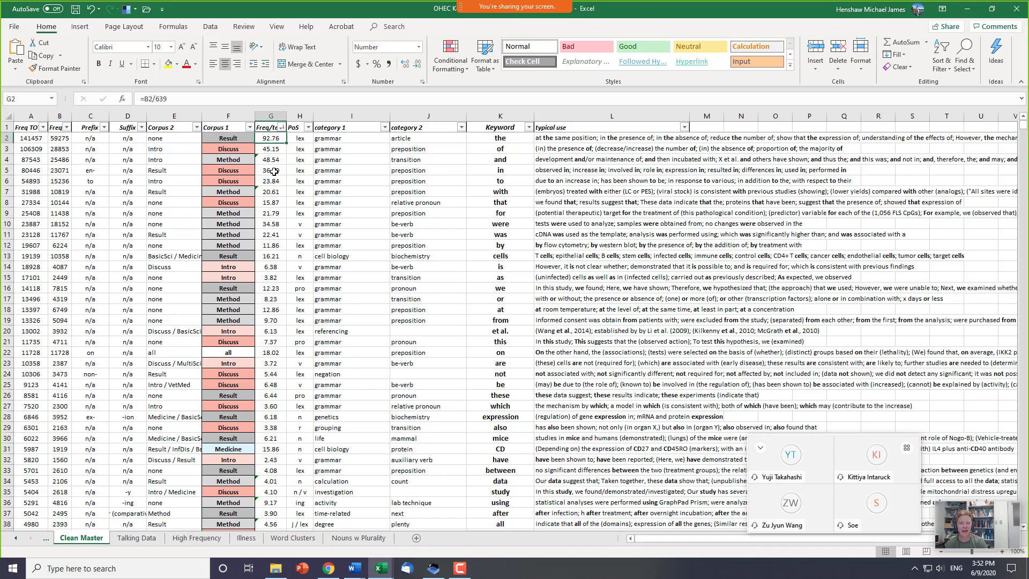
pyautogui.press('Up')
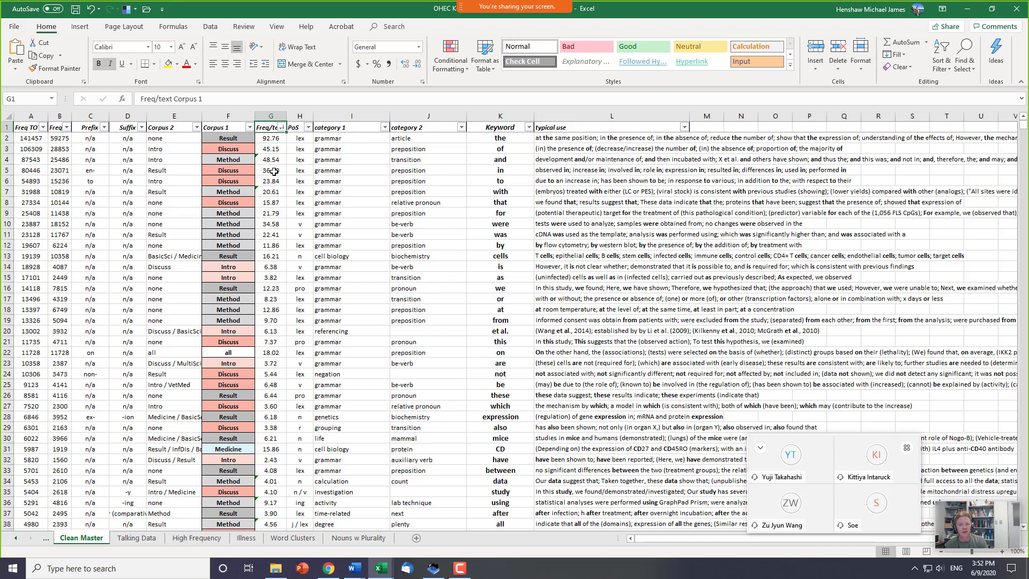
pyautogui.press('Left')
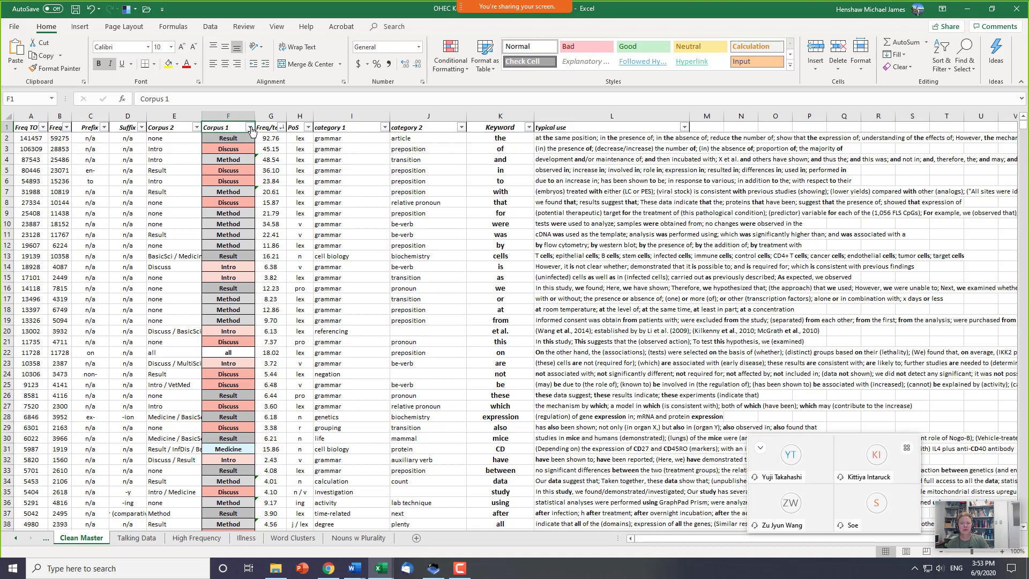
# - Filter the Corpus 1 column to show only Discuss and Intro keywords
pyautogui.click(249, 127)
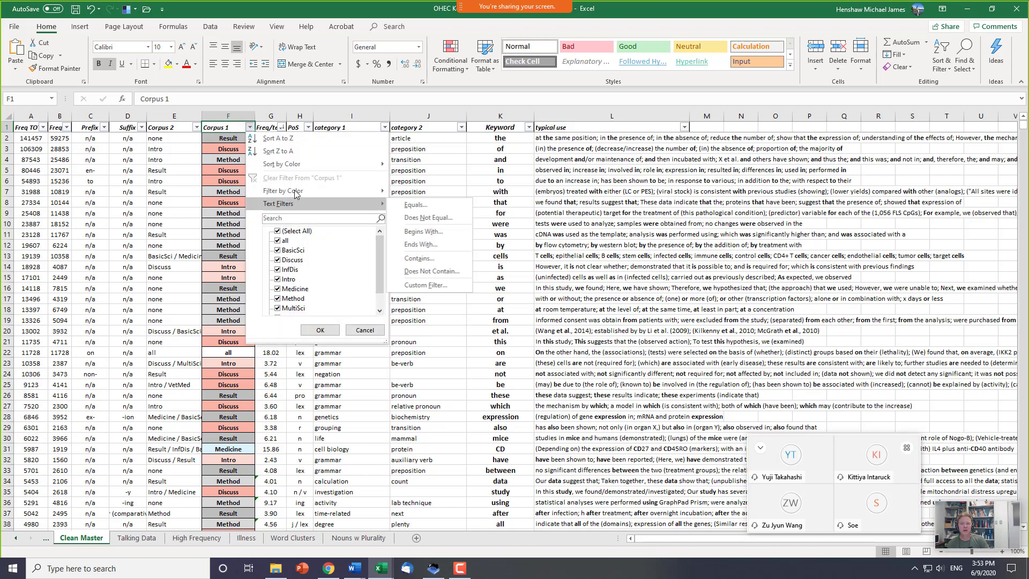
pyautogui.click(295, 231)
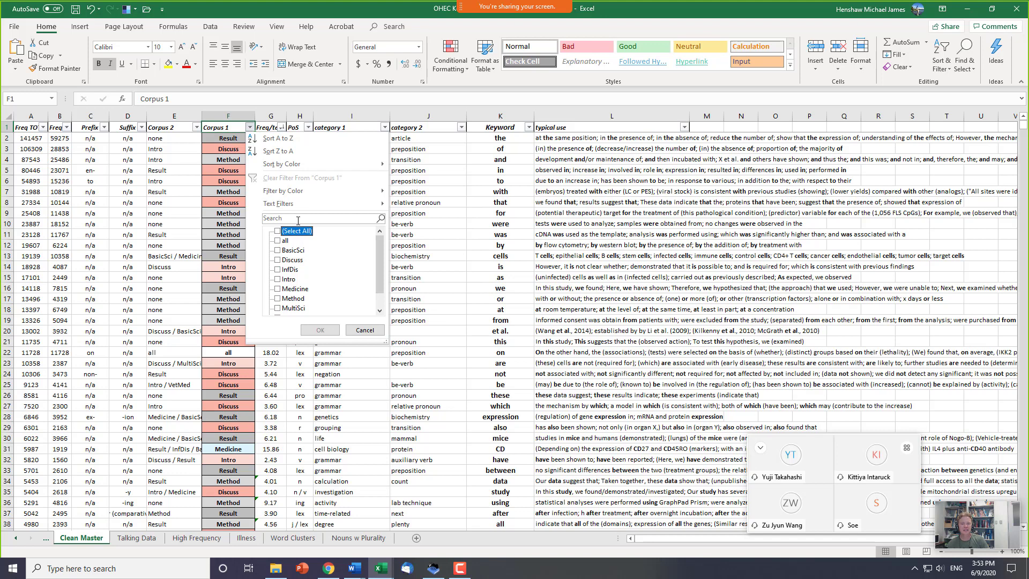
pyautogui.click(279, 261)
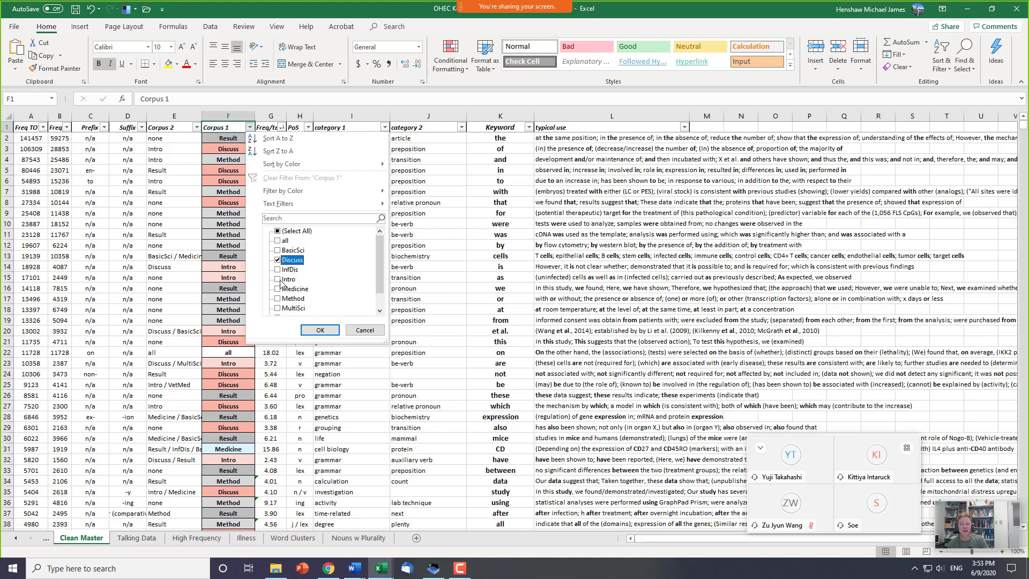
pyautogui.click(286, 279)
pyautogui.click(309, 330)
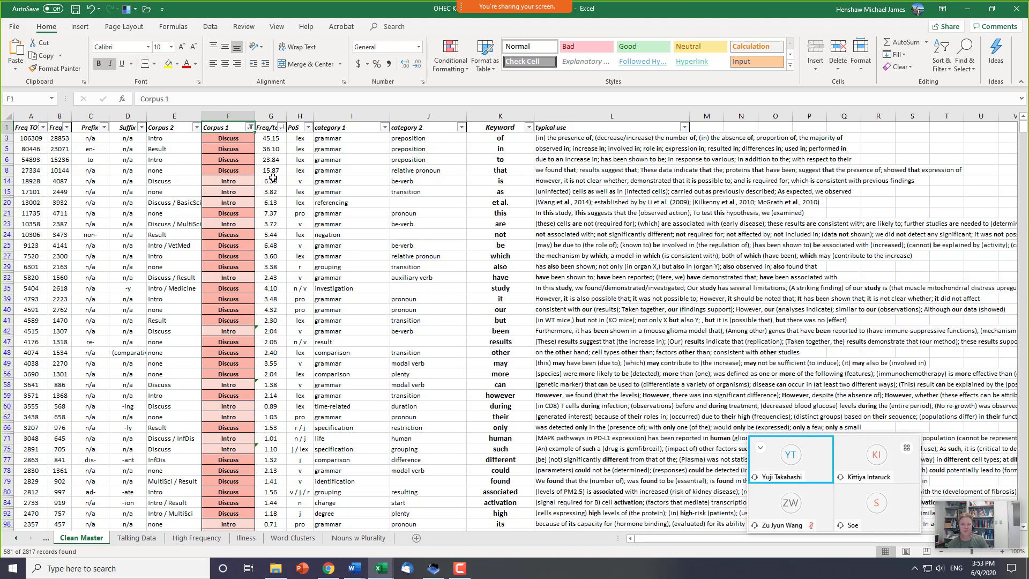
# - Sort the Discuss and Intro keywords by Freq/text Corpus 1 from largest to smallest, and check the first row across to category 1
pyautogui.click(277, 140)
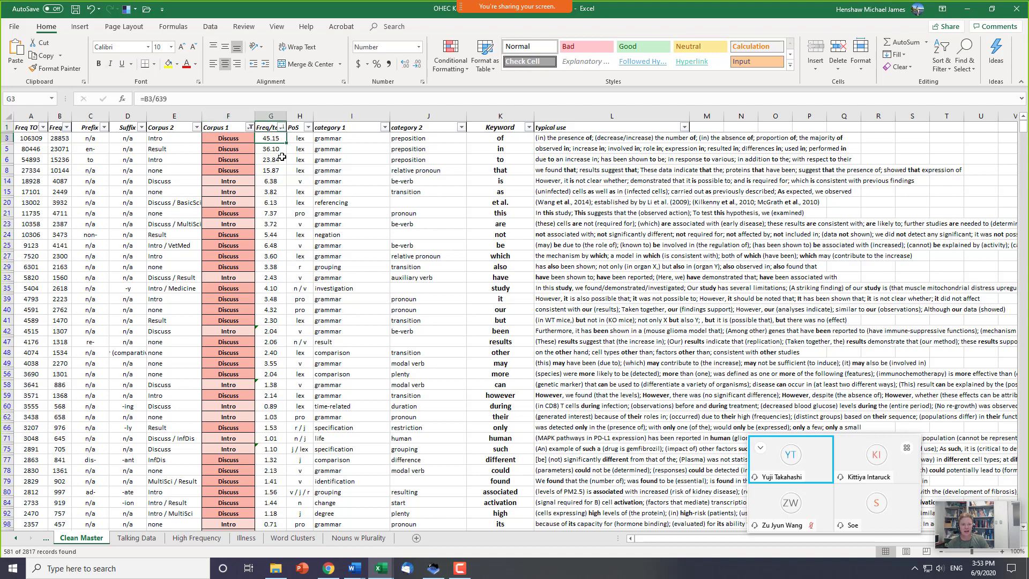
pyautogui.click(280, 127)
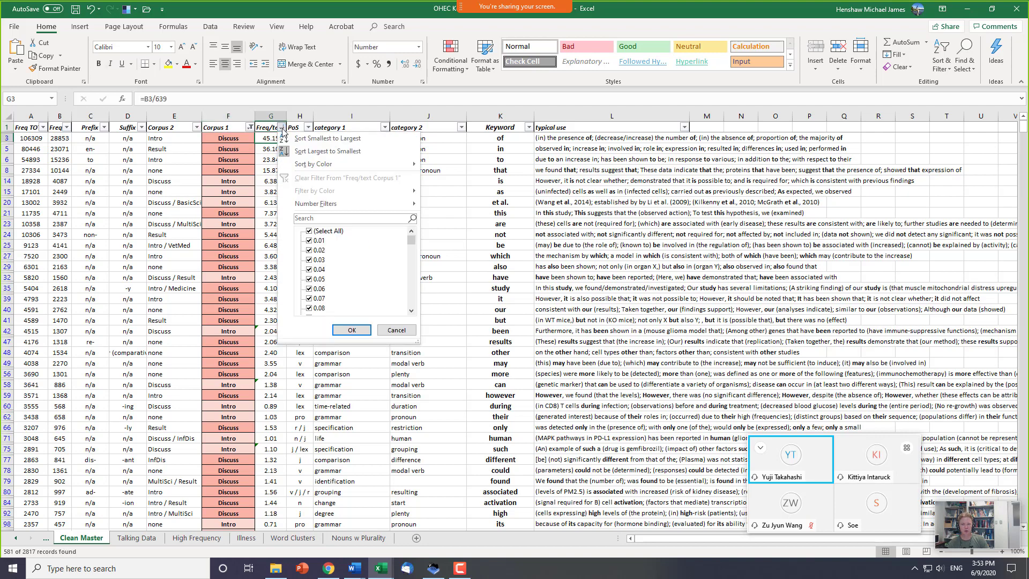
pyautogui.click(324, 152)
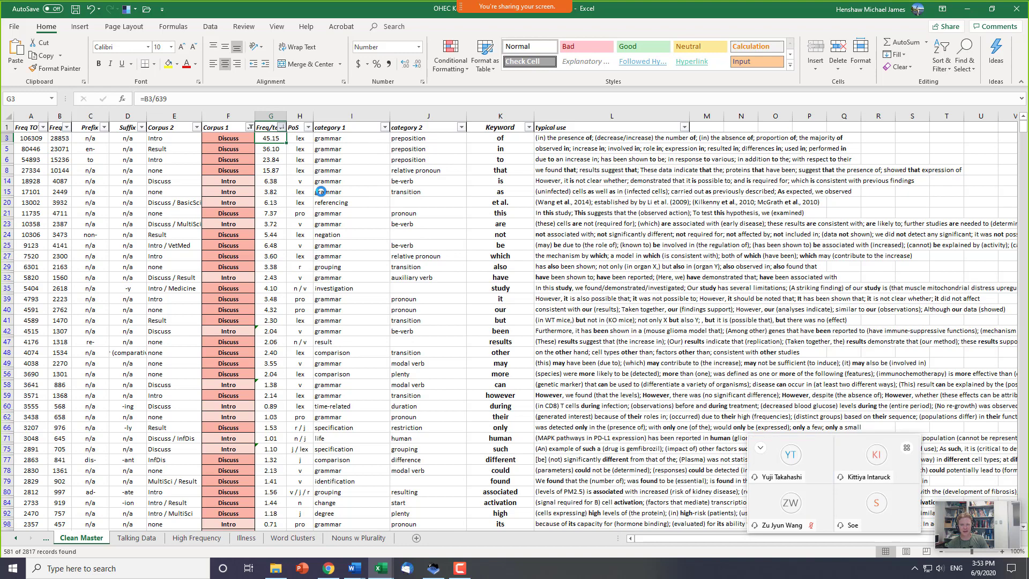
pyautogui.click(263, 151)
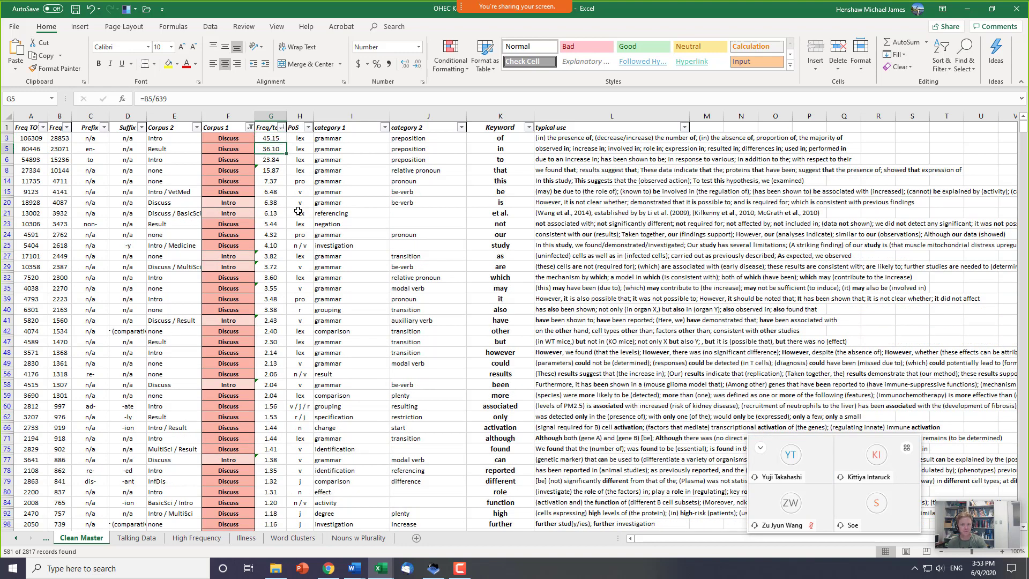
pyautogui.press('Up')
pyautogui.press('Right')
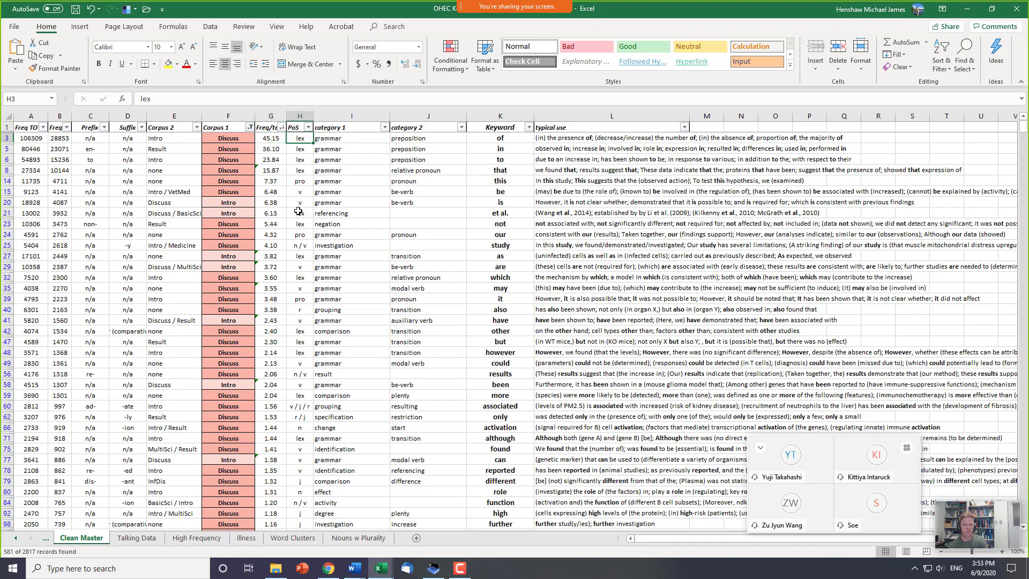
pyautogui.press('Right')
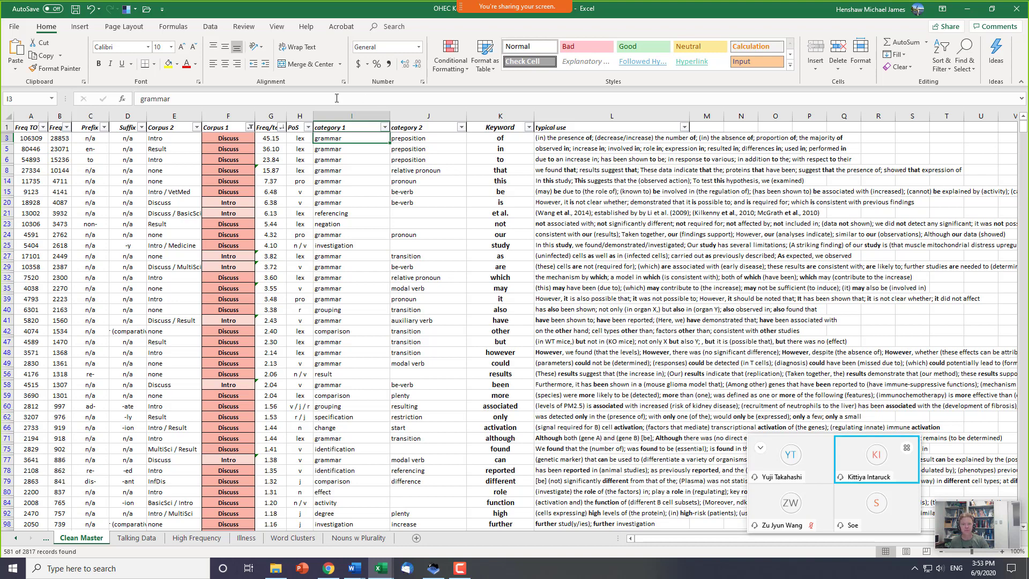
# - Filter category 1 to grammar only and sort category 2 from A to Z
pyautogui.click(342, 129)
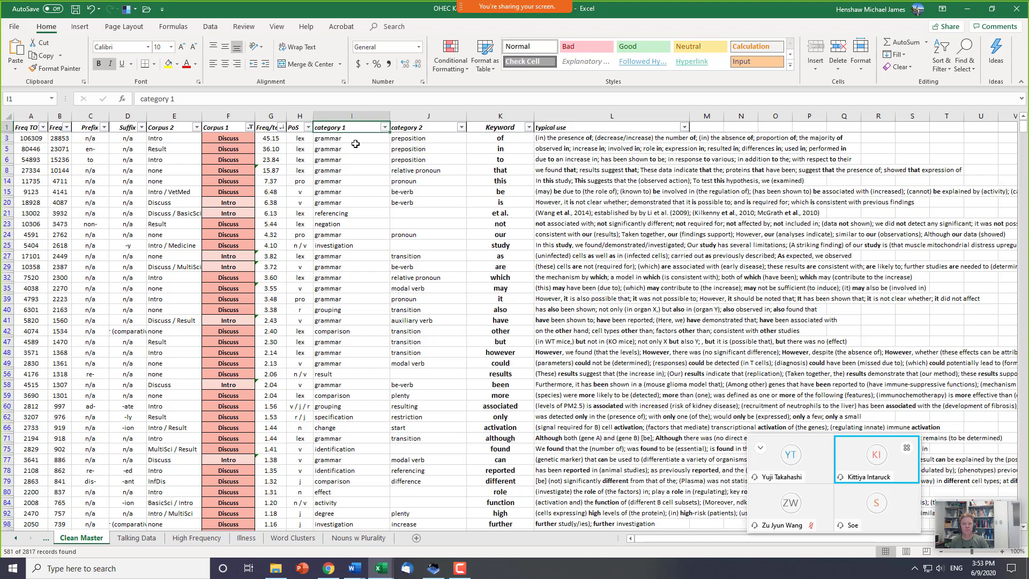
pyautogui.click(384, 128)
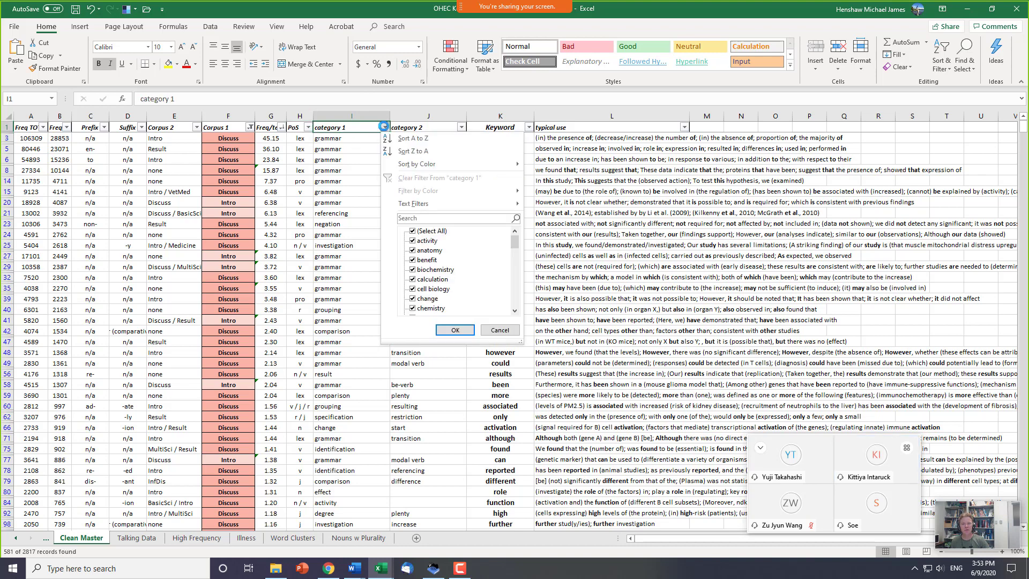
pyautogui.click(424, 231)
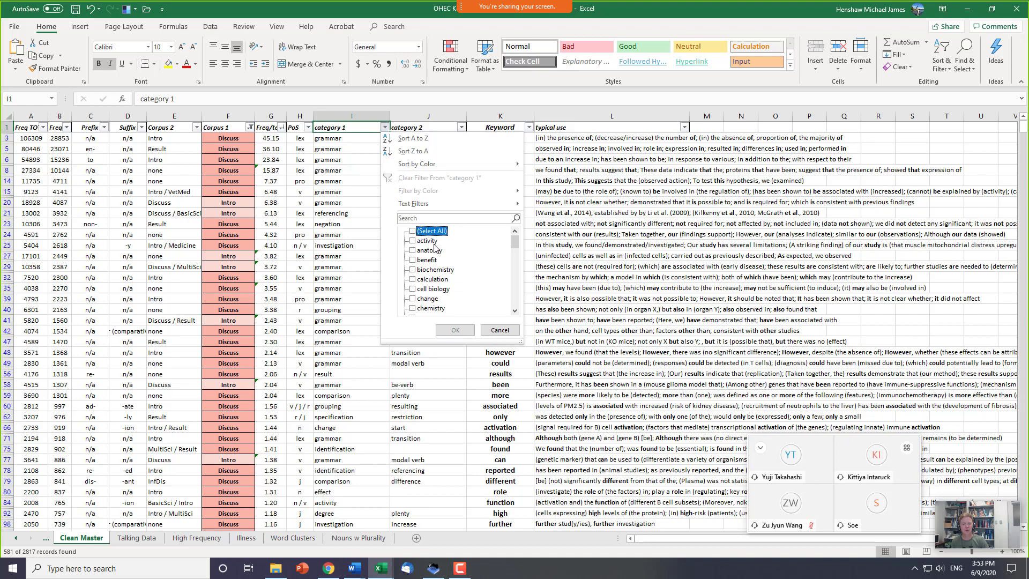
pyautogui.scroll(-2, 441, 282)
pyautogui.scroll(-2, 441, 282)
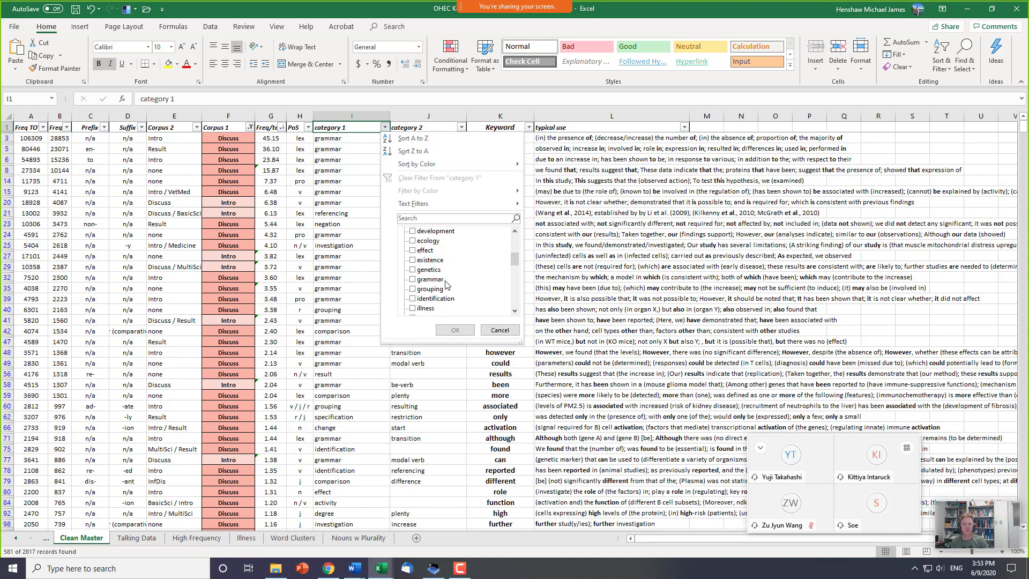
pyautogui.click(422, 283)
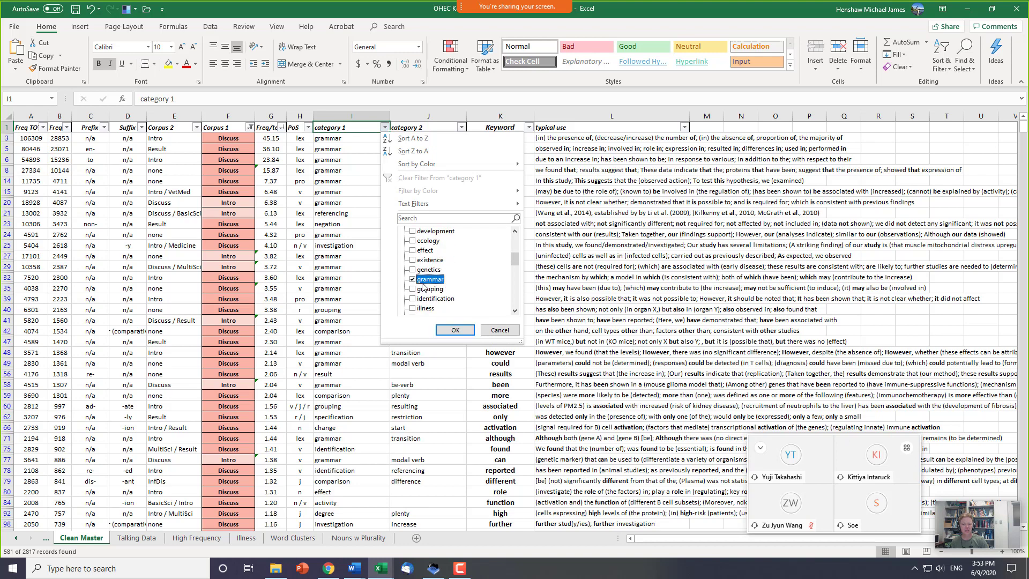
pyautogui.click(454, 330)
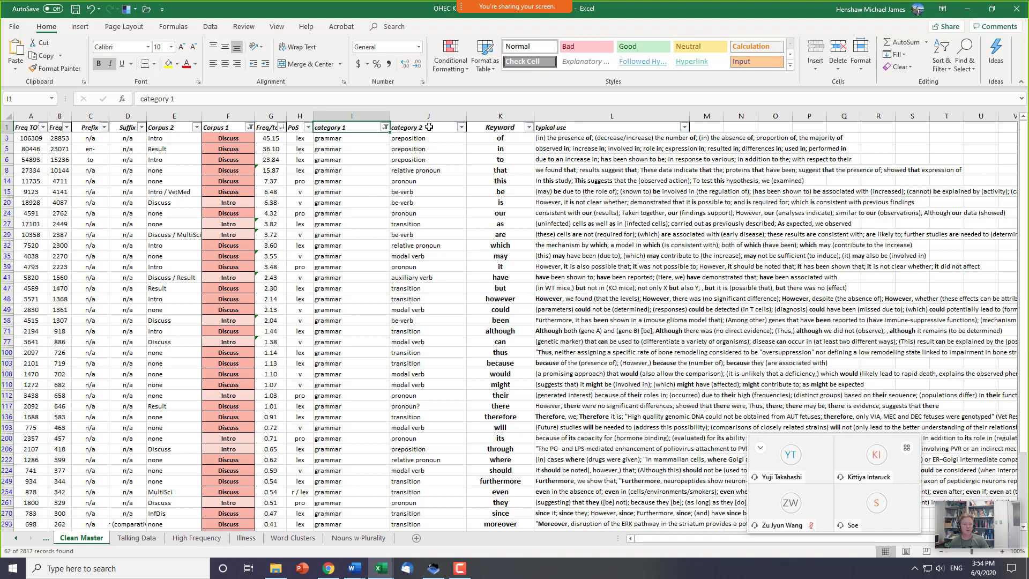
pyautogui.click(460, 128)
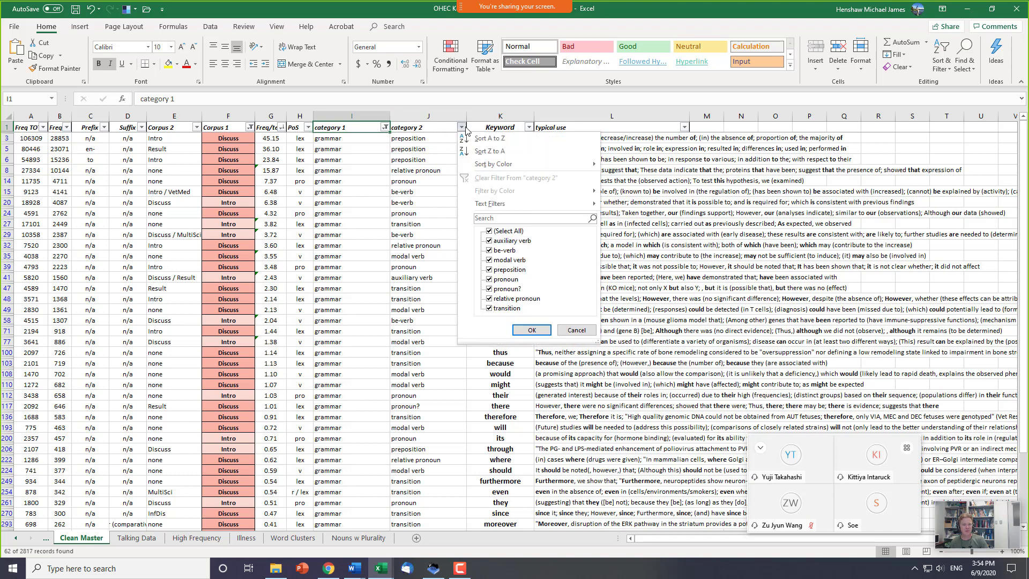
pyautogui.click(489, 138)
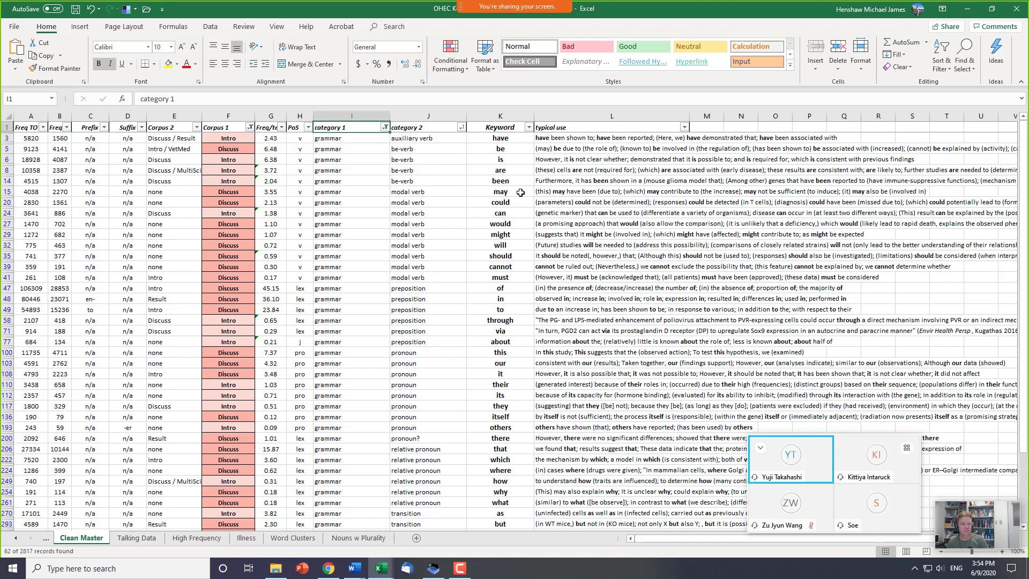
# - Review the grammar groups by highlighting the modal verbs "may" to "must", the be-verbs, and the typical uses of prepositions "of" to "via"
pyautogui.moveTo(516, 192); pyautogui.dragTo(554, 275)
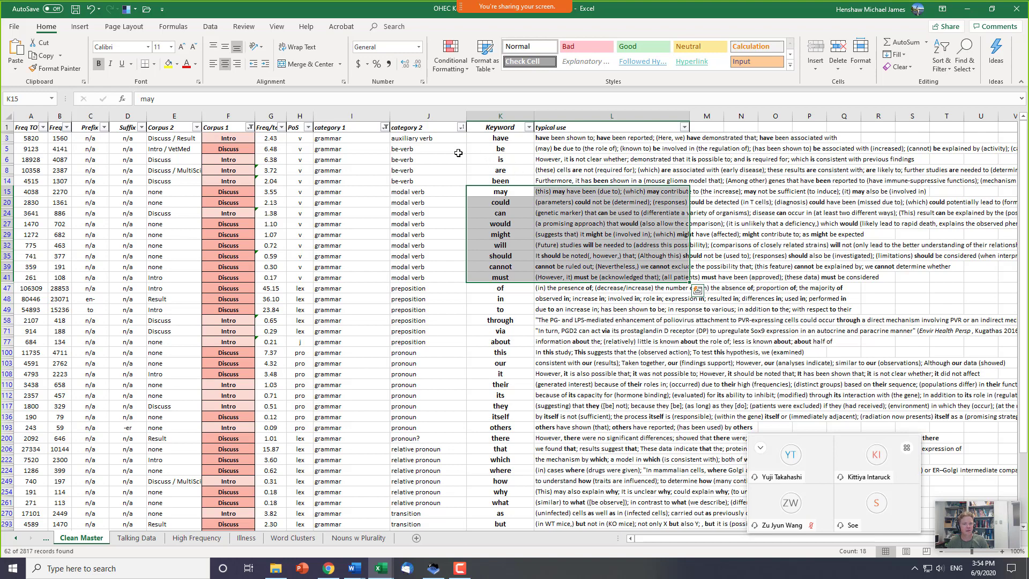
pyautogui.moveTo(445, 150); pyautogui.dragTo(501, 182)
pyautogui.scroll(-1, 499, 248)
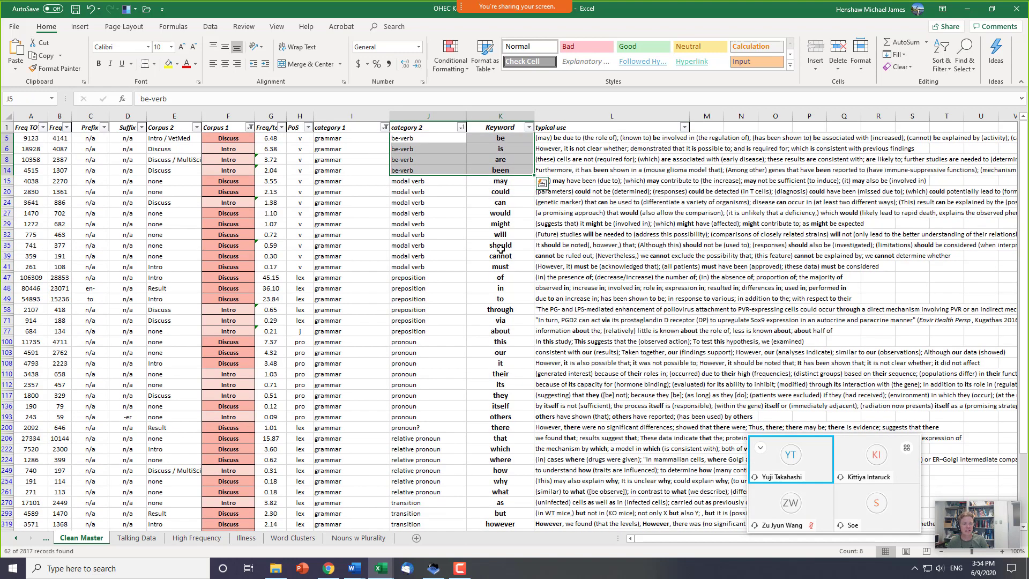
pyautogui.click(499, 277)
pyautogui.moveTo(552, 278); pyautogui.dragTo(549, 317)
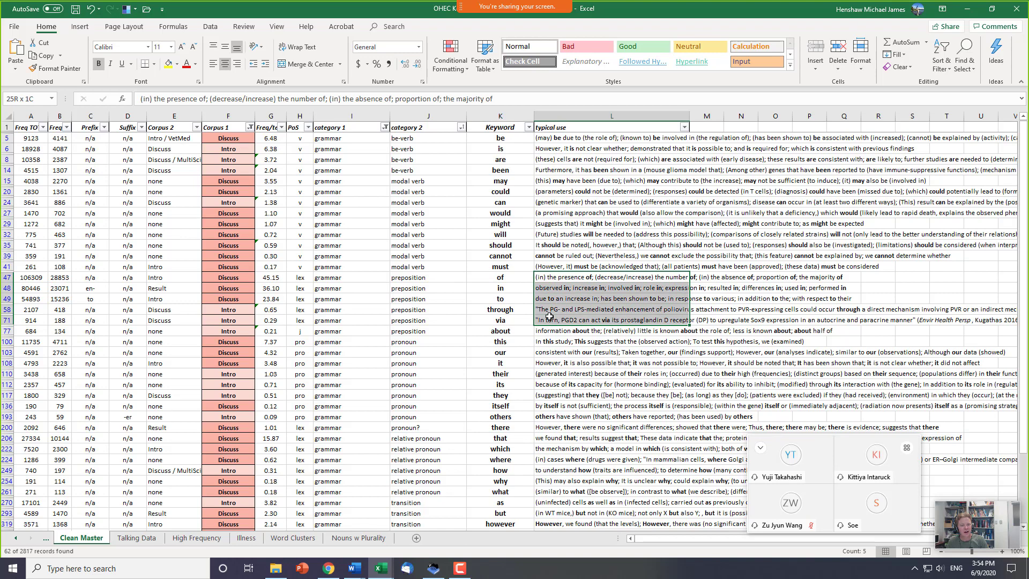
# - Check the typical use of the preposition "to" and go through the preposition keywords from "of" to "via"
pyautogui.doubleClick(552, 298)
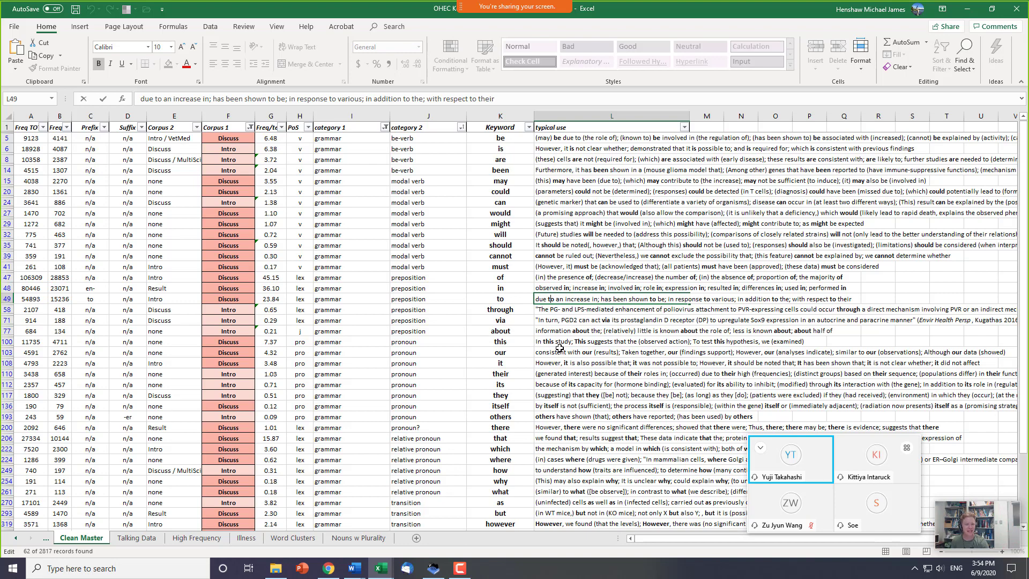
pyautogui.press('Return')
pyautogui.press('Up')
pyautogui.press('Up')
pyautogui.press('Up')
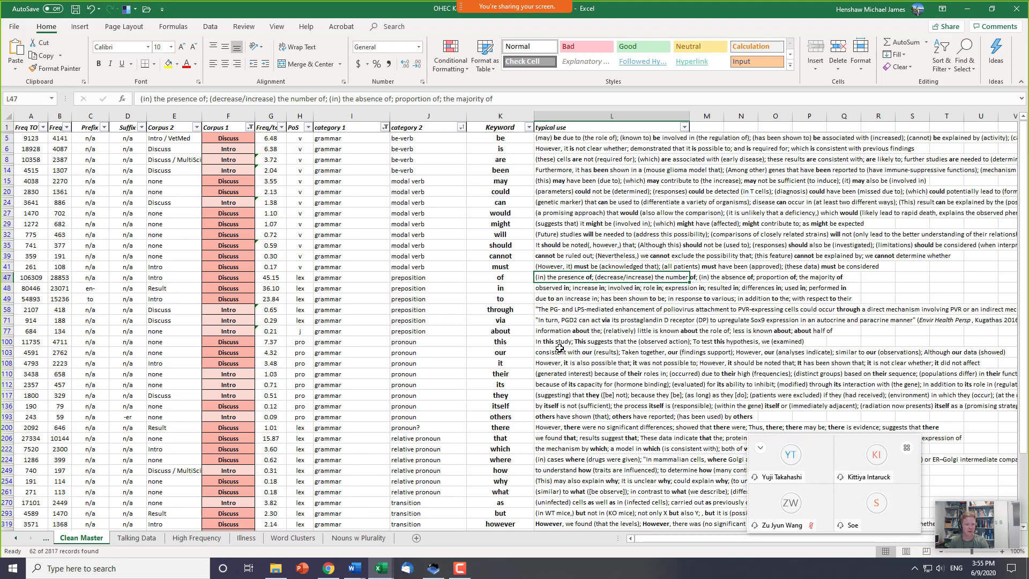
pyautogui.press('Left')
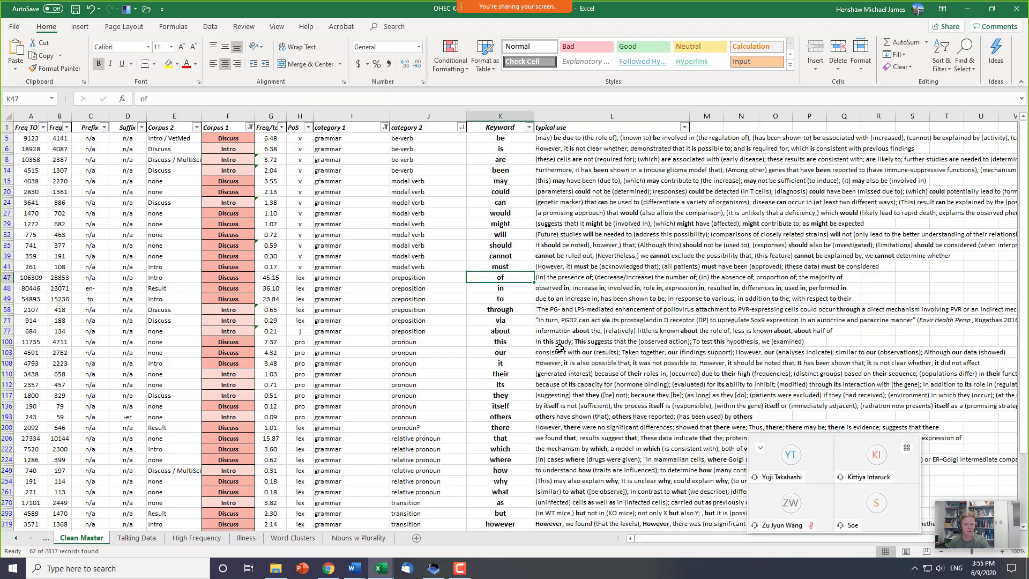
pyautogui.press('Down')
pyautogui.press('Down')
pyautogui.press('Down')
pyautogui.press('Down')
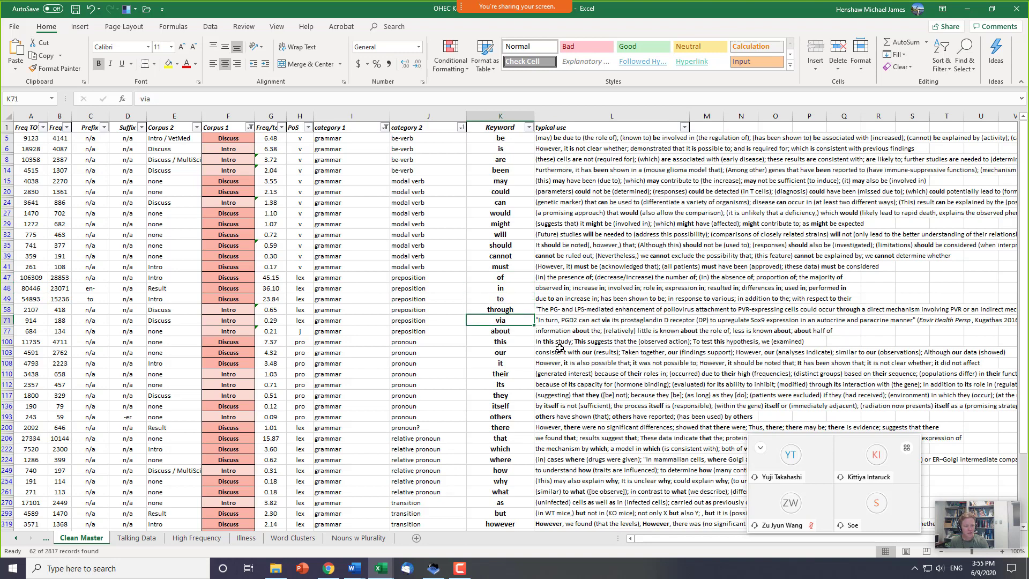
# - Highlight the transition keywords from "as" to "besides" with their category, and check the typical uses of "as" and "but"
pyautogui.scroll(-1, 559, 348)
pyautogui.scroll(-5, 559, 349)
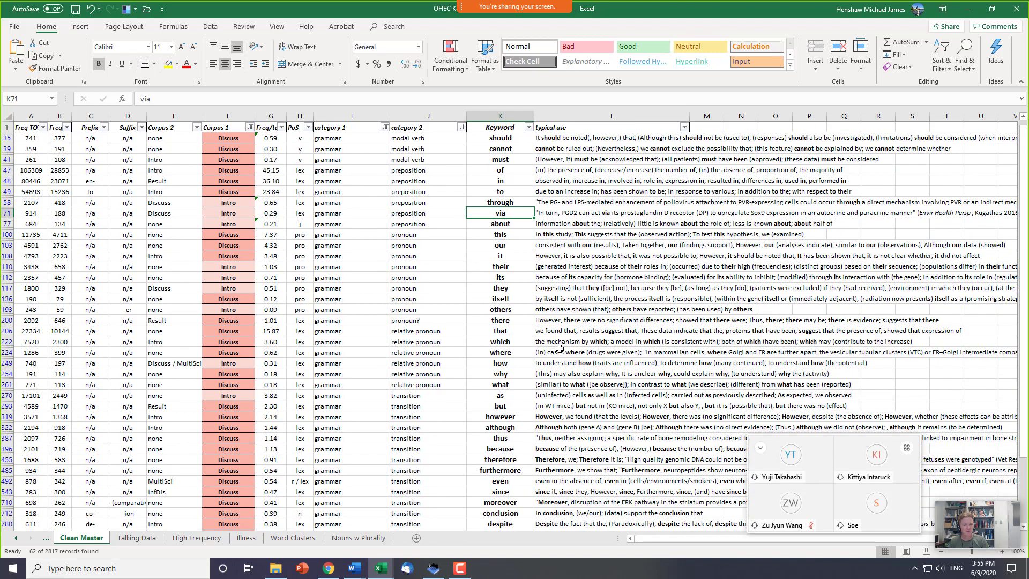
pyautogui.scroll(-3, 559, 348)
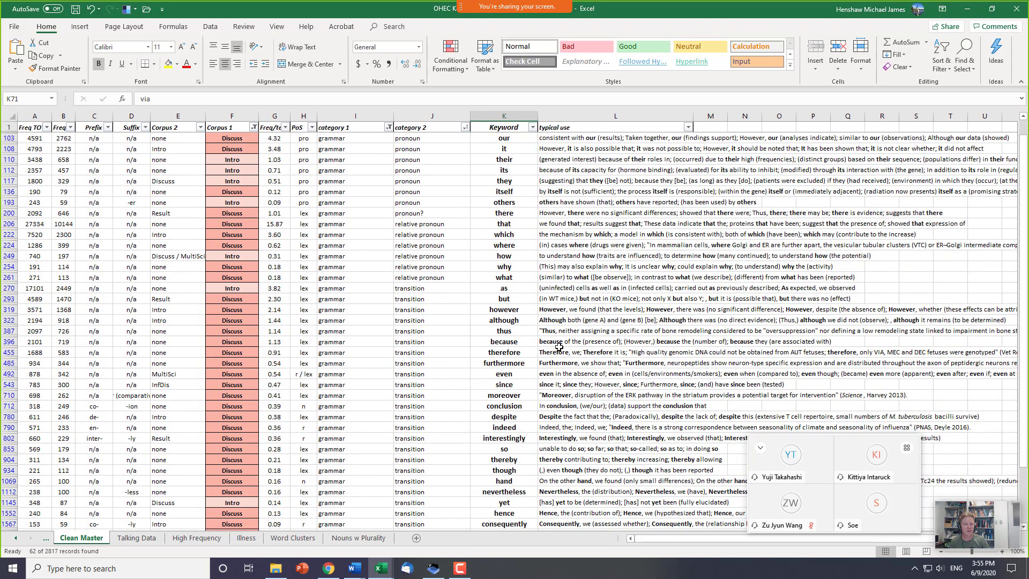
pyautogui.scroll(-1, 499, 276)
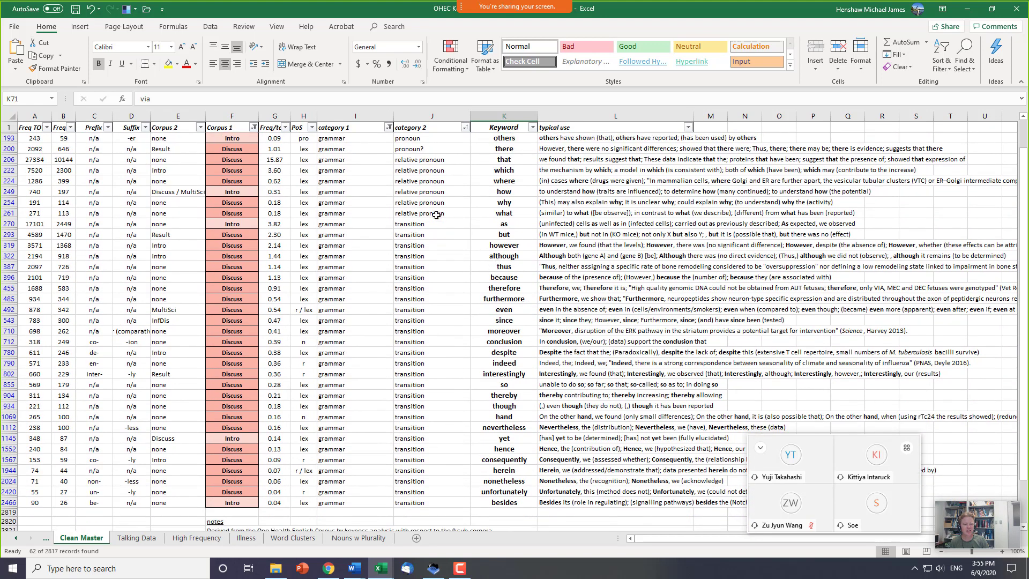
pyautogui.moveTo(437, 224); pyautogui.dragTo(524, 507)
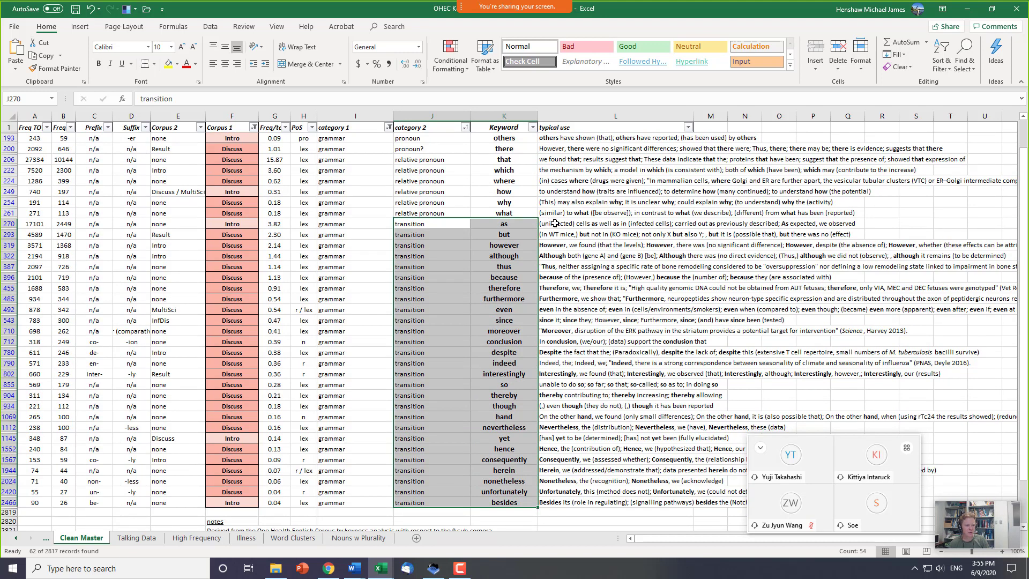
pyautogui.click(555, 223)
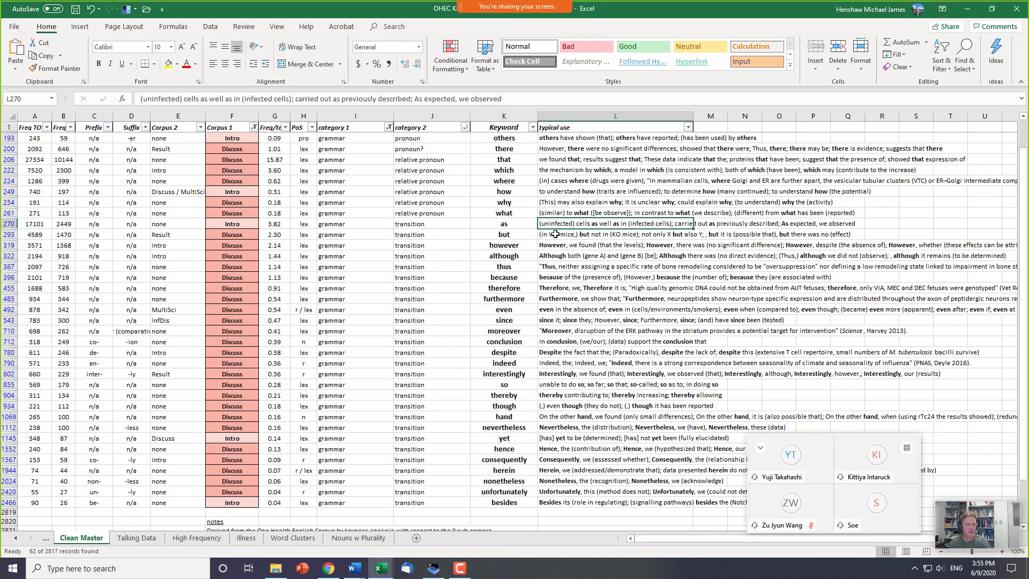
pyautogui.click(555, 235)
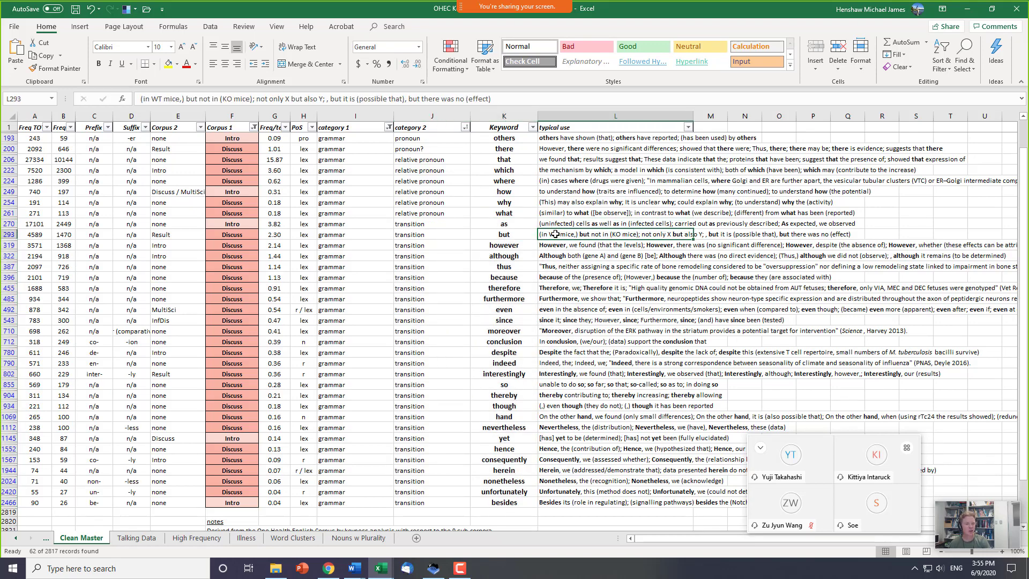
# - Open the typical use entry of "however" and highlight the phrases "However, we found" and "However, there"
pyautogui.press('Down')
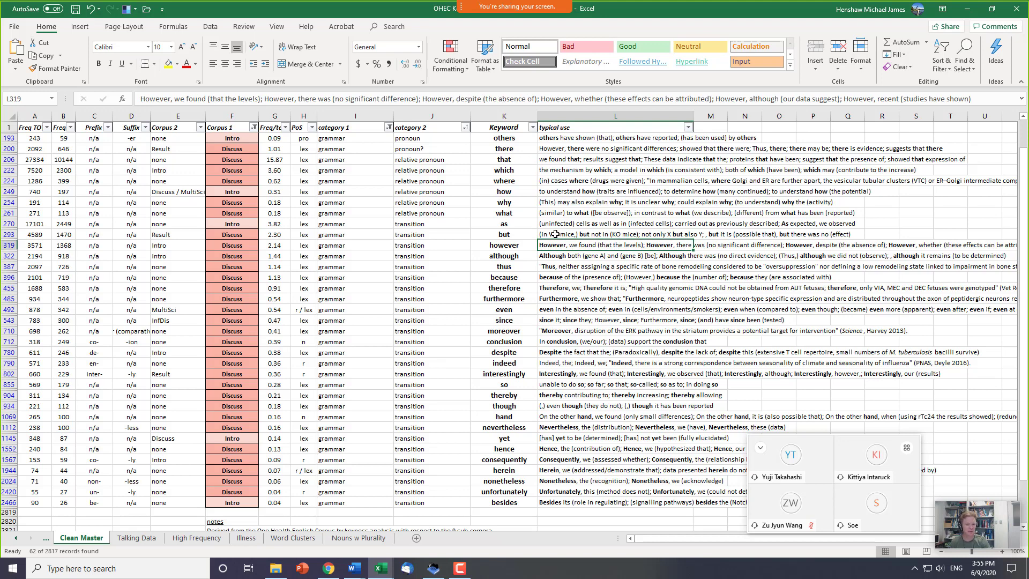
pyautogui.press('F2')
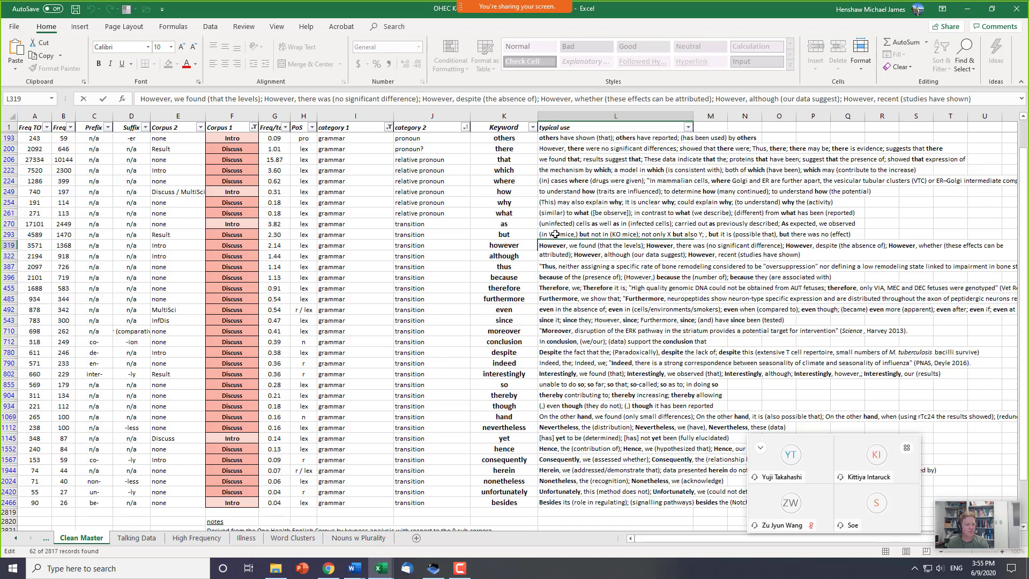
pyautogui.press('Home')
pyautogui.hotkey('ctrl', 'shift', 'Right')
pyautogui.hotkey('ctrl', 'shift', 'Right')
pyautogui.hotkey('ctrl', 'shift', 'Right')
pyautogui.hotkey('ctrl', 'shift', 'Right')
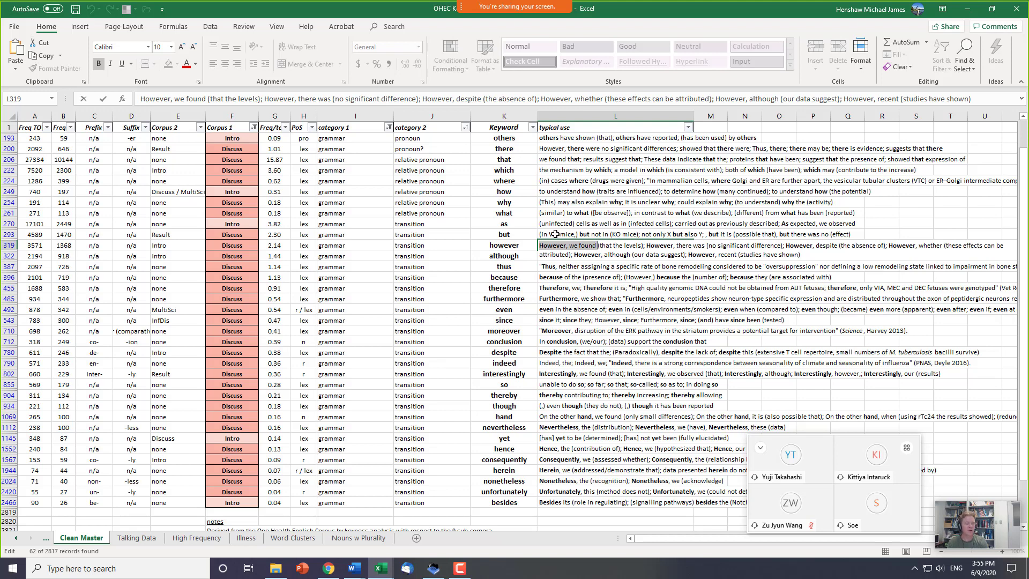
pyautogui.press('Right')
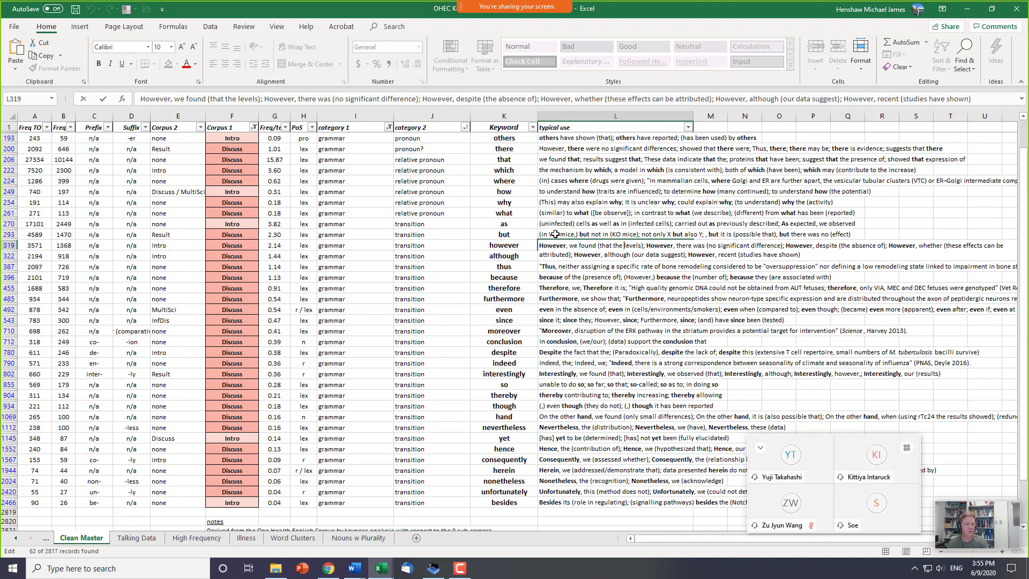
pyautogui.hotkey('ctrl', 'shift', 'Right')
pyautogui.hotkey('ctrl', 'shift', 'Right')
pyautogui.hotkey('ctrl', 'shift', 'Right')
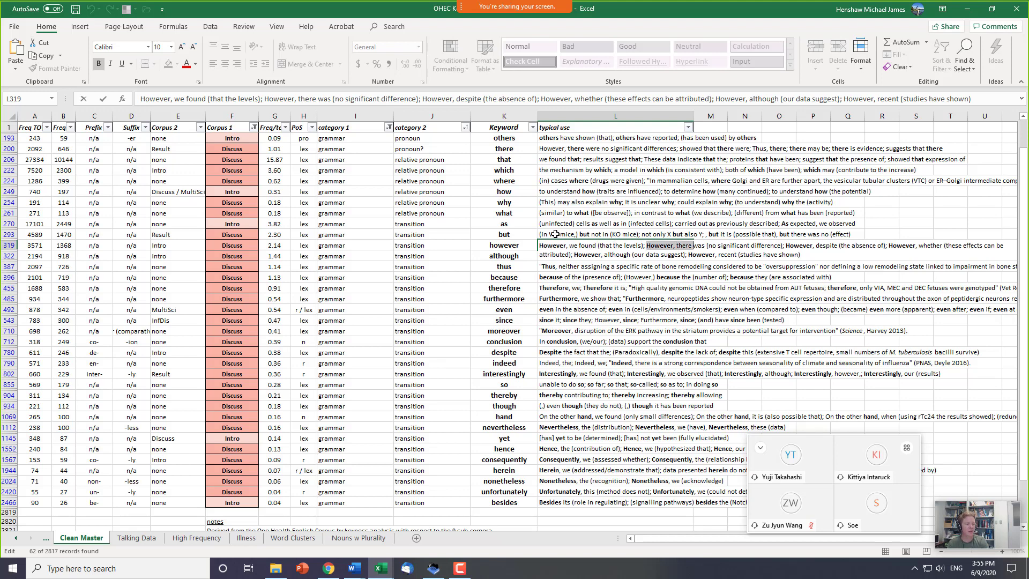
# - Examine the comma after the first "However" in the entry and leave the cell without editing it
pyautogui.press('Down')
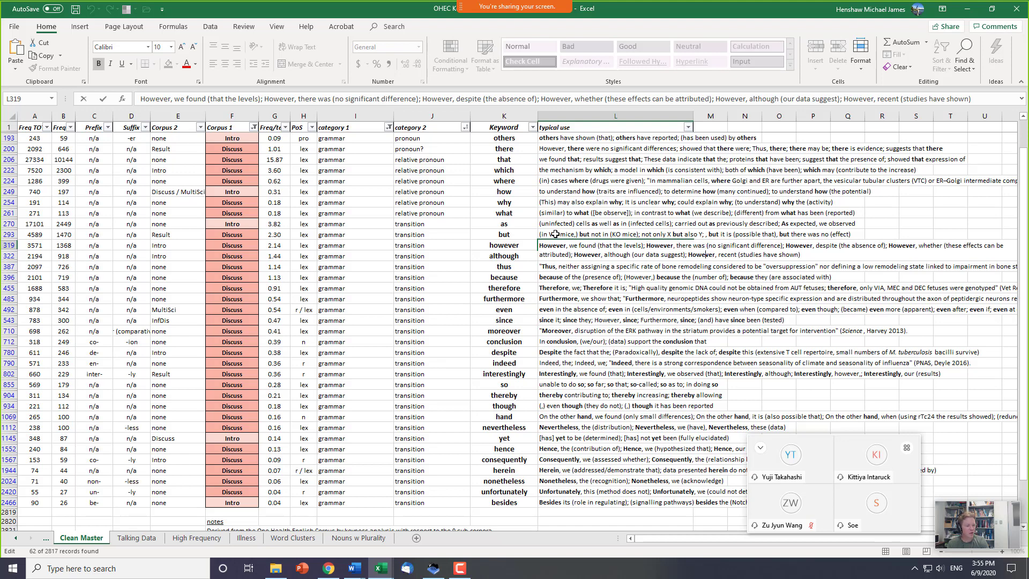
pyautogui.press('Left')
pyautogui.press('Right')
pyautogui.press('Right')
pyautogui.press('Right')
pyautogui.press('Right')
pyautogui.press('Right')
pyautogui.press('Right')
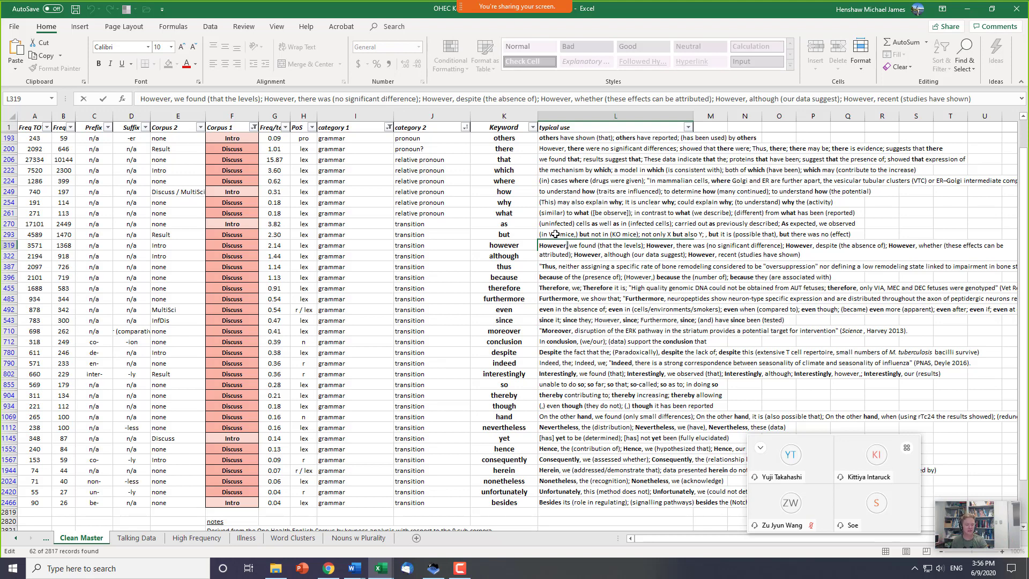
pyautogui.press('Return')
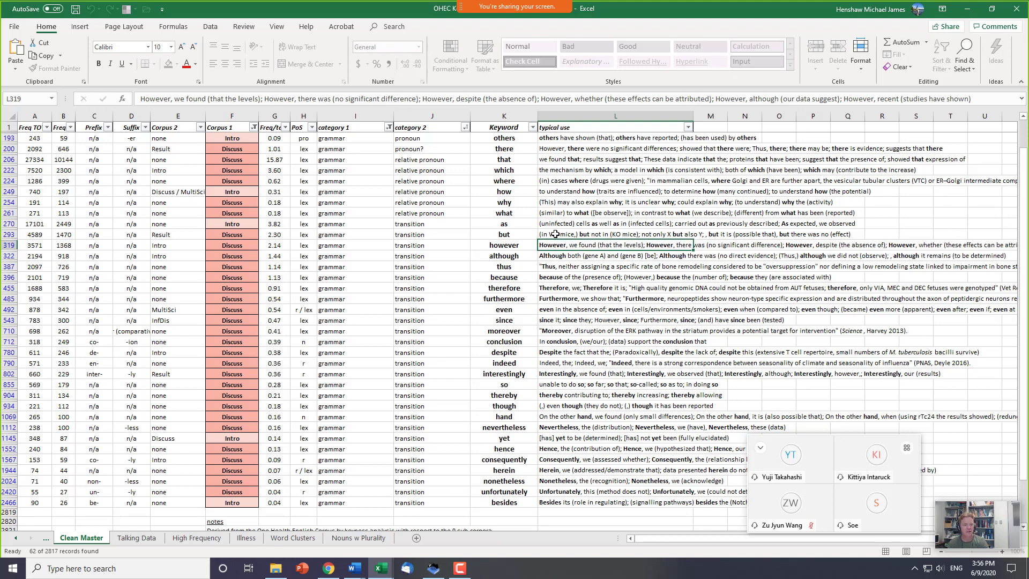
# - Open the typical use entry of "therefore" and highlight the first clause of its quoted example, starting at "High quality genomic DNA"
pyautogui.press('Down')
pyautogui.press('Down')
pyautogui.press('Down')
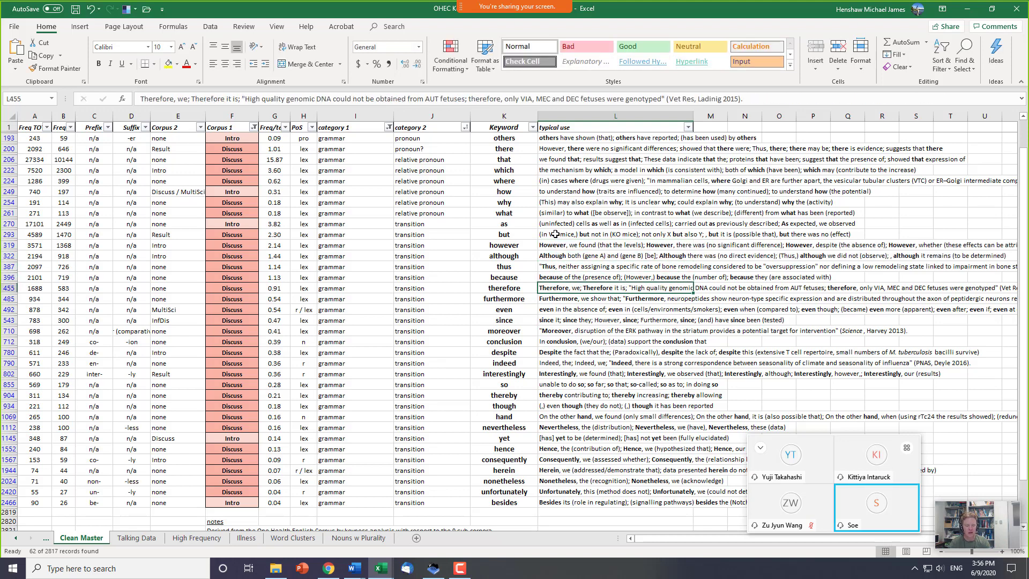
pyautogui.press('F2')
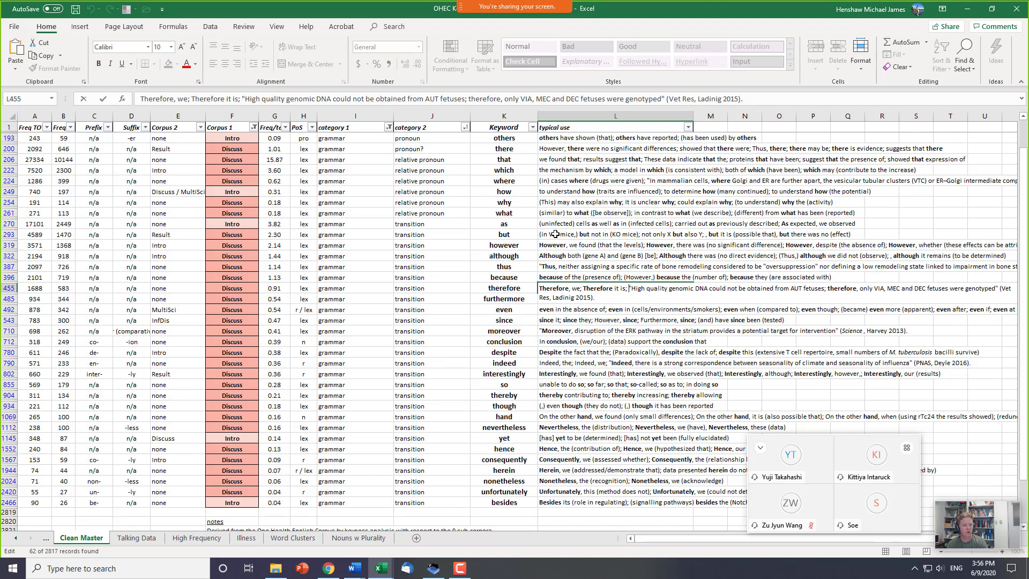
pyautogui.hotkey('shift', 'Right')
pyautogui.hotkey('shift', 'Right')
pyautogui.hotkey('shift', 'Right')
pyautogui.hotkey('shift', 'Right')
pyautogui.hotkey('shift', 'Right')
pyautogui.press('Right')
pyautogui.press('Left')
pyautogui.press('Left')
pyautogui.press('Left')
pyautogui.press('Left')
pyautogui.press('Left')
pyautogui.press('Left')
pyautogui.press('Left')
pyautogui.press('Left')
pyautogui.press('Left')
pyautogui.press('Left')
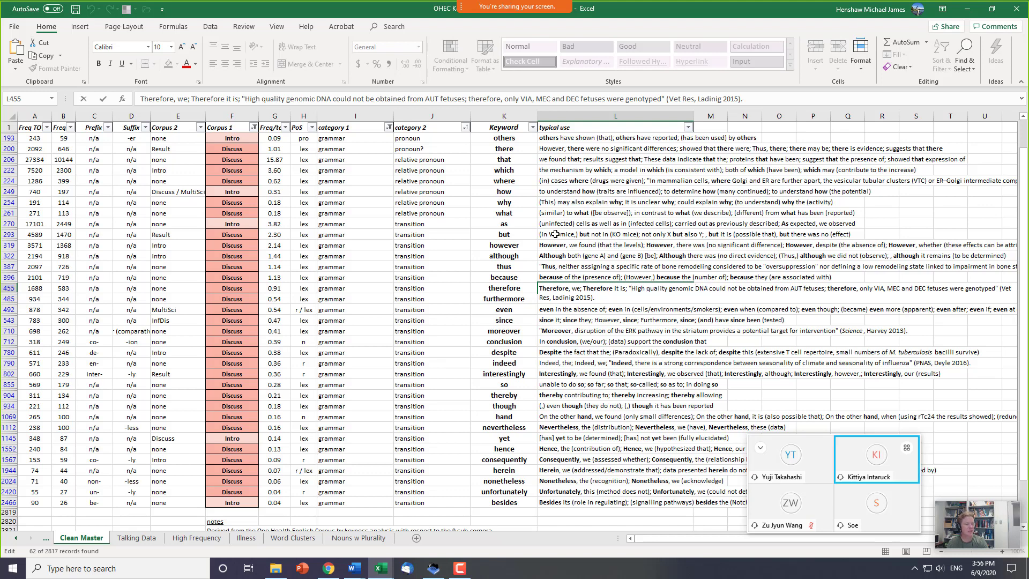
pyautogui.press('Left')
pyautogui.press('Left')
pyautogui.press('Left')
pyautogui.press('Left')
pyautogui.press('Left')
pyautogui.press('Left')
pyautogui.press('Left')
pyautogui.press('Left')
pyautogui.press('Left')
pyautogui.press('Left')
pyautogui.press('Left')
pyautogui.press('Left')
pyautogui.press('Left')
pyautogui.press('Left')
pyautogui.press('Left')
pyautogui.press('Left')
pyautogui.press('Left')
pyautogui.press('Left')
pyautogui.press('Left')
pyautogui.press('Left')
pyautogui.hotkey('ctrl', 'shift', 'Right')
pyautogui.hotkey('ctrl', 'shift', 'Right')
pyautogui.hotkey('ctrl', 'shift', 'Right')
pyautogui.hotkey('ctrl', 'shift', 'Right')
pyautogui.hotkey('ctrl', 'shift', 'Right')
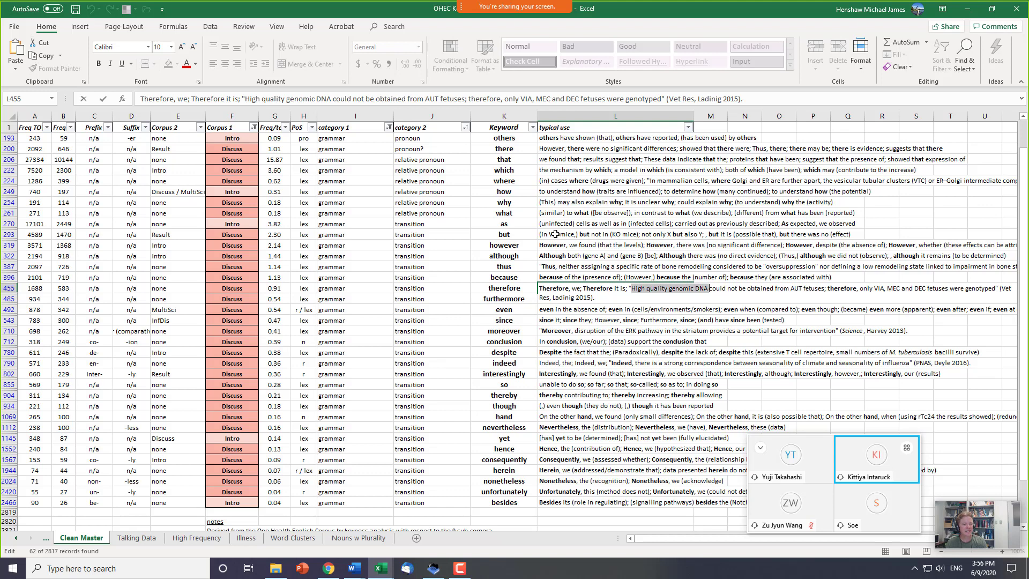
pyautogui.hotkey('ctrl', 'shift', 'Right')
pyautogui.hotkey('ctrl', 'shift', 'Right')
pyautogui.hotkey('ctrl', 'shift', 'Right')
pyautogui.hotkey('ctrl', 'shift', 'Right')
pyautogui.hotkey('ctrl', 'shift', 'Right')
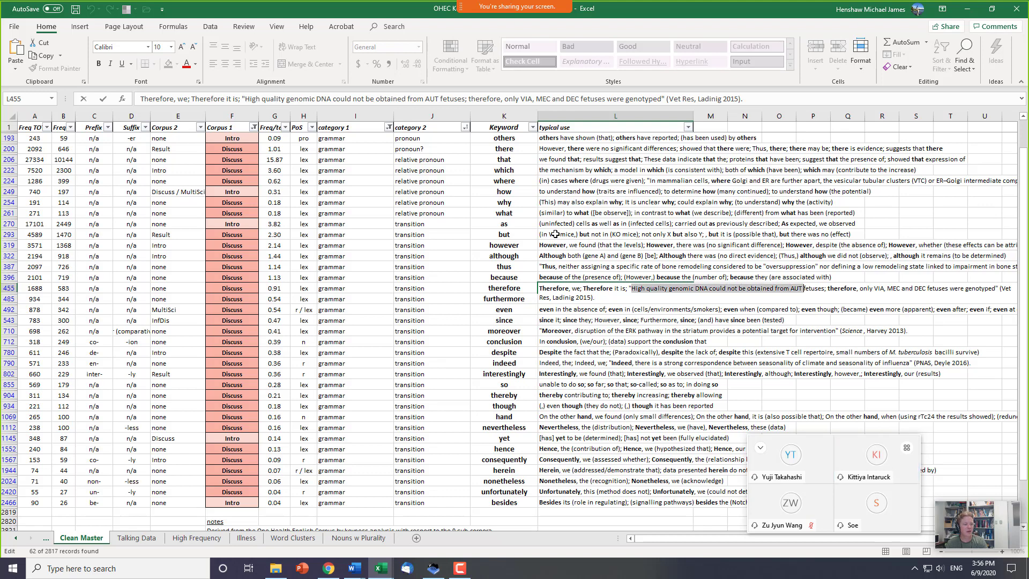
pyautogui.hotkey('ctrl', 'shift', 'Right')
pyautogui.press('Right')
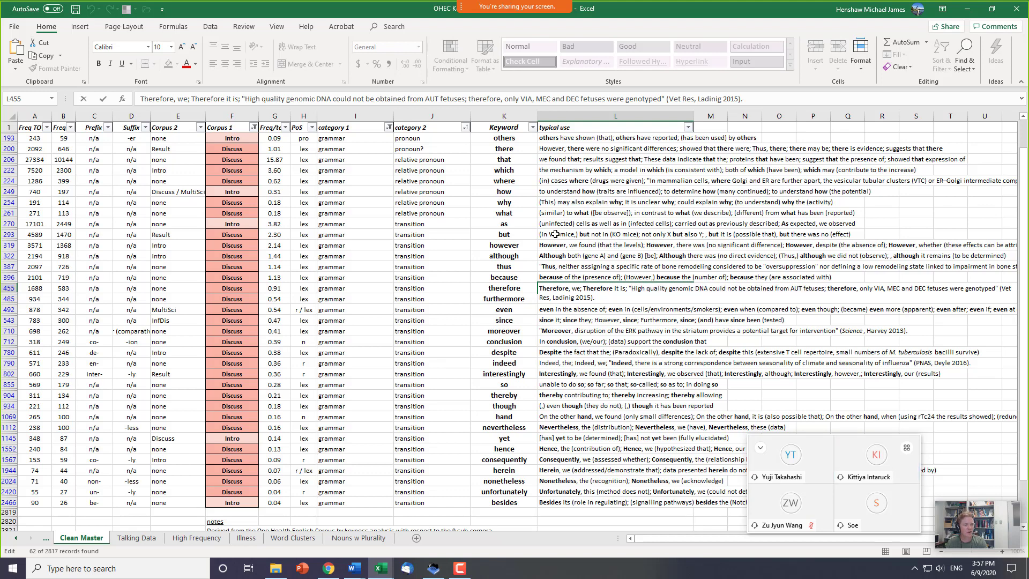
# - Highlight the second clause of the quoted example, "therefore, only VIA, MEC and DEC fetuses were genotyped"
pyautogui.hotkey('ctrl', 'shift', 'Right')
pyautogui.hotkey('ctrl', 'shift', 'Right')
pyautogui.hotkey('ctrl', 'shift', 'Right')
pyautogui.hotkey('ctrl', 'shift', 'Right')
pyautogui.hotkey('ctrl', 'shift', 'Right')
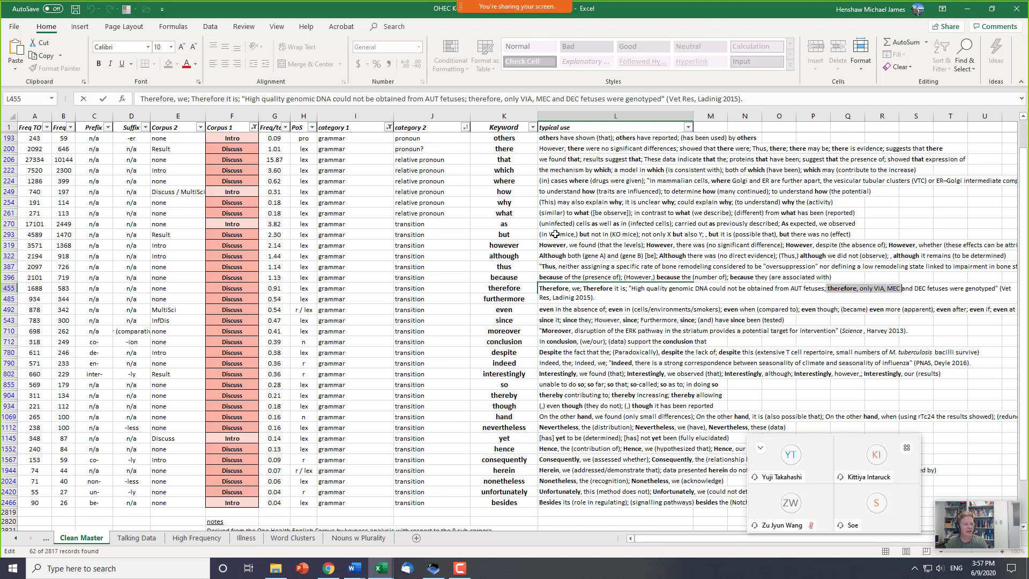
pyautogui.hotkey('ctrl', 'shift', 'Right')
pyautogui.hotkey('ctrl', 'shift', 'Right')
pyautogui.hotkey('ctrl', 'shift', 'Right')
pyautogui.hotkey('ctrl', 'shift', 'Right')
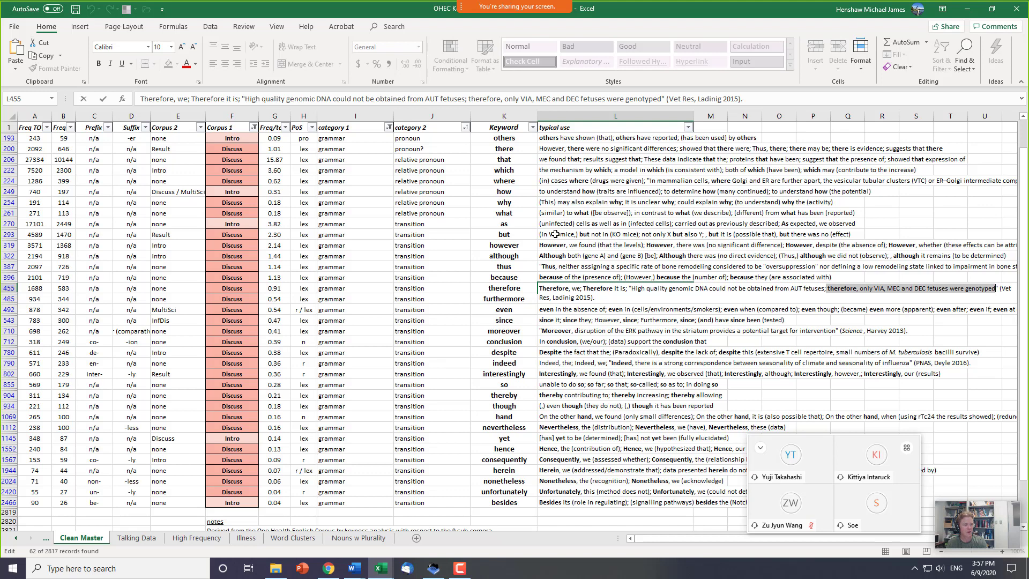
pyautogui.press('Right')
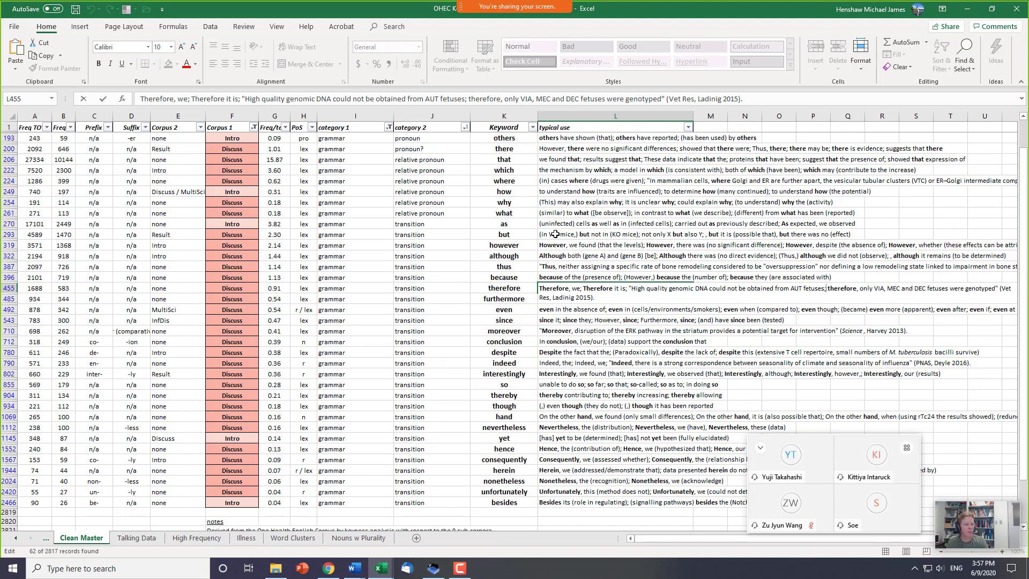
# - Highlight the words before the semicolon in the quoted example and place the cursor right after "therefore"
pyautogui.hotkey('ctrl', 'shift', 'Left')
pyautogui.hotkey('ctrl', 'shift', 'Left')
pyautogui.hotkey('ctrl', 'shift', 'Left')
pyautogui.hotkey('ctrl', 'shift', 'Left')
pyautogui.hotkey('ctrl', 'shift', 'Left')
pyautogui.hotkey('ctrl', 'shift', 'Left')
pyautogui.press('Right')
pyautogui.hotkey('ctrl', 'Right')
pyautogui.hotkey('ctrl', 'Right')
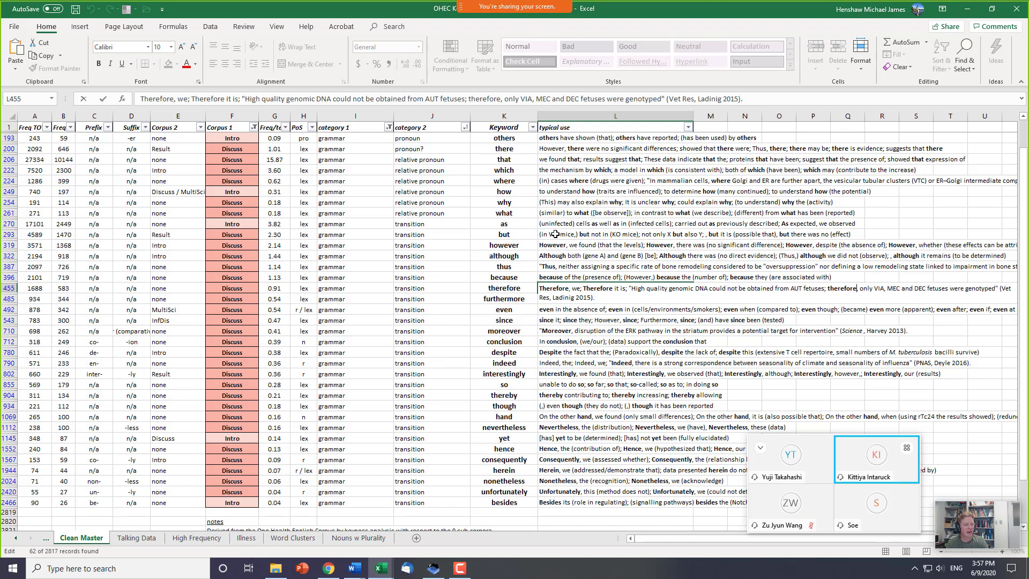
# - Examine the text following "therefore" in the quoted example and compare it with the sentence-initial "Therefore it is"
pyautogui.hotkey('shift', 'Right')
pyautogui.hotkey('shift', 'Right')
pyautogui.hotkey('shift', 'Right')
pyautogui.hotkey('shift', 'Right')
pyautogui.hotkey('shift', 'Right')
pyautogui.hotkey('shift', 'Right')
pyautogui.hotkey('shift', 'Right')
pyautogui.hotkey('shift', 'Right')
pyautogui.hotkey('shift', 'Right')
pyautogui.hotkey('shift', 'Right')
pyautogui.hotkey('shift', 'Right')
pyautogui.hotkey('shift', 'Right')
pyautogui.hotkey('shift', 'Right')
pyautogui.hotkey('shift', 'Right')
pyautogui.hotkey('shift', 'Right')
pyautogui.hotkey('shift', 'Right')
pyautogui.hotkey('shift', 'Right')
pyautogui.hotkey('shift', 'Right')
pyautogui.hotkey('shift', 'Right')
pyautogui.press('Left')
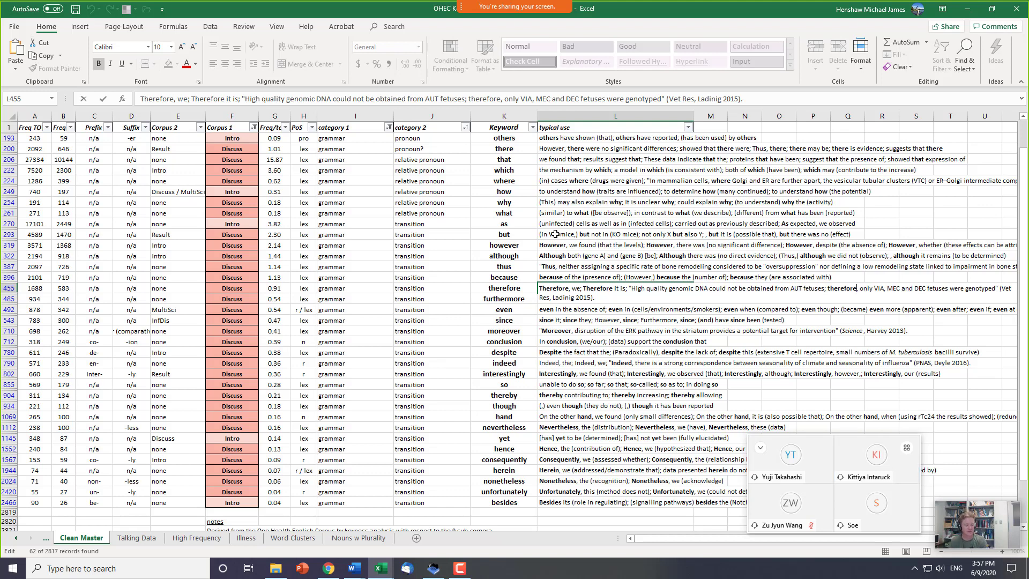
pyautogui.hotkey('ctrl', 'shift', 'Left')
pyautogui.doubleClick(597, 288)
pyautogui.click(872, 286)
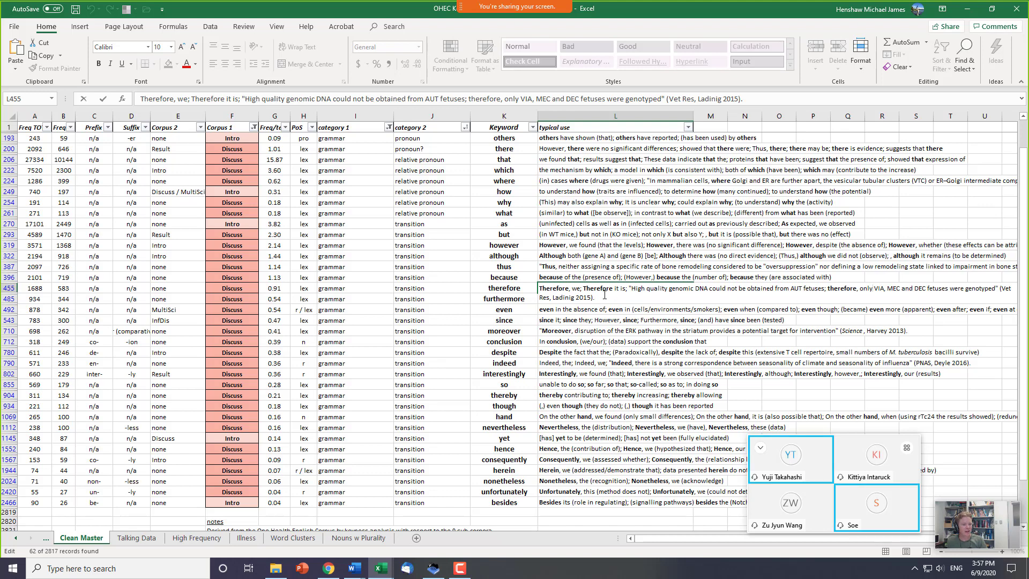
# - Check the typical uses of "thus" and "moreover" and highlight part of the transition keyword list
pyautogui.click(589, 271)
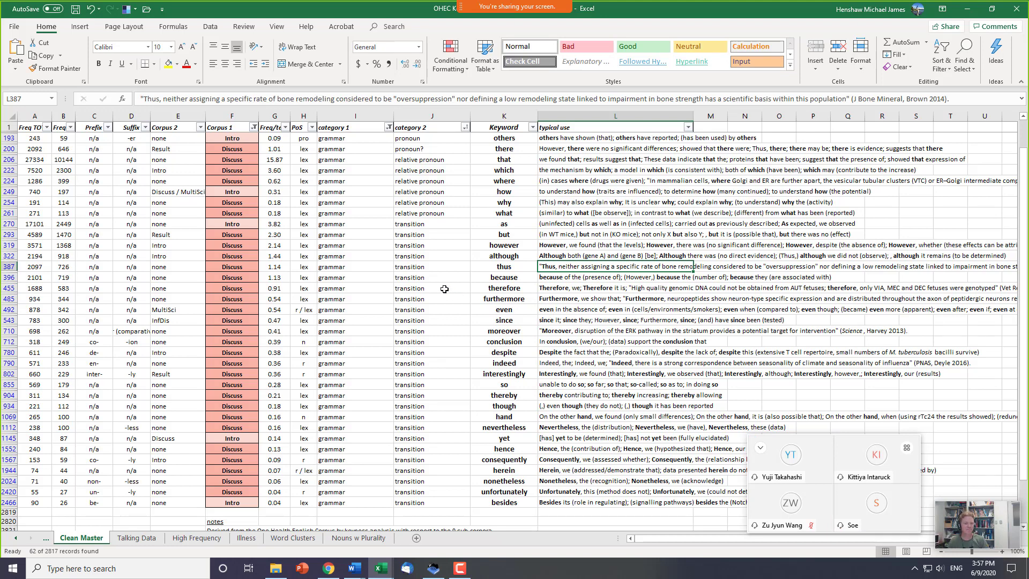
pyautogui.moveTo(437, 226); pyautogui.dragTo(510, 328)
pyautogui.doubleClick(547, 331)
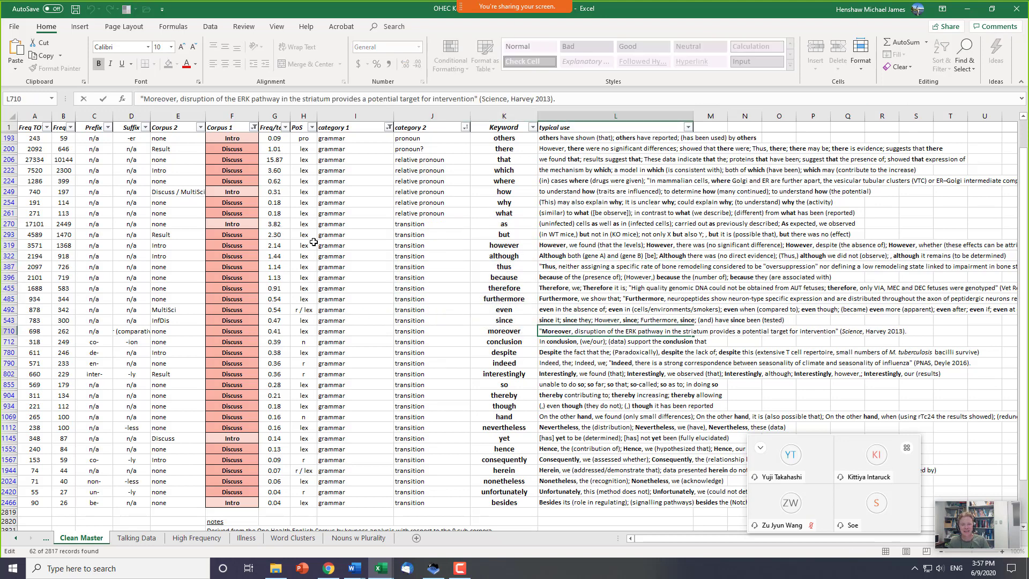
# - Compare transition frequencies by highlighting all transition rows, the group from "as" to "therefore", and the group from "therefore" to "besides"
pyautogui.moveTo(284, 221); pyautogui.dragTo(500, 501)
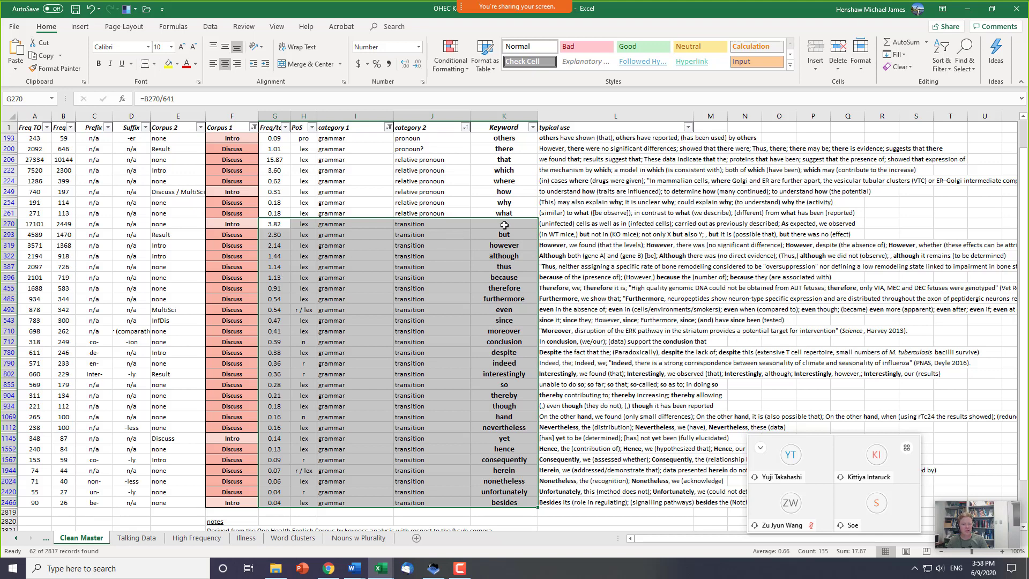
pyautogui.moveTo(504, 225); pyautogui.dragTo(284, 289)
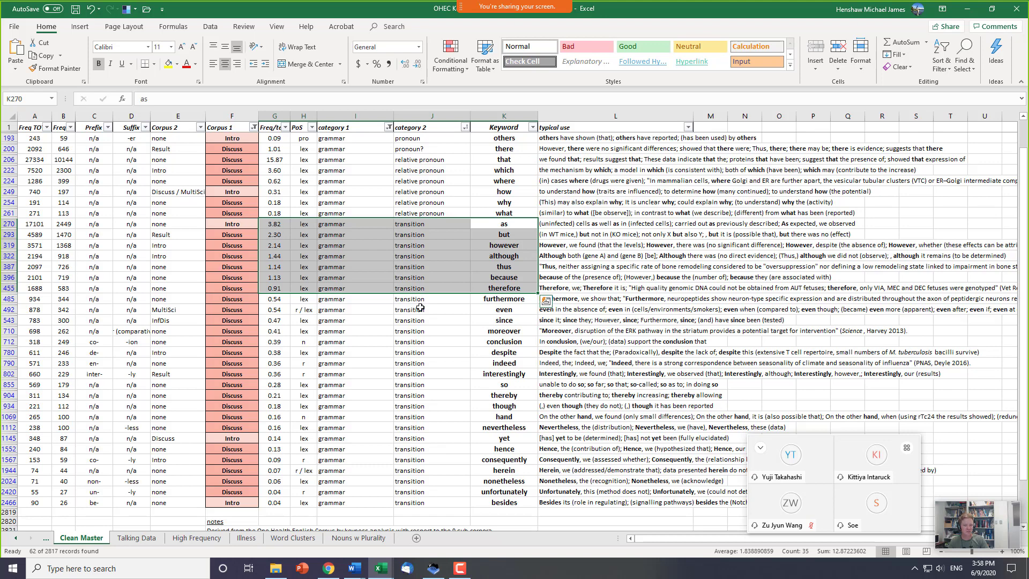
pyautogui.click(505, 316)
pyautogui.moveTo(488, 289); pyautogui.dragTo(240, 502)
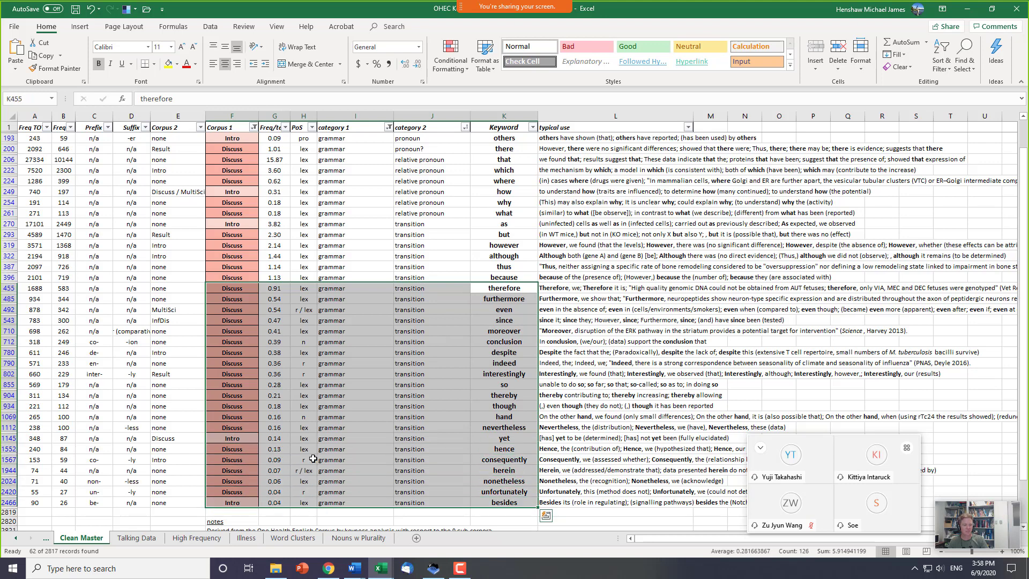
# - Highlight the transition keywords from "thus" to "unfortunately" and from "therefore" to "consequently", checking "moreover" and "even" individually
pyautogui.click(507, 330)
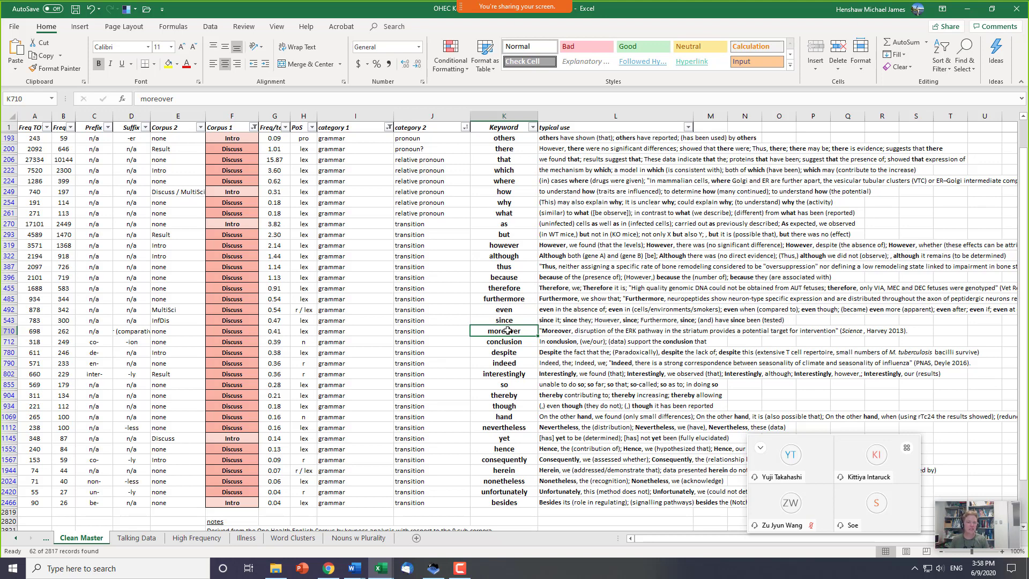
pyautogui.click(528, 267)
pyautogui.moveTo(528, 267); pyautogui.dragTo(497, 497)
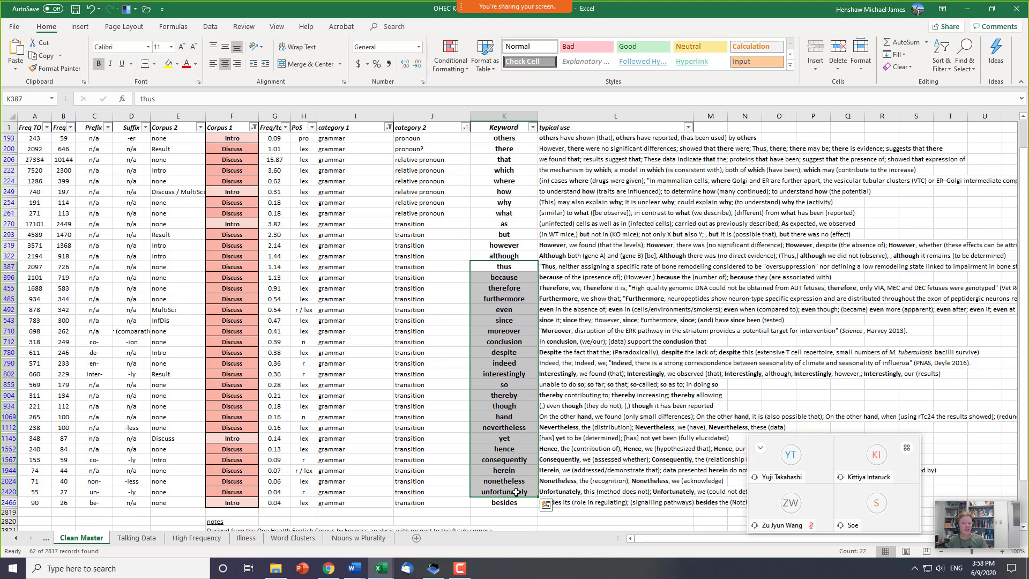
pyautogui.click(530, 331)
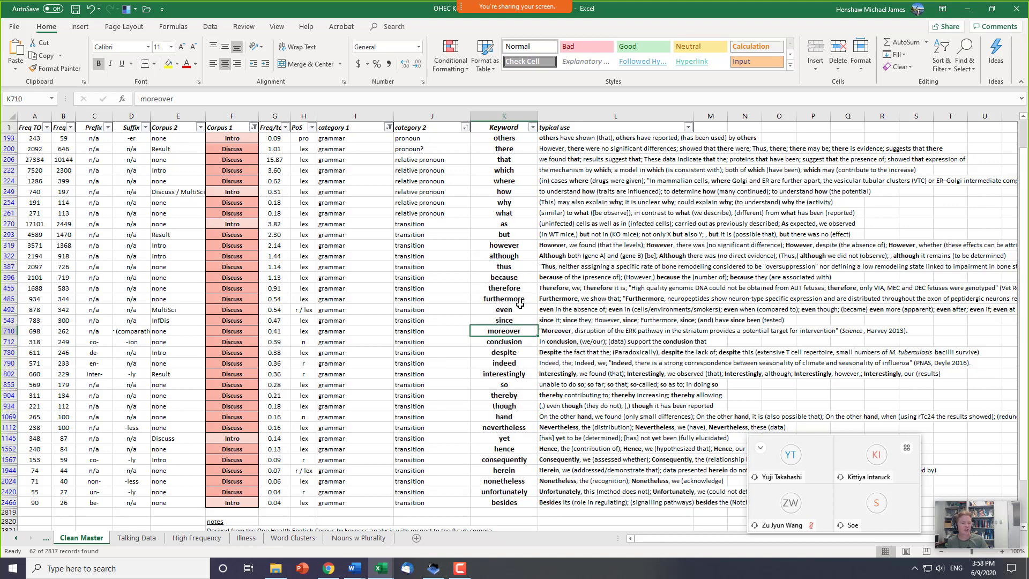
pyautogui.moveTo(519, 287); pyautogui.dragTo(506, 459)
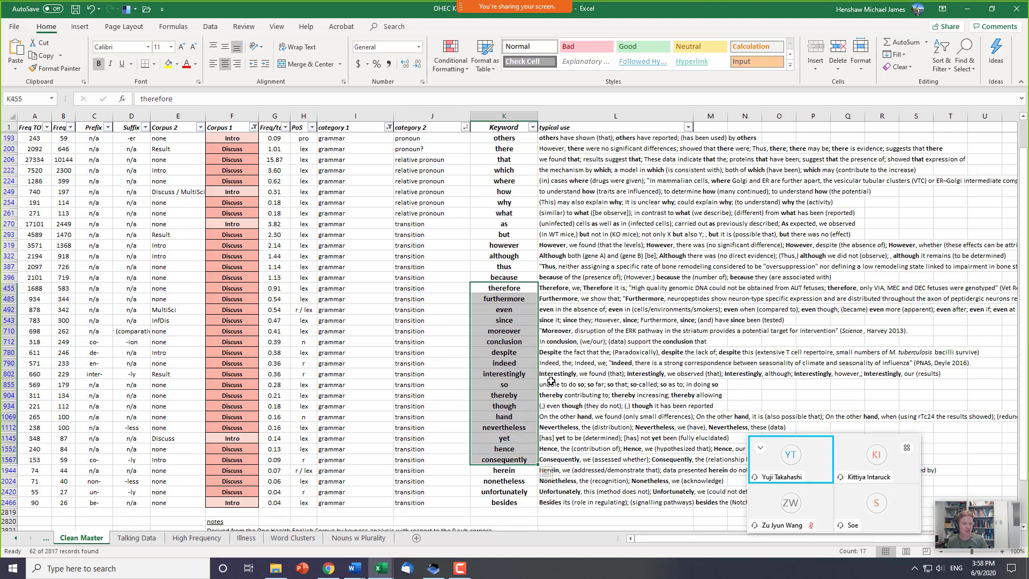
pyautogui.click(526, 309)
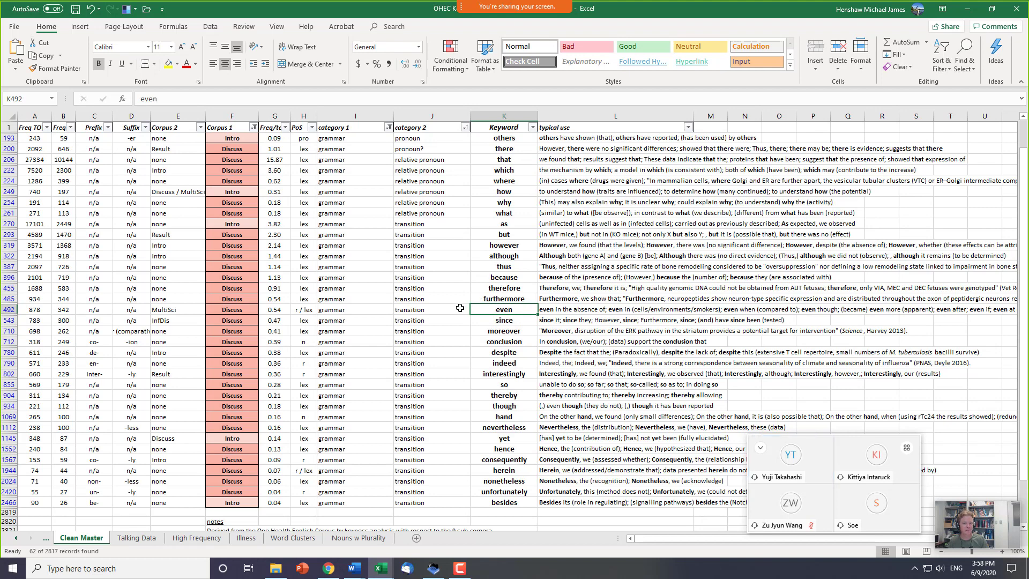
# - Clear the filter on category 1 so that keywords of all categories are listed
pyautogui.click(388, 323)
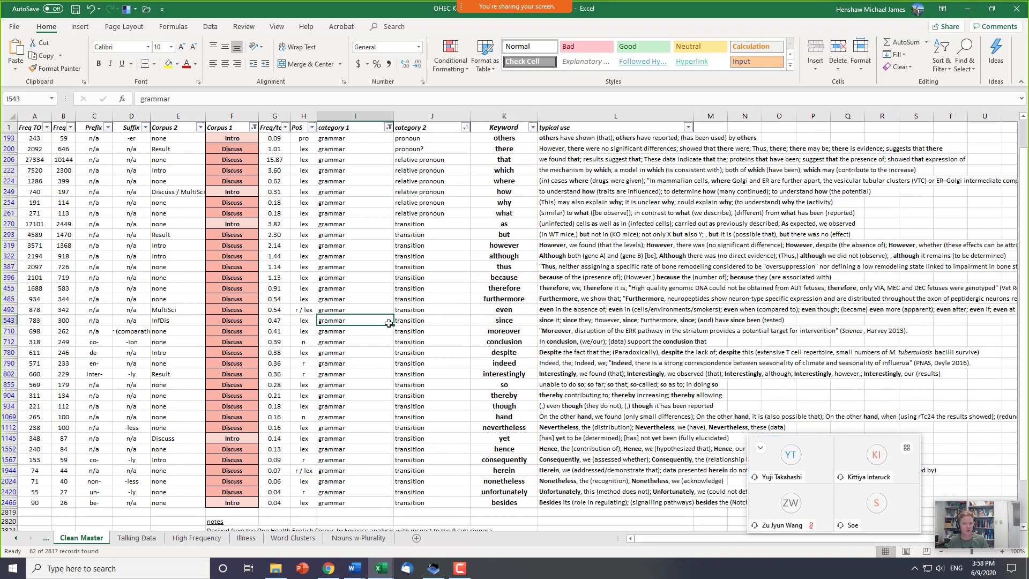
pyautogui.hotkey('ctrl', 'Up')
pyautogui.hotkey('ctrl', 'Up')
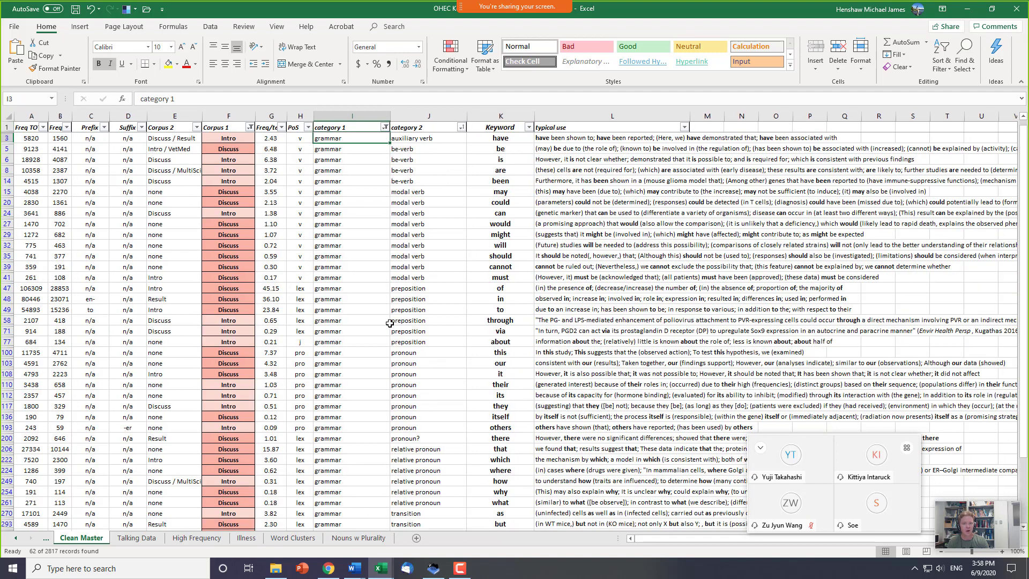
pyautogui.press('Down')
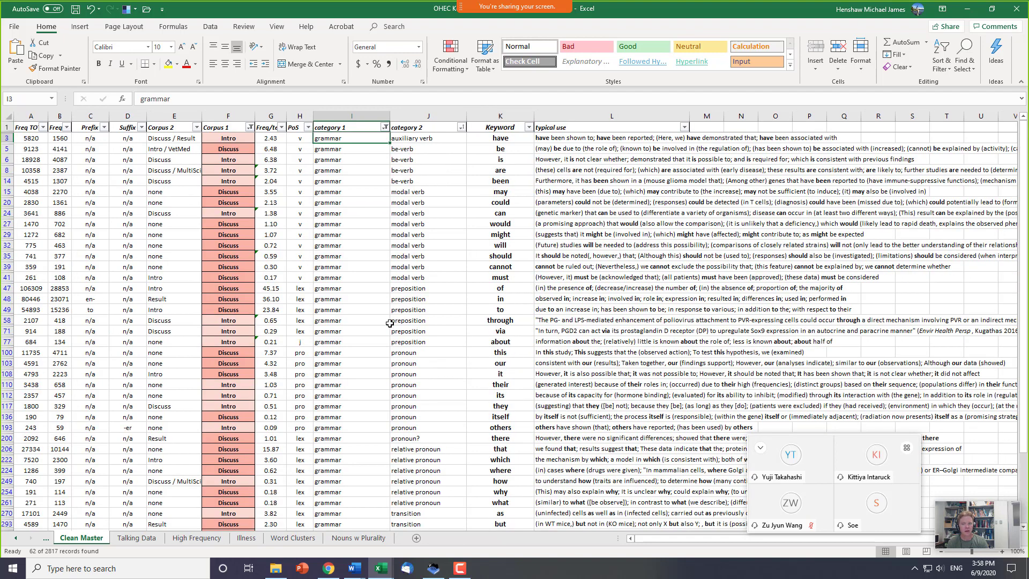
pyautogui.click(385, 127)
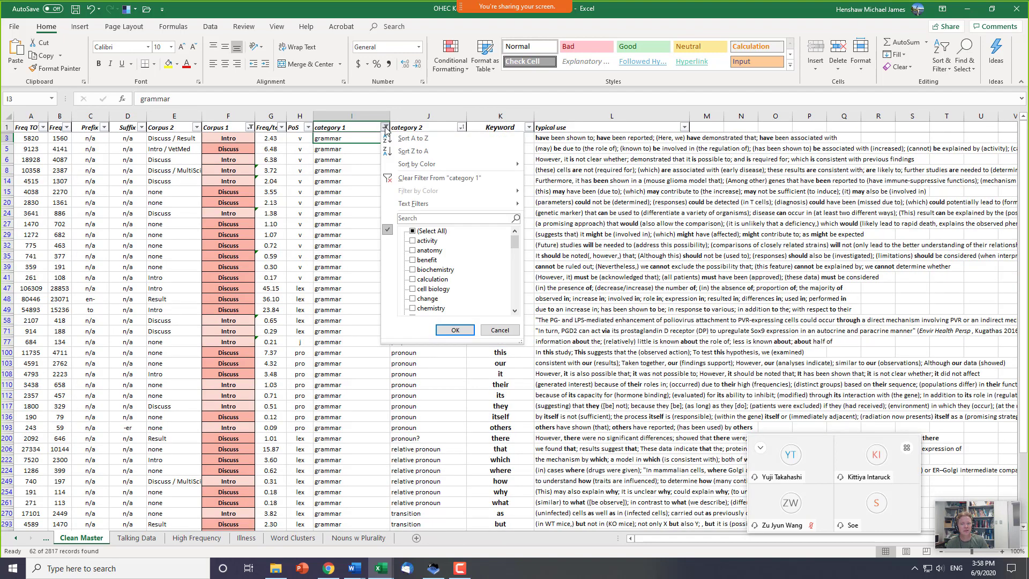
pyautogui.click(414, 179)
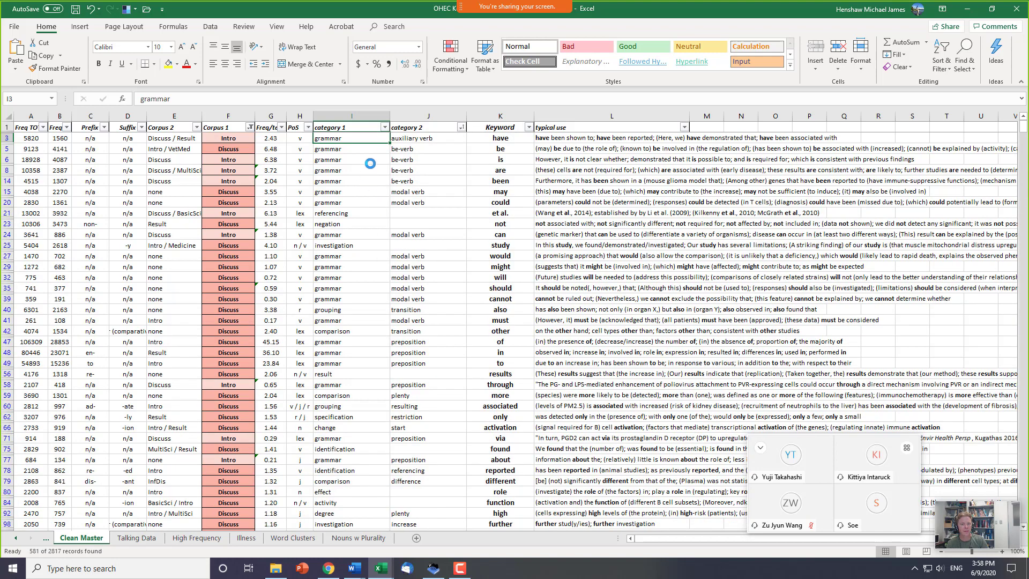
# - Select the Corpus 1 entries through the last row to review the Intro and Discuss keywords, and return to the first entry
pyautogui.click(248, 137)
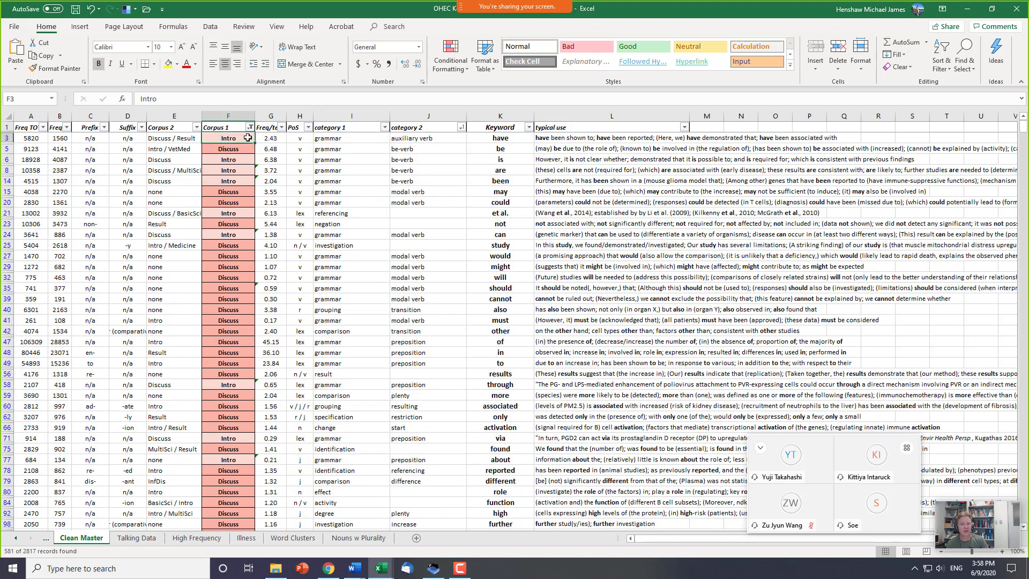
pyautogui.hotkey('ctrl', 'shift', 'Down')
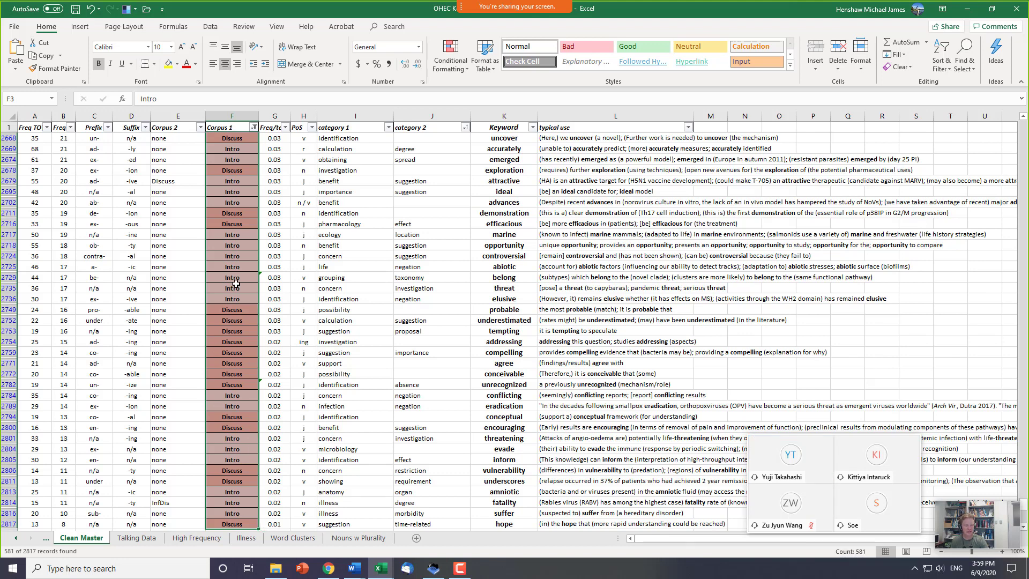
pyautogui.hotkey('ctrl', 'Up')
pyautogui.press('Down')
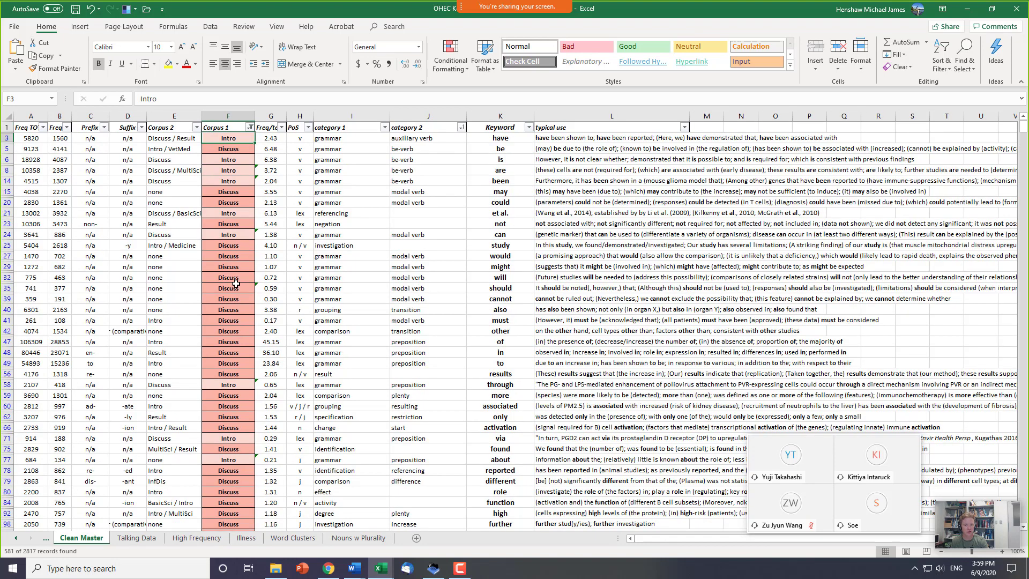
# - Filter the PoS column to only the verb types j / v, n / v, v, v / j, v / j / r and v / n
pyautogui.click(308, 127)
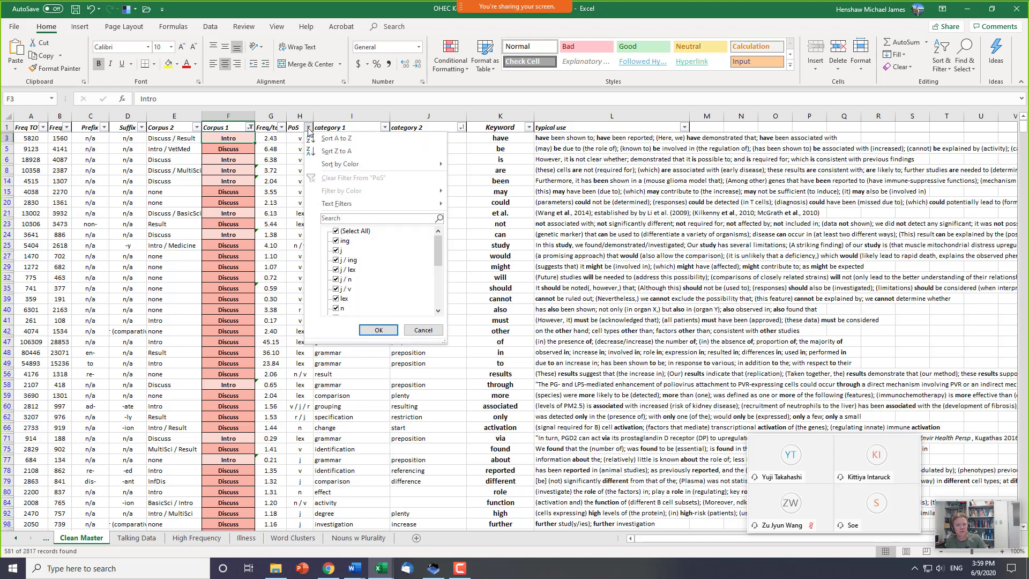
pyautogui.click(350, 232)
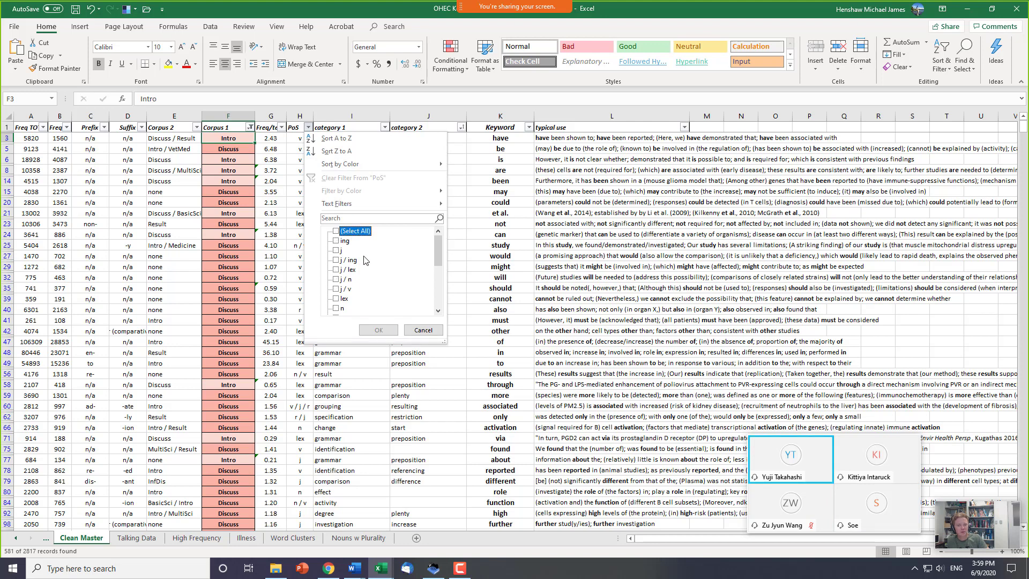
pyautogui.click(343, 289)
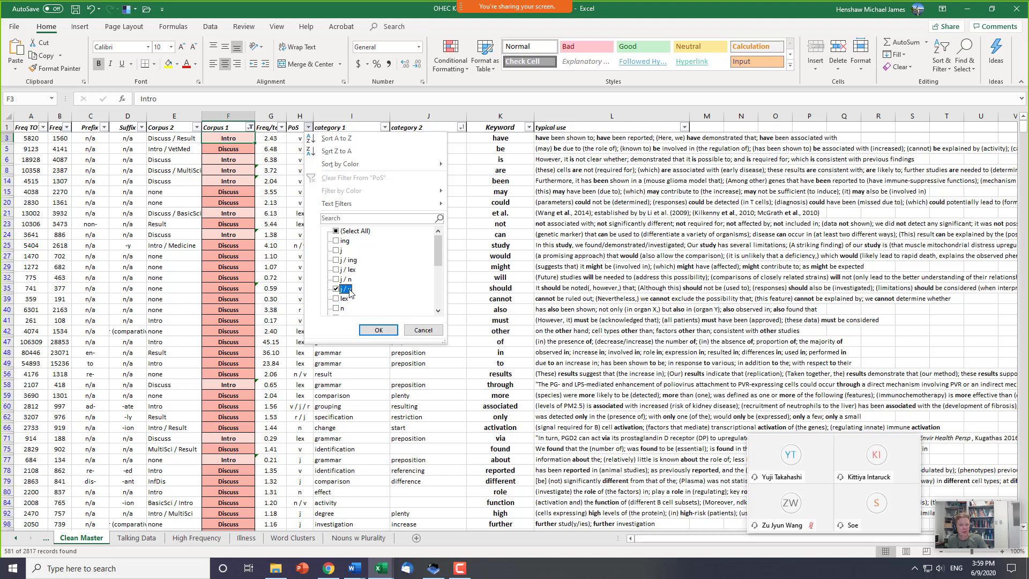
pyautogui.scroll(-2, 387, 274)
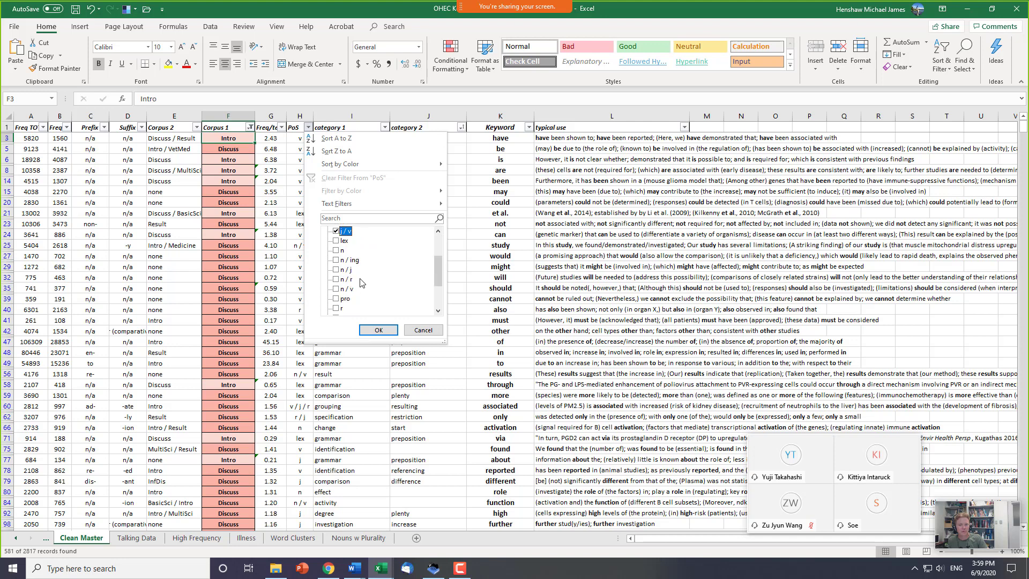
pyautogui.click(346, 289)
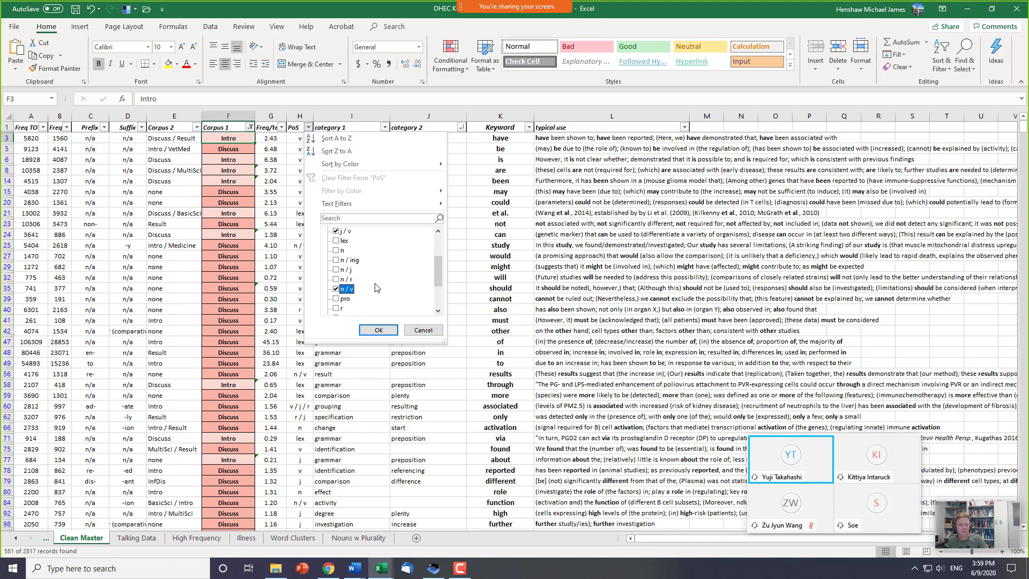
pyautogui.scroll(-2, 377, 288)
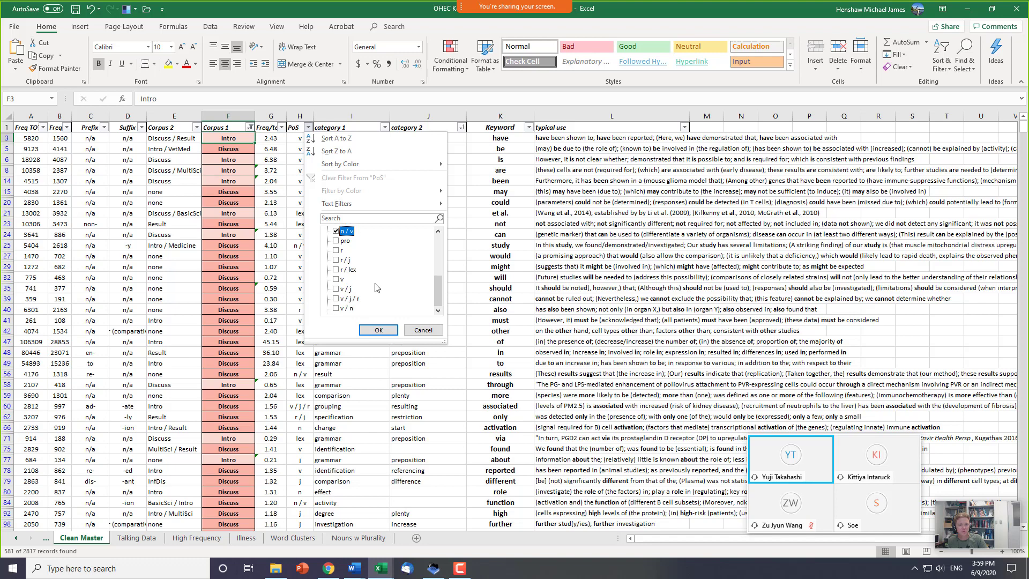
pyautogui.click(336, 279)
pyautogui.click(336, 289)
pyautogui.click(336, 298)
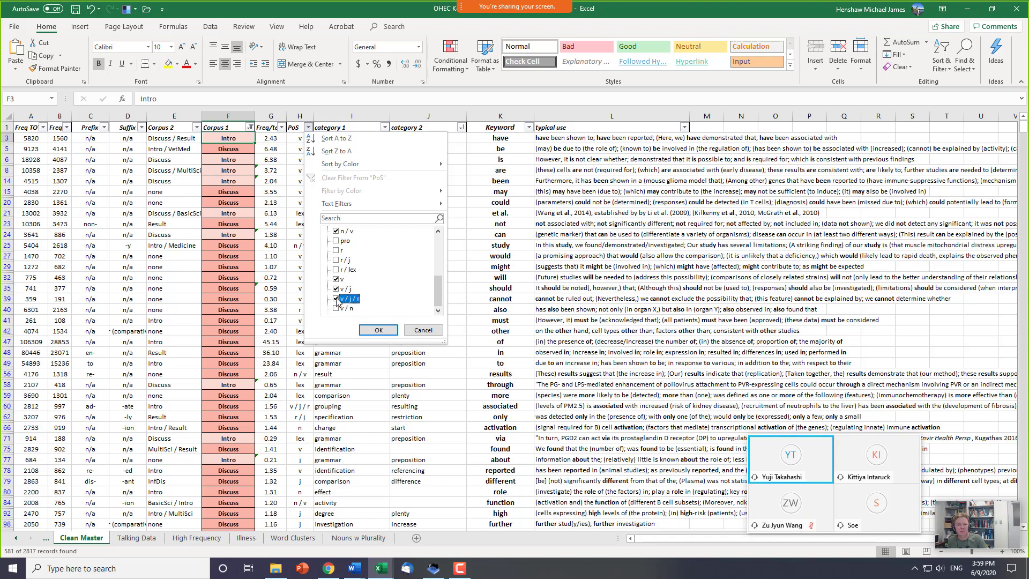
pyautogui.click(336, 308)
pyautogui.click(378, 329)
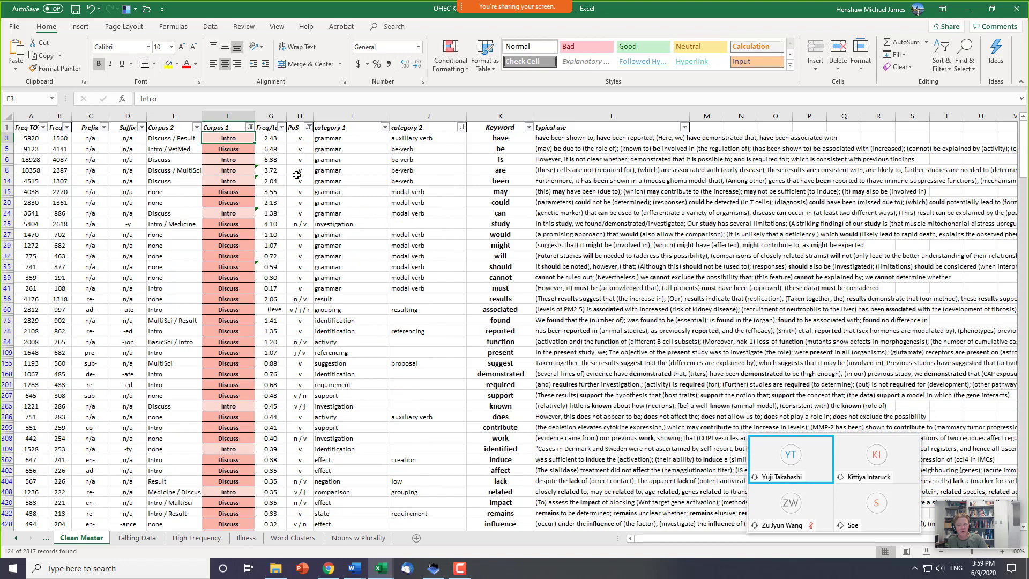
# - Select the filtered verb keywords from "have" to the end of the list to review them, and return to the top
pyautogui.click(489, 137)
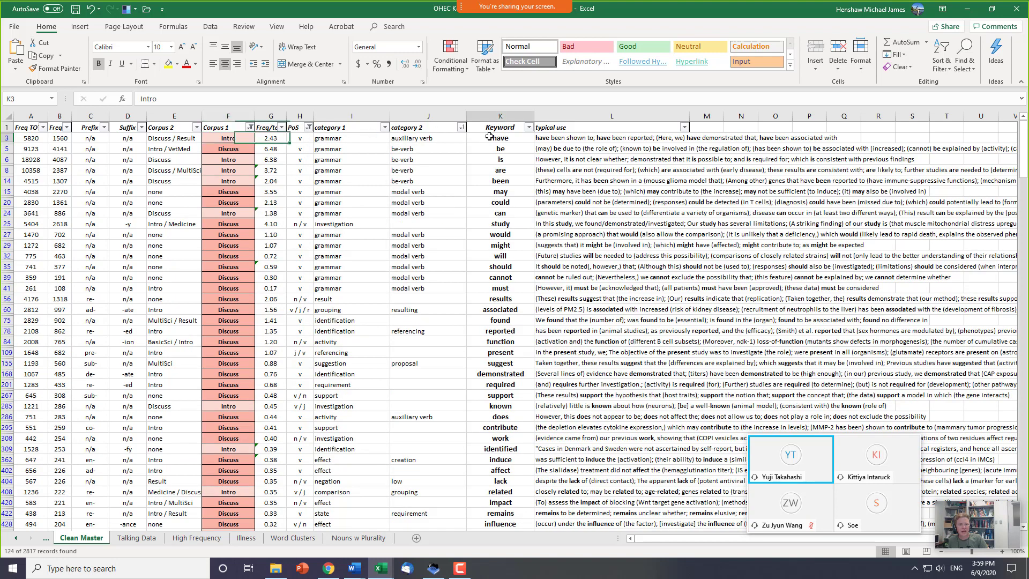
pyautogui.hotkey('ctrl', 'shift', 'Down')
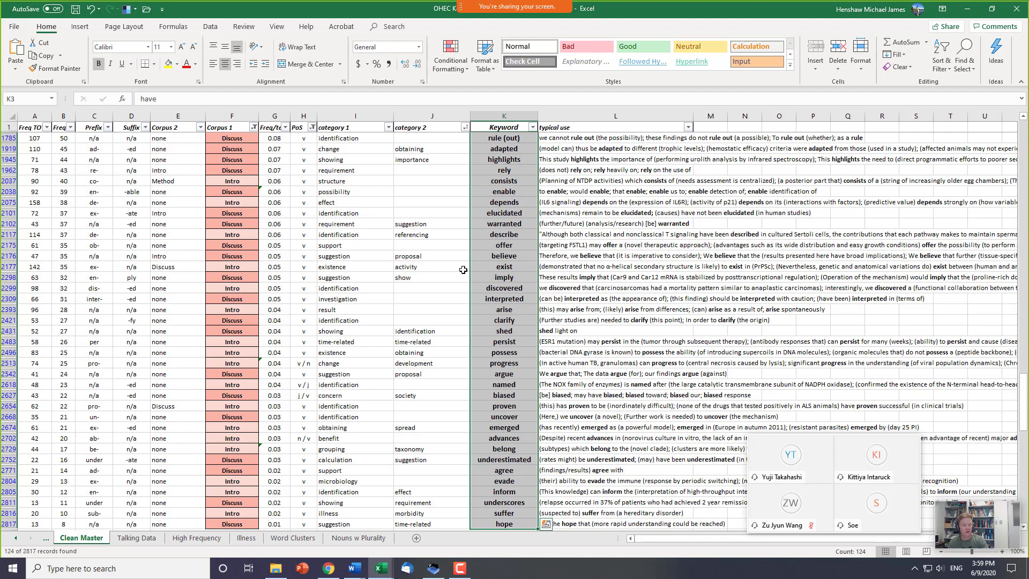
pyautogui.hotkey('ctrl', 'Up')
# - Highlight the keywords from "have" to "must" to point out the grammar verbs heading the list
pyautogui.press('Left')
pyautogui.press('Left')
pyautogui.press('Left')
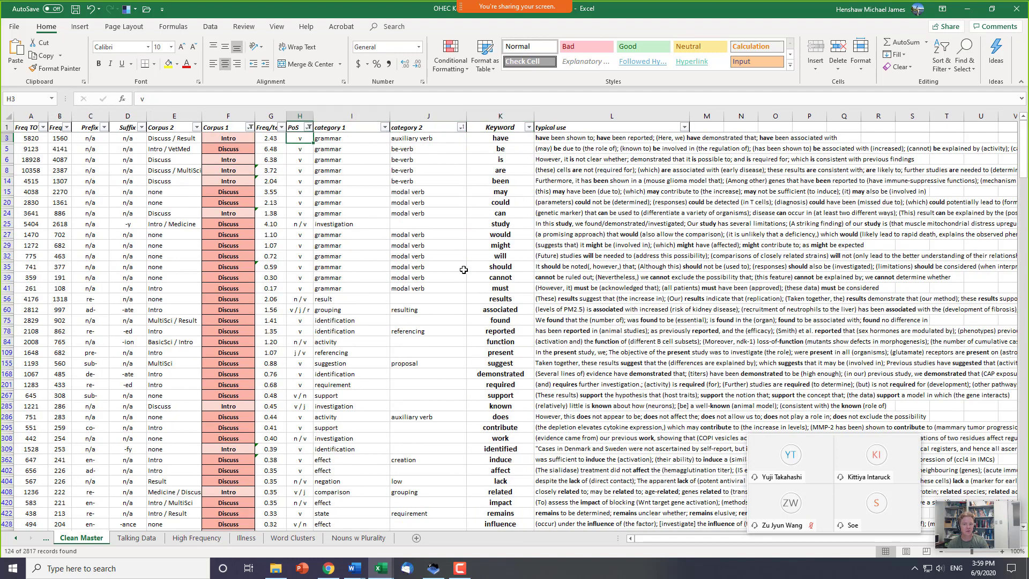
pyautogui.press('Left')
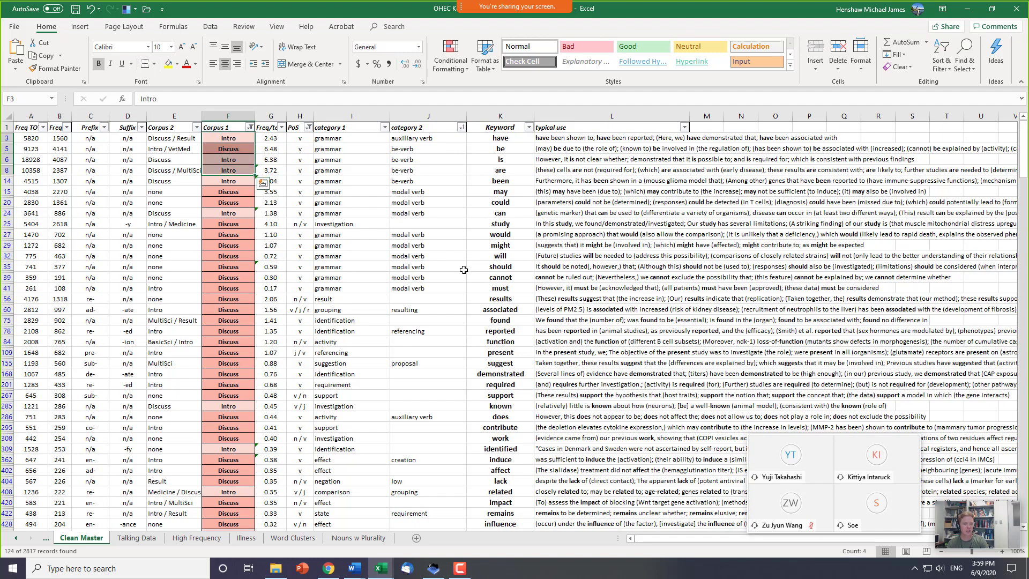
pyautogui.press('Right')
pyautogui.press('Right')
pyautogui.press('Right')
pyautogui.press('Right')
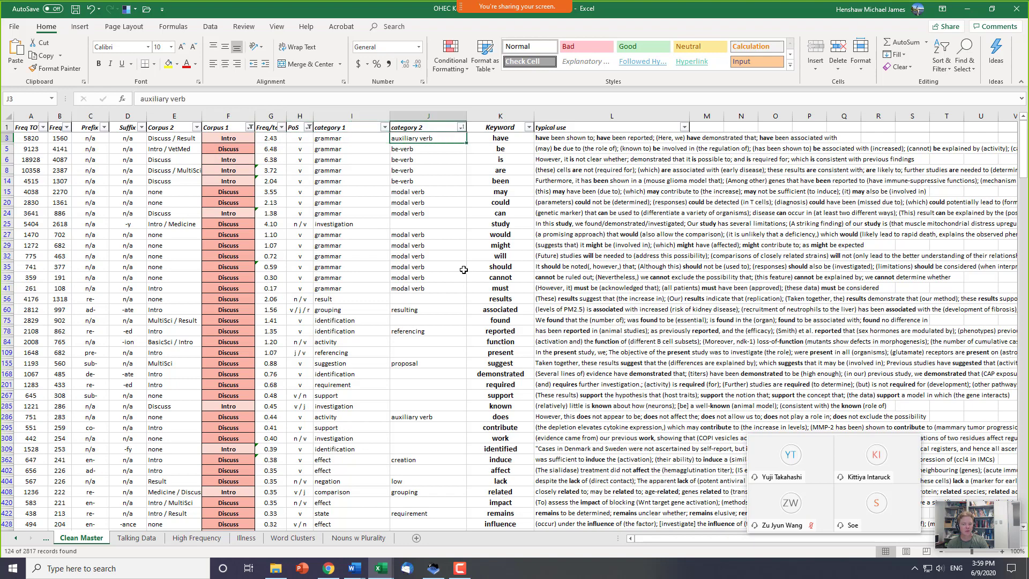
pyautogui.press('Left')
pyautogui.hotkey('shift', 'Down')
pyautogui.hotkey('shift', 'Down')
pyautogui.hotkey('shift', 'Down')
pyautogui.hotkey('shift', 'Down')
pyautogui.hotkey('shift', 'Down')
pyautogui.hotkey('shift', 'Down')
pyautogui.hotkey('shift', 'Down')
pyautogui.hotkey('shift', 'Down')
pyautogui.hotkey('shift', 'Down')
pyautogui.hotkey('shift', 'Down')
pyautogui.hotkey('shift', 'Down')
pyautogui.hotkey('shift', 'Down')
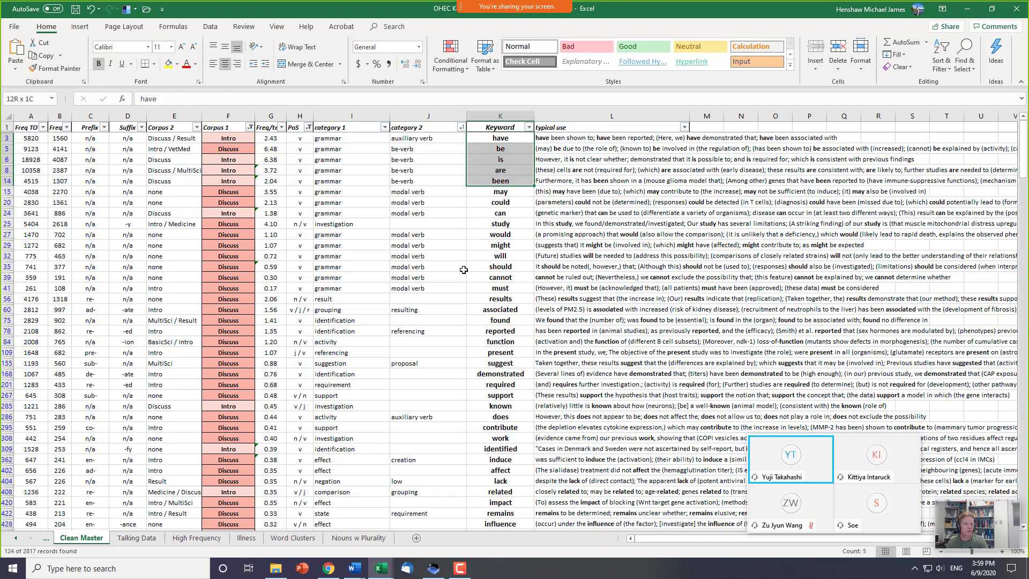
pyautogui.hotkey('shift', 'Down')
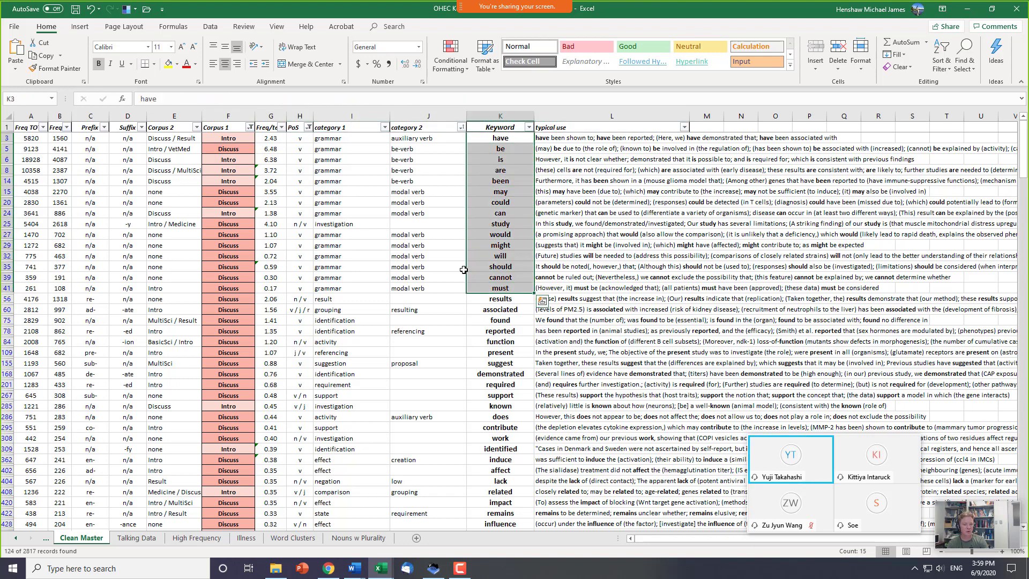
# - Check the PoS of "results" and highlight parts of its typical uses, including "(which) results in the activation of"
pyautogui.click(490, 299)
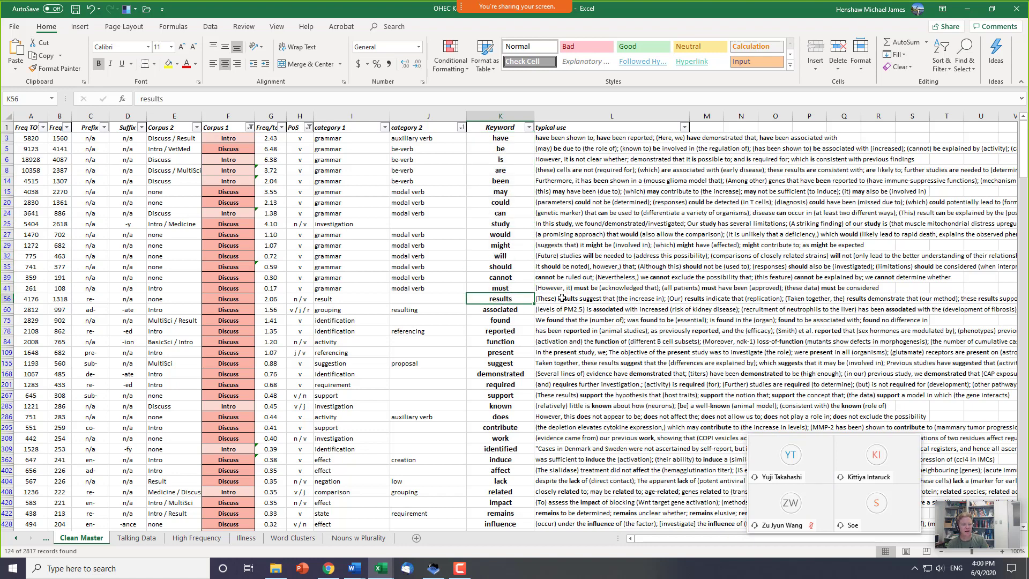
pyautogui.doubleClick(310, 300)
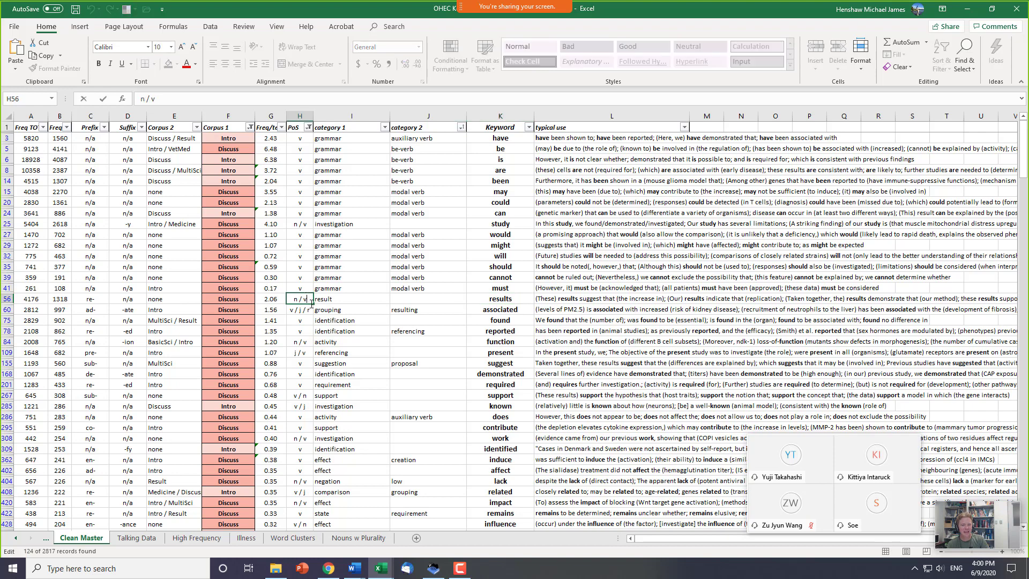
pyautogui.doubleClick(544, 298)
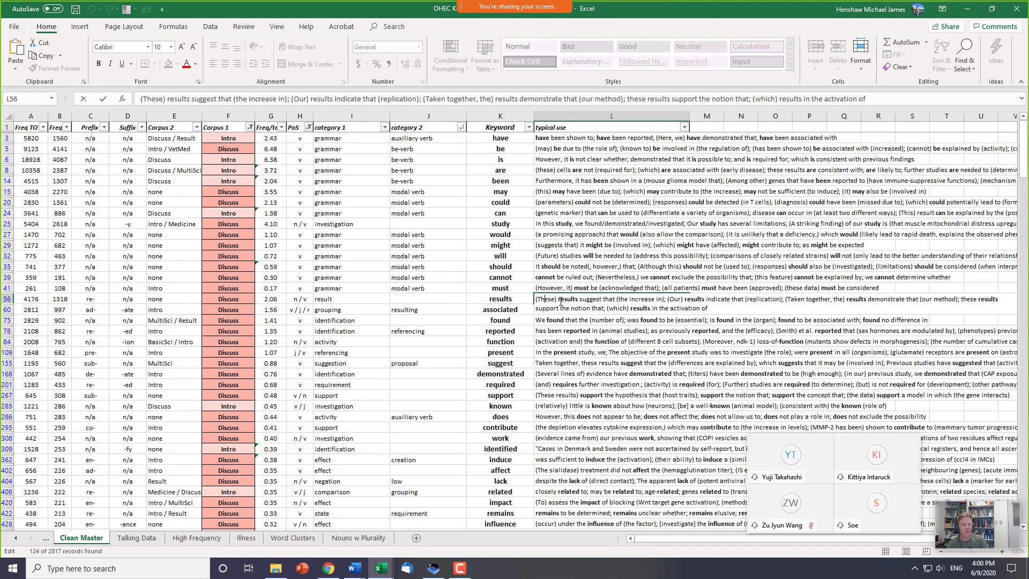
pyautogui.moveTo(560, 299); pyautogui.dragTo(569, 299)
pyautogui.hotkey('ctrl', 'b')
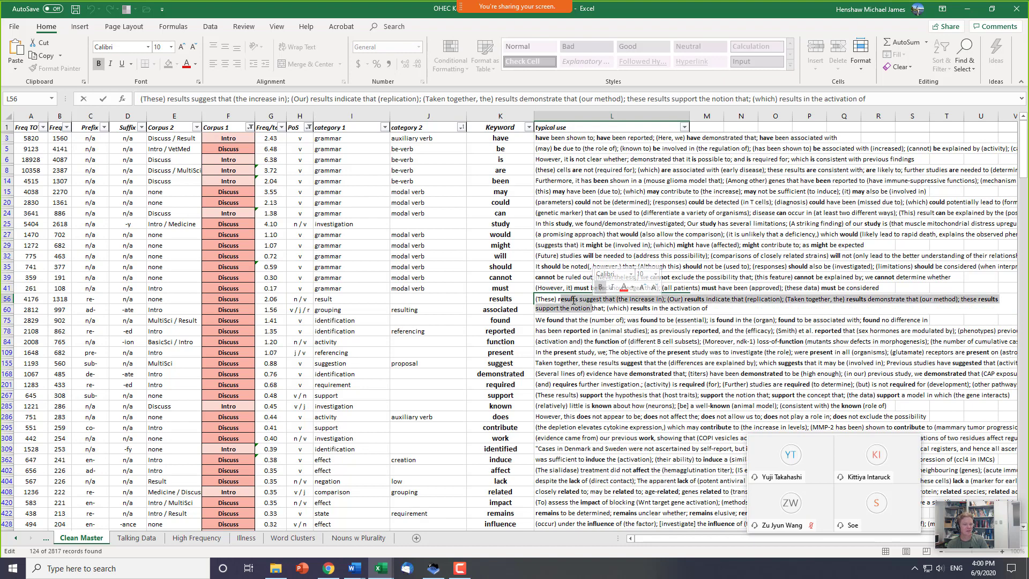
pyautogui.click(585, 302)
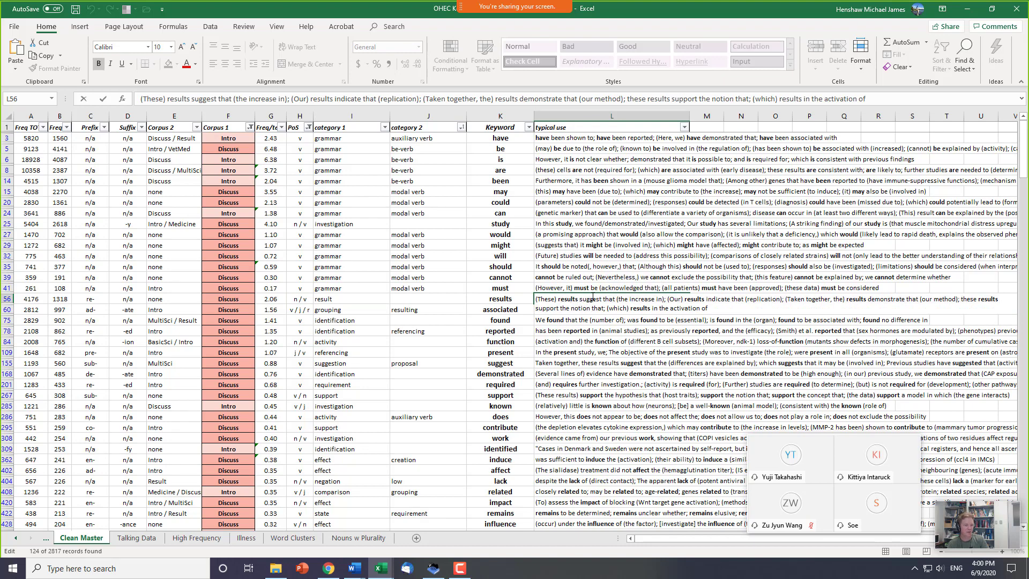
pyautogui.moveTo(686, 299); pyautogui.dragTo(715, 299)
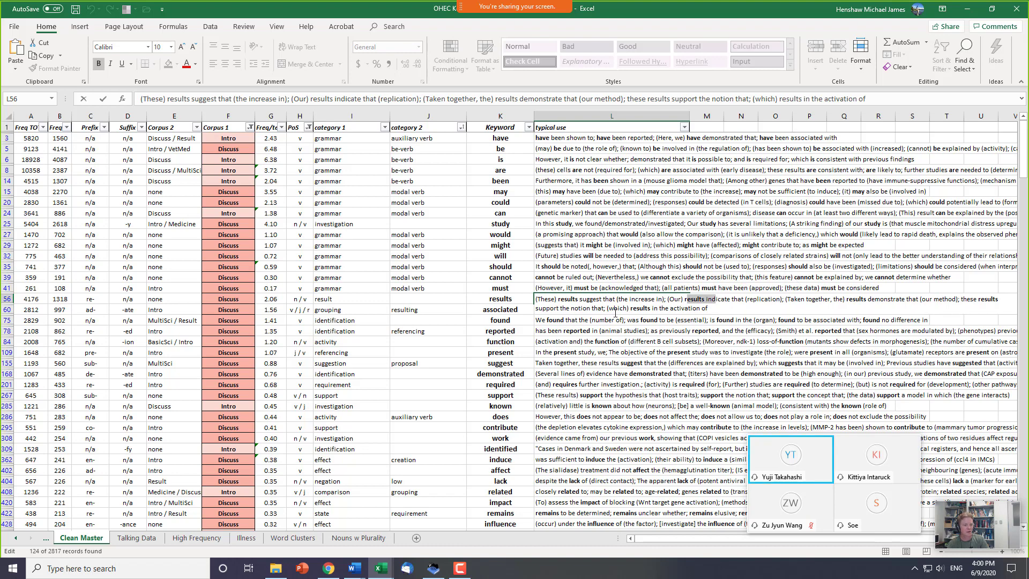
pyautogui.moveTo(608, 308); pyautogui.dragTo(701, 310)
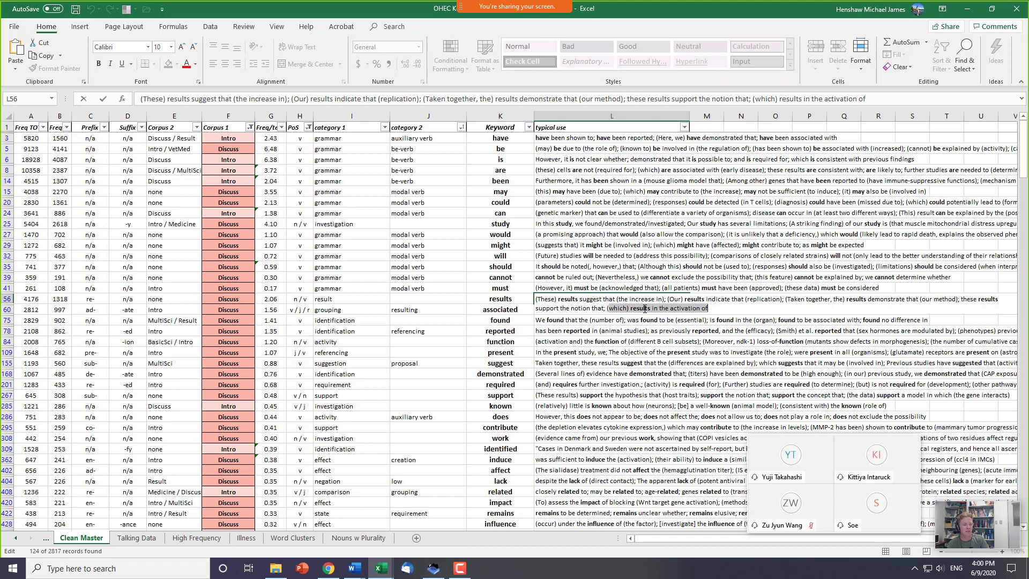
# - Highlight "results in" among the typical uses of "results" and select the keywords from "must" to "lack"
pyautogui.moveTo(631, 309); pyautogui.dragTo(659, 308)
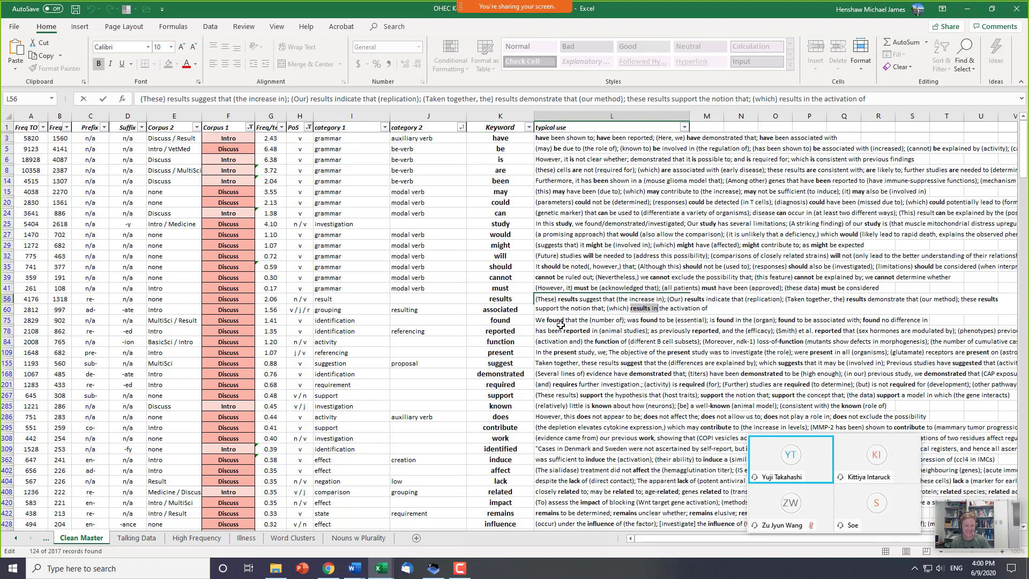
pyautogui.click(516, 318)
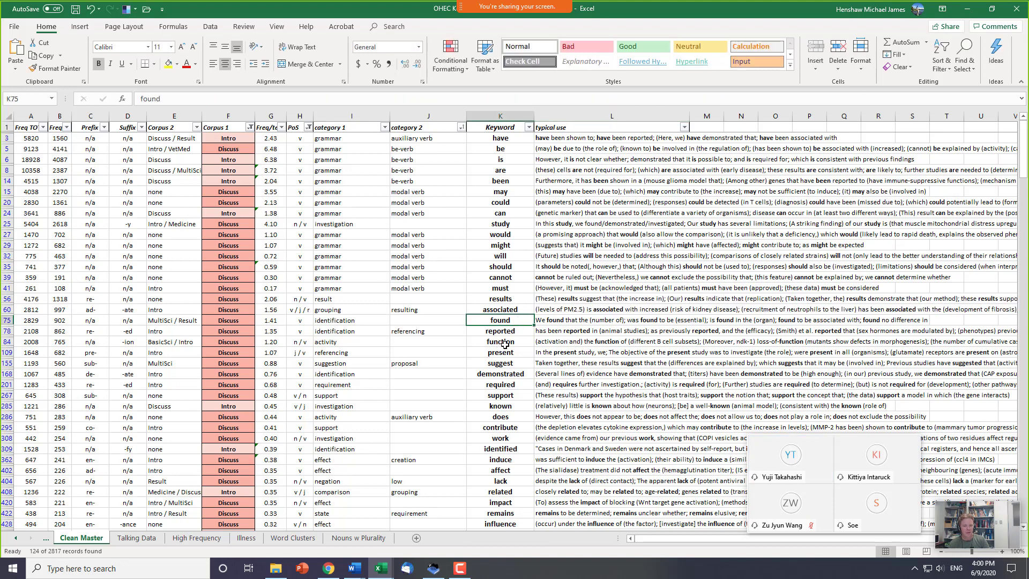
pyautogui.scroll(-4, 505, 325)
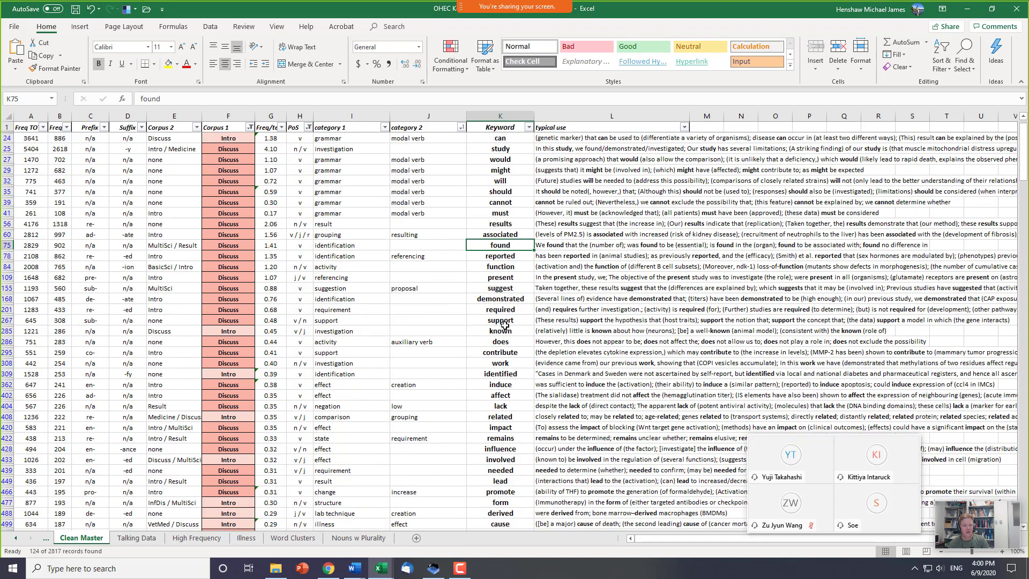
pyautogui.moveTo(505, 164); pyautogui.dragTo(506, 363)
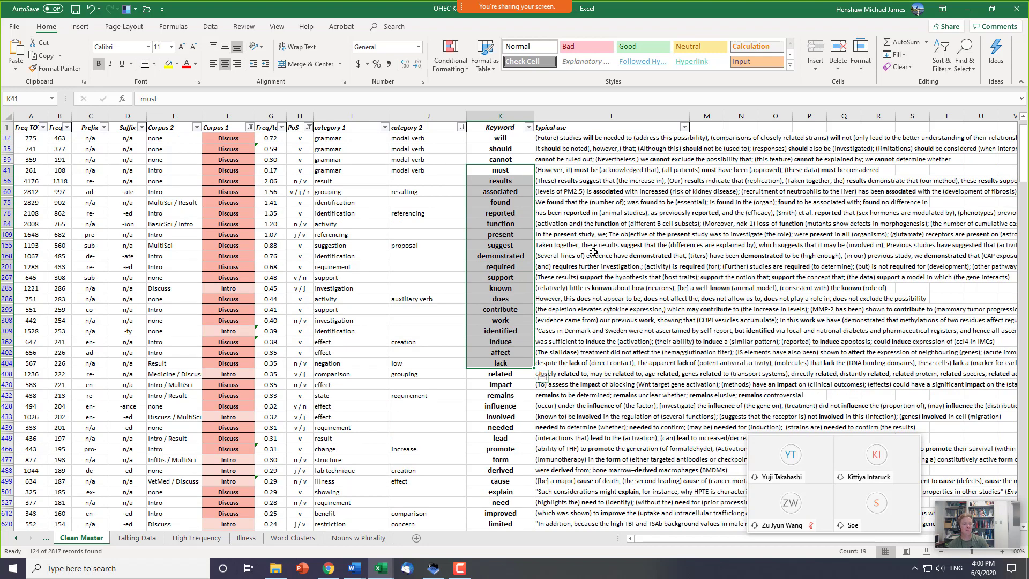
# - Show the full typical uses of "suggest" and "demonstrated", highlighting the phrase "have been demonstrated to be"
pyautogui.doubleClick(573, 246)
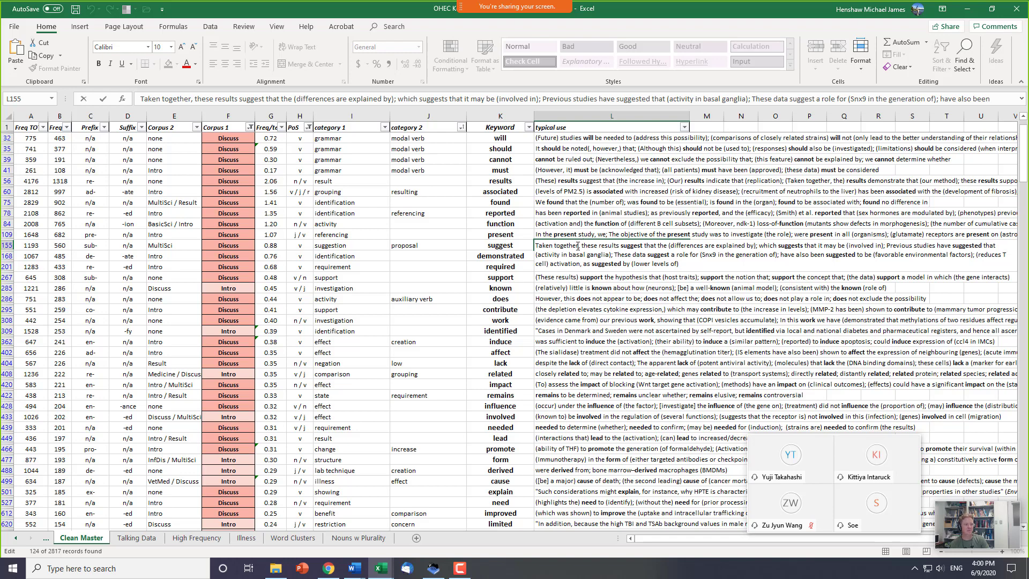
pyautogui.click(506, 259)
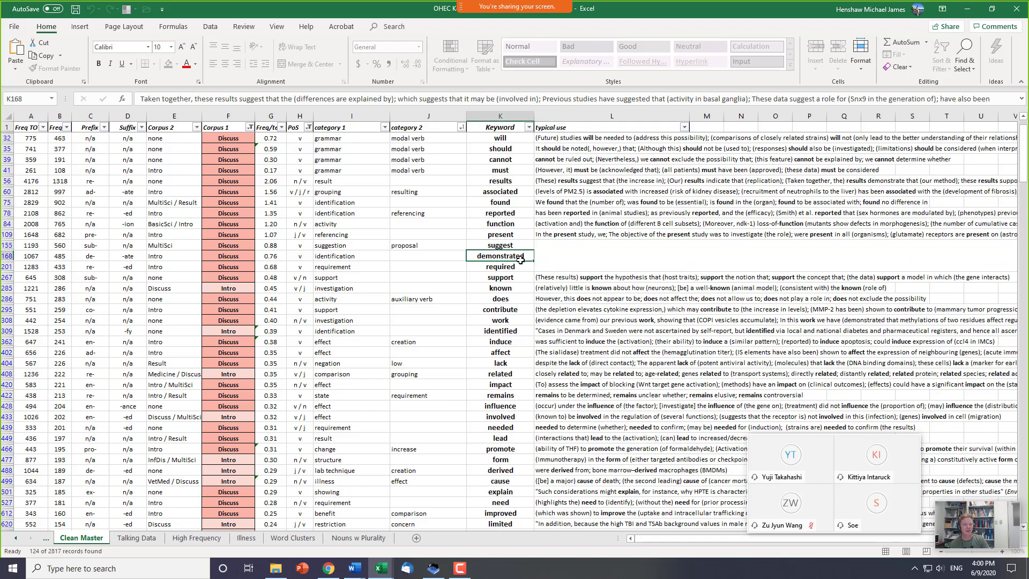
pyautogui.doubleClick(546, 256)
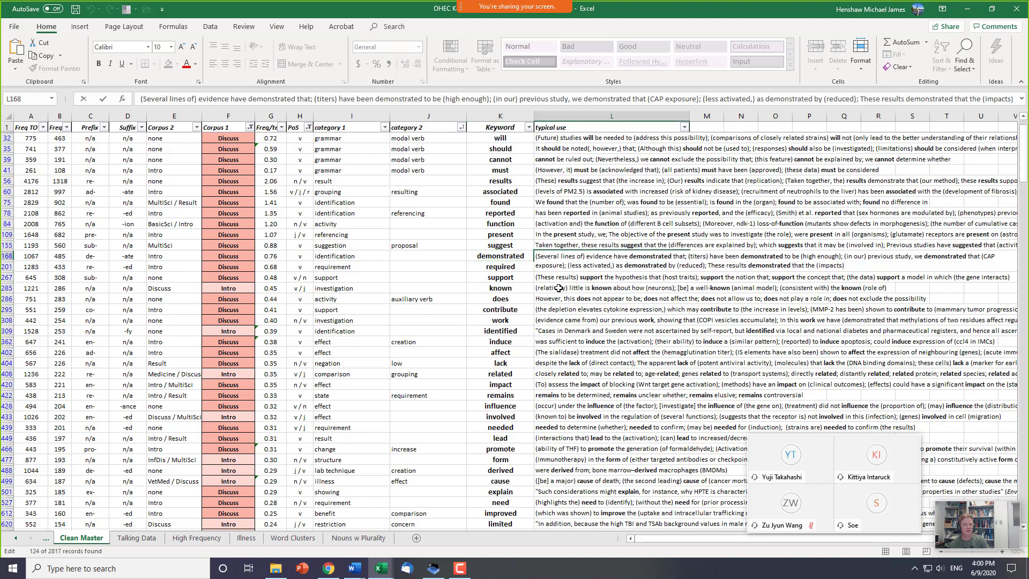
pyautogui.moveTo(587, 259); pyautogui.dragTo(799, 257)
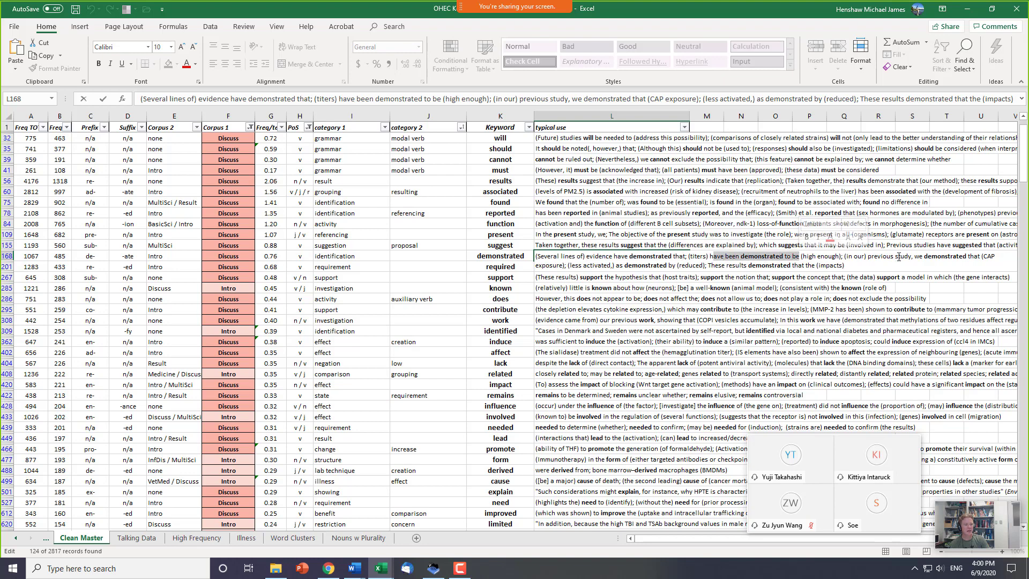
pyautogui.click(748, 265)
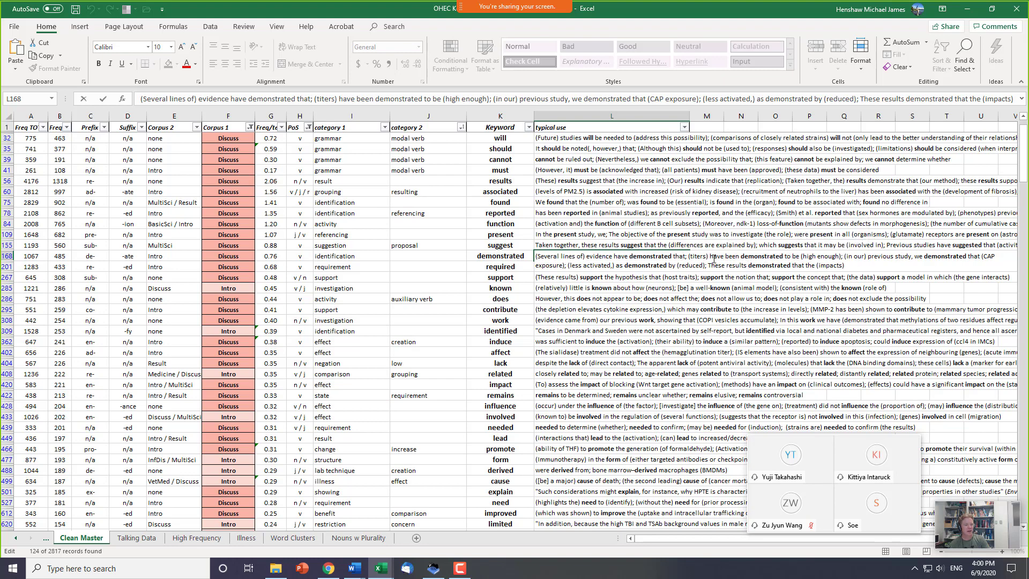
pyautogui.moveTo(713, 256); pyautogui.dragTo(795, 256)
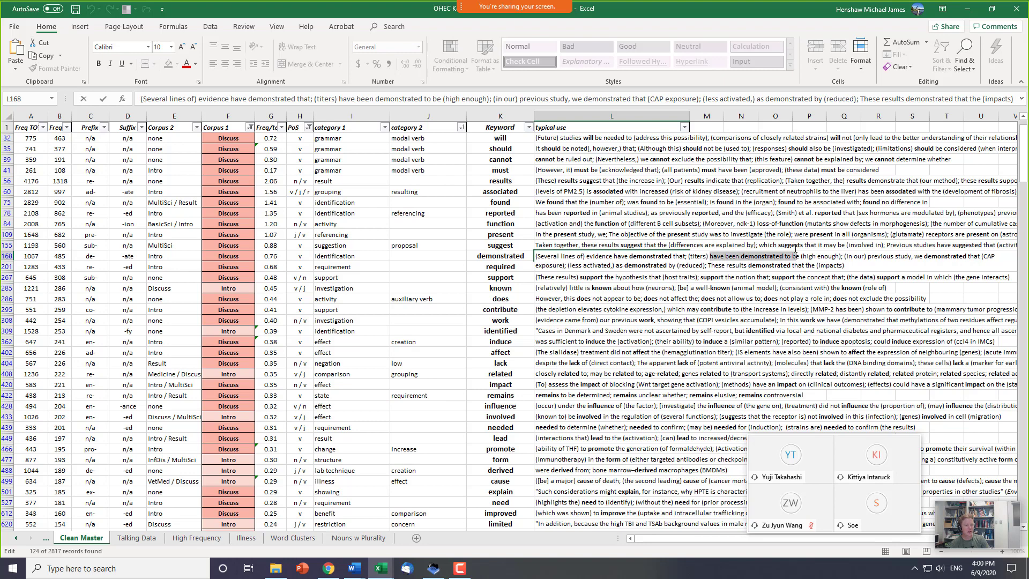
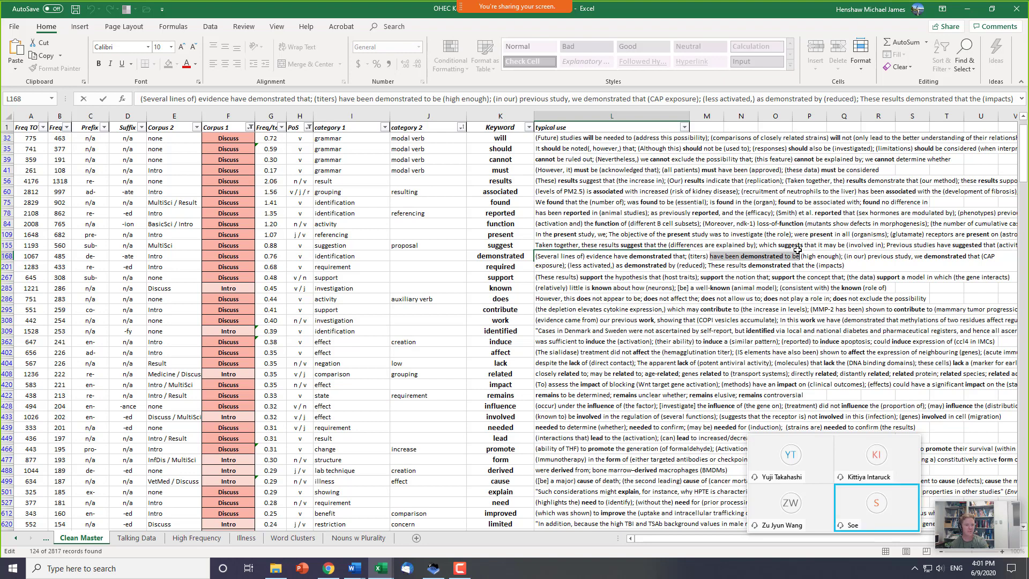
# - Leave the typical use cell of "demonstrated" and return to the Keyword header above the filtered verbs
pyautogui.press('Return')
pyautogui.press('Left')
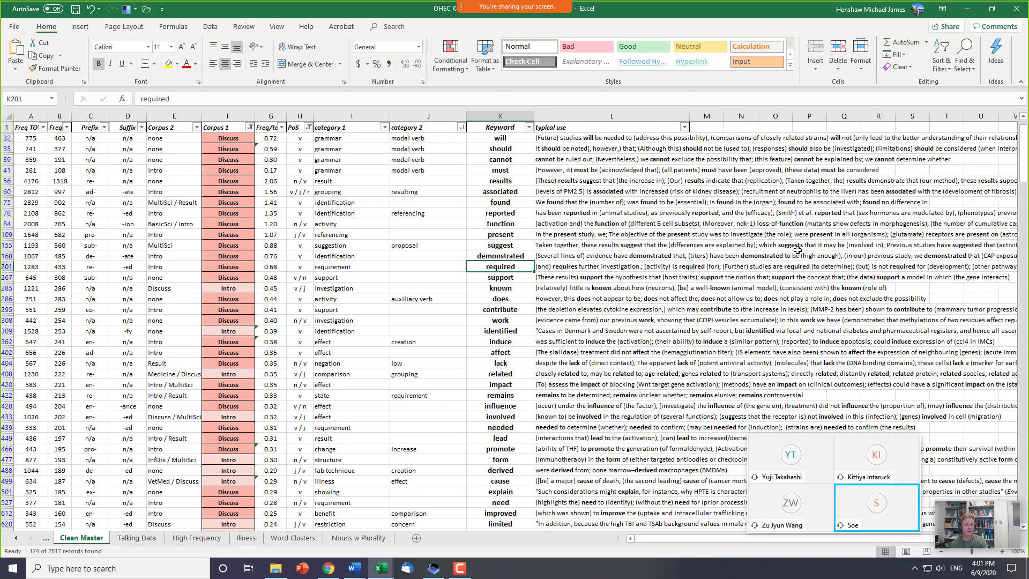
pyautogui.press('pageup')
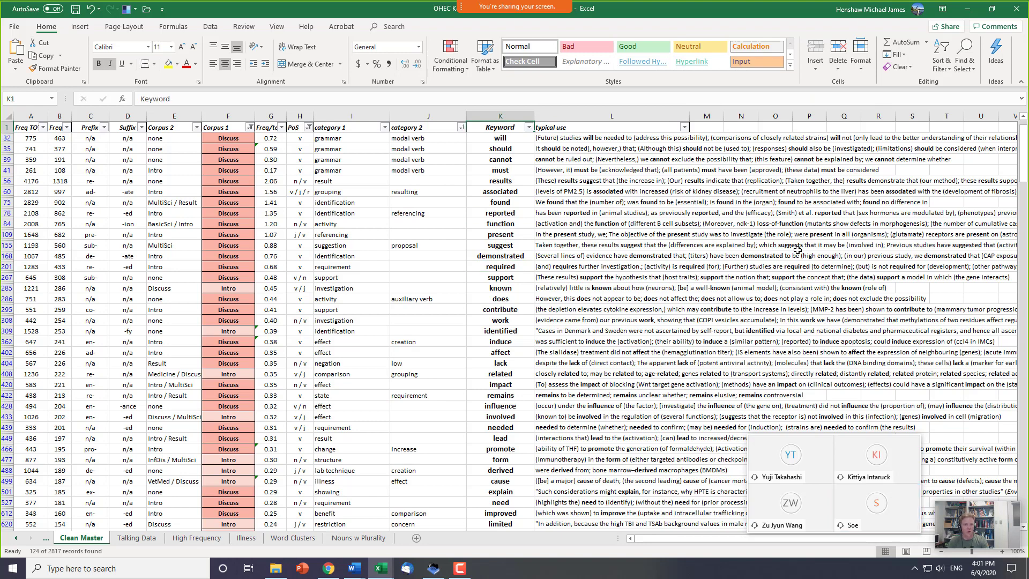
pyautogui.press('Up')
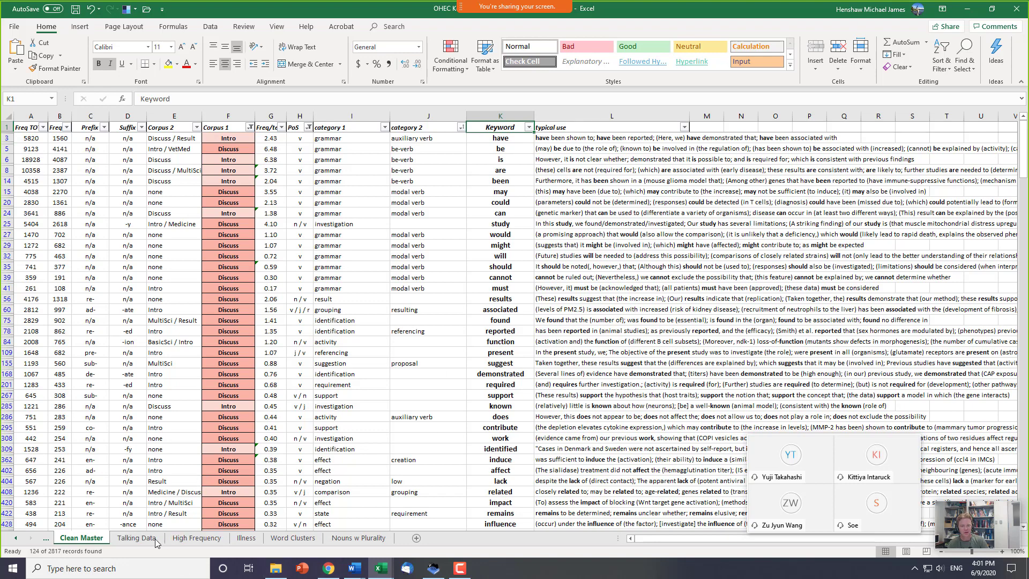
# - Show the Nouns w Plurality sheet and go to its first listed keyword, "biomass"
pyautogui.click(355, 538)
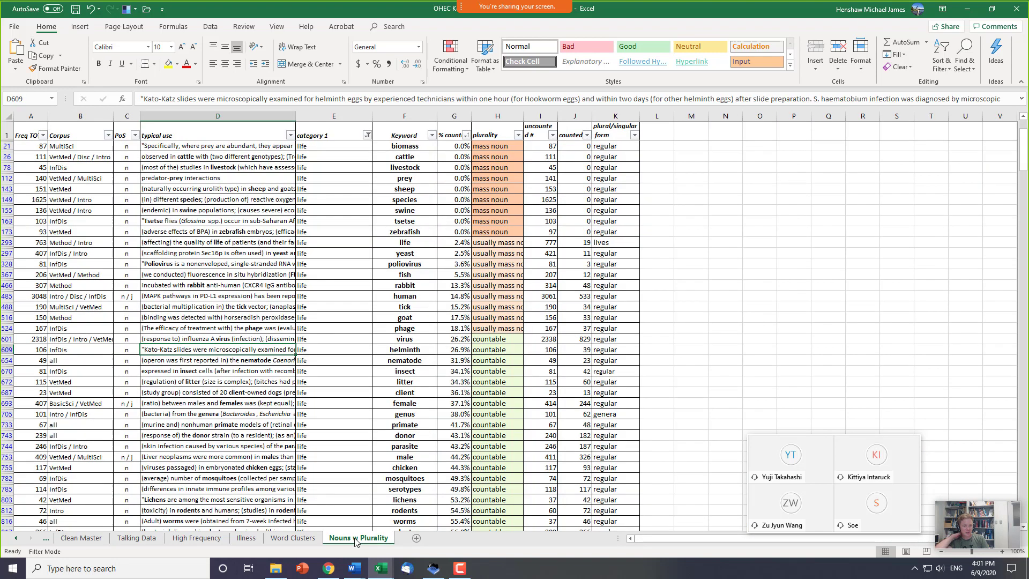
pyautogui.click(396, 274)
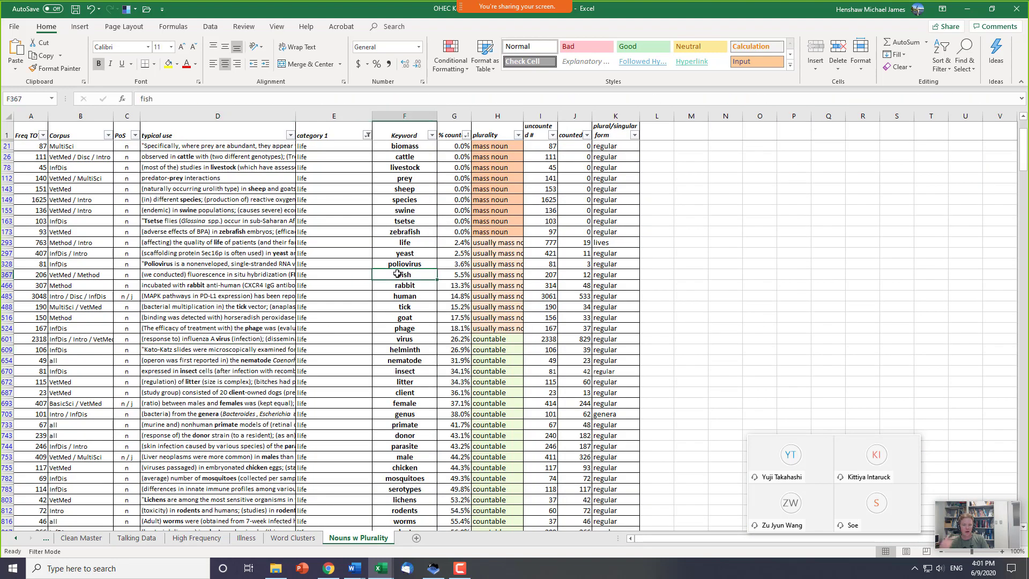
pyautogui.press('Up')
pyautogui.press('Up')
pyautogui.press('Up')
pyautogui.press('Up')
pyautogui.press('Up')
pyautogui.press('Up')
pyautogui.press('Up')
pyautogui.press('Up')
pyautogui.press('Up')
pyautogui.press('Up')
pyautogui.press('Up')
pyautogui.press('Up')
pyautogui.press('Up')
pyautogui.press('Down')
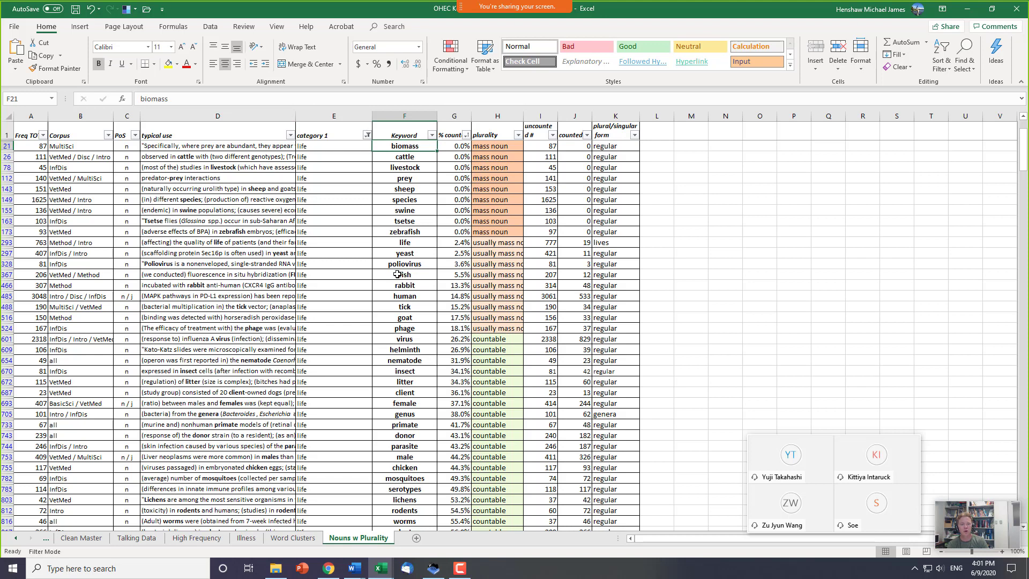
# - Sort the life nouns by % counted from largest to smallest
pyautogui.click(518, 135)
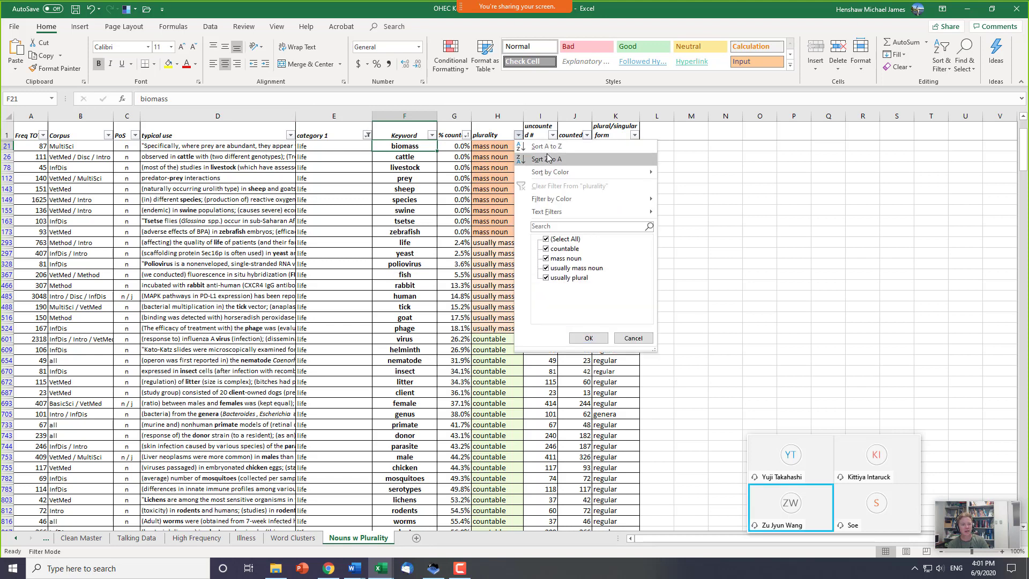
pyautogui.click(455, 153)
pyautogui.click(466, 135)
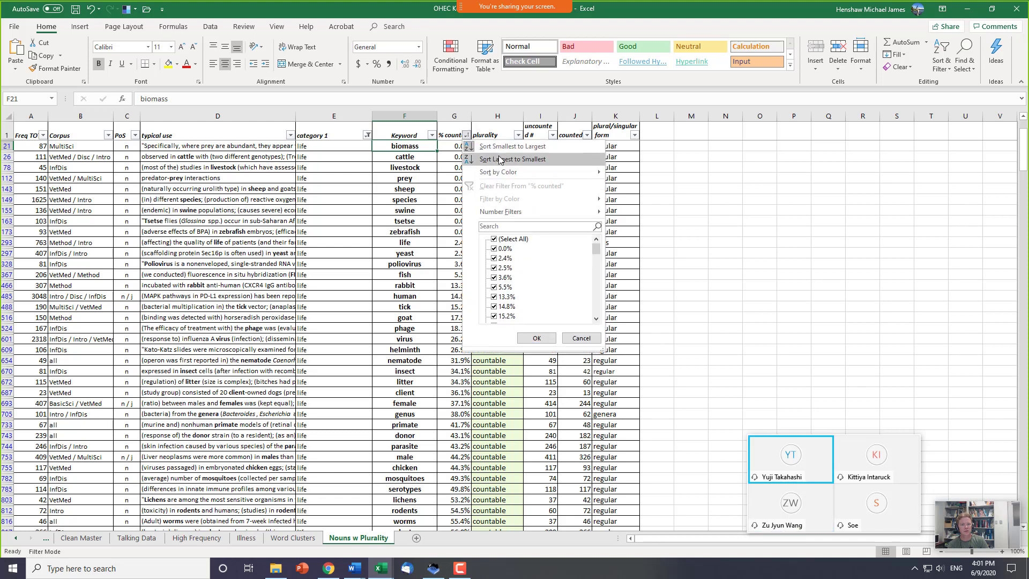
pyautogui.click(498, 148)
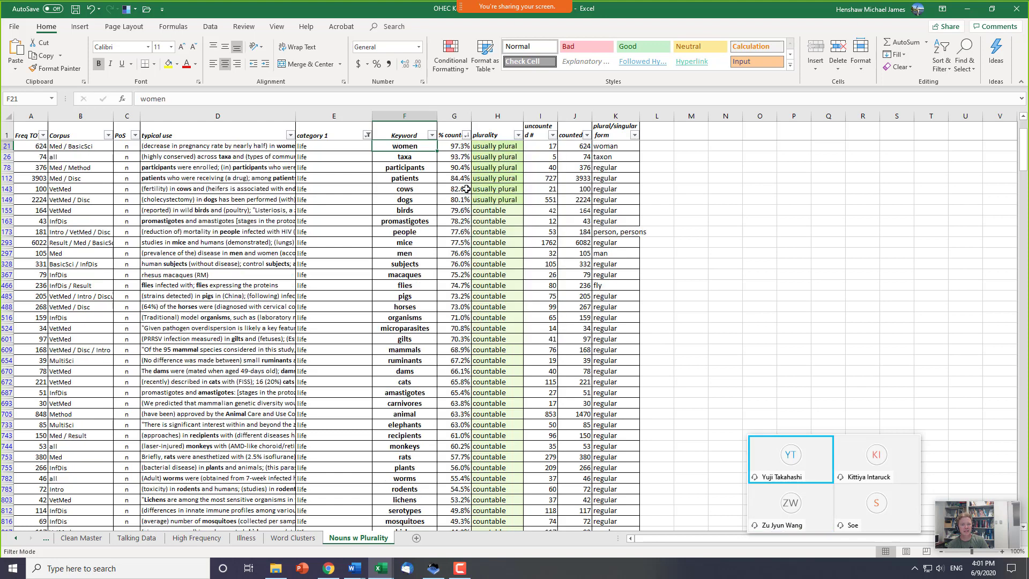
# - Examine the plurality header and the formula classifying the first noun, "women"
pyautogui.click(473, 146)
pyautogui.press('Up')
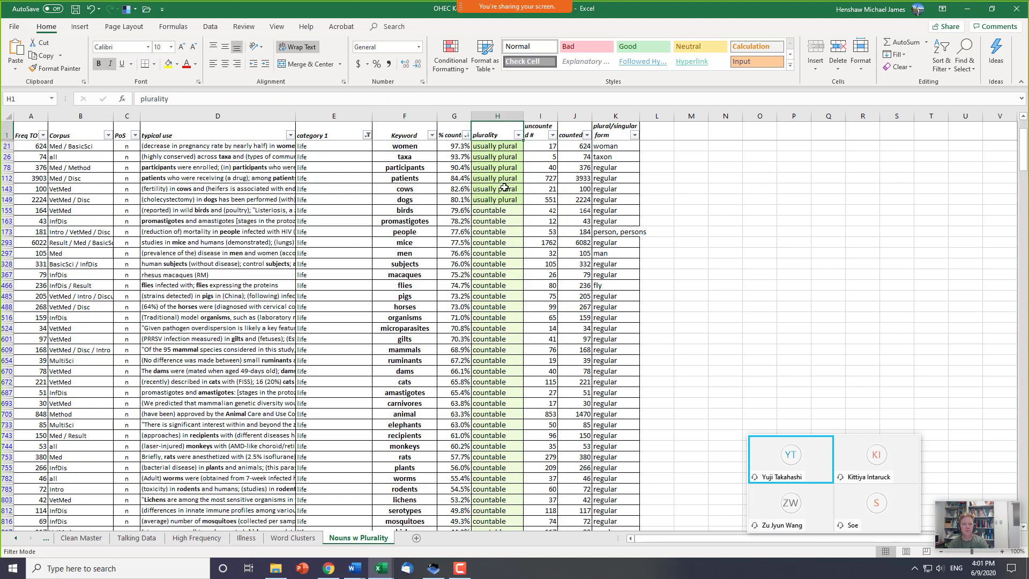
pyautogui.press('Down')
pyautogui.press('Down')
pyautogui.press('Up')
pyautogui.press('Up')
pyautogui.press('Down')
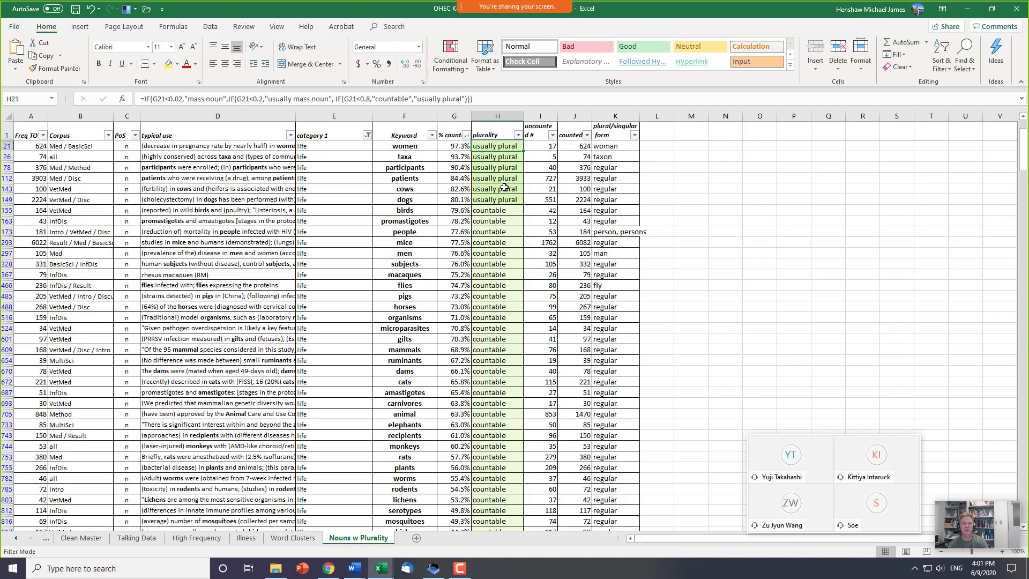
# - Review the % counted column from the first noun to the last, and return to the value for "women"
pyautogui.press('Left')
pyautogui.press('Up')
pyautogui.press('Down')
pyautogui.press('Down')
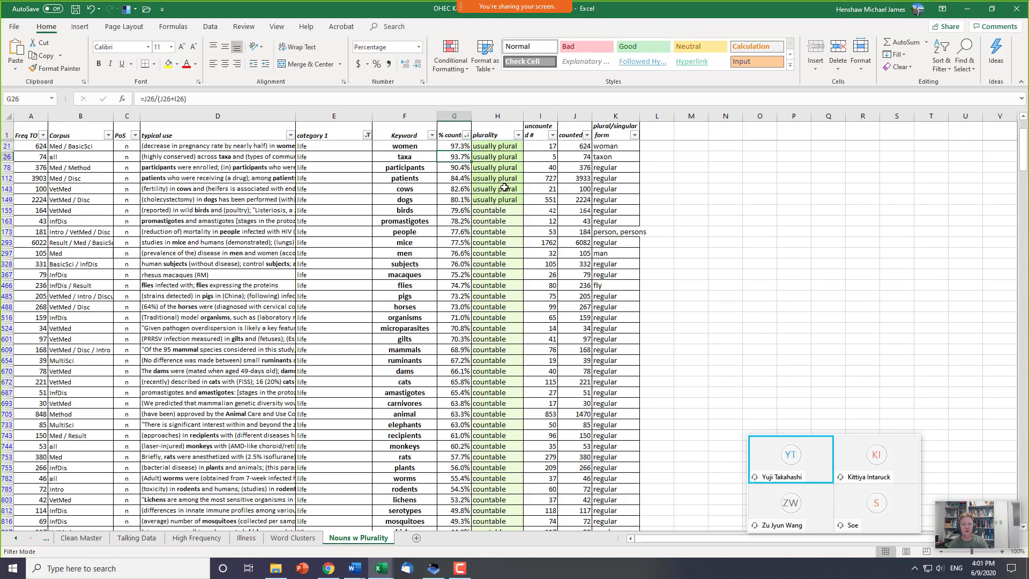
pyautogui.press('Down')
pyautogui.hotkey('ctrl', 'Up')
pyautogui.press('Down')
pyautogui.hotkey('ctrl', 'Down')
pyautogui.press('Down')
pyautogui.press('Up')
pyautogui.press('Up')
pyautogui.press('Up')
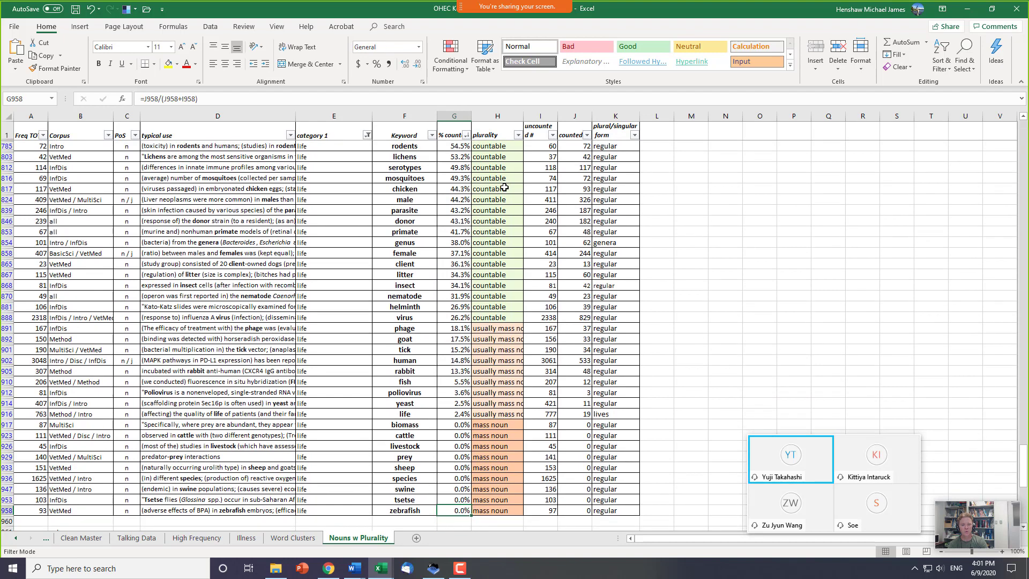
pyautogui.hotkey('ctrl', 'Up')
pyautogui.press('Down')
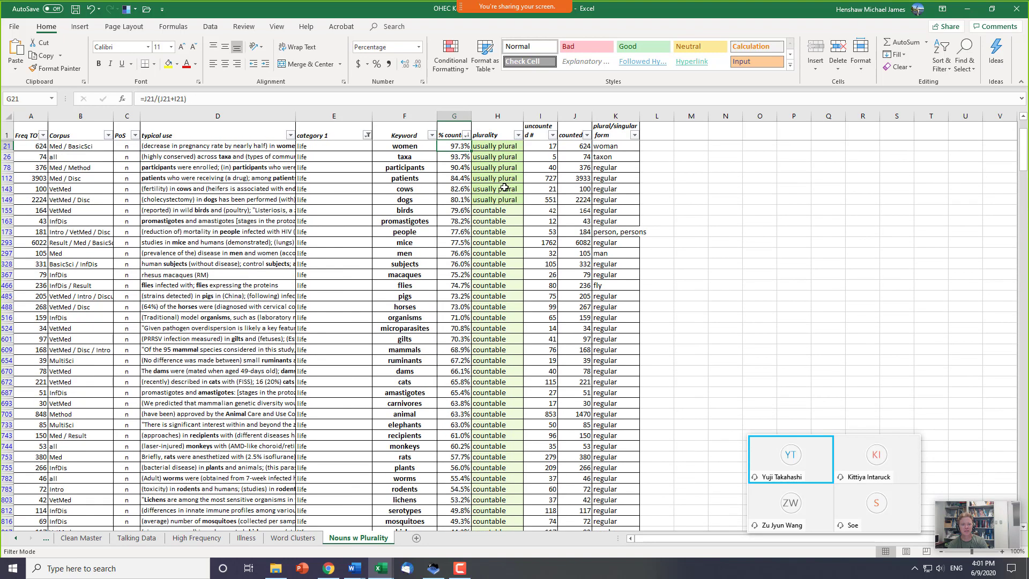
# - Go across the "women" row from its category 1 value to Freq TOT, and back to its PoS value
pyautogui.press('Left')
pyautogui.press('Left')
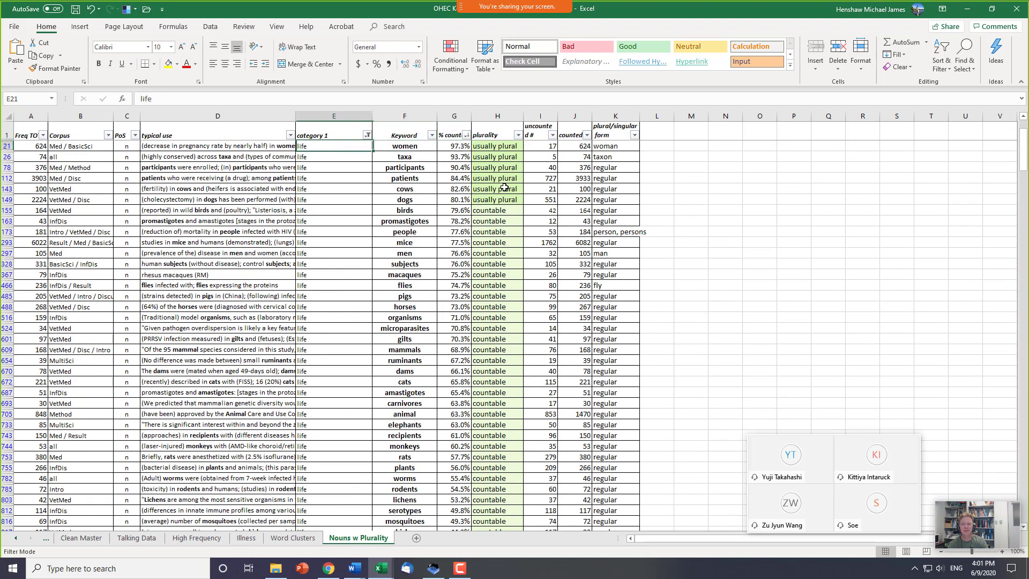
pyautogui.press('Up')
pyautogui.press('Down')
pyautogui.press('Left')
pyautogui.press('Left')
pyautogui.press('Left')
pyautogui.press('Left')
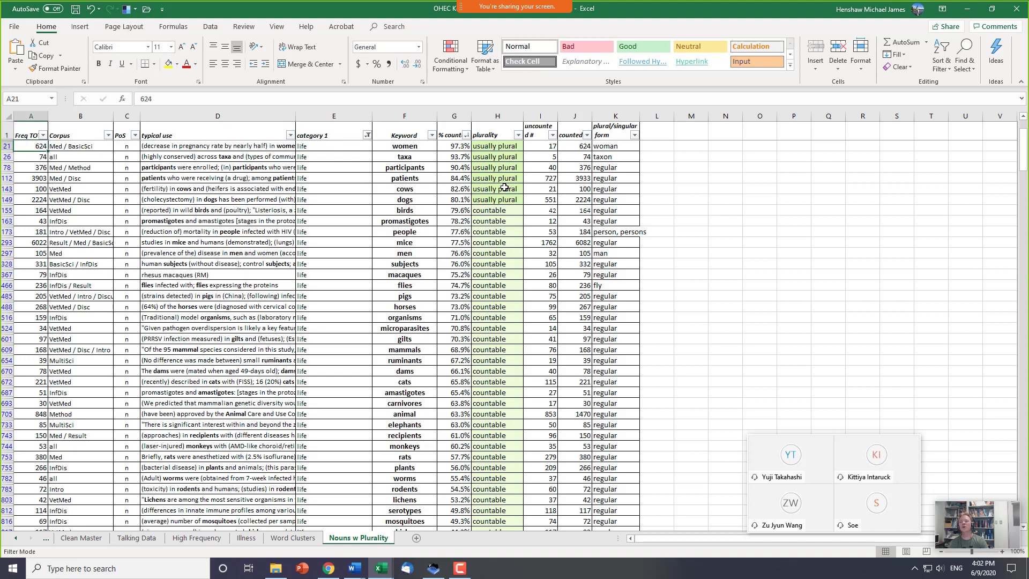
pyautogui.press('Right')
pyautogui.press('Right')
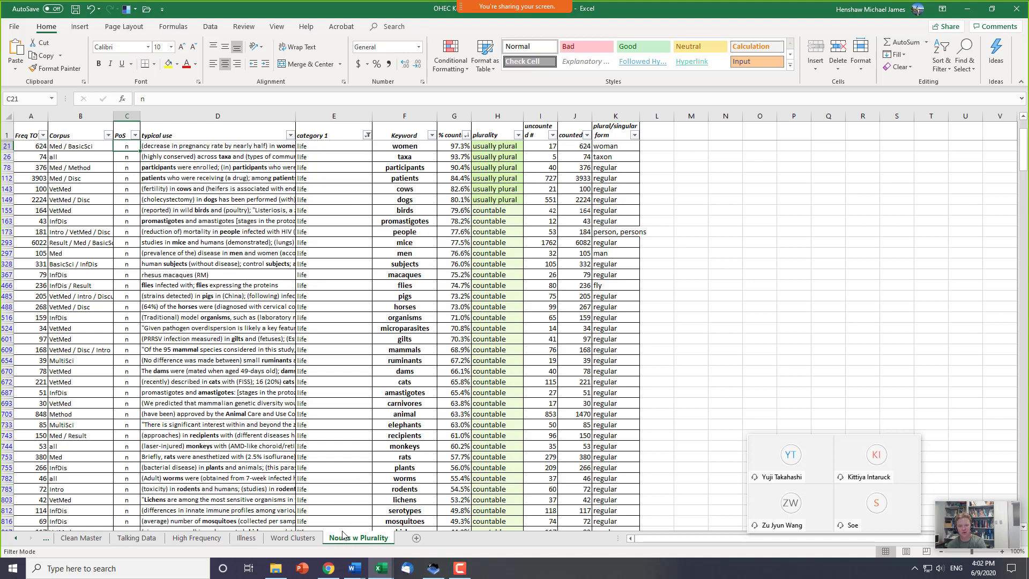
# - Undo the % counted sort and look at the Clean Master and Talking Data sheets
pyautogui.hotkey('ctrl', 'z')
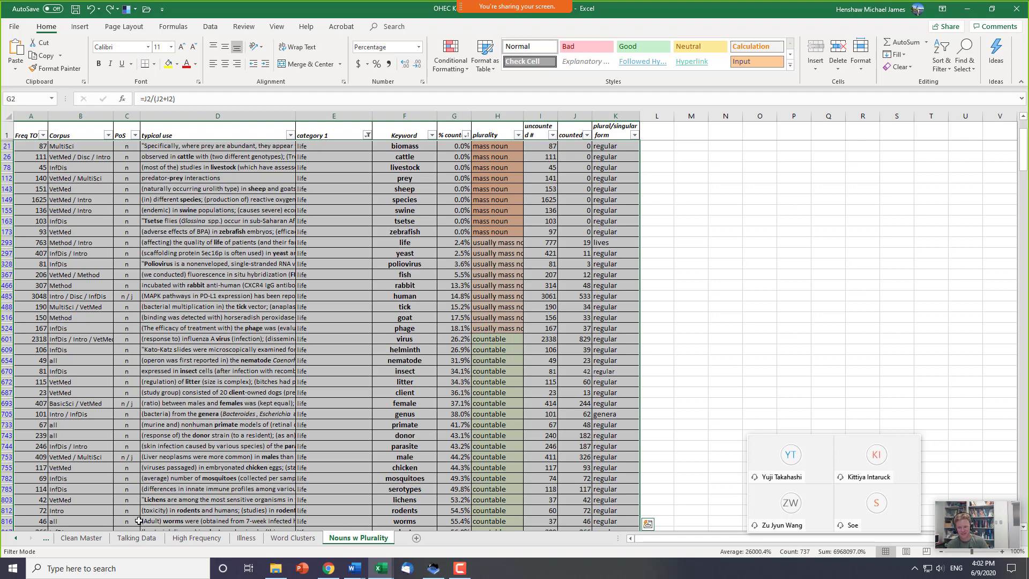
pyautogui.click(100, 539)
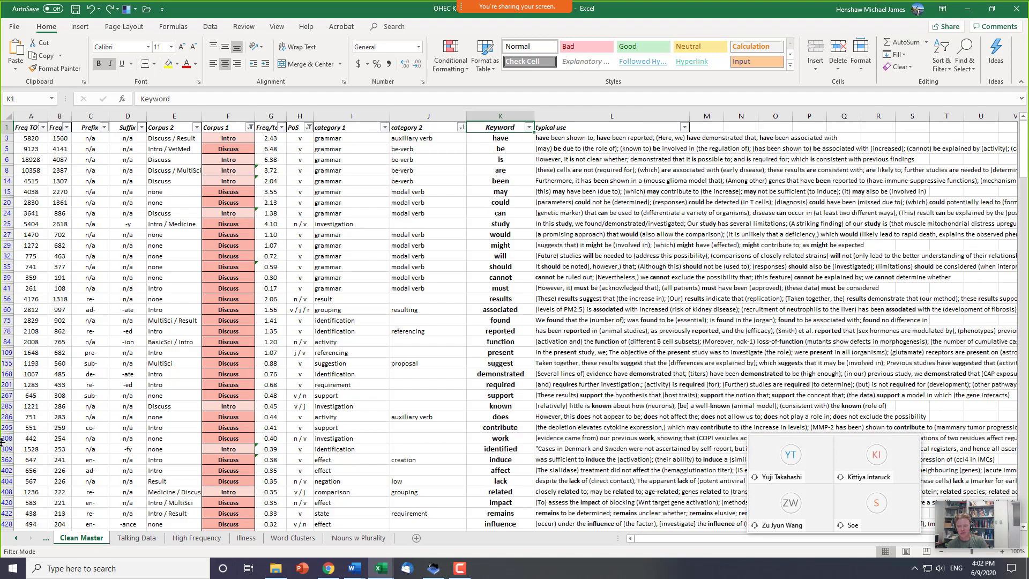
pyautogui.click(135, 540)
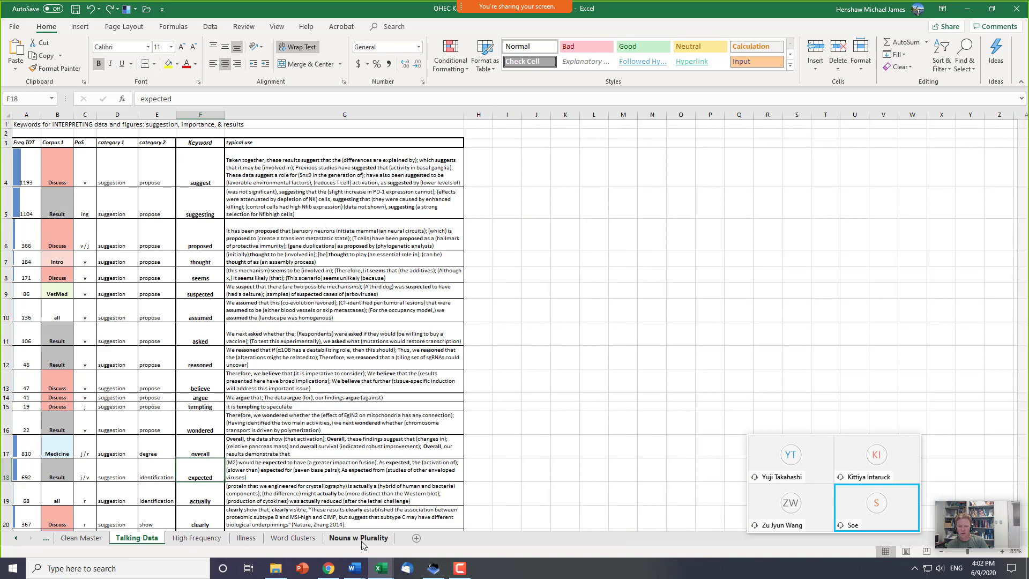
# - Clear the category 1 filter on the Nouns w Plurality sheet and select the plurality value of "broth"
pyautogui.click(361, 540)
pyautogui.click(195, 250)
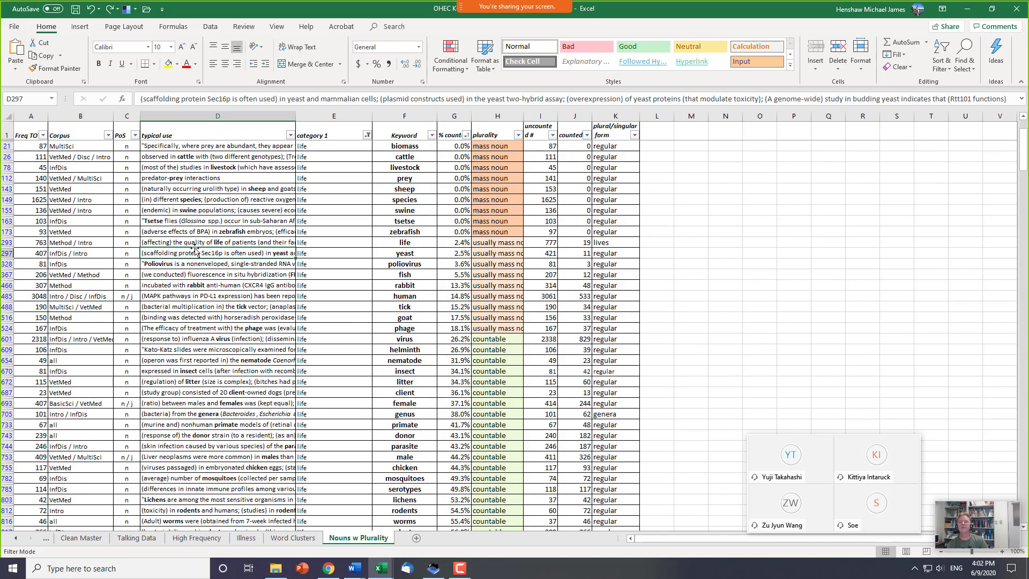
pyautogui.click(368, 135)
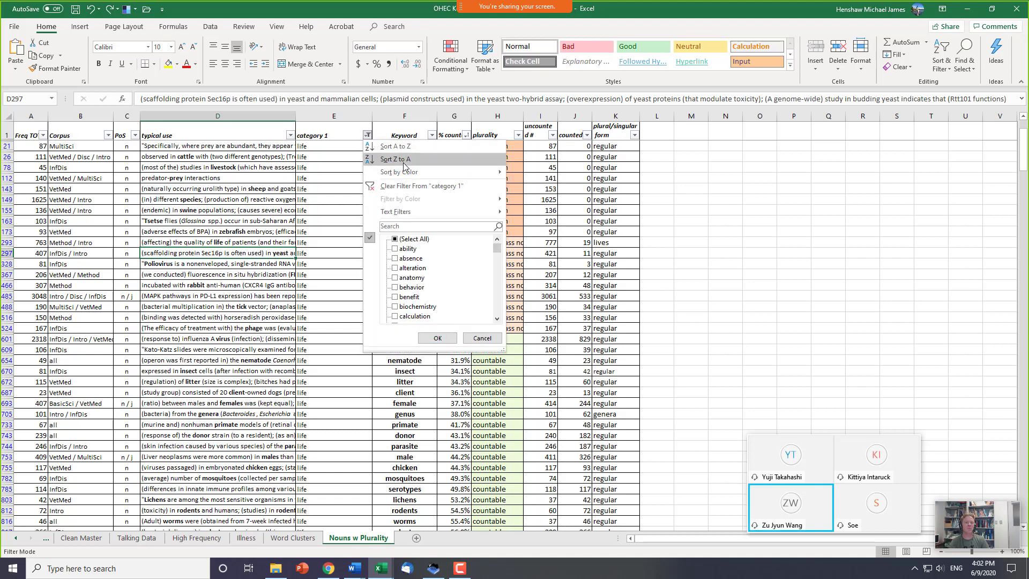
pyautogui.click(418, 185)
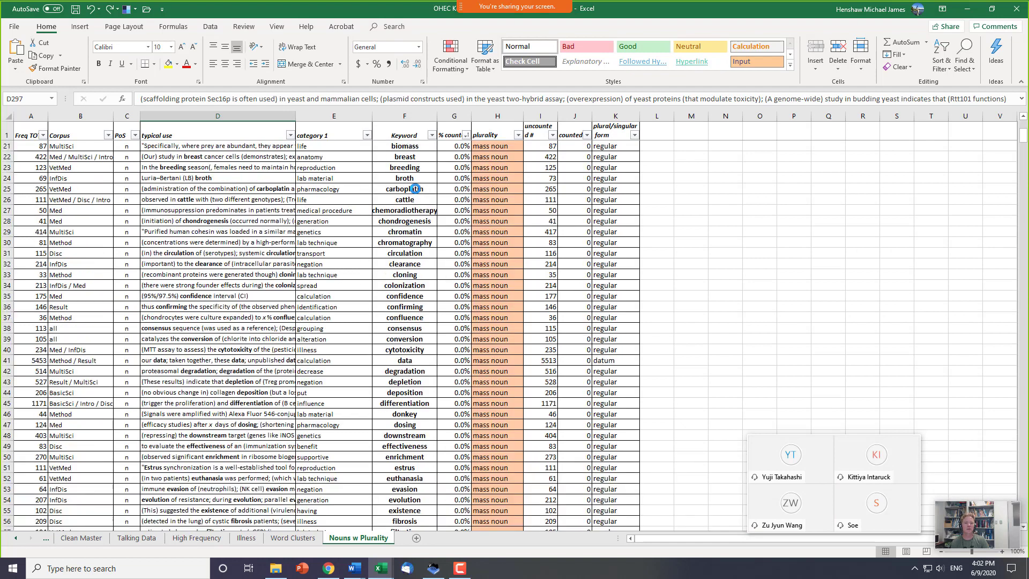
pyautogui.click(505, 180)
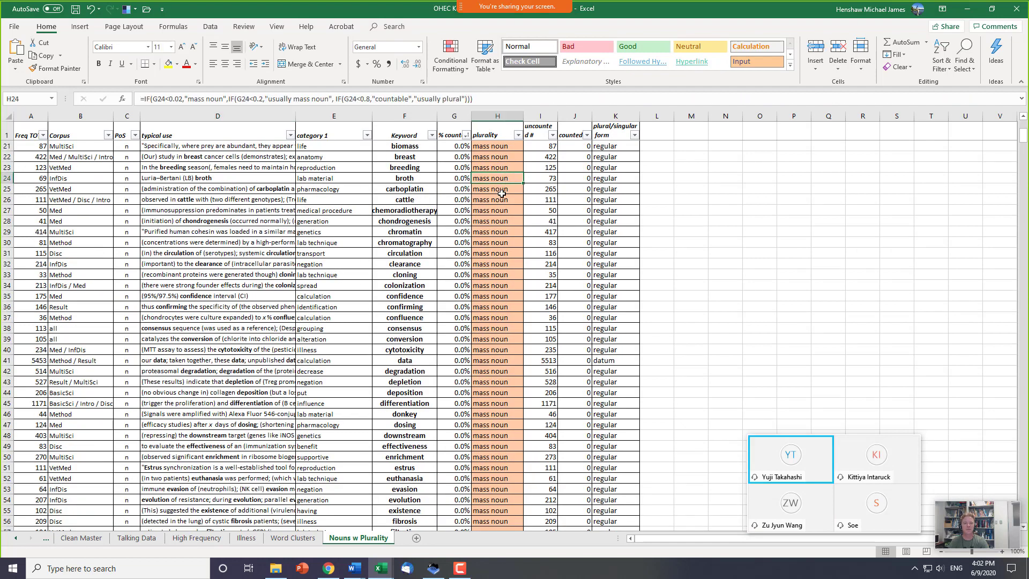
# - Sort the nouns by % counted from largest to smallest
pyautogui.hotkey('ctrl', 'Up')
pyautogui.press('Down')
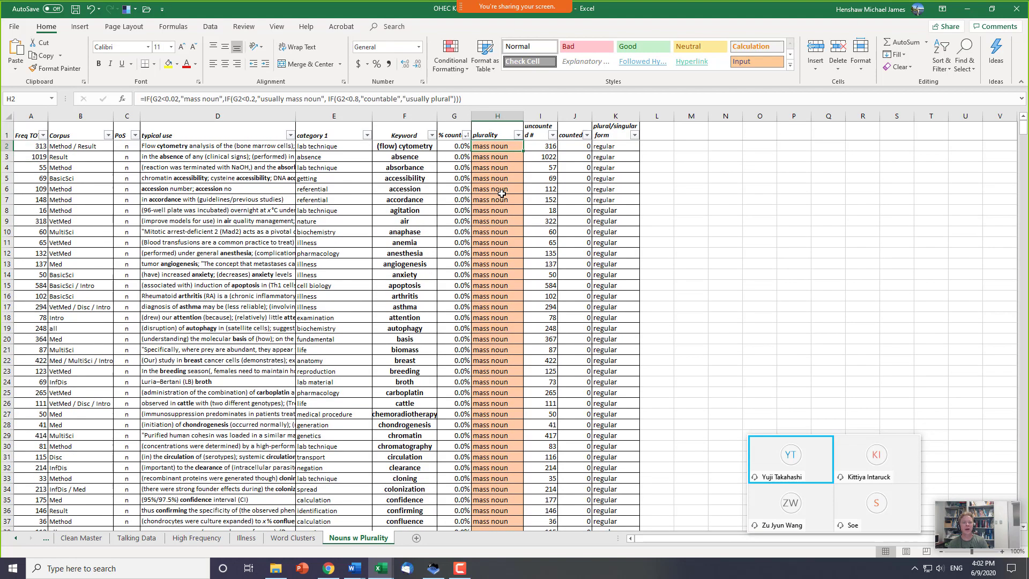
pyautogui.click(465, 135)
pyautogui.click(488, 159)
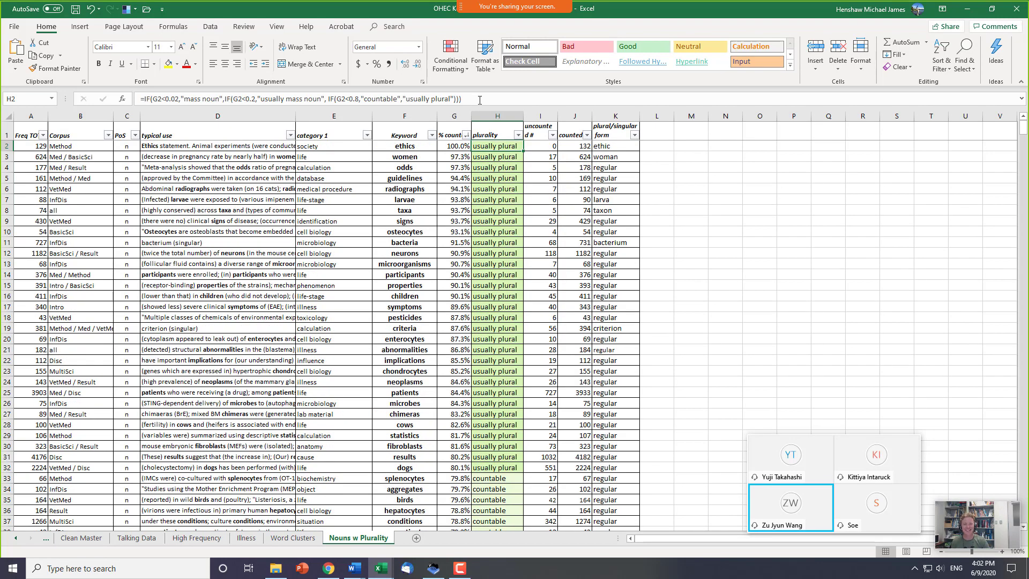
# - Select the whole % counted column from "ethics" to the last noun, and return to its first value
pyautogui.click(460, 151)
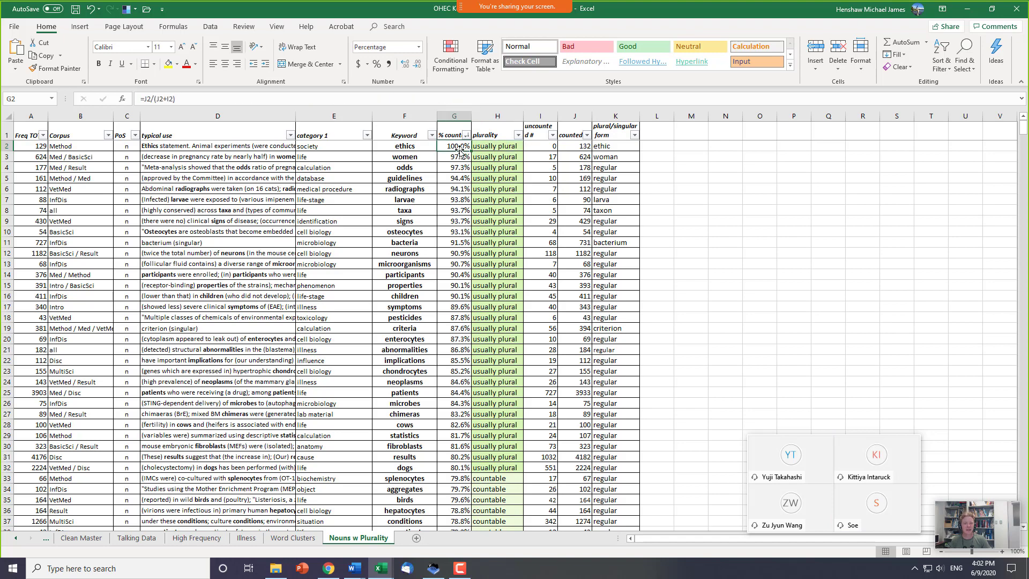
pyautogui.hotkey('ctrl', 'shift', 'Down')
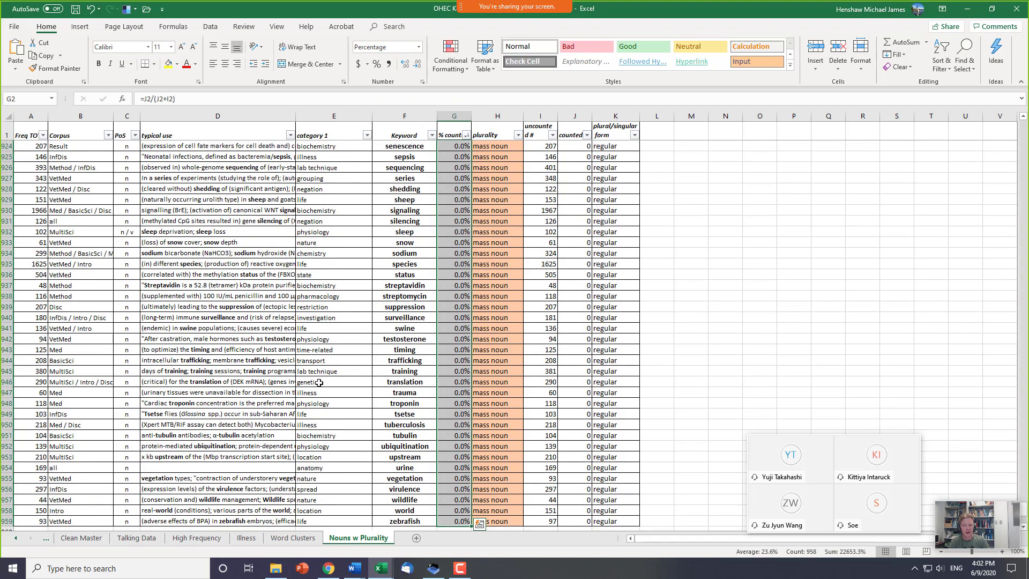
pyautogui.hotkey('ctrl', 'z')
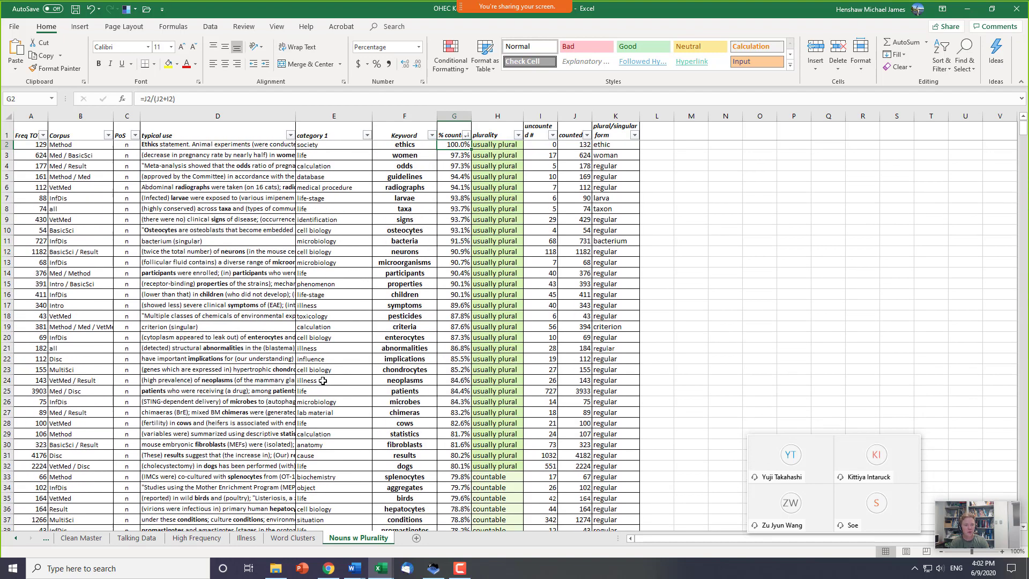
# - Compare the uncounted and counted numbers of "ethics" and "women", and go back to the plurality value of "ethics"
pyautogui.press('Right')
pyautogui.hotkey('shift', 'Right')
pyautogui.hotkey('shift', 'Down')
pyautogui.hotkey('shift', 'Down')
pyautogui.hotkey('shift', 'Down')
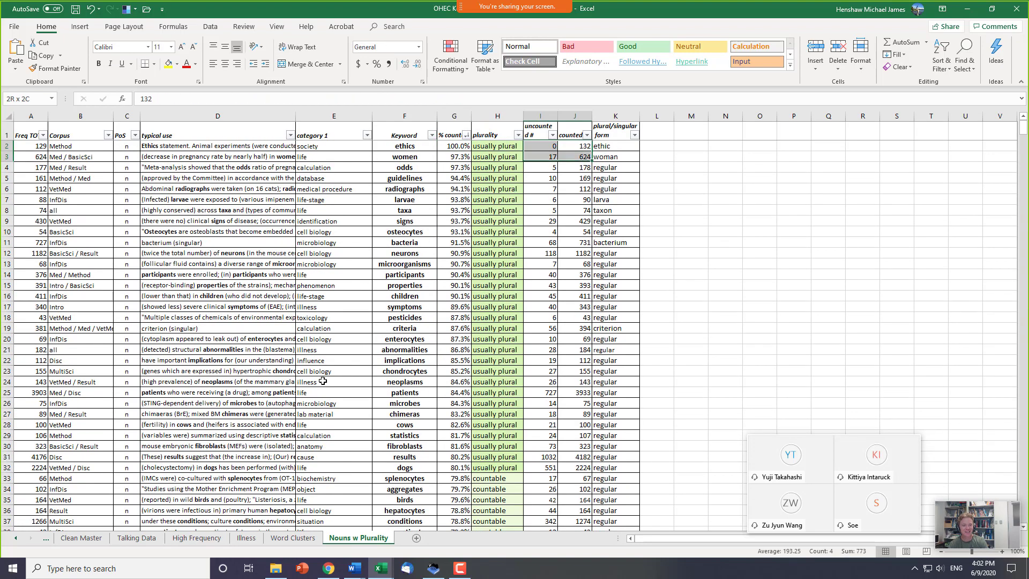
pyautogui.hotkey('shift', 'Down')
pyautogui.hotkey('shift', 'Down')
pyautogui.press('Right')
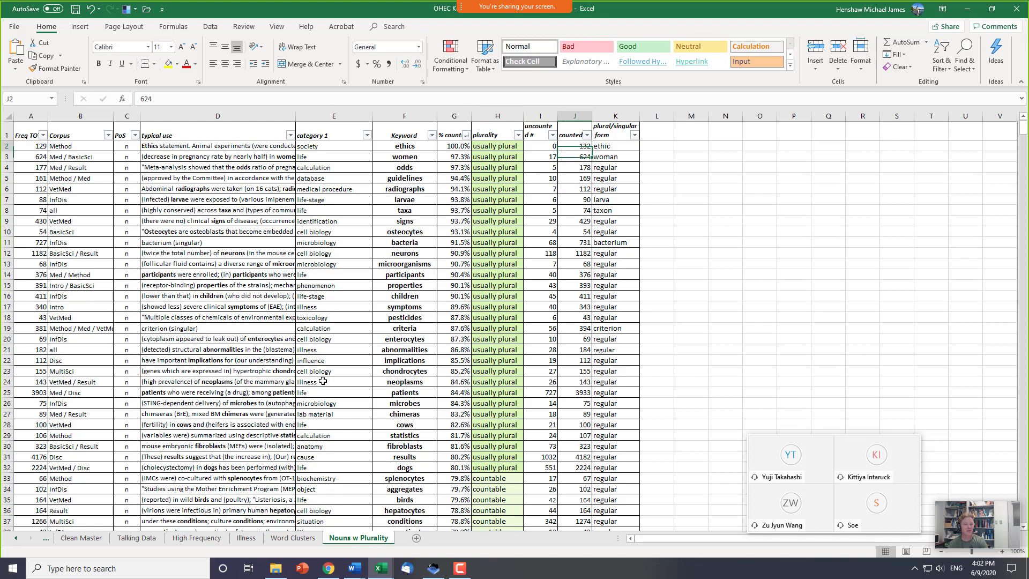
pyautogui.press('Right')
pyautogui.press('Left')
pyautogui.press('Left')
pyautogui.press('Left')
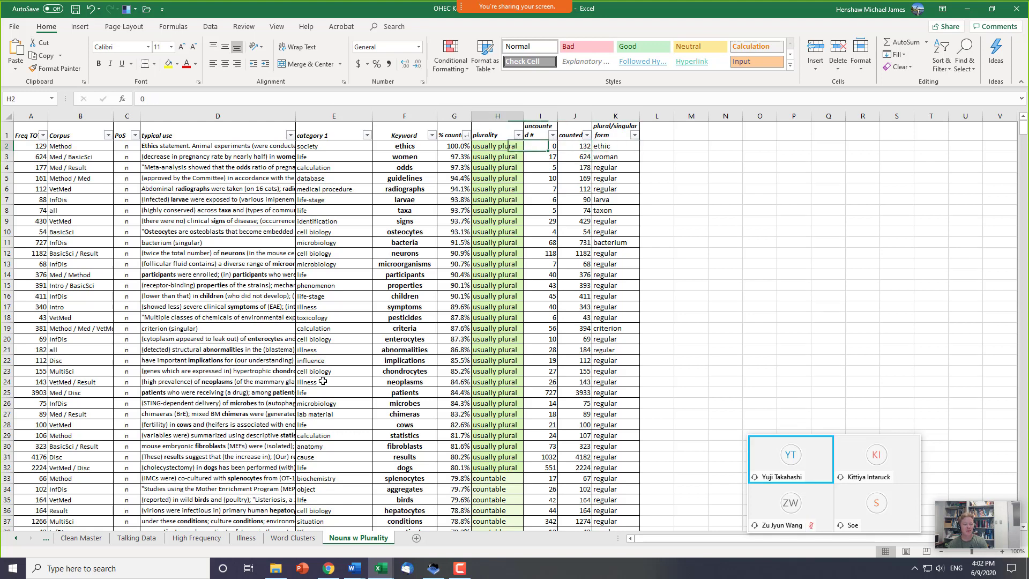
# - Highlight the usually plural nouns from "ethics" to "dogs", spanning plurality through plural/singular form
pyautogui.hotkey('shift', 'Down')
pyautogui.hotkey('shift', 'Down')
pyautogui.hotkey('shift', 'Down')
pyautogui.hotkey('shift', 'Down')
pyautogui.hotkey('shift', 'Down')
pyautogui.hotkey('shift', 'Down')
pyautogui.hotkey('shift', 'Down')
pyautogui.hotkey('shift', 'Down')
pyautogui.hotkey('shift', 'Down')
pyautogui.hotkey('shift', 'Down')
pyautogui.hotkey('shift', 'Down')
pyautogui.hotkey('shift', 'Down')
pyautogui.hotkey('shift', 'Down')
pyautogui.hotkey('shift', 'Down')
pyautogui.hotkey('shift', 'Down')
pyautogui.hotkey('shift', 'Down')
pyautogui.hotkey('shift', 'Down')
pyautogui.hotkey('shift', 'Down')
pyautogui.hotkey('shift', 'Down')
pyautogui.hotkey('shift', 'Down')
pyautogui.hotkey('shift', 'Down')
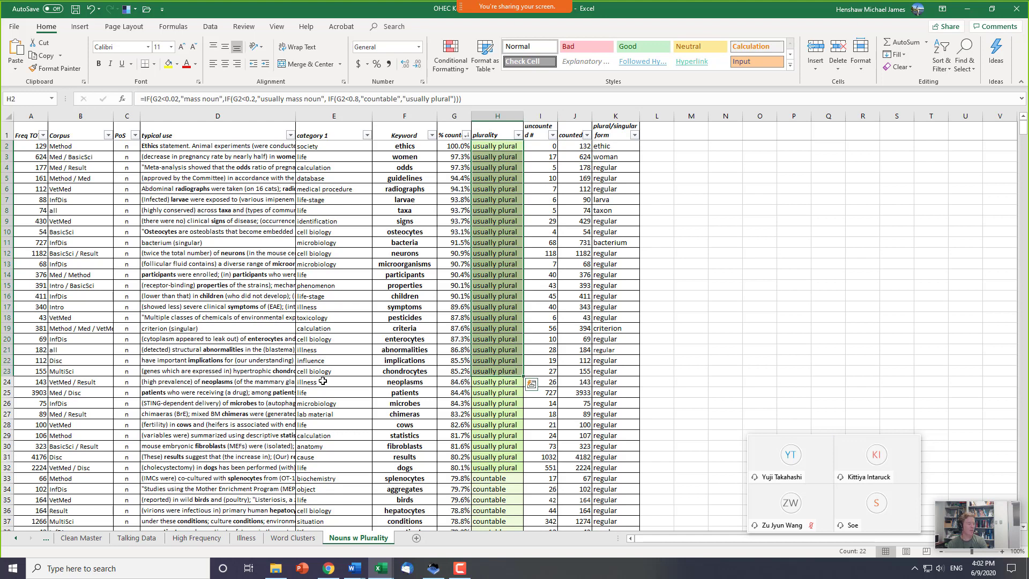
pyautogui.click(324, 380)
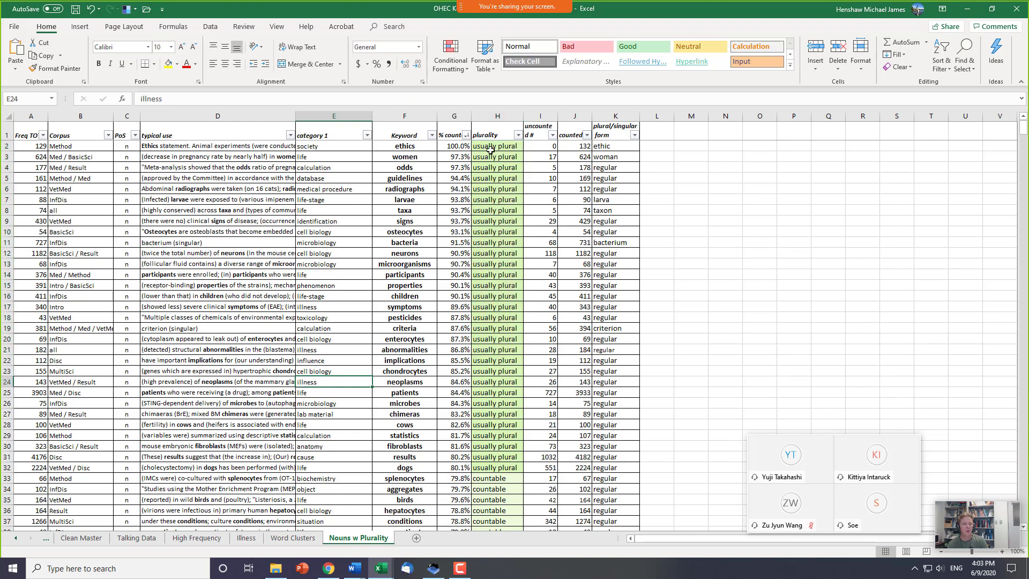
pyautogui.moveTo(490, 149); pyautogui.dragTo(599, 469)
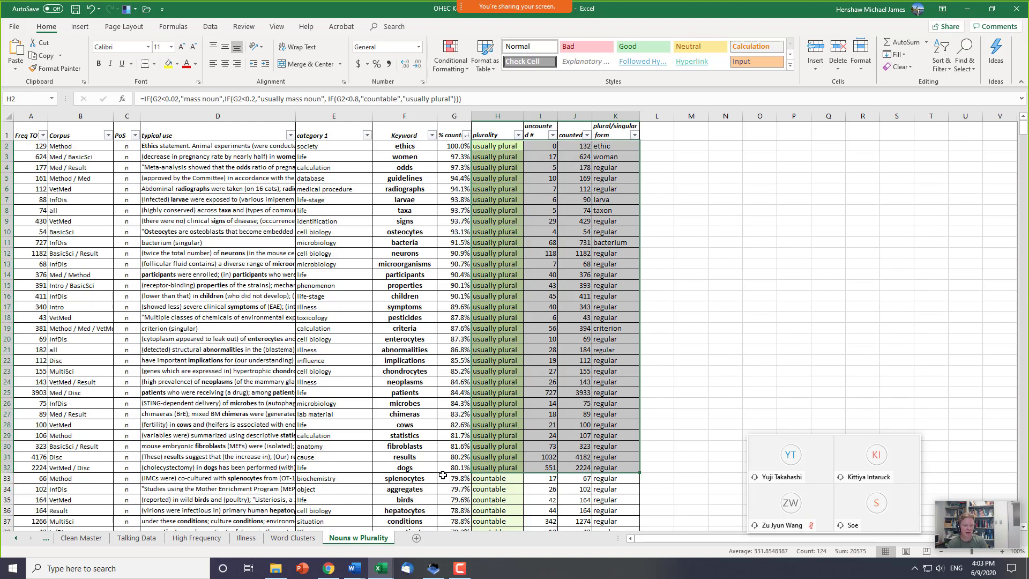
# - Examine the countability values of "dogs", "patients" and "pigs" by highlighting each row from its keyword, and return to the "pigs" keyword
pyautogui.moveTo(427, 466); pyautogui.dragTo(594, 469)
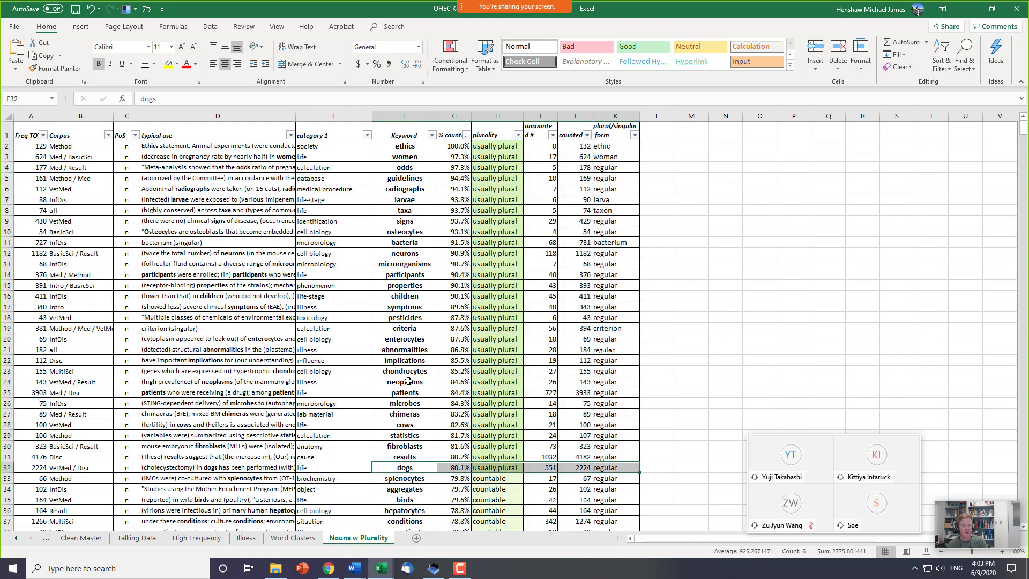
pyautogui.moveTo(407, 394); pyautogui.dragTo(503, 390)
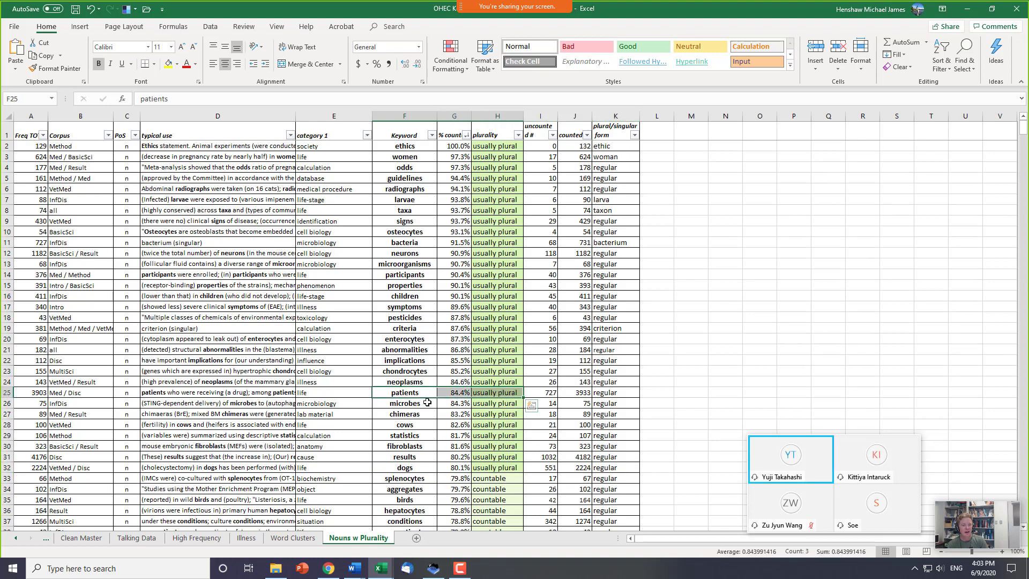
pyautogui.scroll(-9, 427, 402)
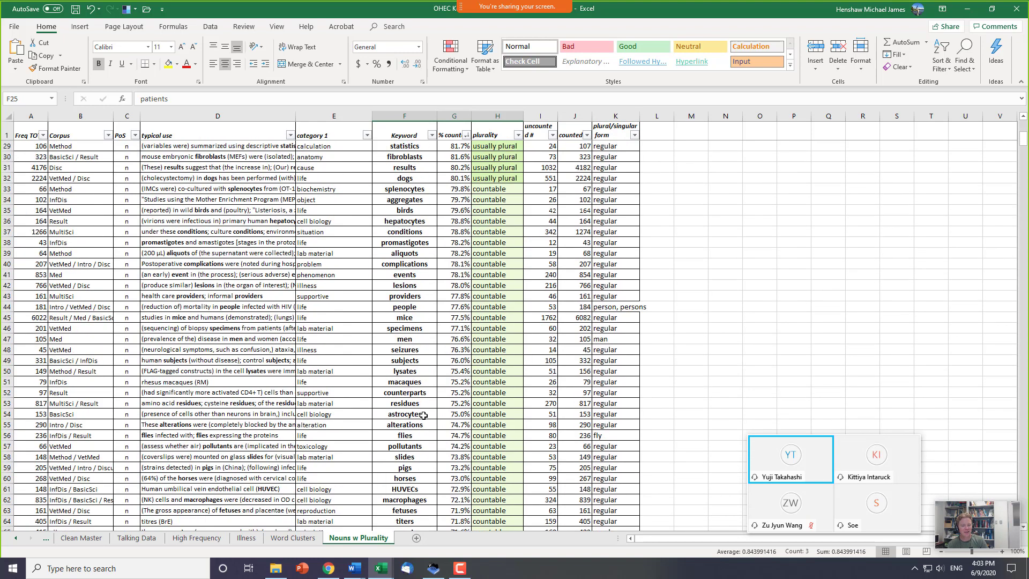
pyautogui.scroll(-1, 423, 415)
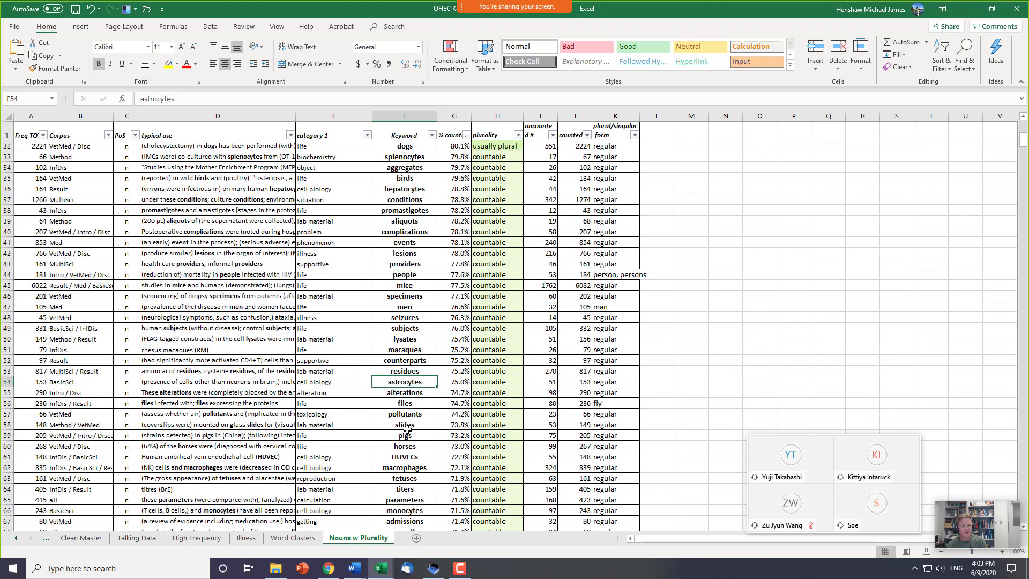
pyautogui.moveTo(406, 435); pyautogui.dragTo(604, 433)
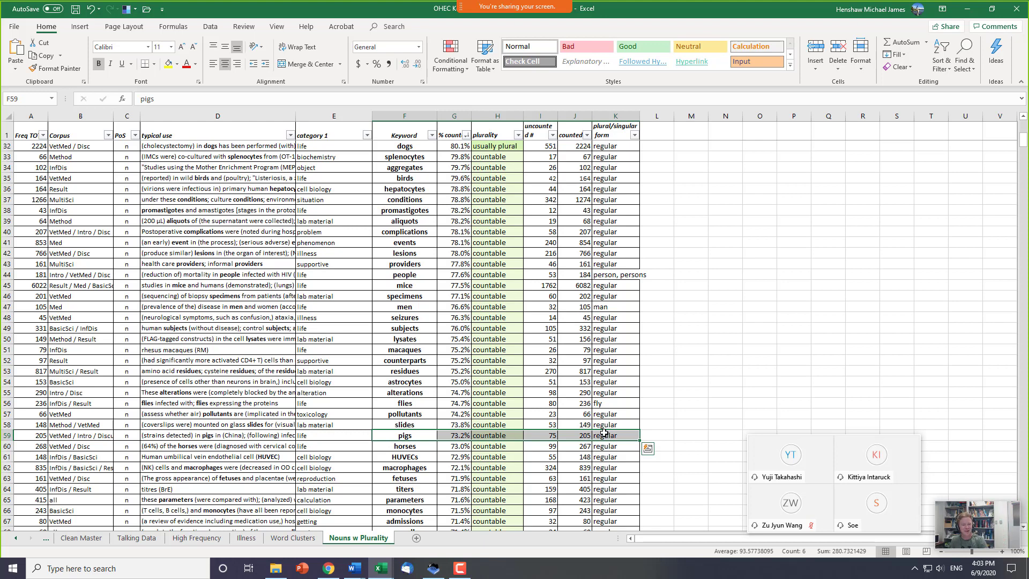
pyautogui.hotkey('shift', 'Left')
pyautogui.hotkey('shift', 'Left')
pyautogui.hotkey('shift', 'Left')
pyautogui.hotkey('shift', 'Left')
pyautogui.hotkey('shift', 'Right')
pyautogui.hotkey('shift', 'Right')
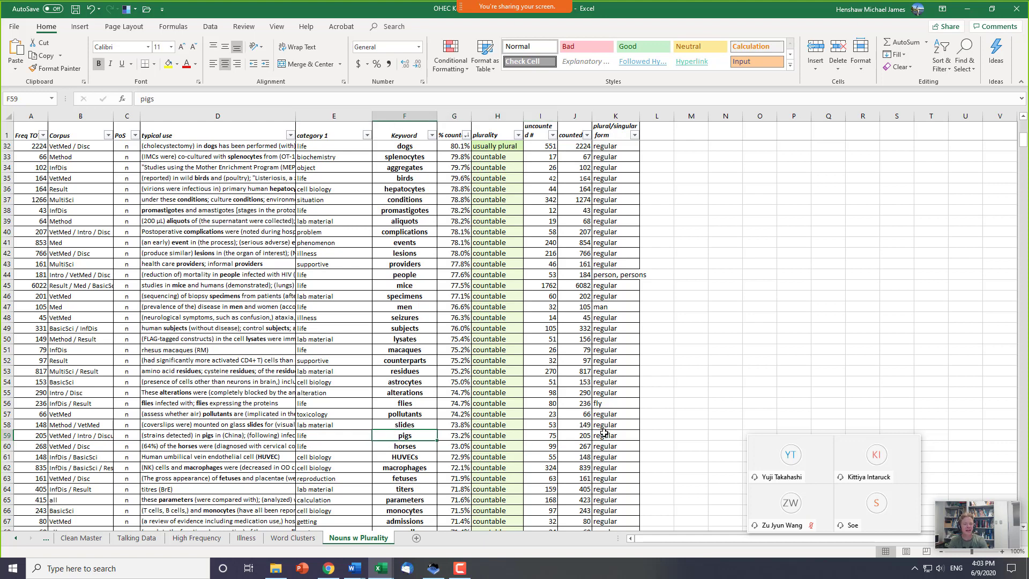
# - Highlight "pigs" and "horses" with their countability values, and select the keyword "macaques"
pyautogui.press('Down')
pyautogui.hotkey('shift', 'Up')
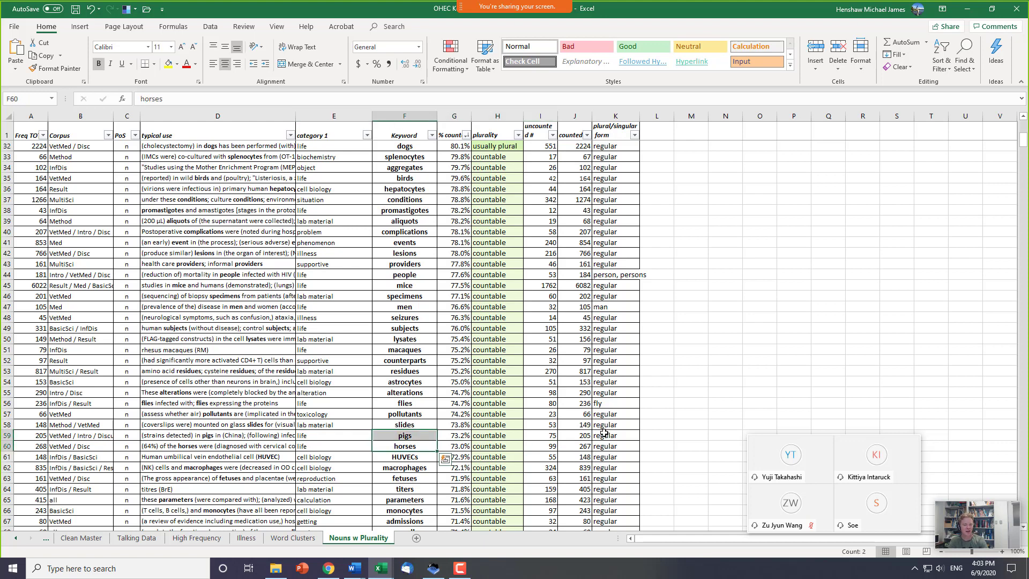
pyautogui.hotkey('shift', 'Right')
pyautogui.hotkey('shift', 'Right')
pyautogui.hotkey('shift', 'Right')
pyautogui.press('Left')
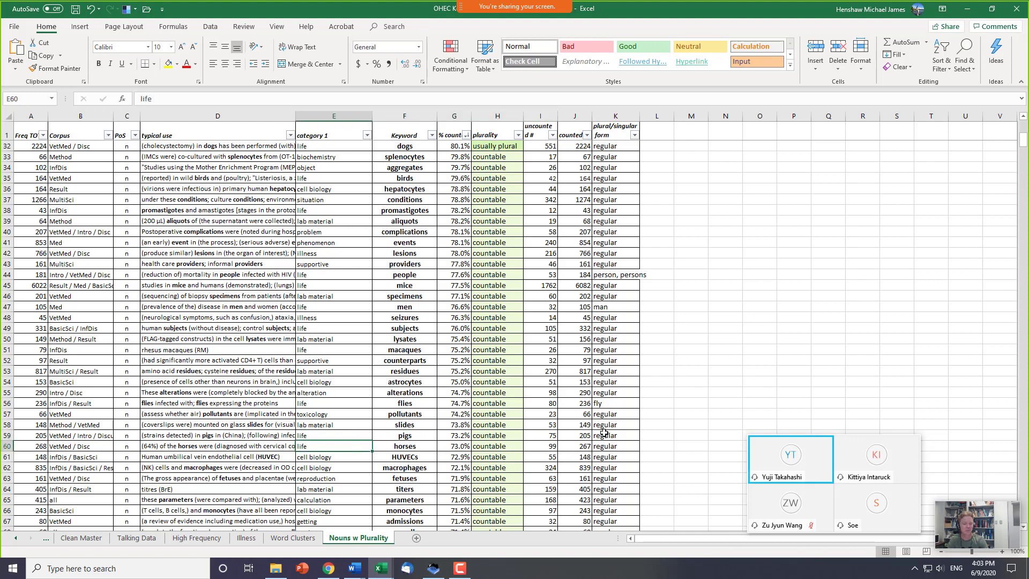
pyautogui.press('Right')
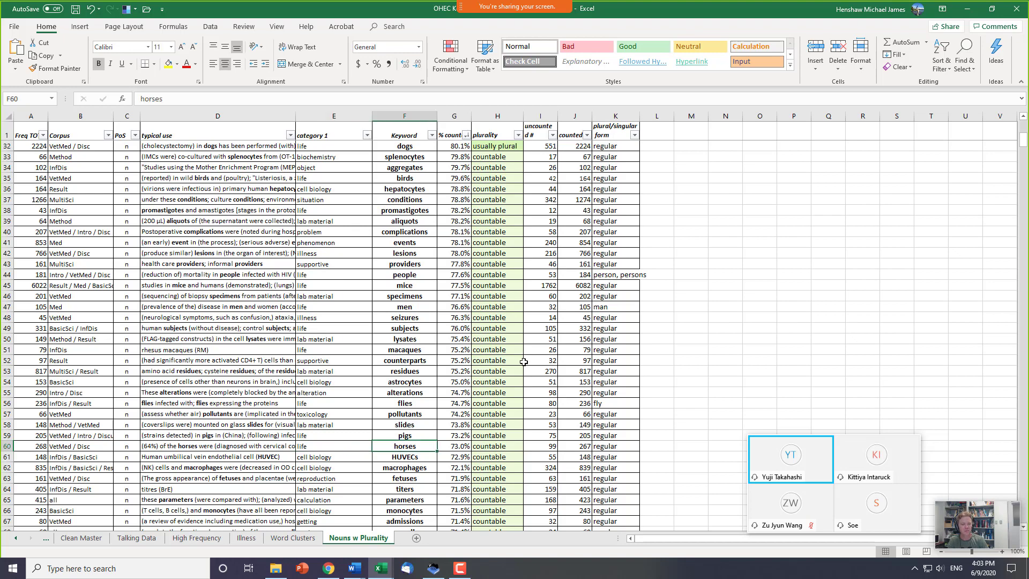
pyautogui.click(424, 348)
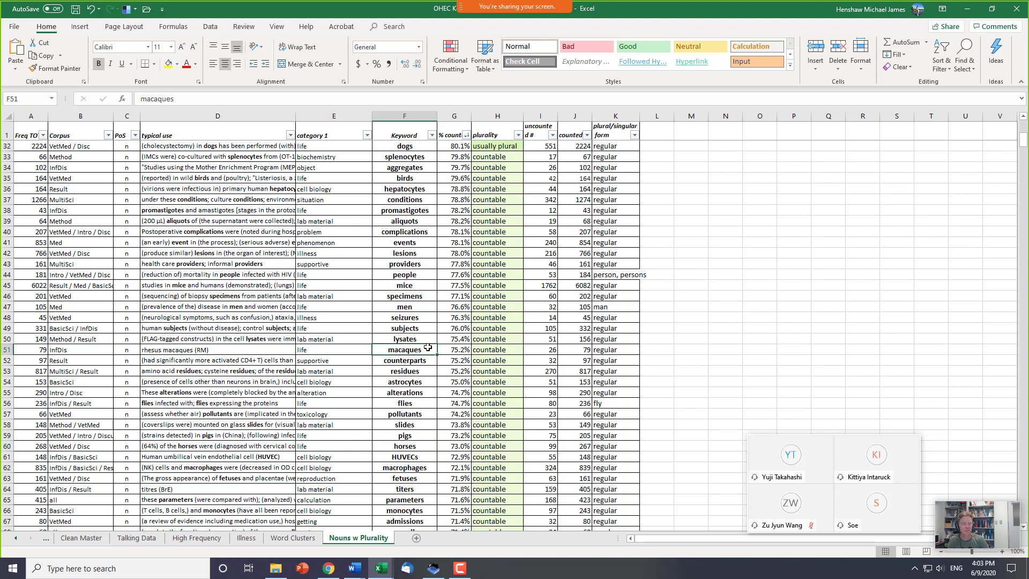
# - Sort the nouns by % counted from smallest to largest and select the % counted value of "accessibility"
pyautogui.scroll(10, 480, 153)
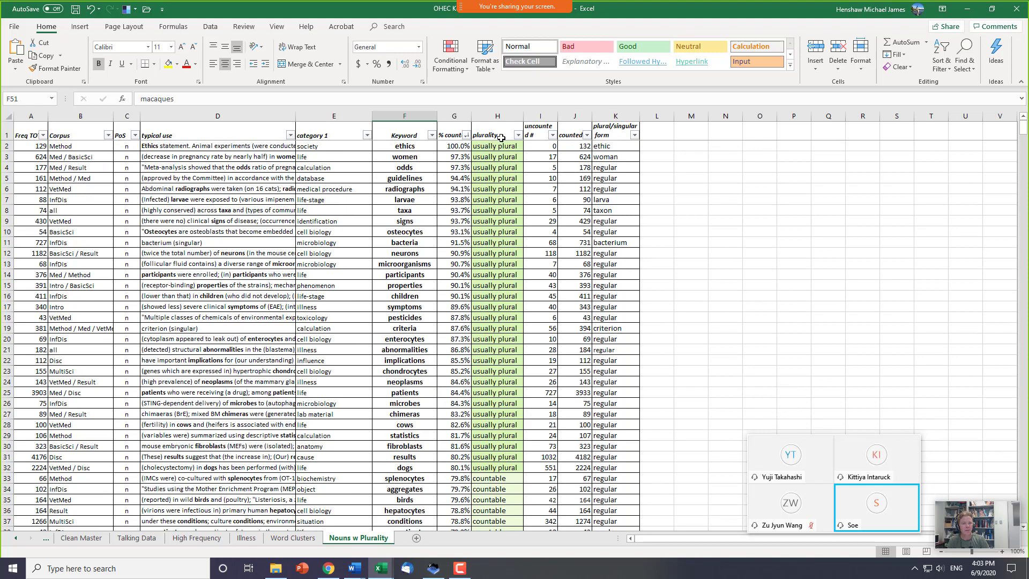
pyautogui.click(466, 136)
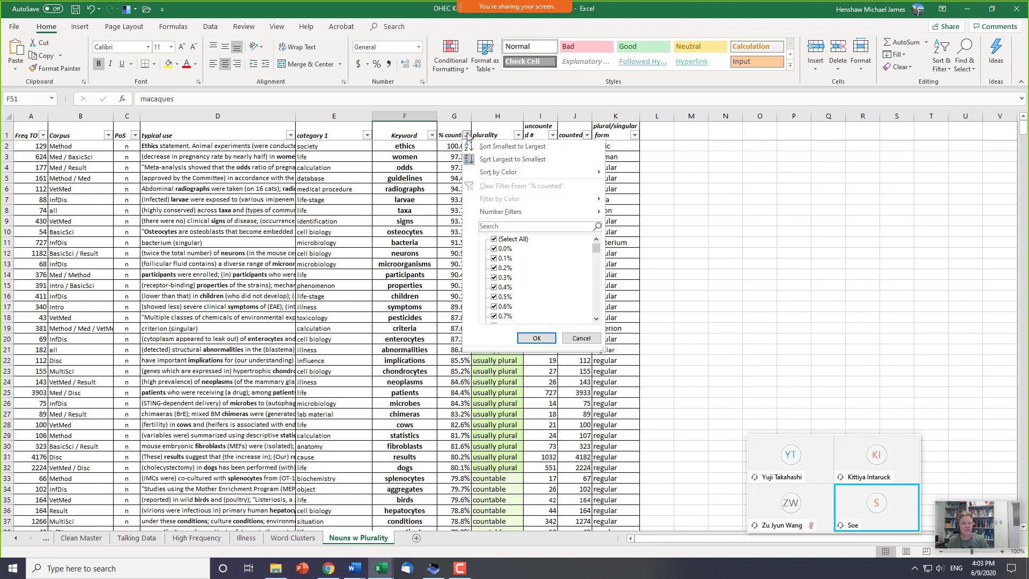
pyautogui.click(490, 146)
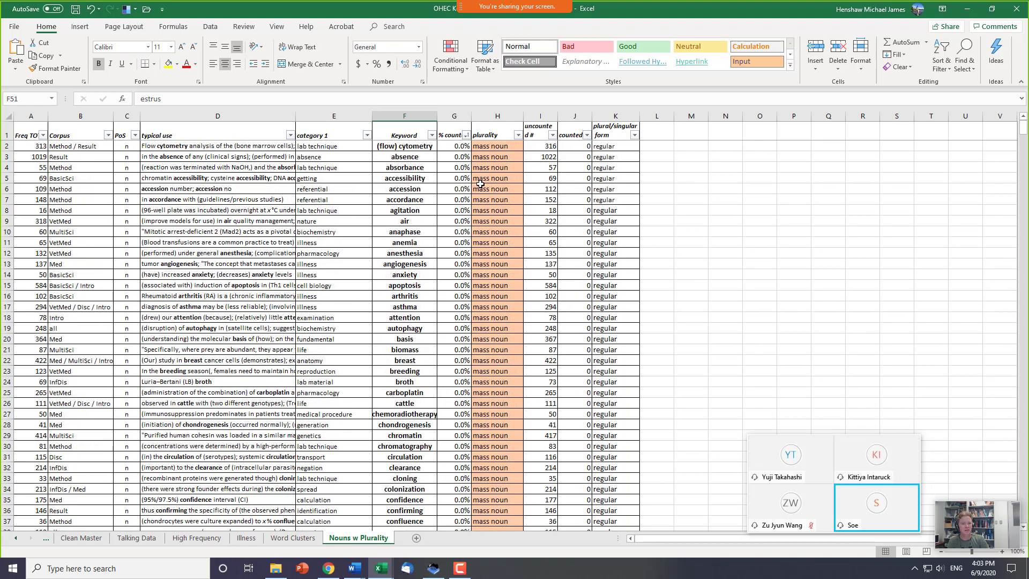
pyautogui.click(460, 177)
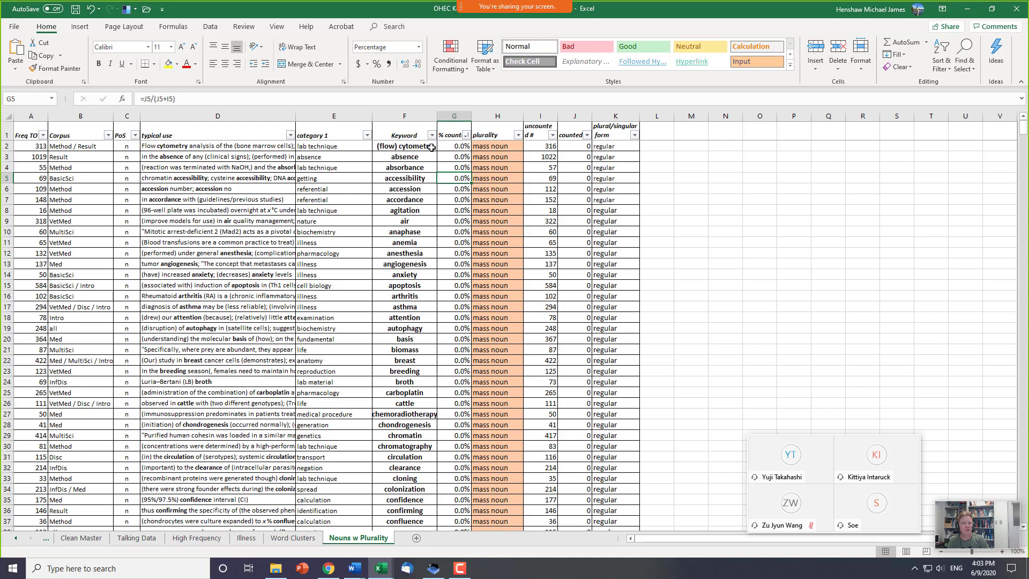
# - Highlight the mass nouns from "absence" to "zebrafish", narrow the selection to the keywords, and select "urine"
pyautogui.moveTo(429, 154); pyautogui.dragTo(496, 325)
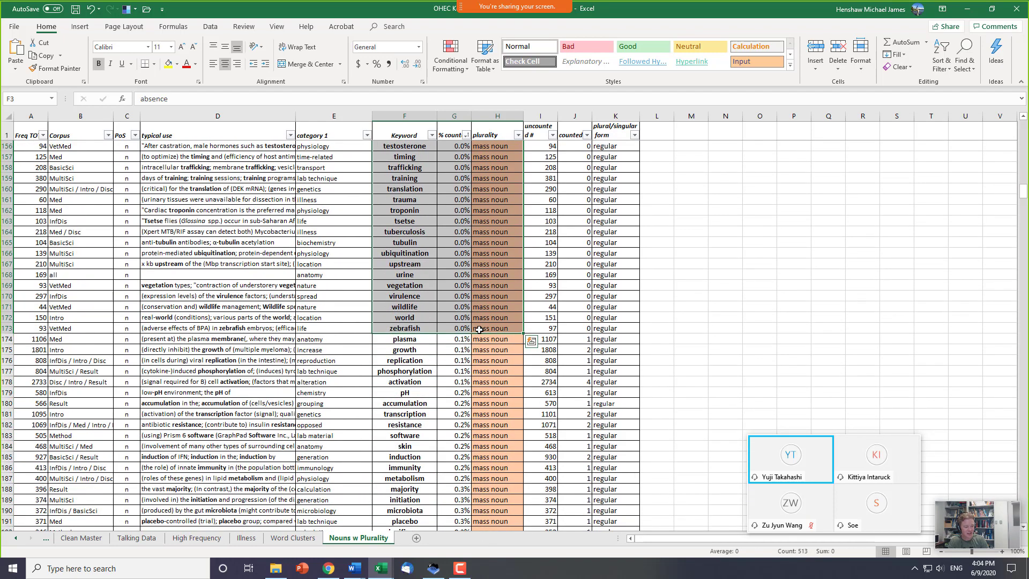
pyautogui.hotkey('shift', 'Left')
pyautogui.hotkey('shift', 'Left')
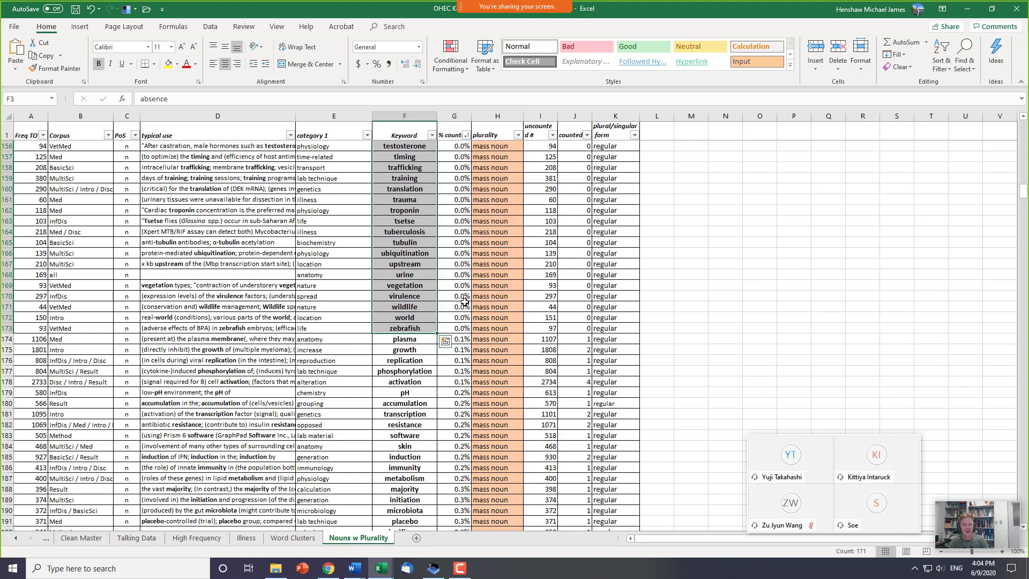
pyautogui.click(423, 274)
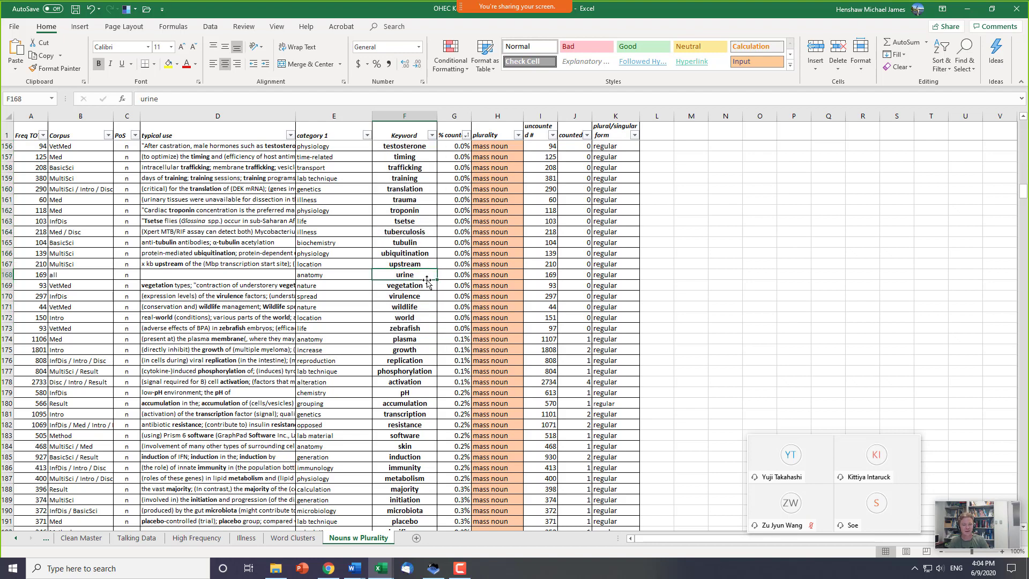
# - Browse the mass noun keywords, picking out "silencing", "summary", "literature" and "respect"
pyautogui.scroll(1, 424, 296)
pyautogui.scroll(7, 424, 296)
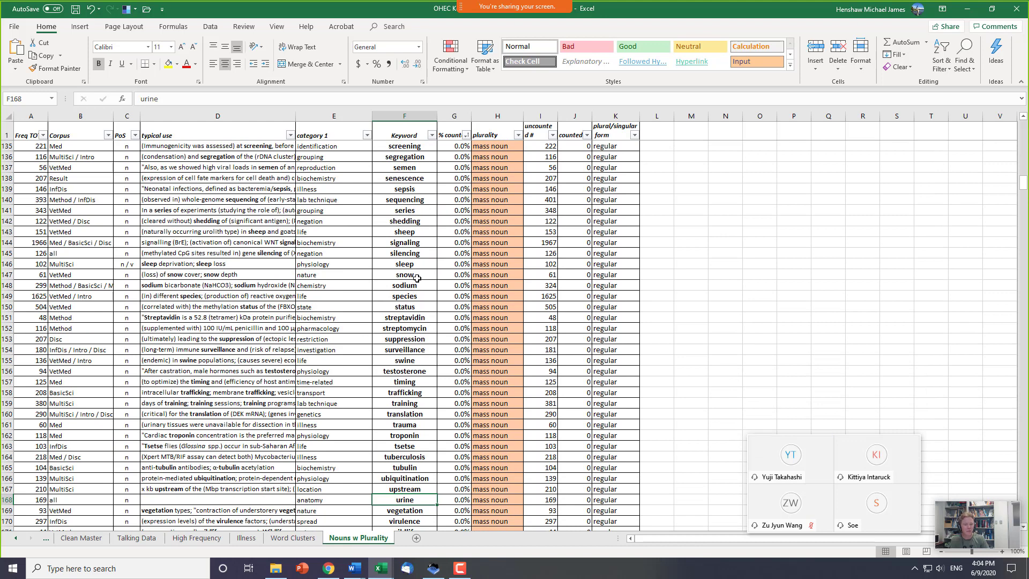
pyautogui.click(422, 255)
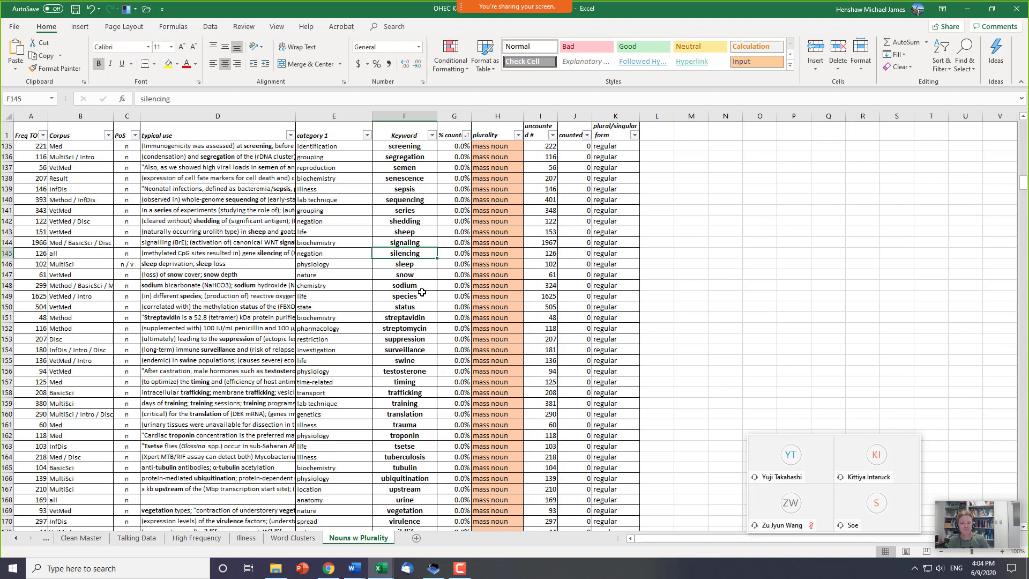
pyautogui.scroll(-11, 418, 294)
pyautogui.scroll(-7, 416, 307)
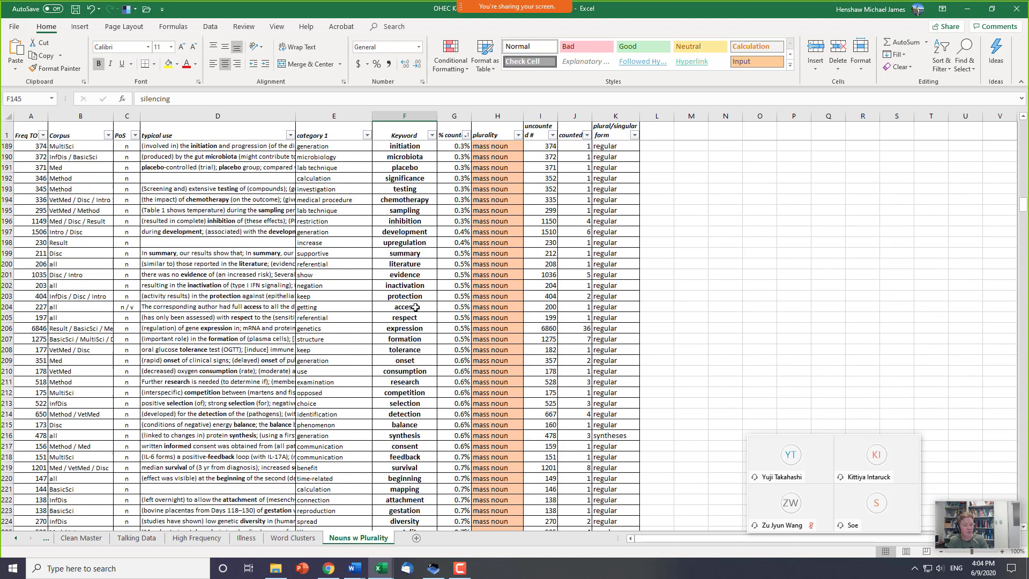
pyautogui.moveTo(417, 257); pyautogui.dragTo(413, 263)
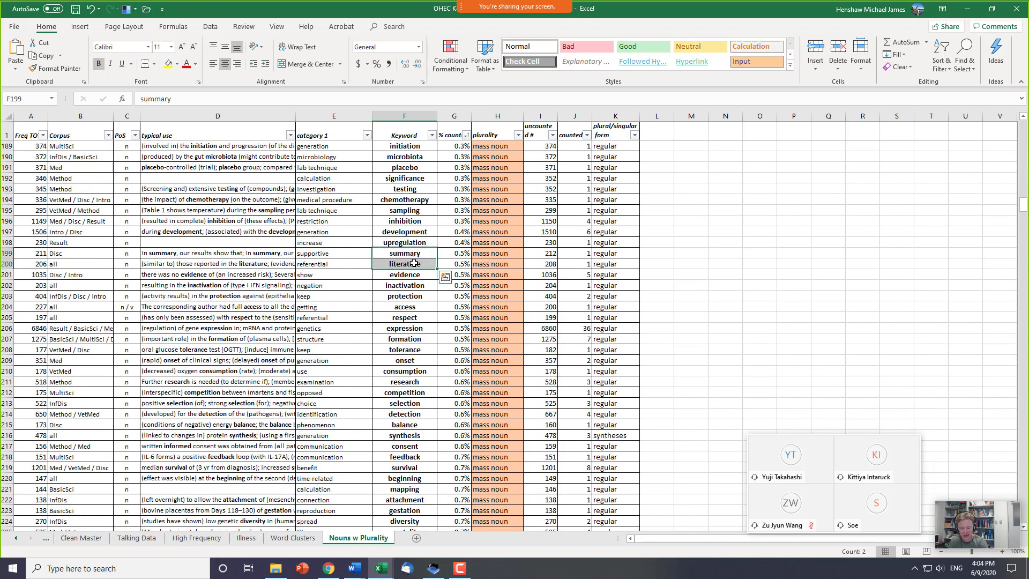
pyautogui.click(417, 320)
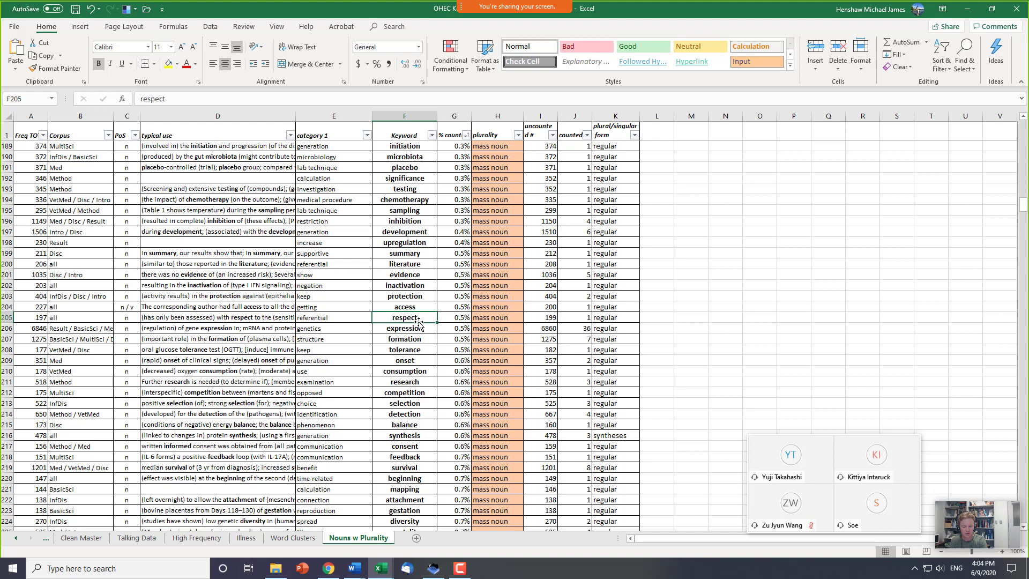
# - Find all cells containing "research" on the Nouns w Plurality sheet
pyautogui.hotkey('ctrl', 'f')
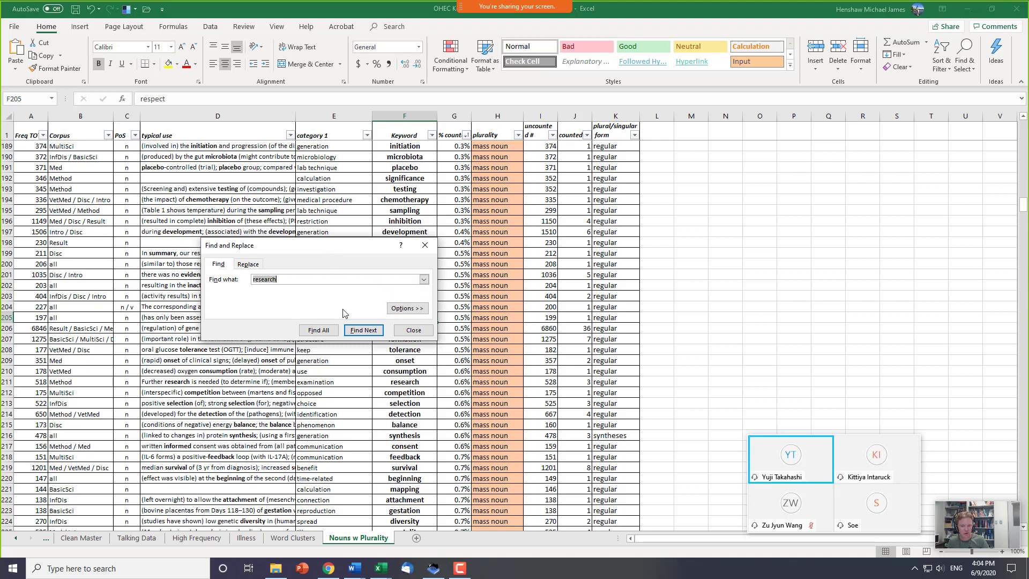
pyautogui.click(318, 329)
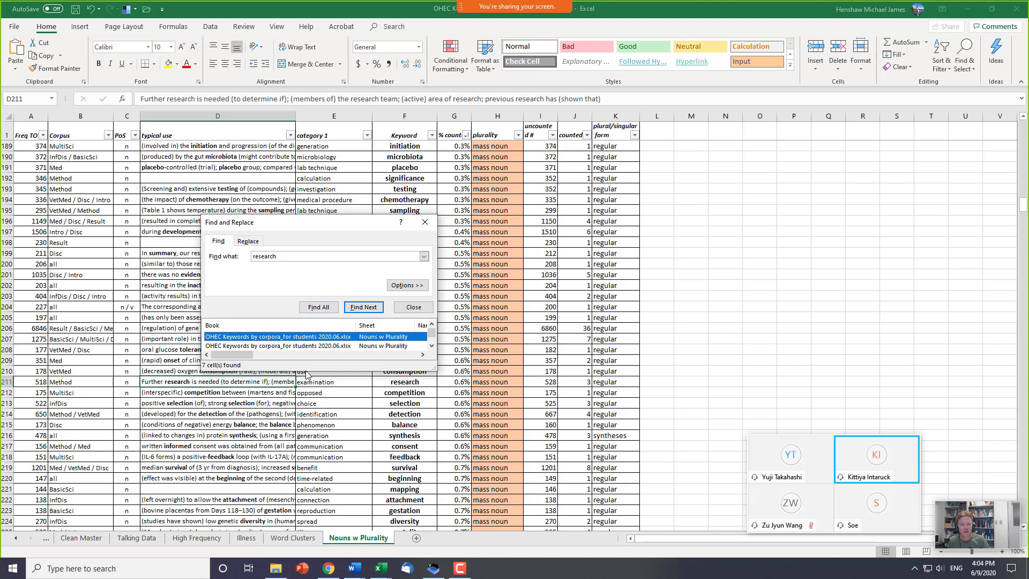
# - Enlarge the find results to show the cell and value details, go to the keyword cell "research", and close the search
pyautogui.moveTo(304, 370); pyautogui.dragTo(305, 449)
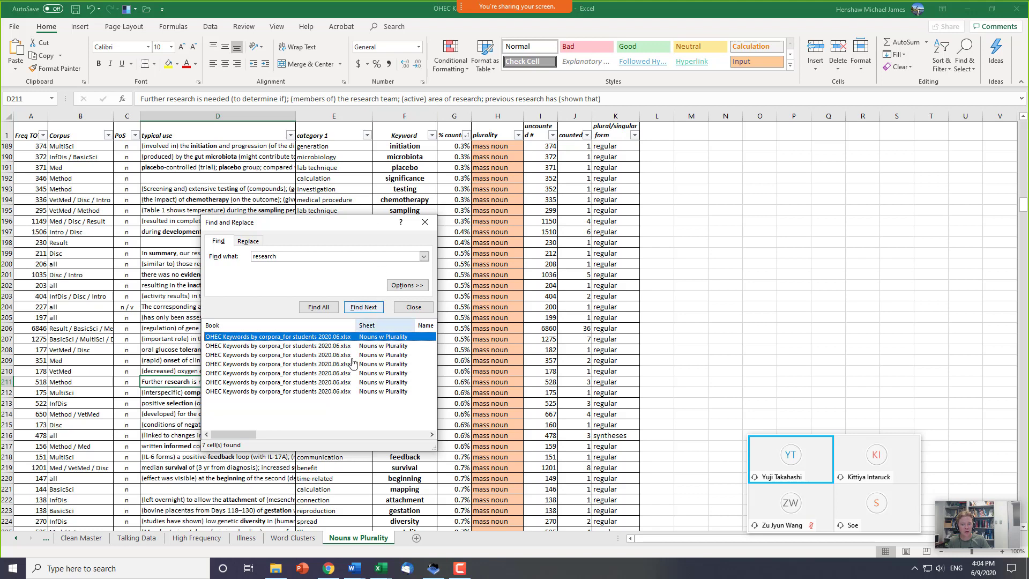
pyautogui.moveTo(437, 359); pyautogui.dragTo(543, 358)
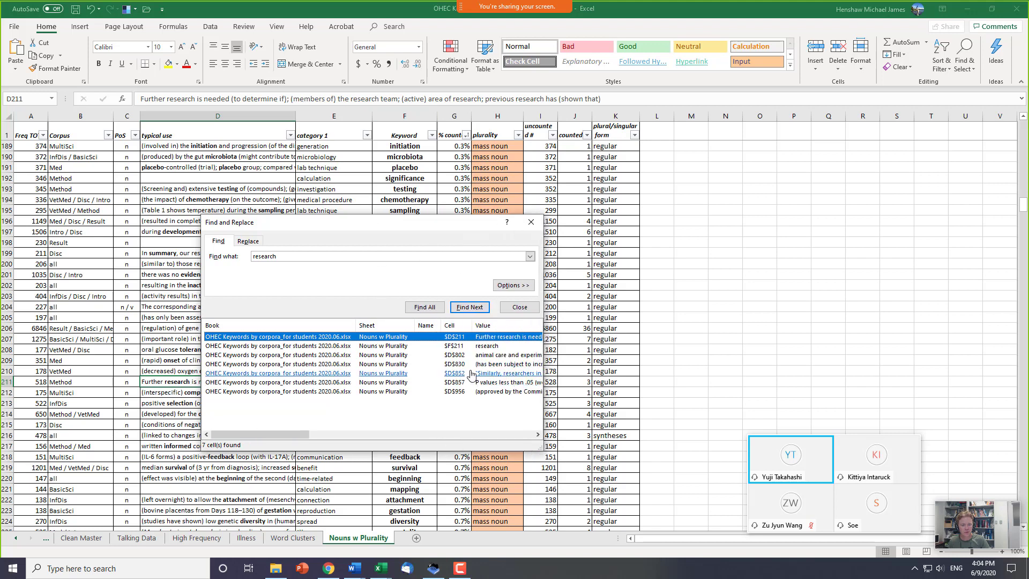
pyautogui.click(488, 350)
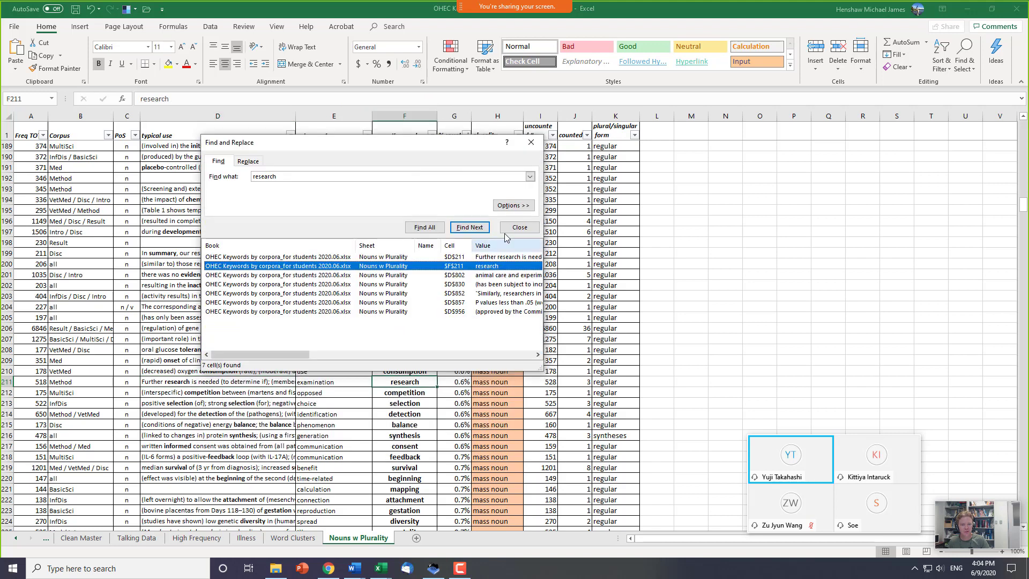
pyautogui.click(531, 143)
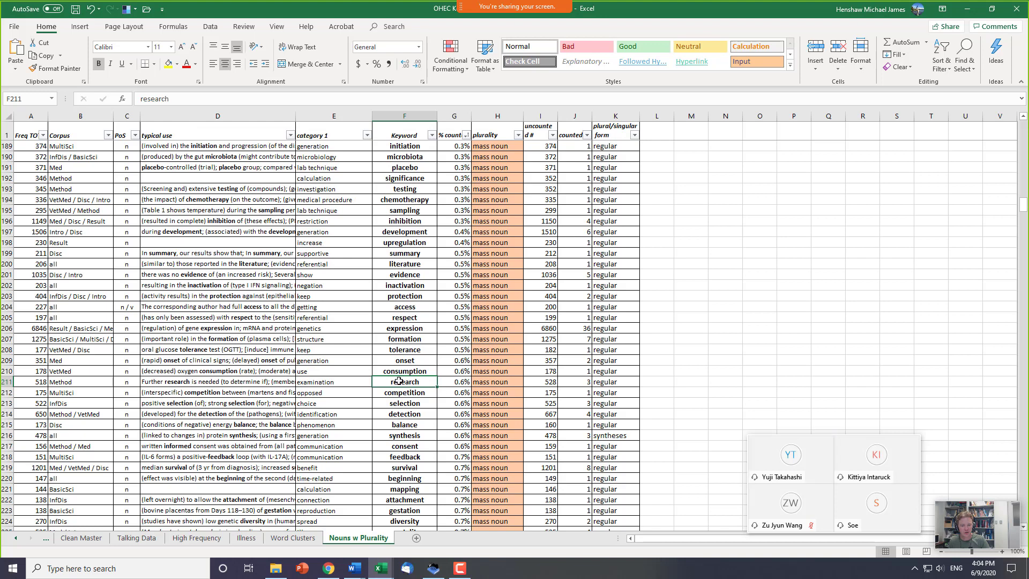
# - Highlight the "research" row from its keyword through its counted value
pyautogui.hotkey('shift', 'Right')
pyautogui.hotkey('shift', 'Right')
pyautogui.hotkey('shift', 'Right')
pyautogui.hotkey('shift', 'Right')
pyautogui.hotkey('shift', 'Right')
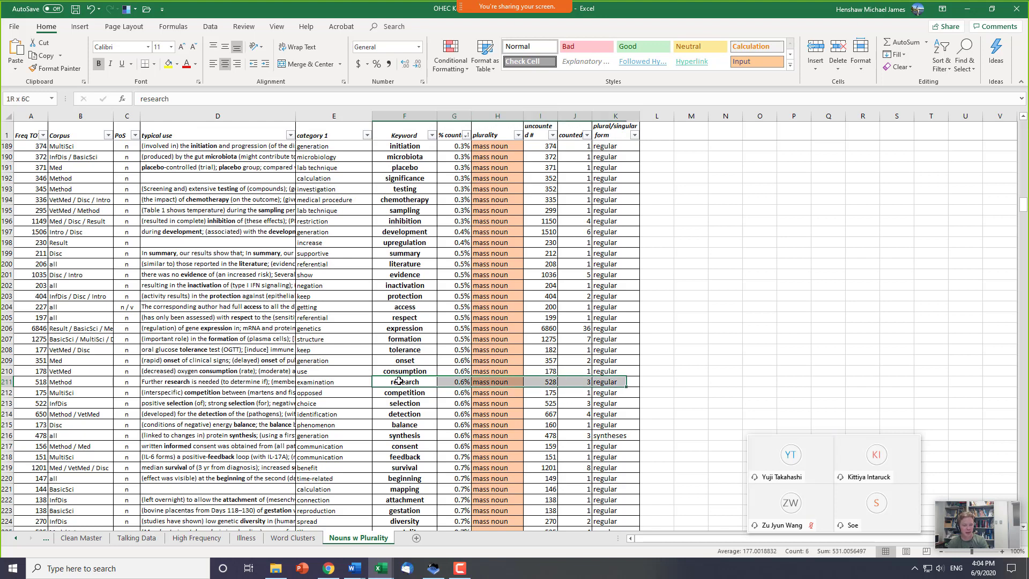
pyautogui.hotkey('shift', 'Left')
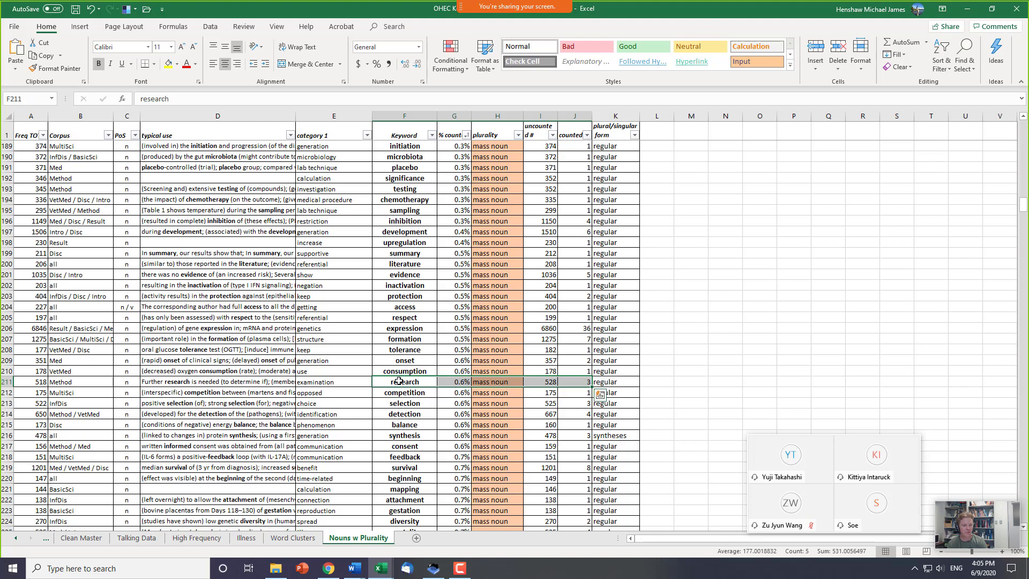
# - Narrow the selection to the uncounted and counted values of "research"
pyautogui.press('Right')
pyautogui.press('Right')
pyautogui.press('Right')
pyautogui.hotkey('shift', 'Right')
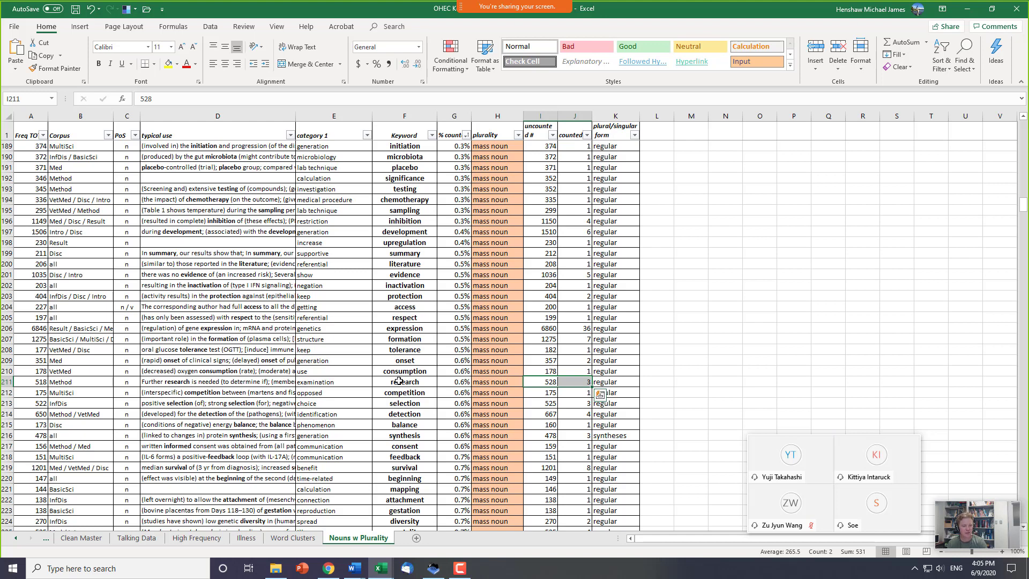
# - Select the counted value of "research" and extend the selection back to its keyword
pyautogui.press('Right')
pyautogui.hotkey('shift', 'Left')
pyautogui.hotkey('shift', 'Left')
pyautogui.hotkey('shift', 'Left')
pyautogui.hotkey('shift', 'Left')
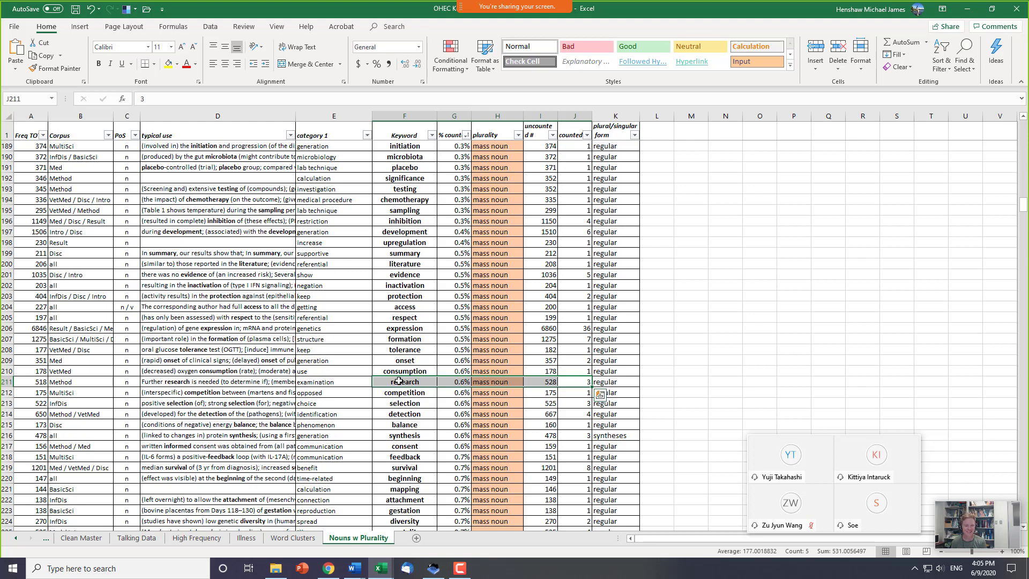
pyautogui.hotkey('shift', 'Right')
pyautogui.hotkey('shift', 'Left')
pyautogui.hotkey('shift', 'Left')
pyautogui.hotkey('shift', 'Left')
pyautogui.hotkey('shift', 'Left')
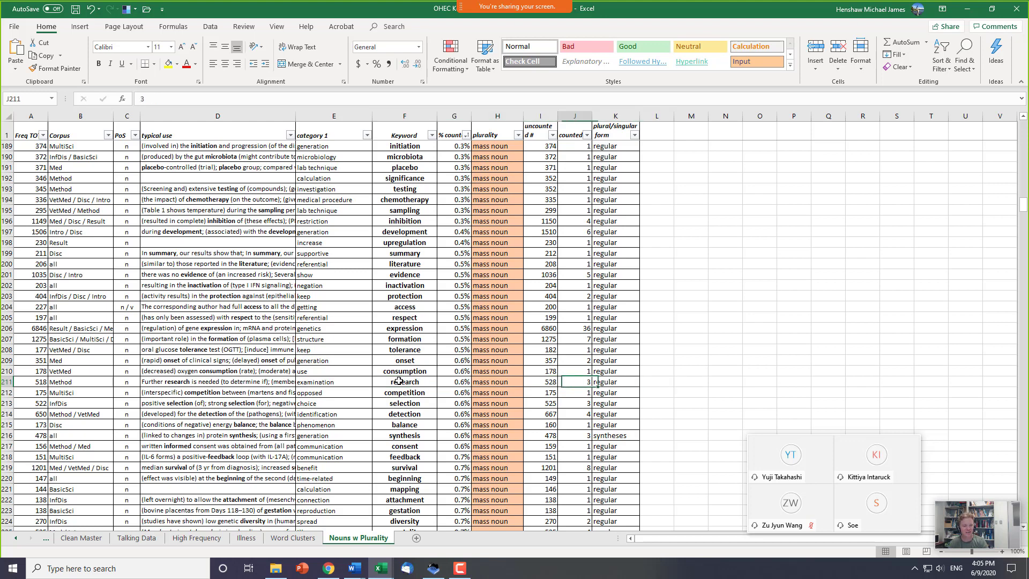
pyautogui.hotkey('shift', 'Left')
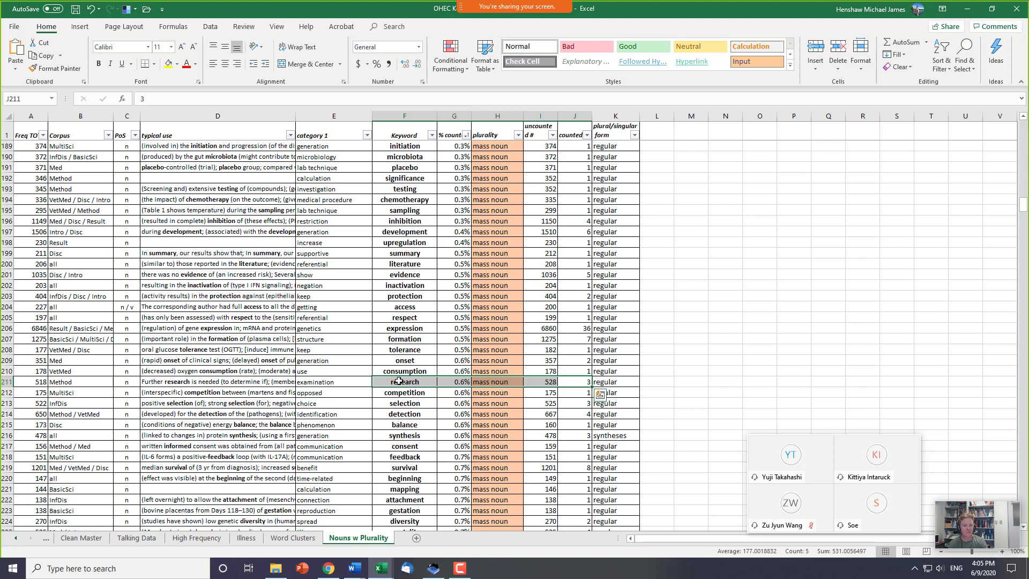
# - Return to the keyword "research" and go to the first keyword in the list, "(flow) cytometry"
pyautogui.press('Down')
pyautogui.press('Up')
pyautogui.press('Left')
pyautogui.press('Left')
pyautogui.press('Left')
pyautogui.press('Left')
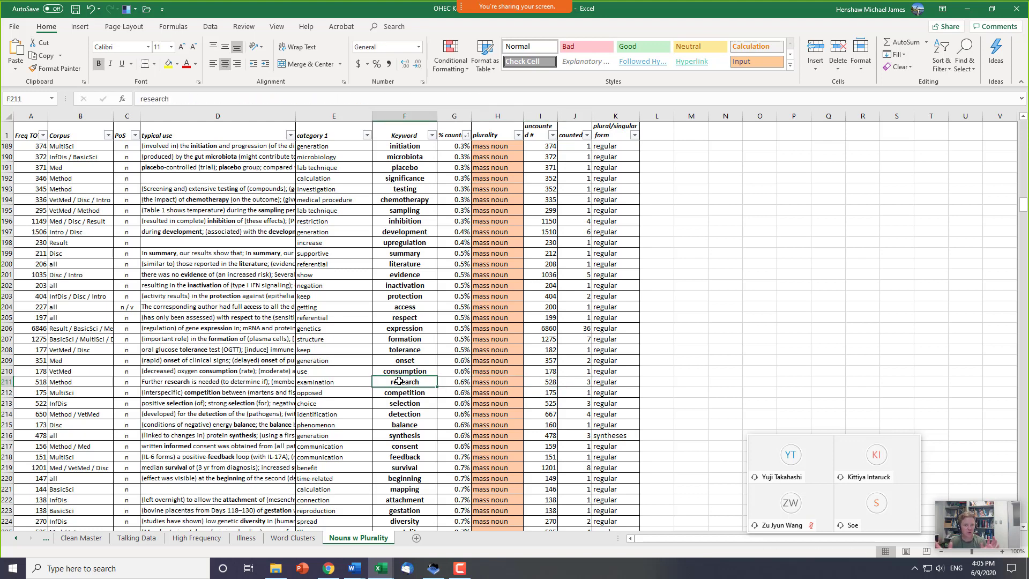
pyautogui.hotkey('ctrl', 'Up')
pyautogui.press('Down')
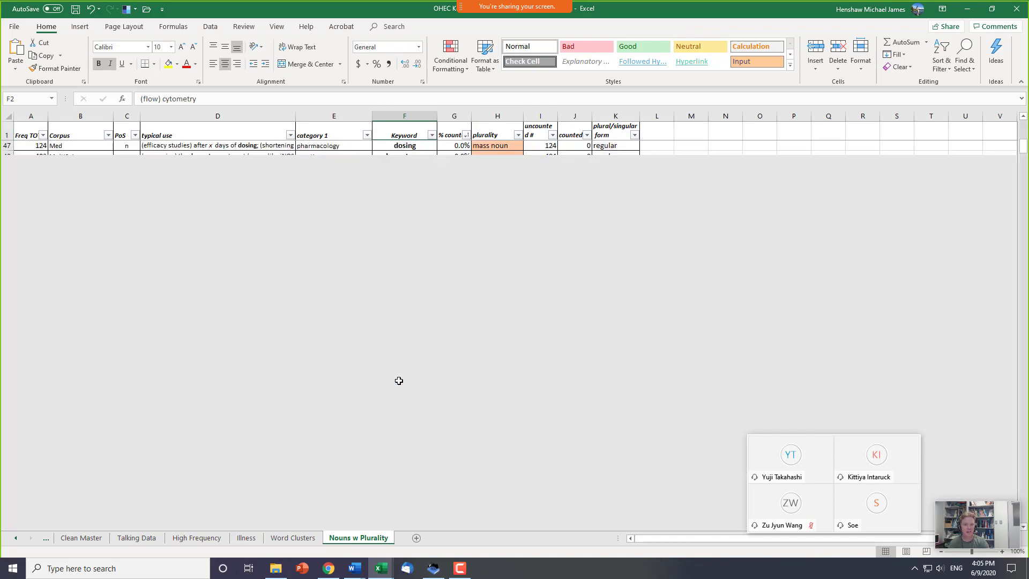
pyautogui.press('Right')
pyautogui.press('Left')
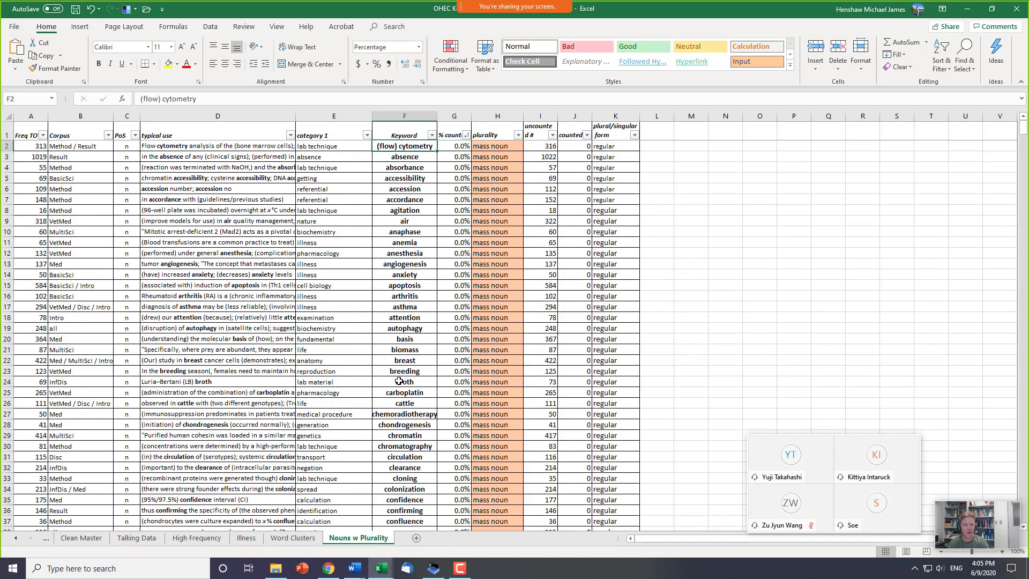
# - Highlight all keywords from "ethics" back to "(flow) cytometry", clear the highlight, and select the keyword "absence"
pyautogui.hotkey('ctrl', 'Down')
pyautogui.hotkey('ctrl', 'shift', 'Up')
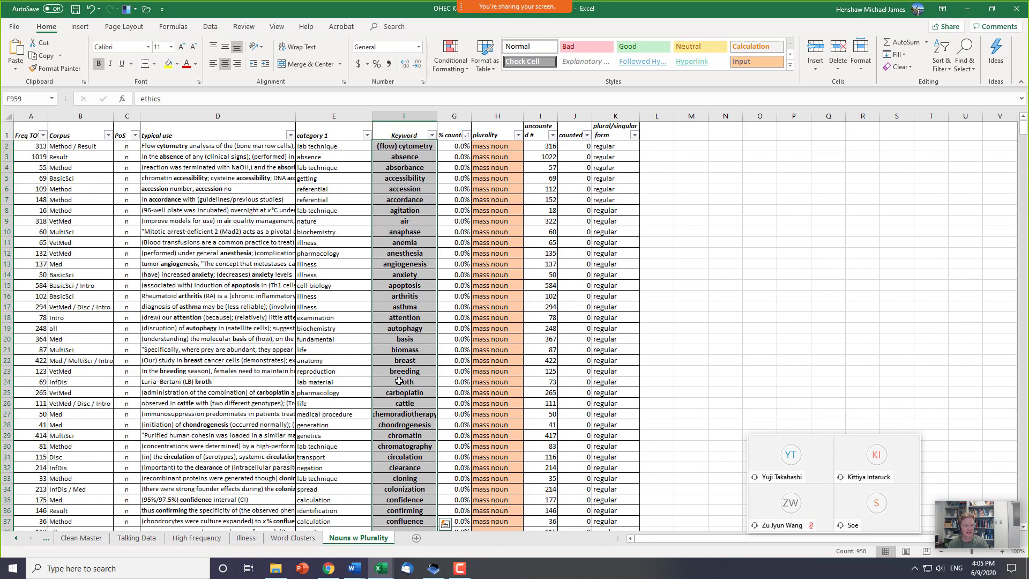
pyautogui.press('Down')
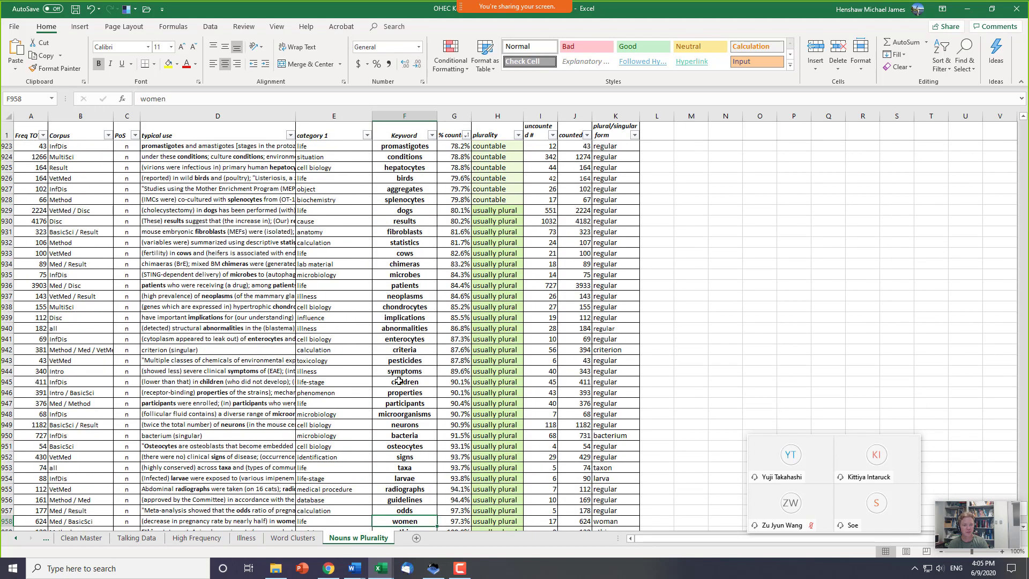
pyautogui.hotkey('ctrl', 'Up')
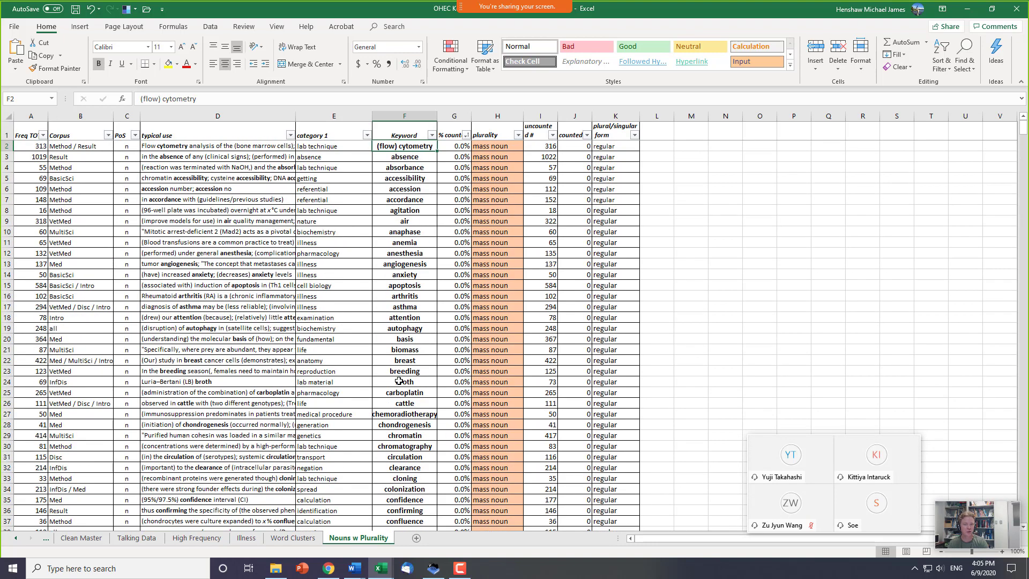
pyautogui.press('Down')
pyautogui.press('Up')
pyautogui.press('Down')
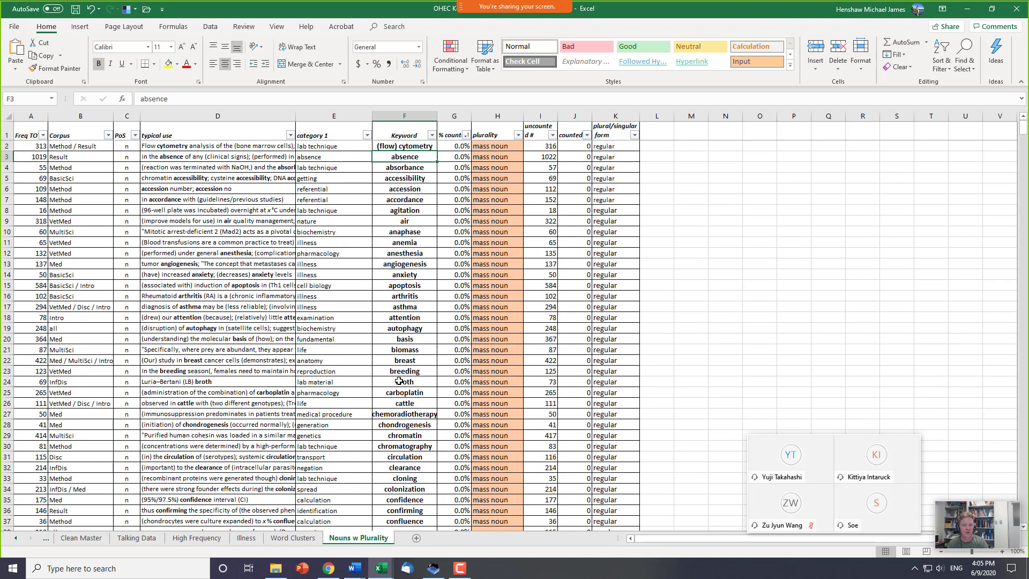